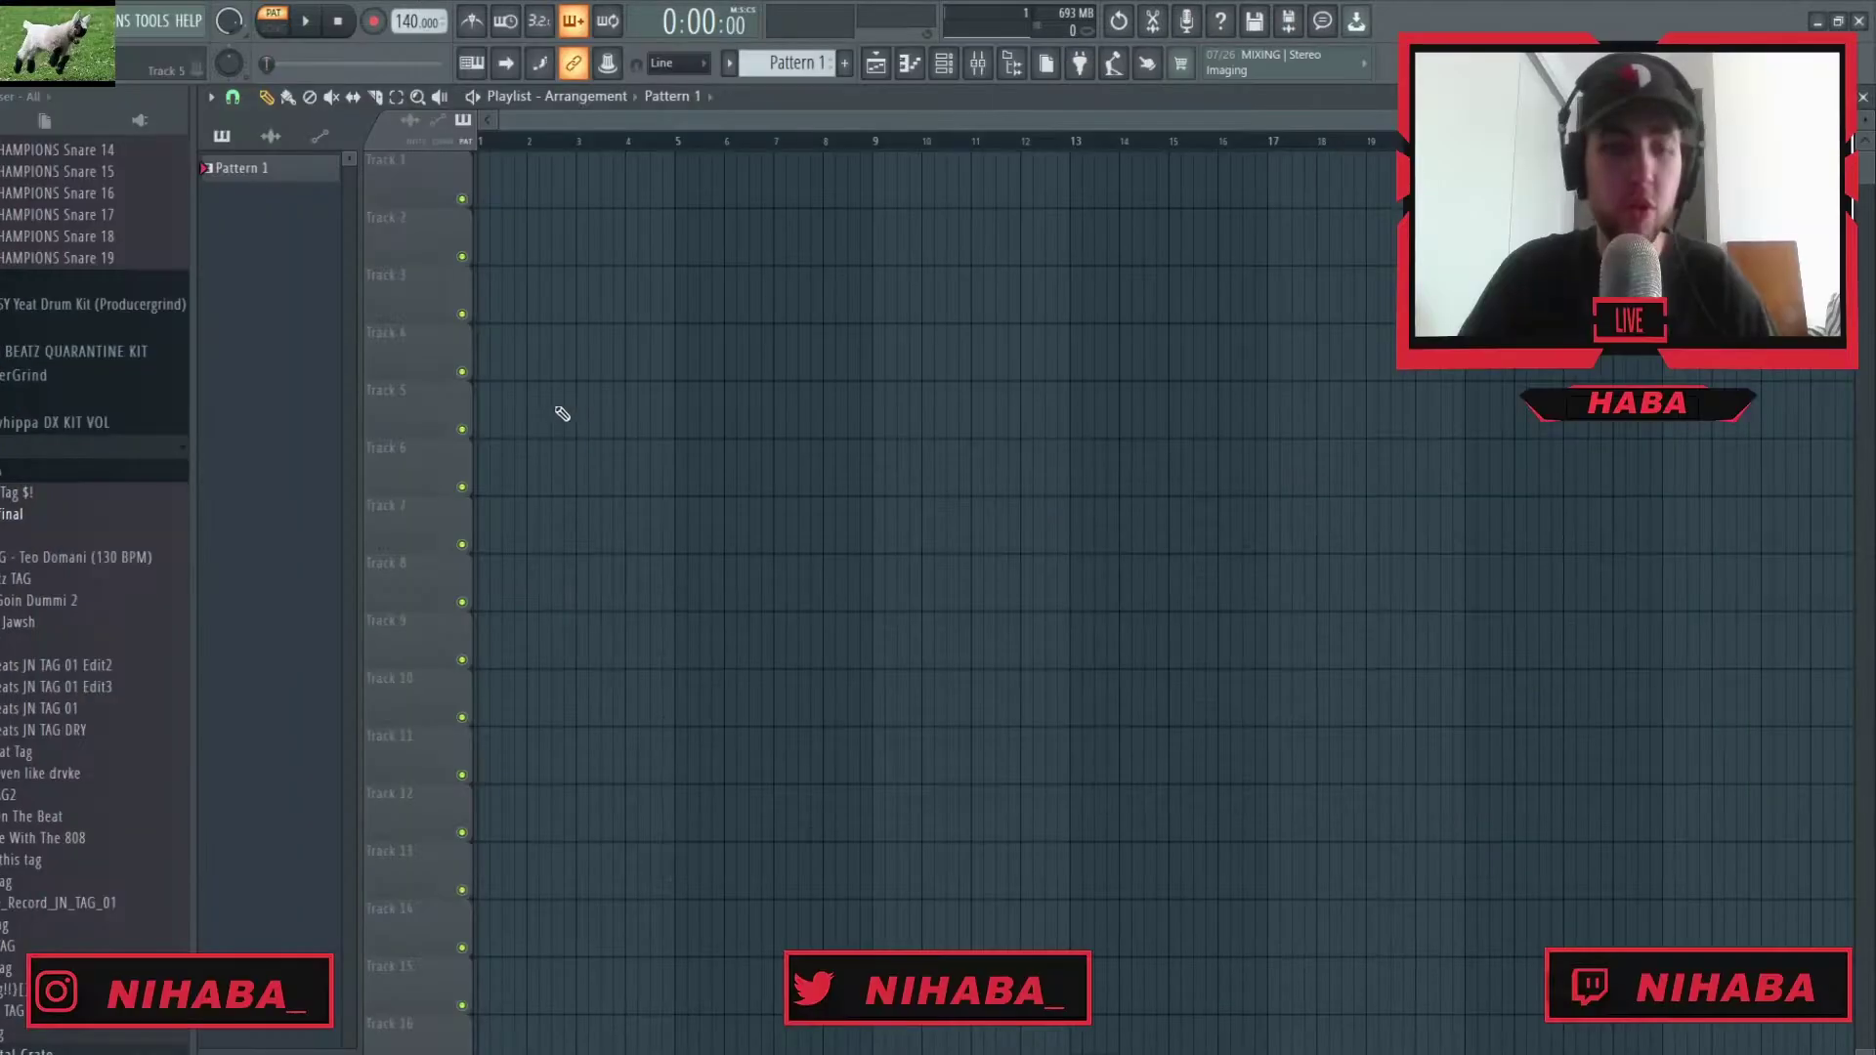
Add an Omnisphere channel and load the LA Custom C7 Grand Piano patch from the Keyscape Library
{"action": "key", "text": "F6"}
{"action": "left_click", "coordinate": [489, 574]}
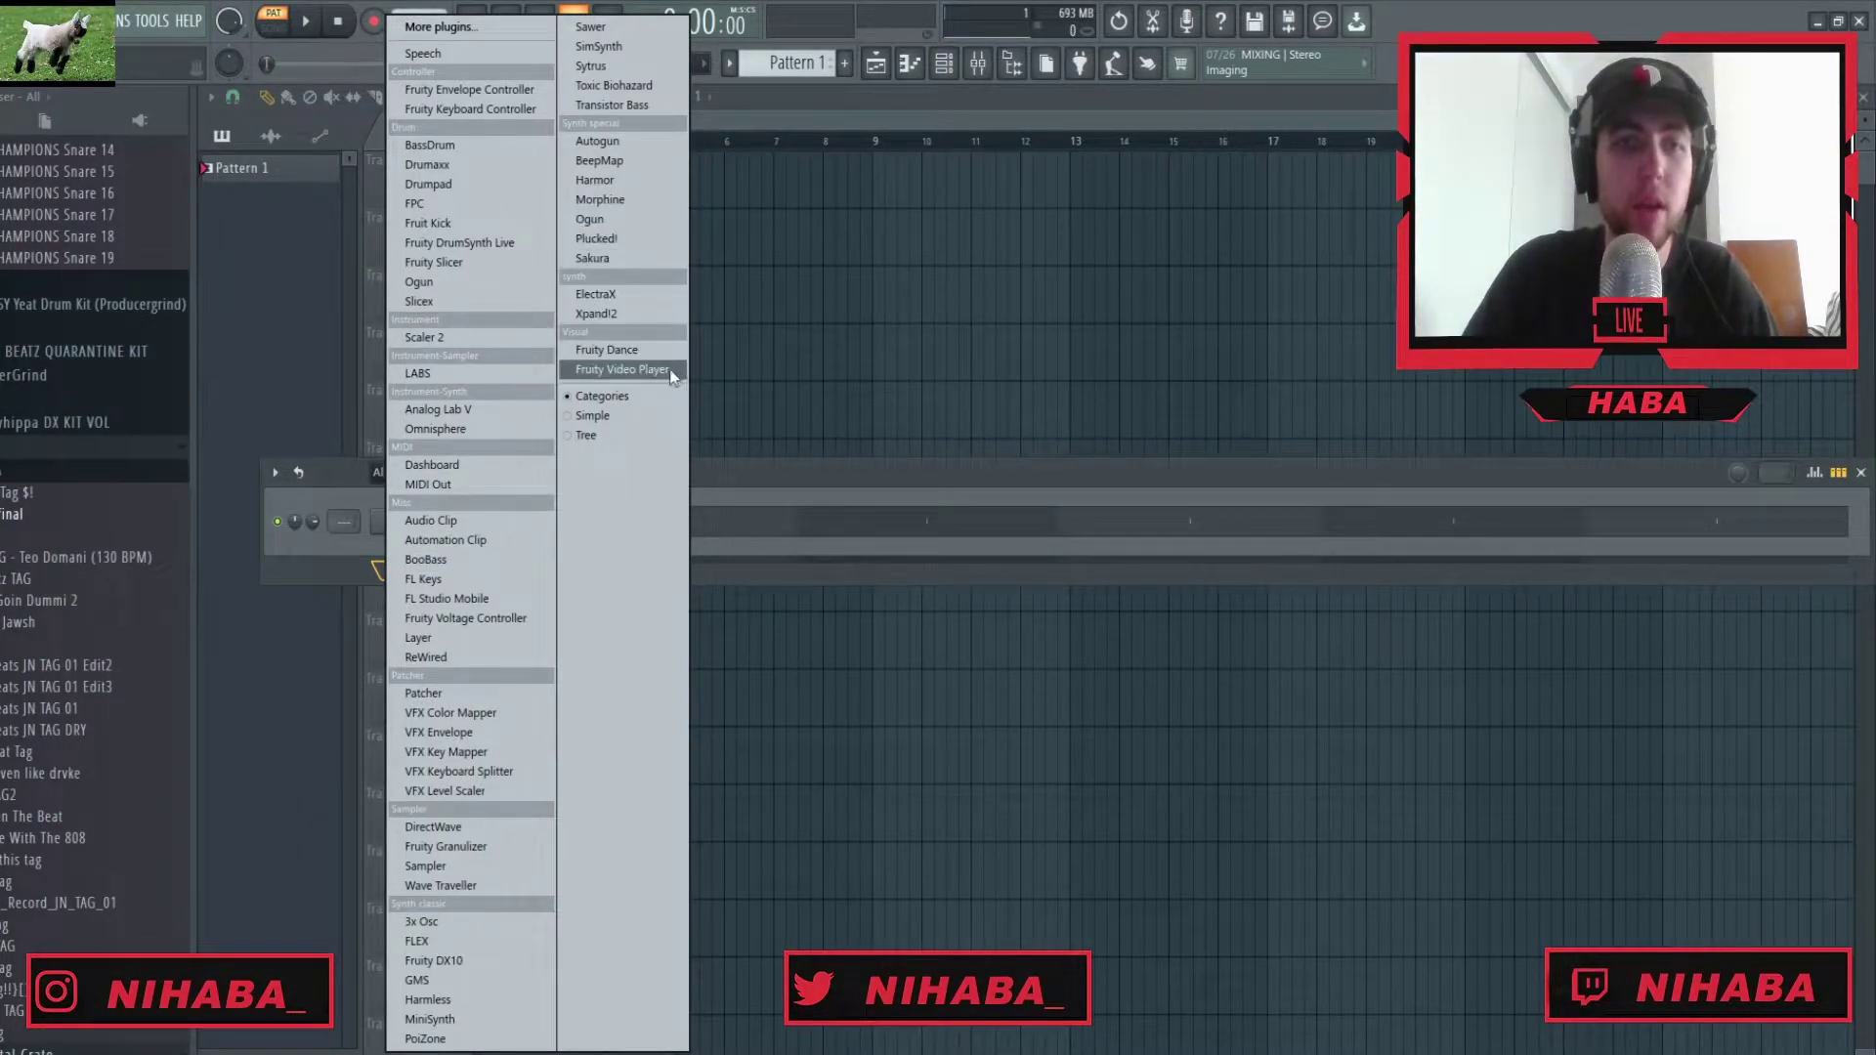
{"action": "left_click", "coordinate": [463, 436]}
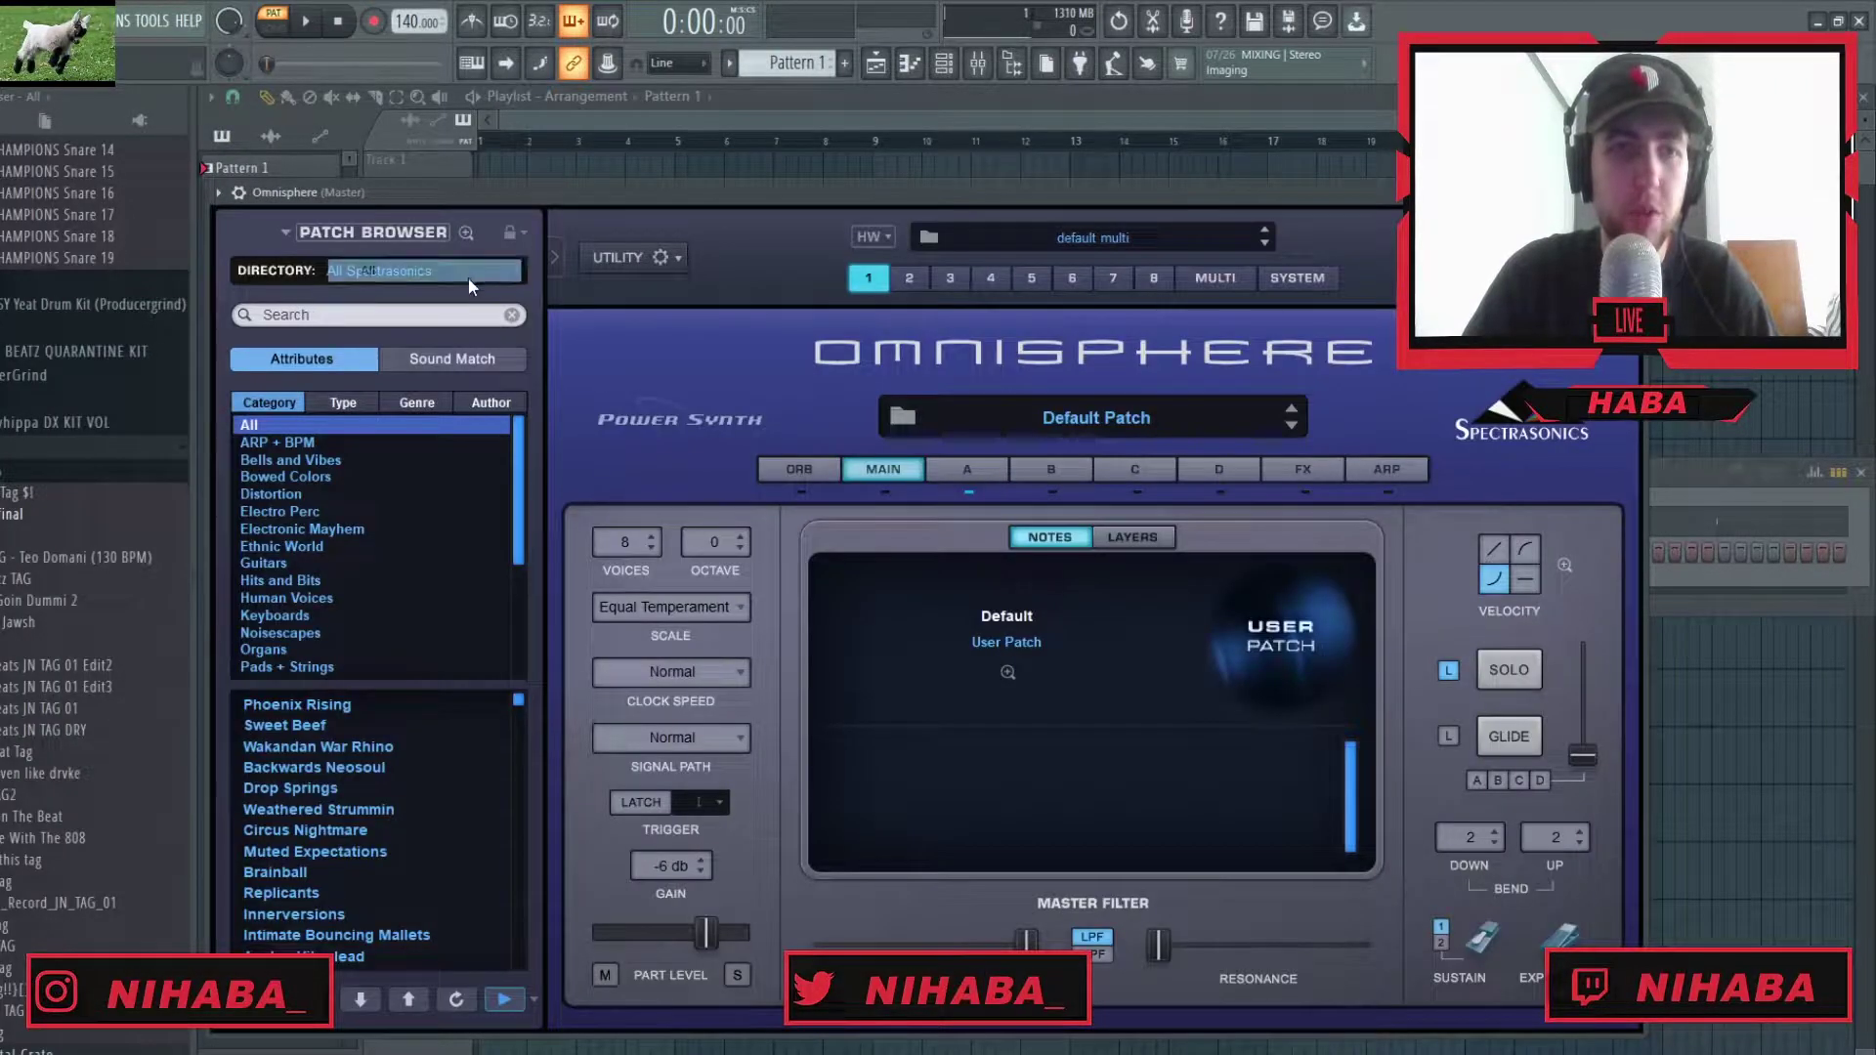
{"action": "left_click", "coordinate": [414, 262]}
{"action": "left_click", "coordinate": [437, 391]}
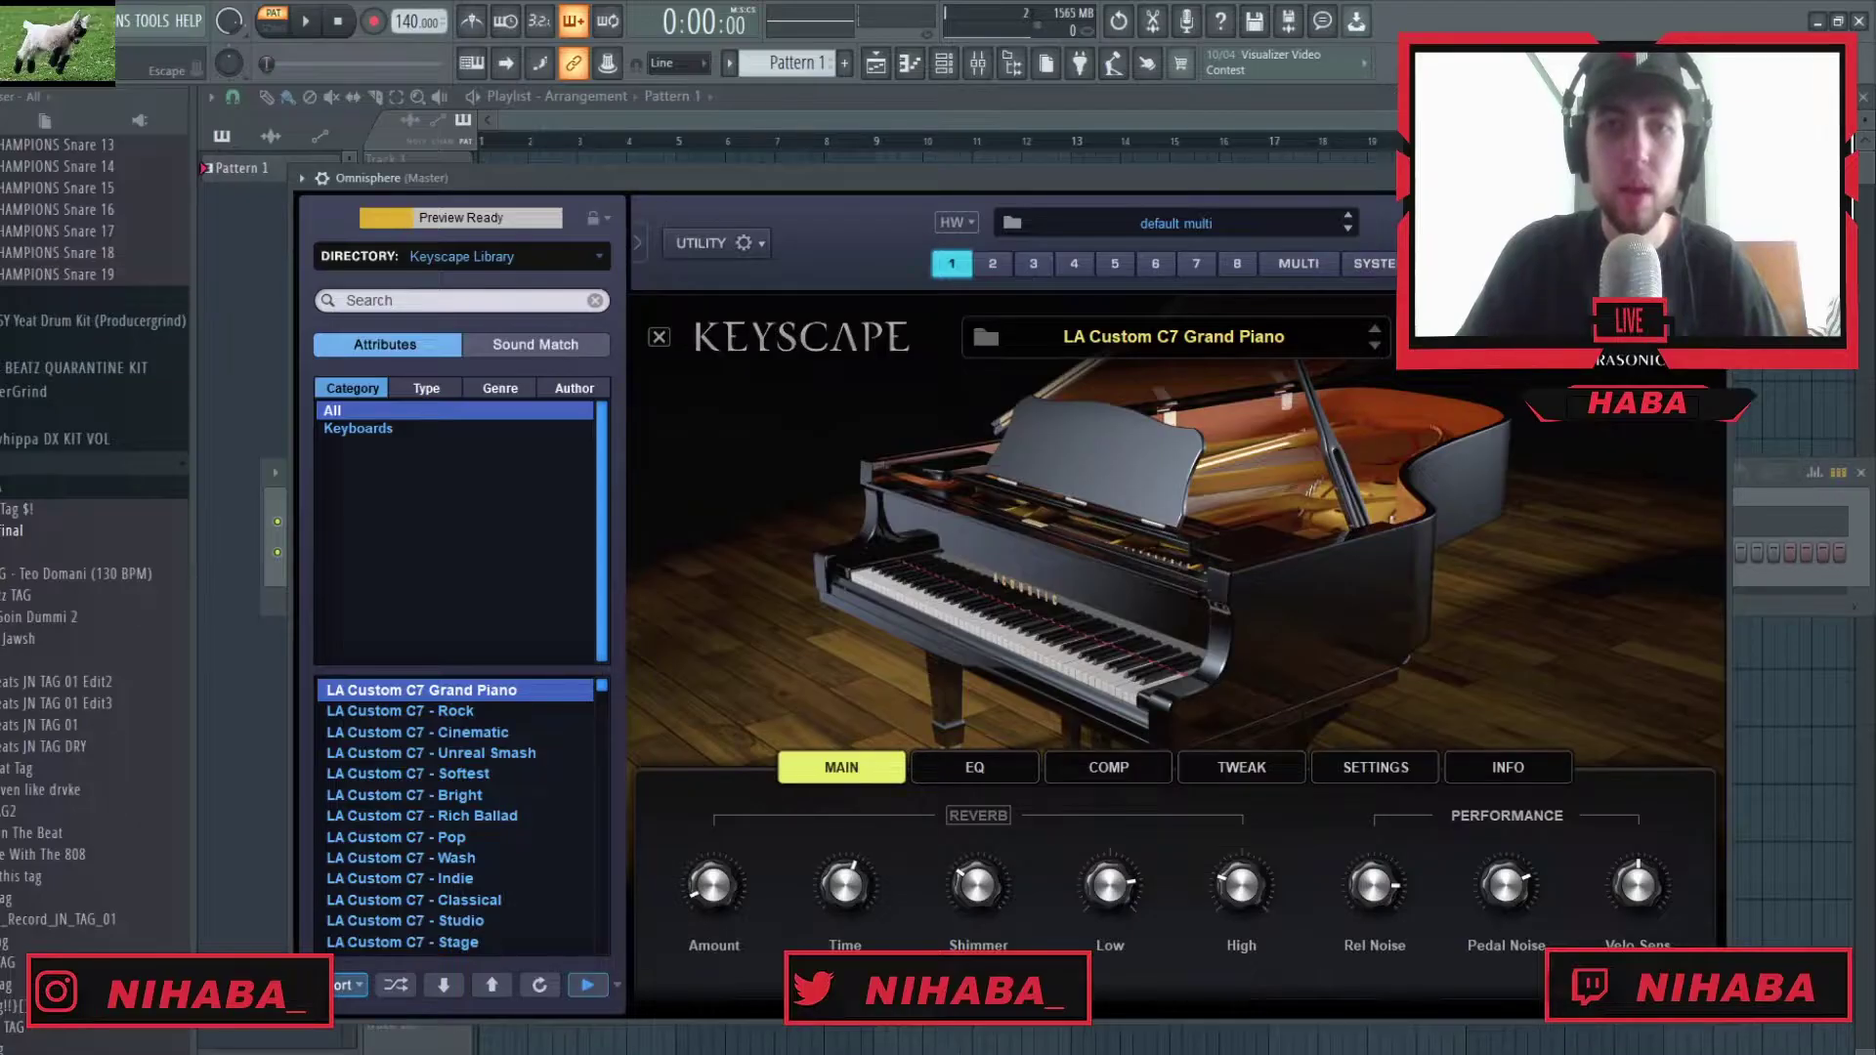
{"action": "key", "text": "Escape"}
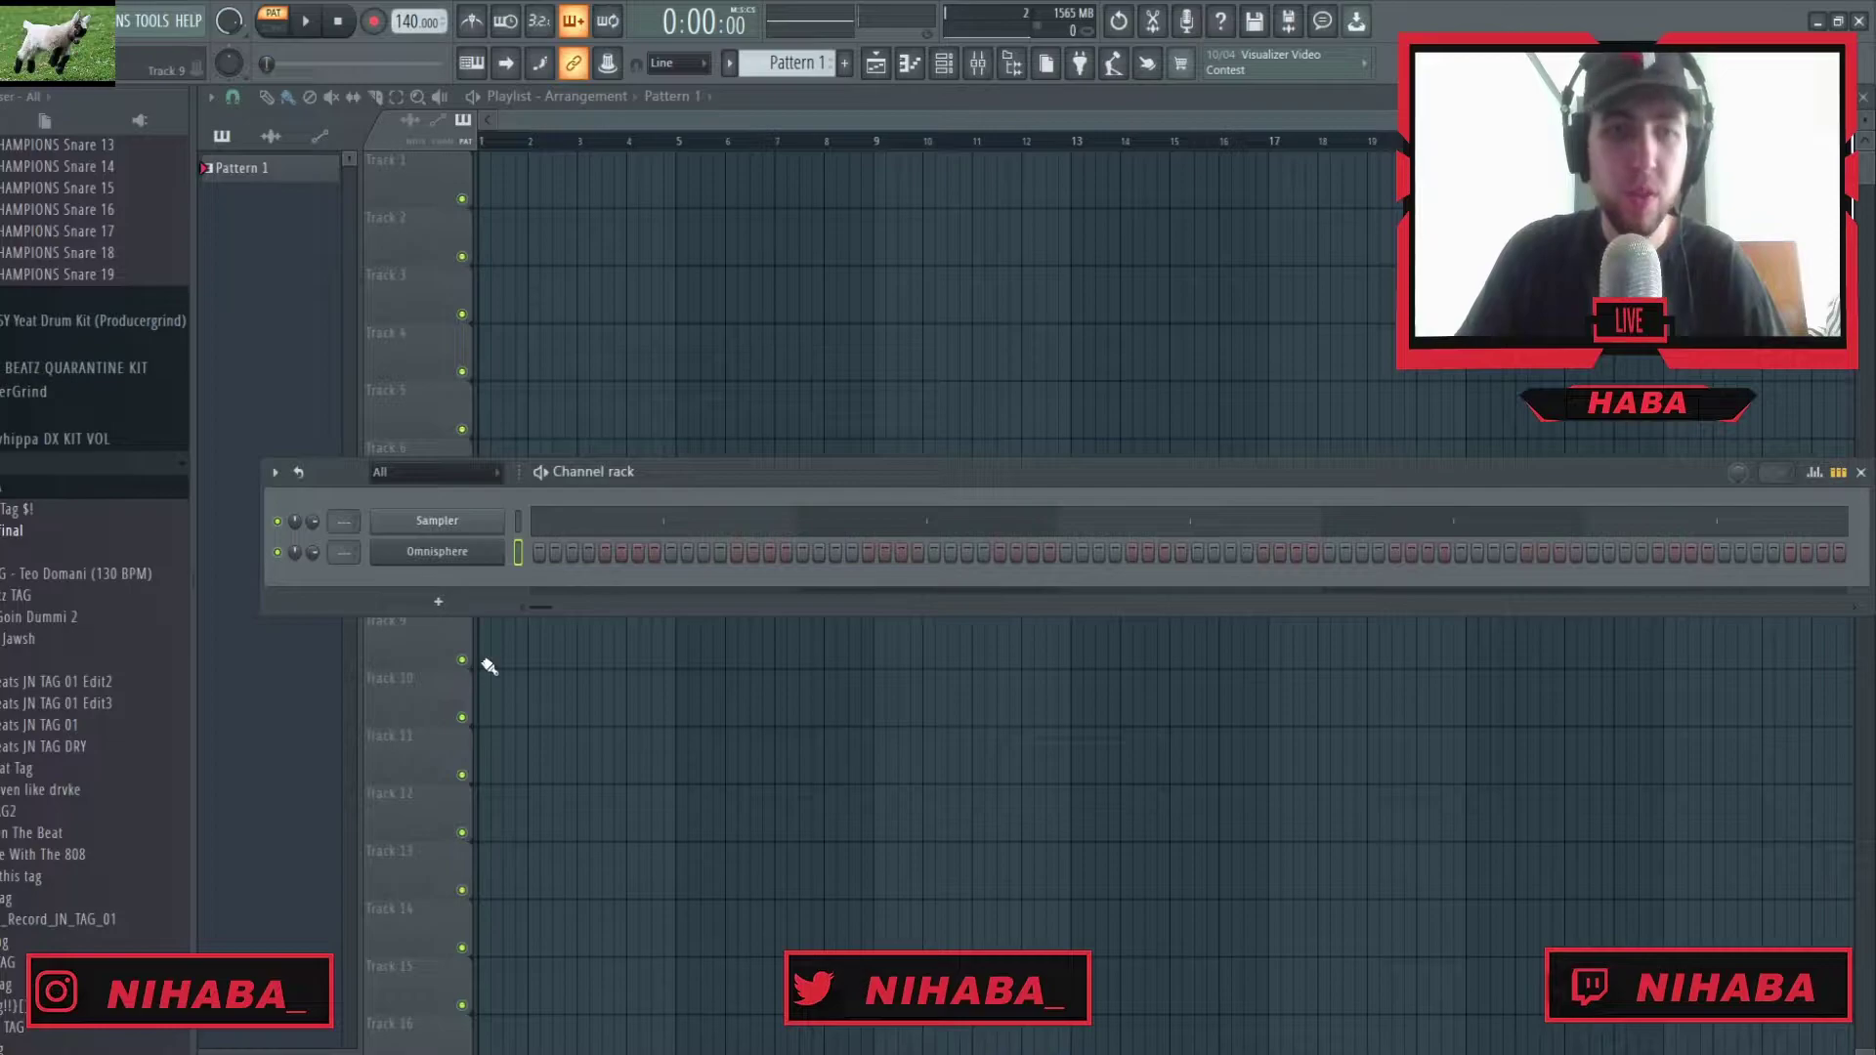
Draw a descending D5, C#5, B4, B4 line filling four bars in Omnisphere's piano roll and set the tempo to 152
{"action": "right_click", "coordinate": [447, 532]}
{"action": "left_click", "coordinate": [572, 526]}
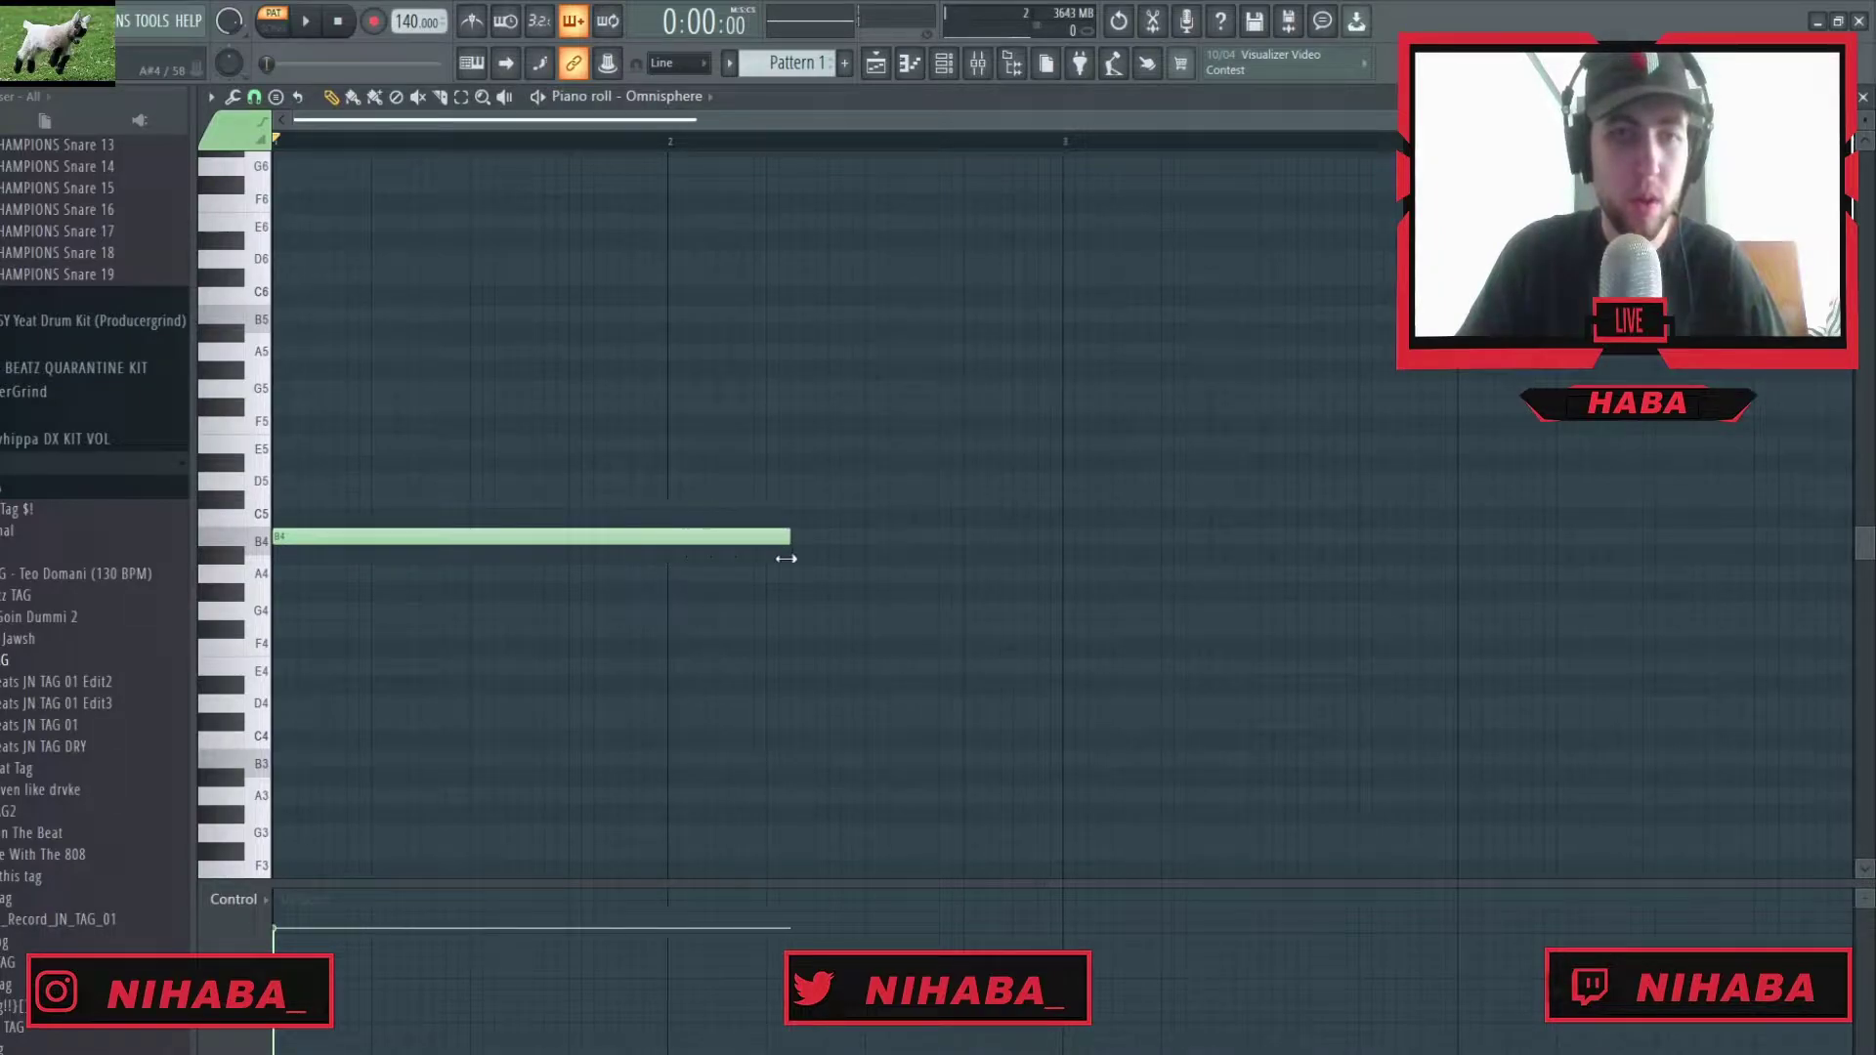
{"action": "left_click_drag", "start_coordinate": [403, 541], "coordinate": [399, 486]}
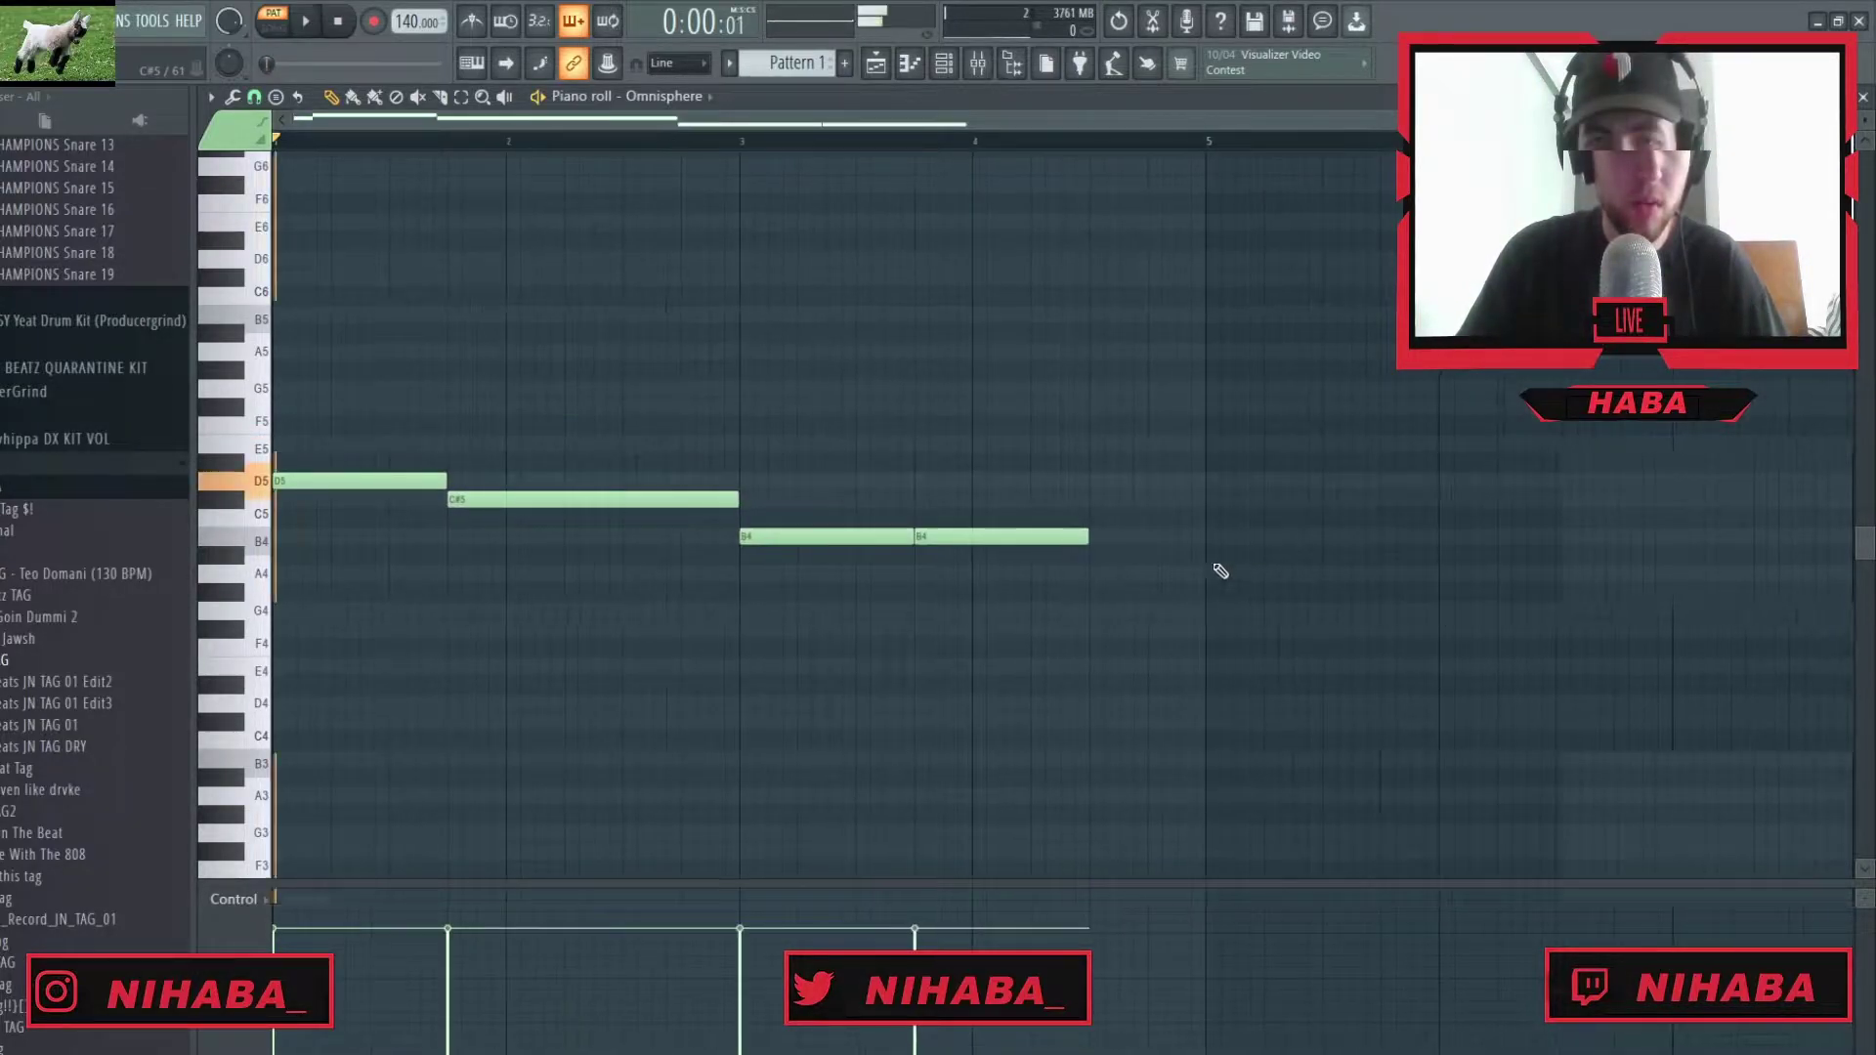
{"action": "key", "text": "space"}
{"action": "left_click_drag", "start_coordinate": [1089, 536], "coordinate": [1202, 536]}
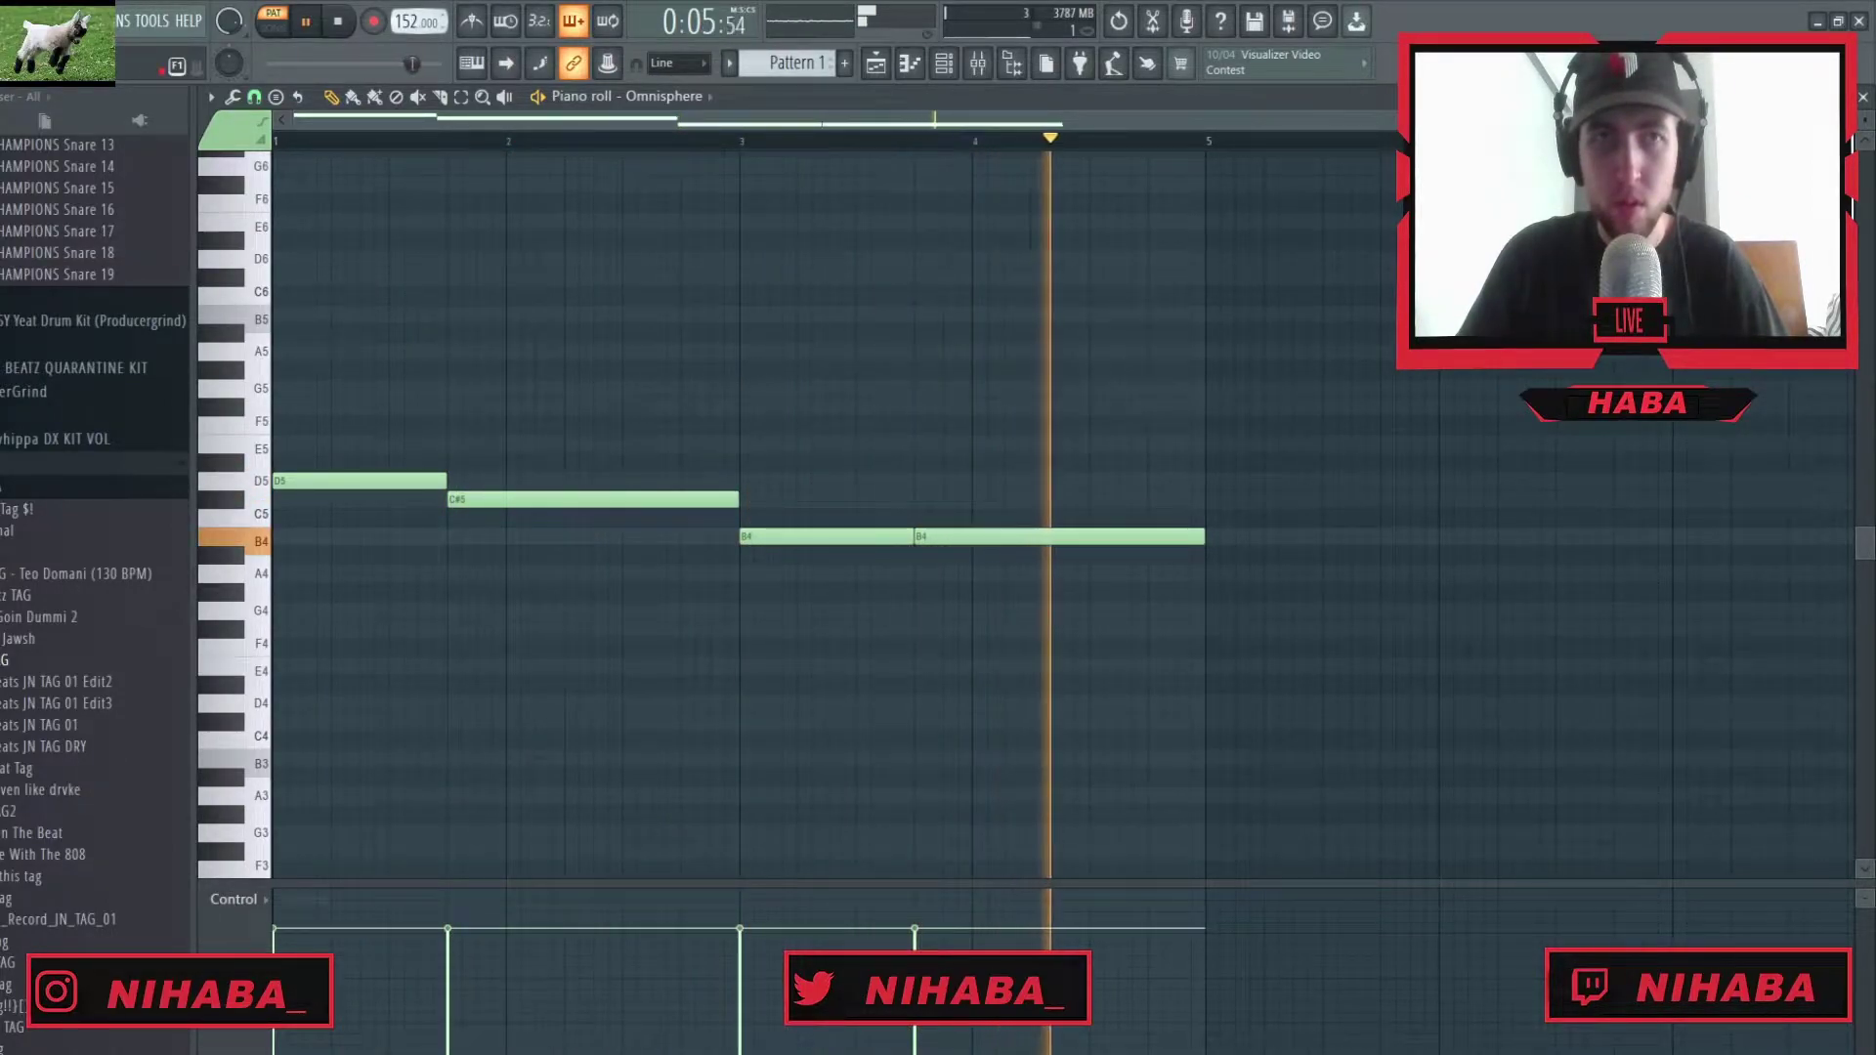
Stack F#5 and A5 above the D5 note, and E5 and G5 above the C#5 note
{"action": "left_click", "coordinate": [314, 406]}
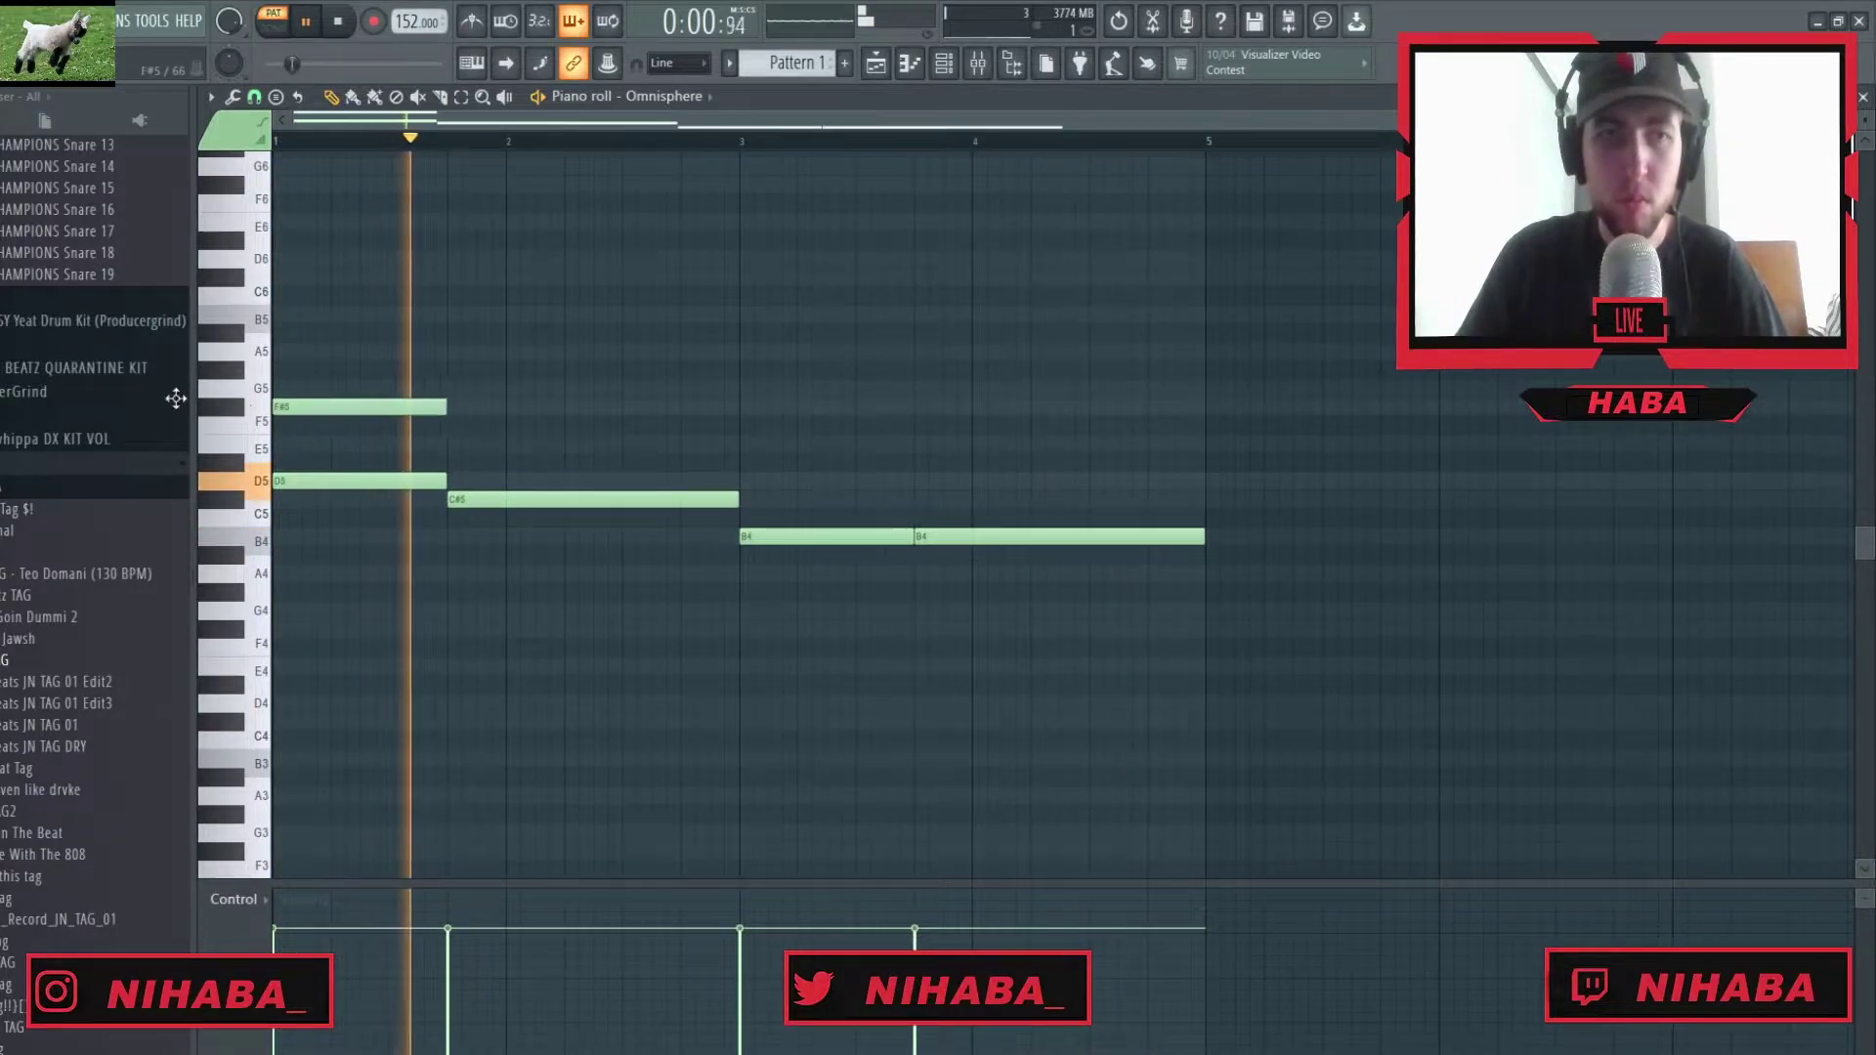
{"action": "key", "text": "space"}
{"action": "left_click", "coordinate": [284, 351]}
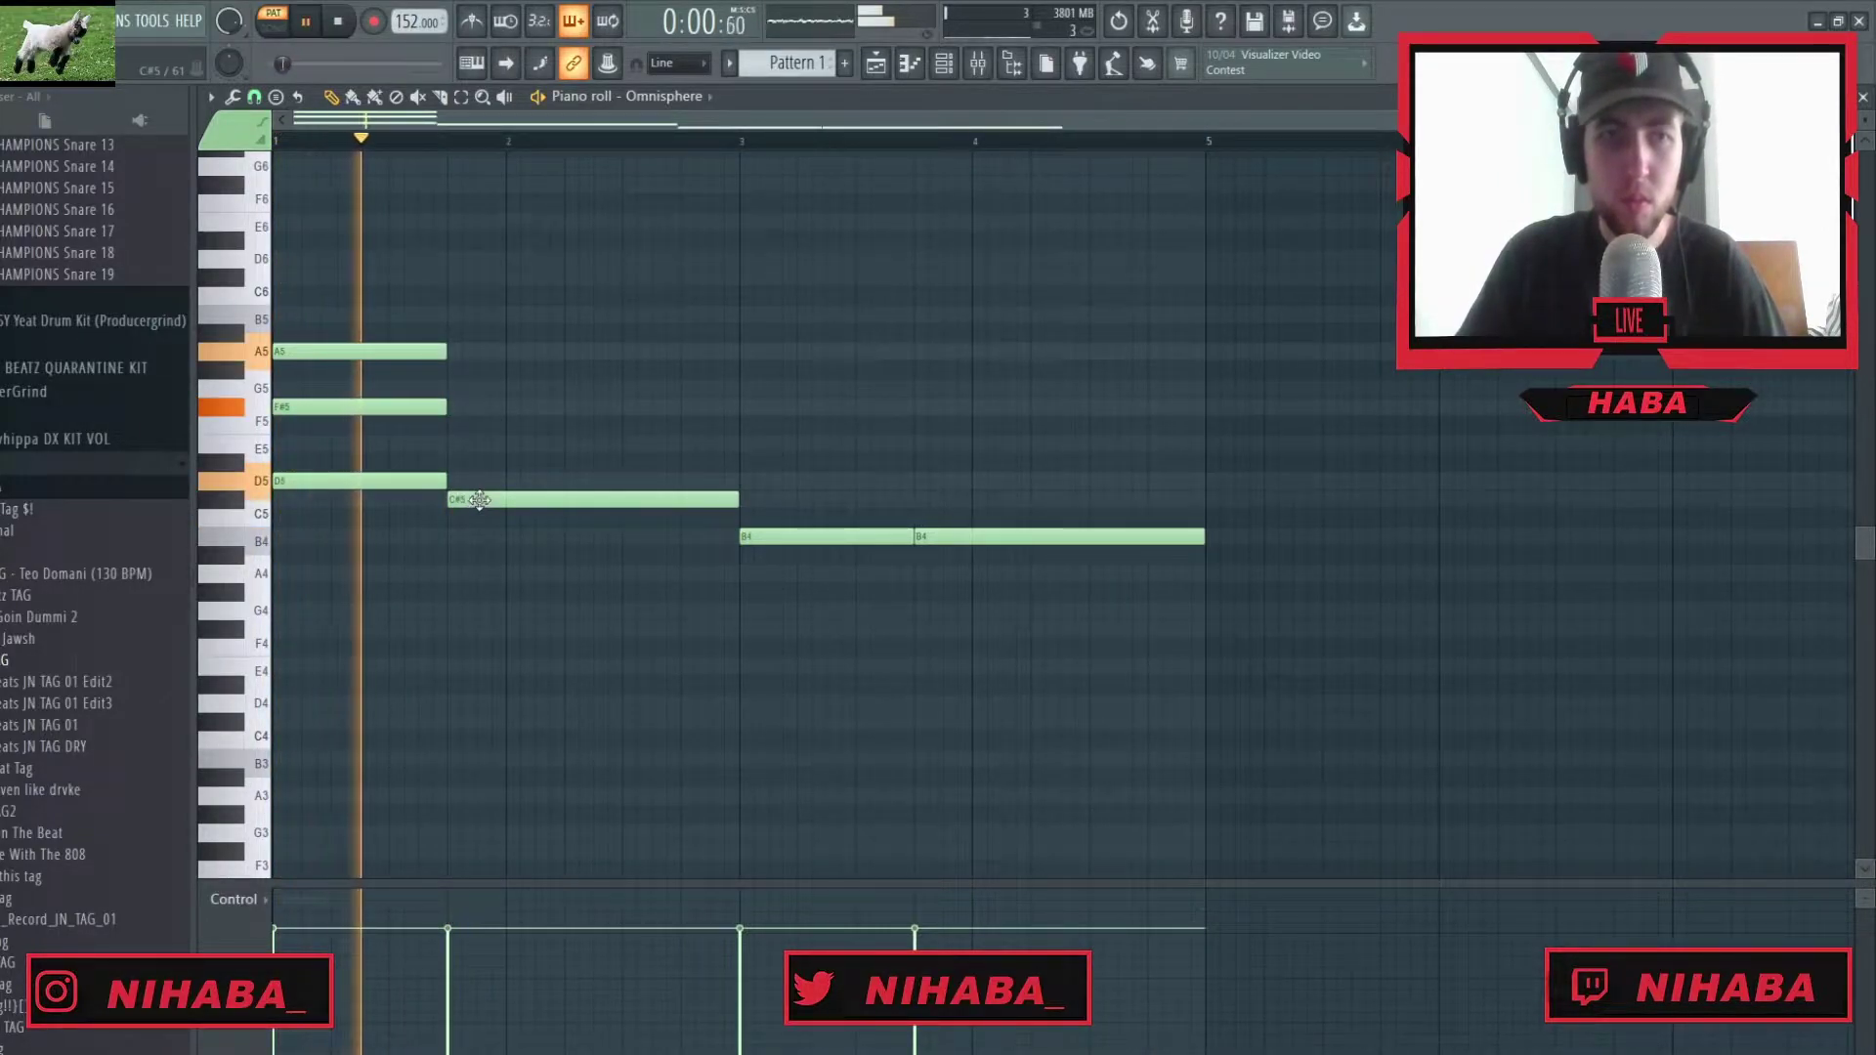
{"action": "key", "text": "space"}
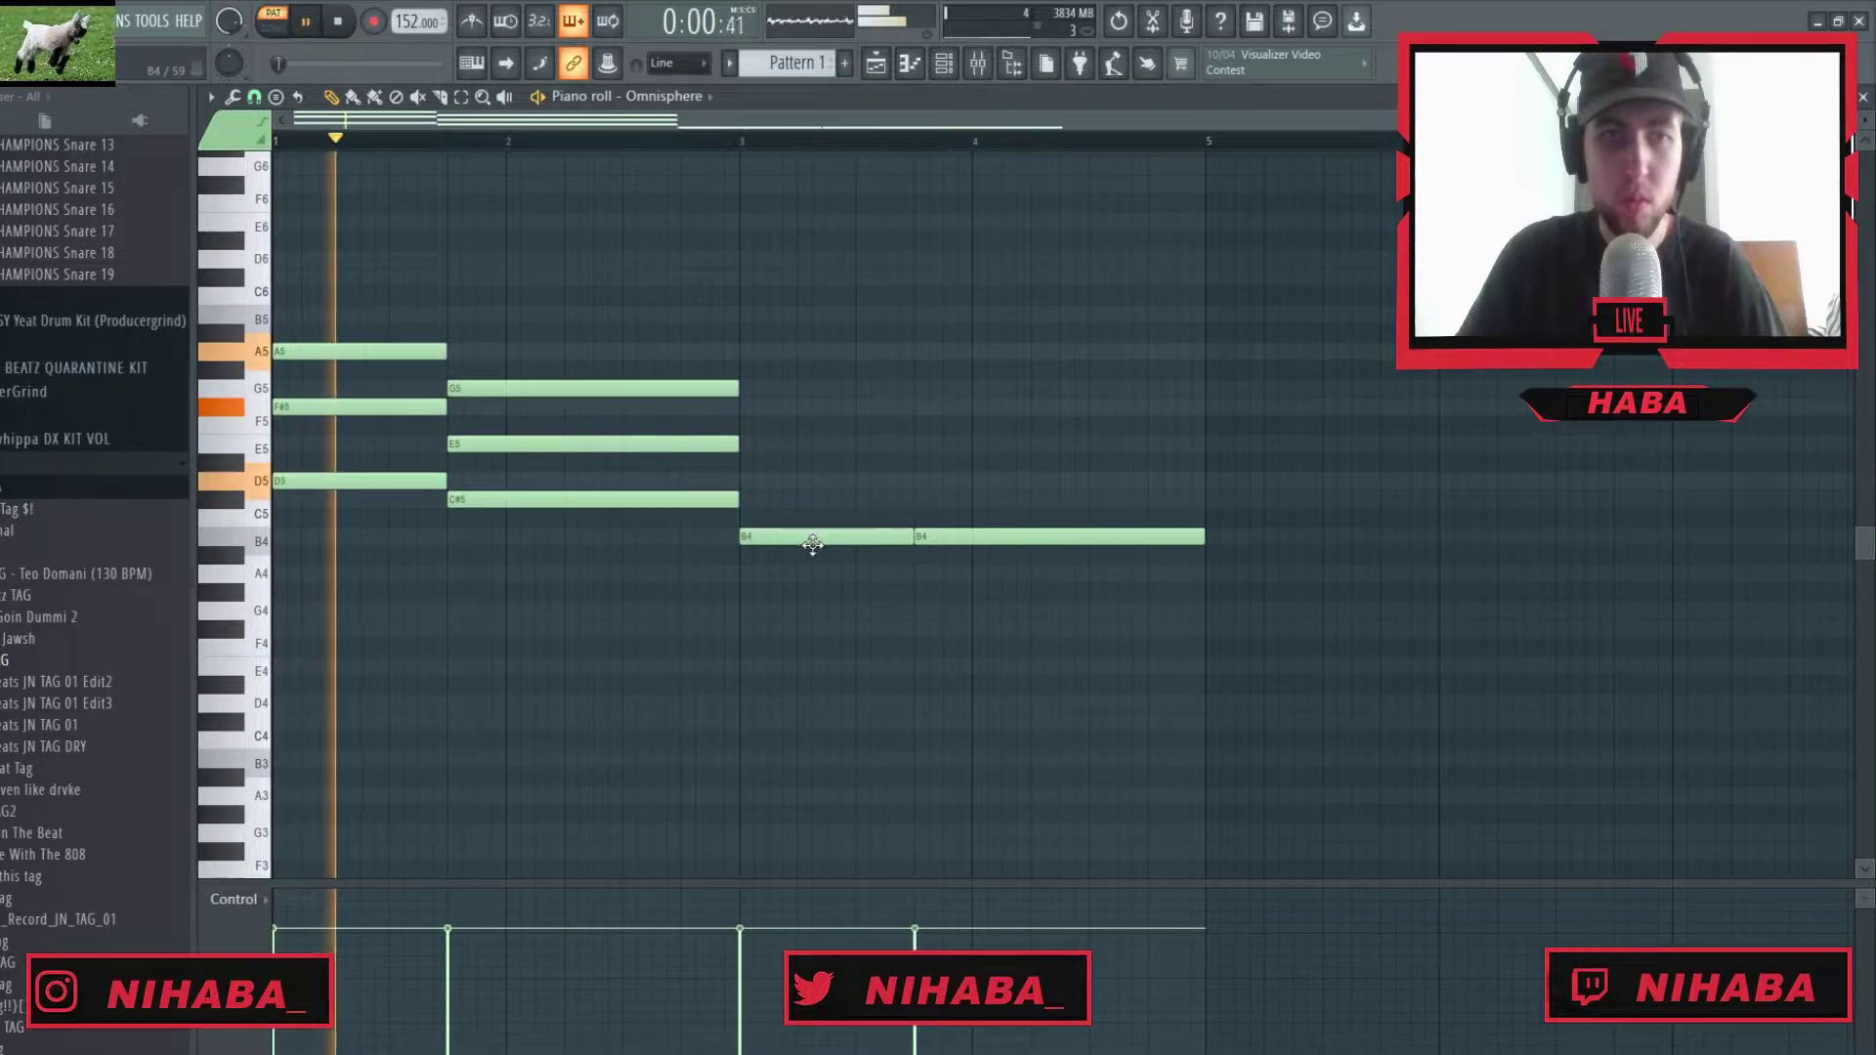
Add D5 and F#5 above each of the two B4 notes to complete the last two chords
{"action": "left_click", "coordinate": [747, 481]}
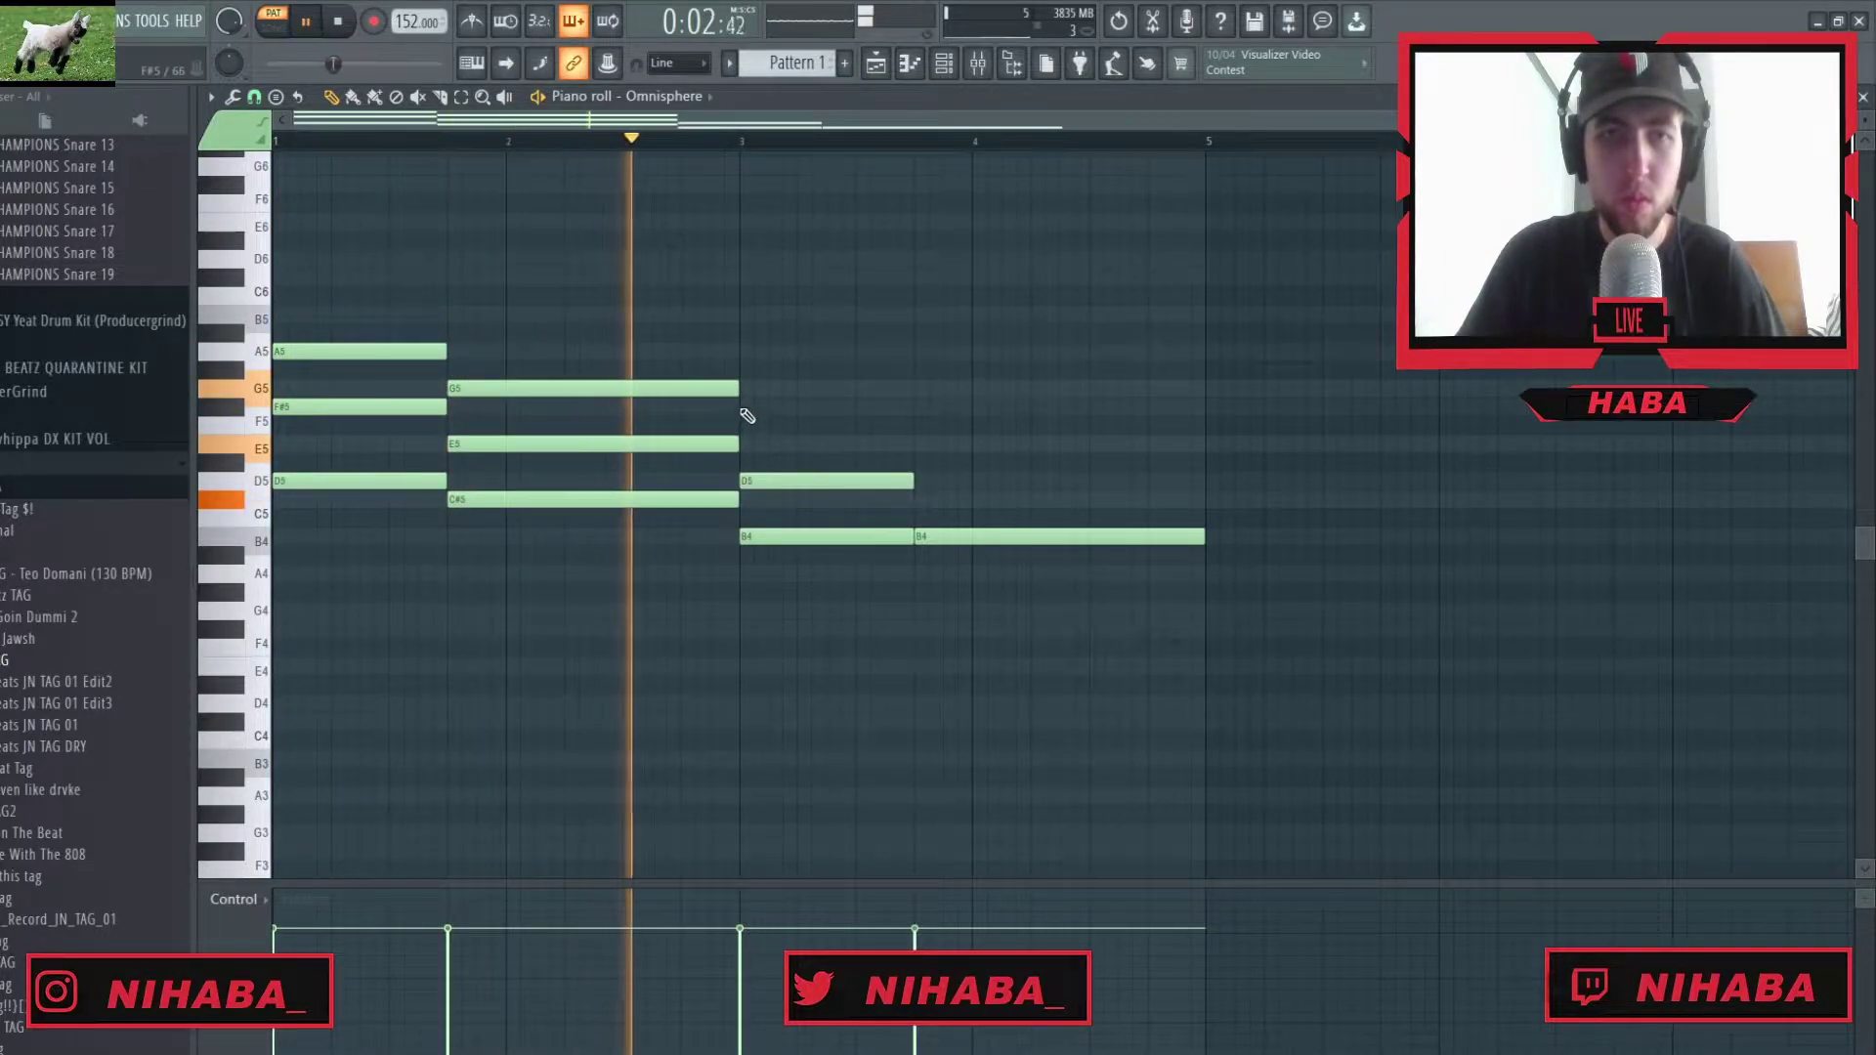
{"action": "left_click", "coordinate": [748, 407]}
{"action": "left_click", "coordinate": [910, 482]}
{"action": "left_click", "coordinate": [919, 407]}
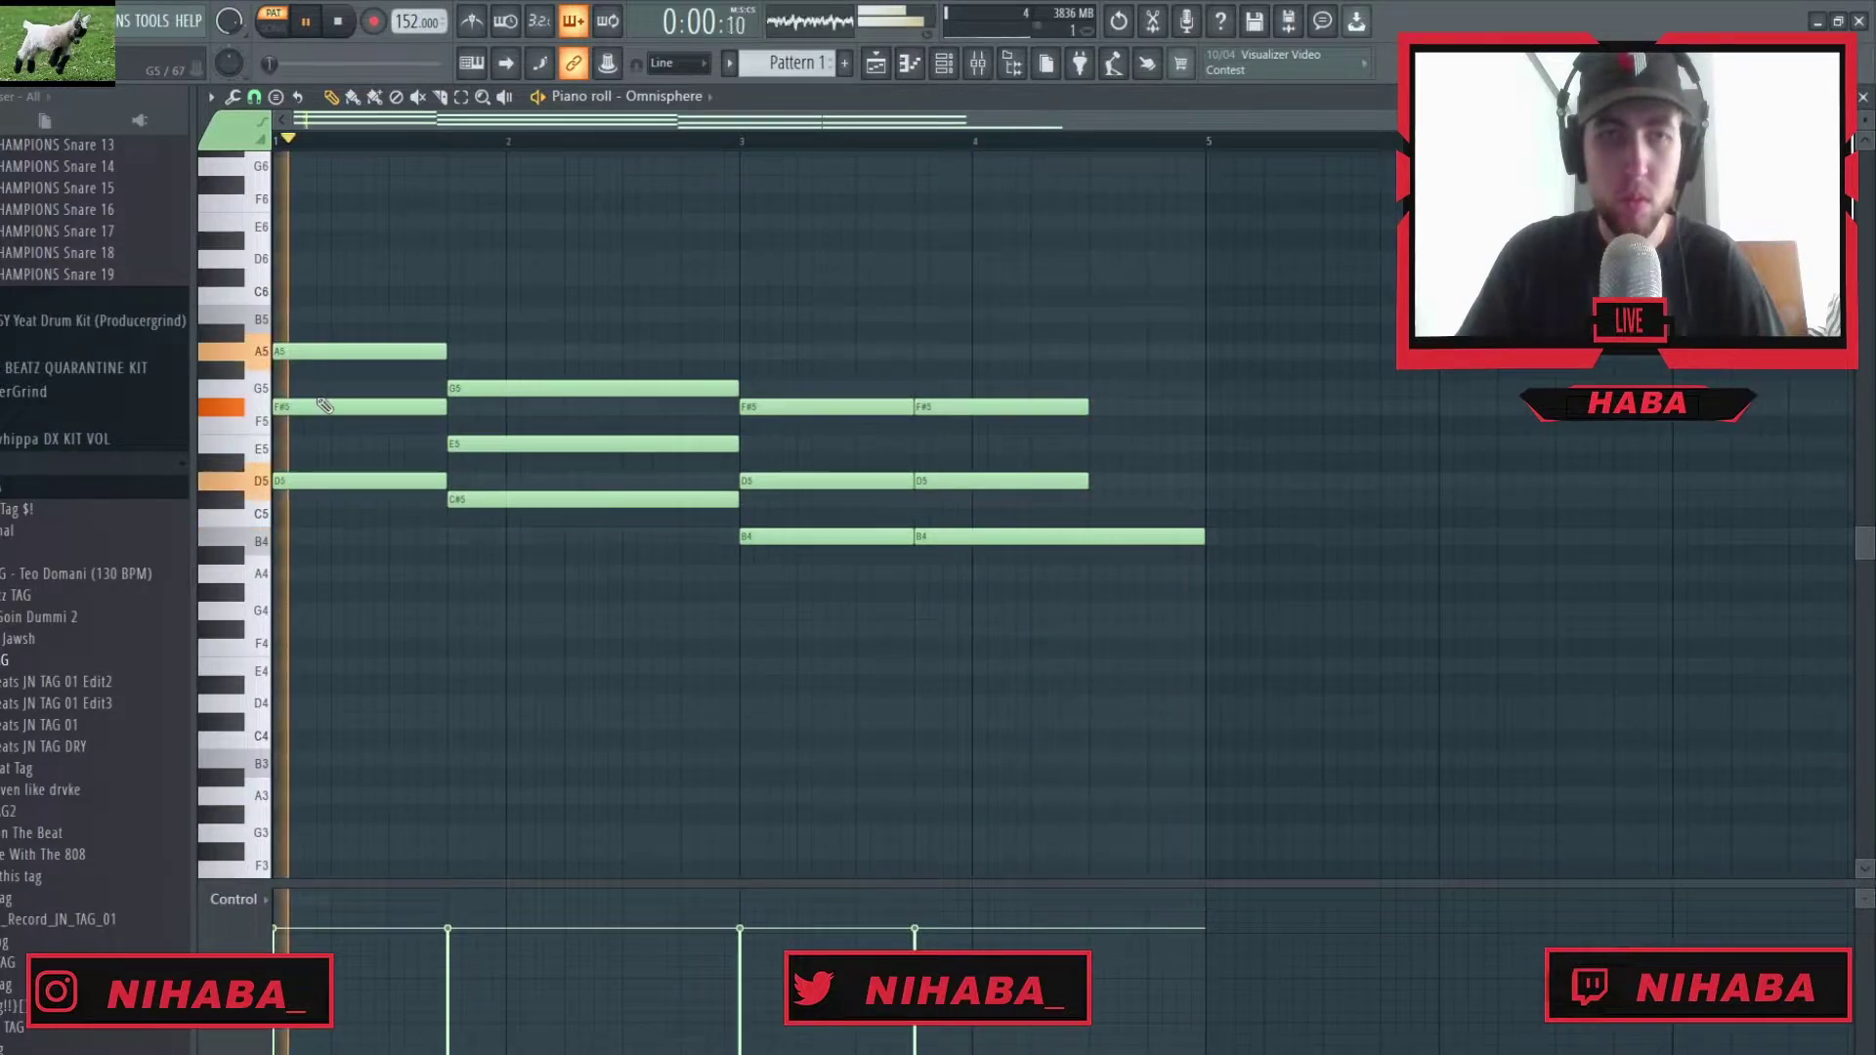
Raise the top notes of the first two chords to B5 and A5, and lengthen the last chord's upper notes to the end of bar 4
{"action": "key", "text": "space"}
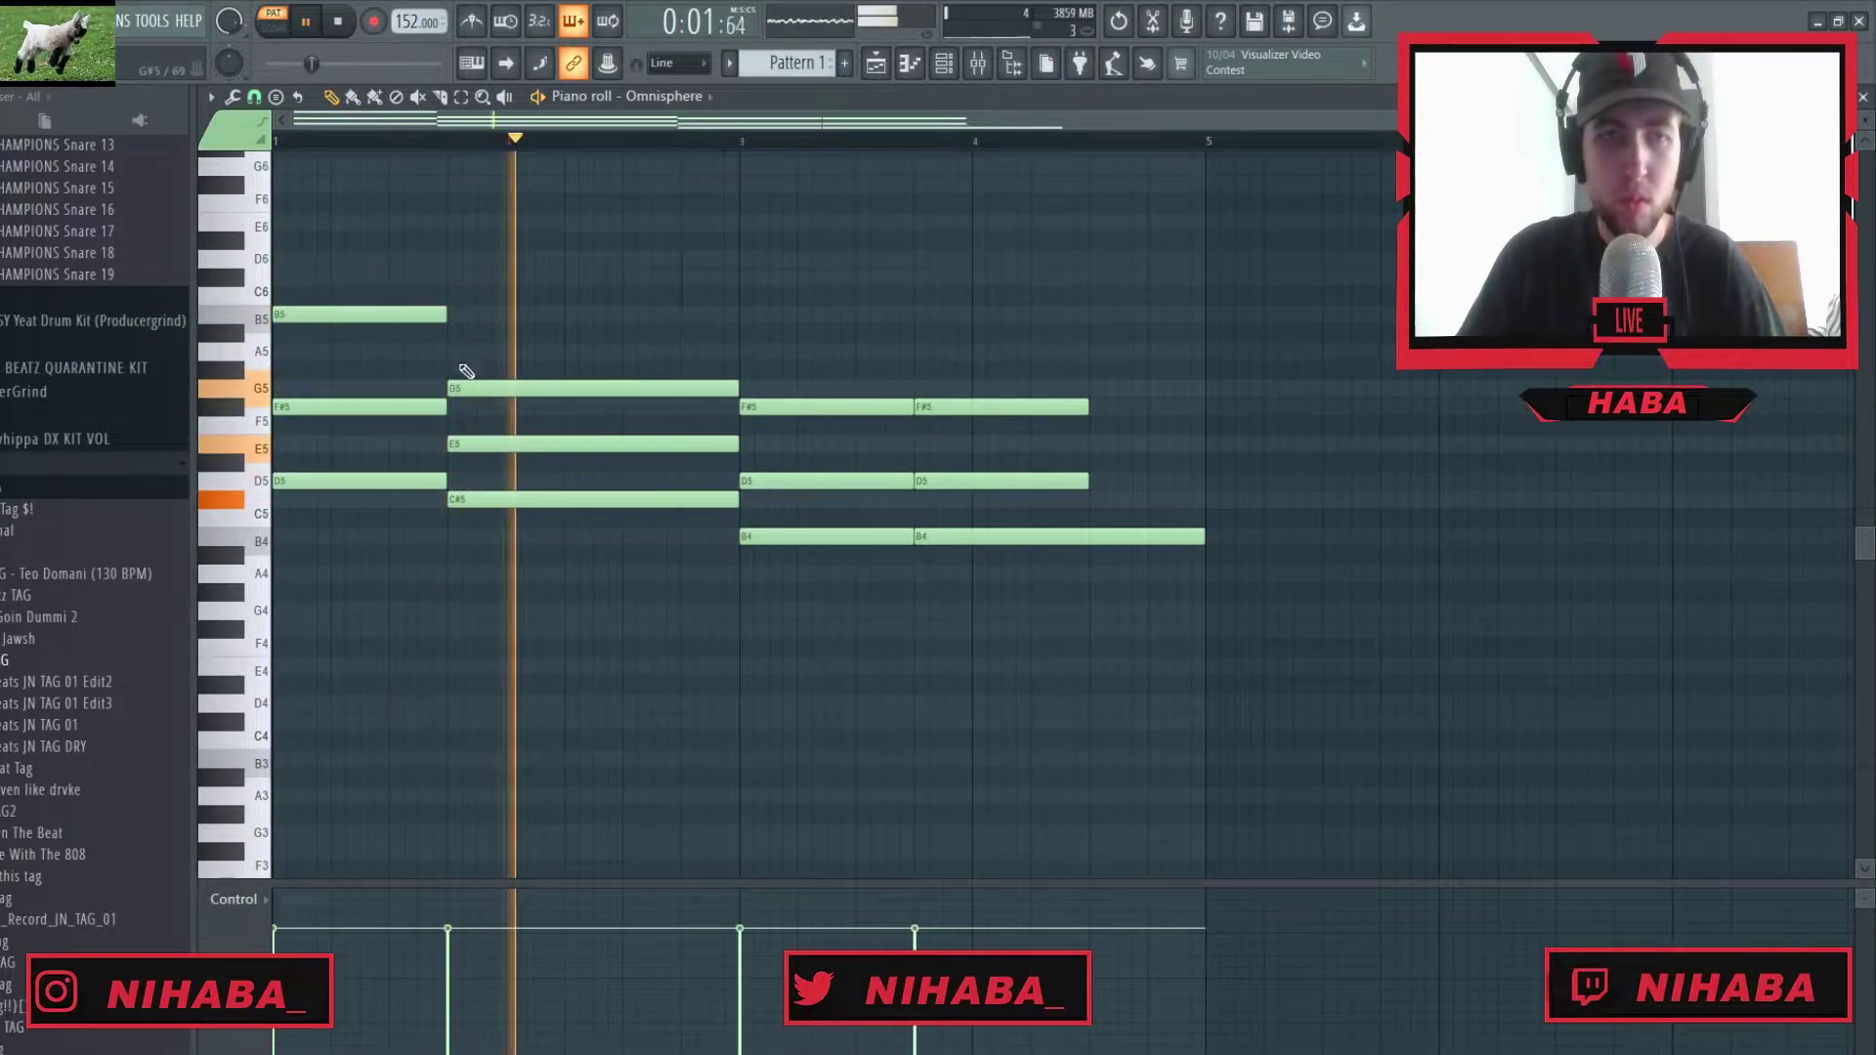
{"action": "left_click_drag", "start_coordinate": [487, 389], "coordinate": [487, 352]}
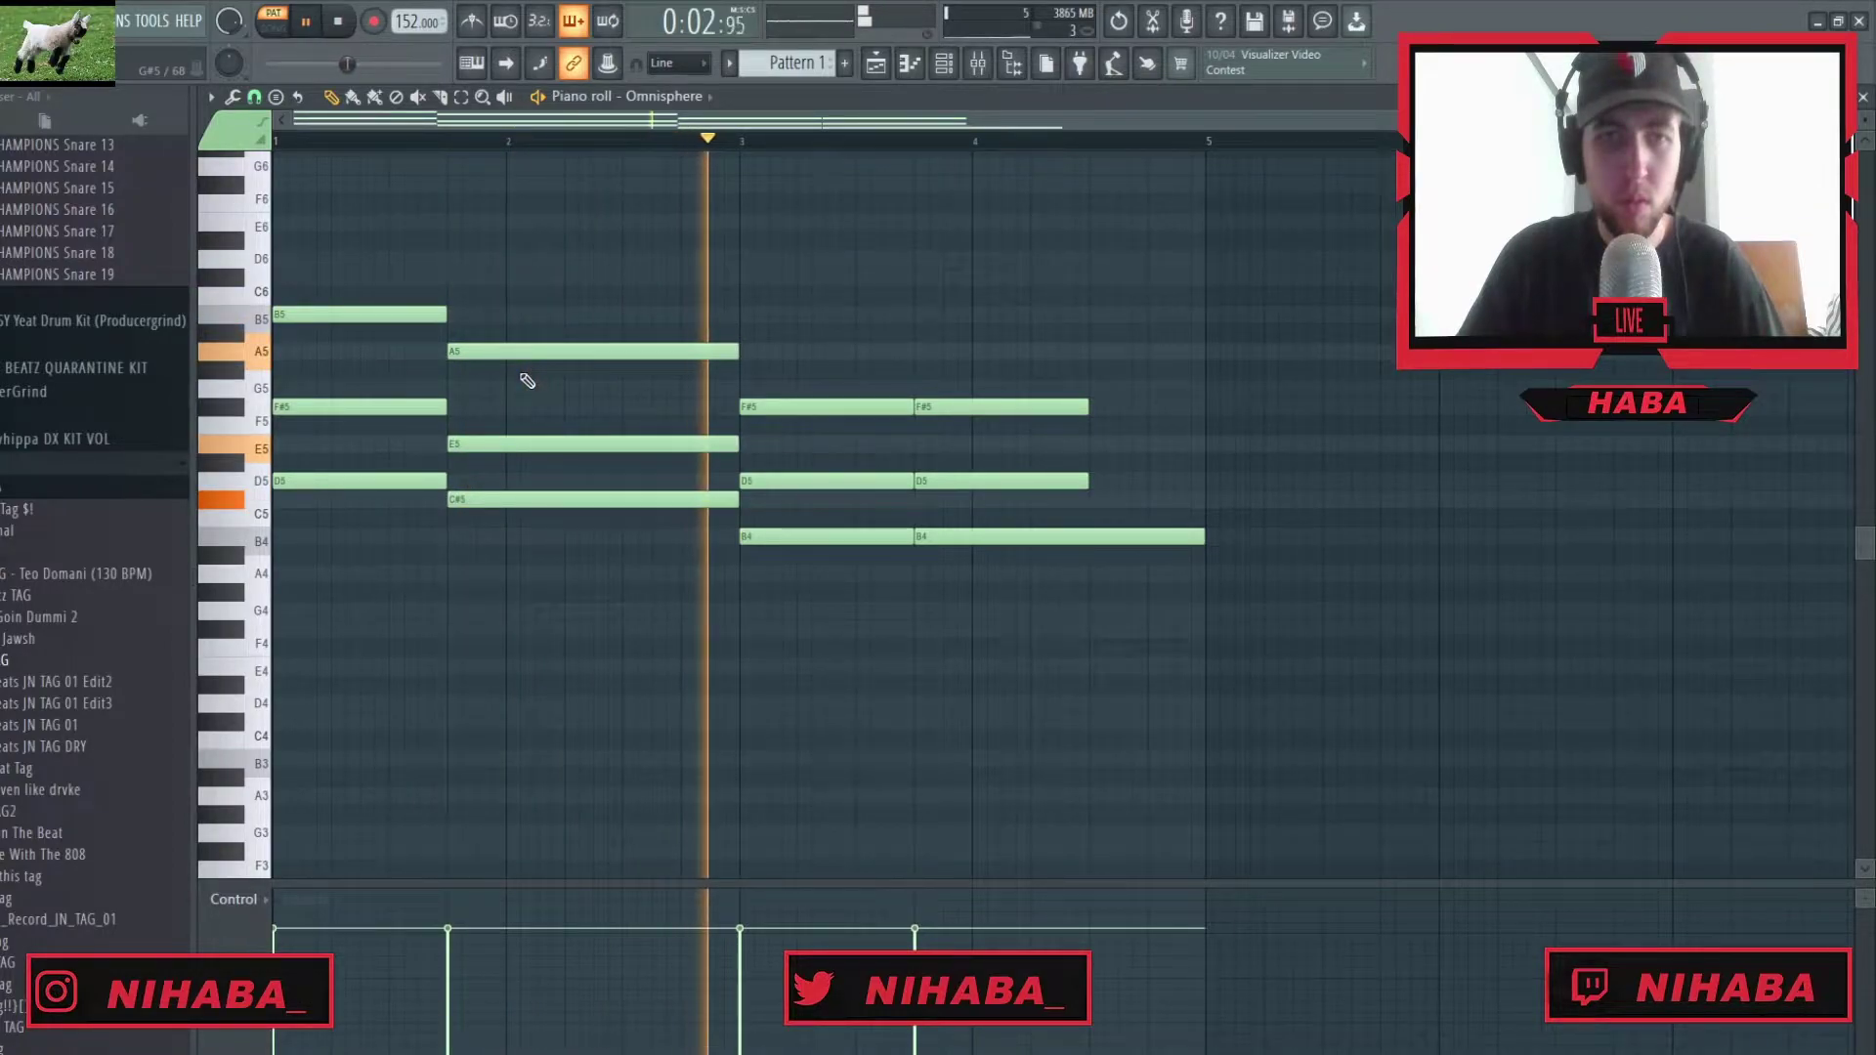
{"action": "left_click_drag", "start_coordinate": [953, 391], "coordinate": [1208, 484]}
{"action": "left_click", "coordinate": [1006, 635]}
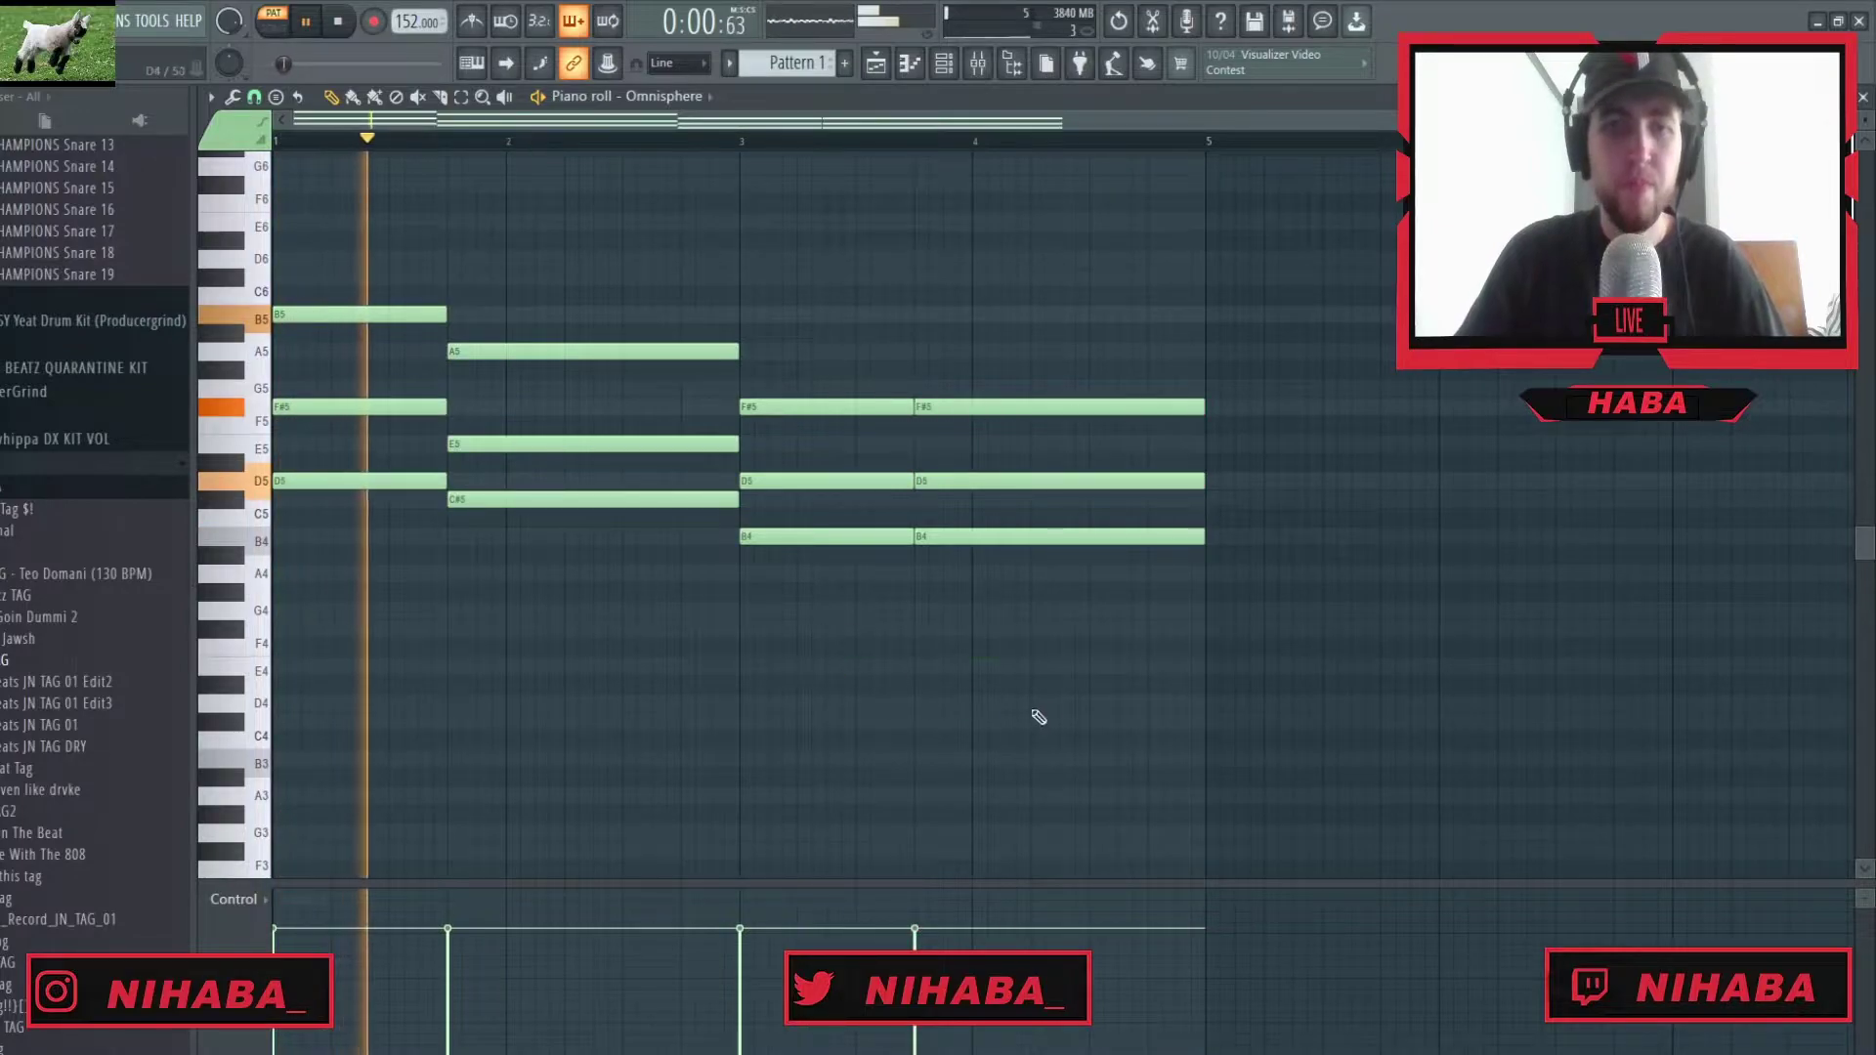
Copy the lowest chord notes one octave down as a bass line and transpose the whole progression so the bass starts on F#3
{"action": "left_click_drag", "start_coordinate": [368, 473], "coordinate": [1235, 515]}
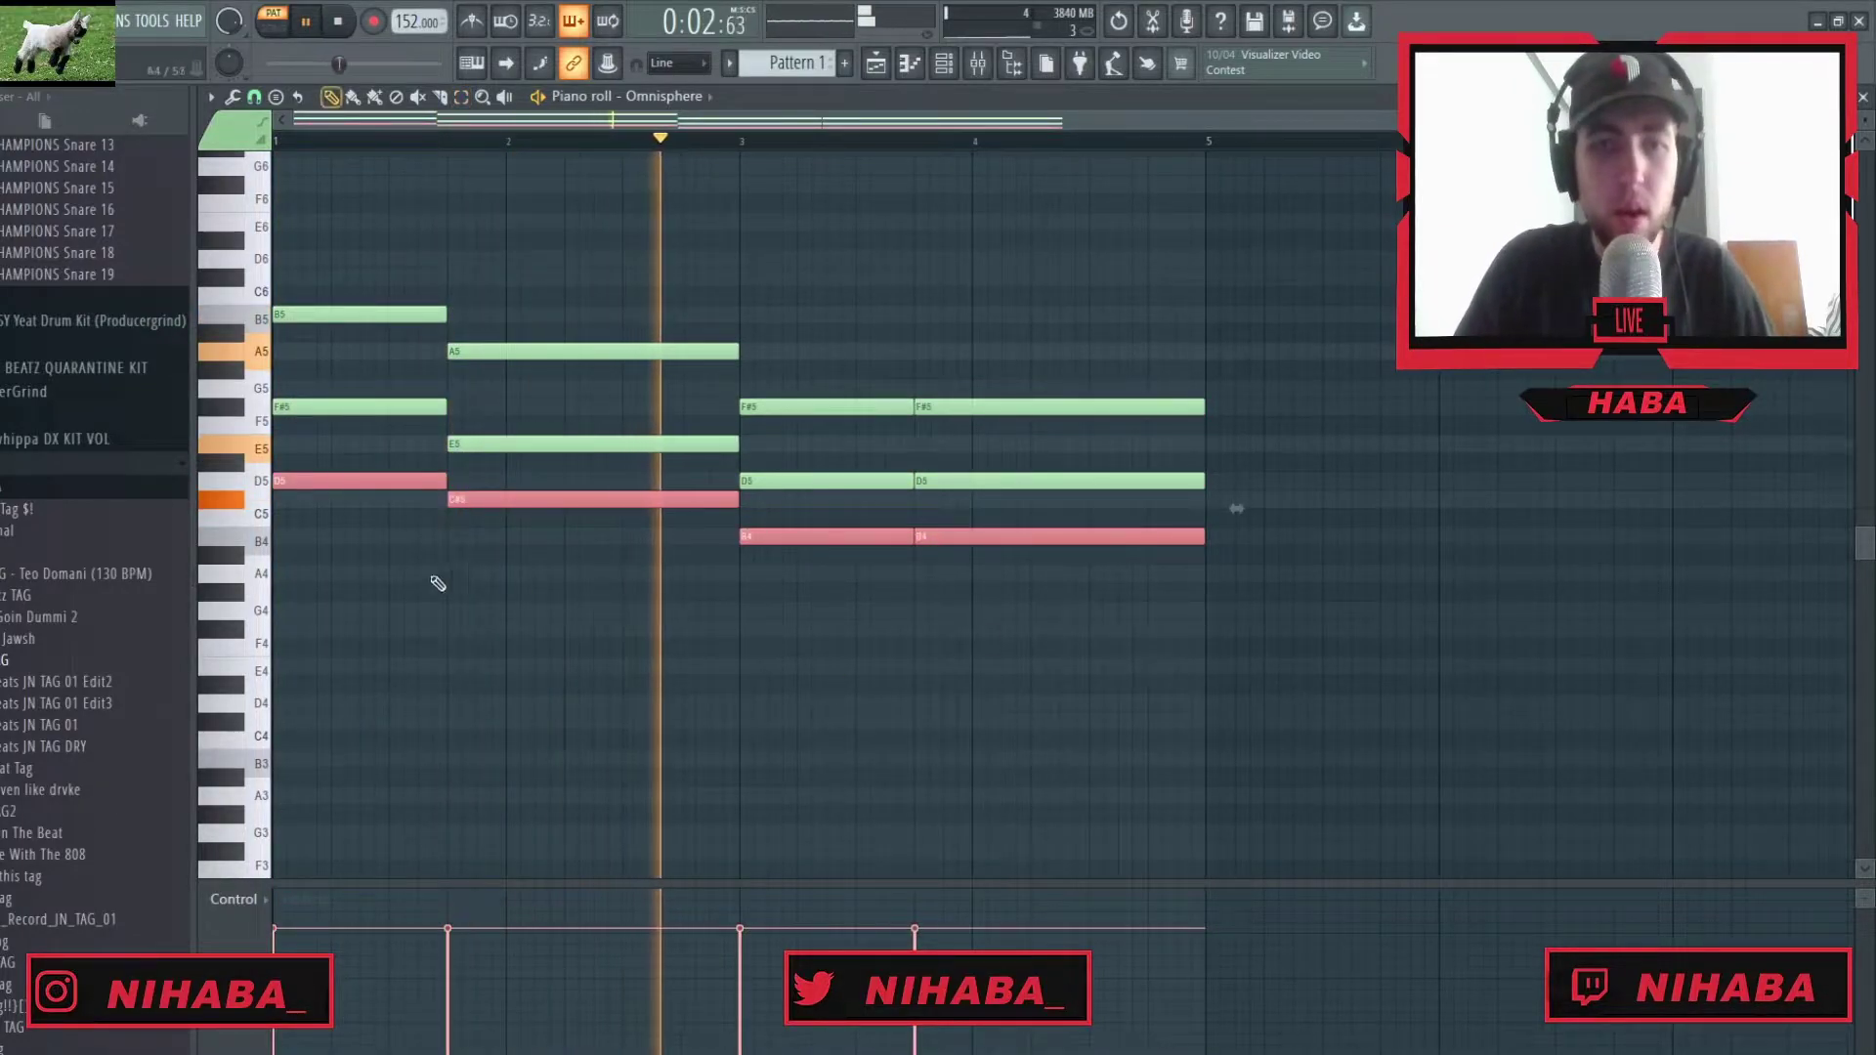
{"action": "key", "text": "ctrl+Down"}
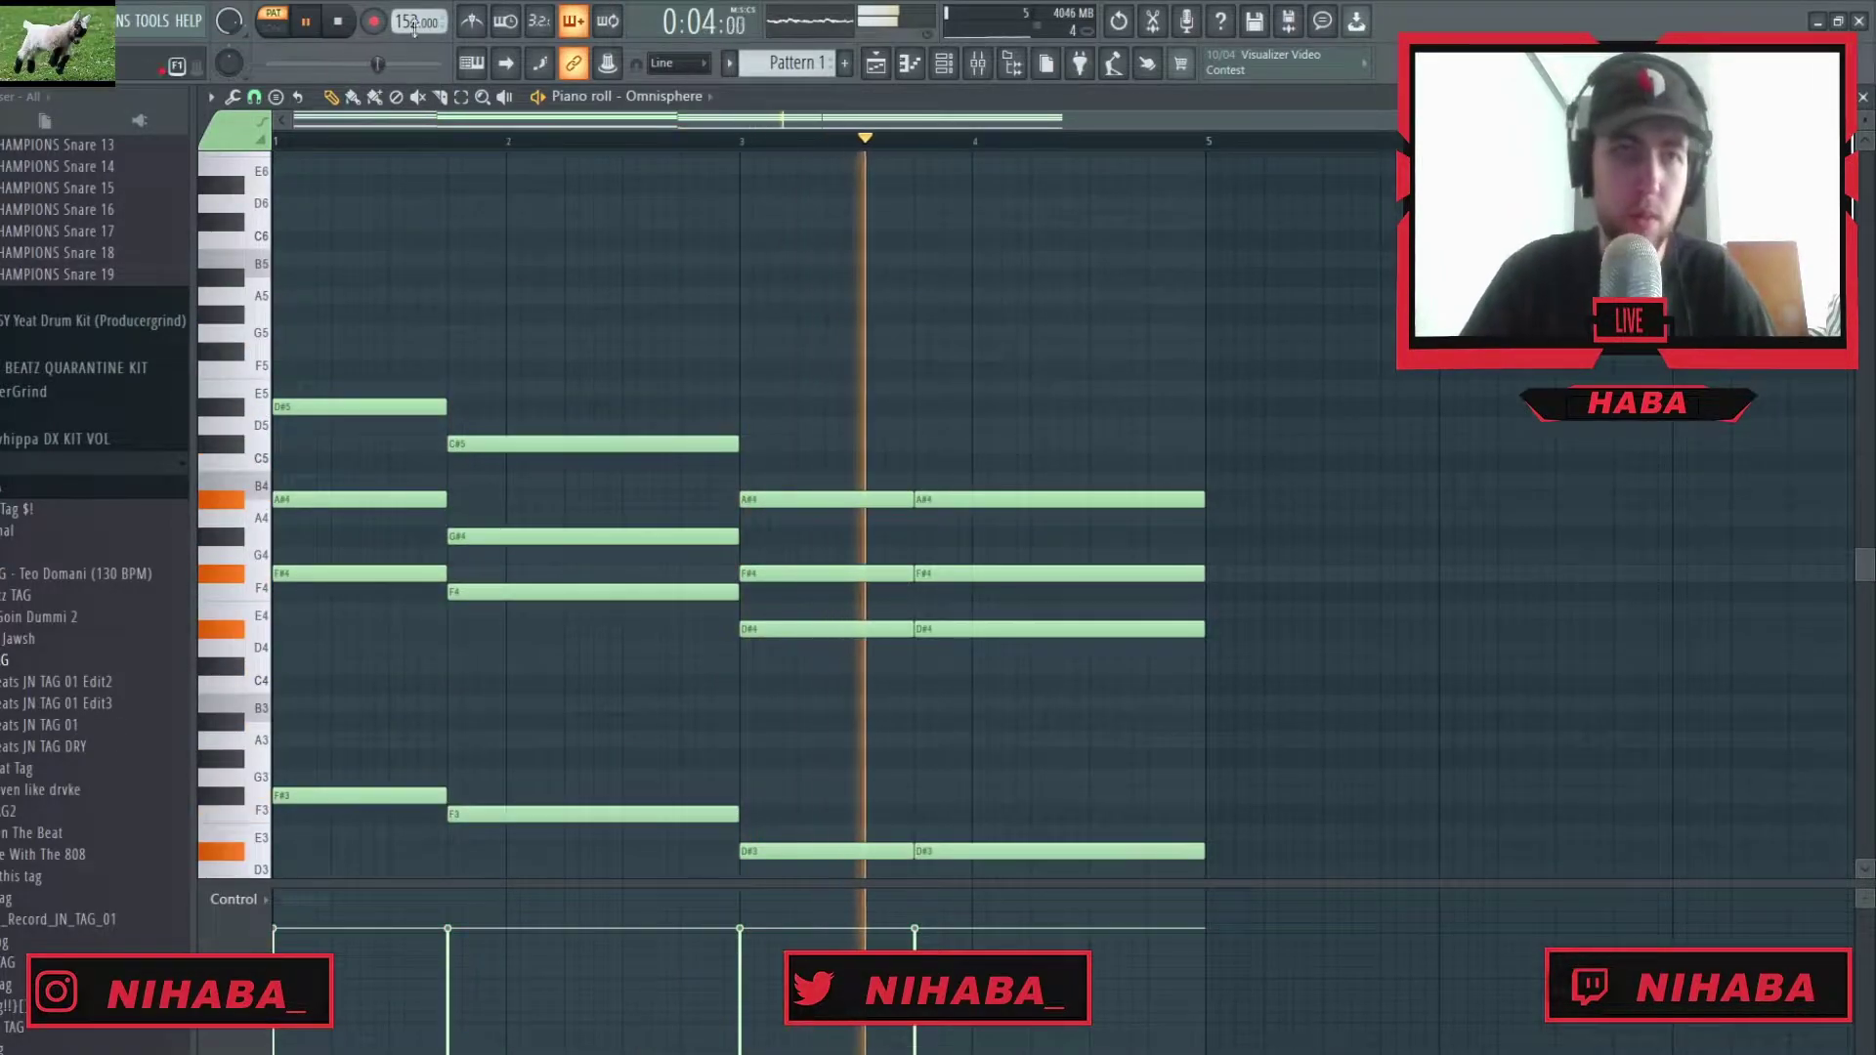
Set the tempo to 128 and the piano roll's scale highlighting root note to D#
{"action": "left_click_drag", "start_coordinate": [415, 27], "coordinate": [414, 54]}
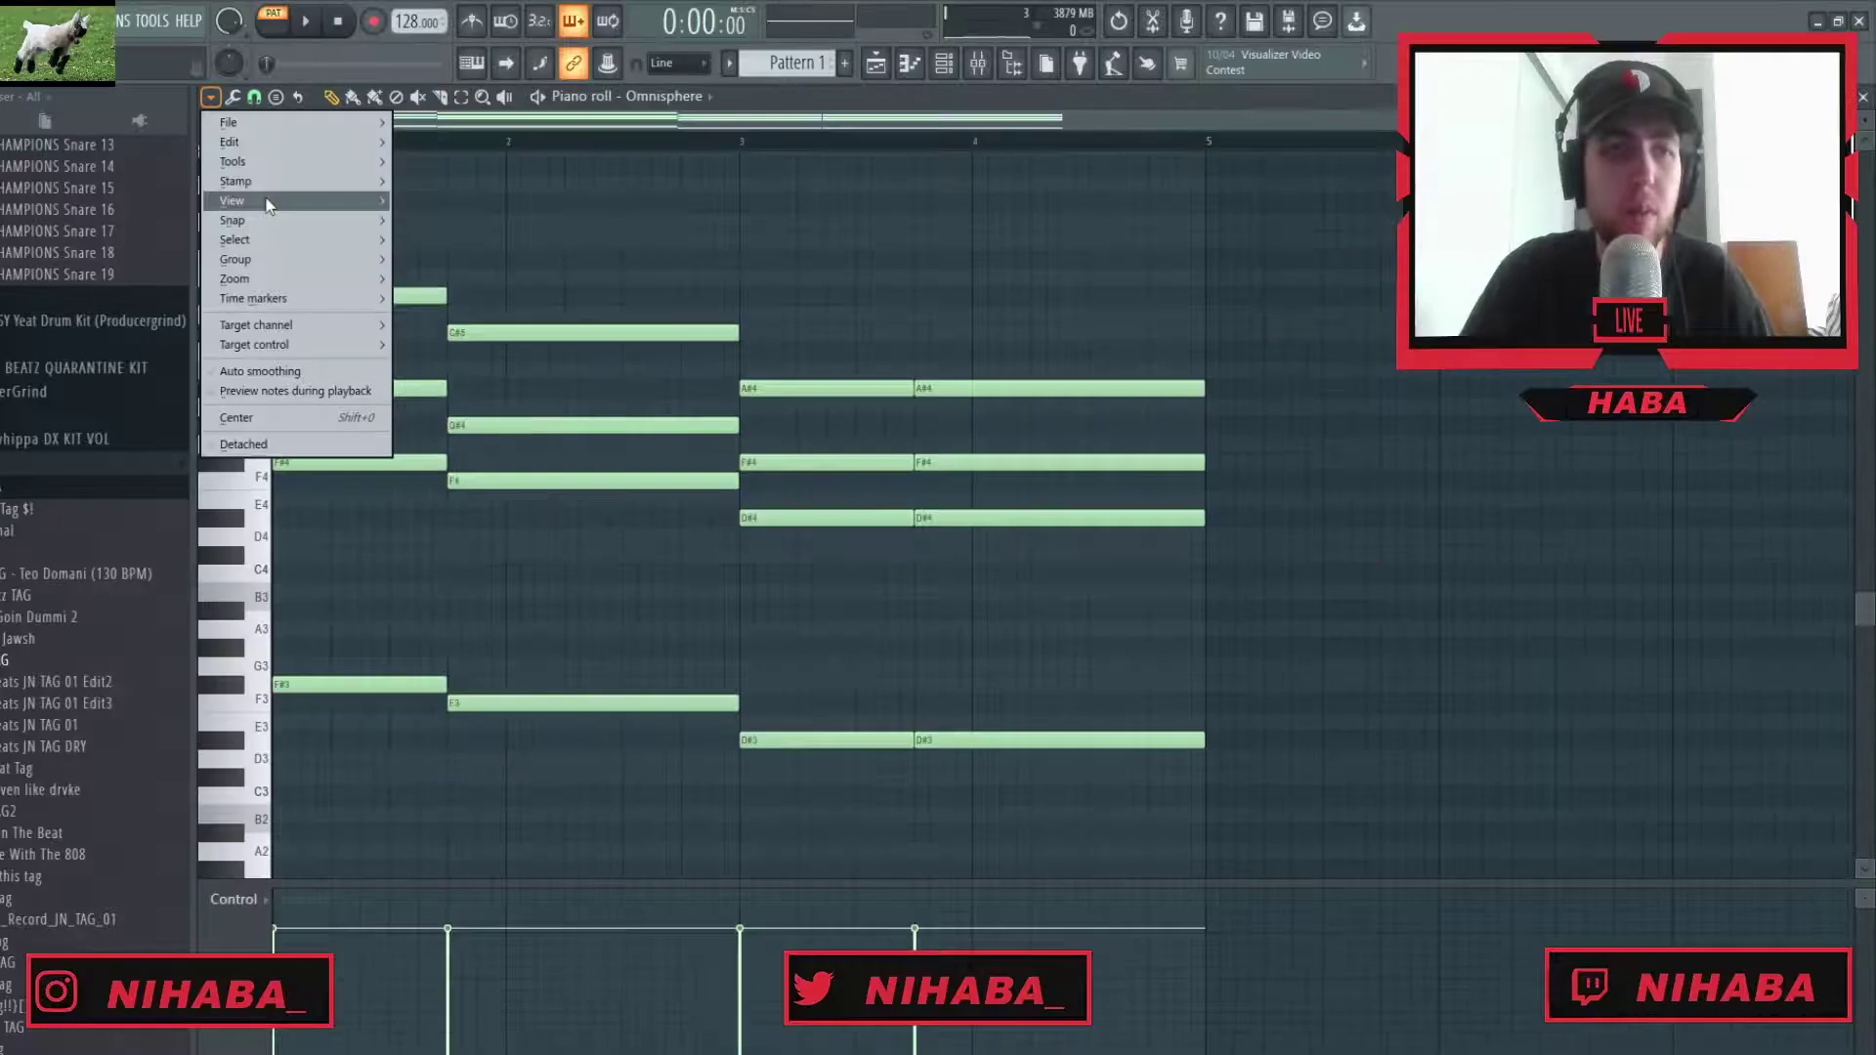
{"action": "mouse_move", "coordinate": [232, 201]}
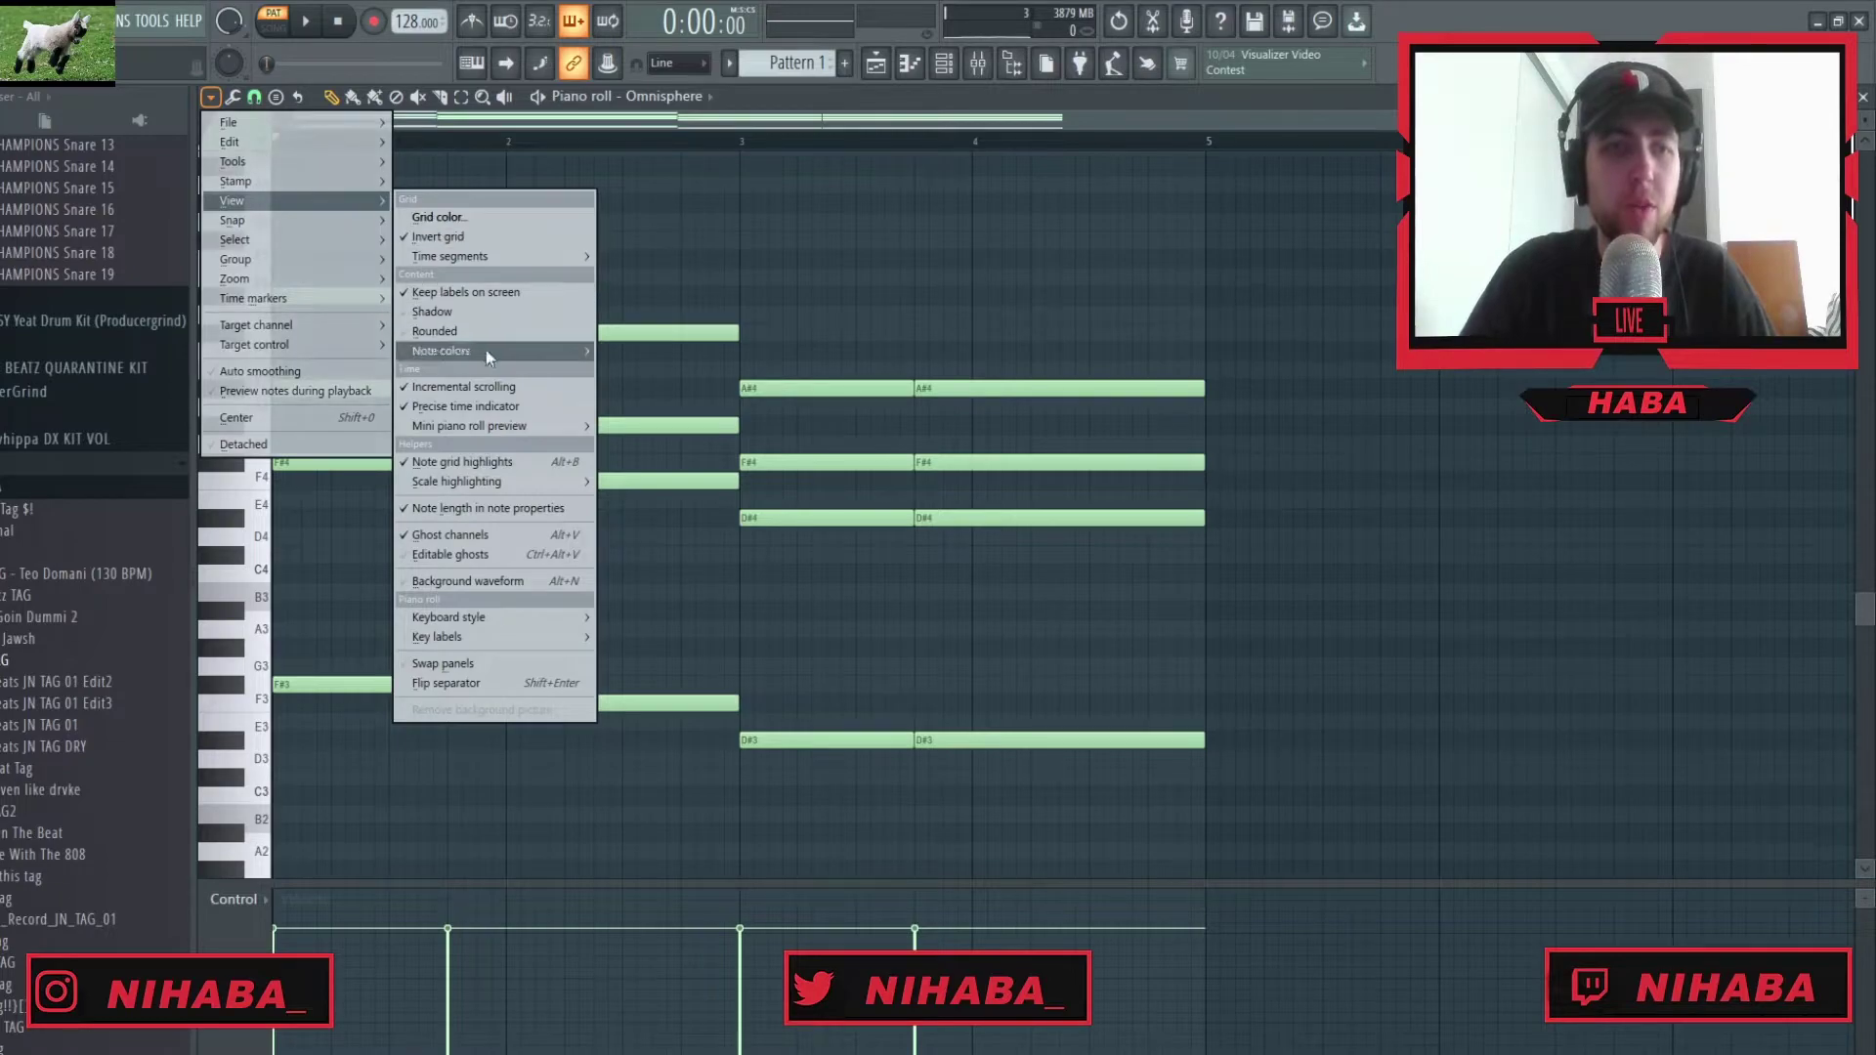
{"action": "mouse_move", "coordinate": [482, 488]}
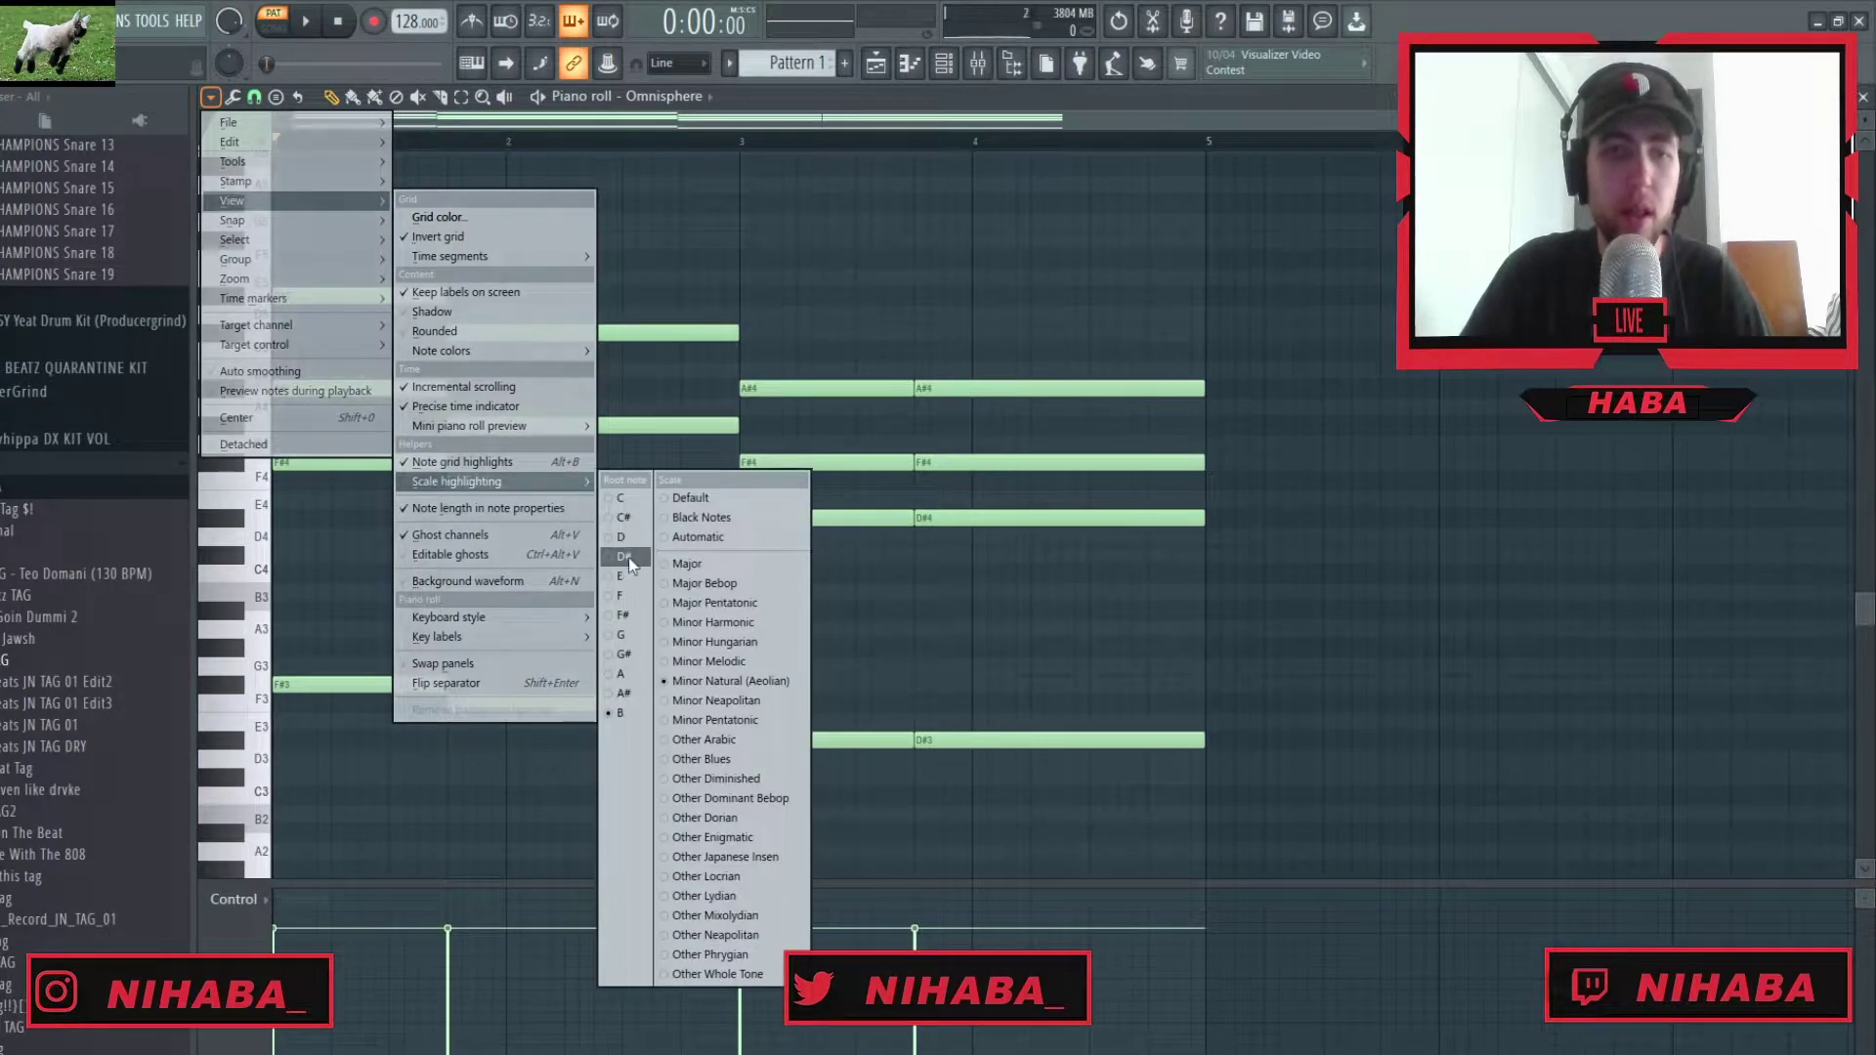
{"action": "left_click", "coordinate": [630, 557]}
Start a melody above the chords with a D#6 across bar 1 and G#6, F#6 and F6 notes in bar 2
{"action": "scroll", "coordinate": [743, 587], "scroll_direction": "up", "scroll_amount": 3}
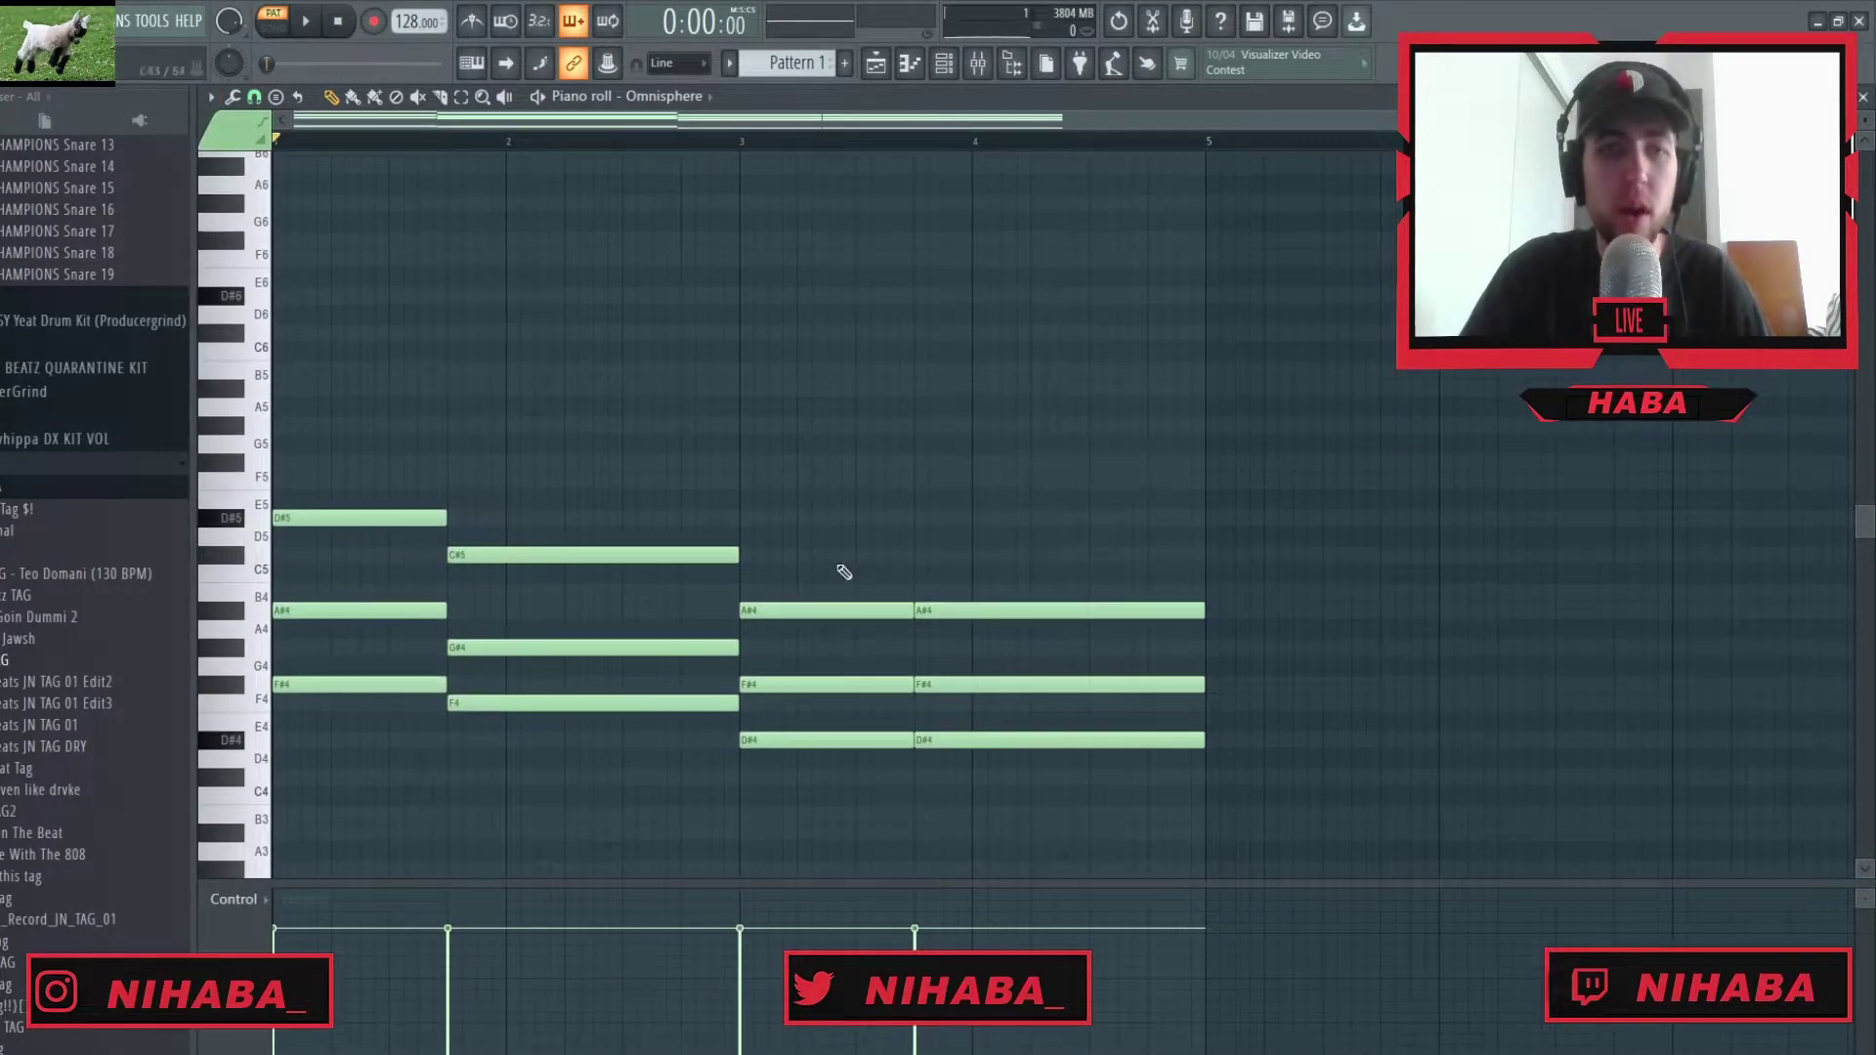
{"action": "scroll", "coordinate": [349, 369], "scroll_direction": "up", "scroll_amount": 3}
{"action": "scroll", "coordinate": [427, 371], "scroll_direction": "down", "scroll_amount": 1}
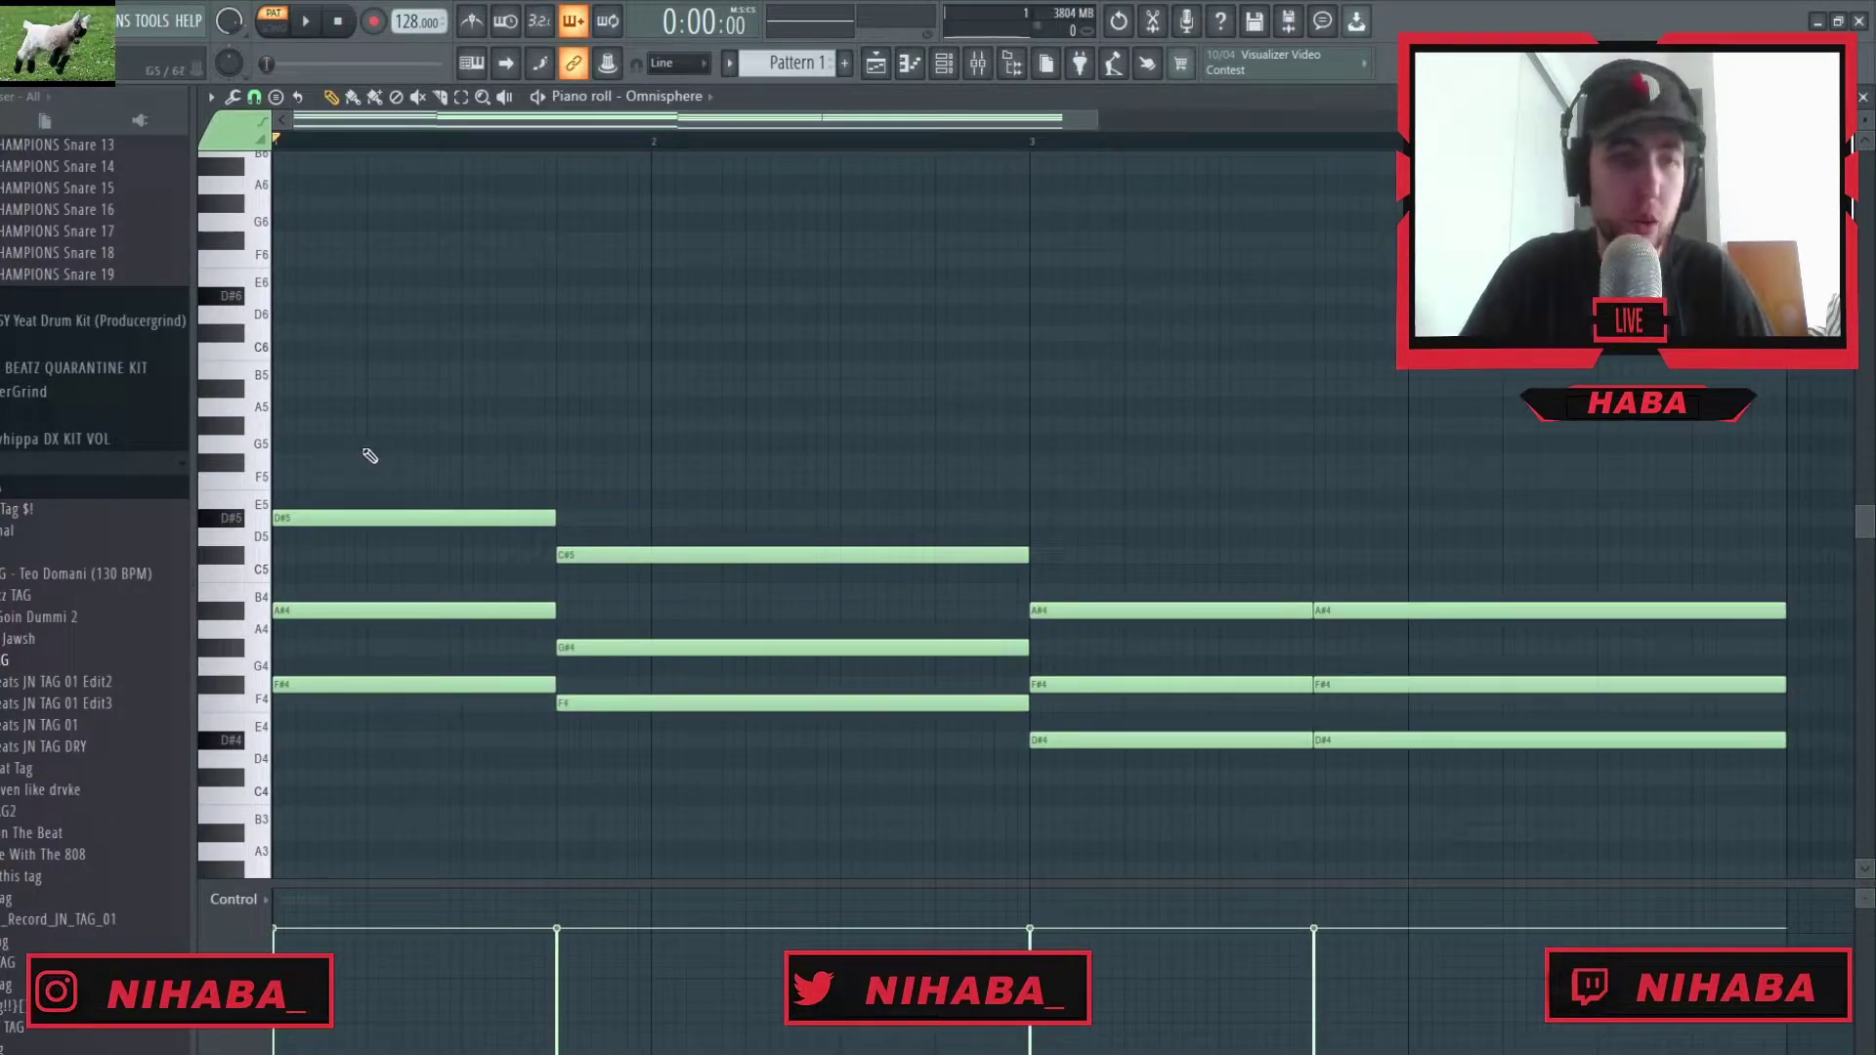
{"action": "left_click", "coordinate": [319, 371]}
{"action": "right_click", "coordinate": [403, 371]}
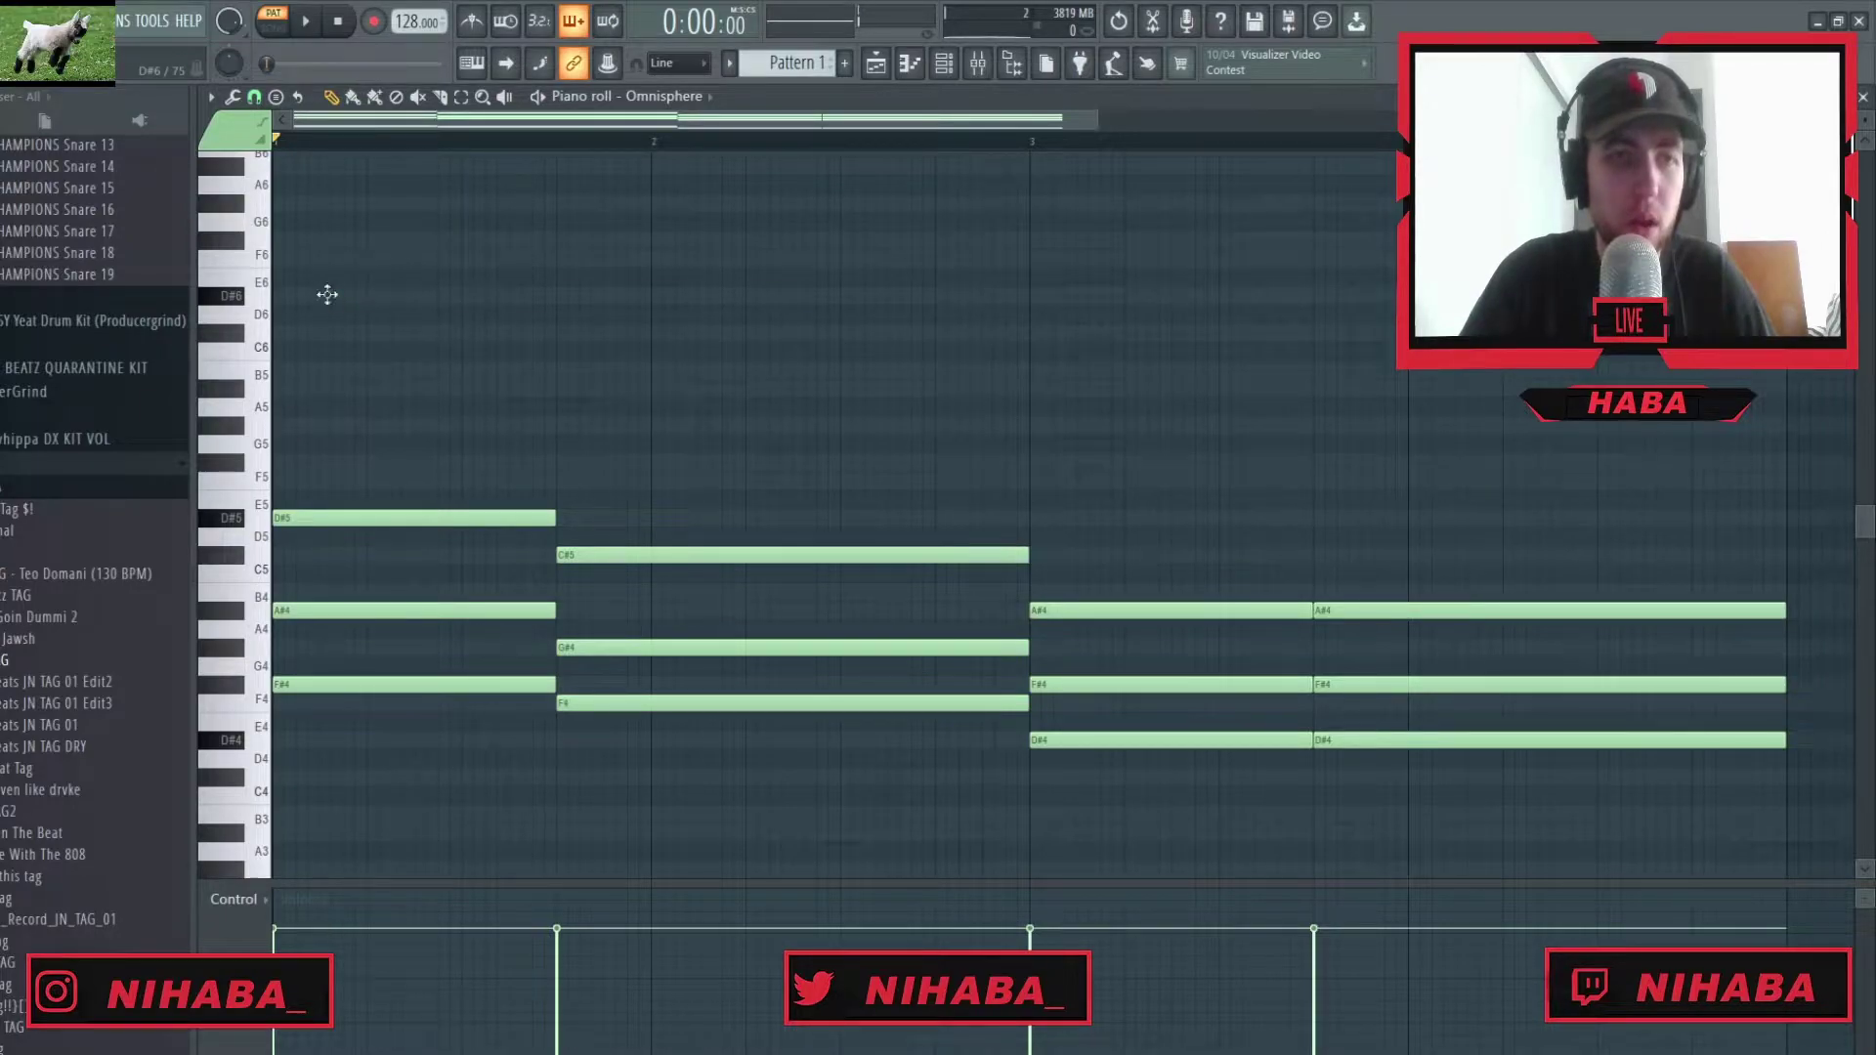
{"action": "scroll", "coordinate": [328, 296], "scroll_direction": "up", "scroll_amount": 3}
{"action": "key", "text": "space"}
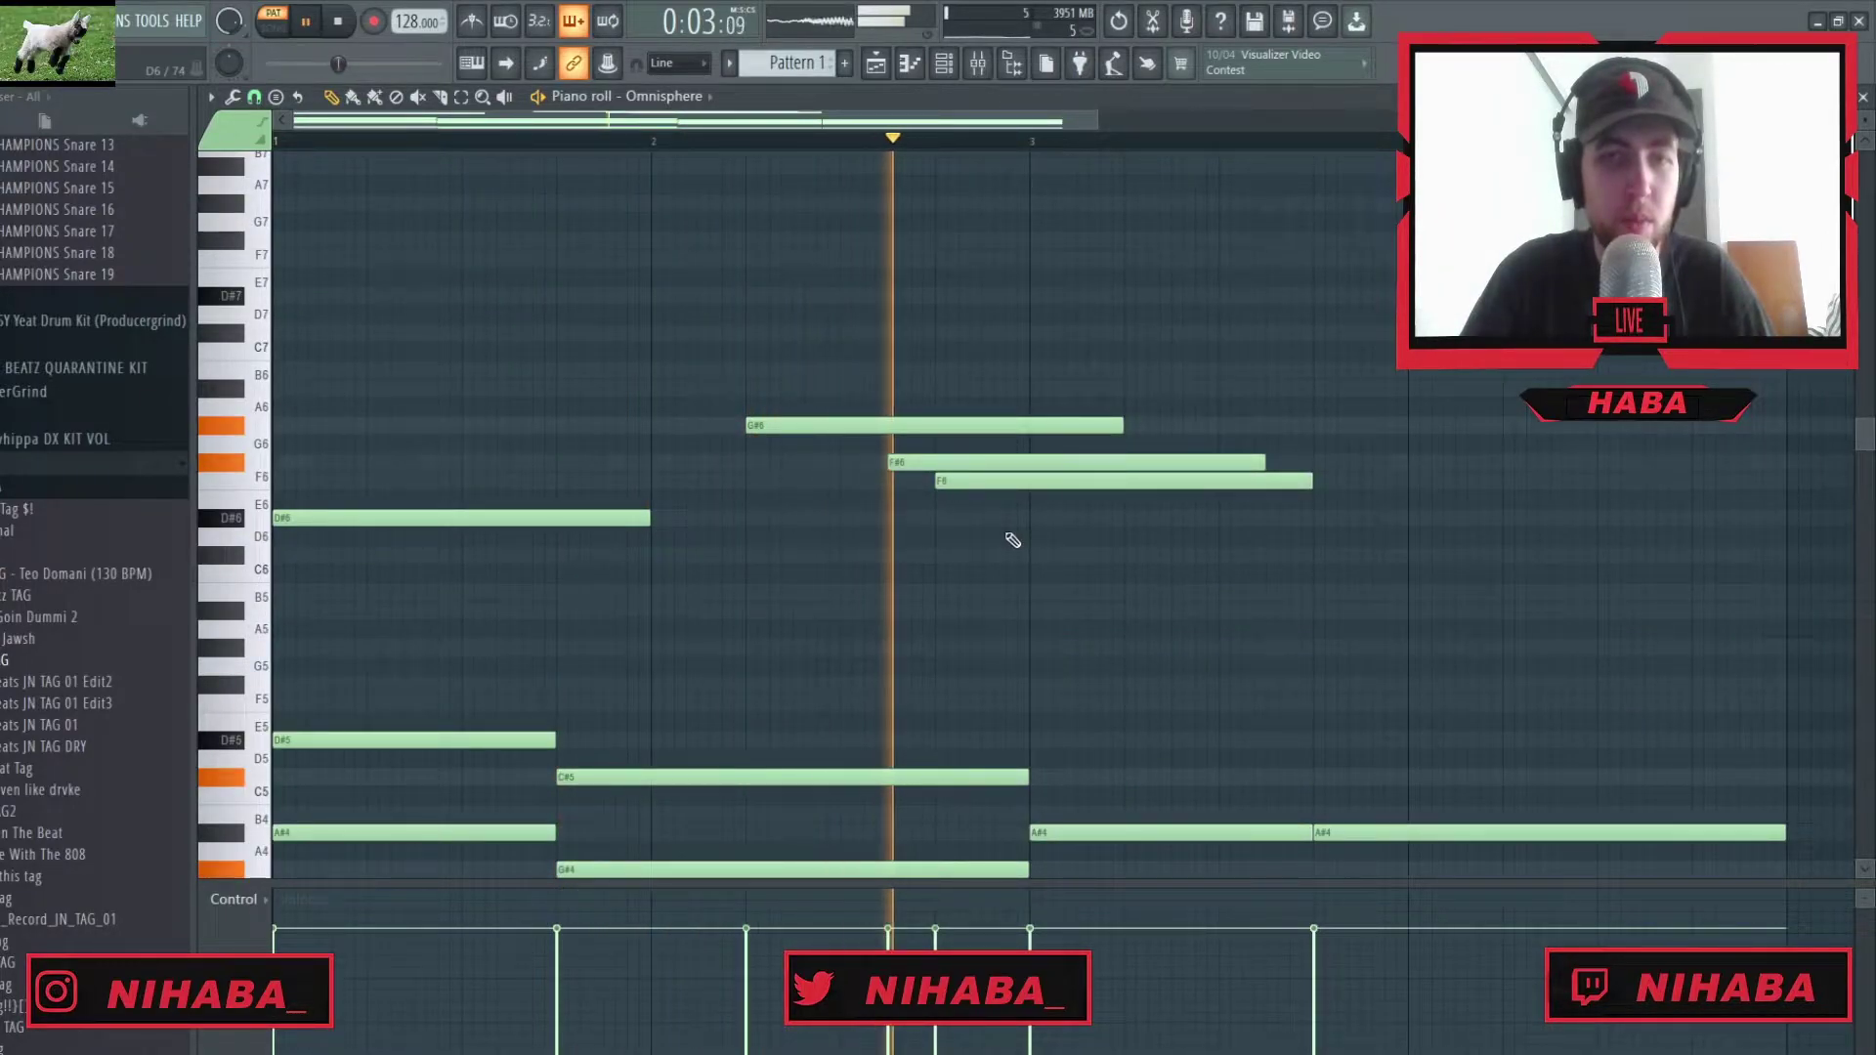
Replace the F#6 and F6 melody notes with short B6 and A#6 notes following a shortened G#6
{"action": "key", "text": "ctrl+z"}
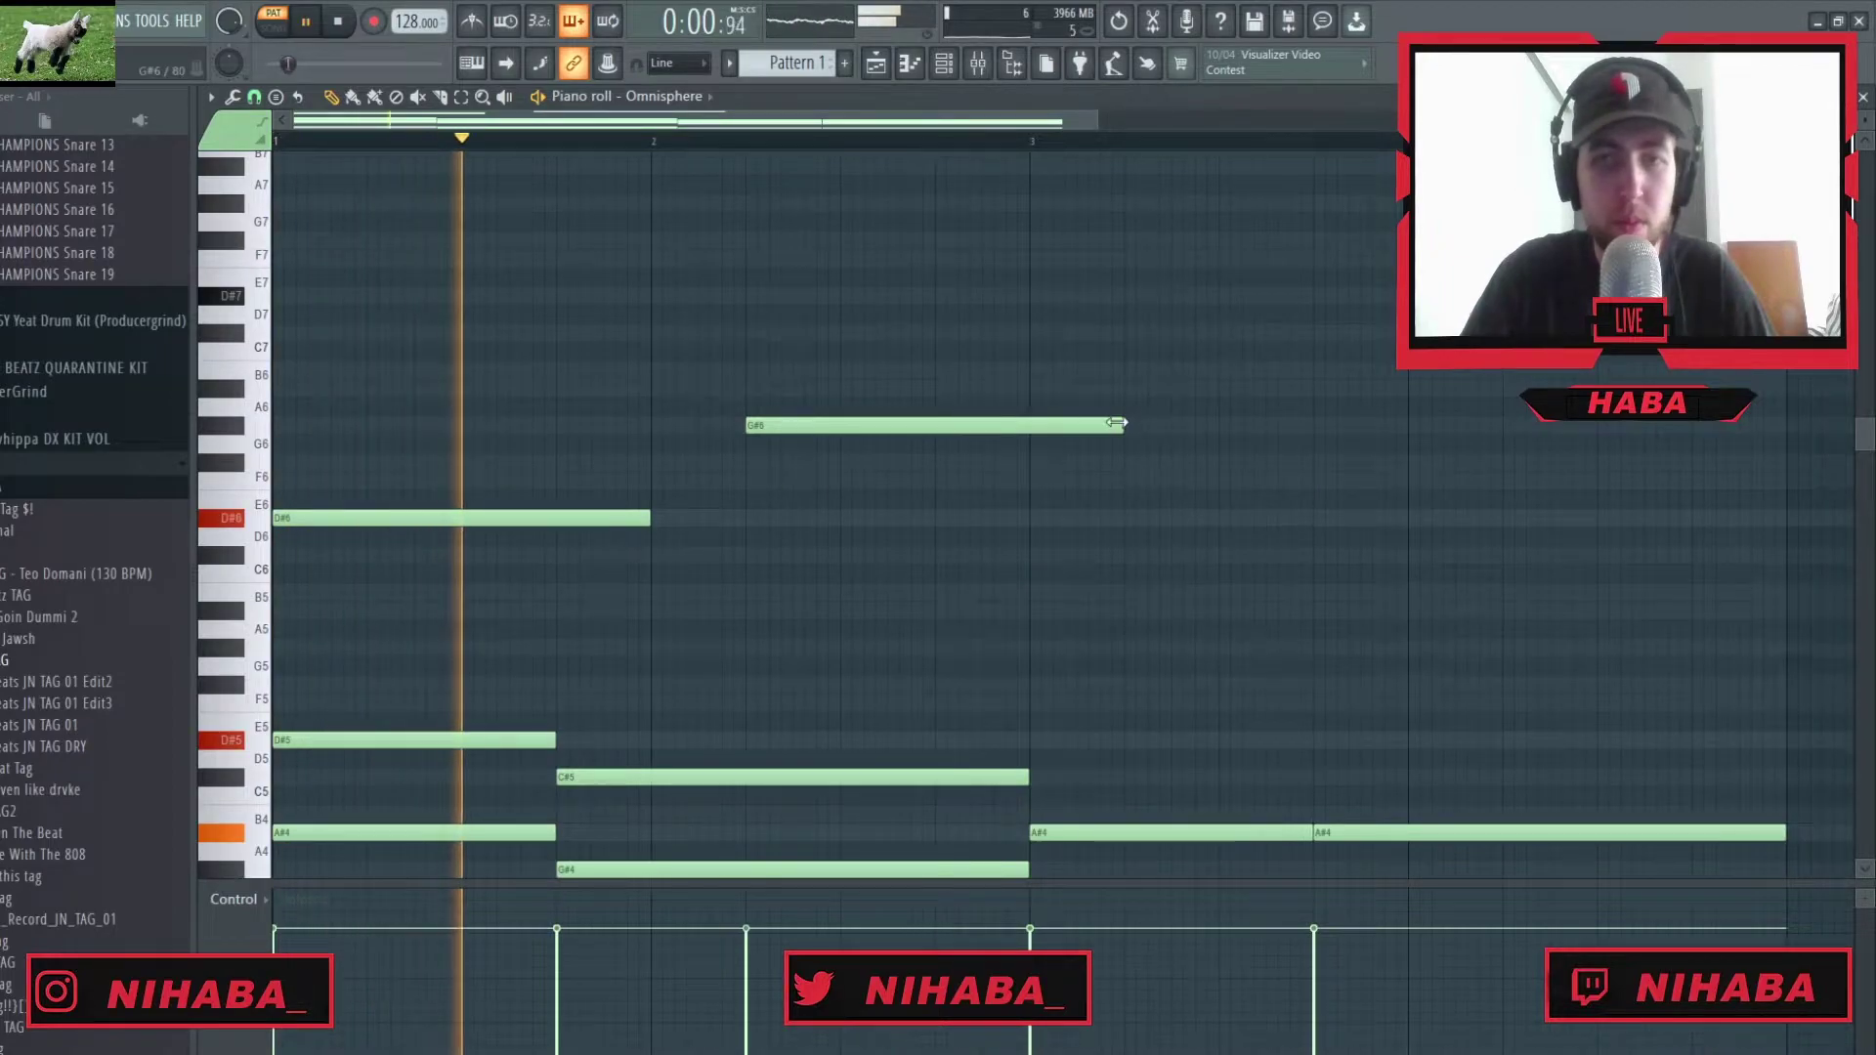
{"action": "left_click_drag", "start_coordinate": [1115, 422], "coordinate": [841, 423]}
{"action": "left_click", "coordinate": [842, 369]}
{"action": "left_click", "coordinate": [886, 389]}
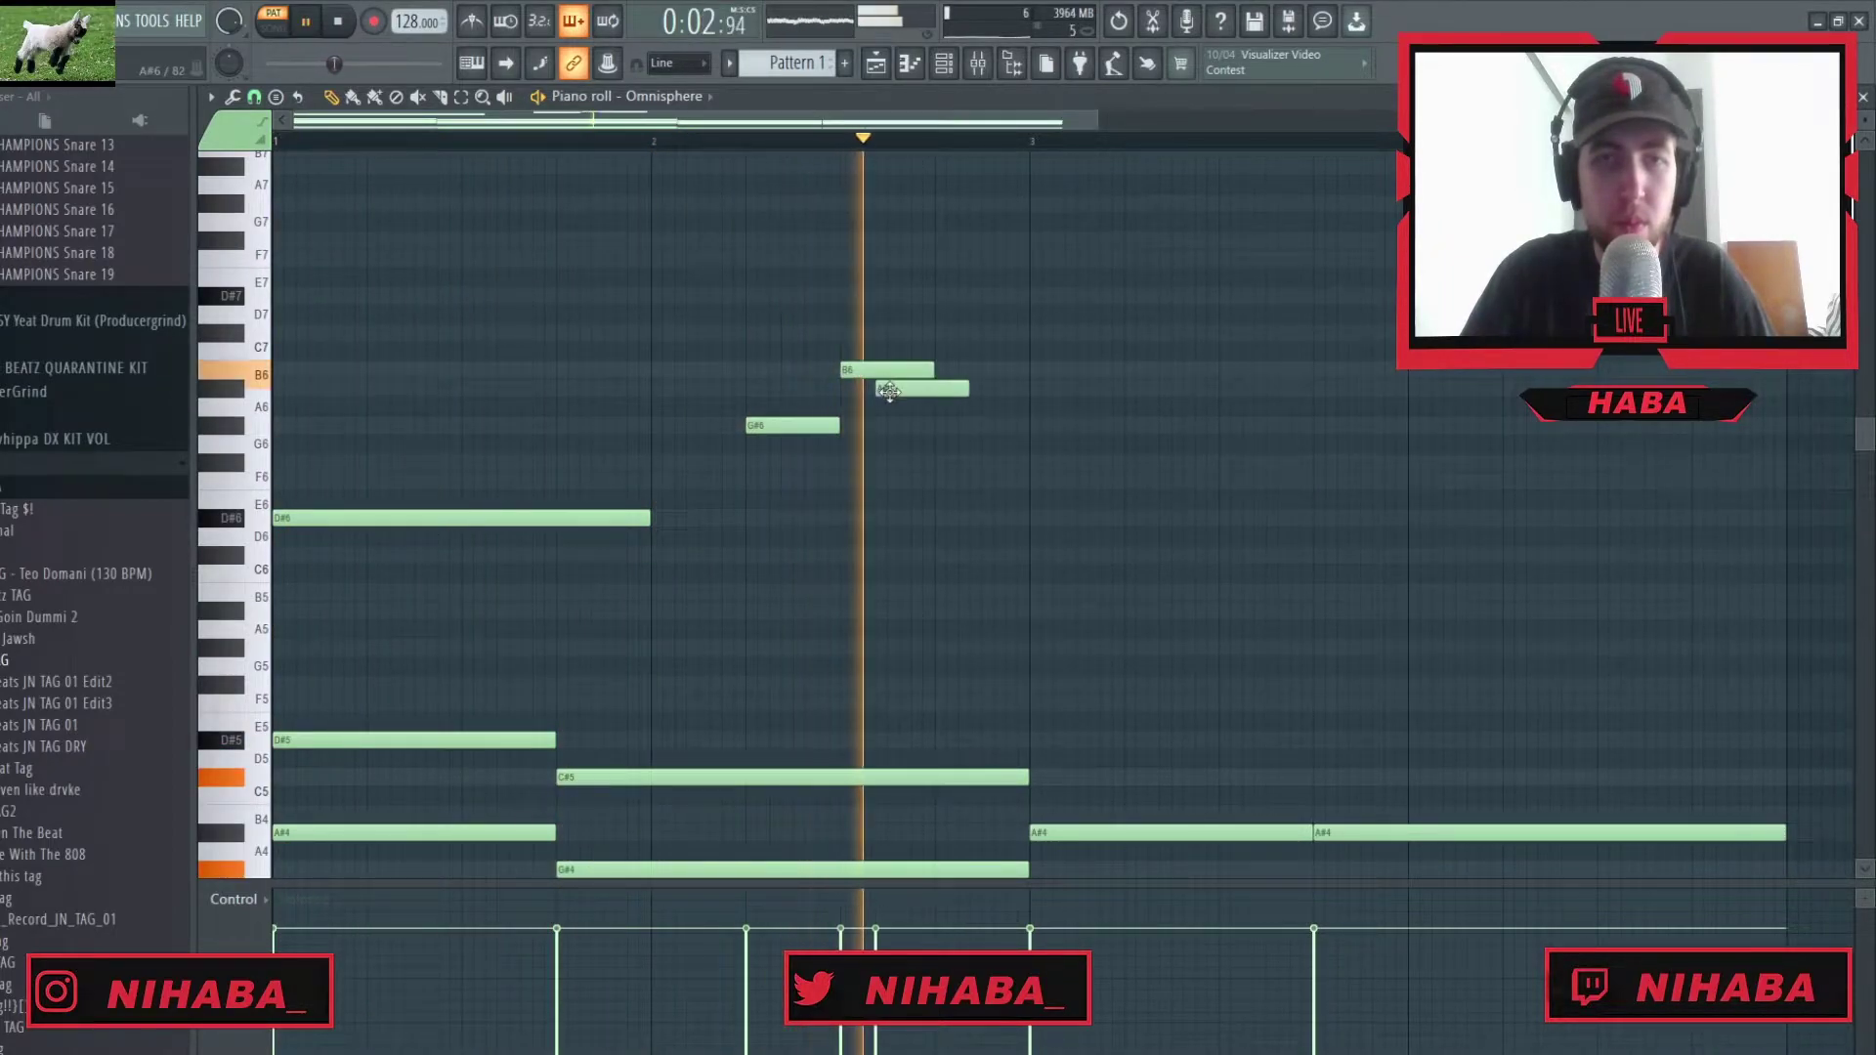
{"action": "key", "text": "space"}
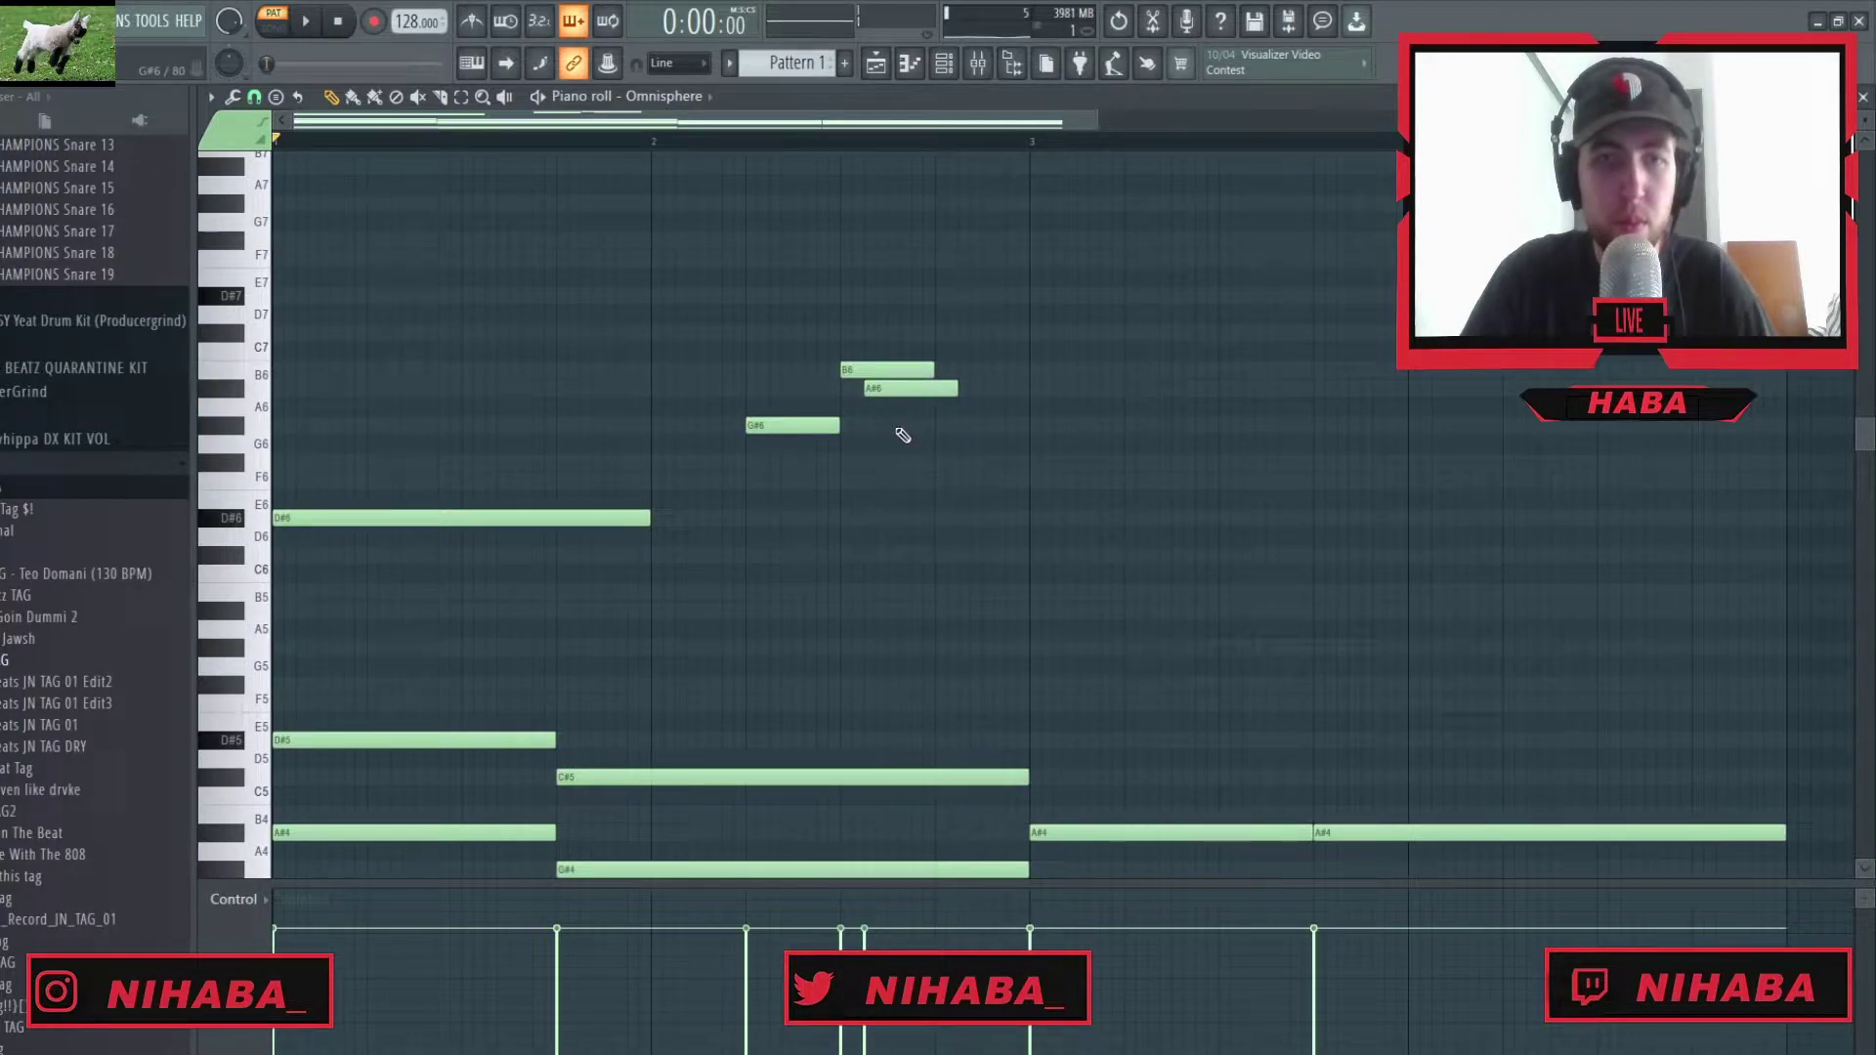
Continue the melody with a very short G#6, a long D#7 into bar 3, a C#7, and a B6 in bar 4
{"action": "left_click_drag", "start_coordinate": [1026, 426], "coordinate": [940, 424]}
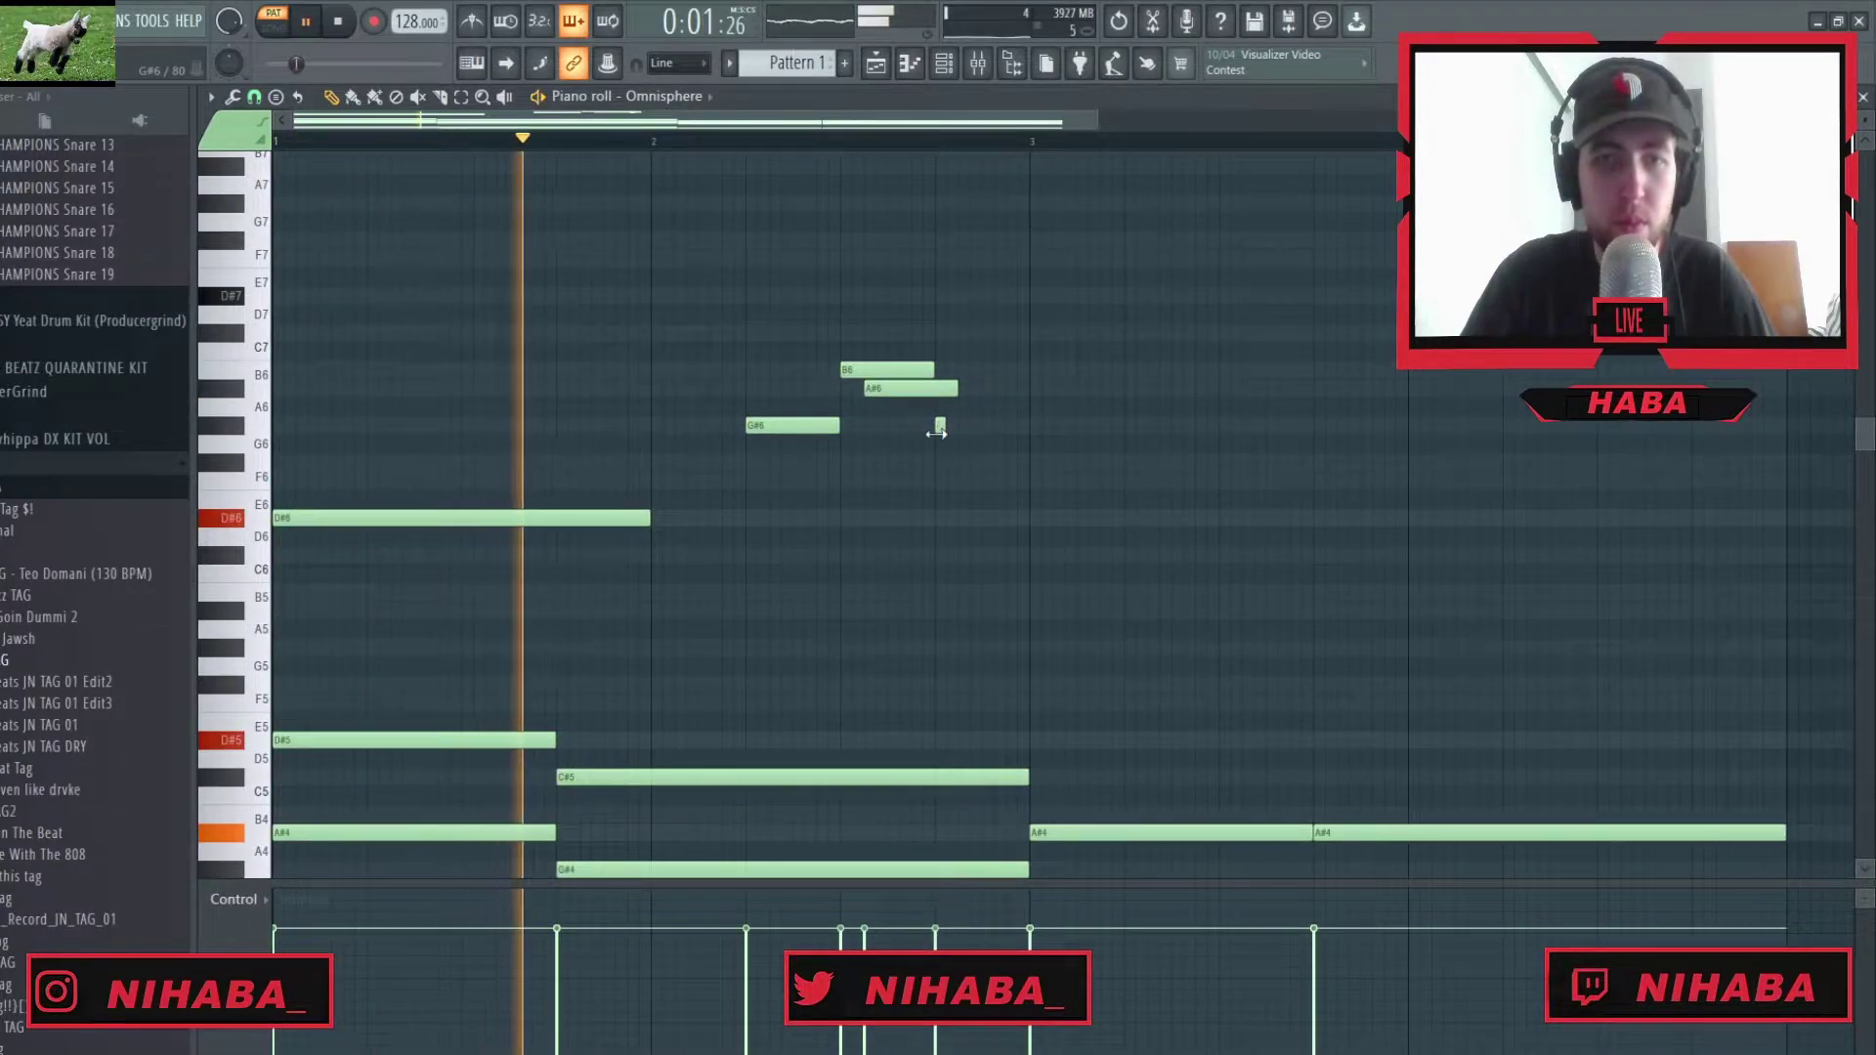
{"action": "left_click", "coordinate": [956, 295]}
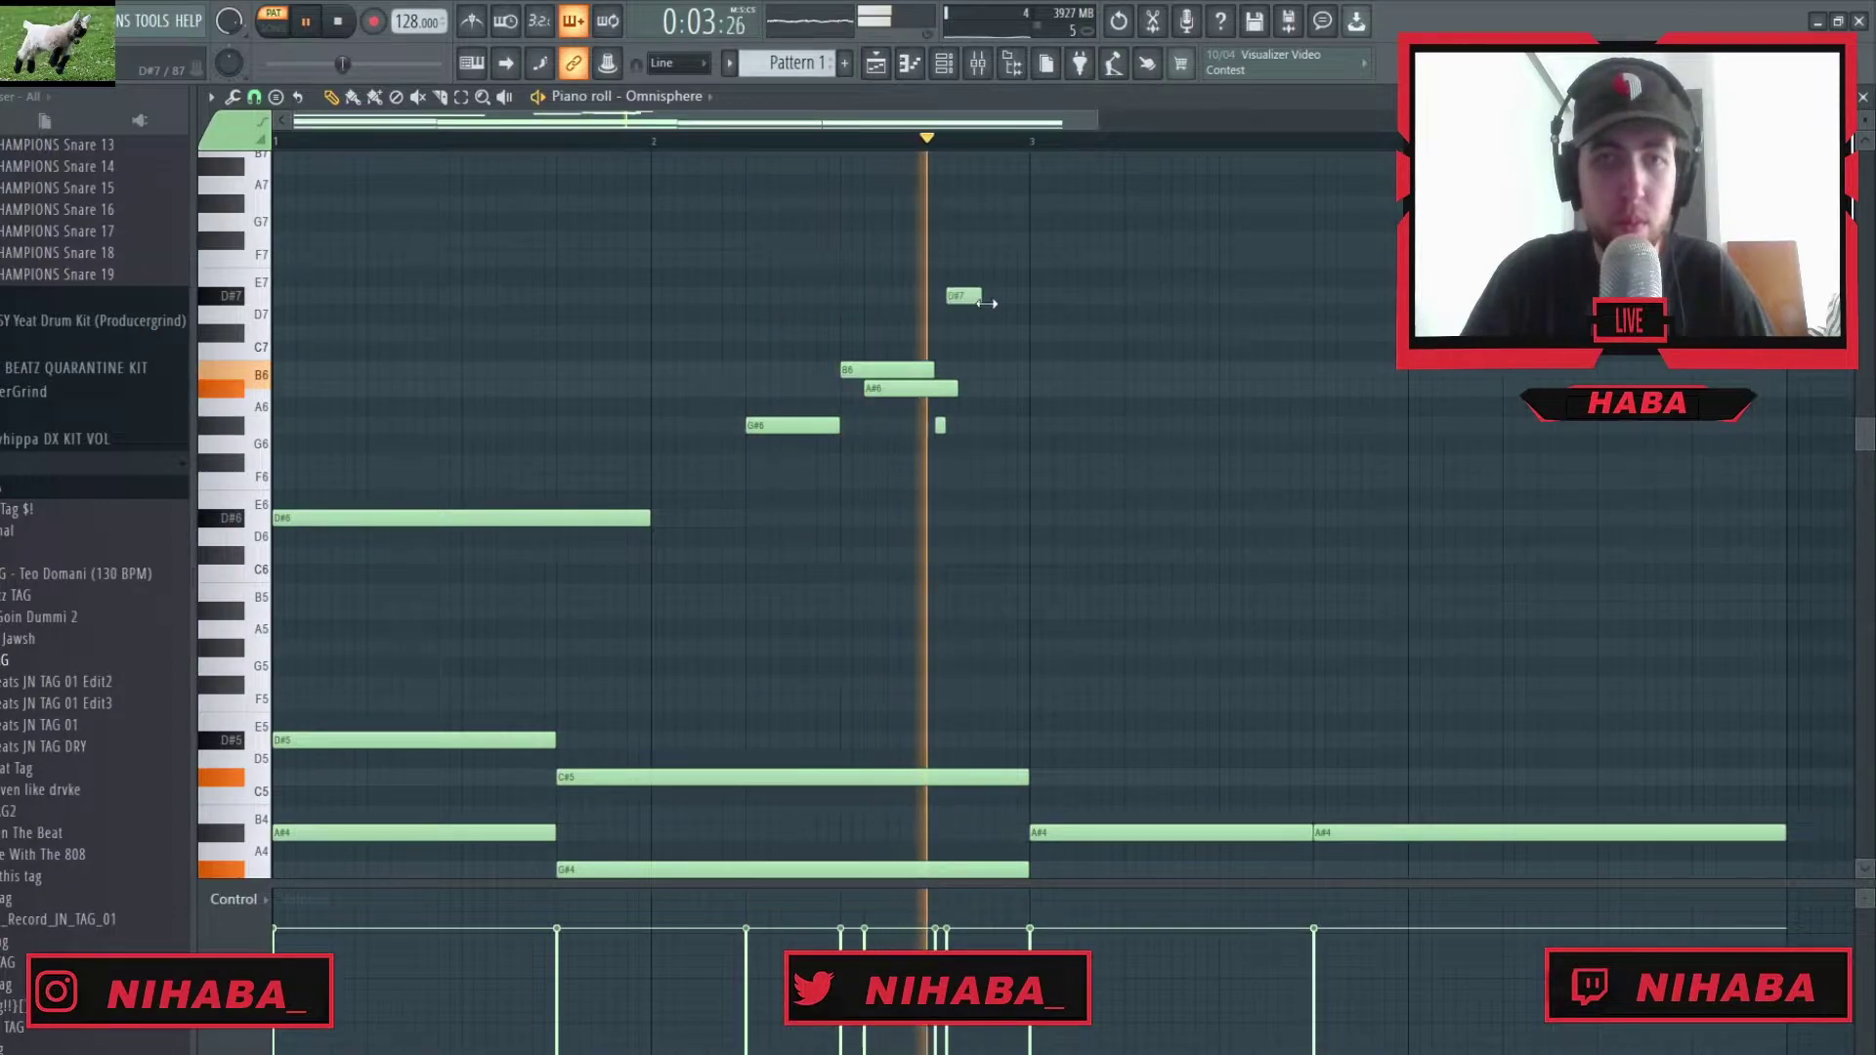
{"action": "left_click_drag", "start_coordinate": [982, 296], "coordinate": [1115, 317]}
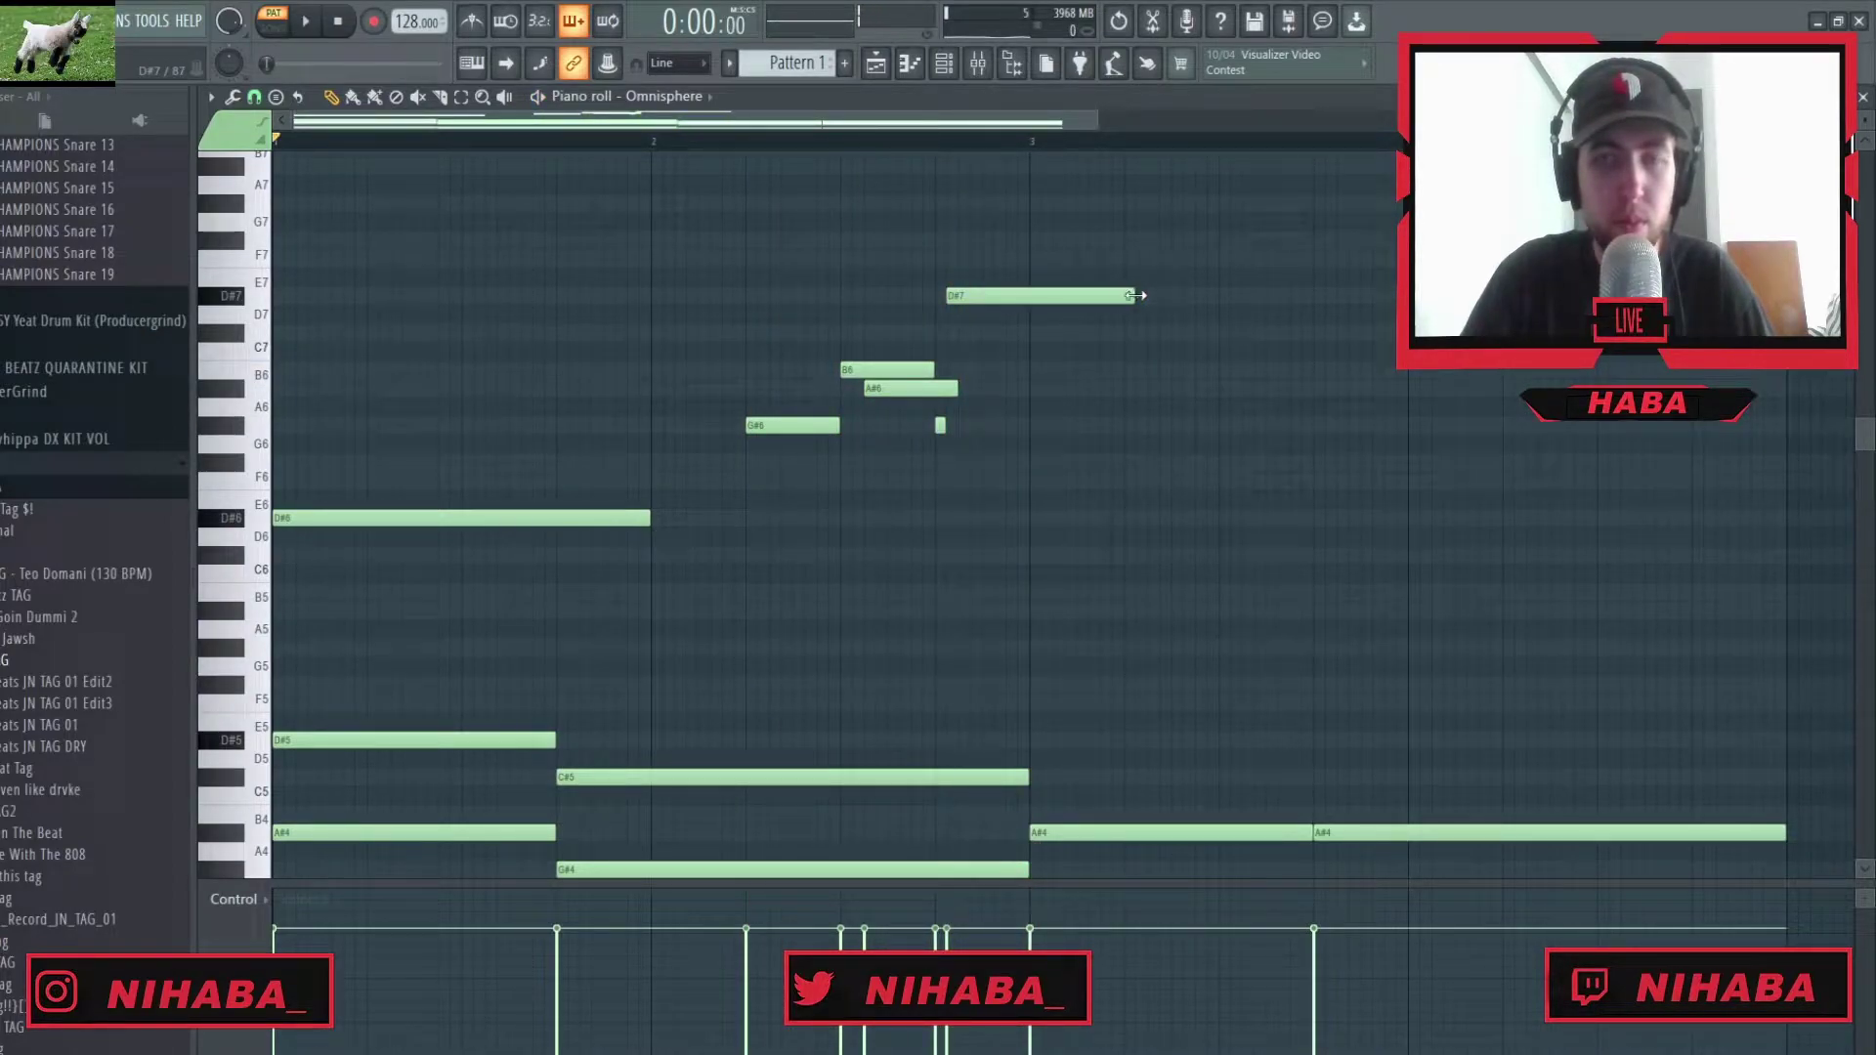
{"action": "left_click", "coordinate": [1222, 333]}
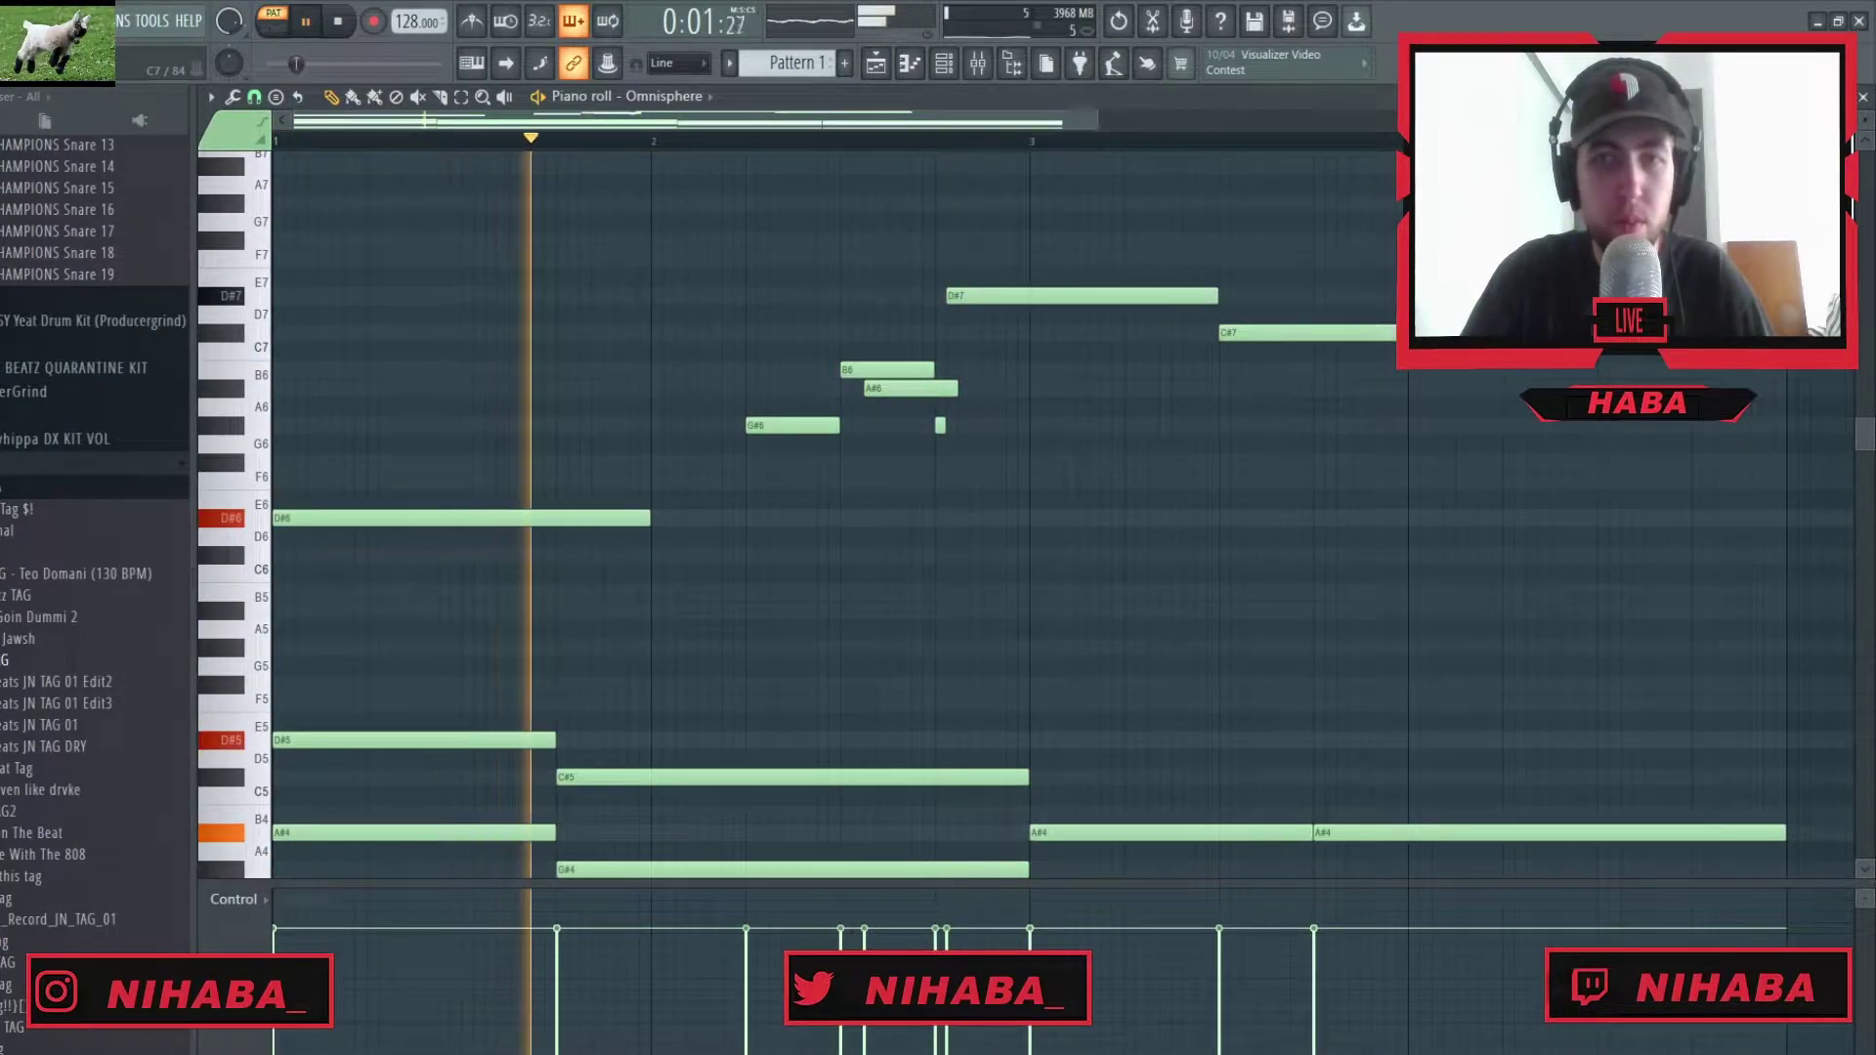
{"action": "left_click", "coordinate": [1510, 374]}
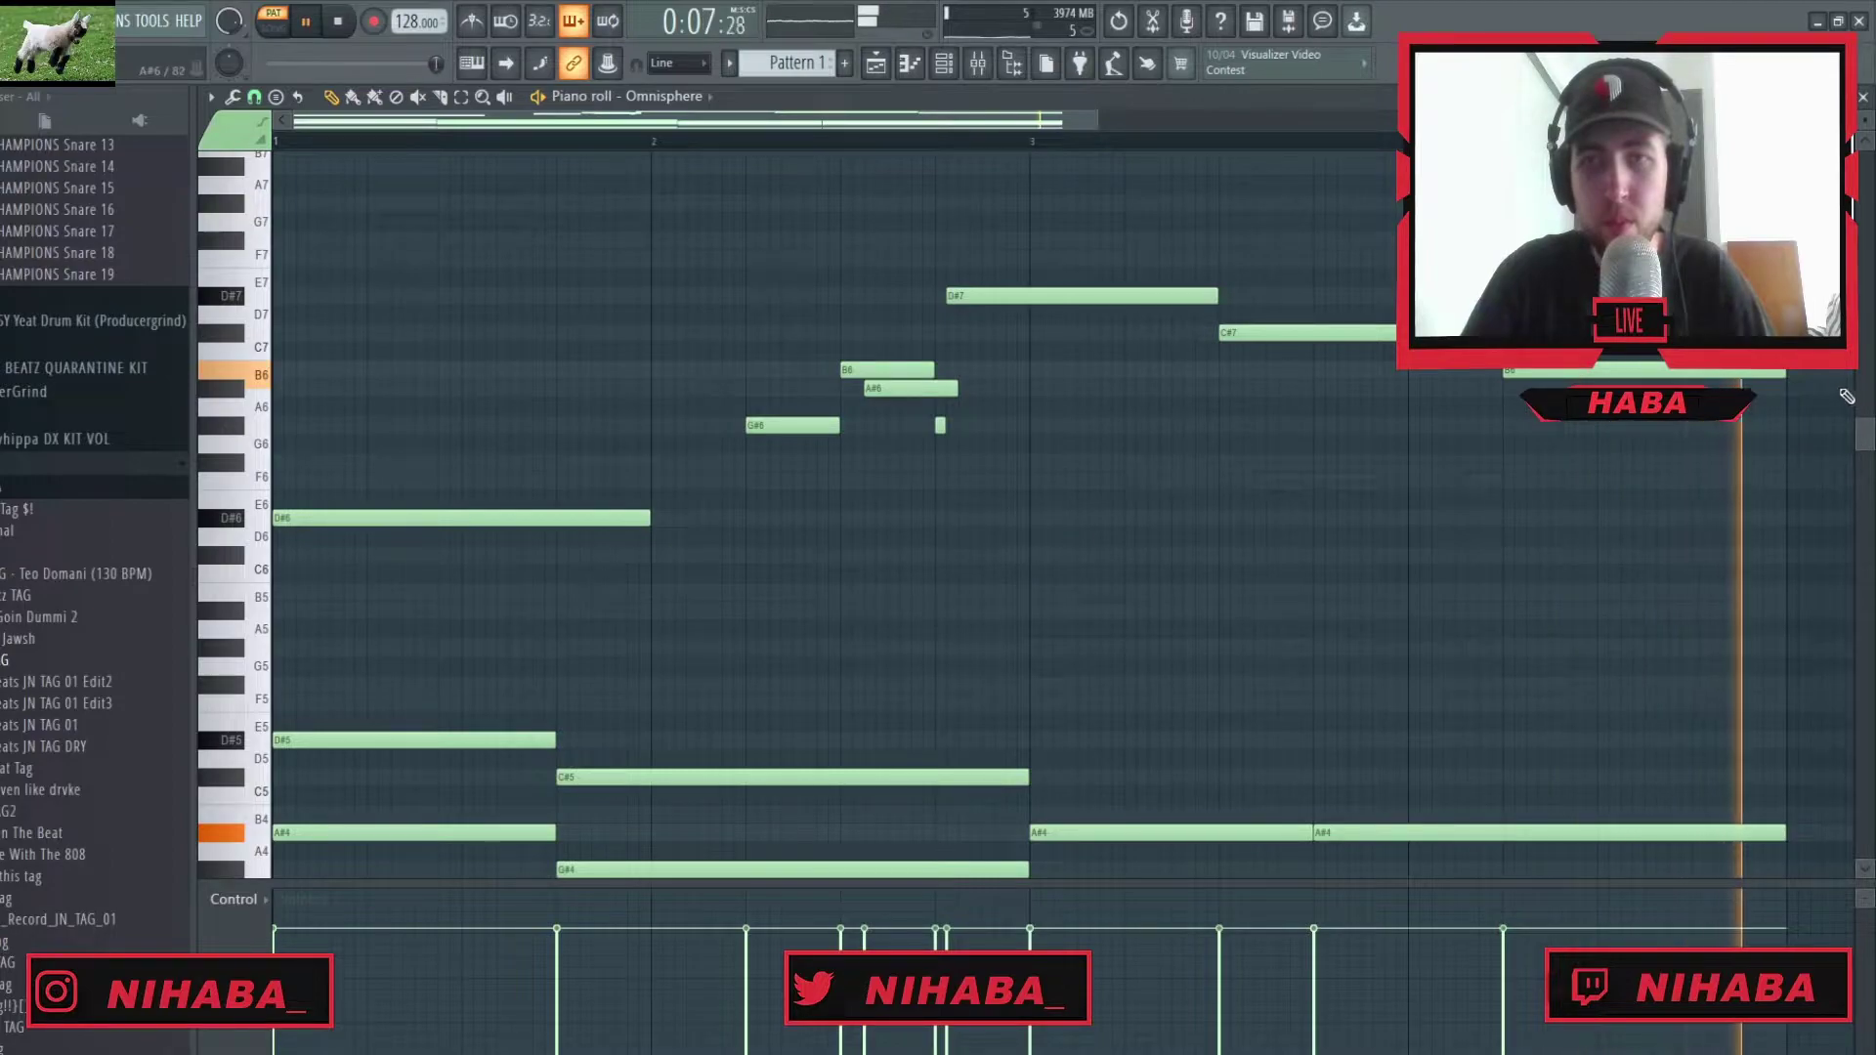
Strum the start times of the chord notes above the bass line across bars 1 to 4
{"action": "scroll", "coordinate": [715, 490], "scroll_direction": "down", "scroll_amount": 3}
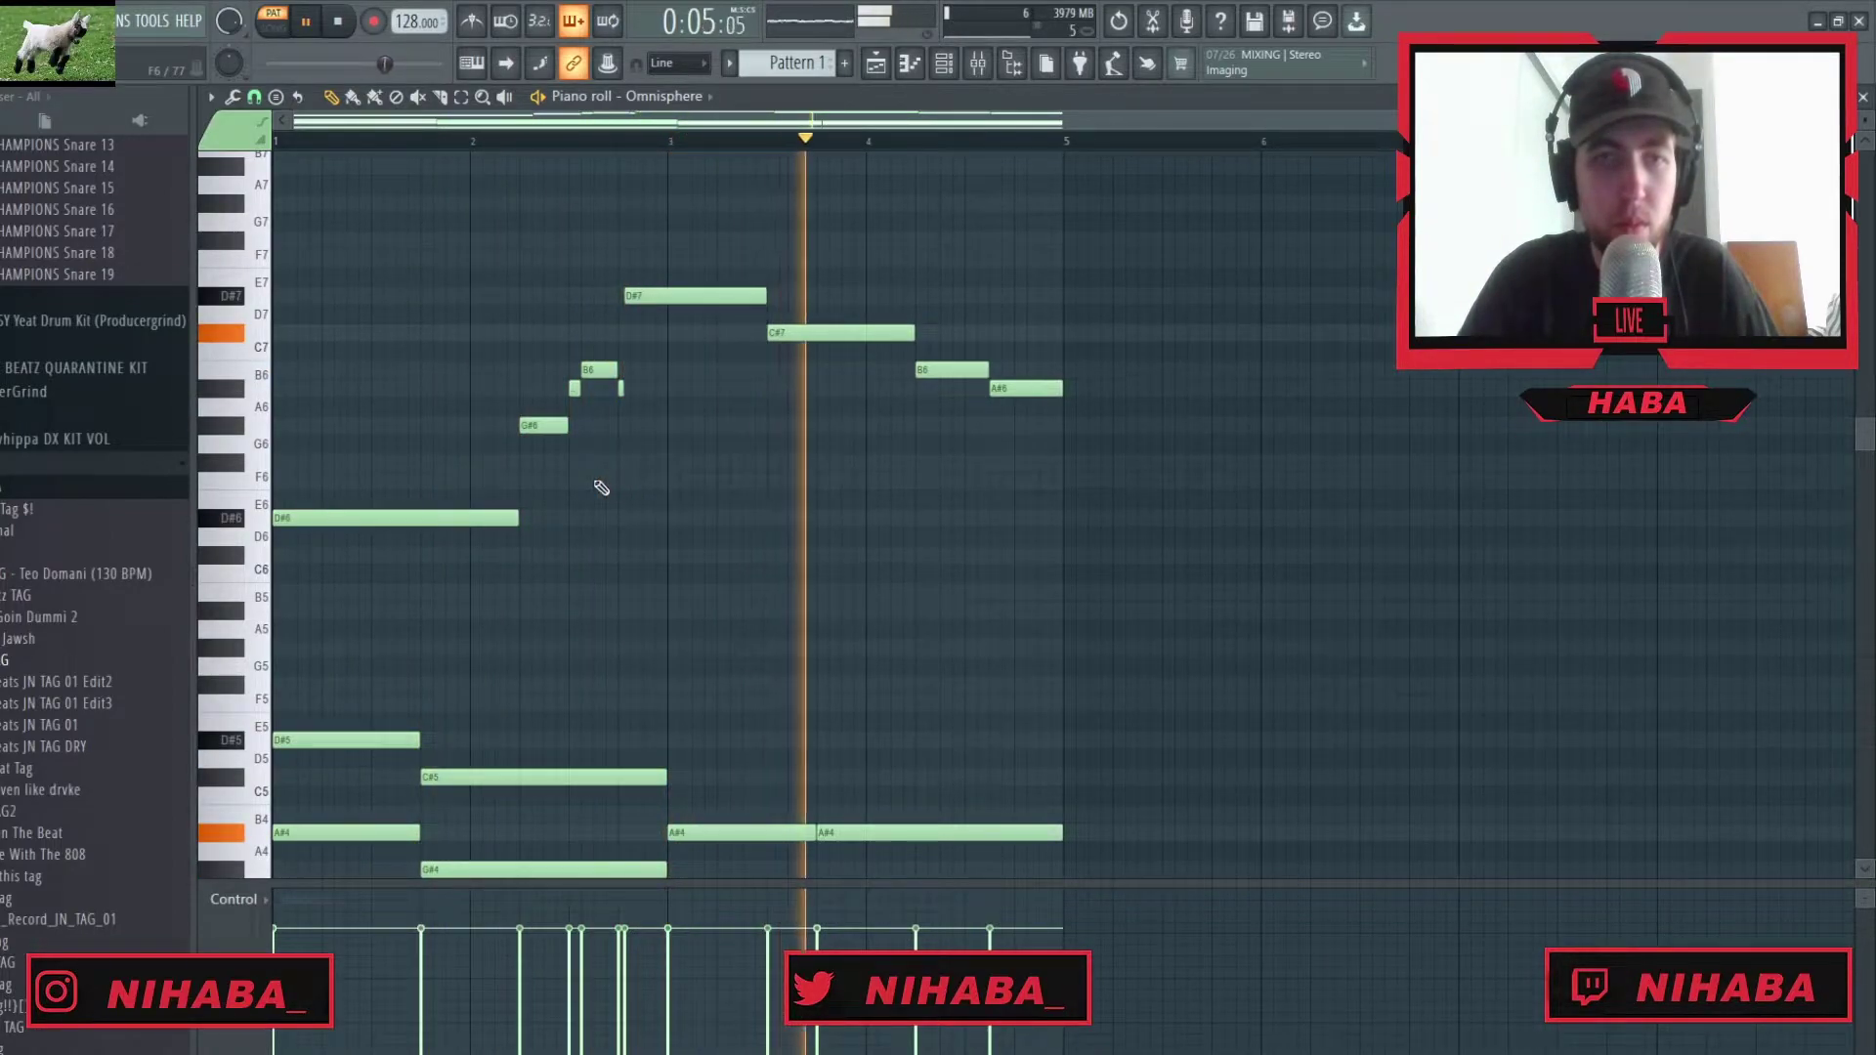
{"action": "scroll", "coordinate": [596, 479], "scroll_direction": "down", "scroll_amount": 5}
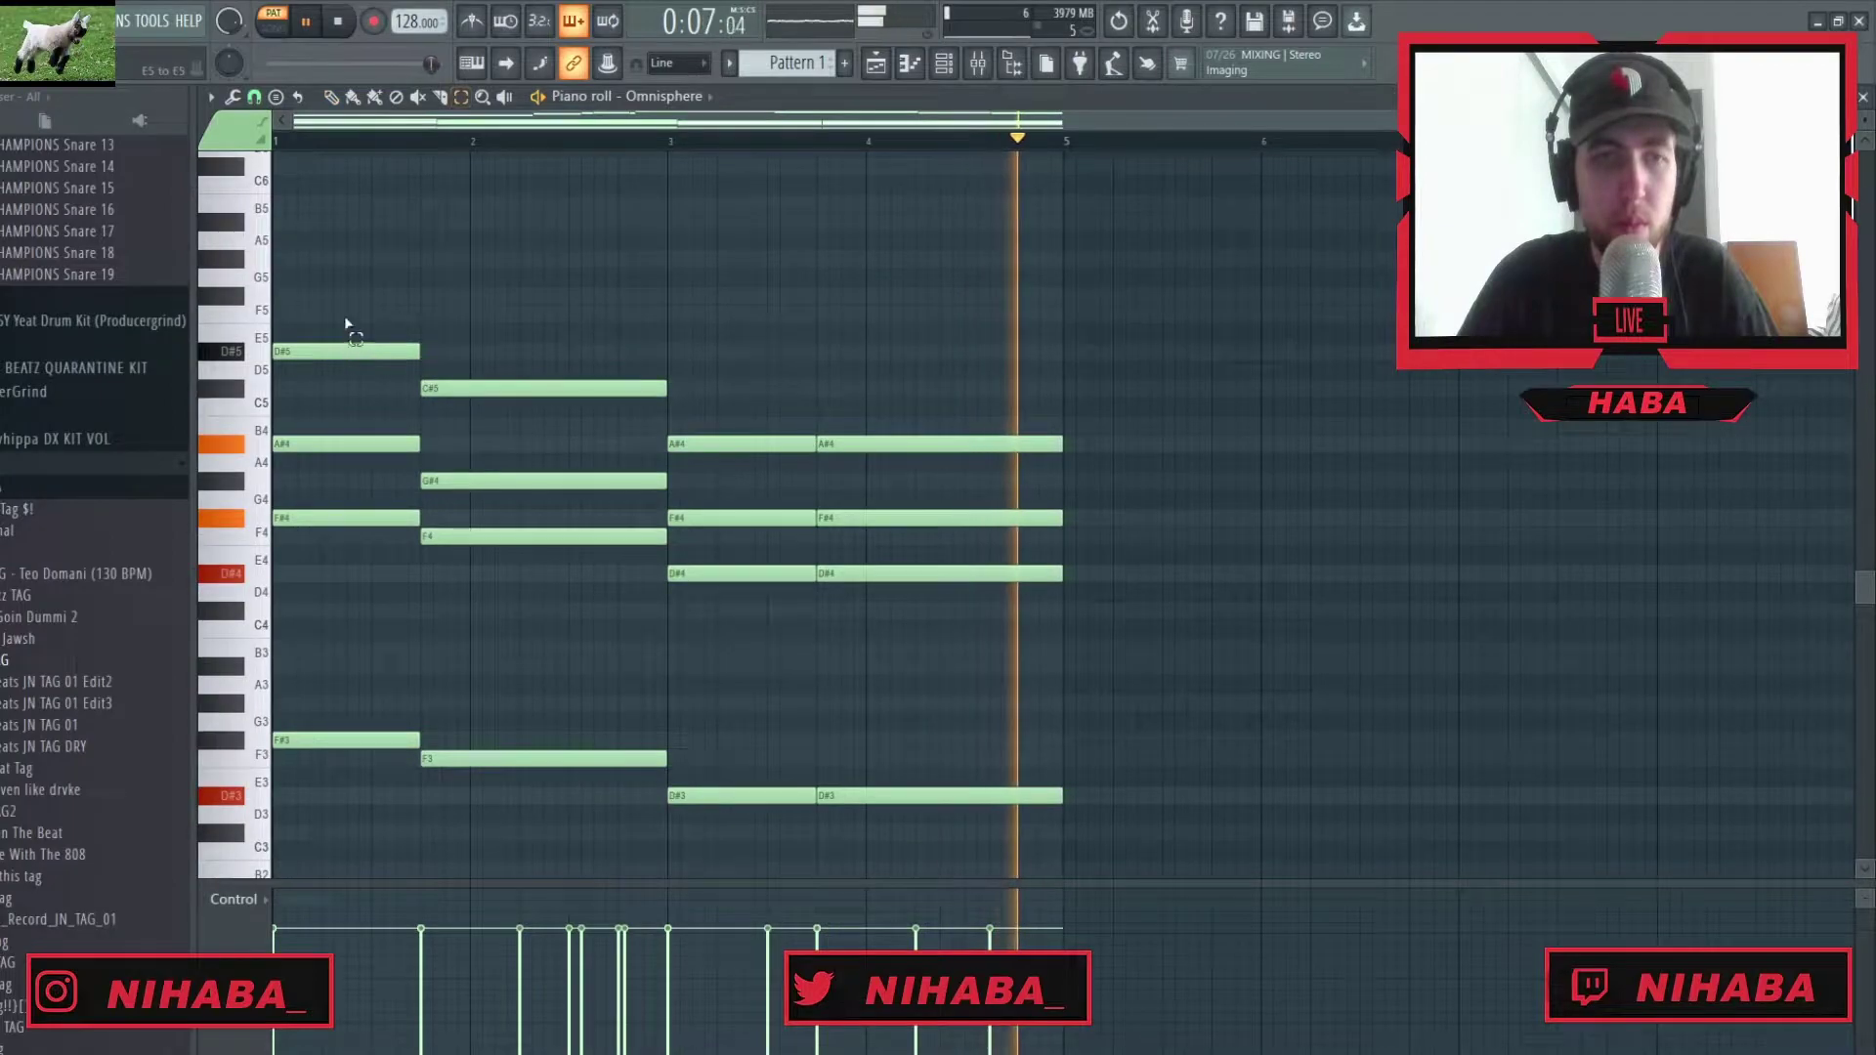
{"action": "left_click_drag", "start_coordinate": [343, 324], "coordinate": [1112, 682]}
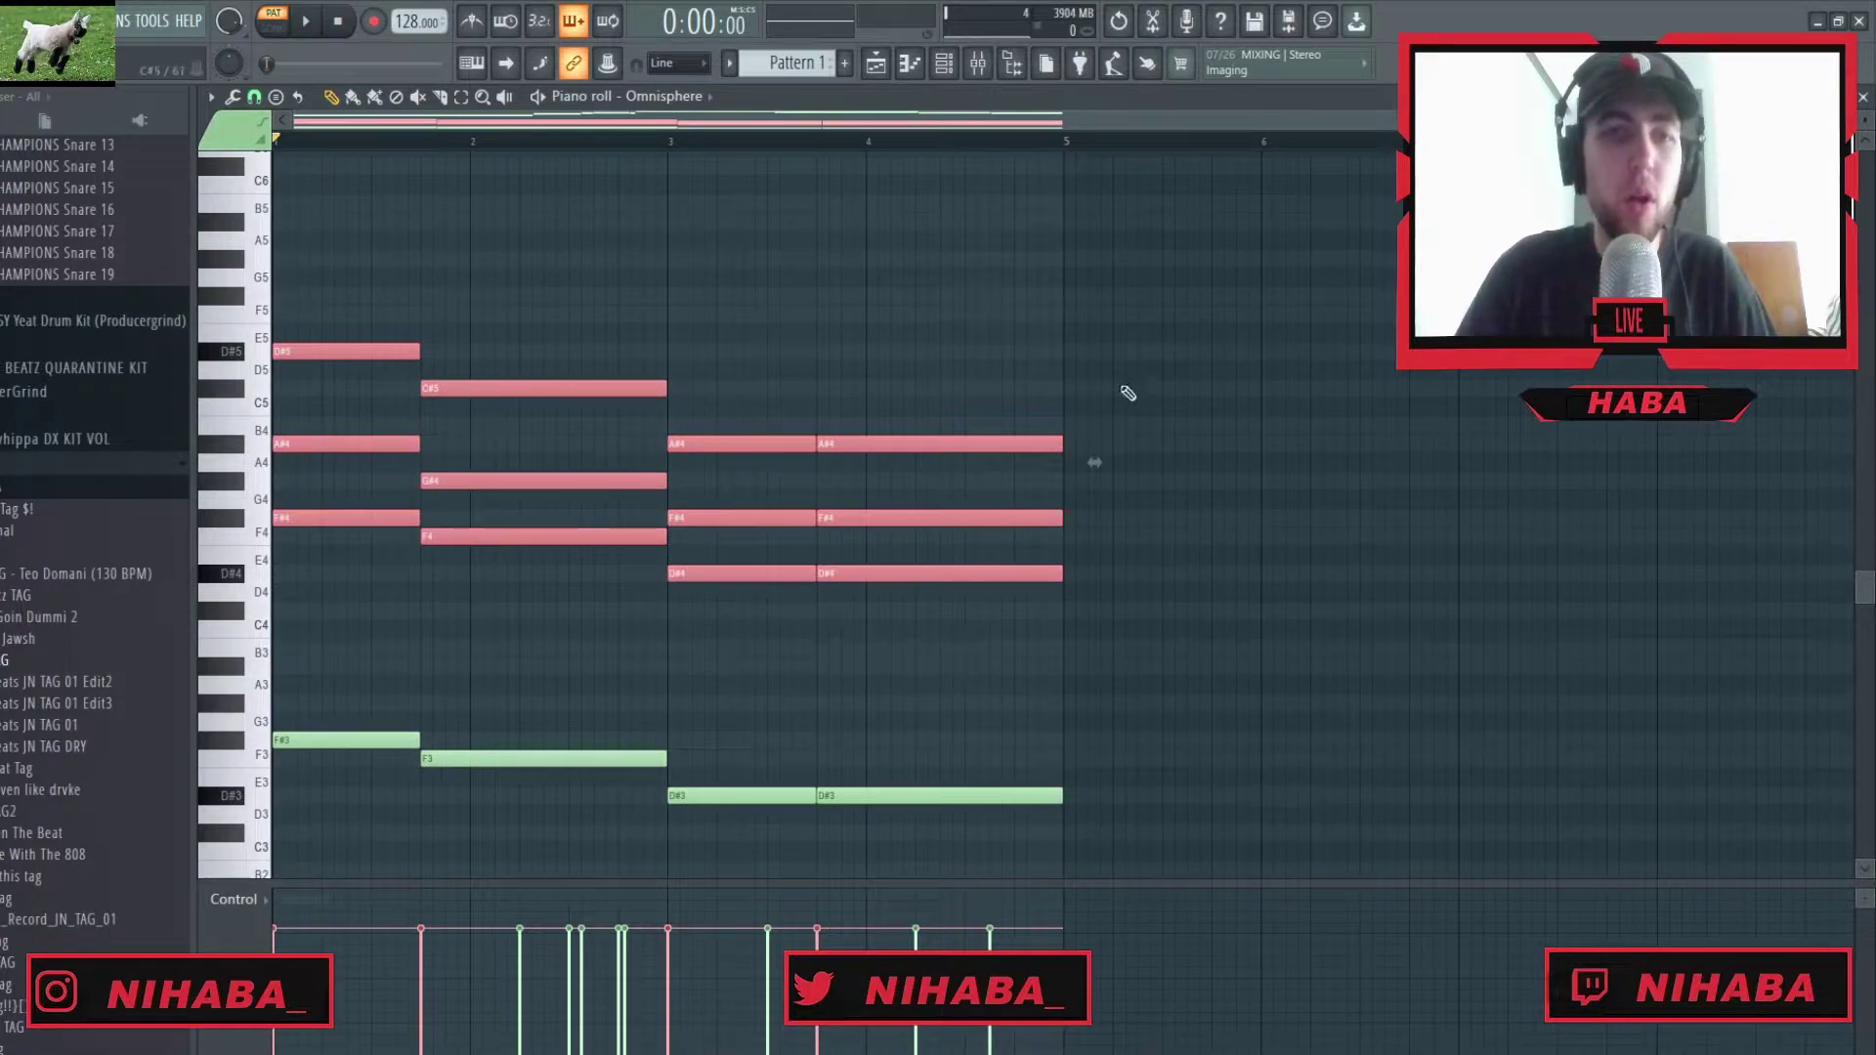
{"action": "key", "text": "alt+s"}
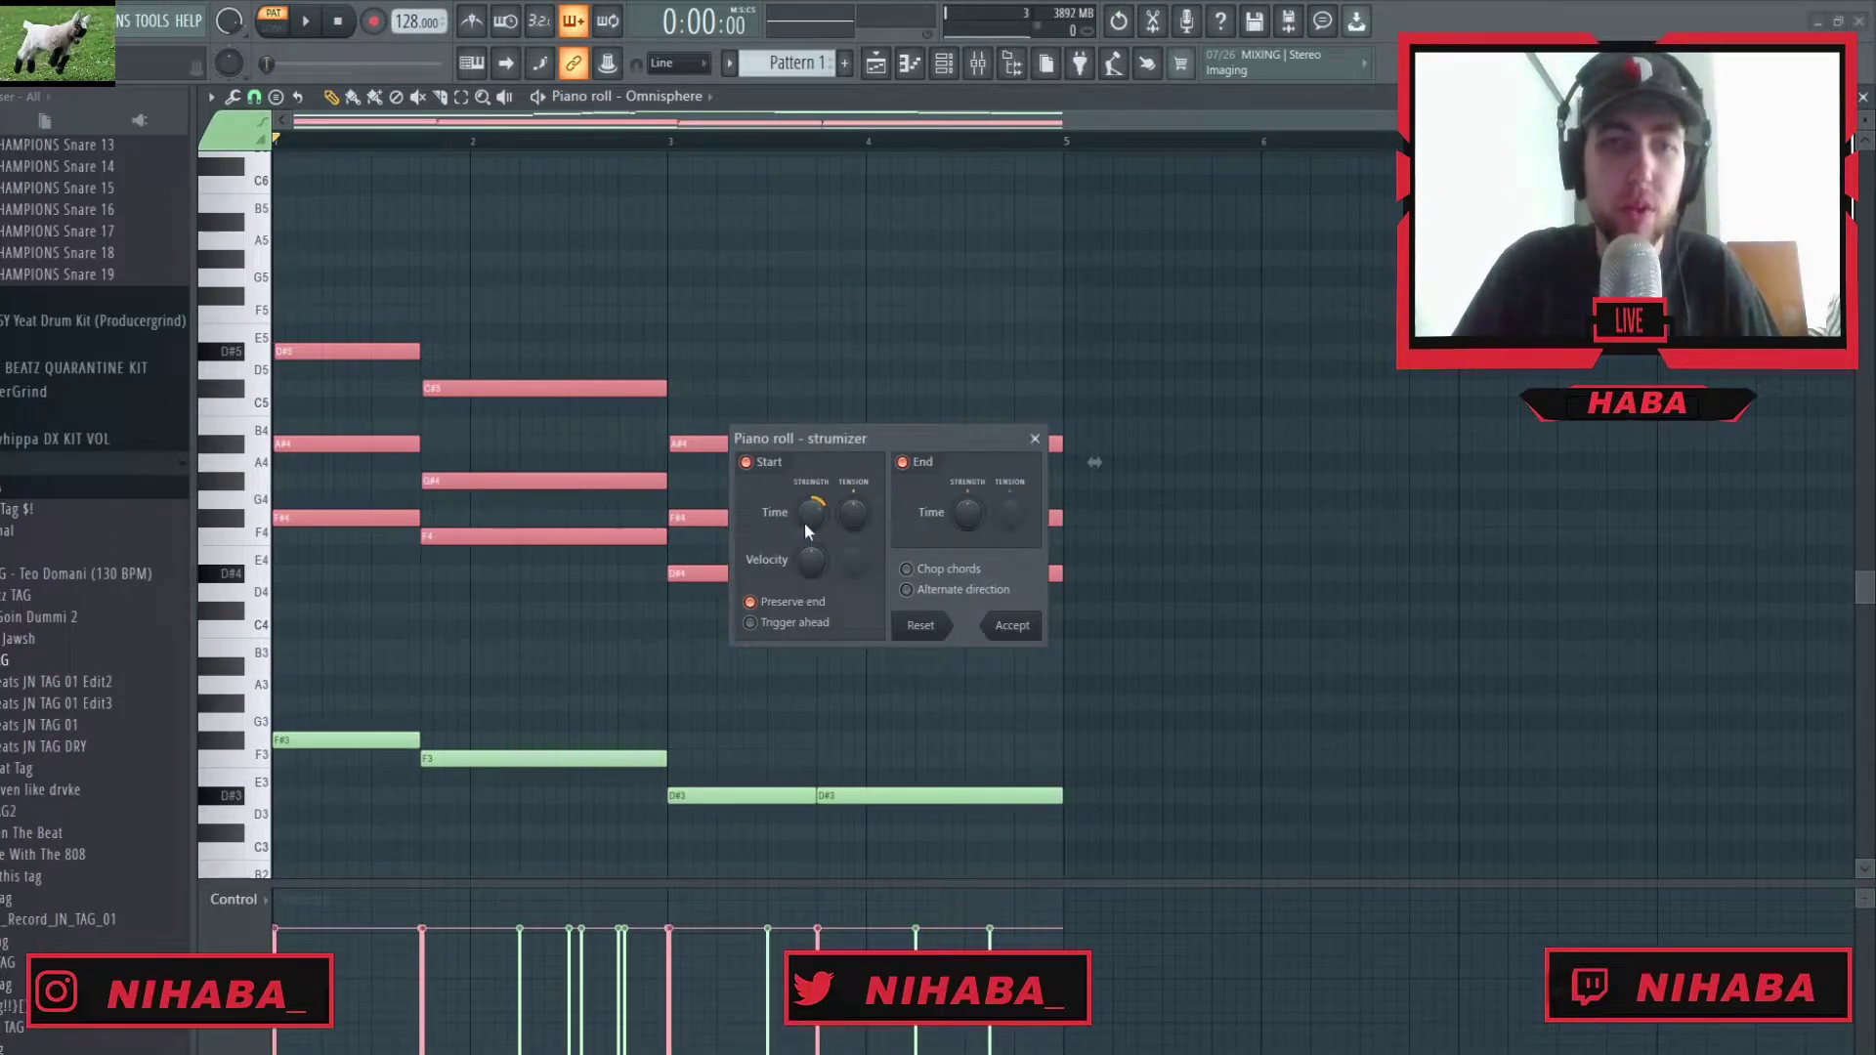
{"action": "left_click", "coordinate": [1010, 626]}
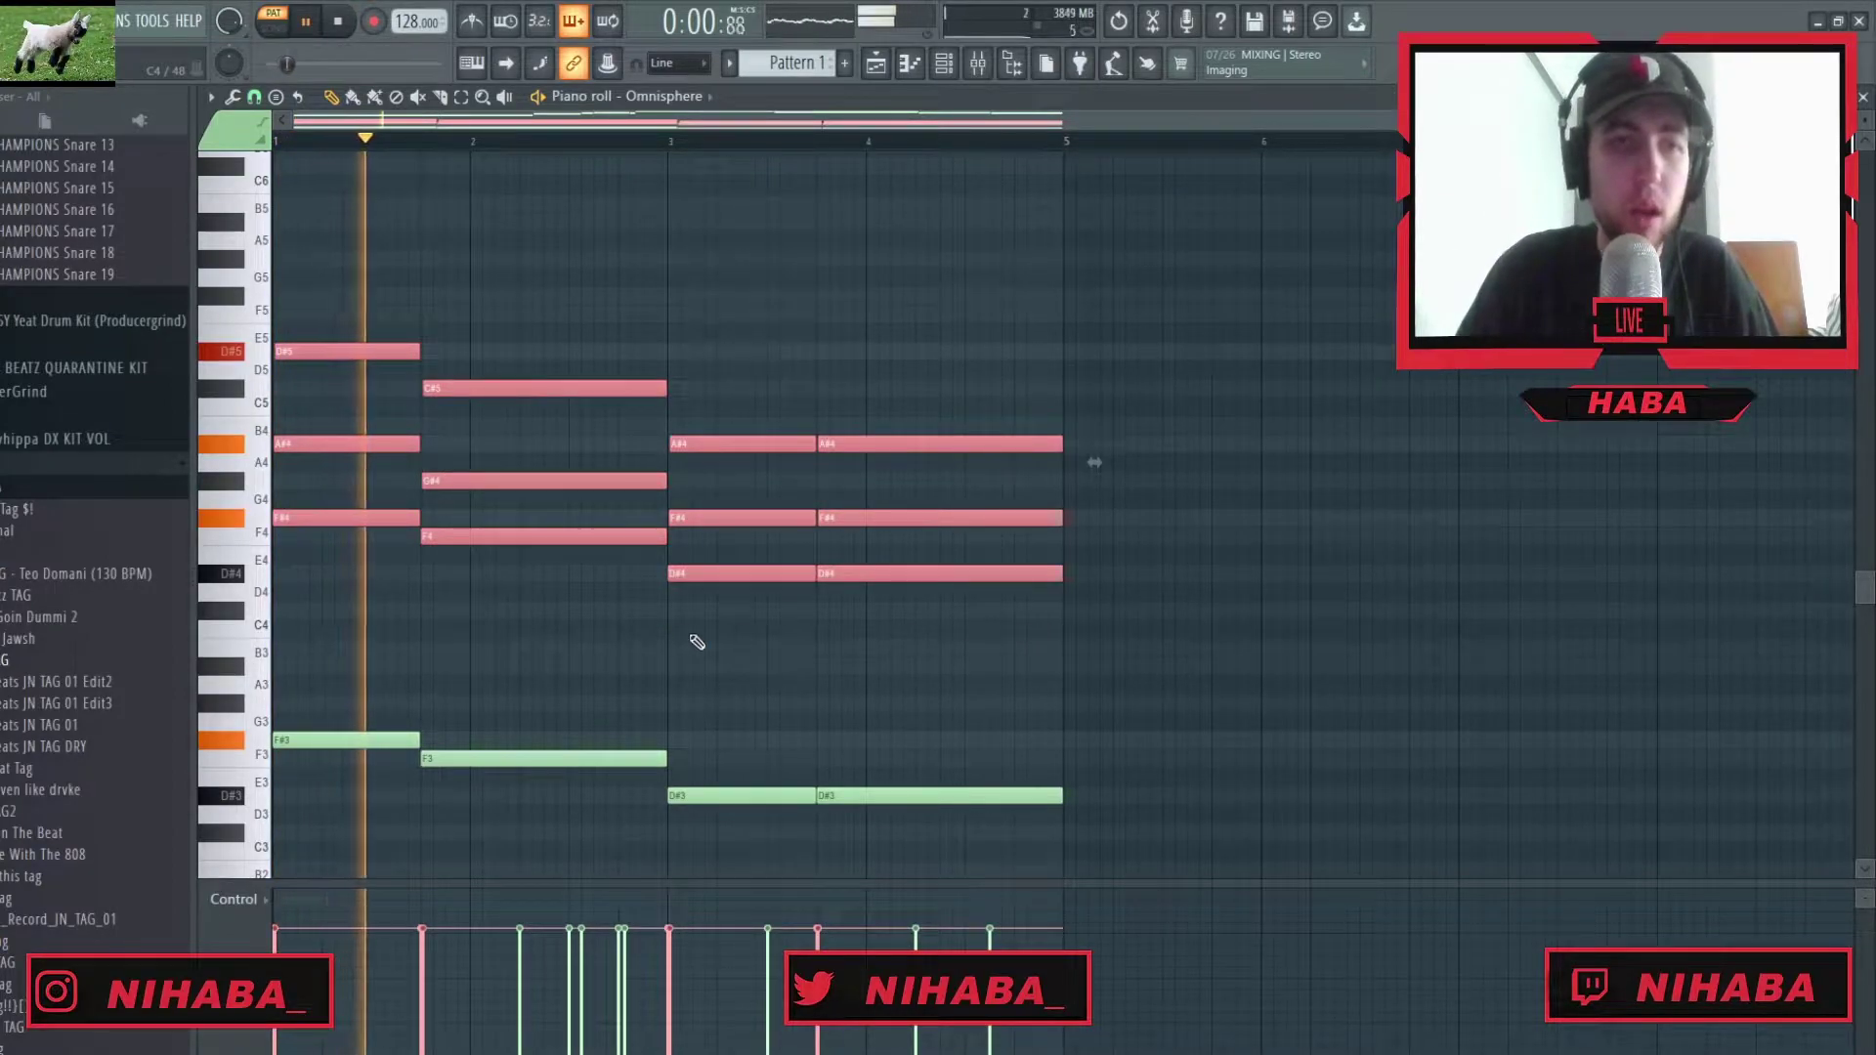
{"action": "left_click", "coordinate": [828, 670]}
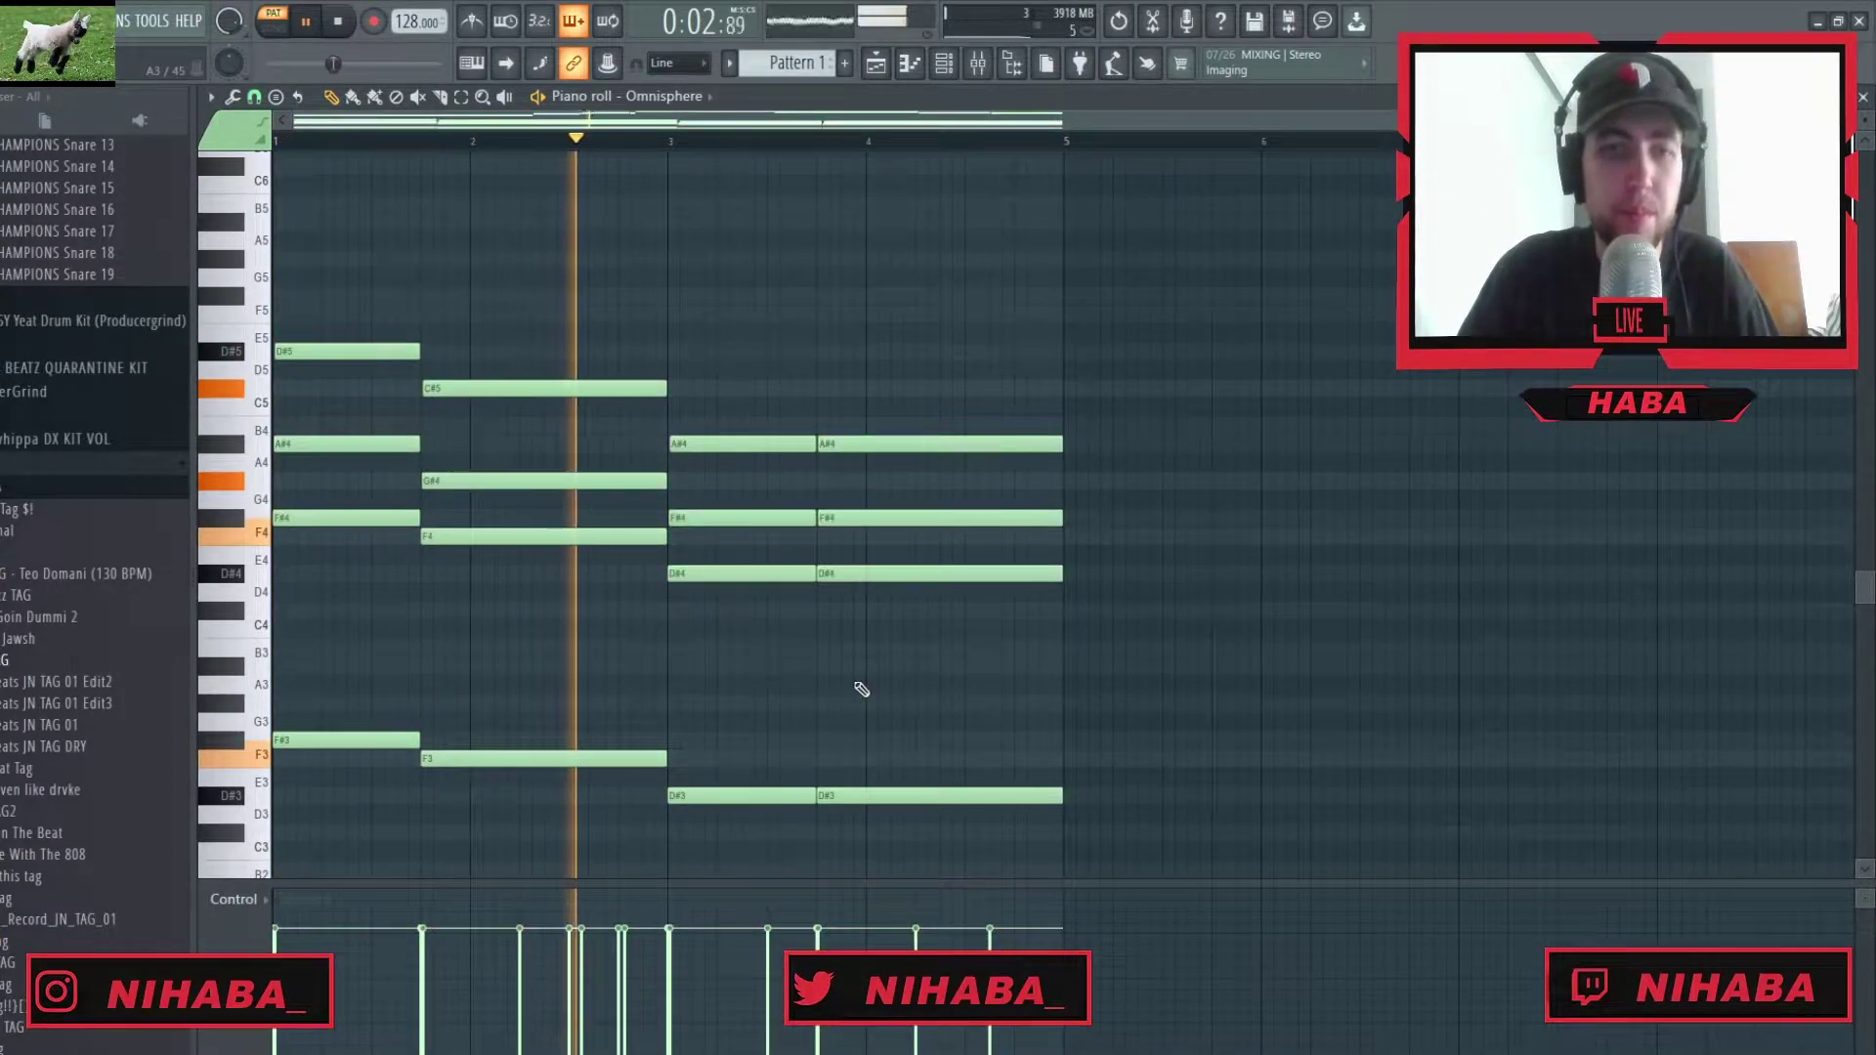
Randomize the velocity levels of all notes slightly for a more human feel
{"action": "key", "text": "alt+r"}
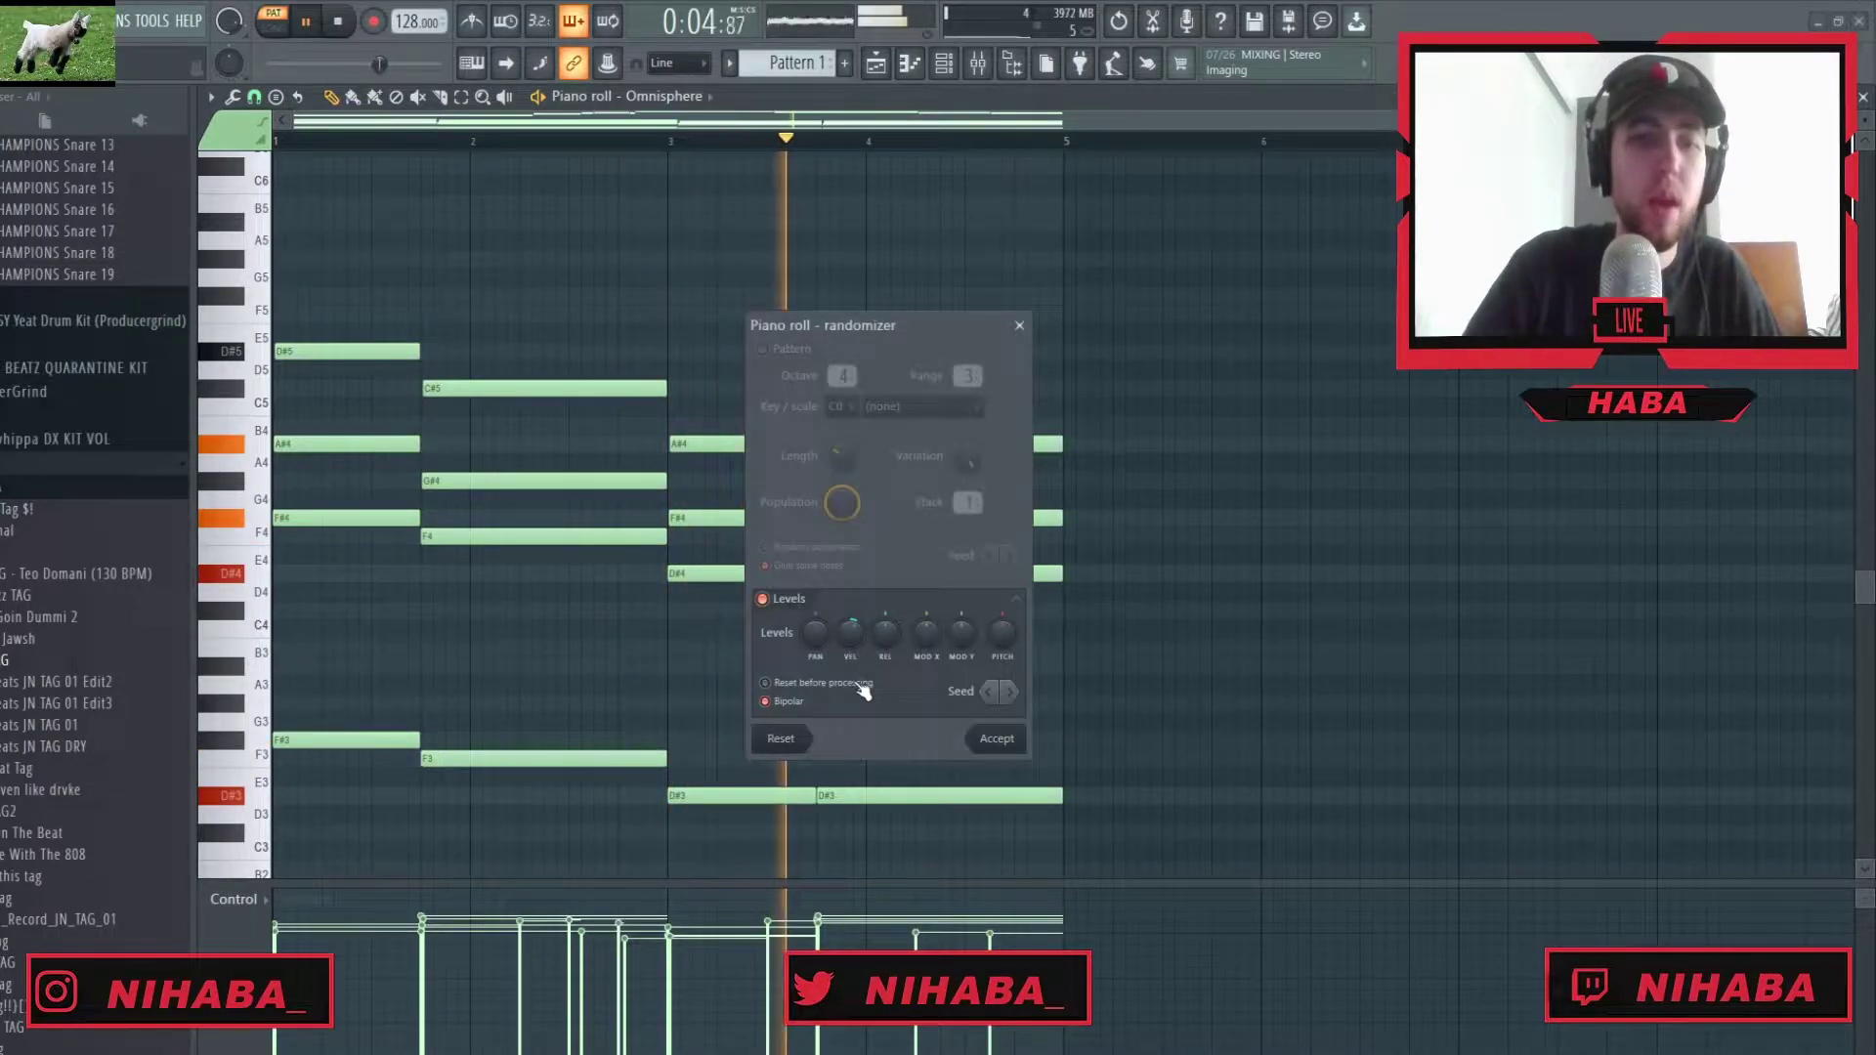
{"action": "left_click_drag", "start_coordinate": [846, 636], "coordinate": [847, 601]}
{"action": "left_click", "coordinate": [997, 740]}
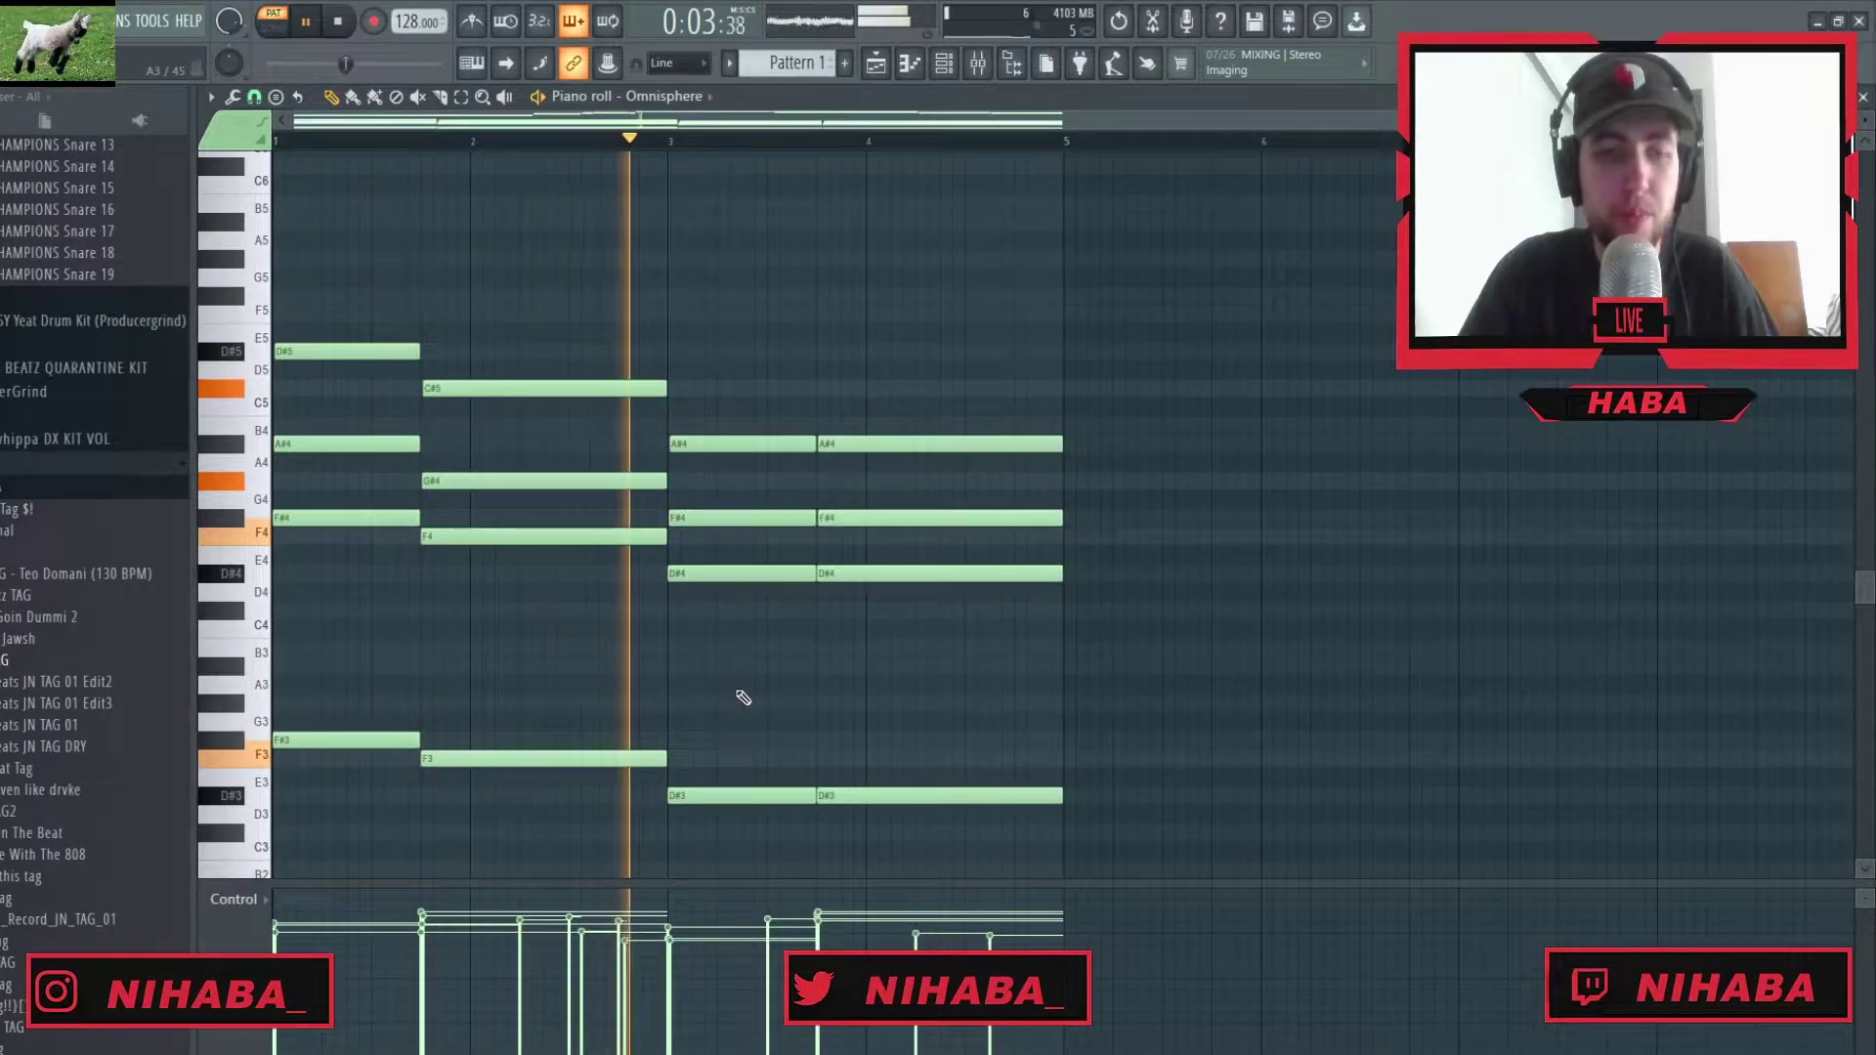
{"action": "key", "text": "F6"}
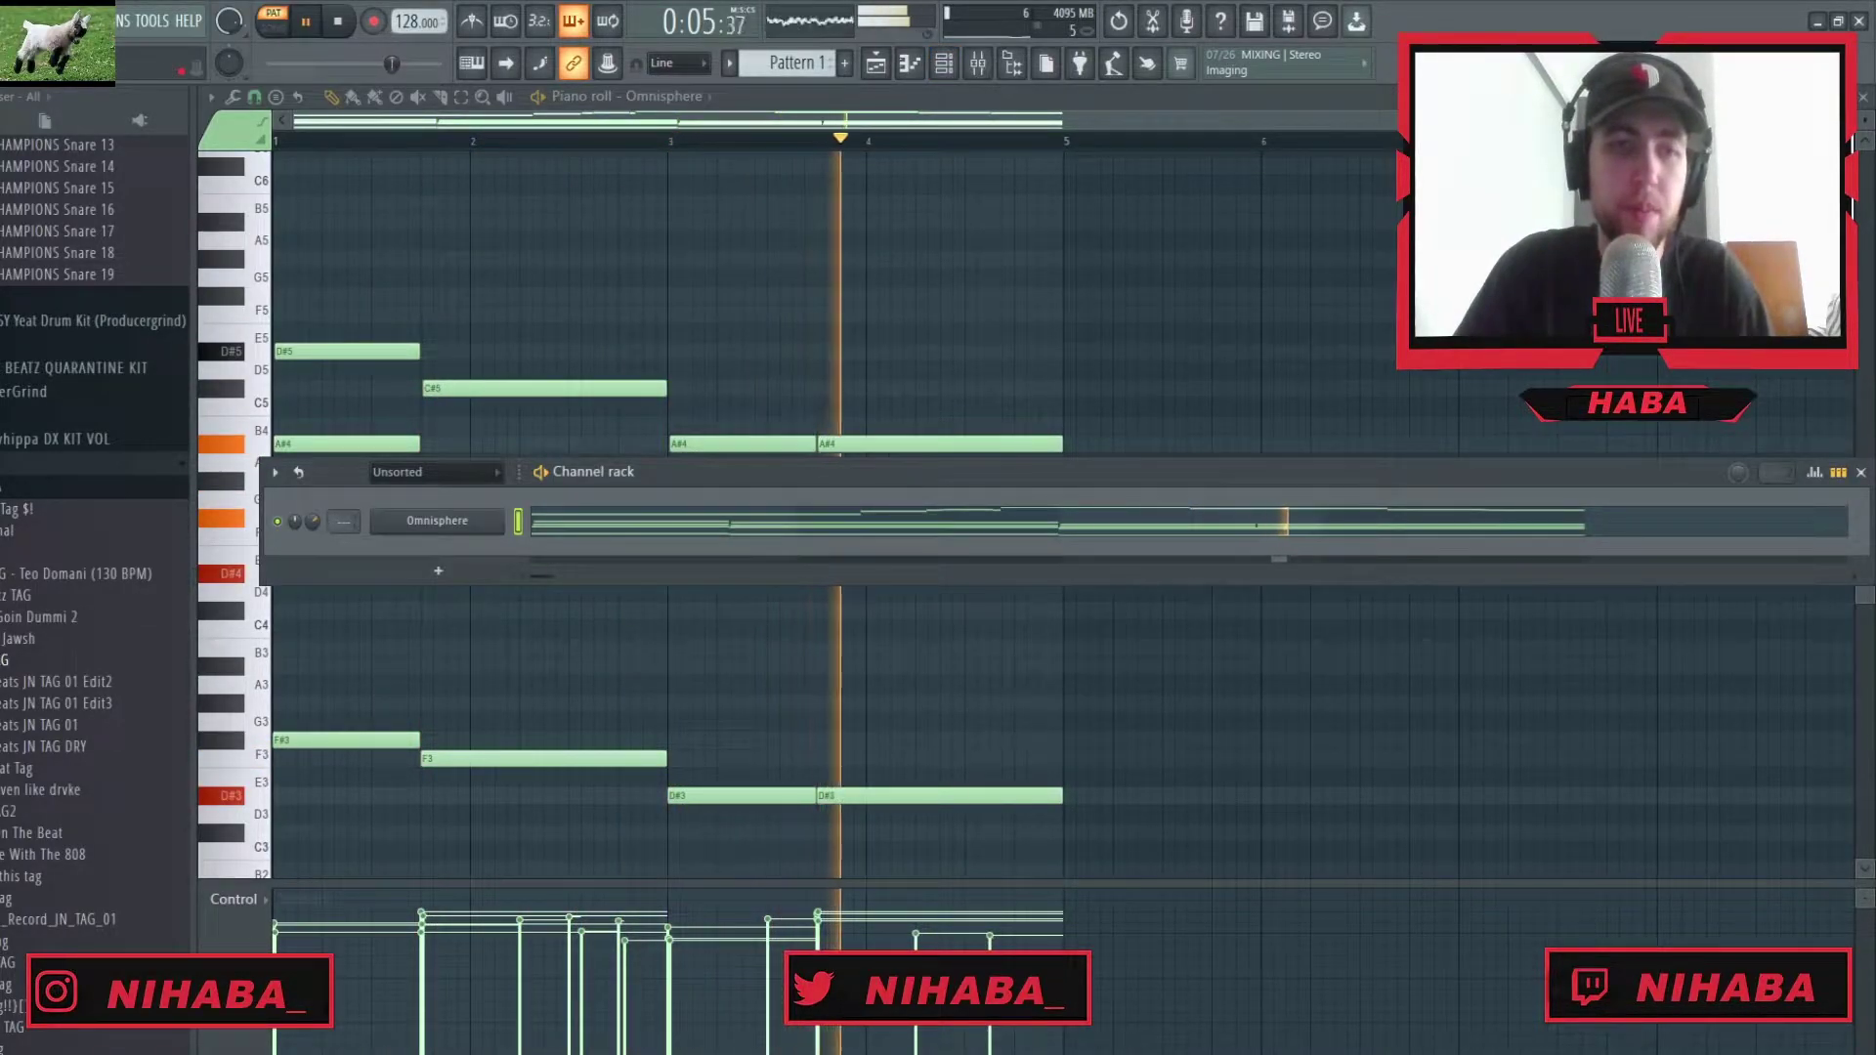
{"action": "key", "text": "F6"}
Duplicate the whole four-bar chord, bass and melody passage into bars 5 to 8
{"action": "scroll", "coordinate": [635, 664], "scroll_direction": "up", "scroll_amount": 5}
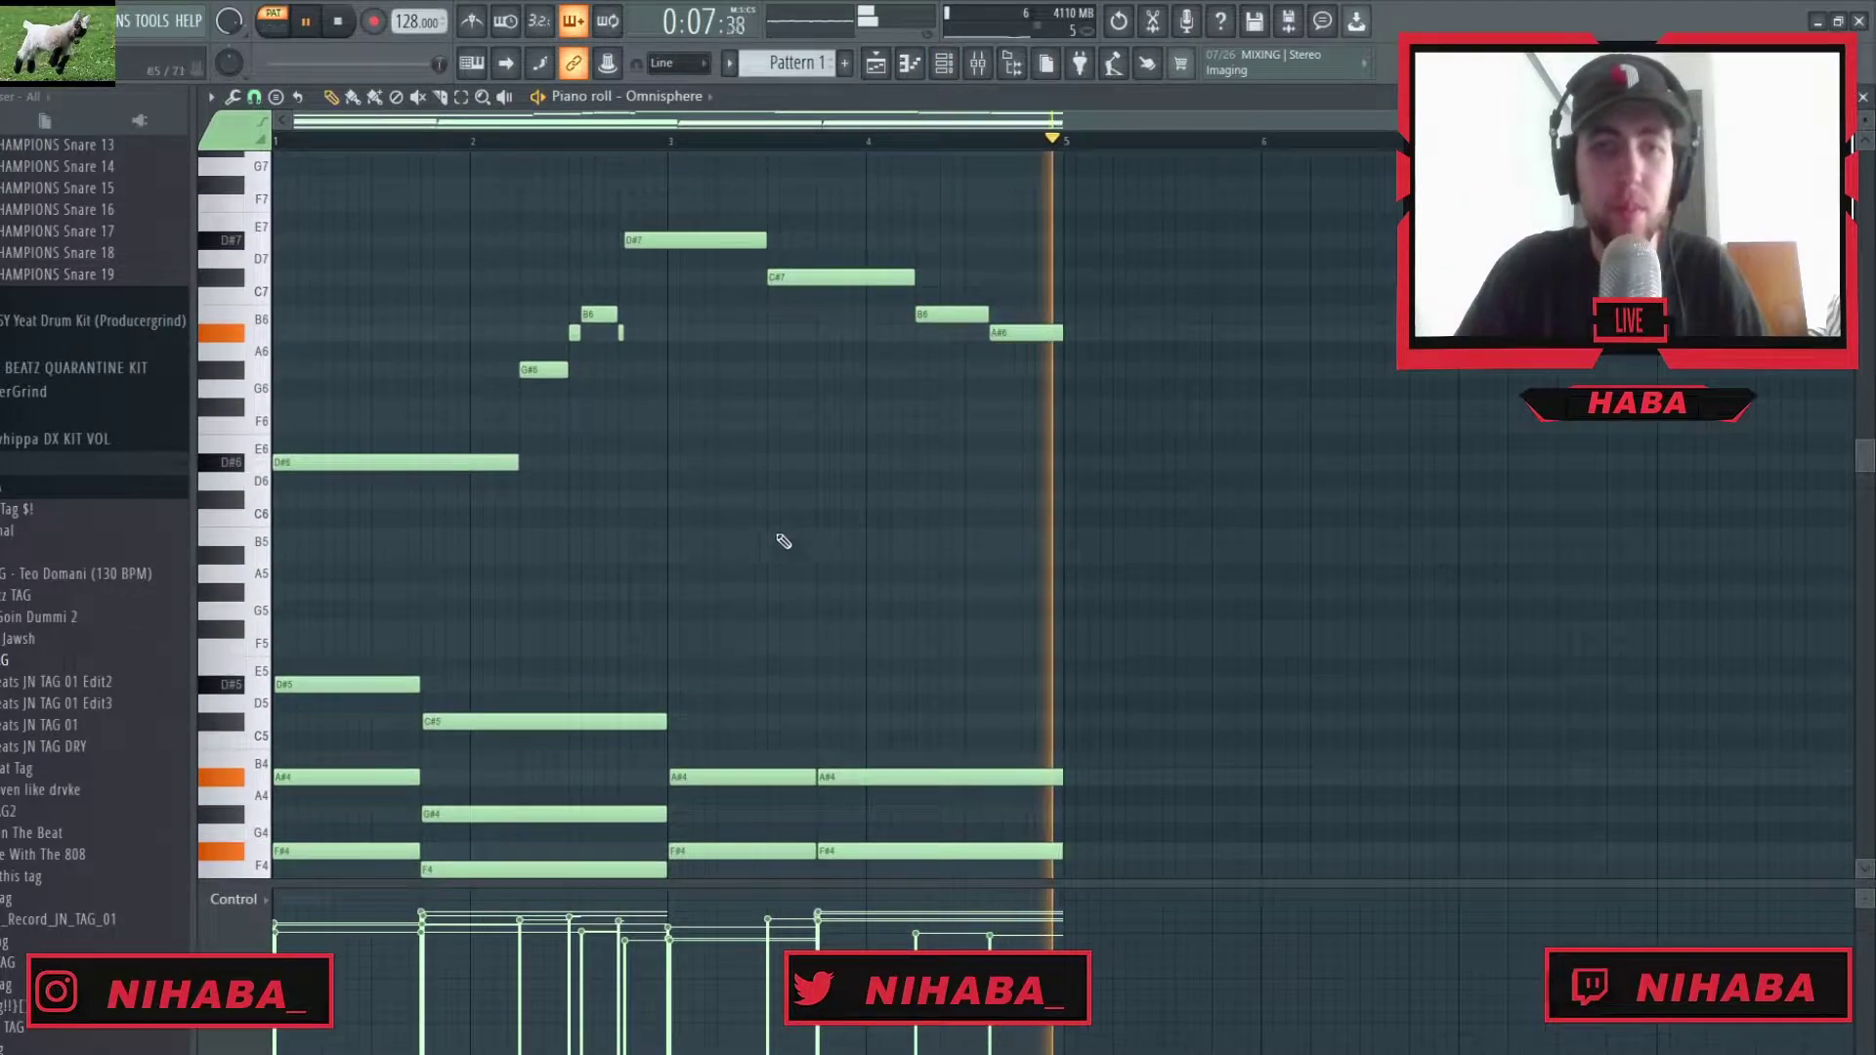
{"action": "left_click", "coordinate": [809, 276]}
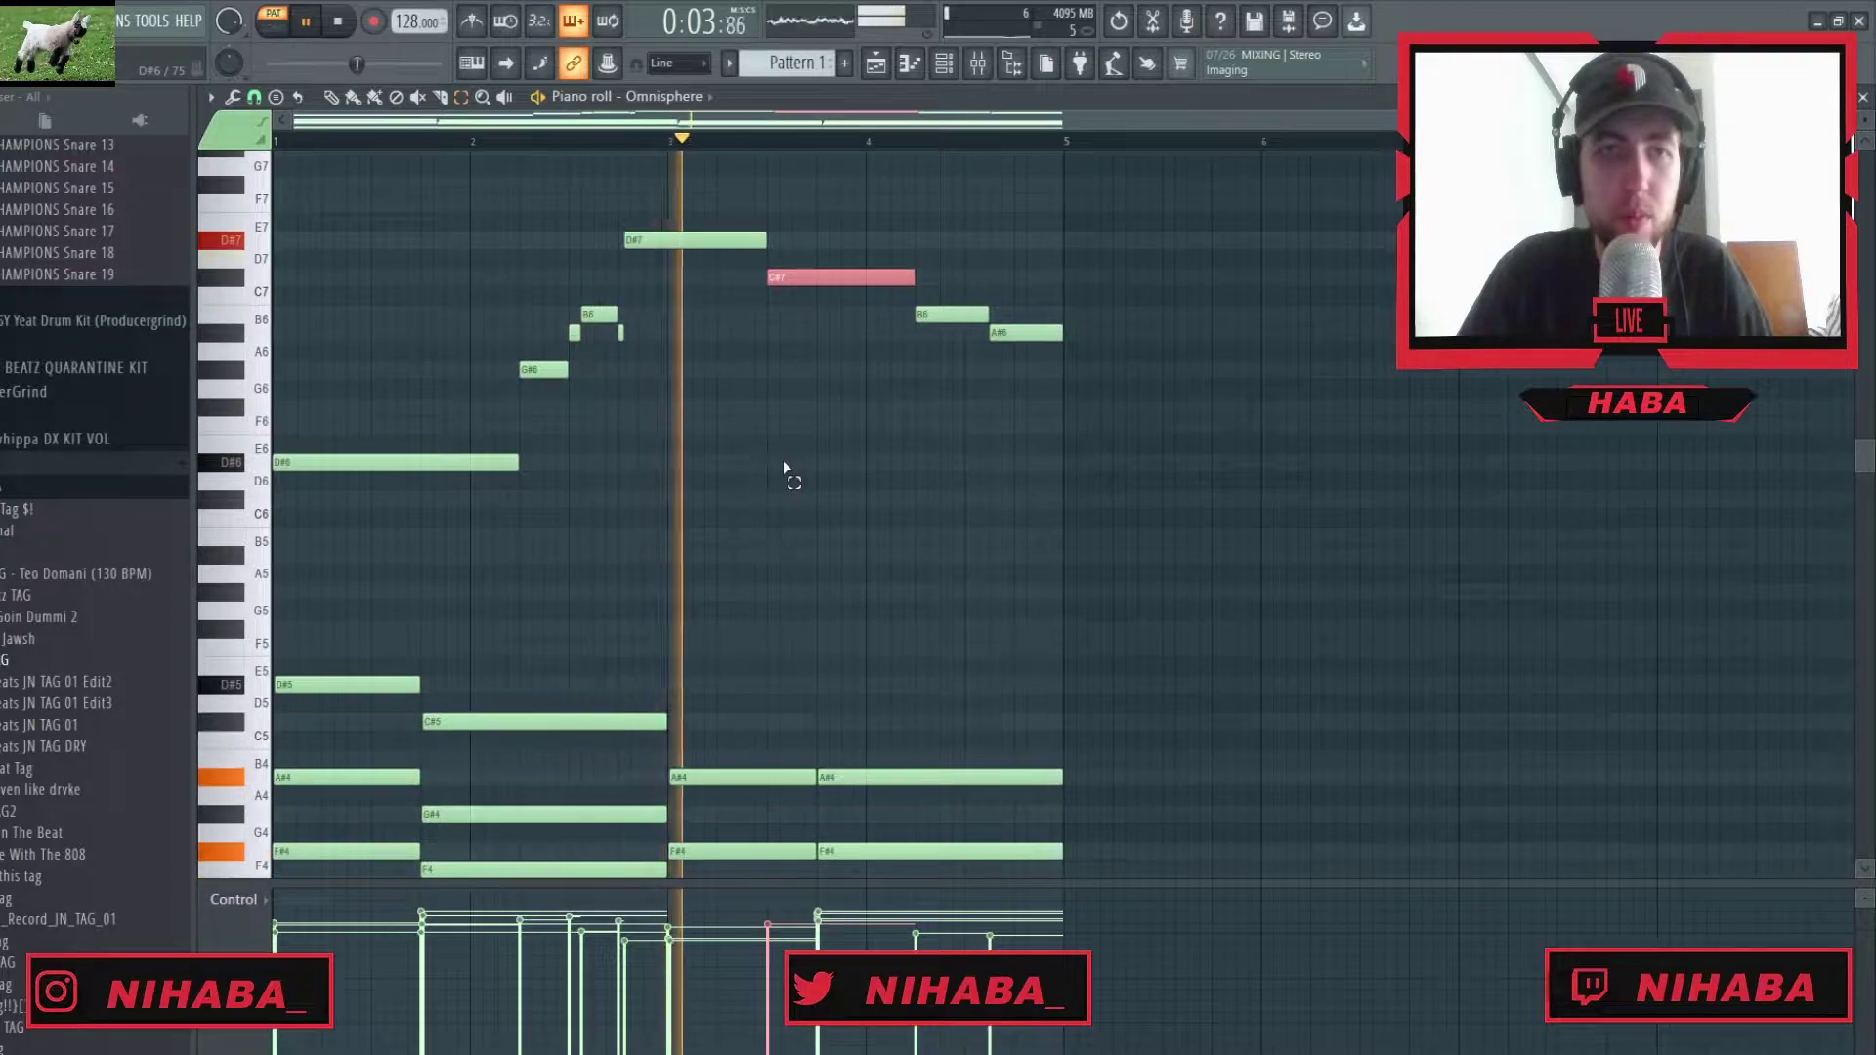
{"action": "left_click", "coordinate": [739, 578]}
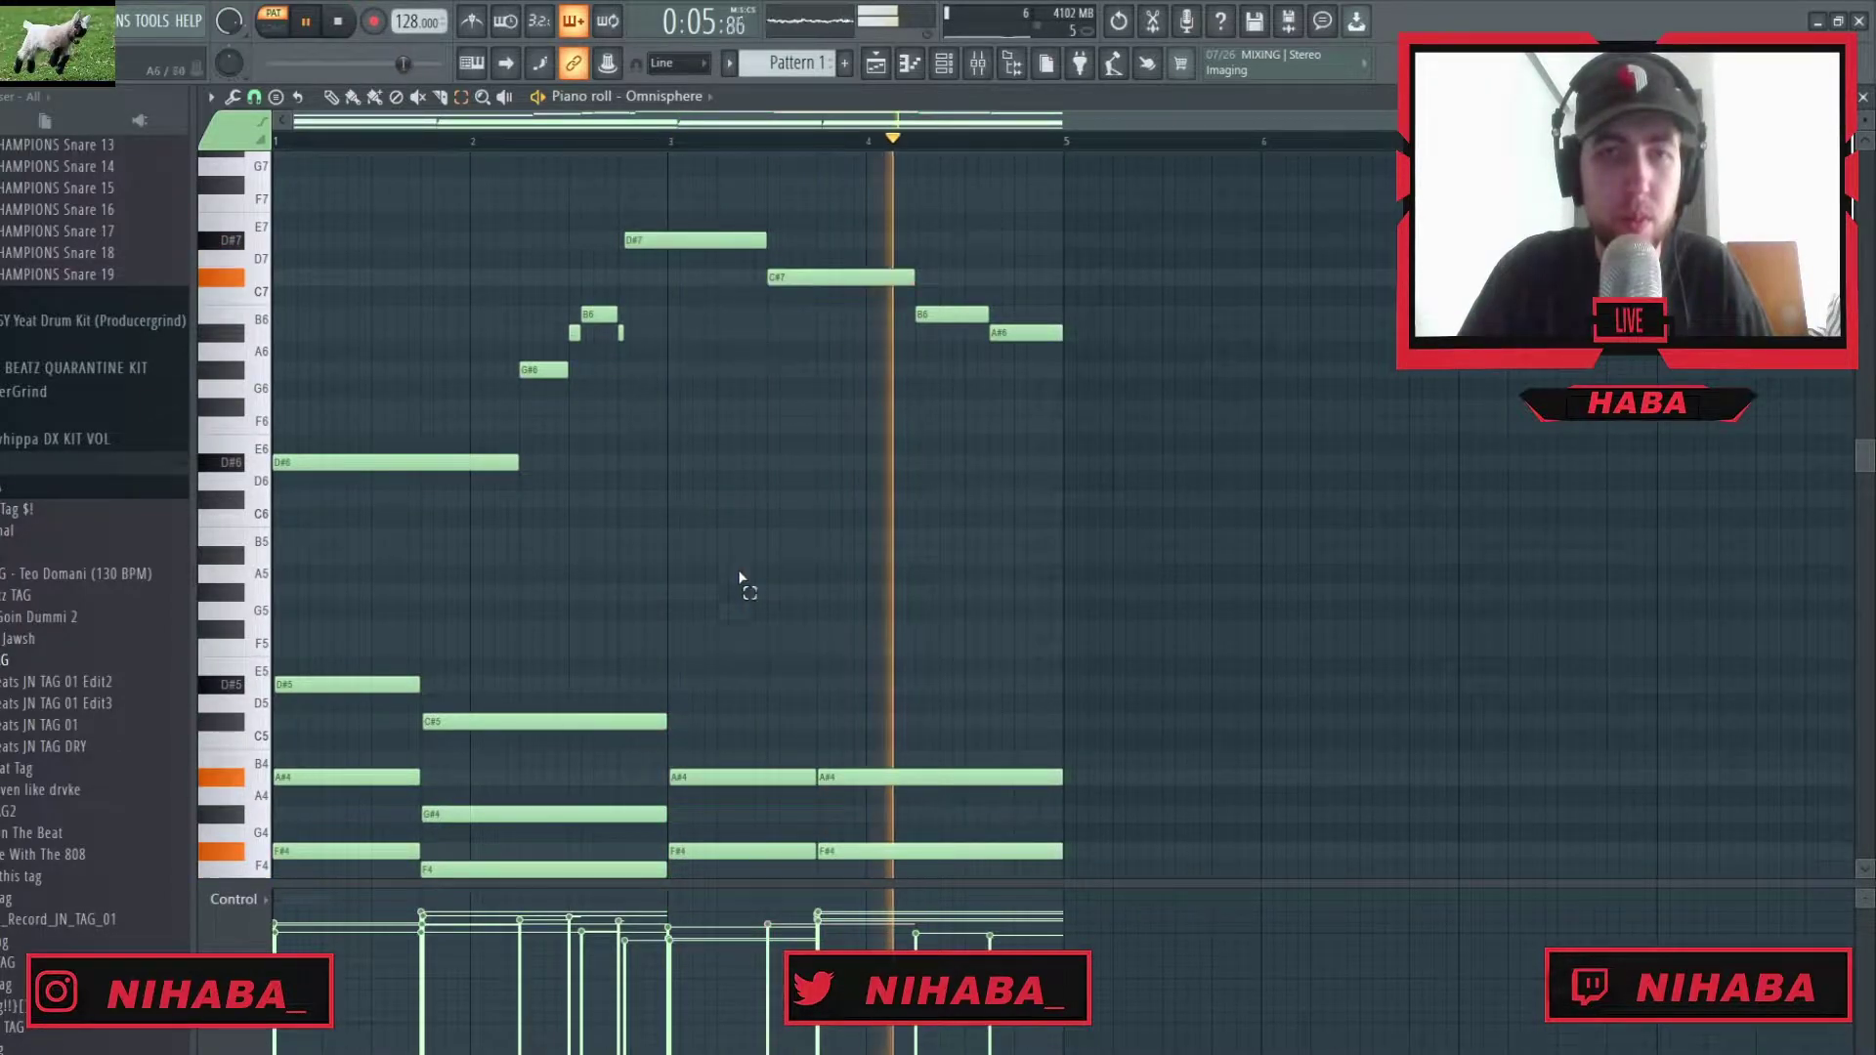
{"action": "key", "text": "ctrl+b"}
{"action": "scroll", "coordinate": [977, 674], "scroll_direction": "down", "scroll_amount": 2}
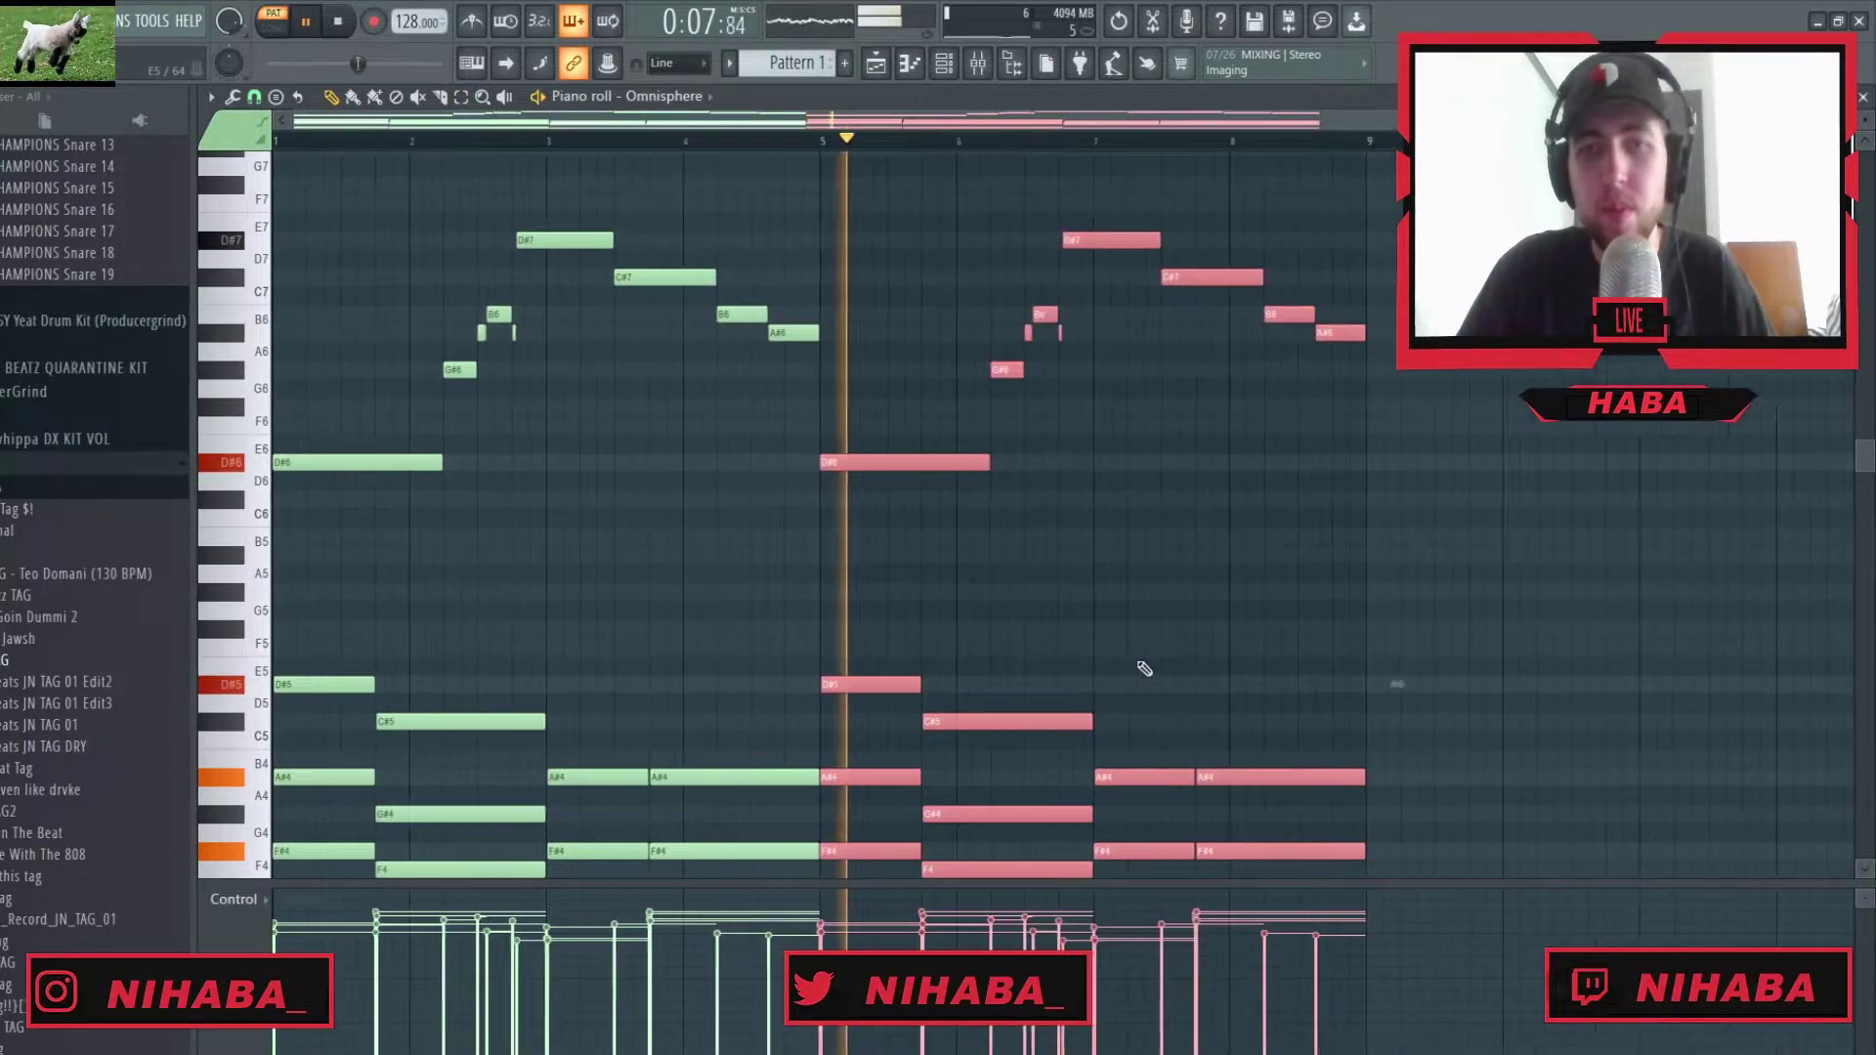
{"action": "key", "text": "ctrl+d"}
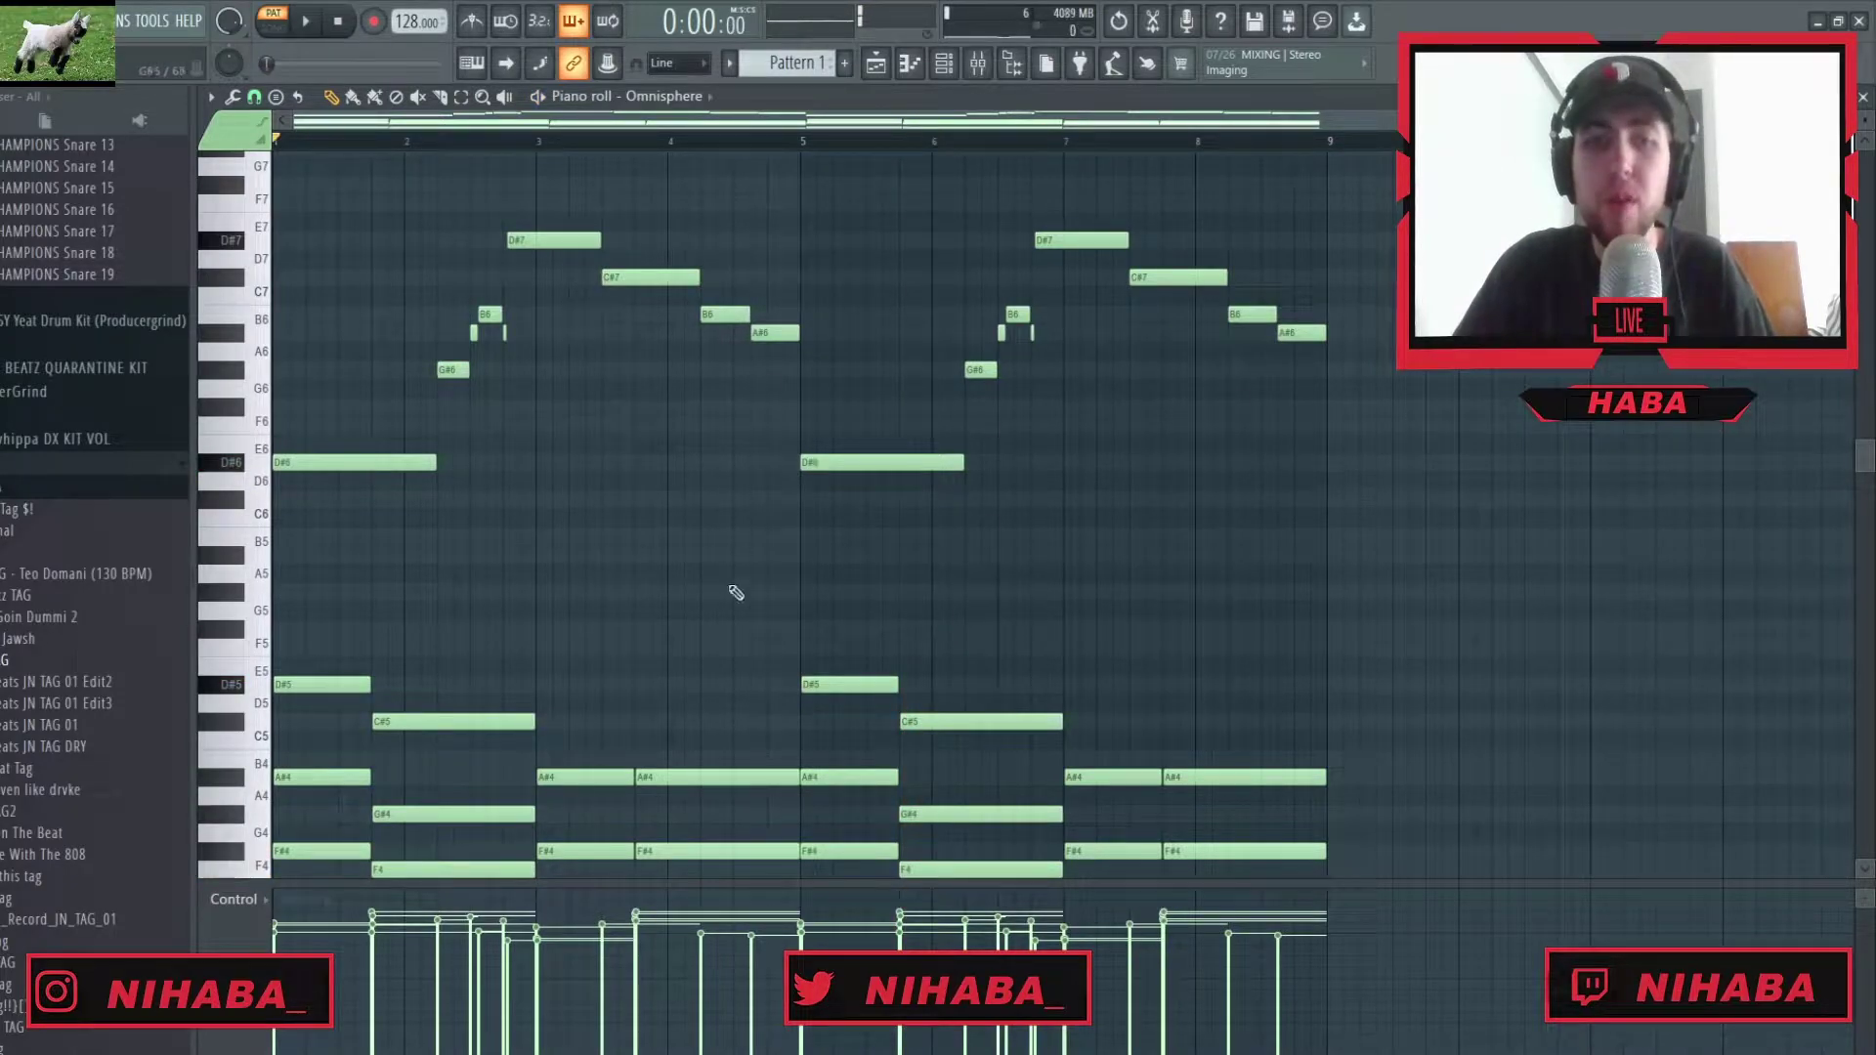
Try splitting the final chord and bass note midway through bar 8, changing the second part to G#4, F4, C#4 and C#3
{"action": "scroll", "coordinate": [1186, 492], "scroll_direction": "down", "scroll_amount": 5}
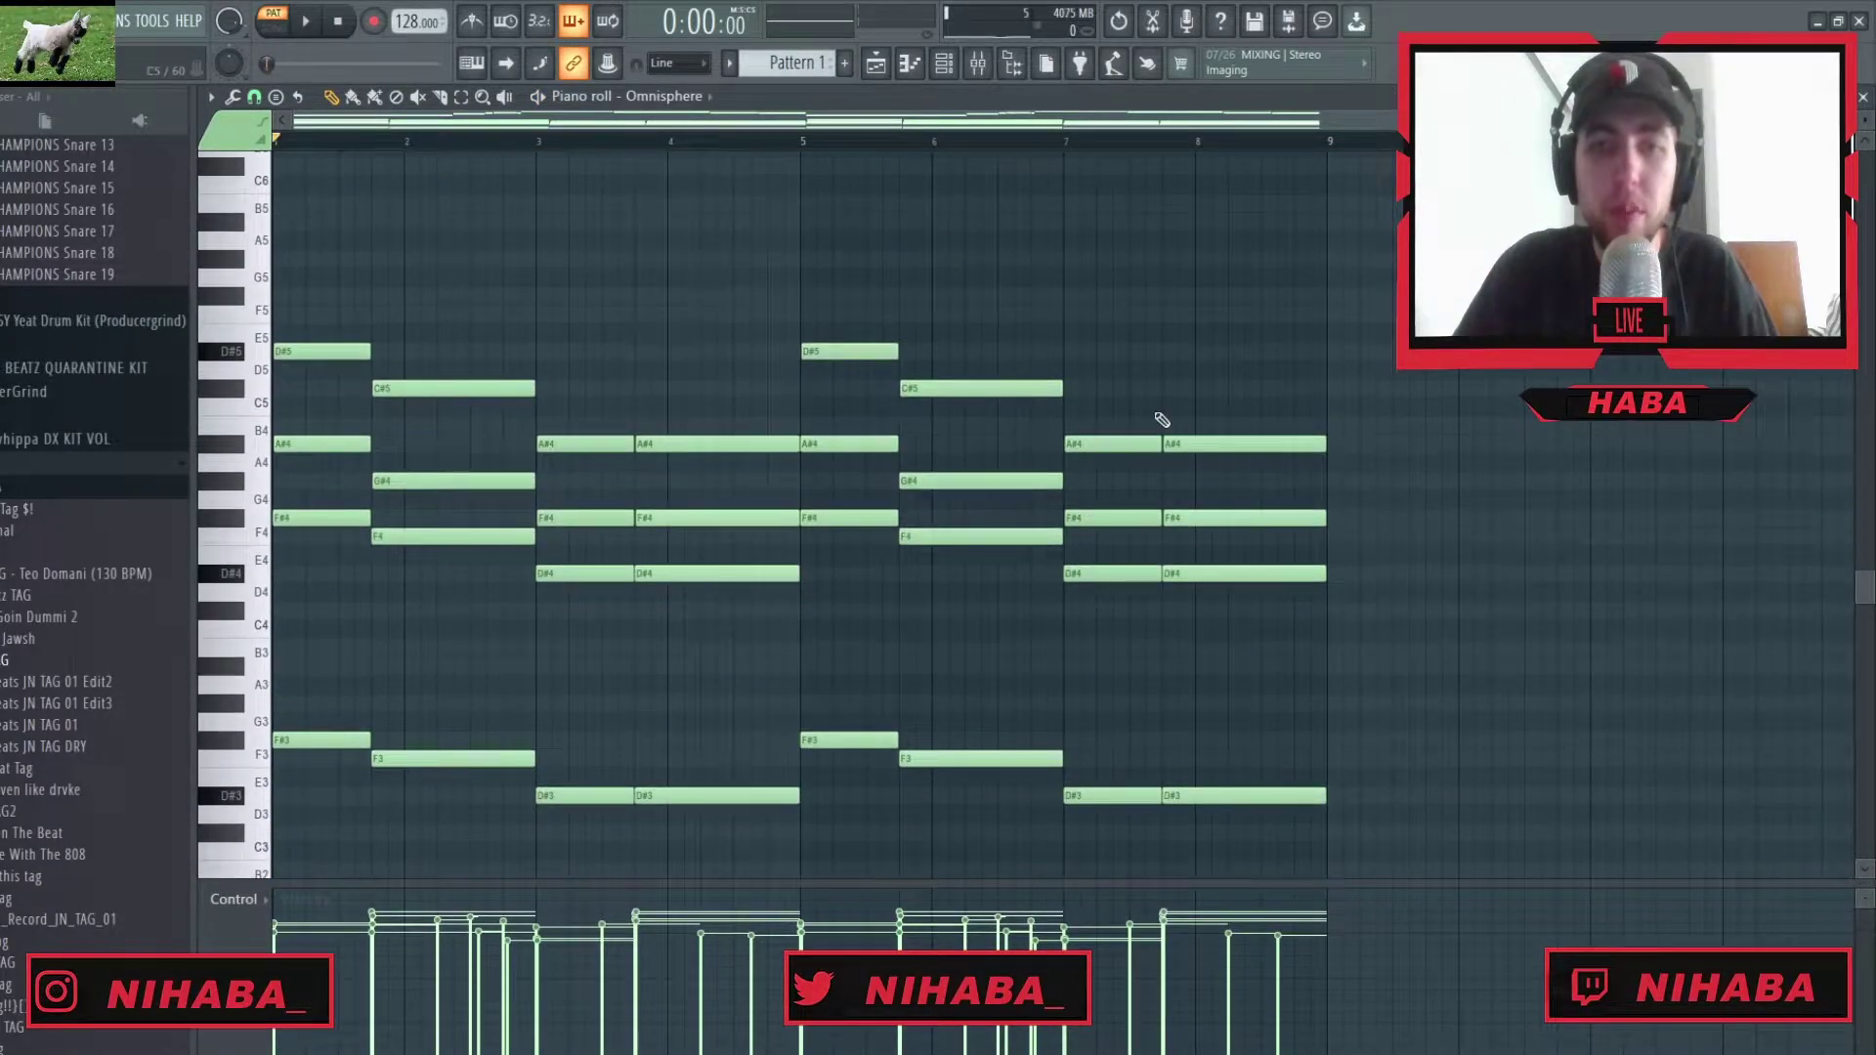
{"action": "scroll", "coordinate": [1345, 716], "scroll_direction": "up", "scroll_amount": 4}
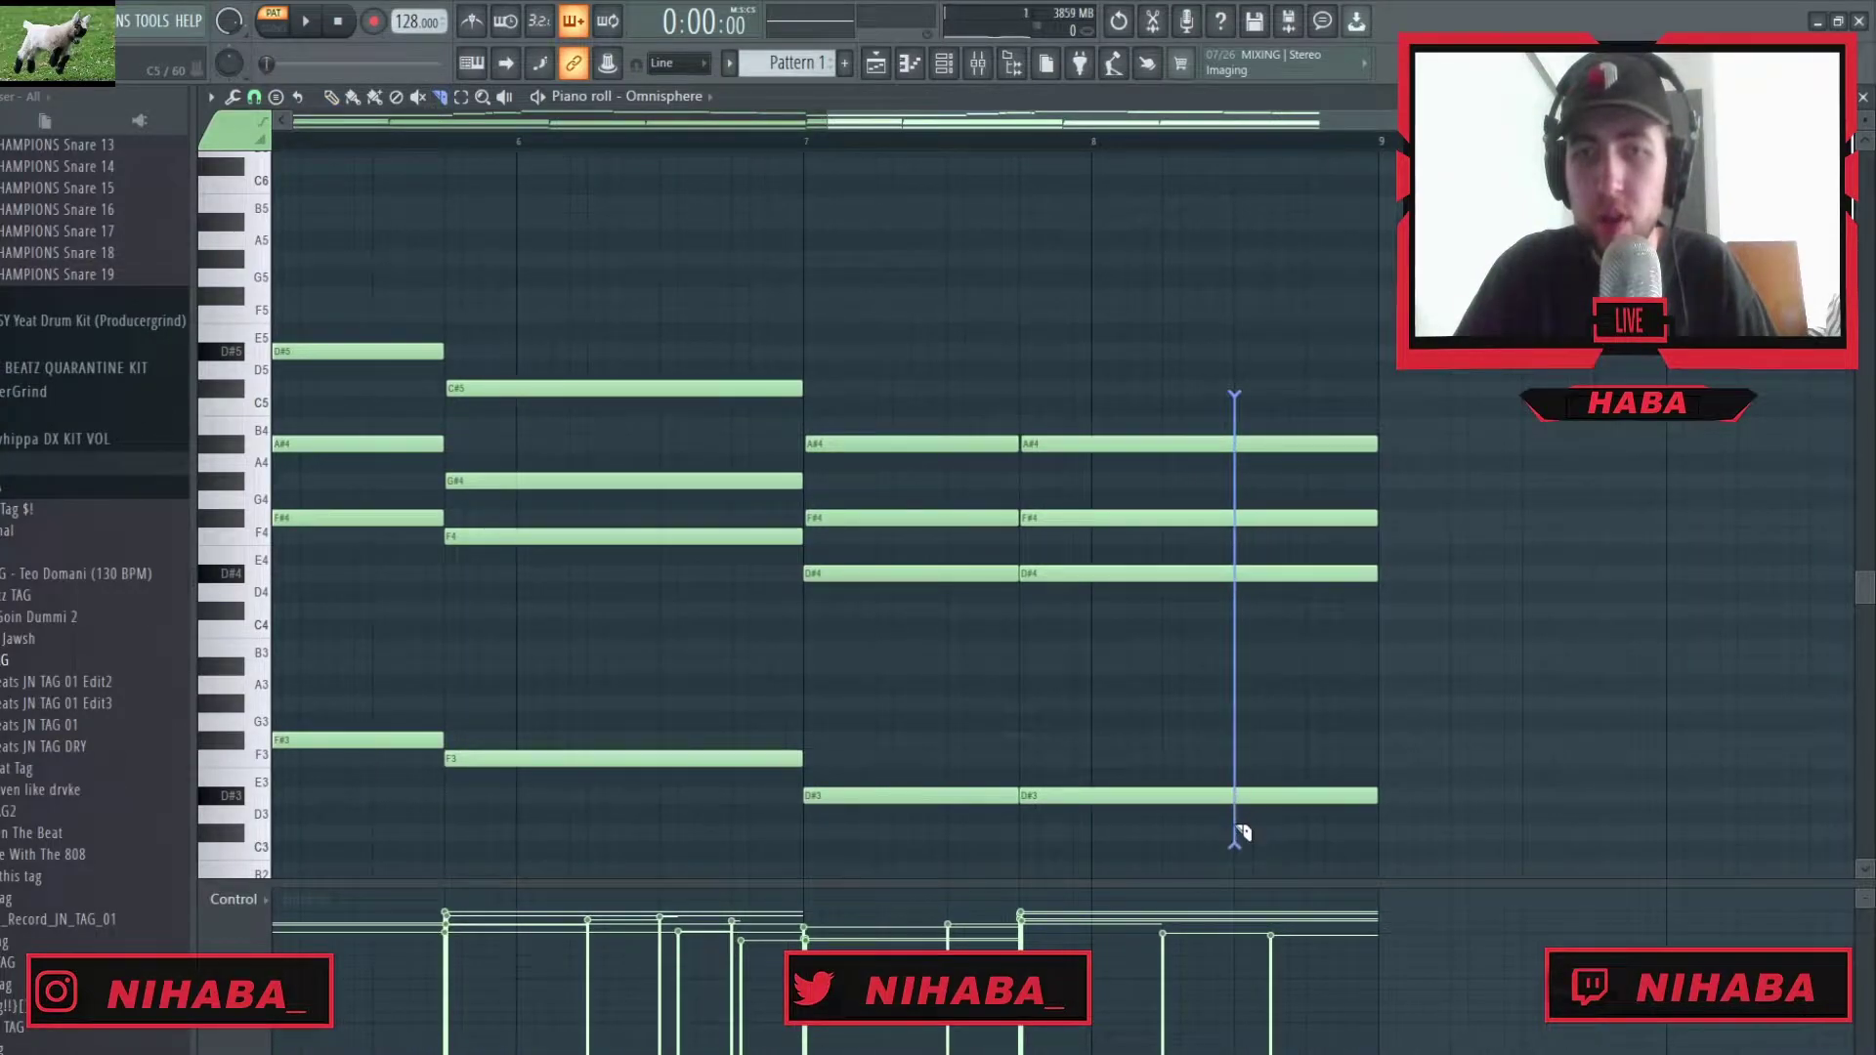
{"action": "key", "text": "shift+Down"}
{"action": "key", "text": "shift+Down"}
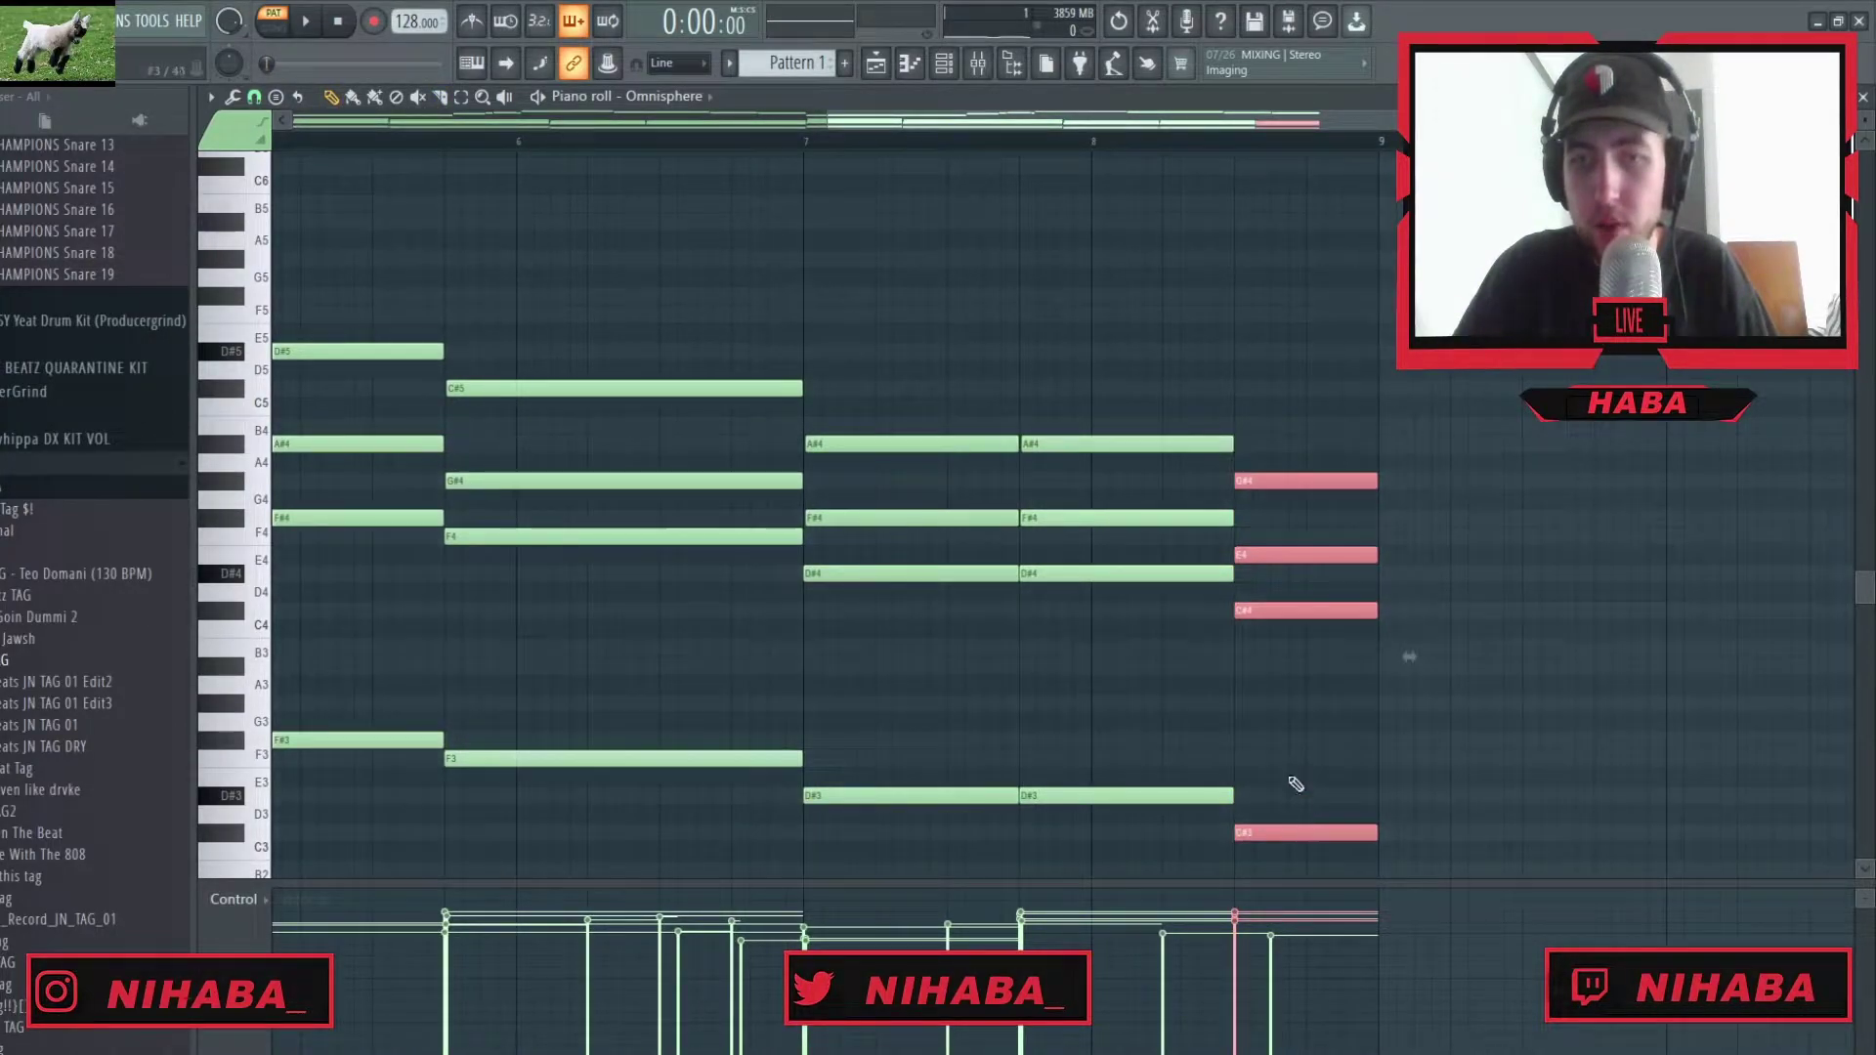
{"action": "left_click", "coordinate": [1291, 759]}
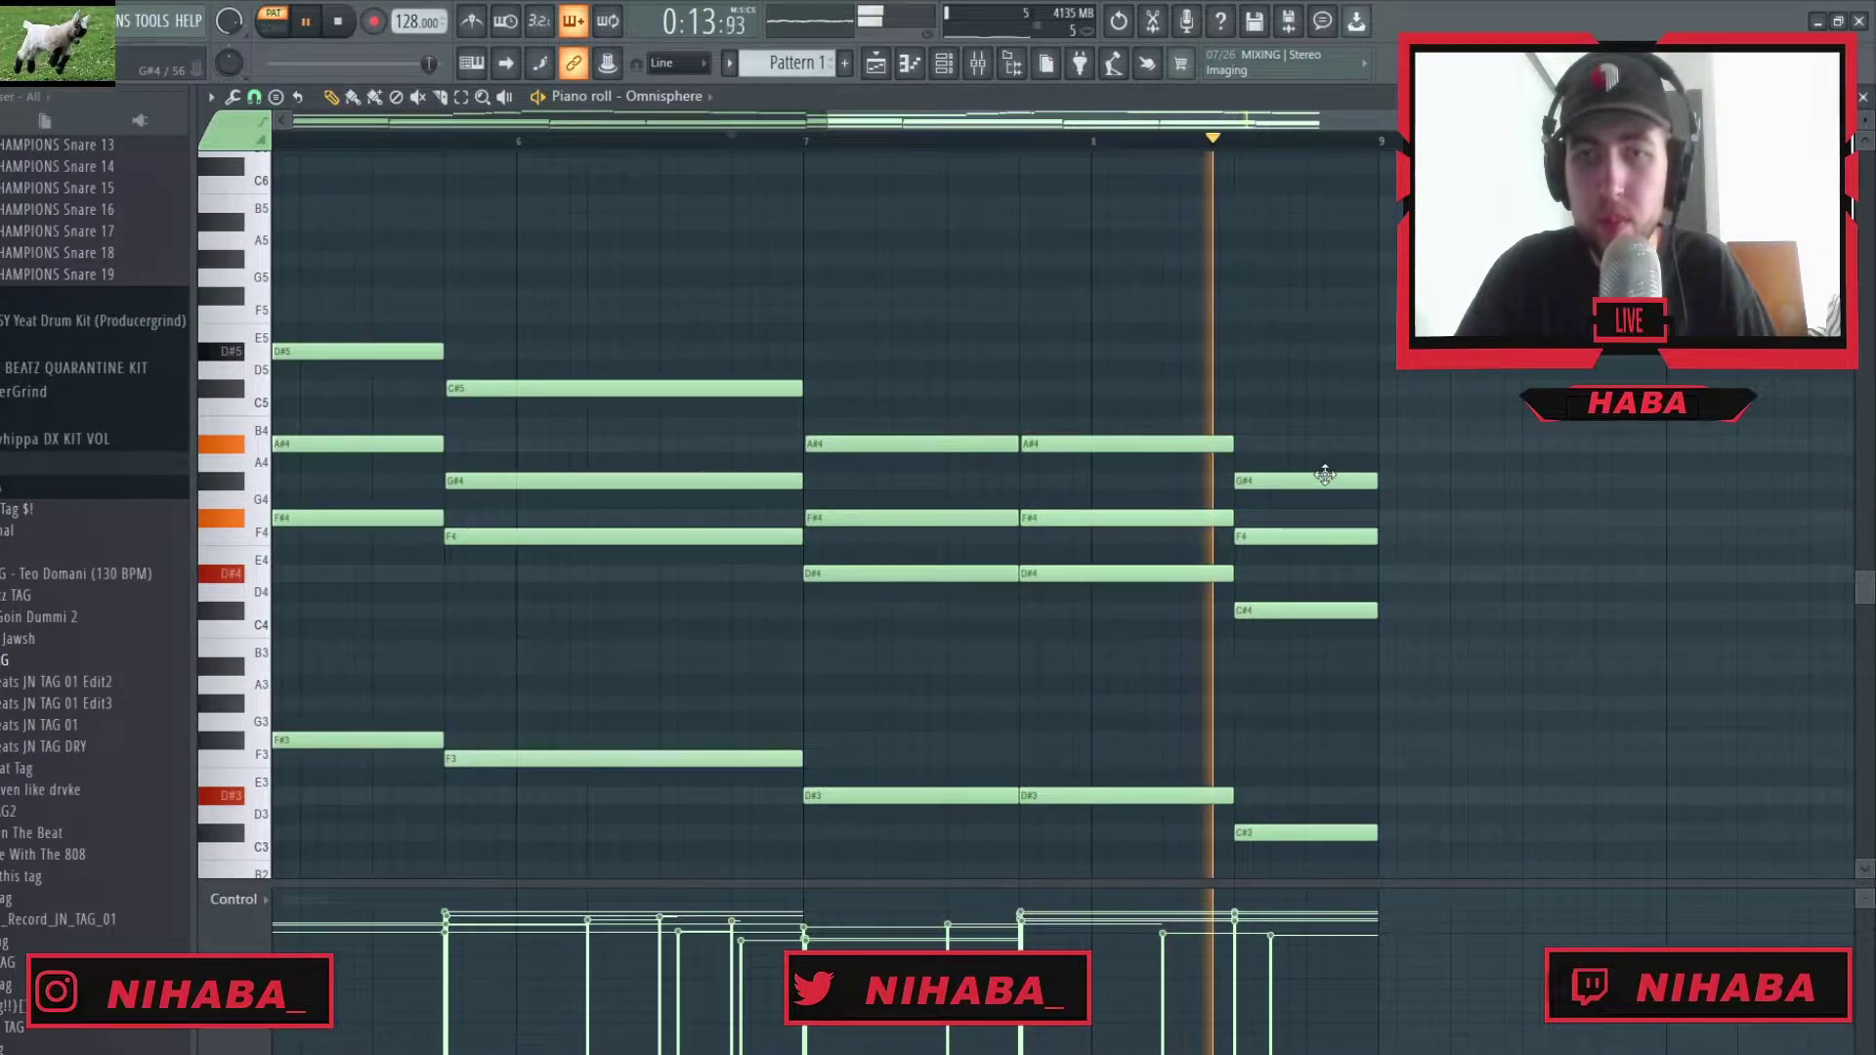
Try revoicing the short final chord in bar 8 as C#5, F4 and A#3 over an A#2 bass note
{"action": "scroll", "coordinate": [1278, 758], "scroll_direction": "down", "scroll_amount": 3}
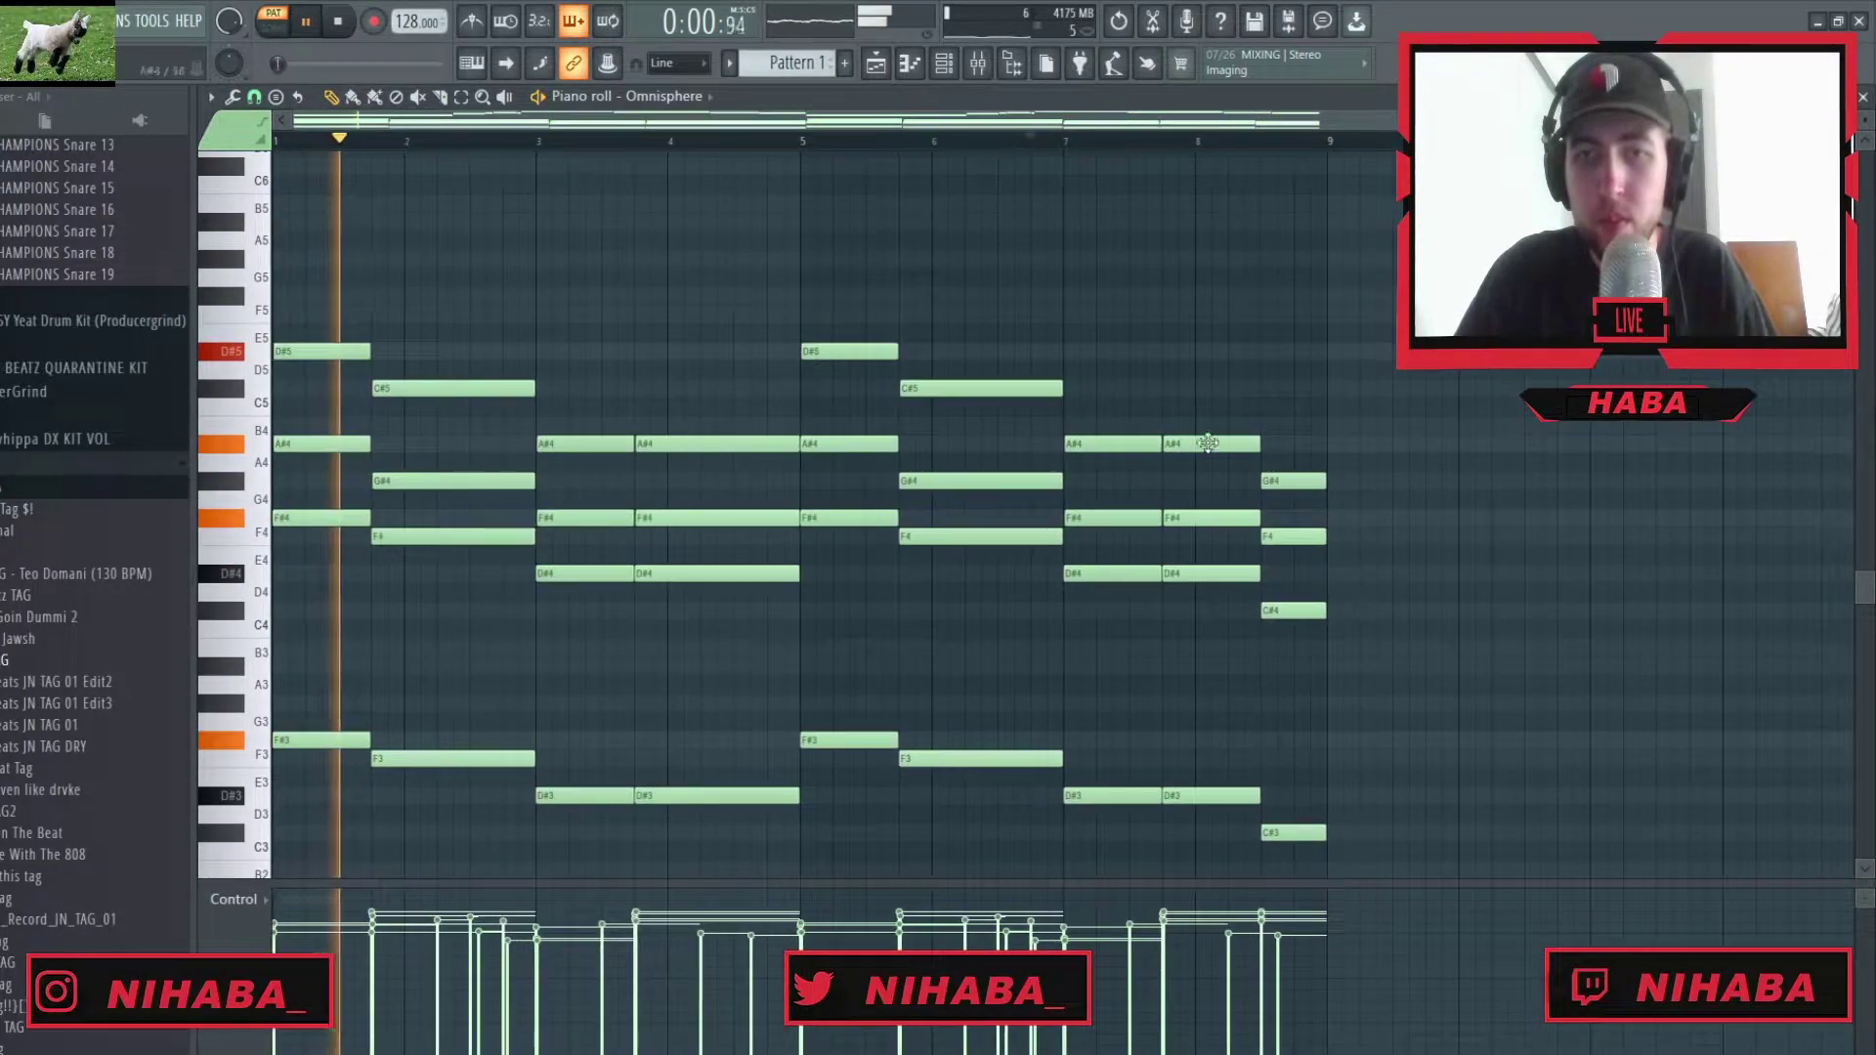
{"action": "left_click", "coordinate": [992, 141]}
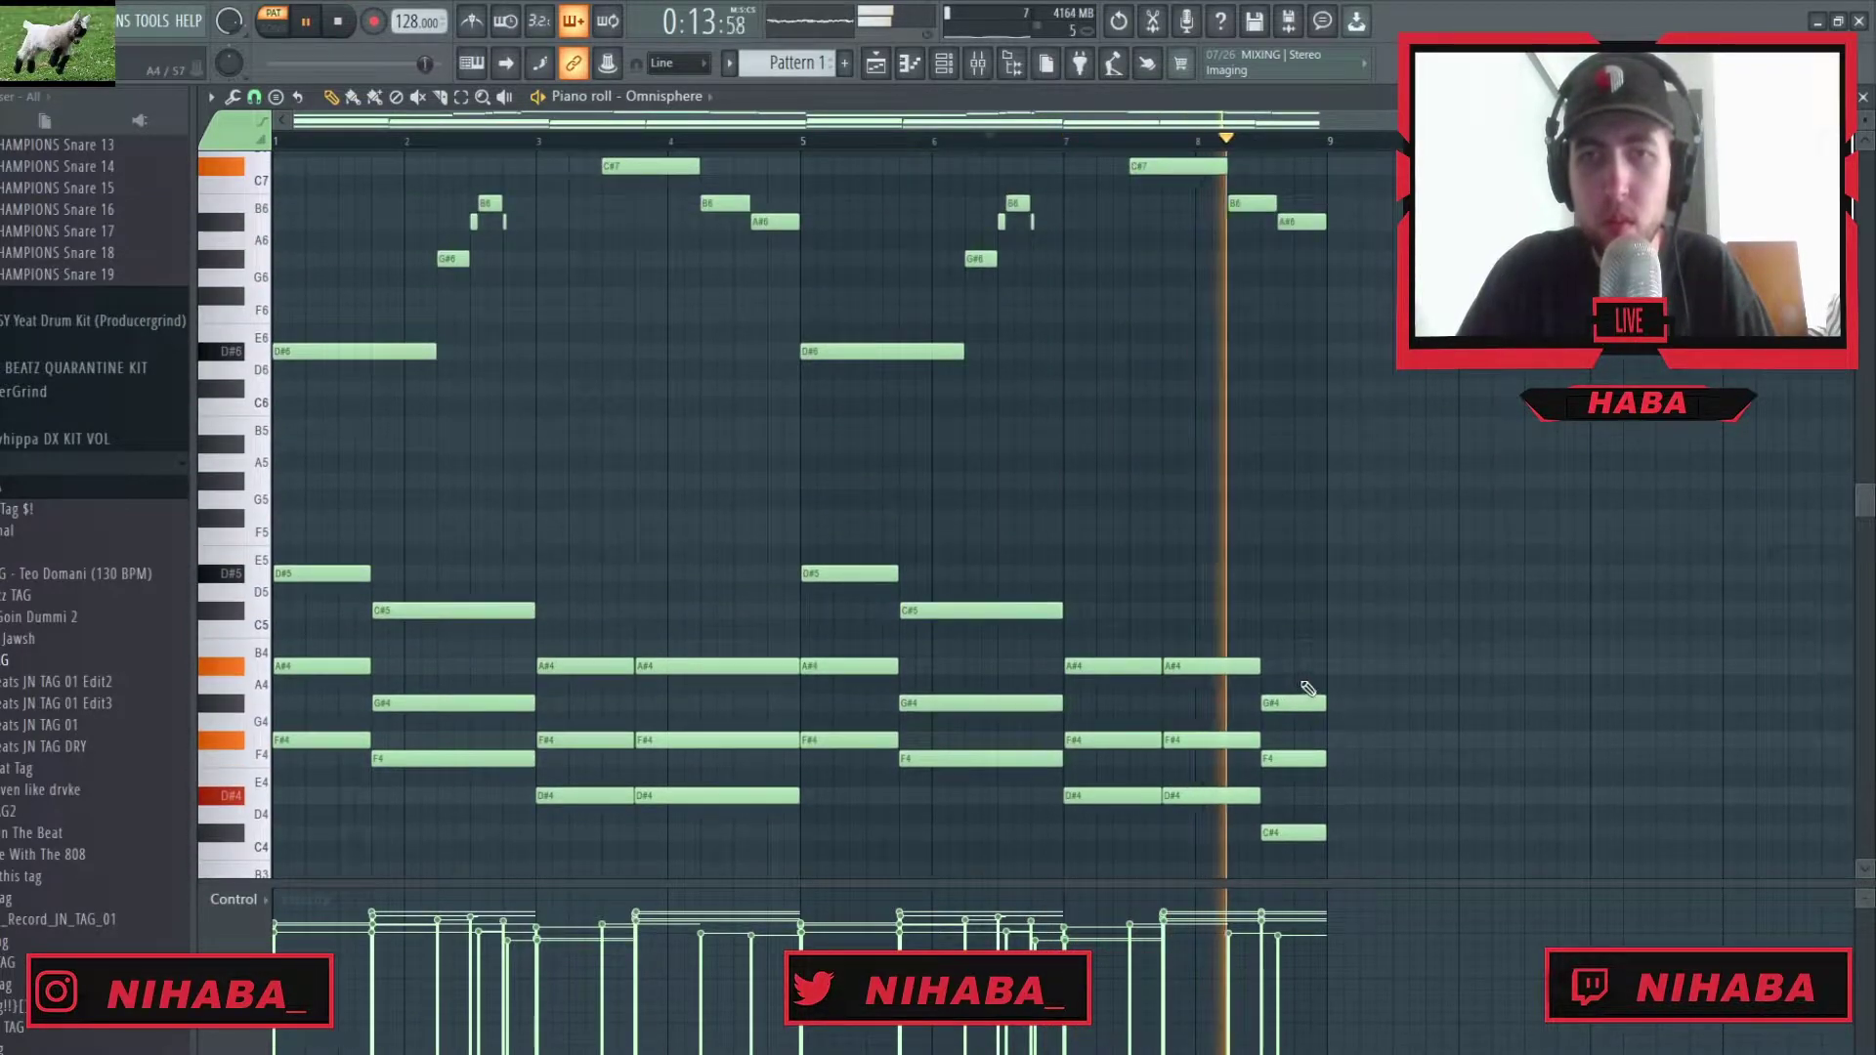
{"action": "scroll", "coordinate": [1307, 674], "scroll_direction": "down", "scroll_amount": 3}
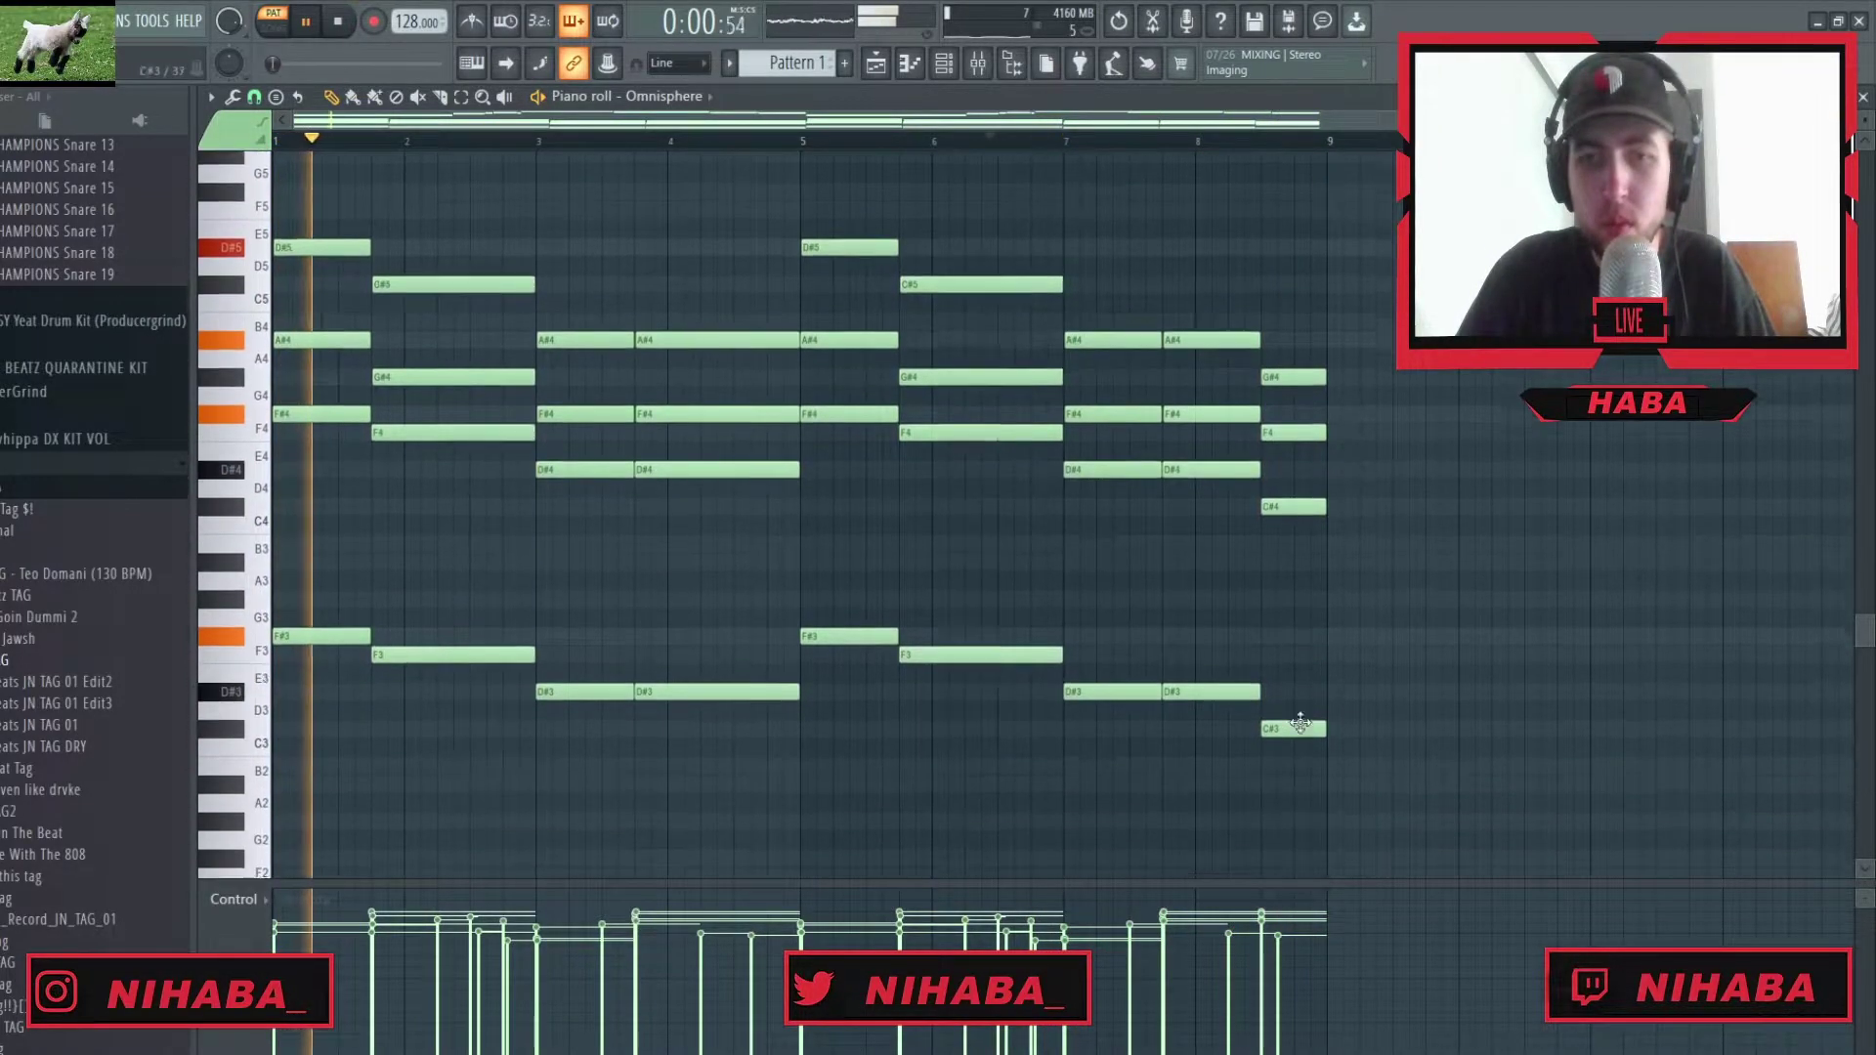
{"action": "key", "text": "space"}
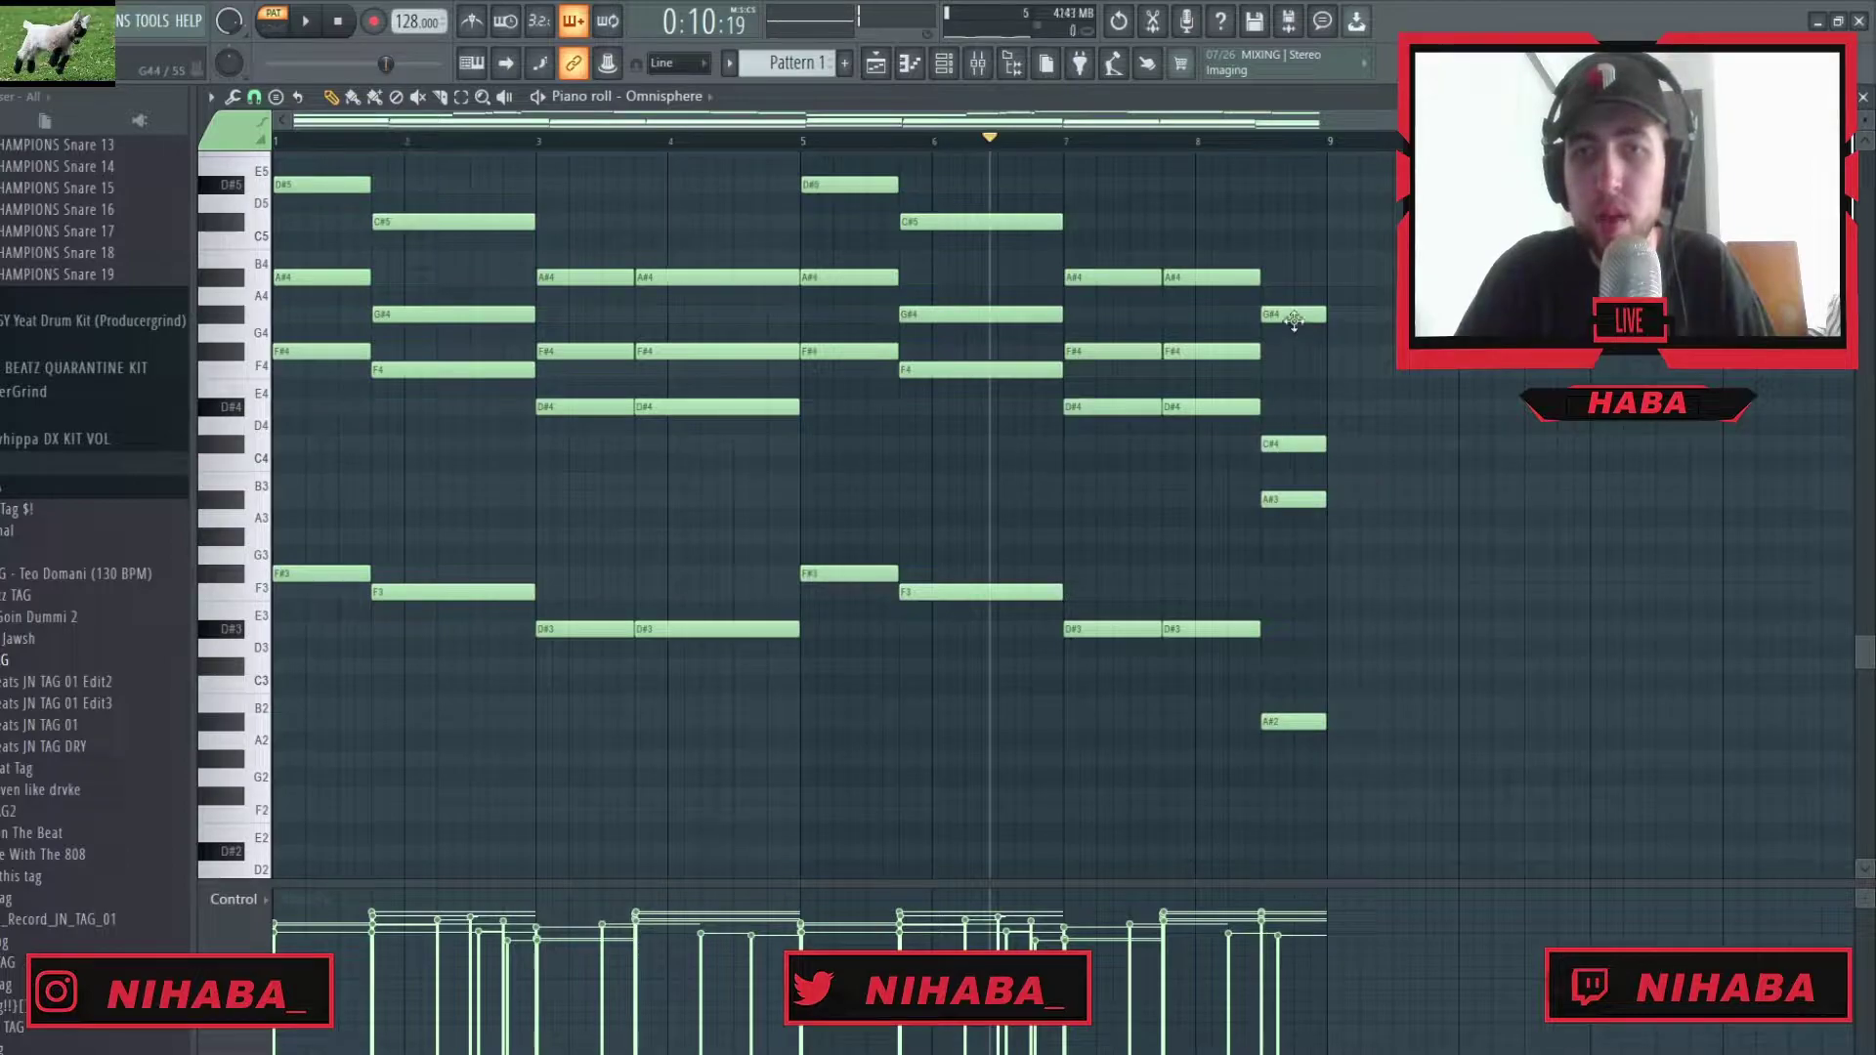
{"action": "left_click", "coordinate": [1290, 445]}
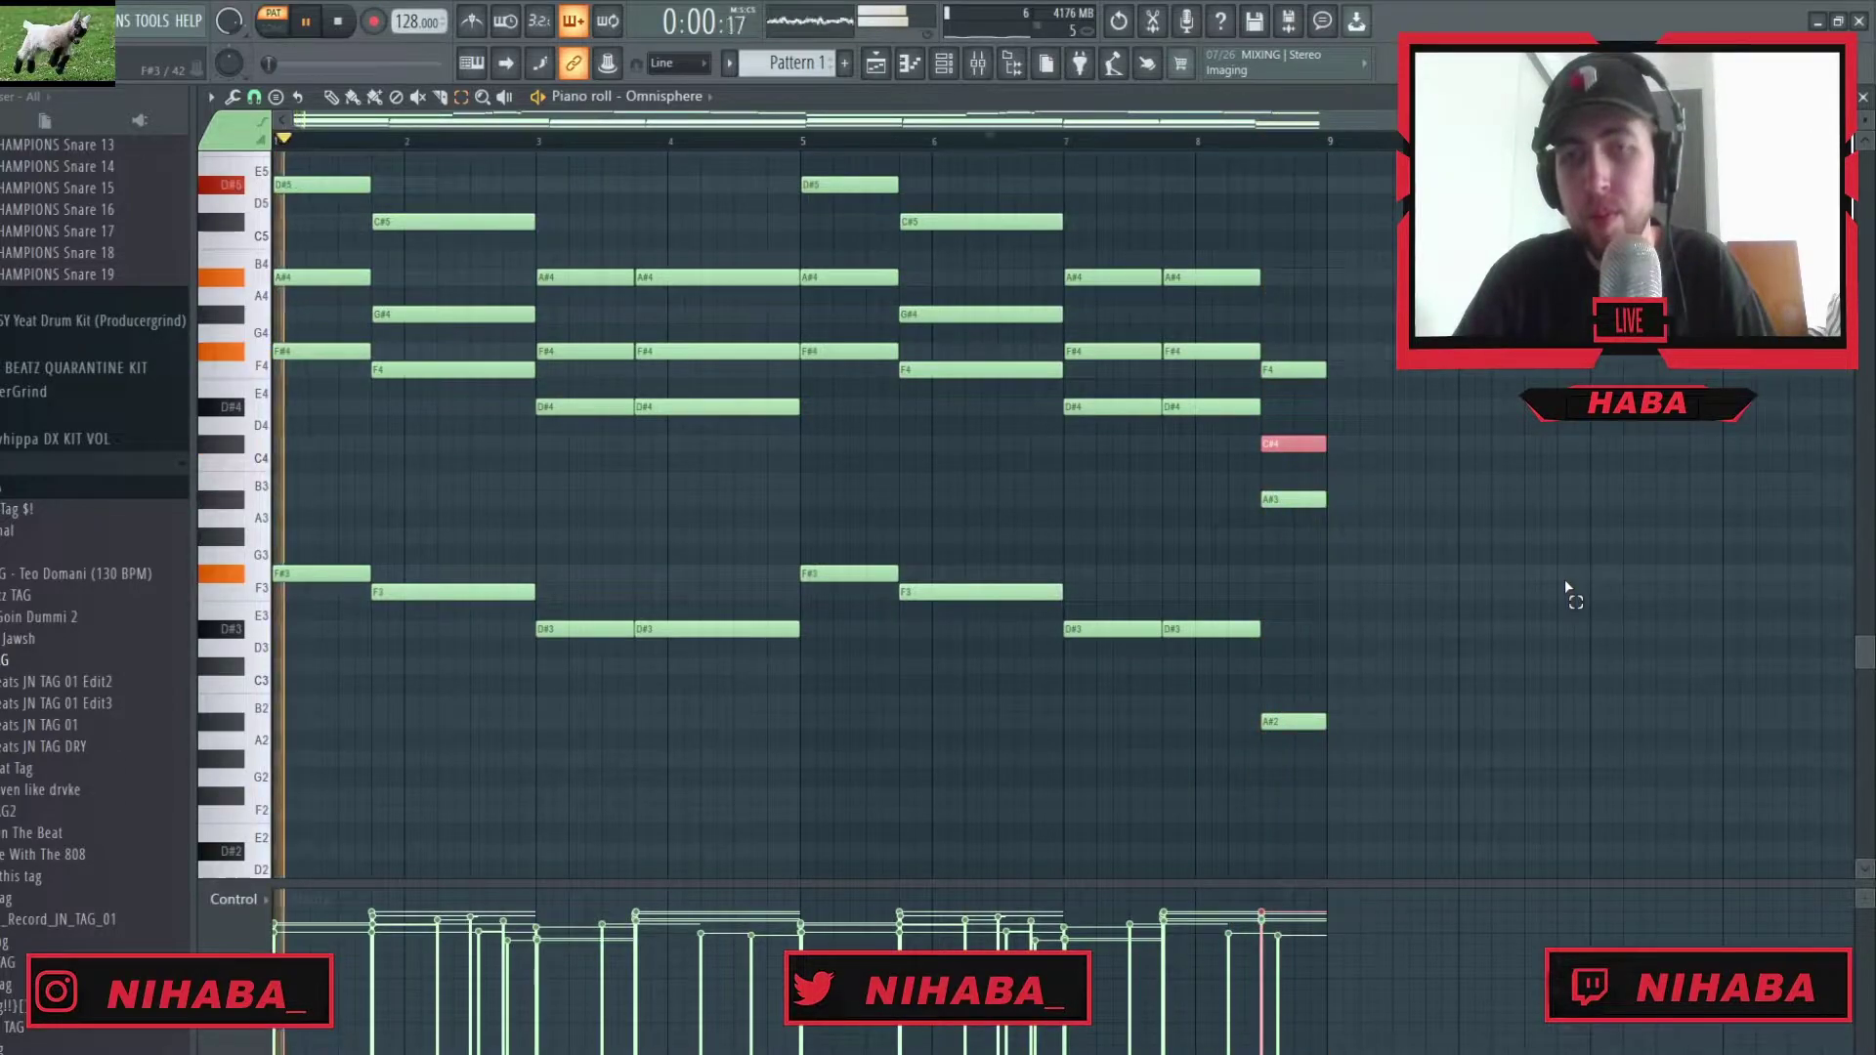
{"action": "key", "text": "ctrl+Up"}
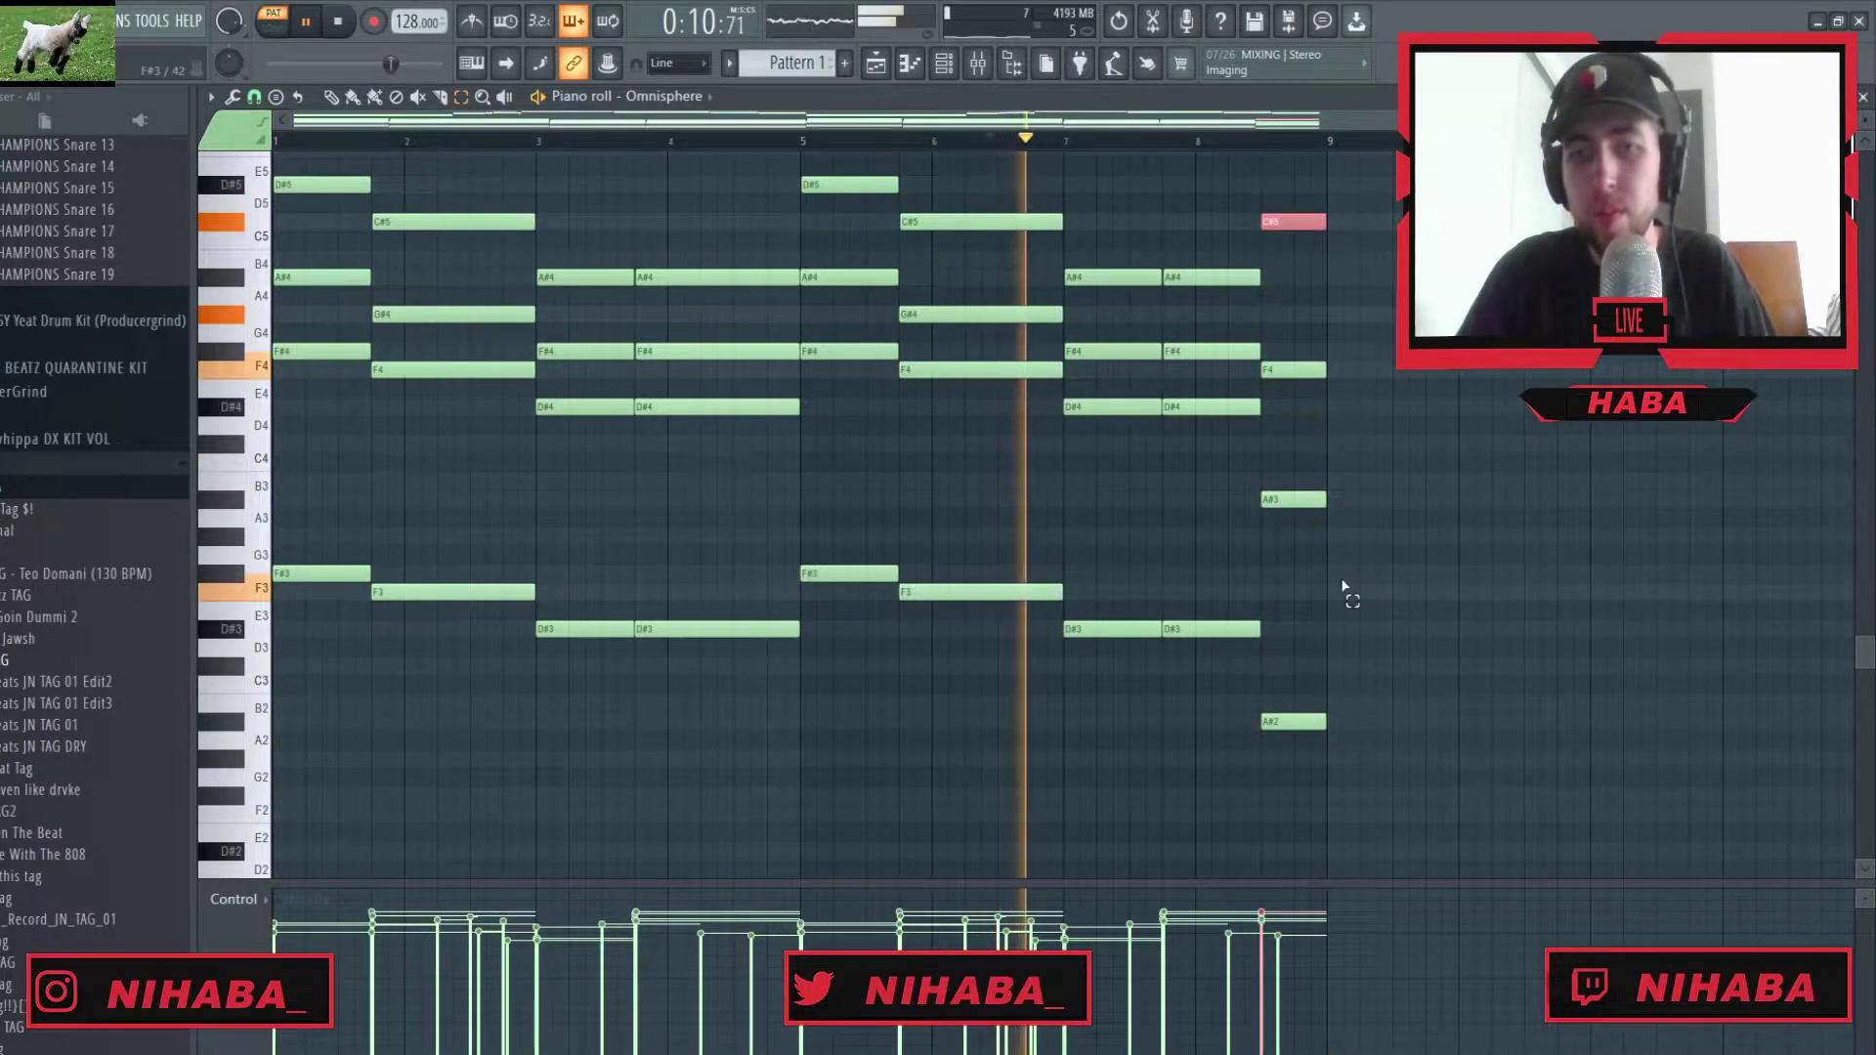
{"action": "left_click", "coordinate": [1292, 675]}
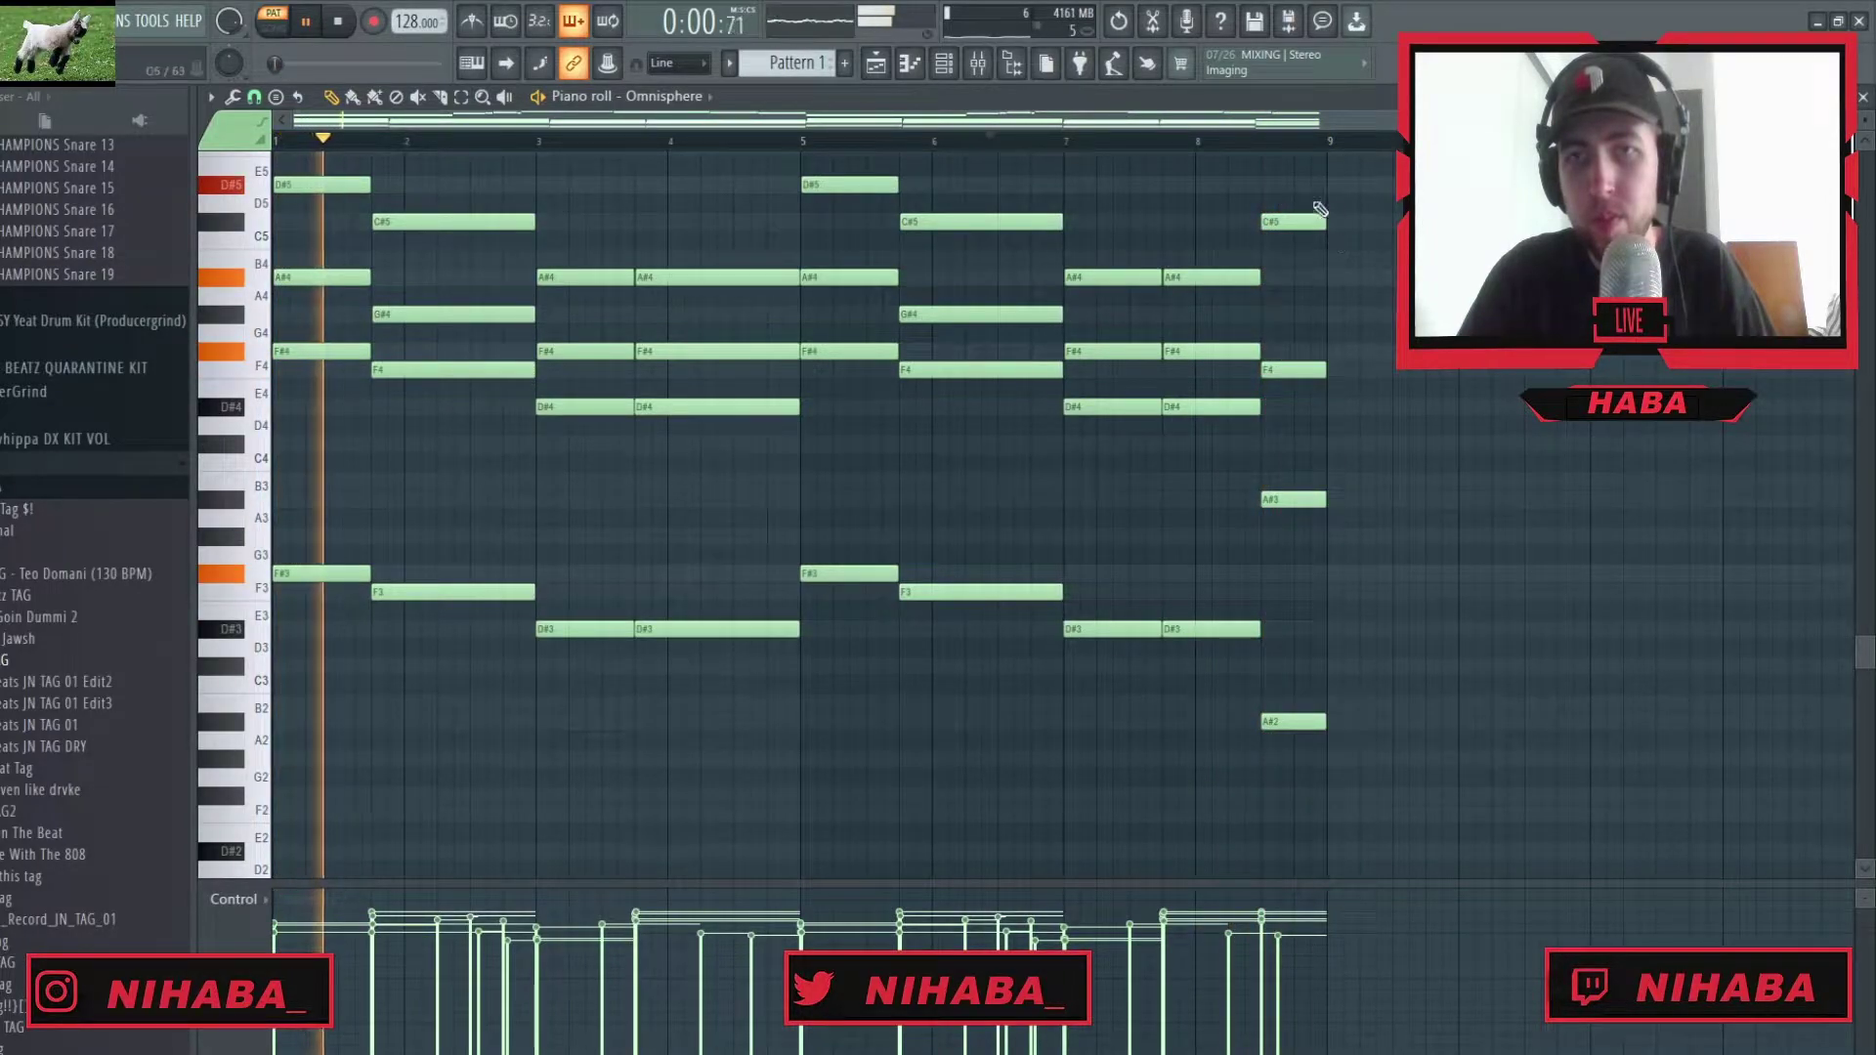
Remove the short final chord and restore the preceding D#4, F#4, A#4 chord and D#3 bass to the end of bar 8
{"action": "key", "text": "space"}
{"action": "left_click_drag", "start_coordinate": [1262, 197], "coordinate": [1189, 742]}
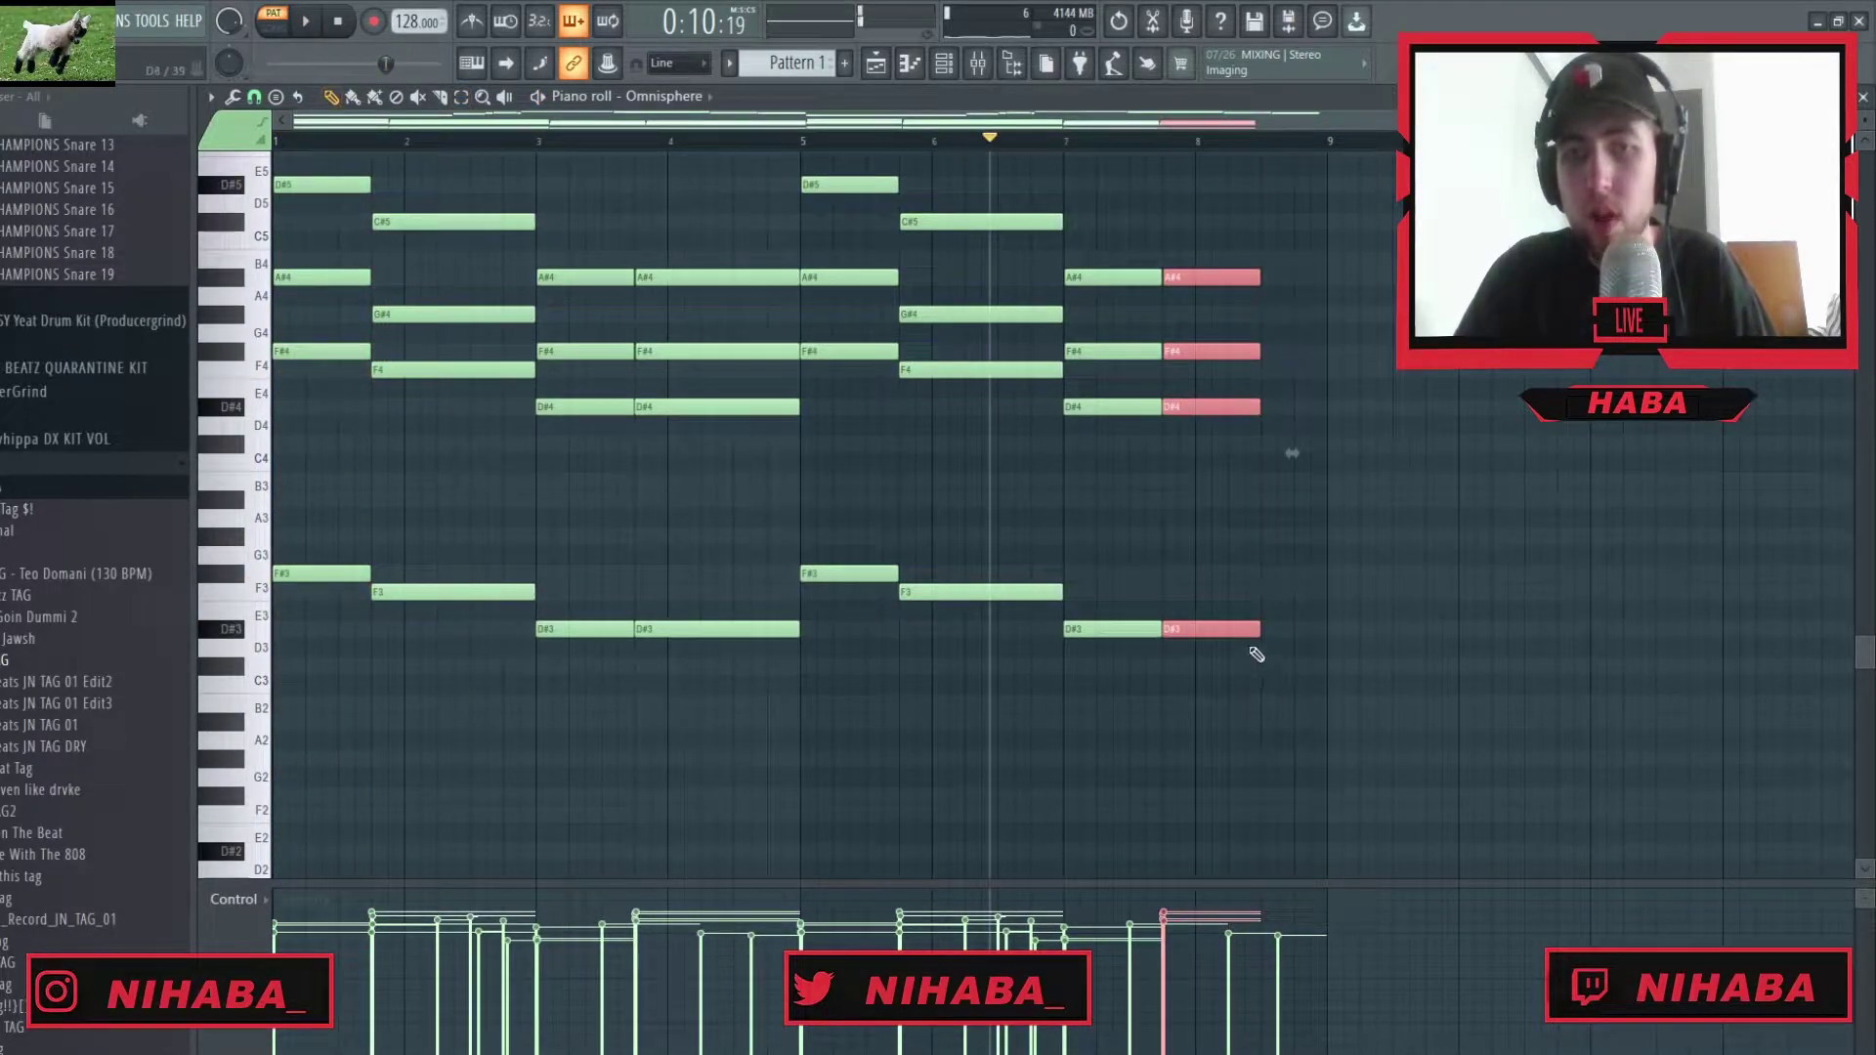
{"action": "left_click", "coordinate": [1257, 737]}
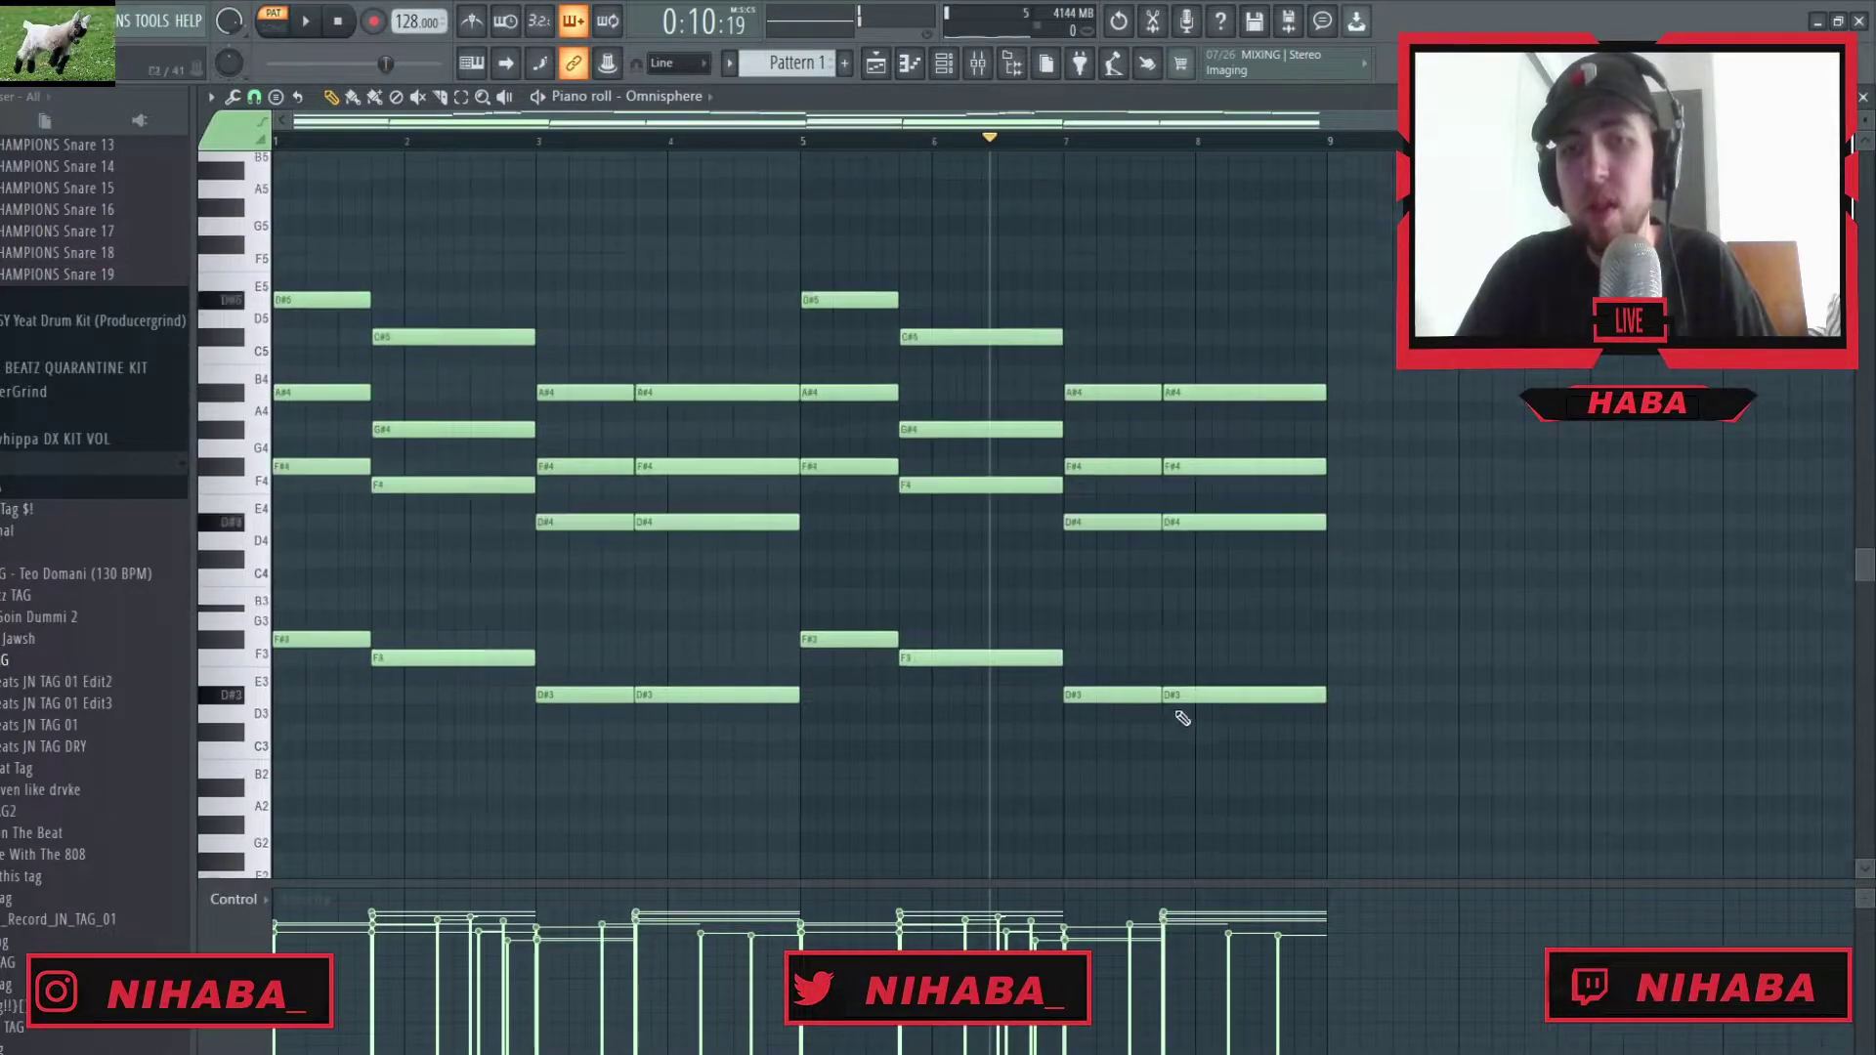
Start a rising counter-melody in bar 5 with B5, C#6 and F#6 notes of equal length
{"action": "scroll", "coordinate": [1185, 716], "scroll_direction": "up", "scroll_amount": 9}
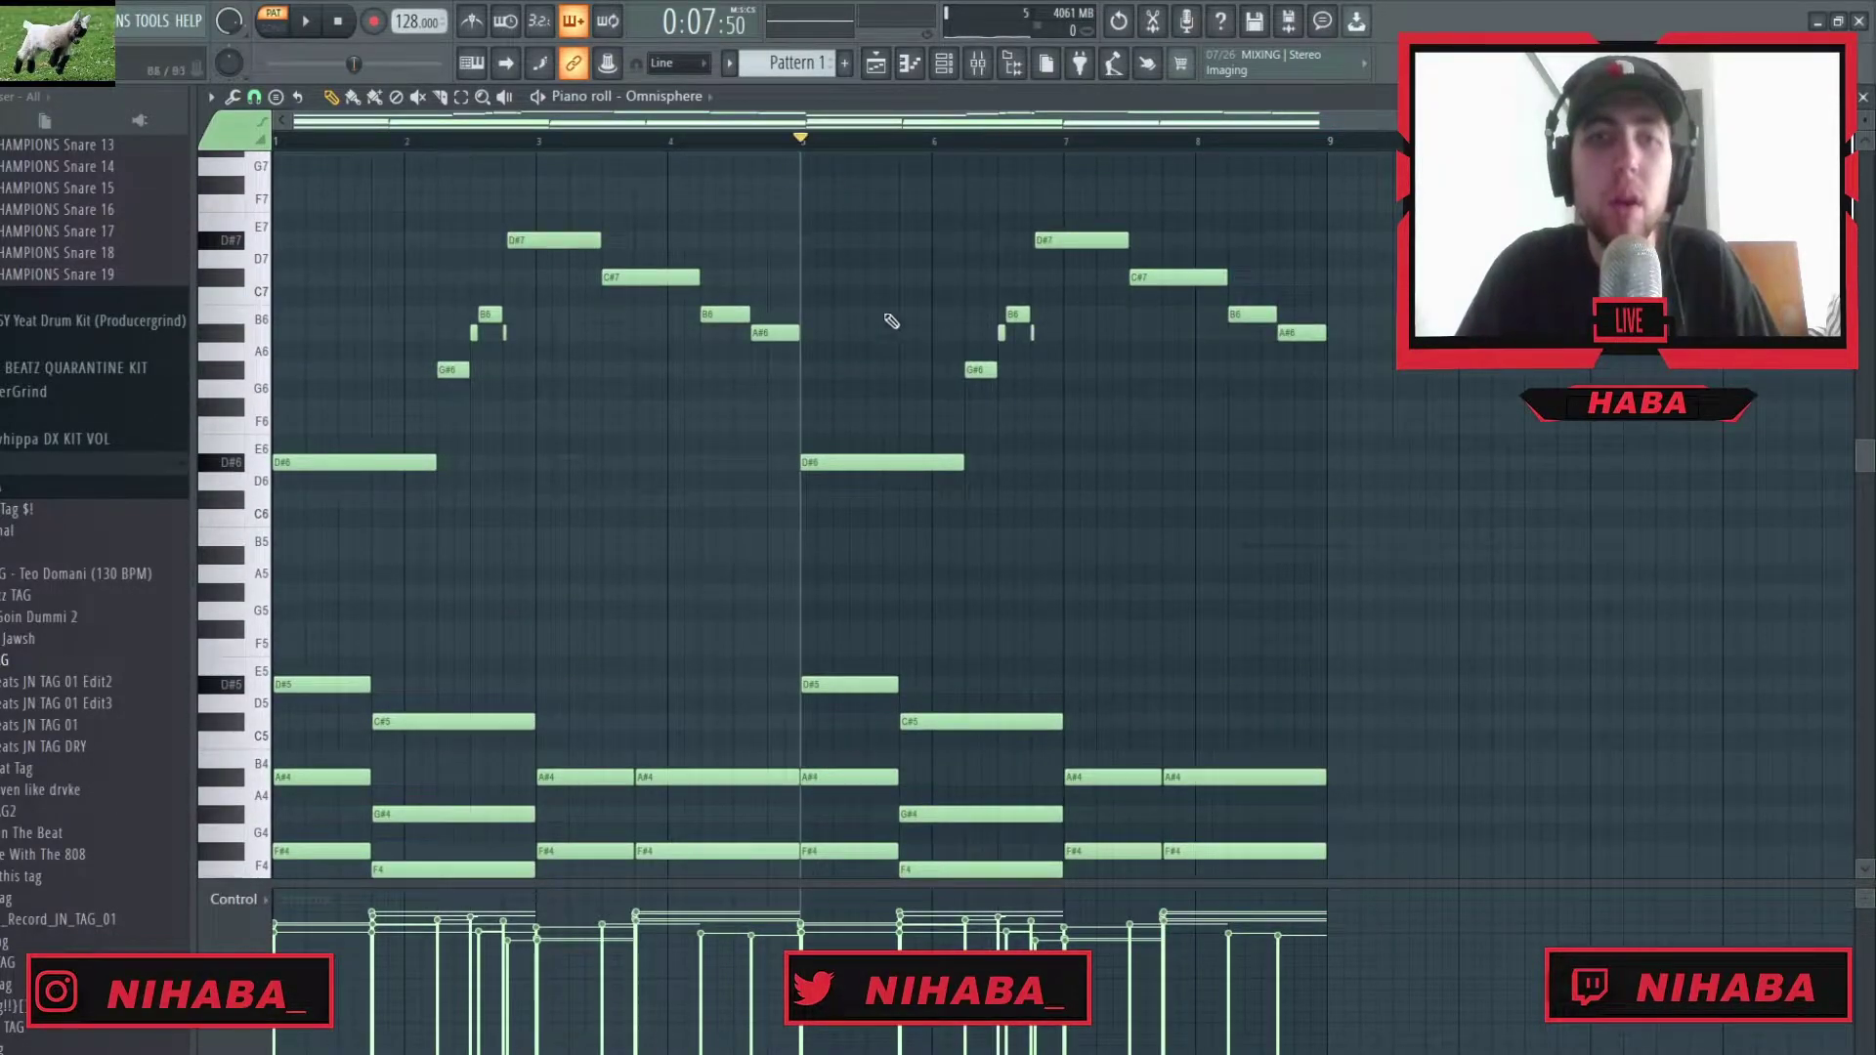
{"action": "scroll", "coordinate": [884, 410], "scroll_direction": "up", "scroll_amount": 4}
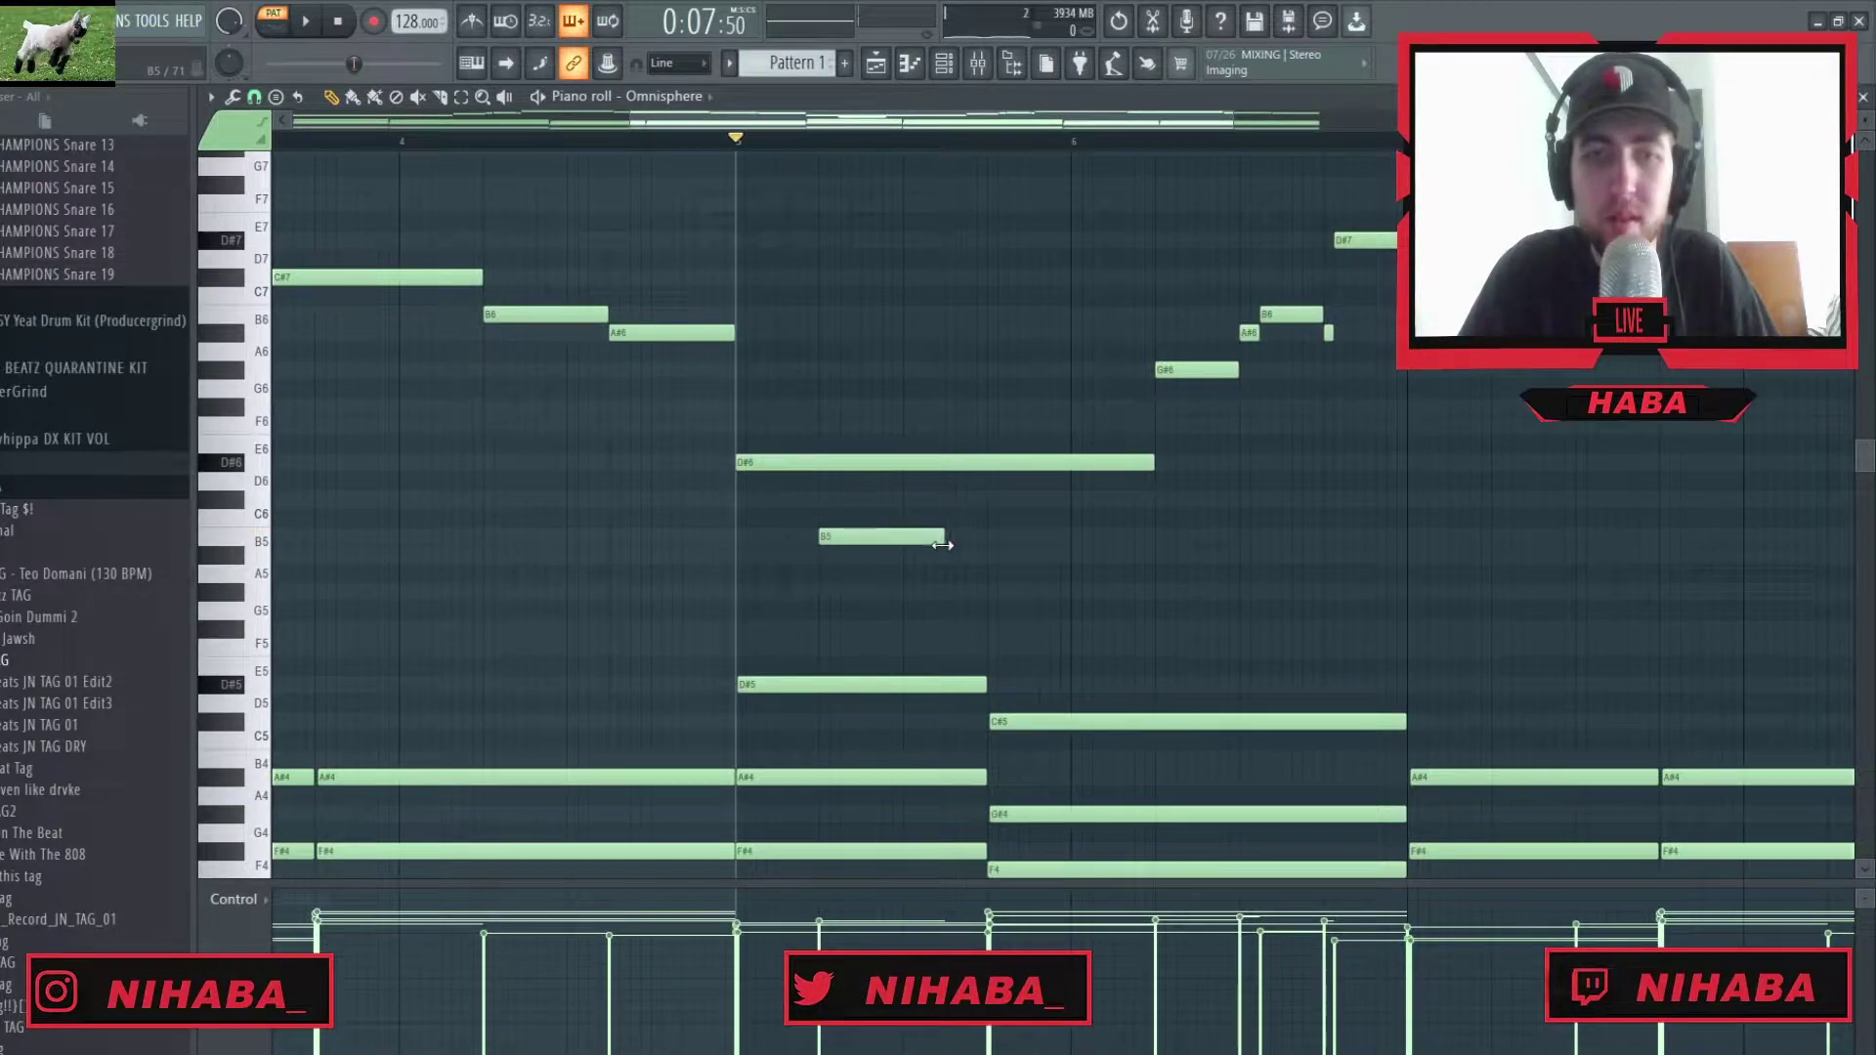
{"action": "left_click", "coordinate": [948, 500]}
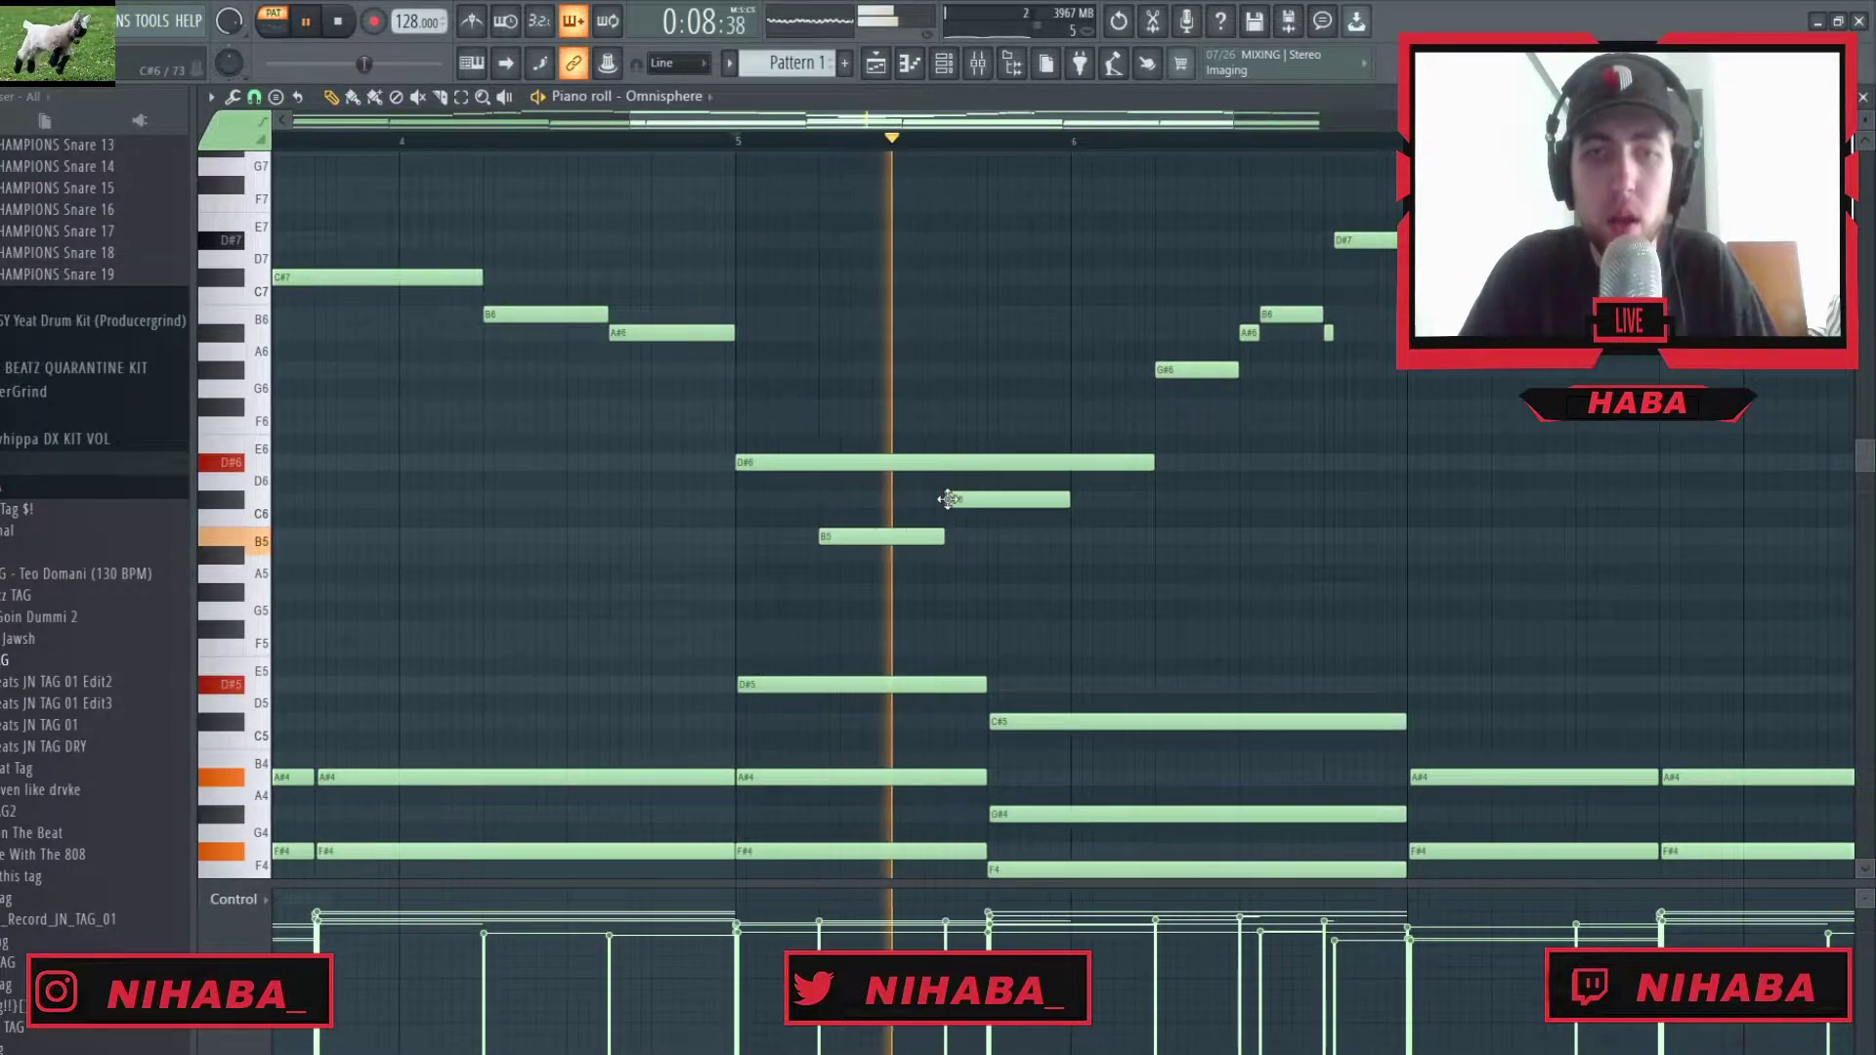
{"action": "left_click", "coordinate": [1006, 405]}
{"action": "key", "text": "space"}
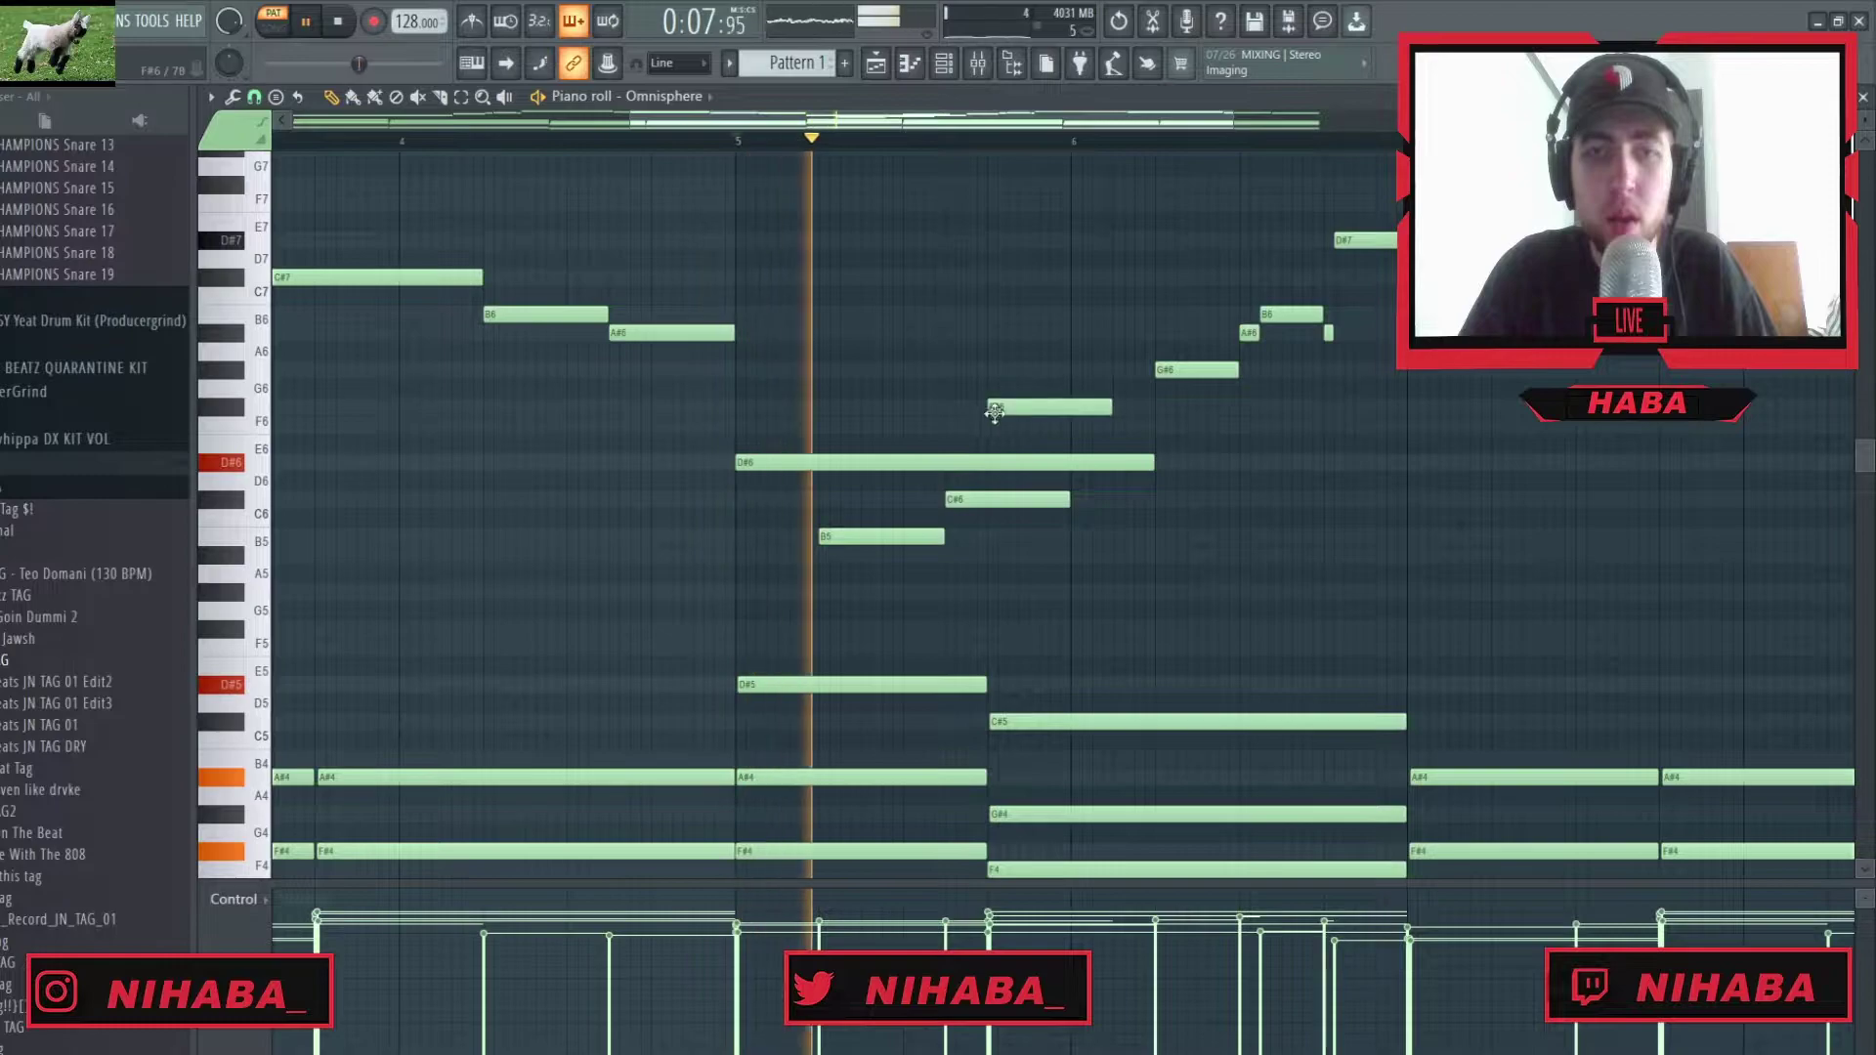
Continue the counter-melody in bar 6 with B6, B7, G#7 and D#8 notes of the same length
{"action": "left_click", "coordinate": [1075, 518]}
{"action": "key", "text": "space"}
{"action": "key", "text": "space"}
{"action": "scroll", "coordinate": [1143, 430], "scroll_direction": "up", "scroll_amount": 4}
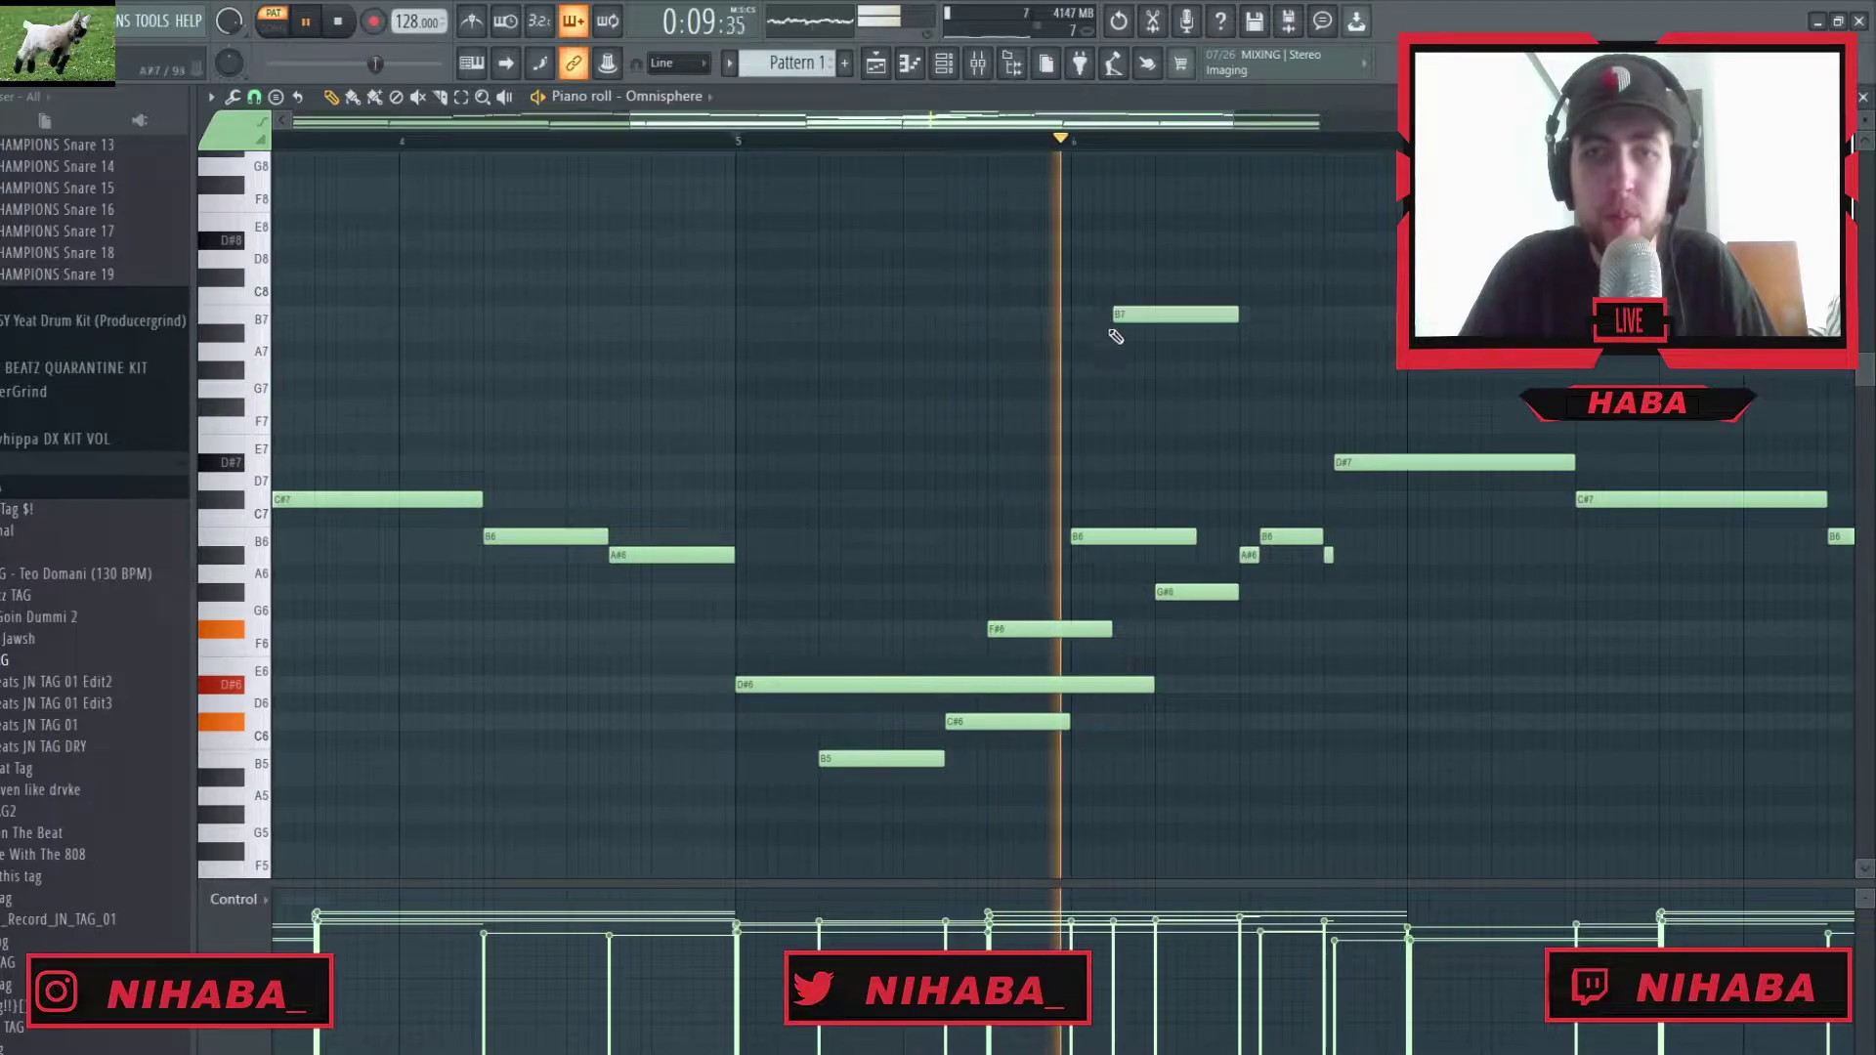
{"action": "left_click", "coordinate": [1168, 333]}
{"action": "key", "text": "space"}
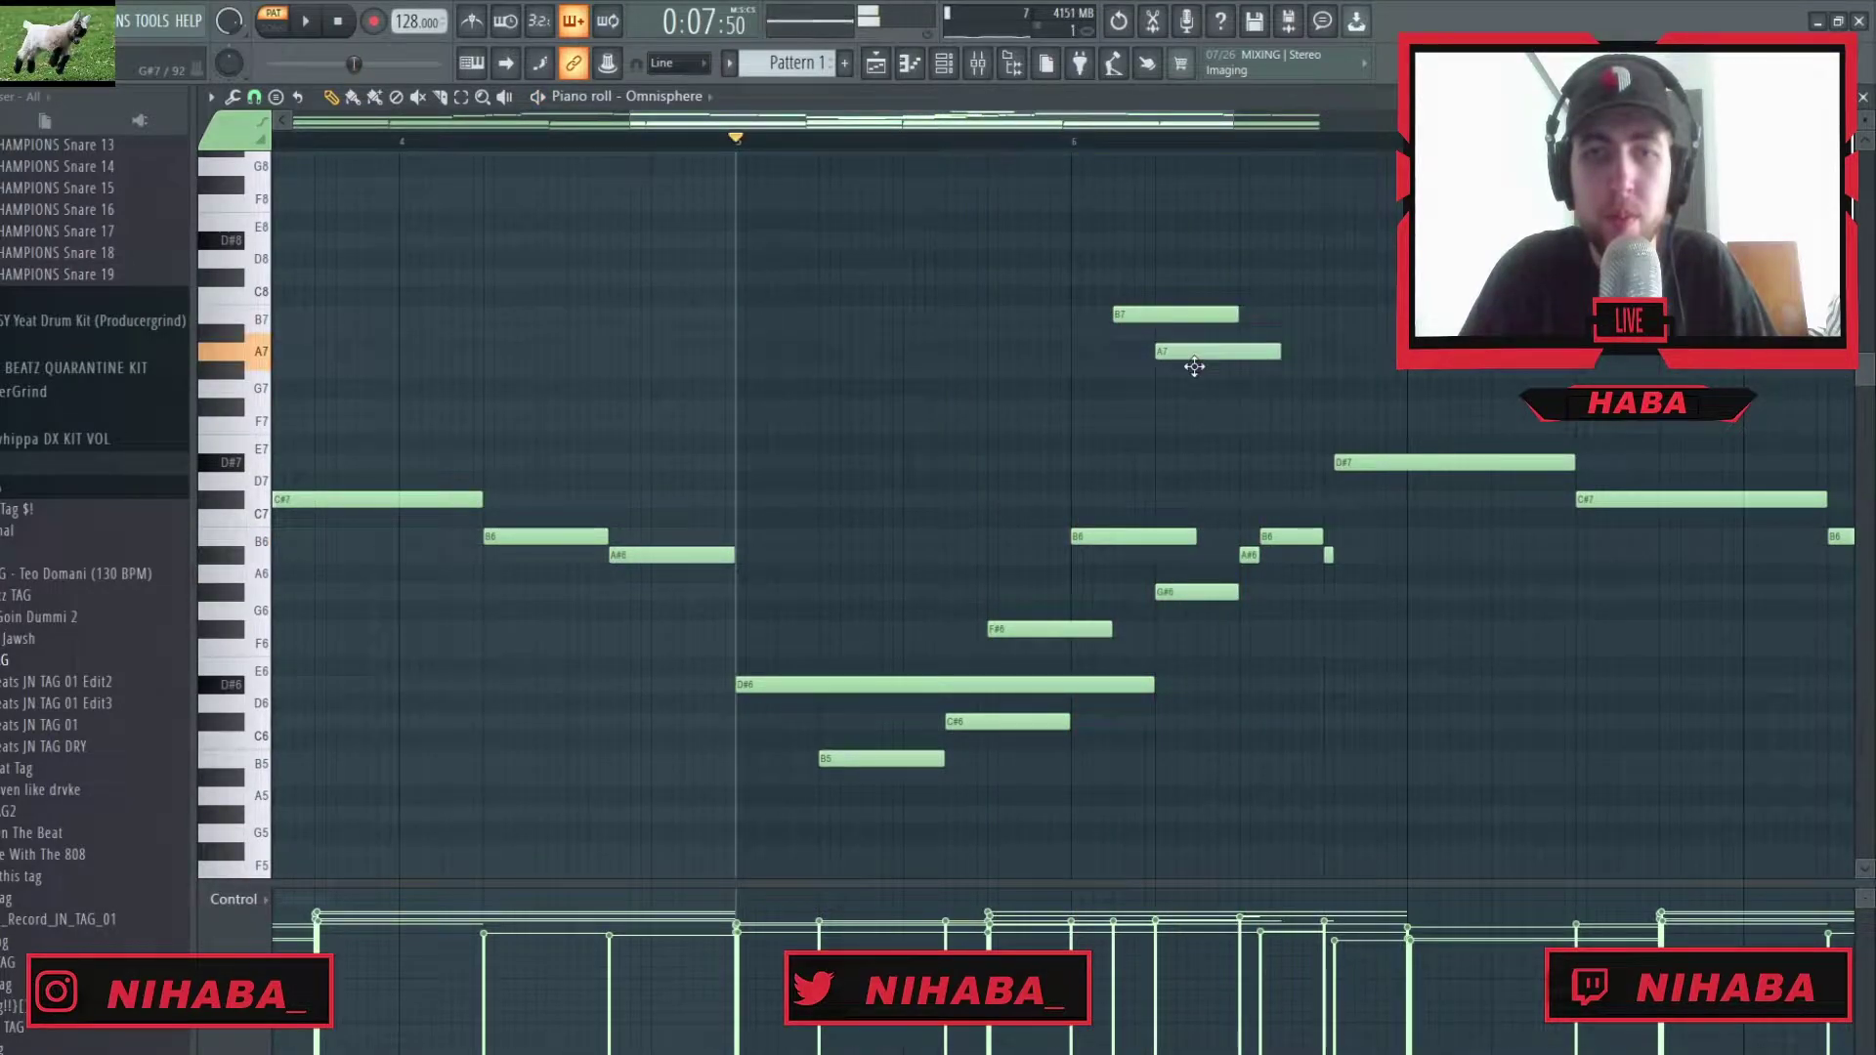
{"action": "key", "text": "space"}
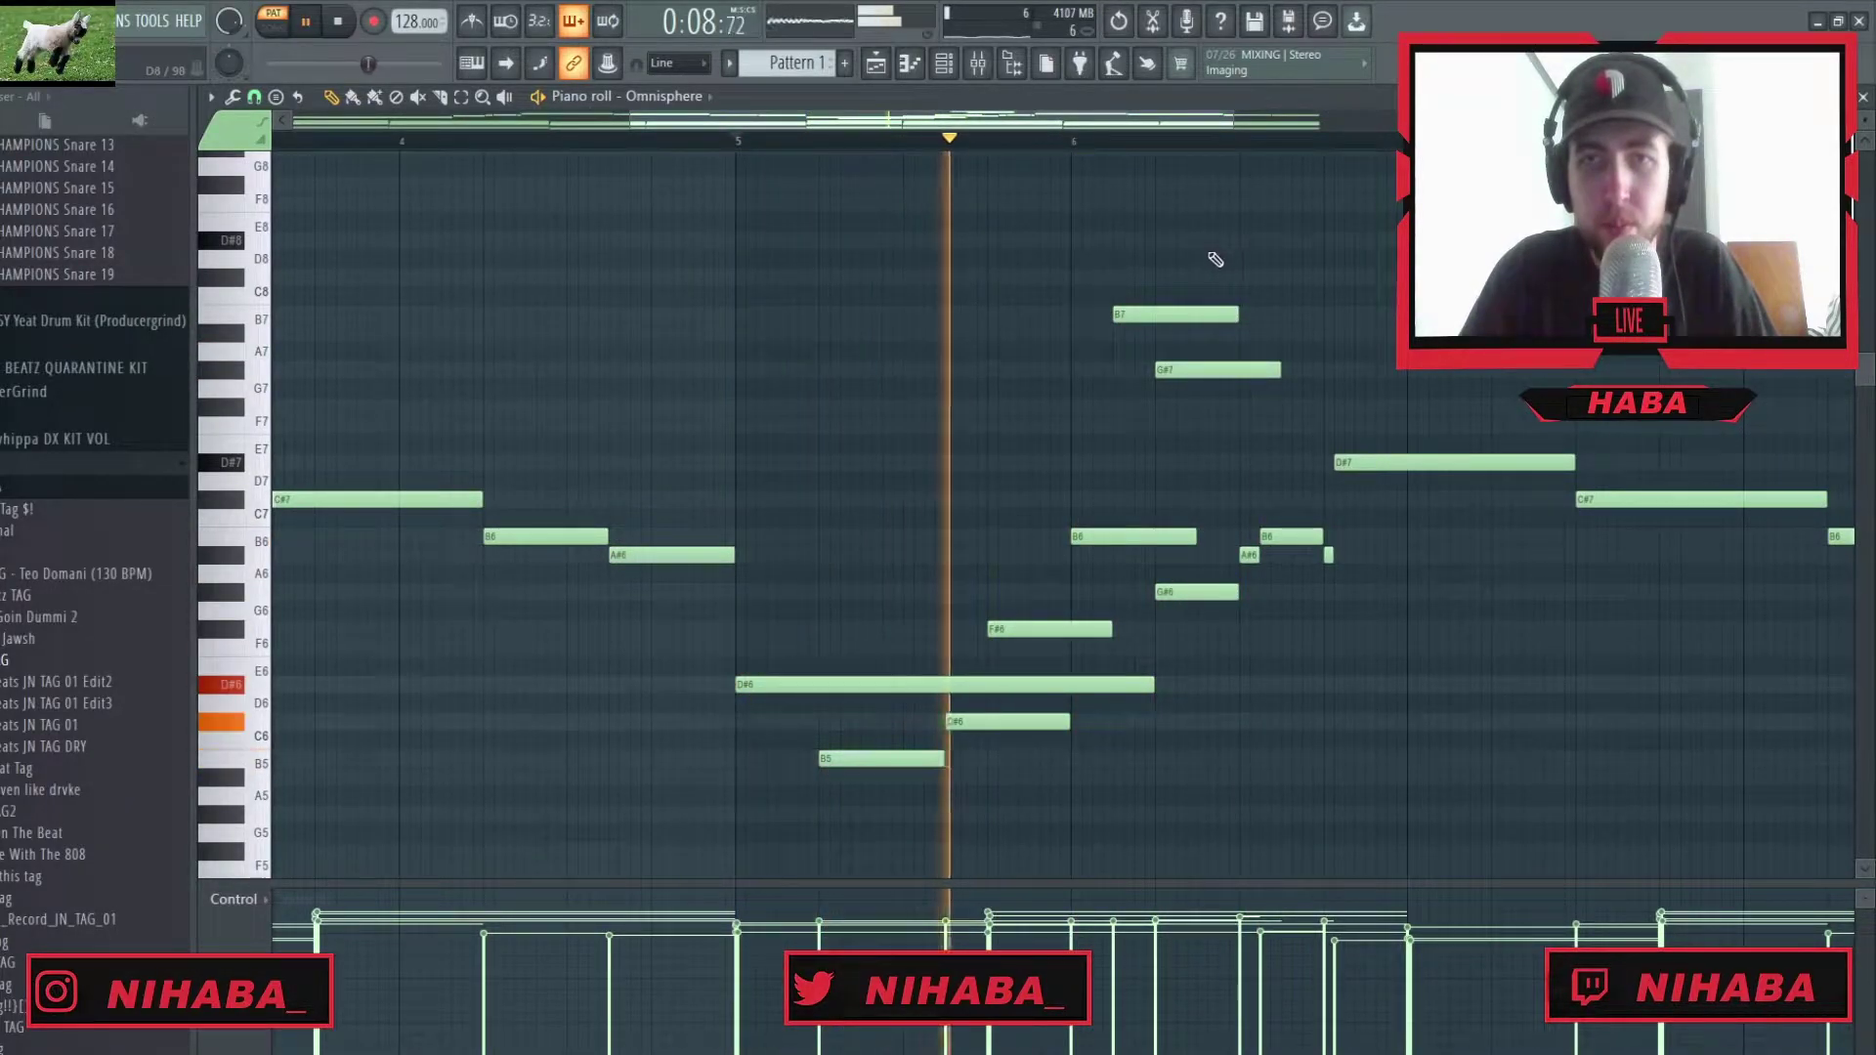
{"action": "left_click", "coordinate": [1250, 240]}
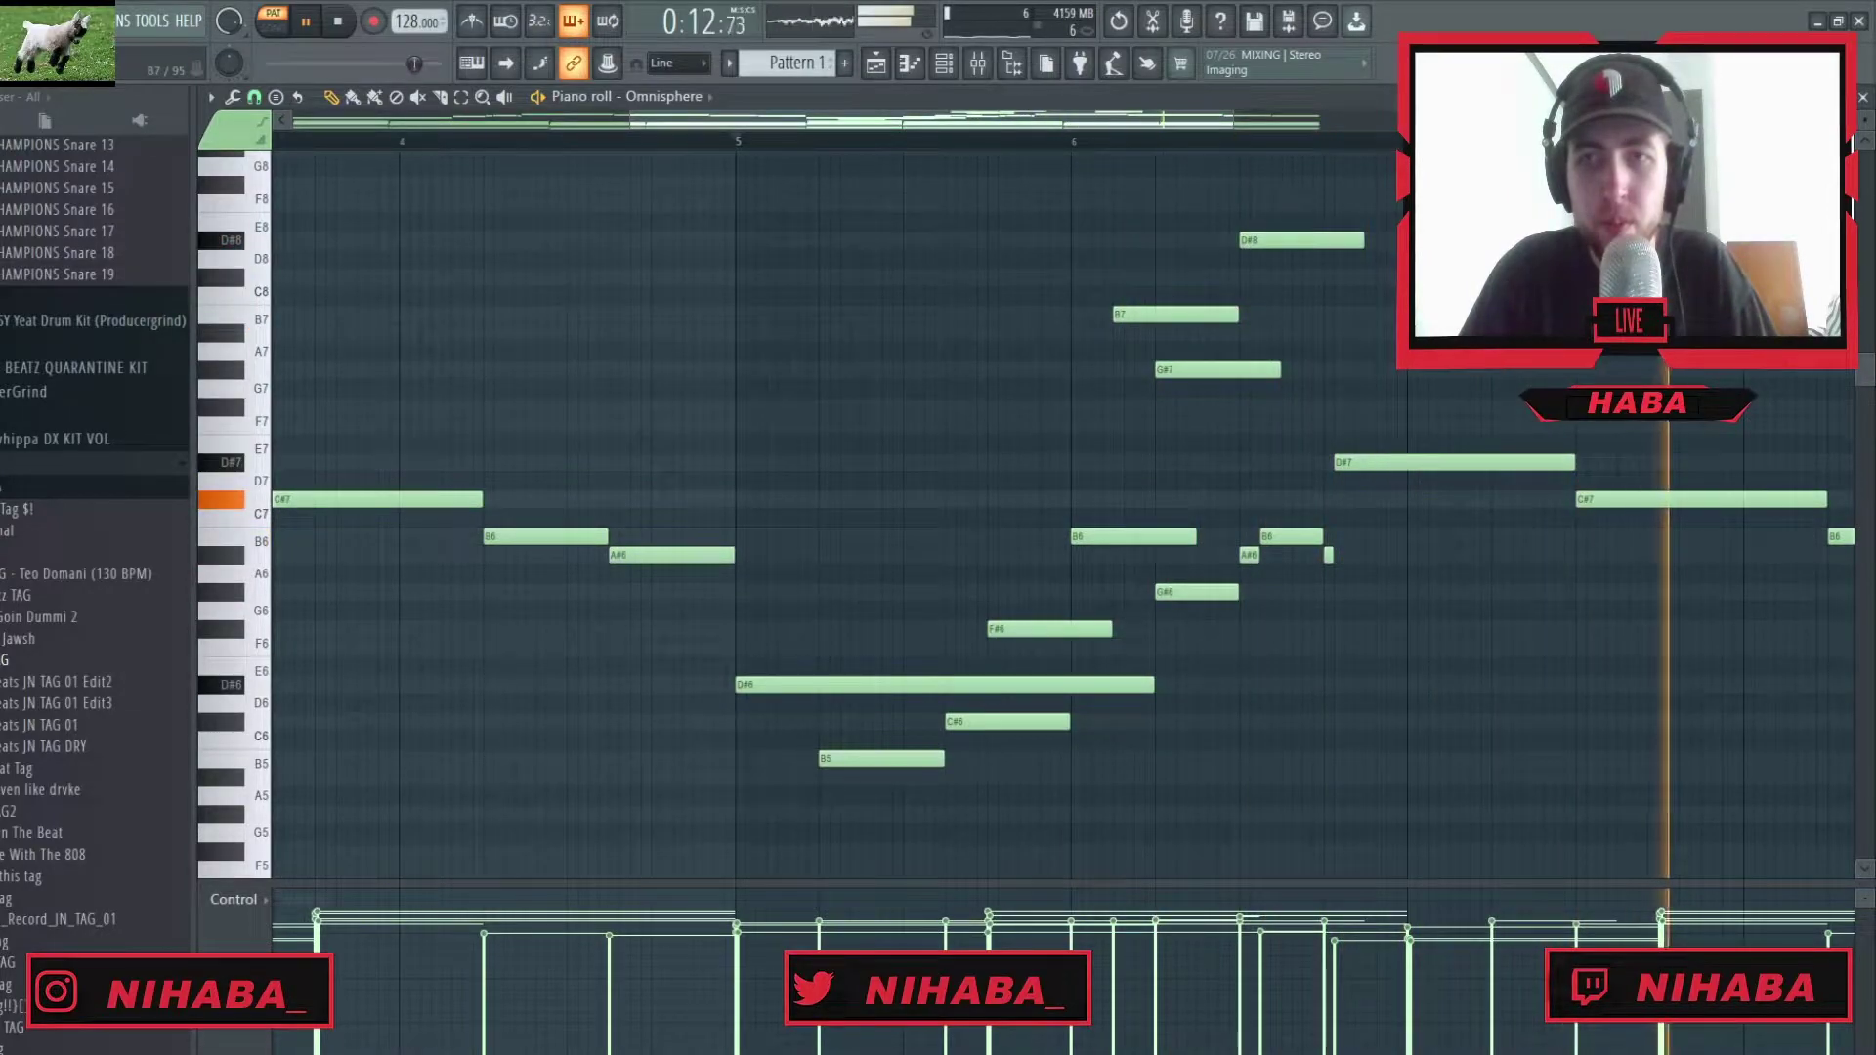
Complete the counter-melody with a C#6 note filling the second half of bar 8
{"action": "key", "text": "space"}
{"action": "scroll", "coordinate": [1063, 513], "scroll_direction": "down", "scroll_amount": 4}
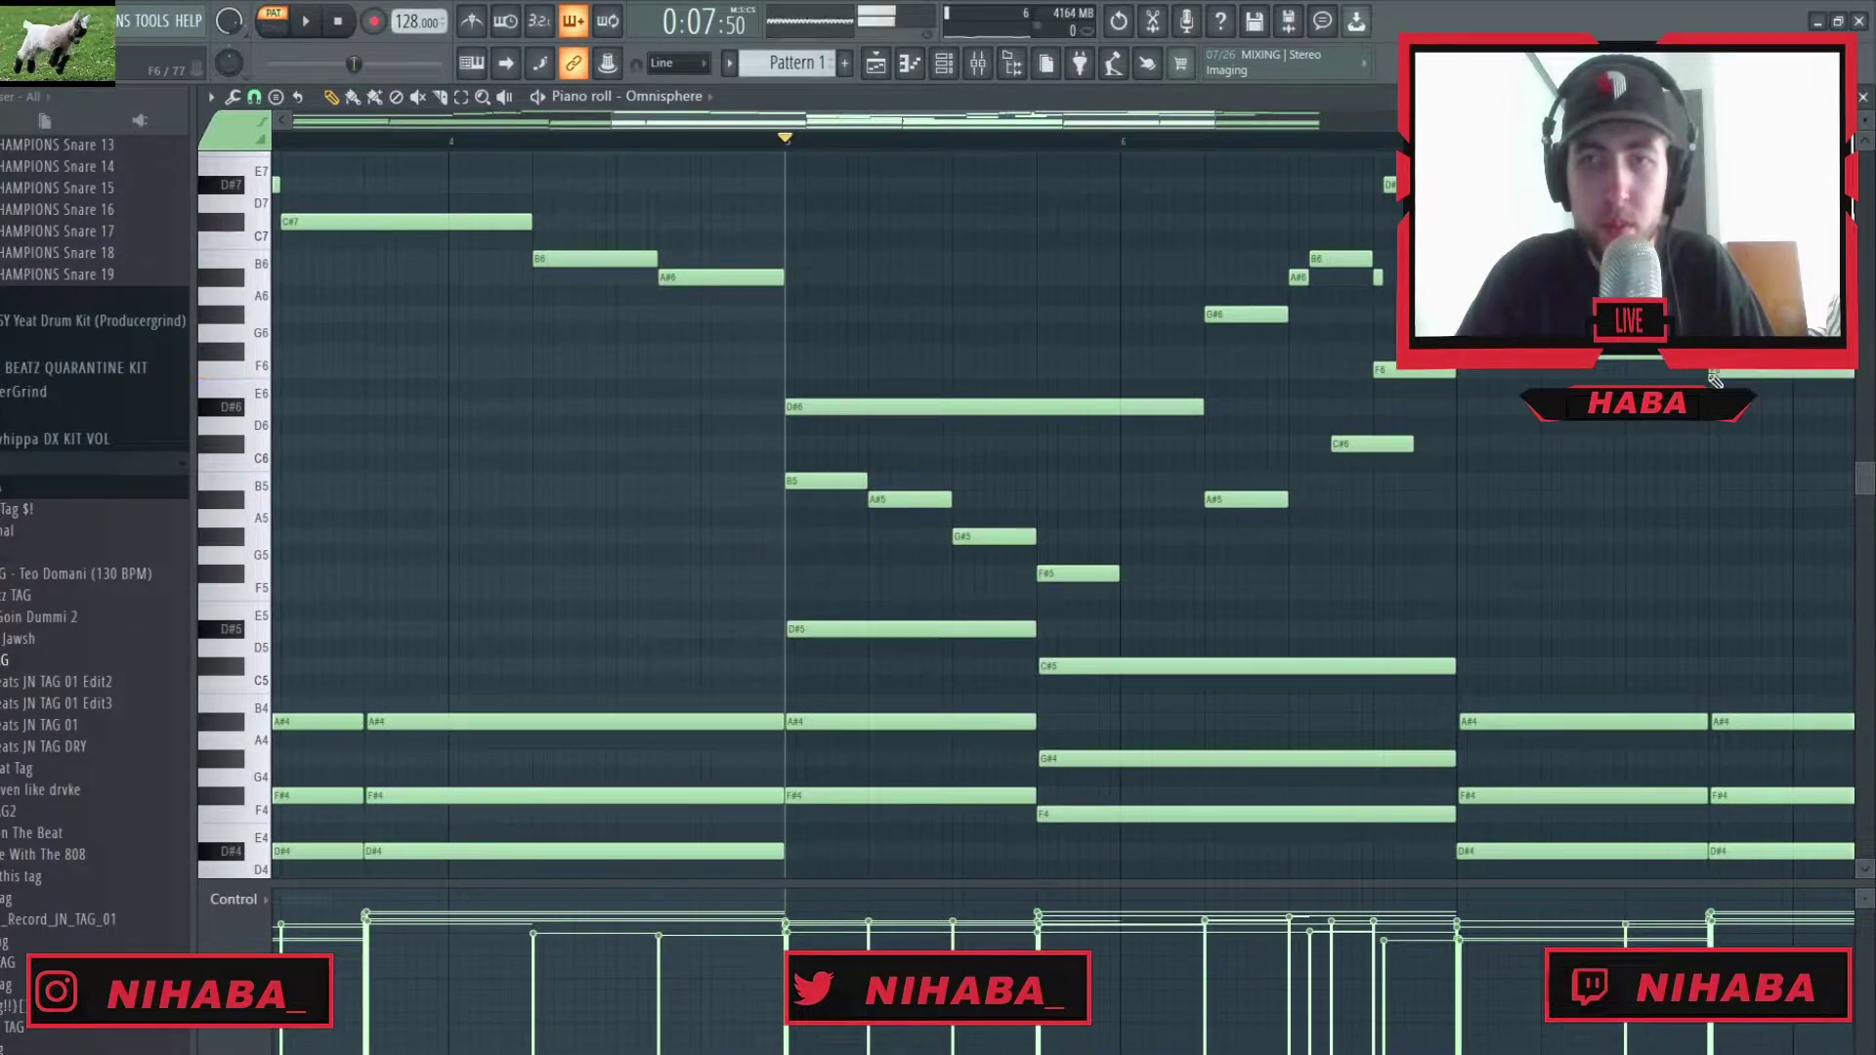
{"action": "key", "text": "space"}
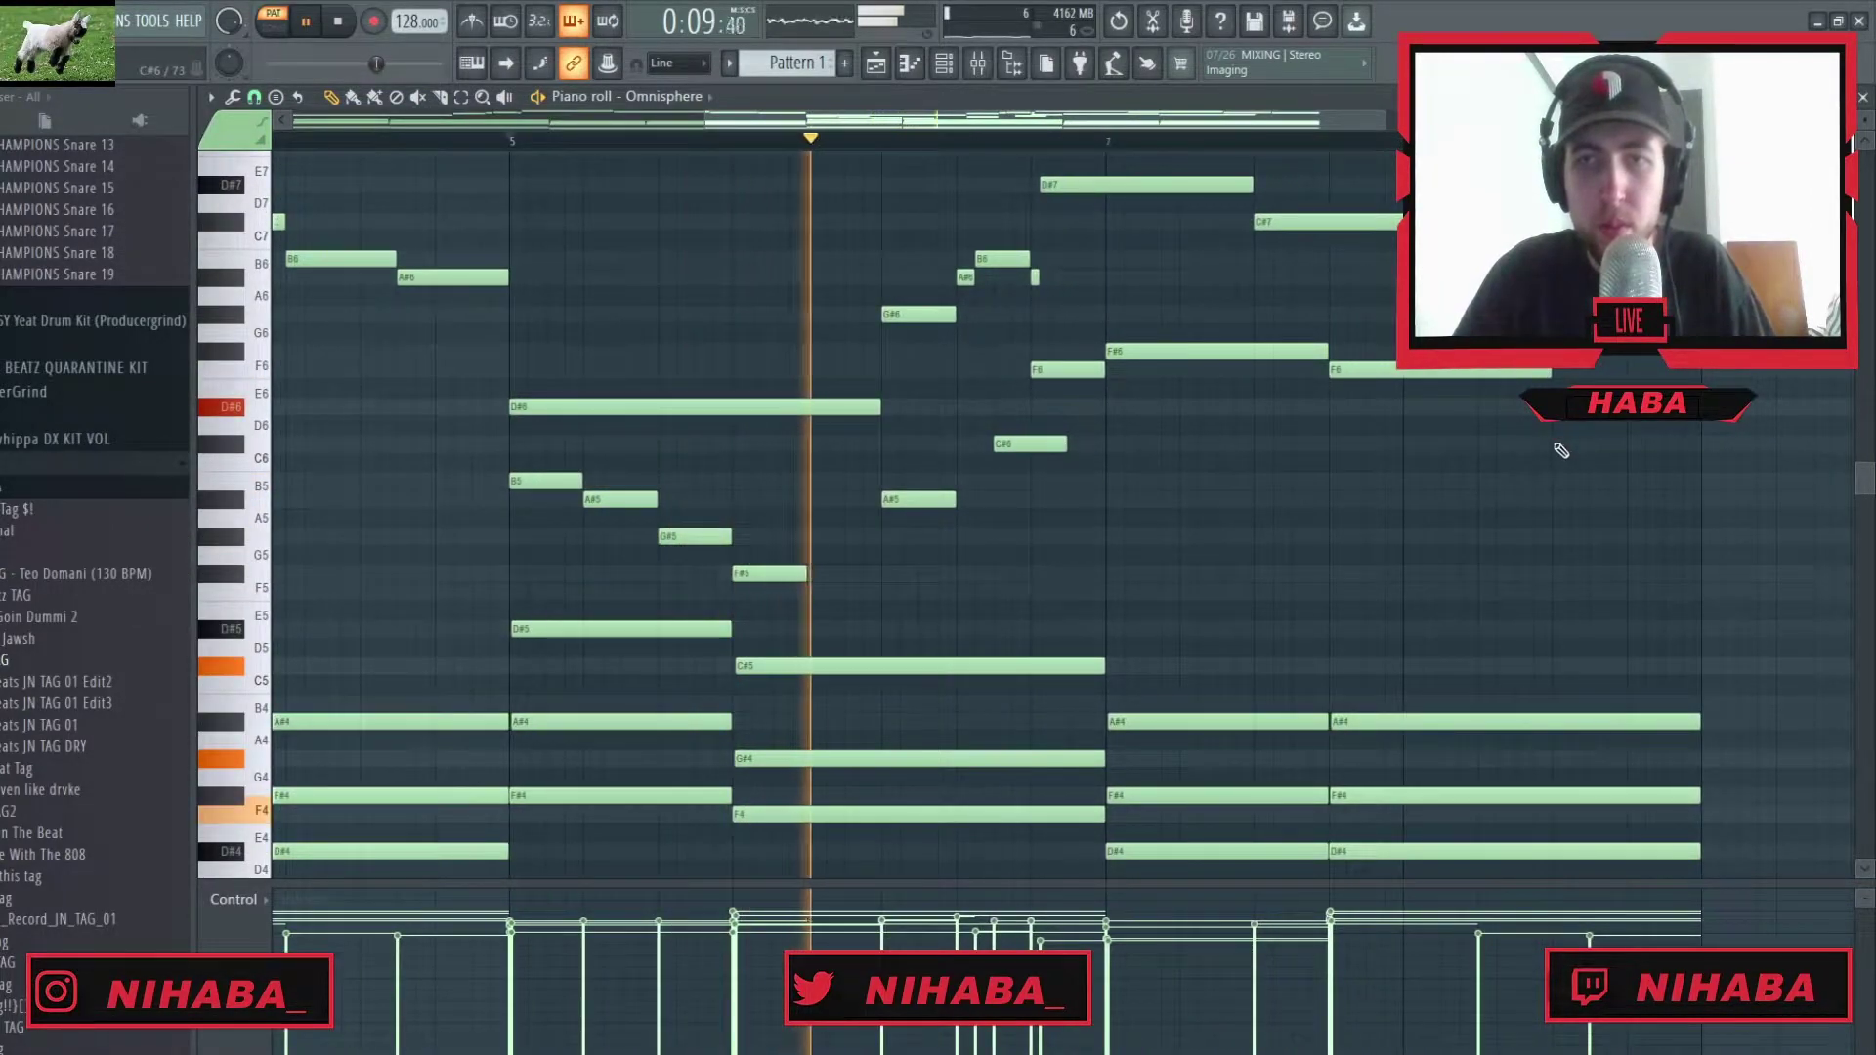
{"action": "left_click", "coordinate": [1560, 451]}
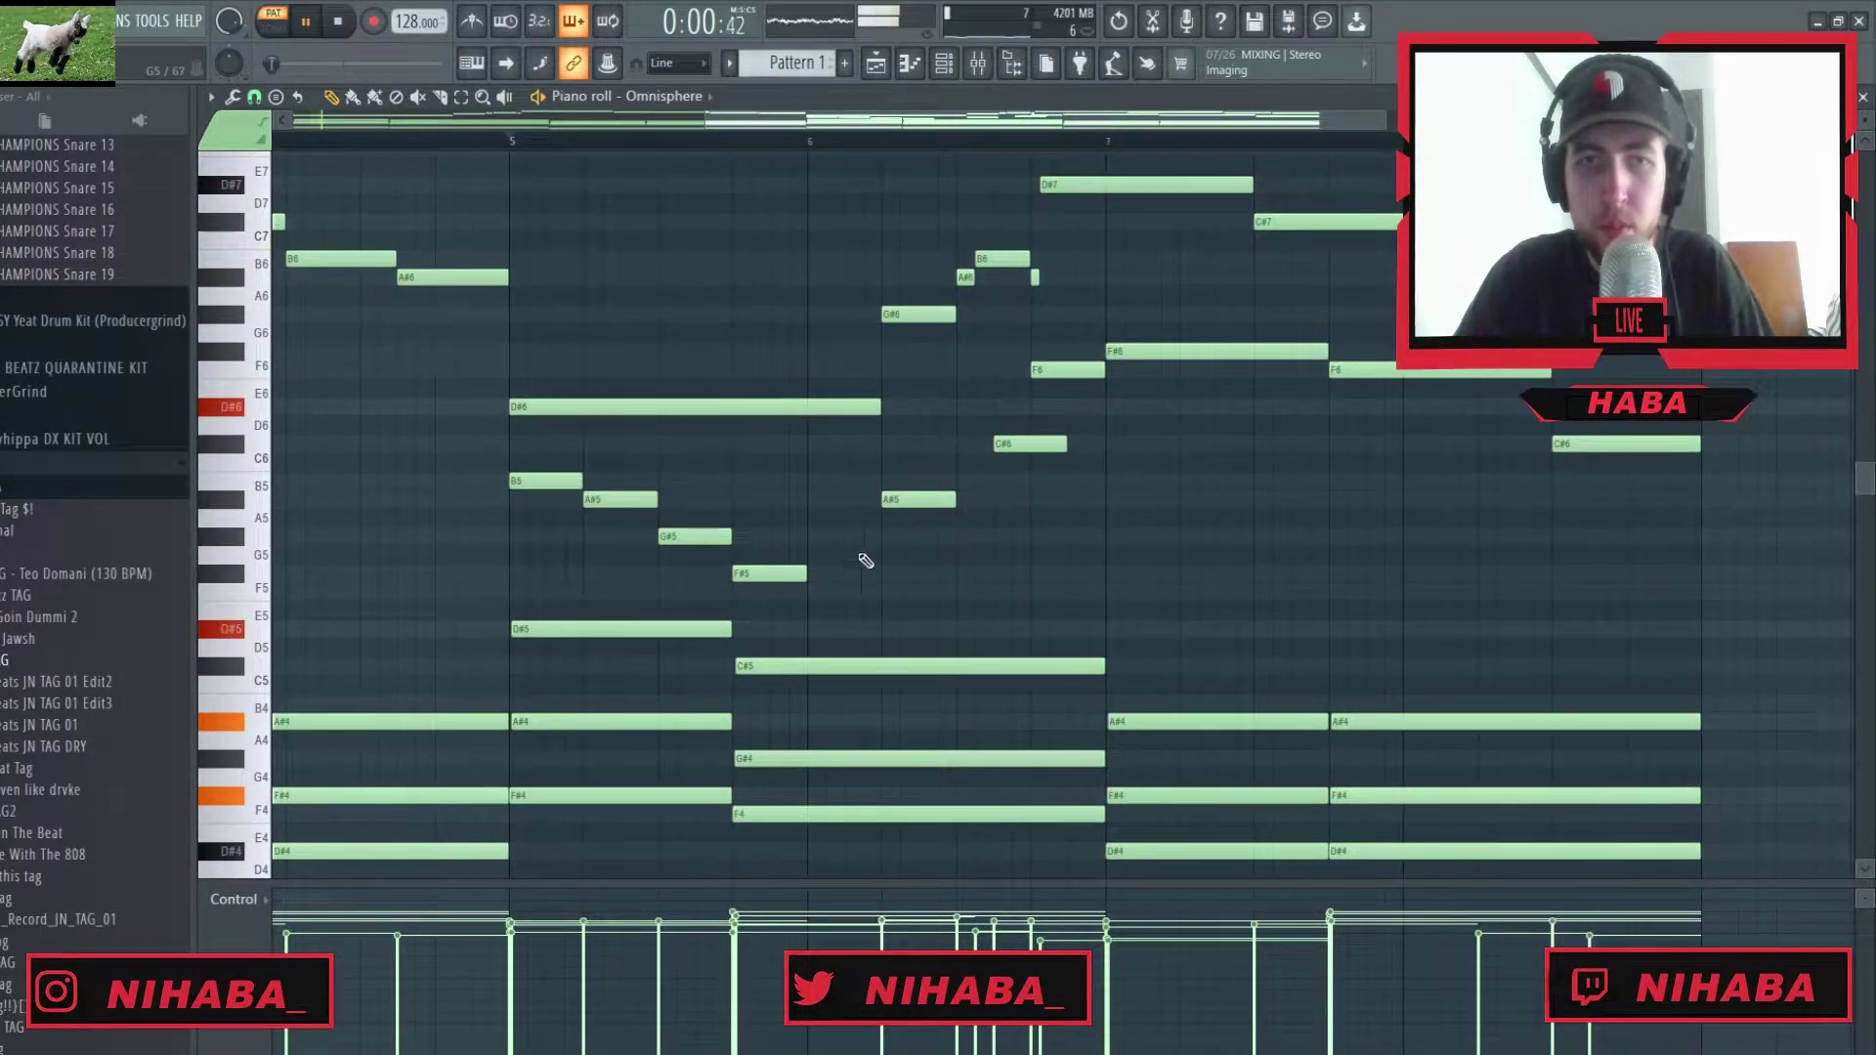
Lengthen the A#5 counter-melody note in bar 5 and shorten the G#5 that follows so it starts where A#5 ends
{"action": "key", "text": "space"}
{"action": "key", "text": "space"}
{"action": "left_click_drag", "start_coordinate": [669, 536], "coordinate": [695, 499]}
{"action": "key", "text": "space"}
{"action": "key", "text": "space"}
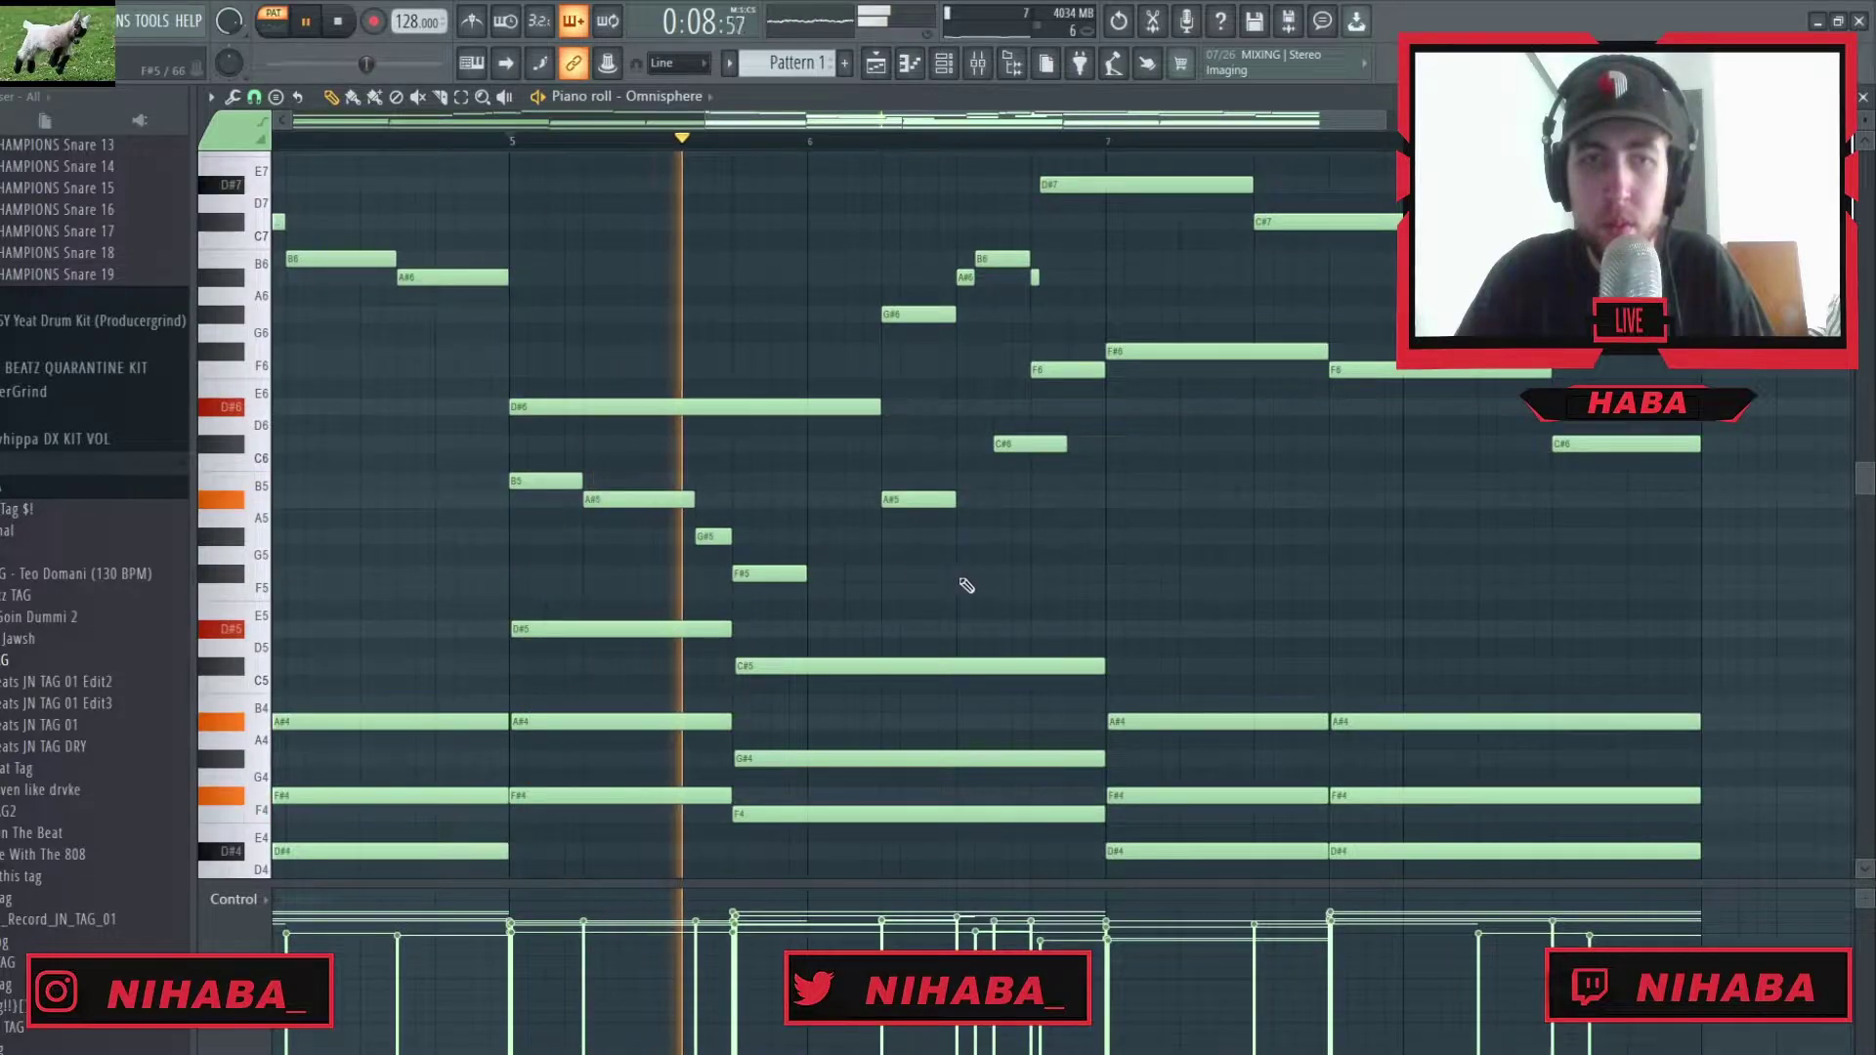
Extend the counter-melody's F#5 to the start of A#5 in bar 6, and extend that A#5 to the C#6
{"action": "key", "text": "space"}
{"action": "key", "text": "space"}
{"action": "left_click_drag", "start_coordinate": [798, 571], "coordinate": [880, 574]}
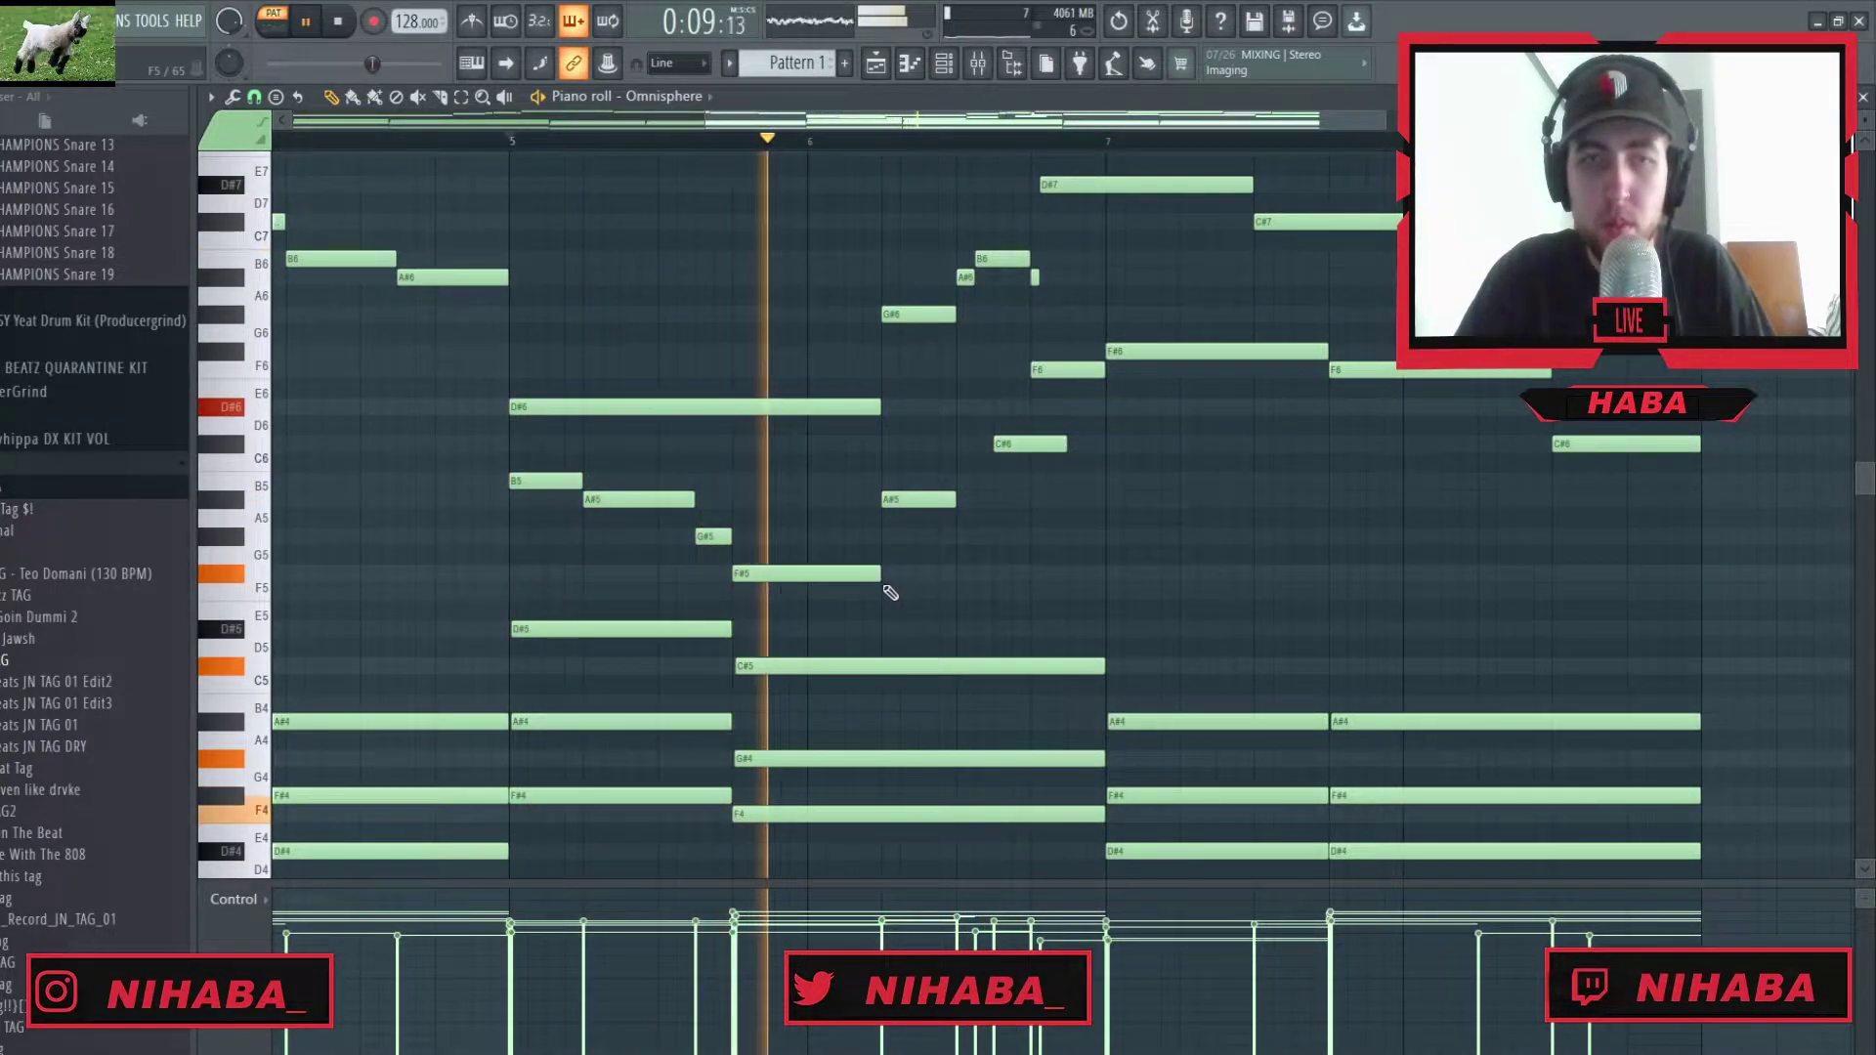
{"action": "left_click_drag", "start_coordinate": [950, 496], "coordinate": [993, 498]}
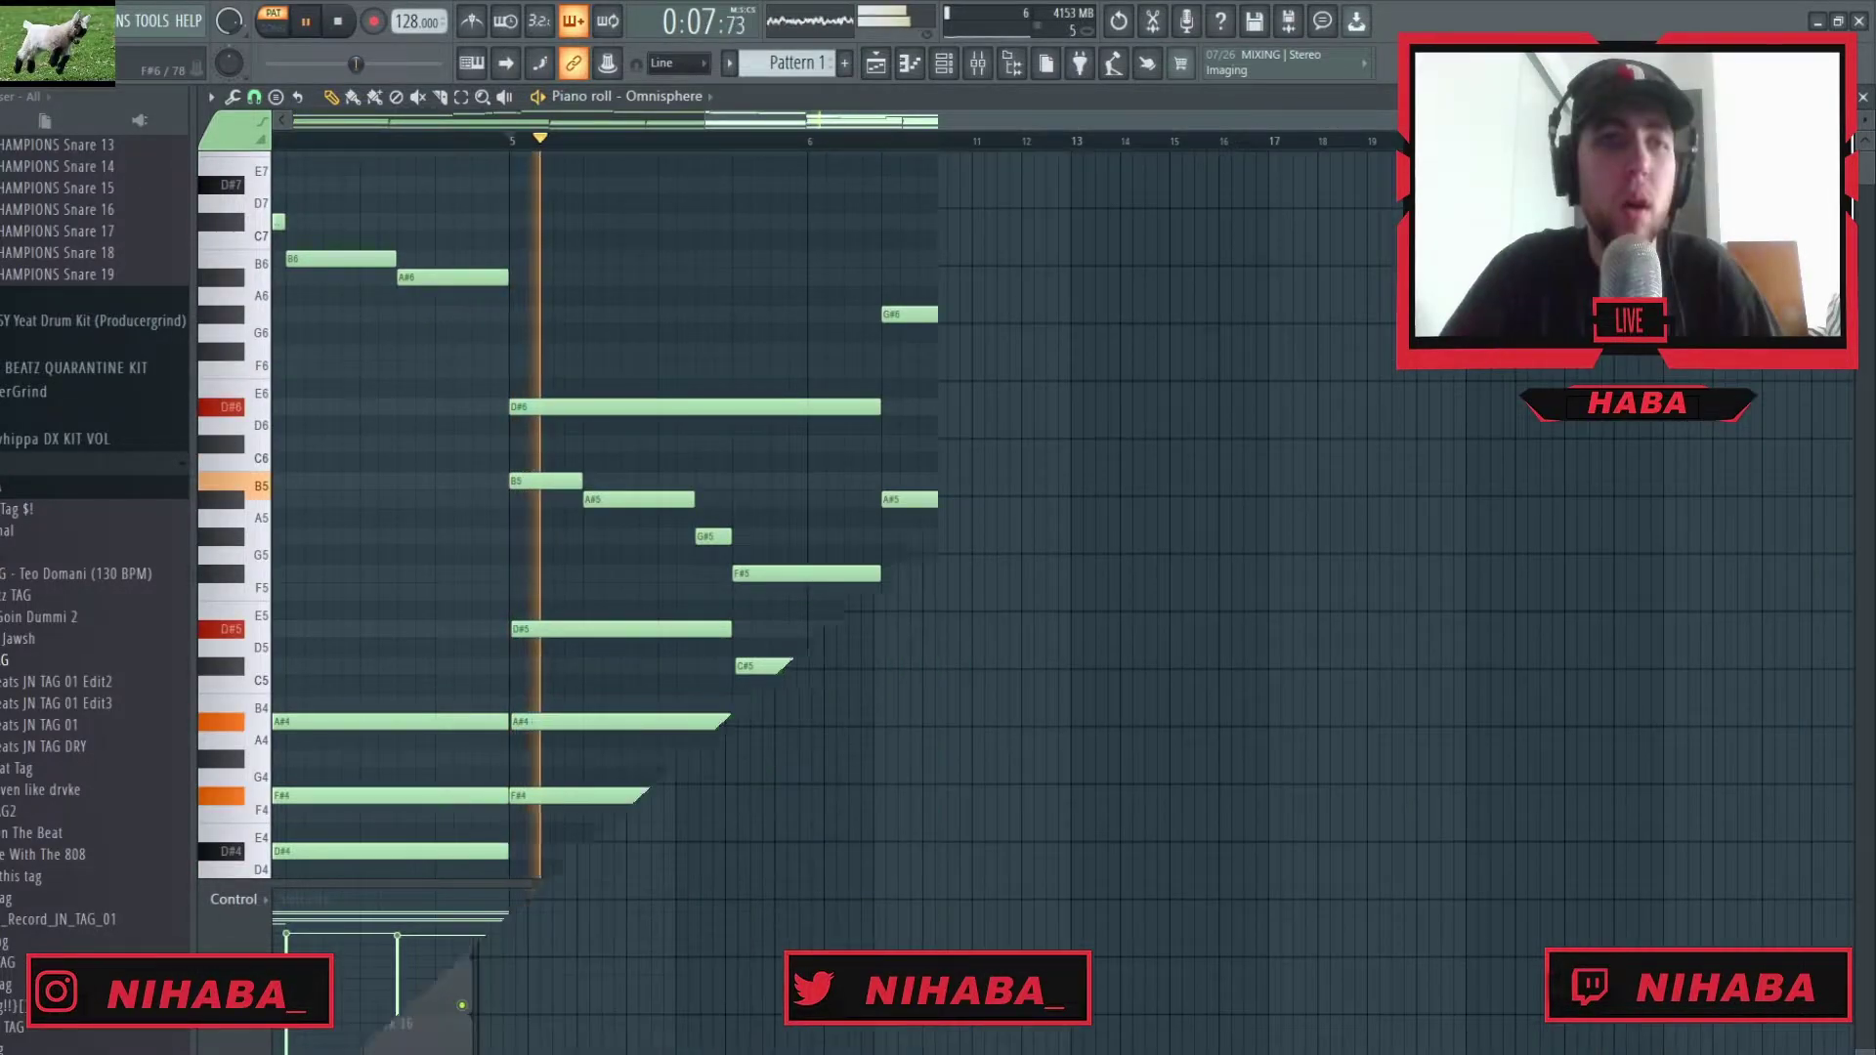
Reopen the Omnisphere piano roll and play the eight-bar pattern to review the melody and counter-melody
{"action": "key", "text": "space"}
{"action": "key", "text": "F5"}
{"action": "key", "text": "F6"}
{"action": "right_click", "coordinate": [448, 519]}
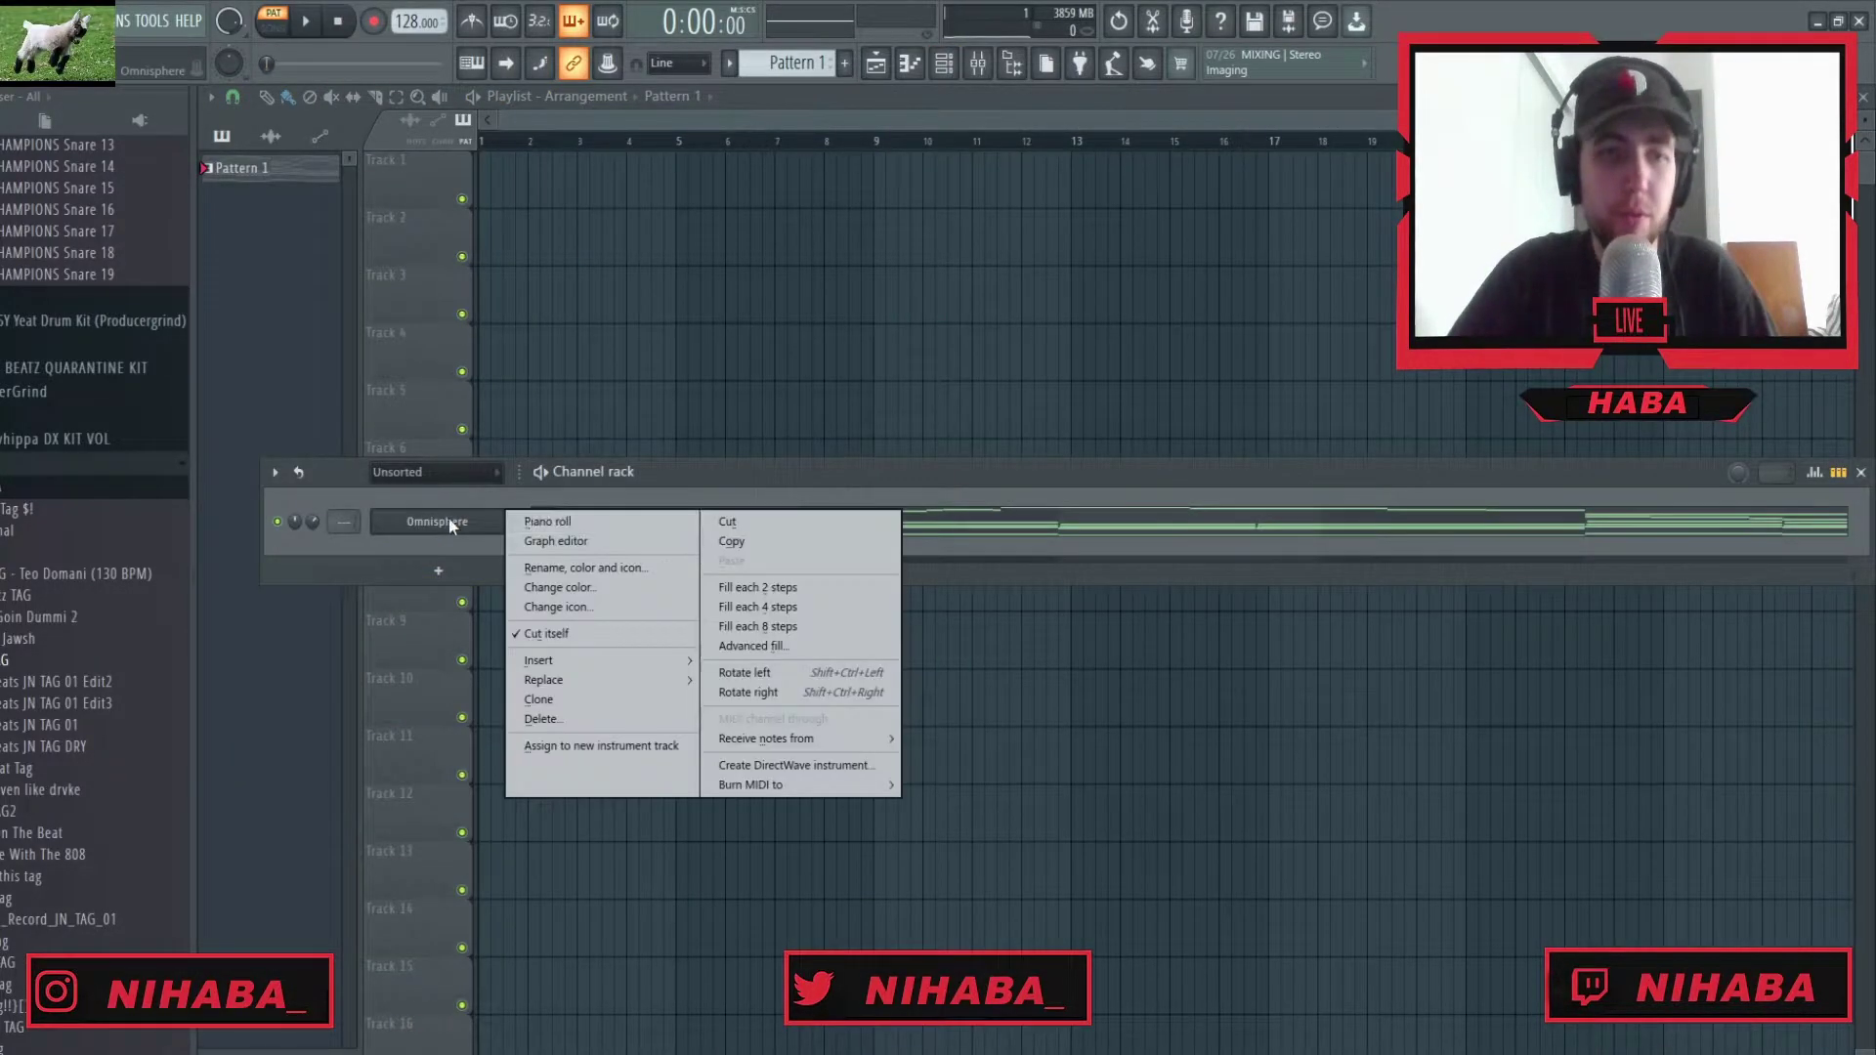
{"action": "left_click", "coordinate": [586, 524]}
{"action": "key", "text": "space"}
{"action": "scroll", "coordinate": [557, 537], "scroll_direction": "up", "scroll_amount": 3}
{"action": "scroll", "coordinate": [570, 536], "scroll_direction": "down", "scroll_amount": 3}
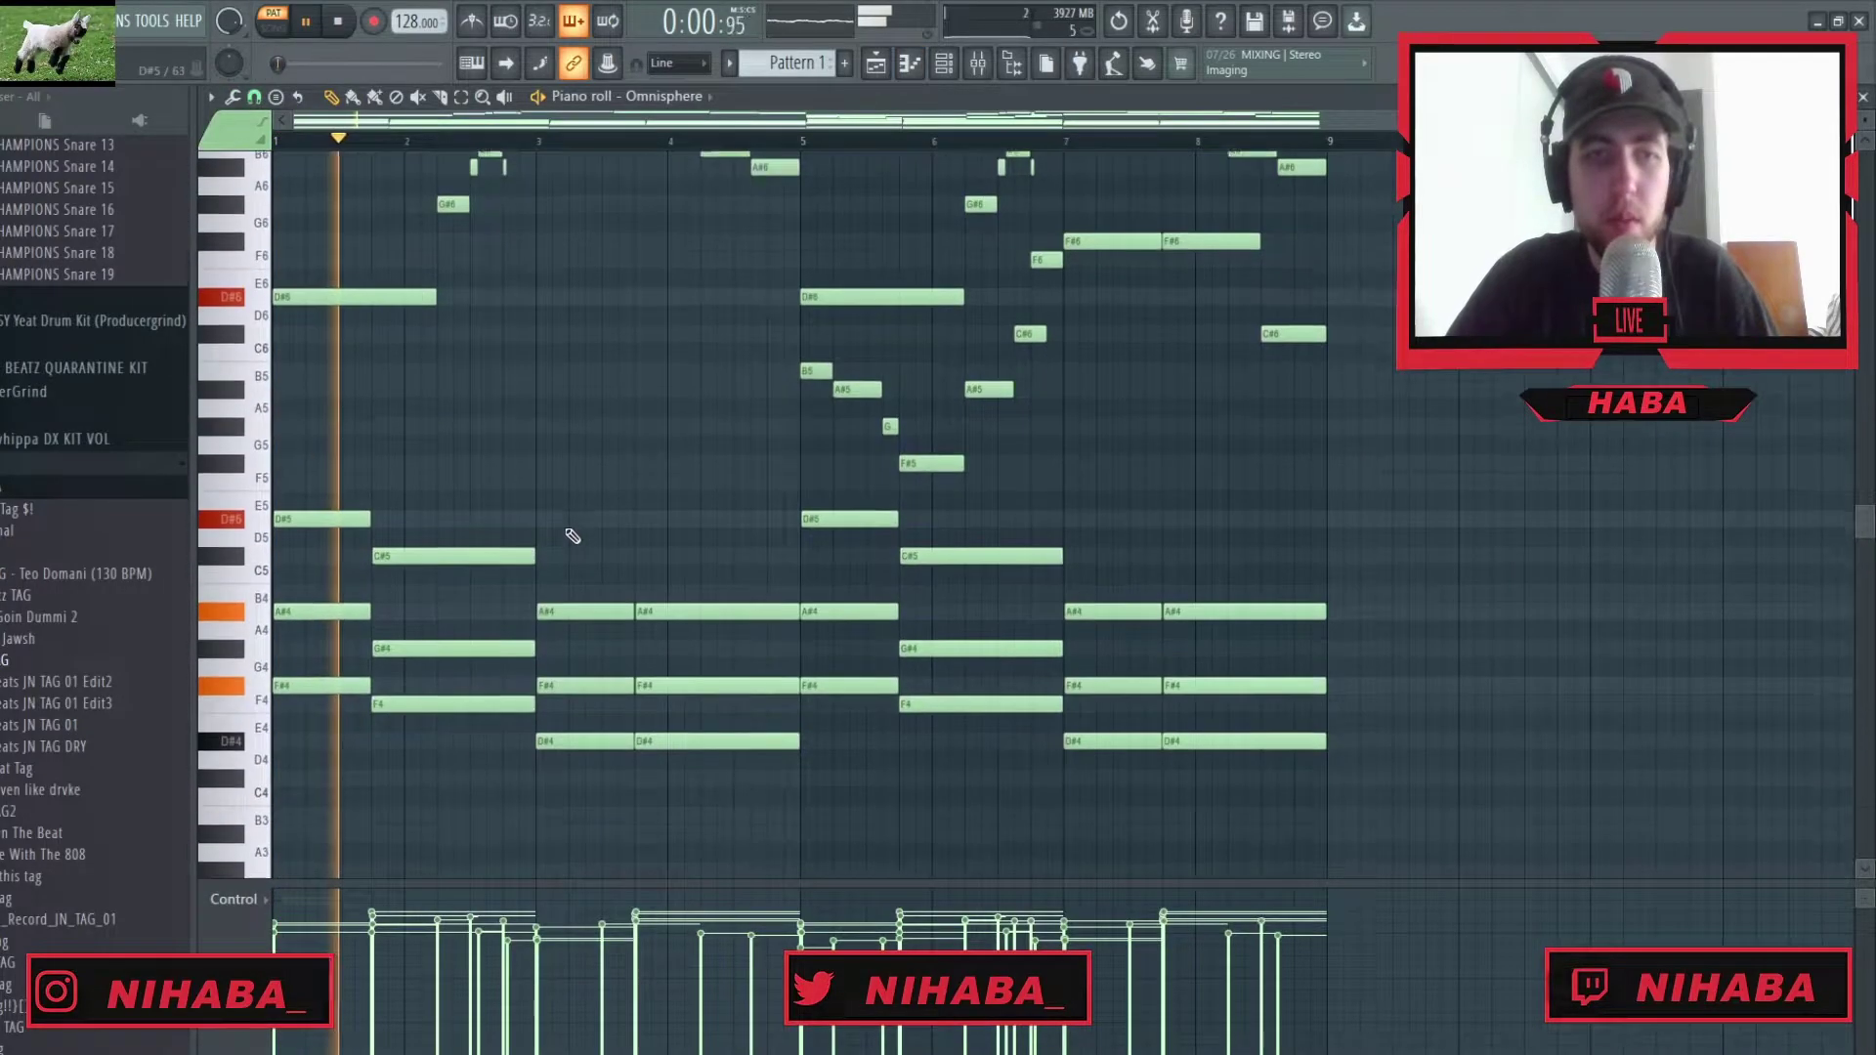
{"action": "scroll", "coordinate": [578, 536], "scroll_direction": "up", "scroll_amount": 3}
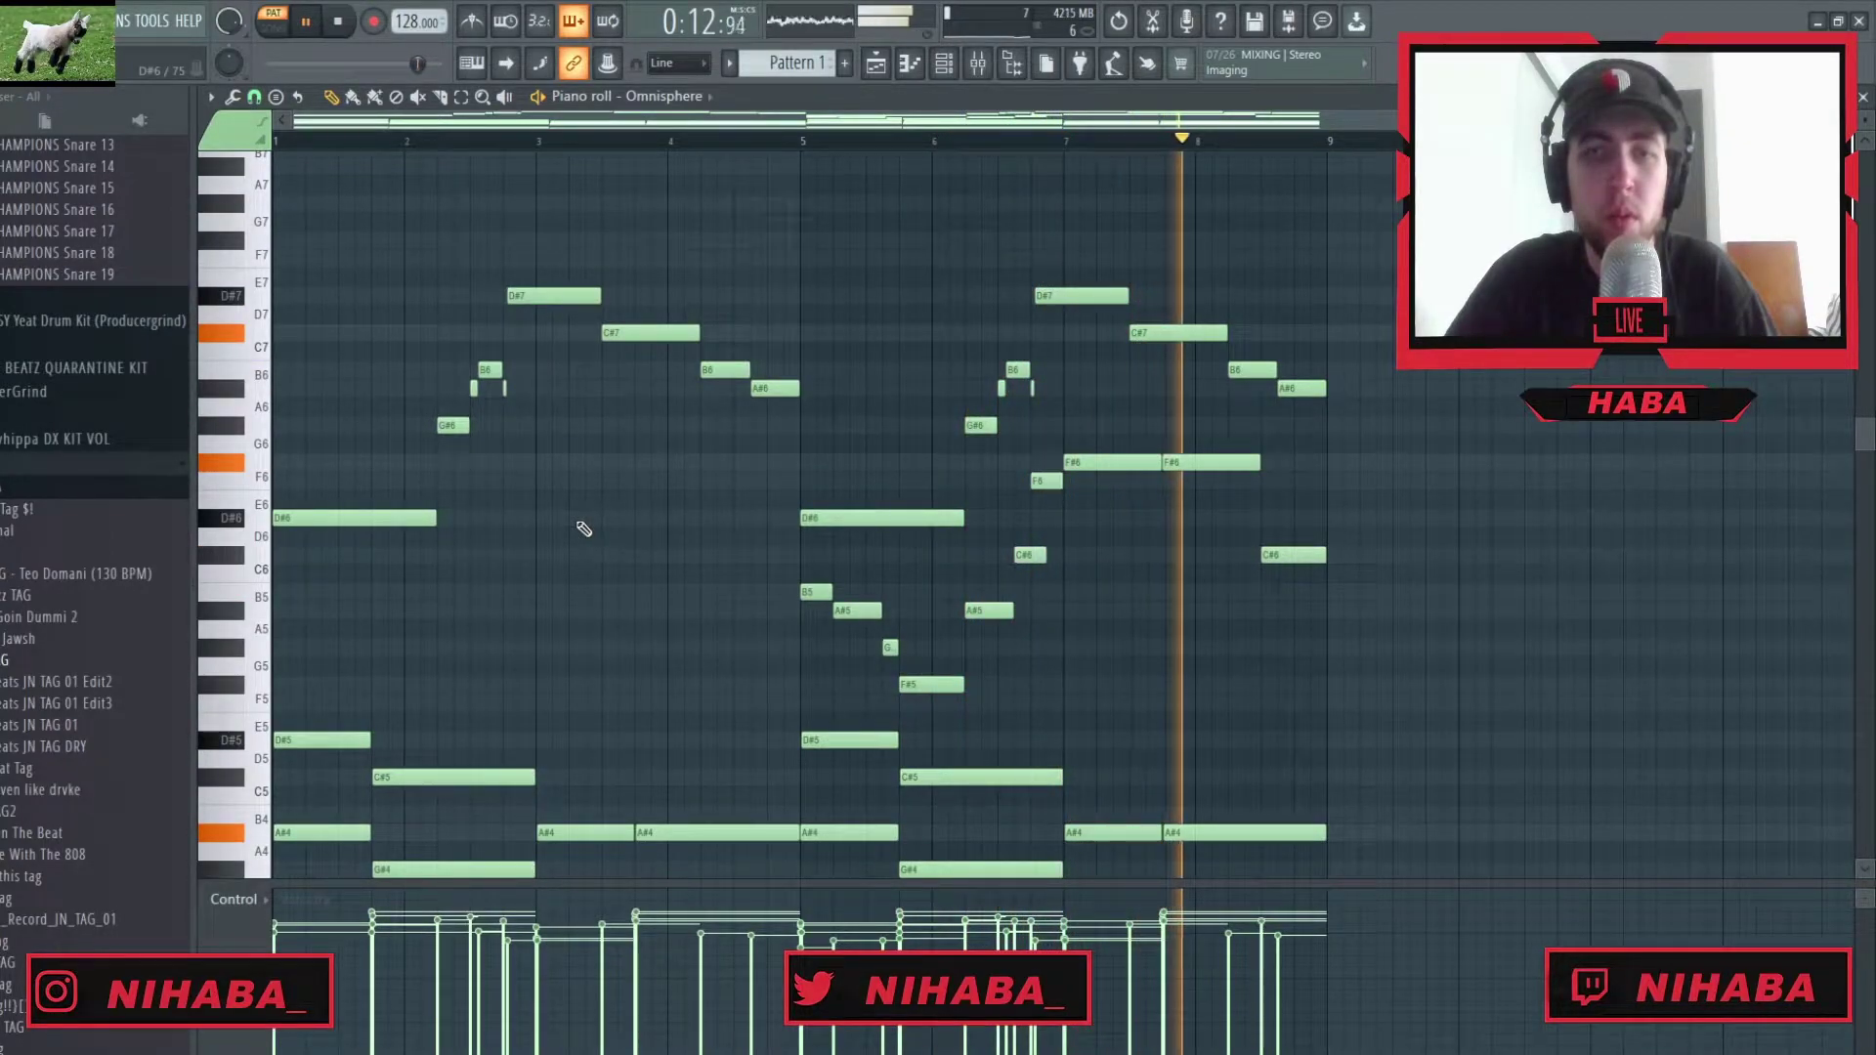
{"action": "scroll", "coordinate": [992, 616], "scroll_direction": "up", "scroll_amount": 3}
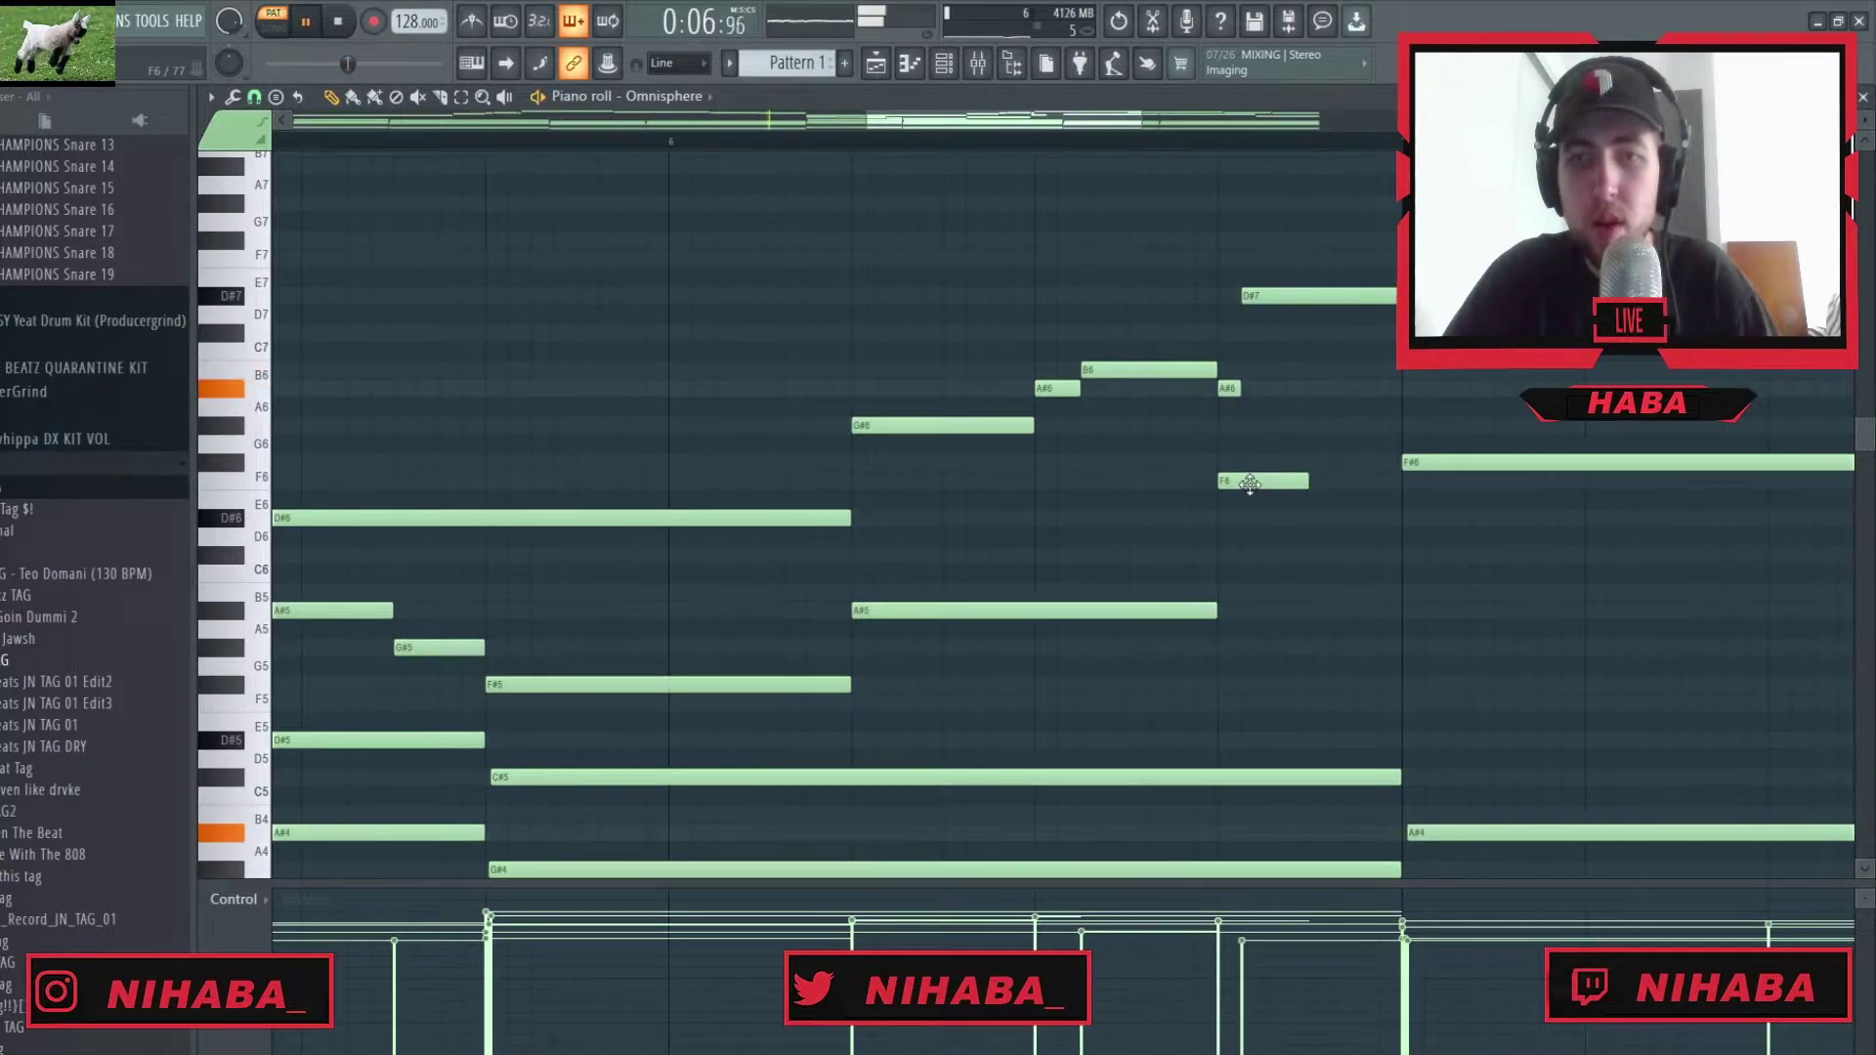
Extend the A#5 counter-melody note in bar 6 to meet the F6, raise it to C#6, and return to the channel rack
{"action": "left_click_drag", "start_coordinate": [1214, 616], "coordinate": [1309, 618]}
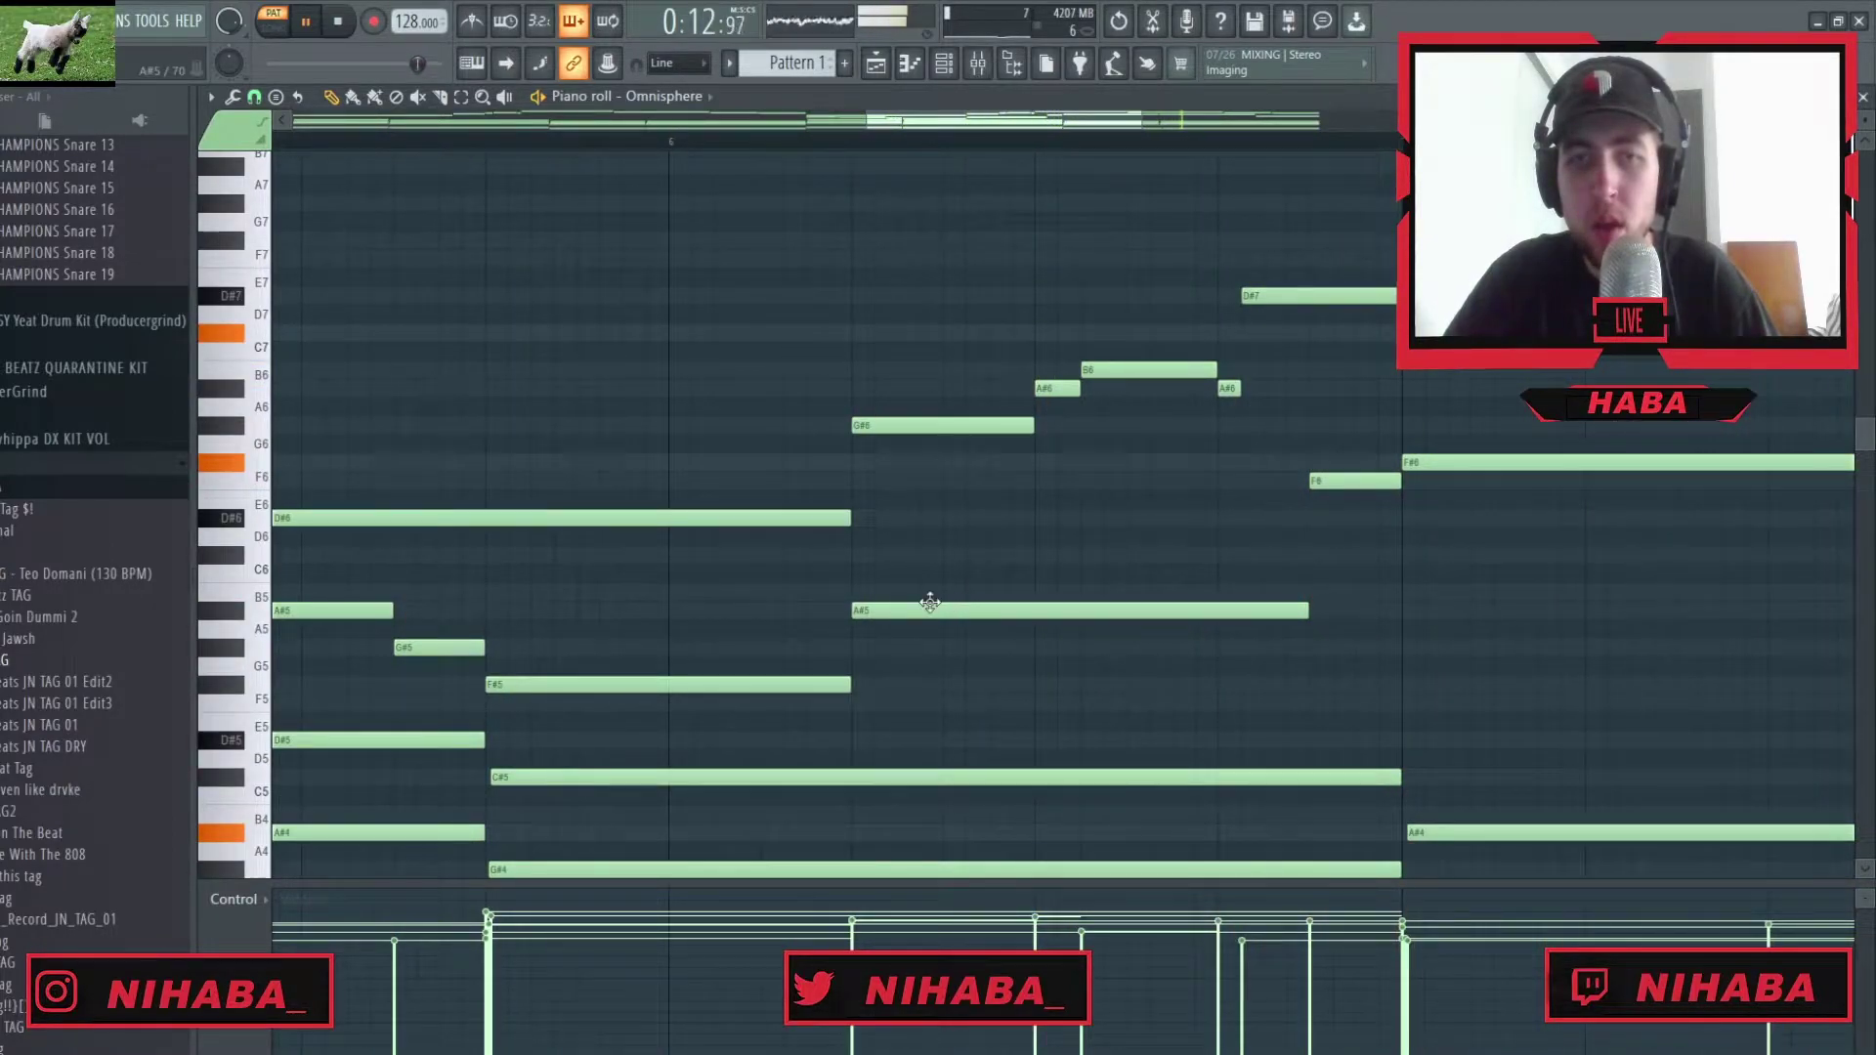
{"action": "key", "text": "space"}
{"action": "left_click_drag", "start_coordinate": [929, 608], "coordinate": [926, 577]}
{"action": "key", "text": "F7"}
{"action": "key", "text": "space"}
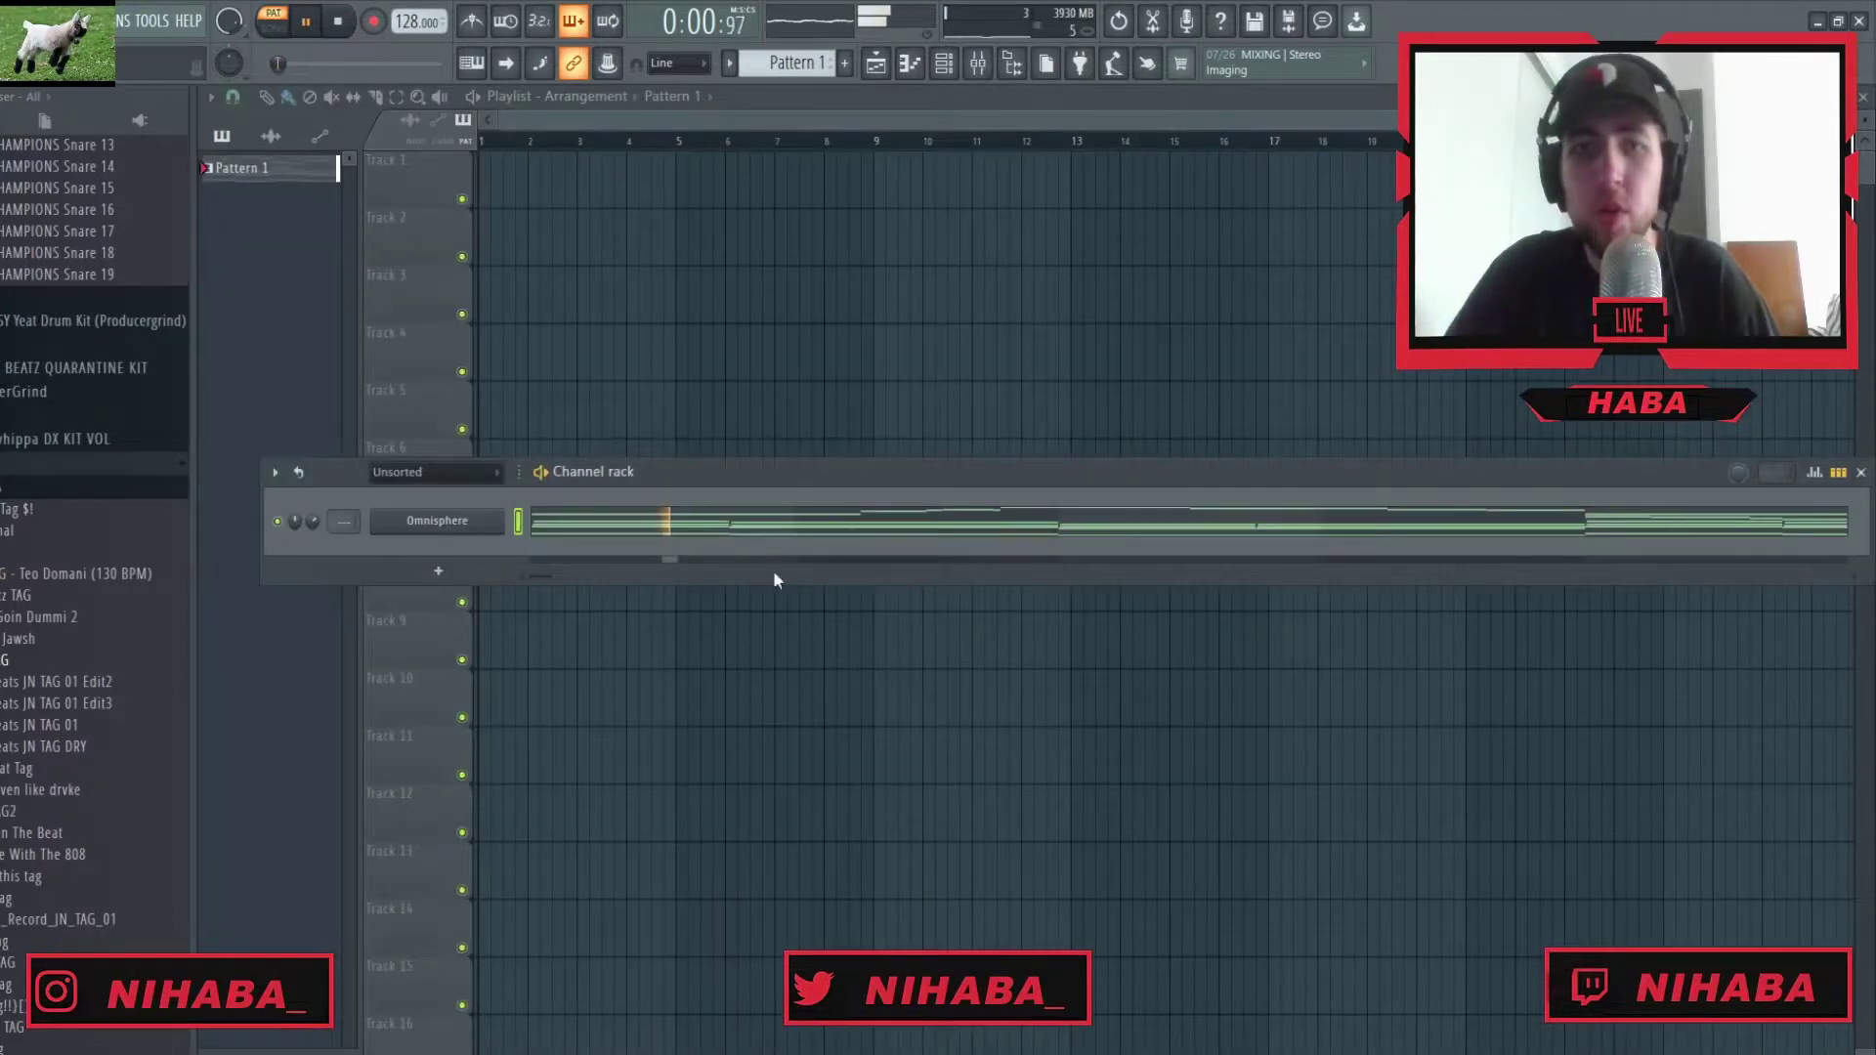
Clone the Omnisphere channel and load the Rhodes - LA Custom patch from the Keyscape Library in the copy
{"action": "right_click", "coordinate": [455, 523]}
{"action": "left_click", "coordinate": [550, 700]}
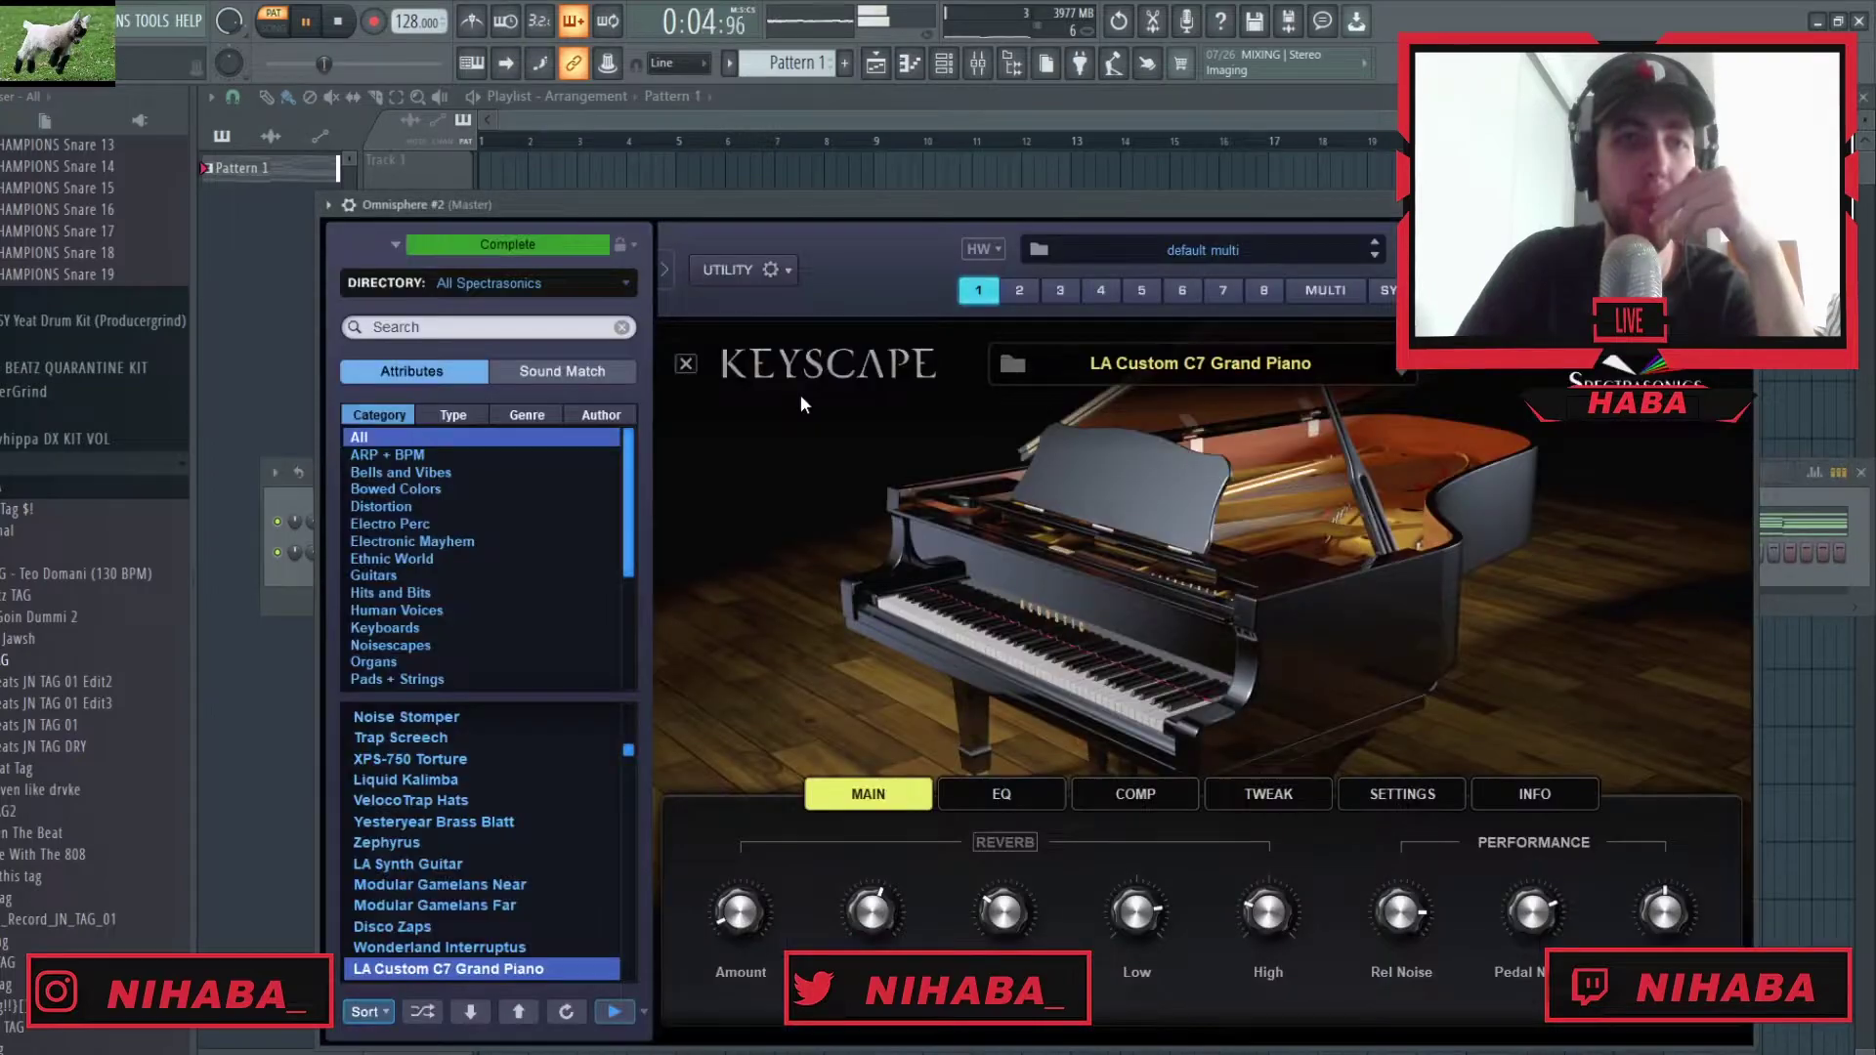
{"action": "left_click", "coordinate": [508, 283]}
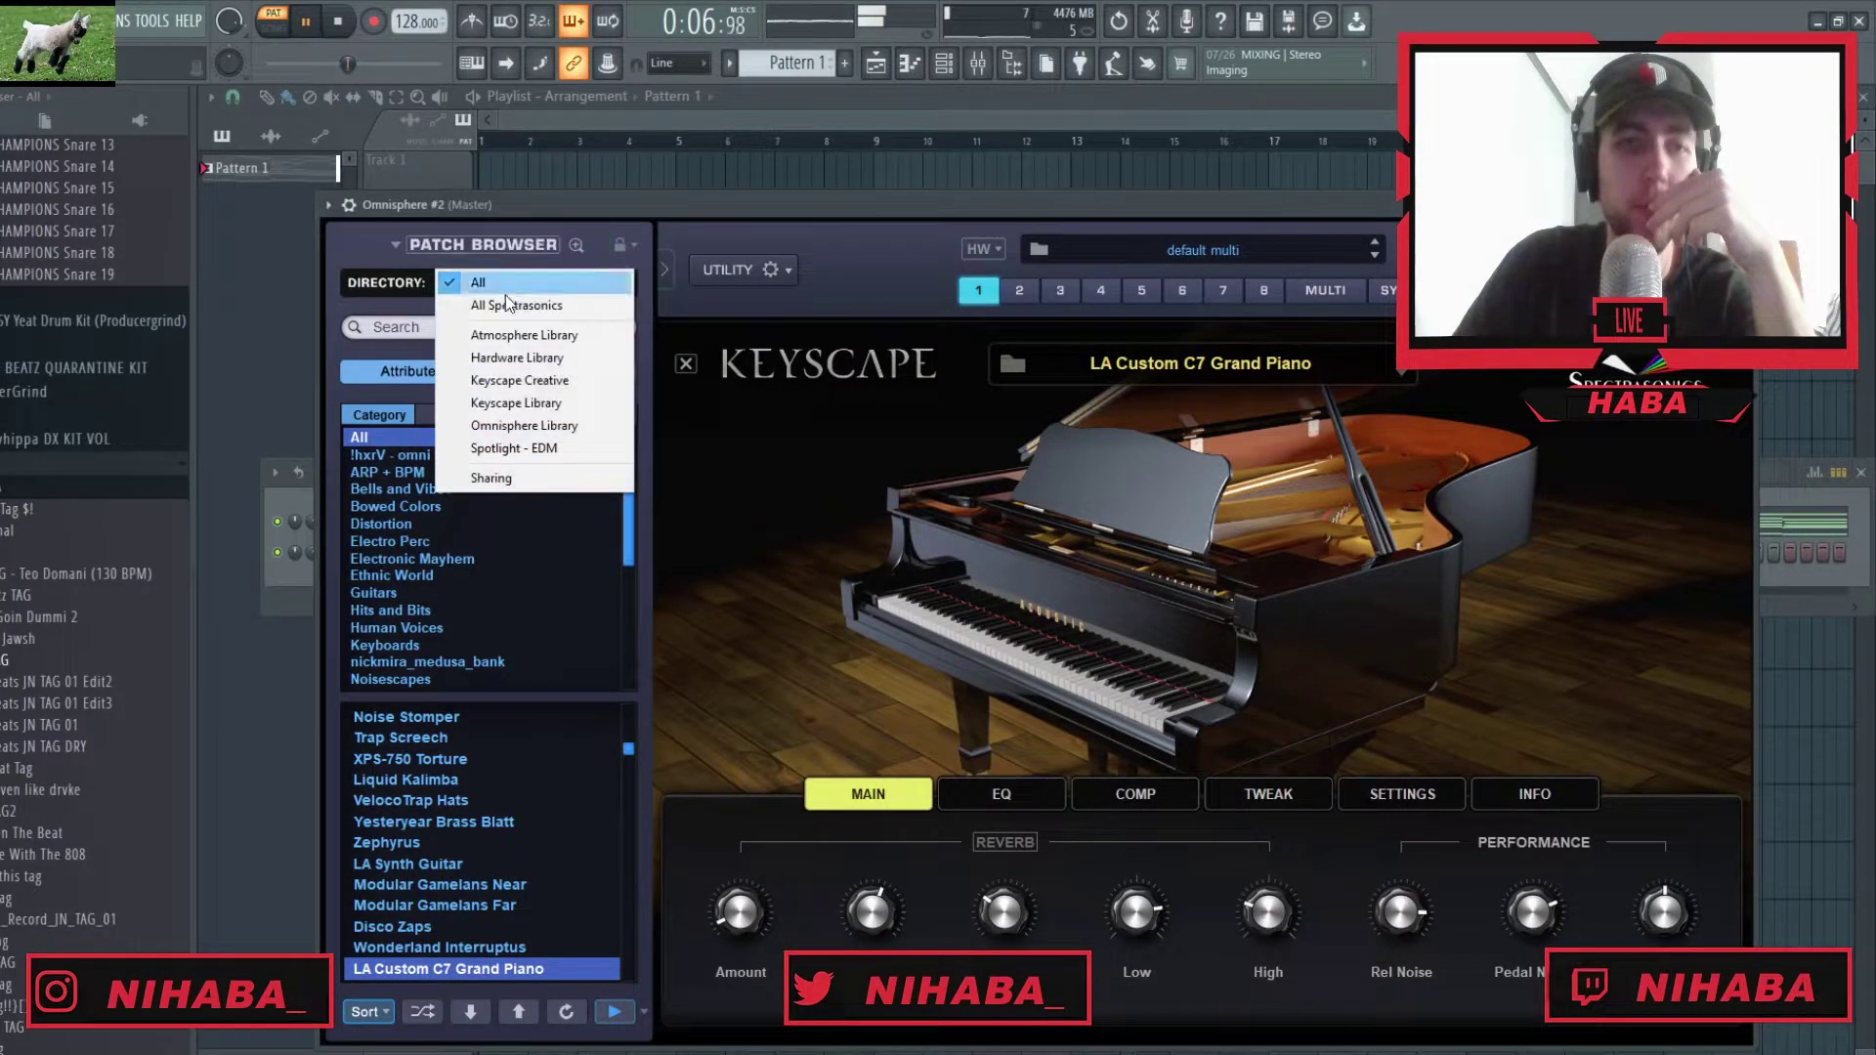
{"action": "left_click", "coordinate": [524, 402]}
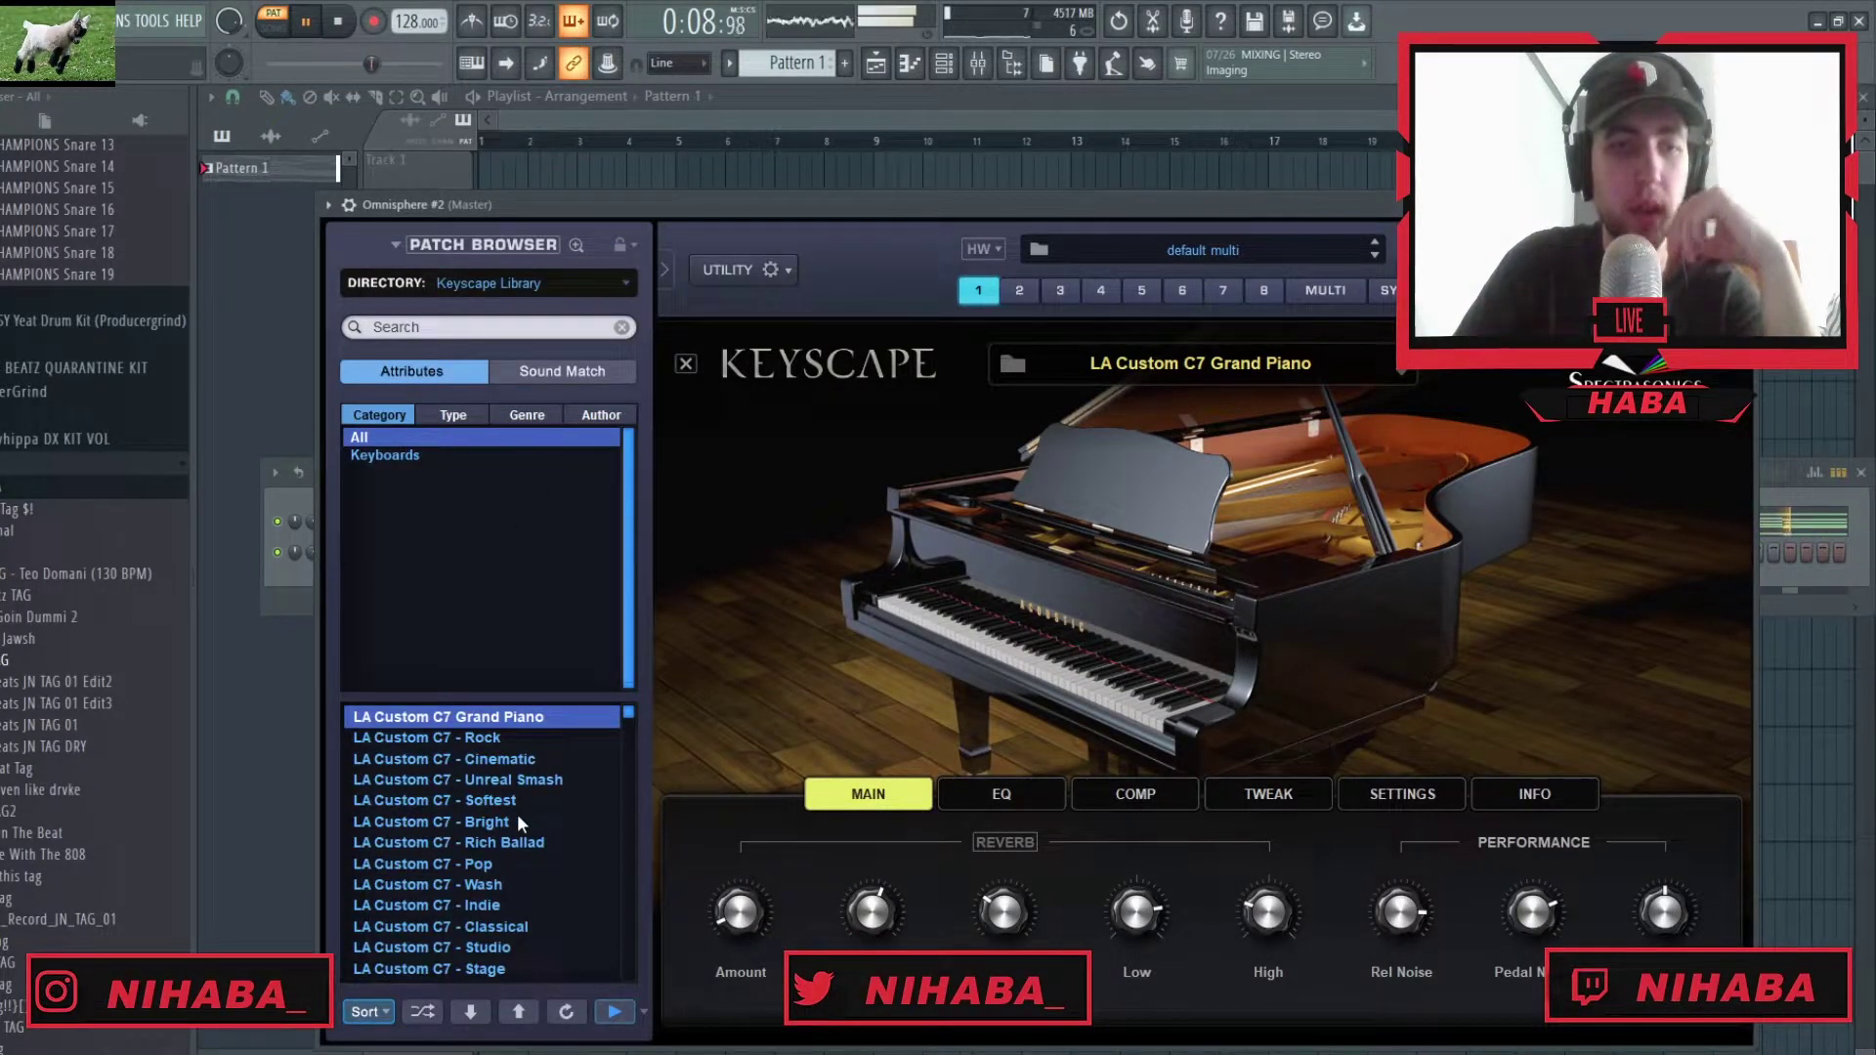
{"action": "scroll", "coordinate": [518, 813], "scroll_direction": "down", "scroll_amount": 5}
{"action": "left_click", "coordinate": [488, 779]}
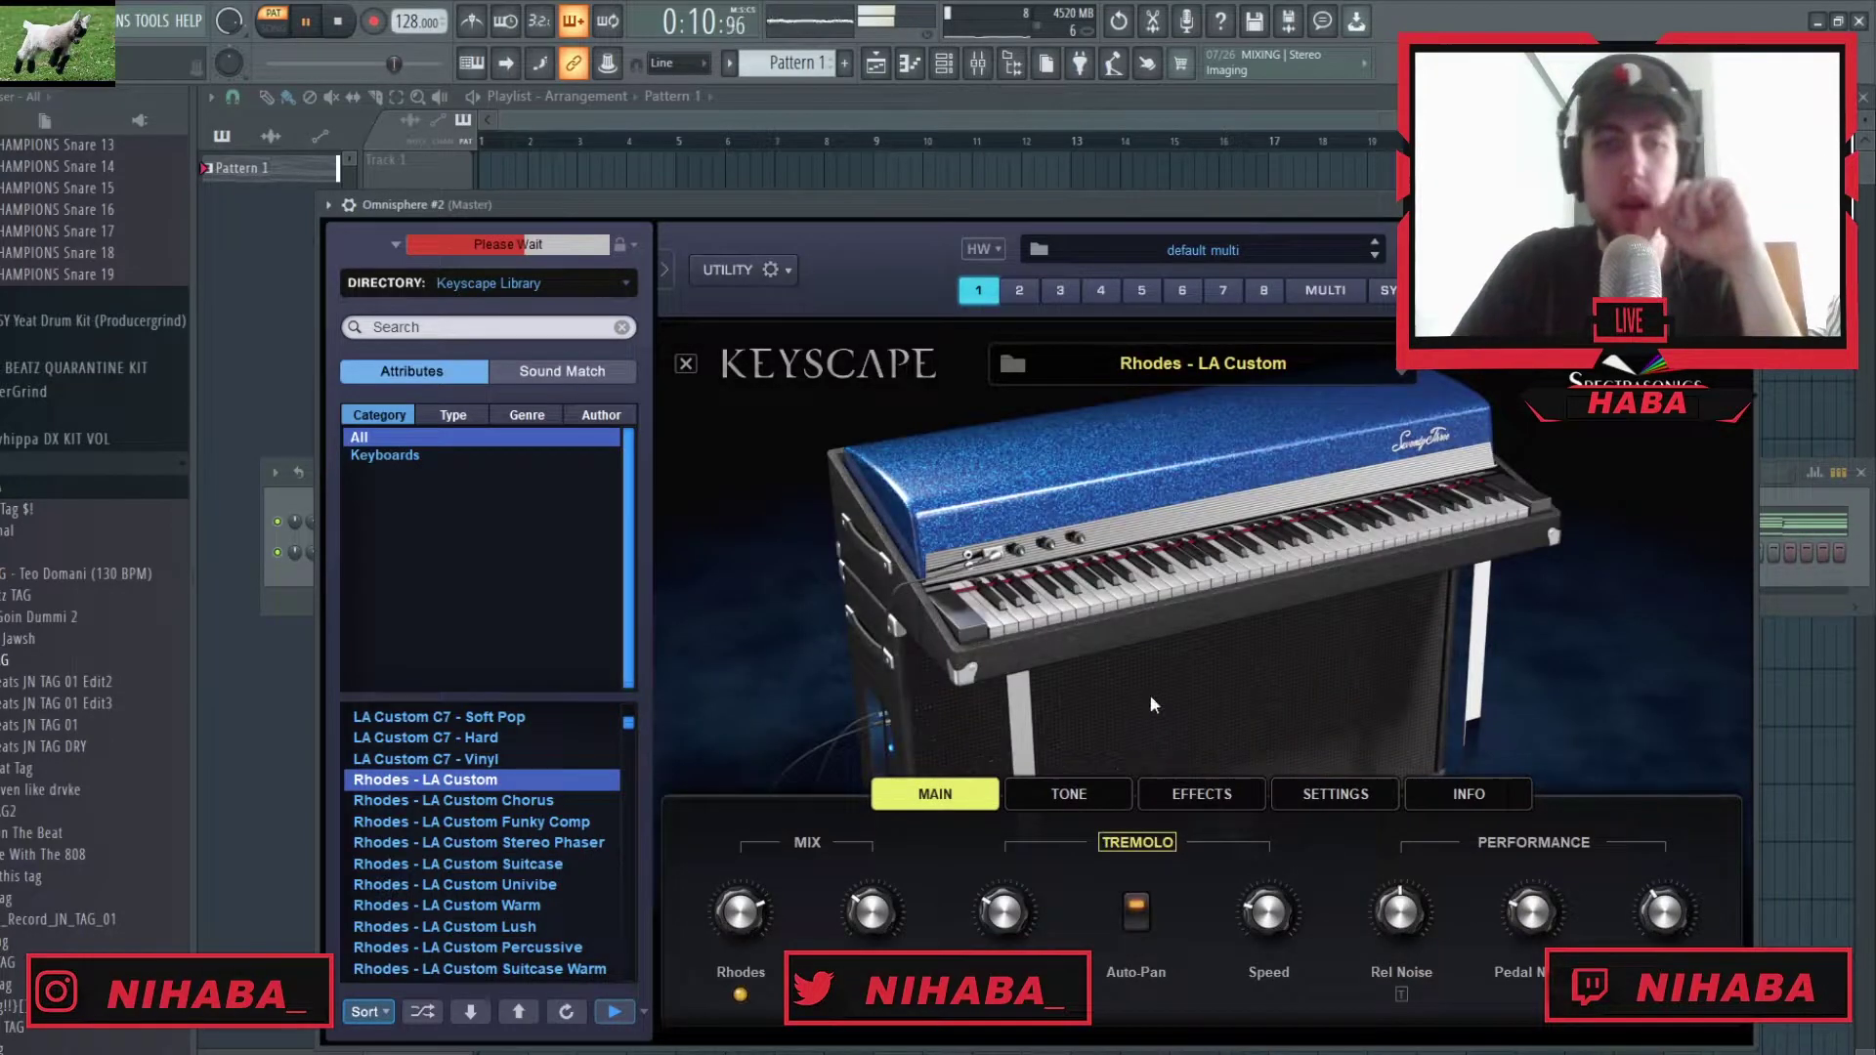
{"action": "key", "text": "Escape"}
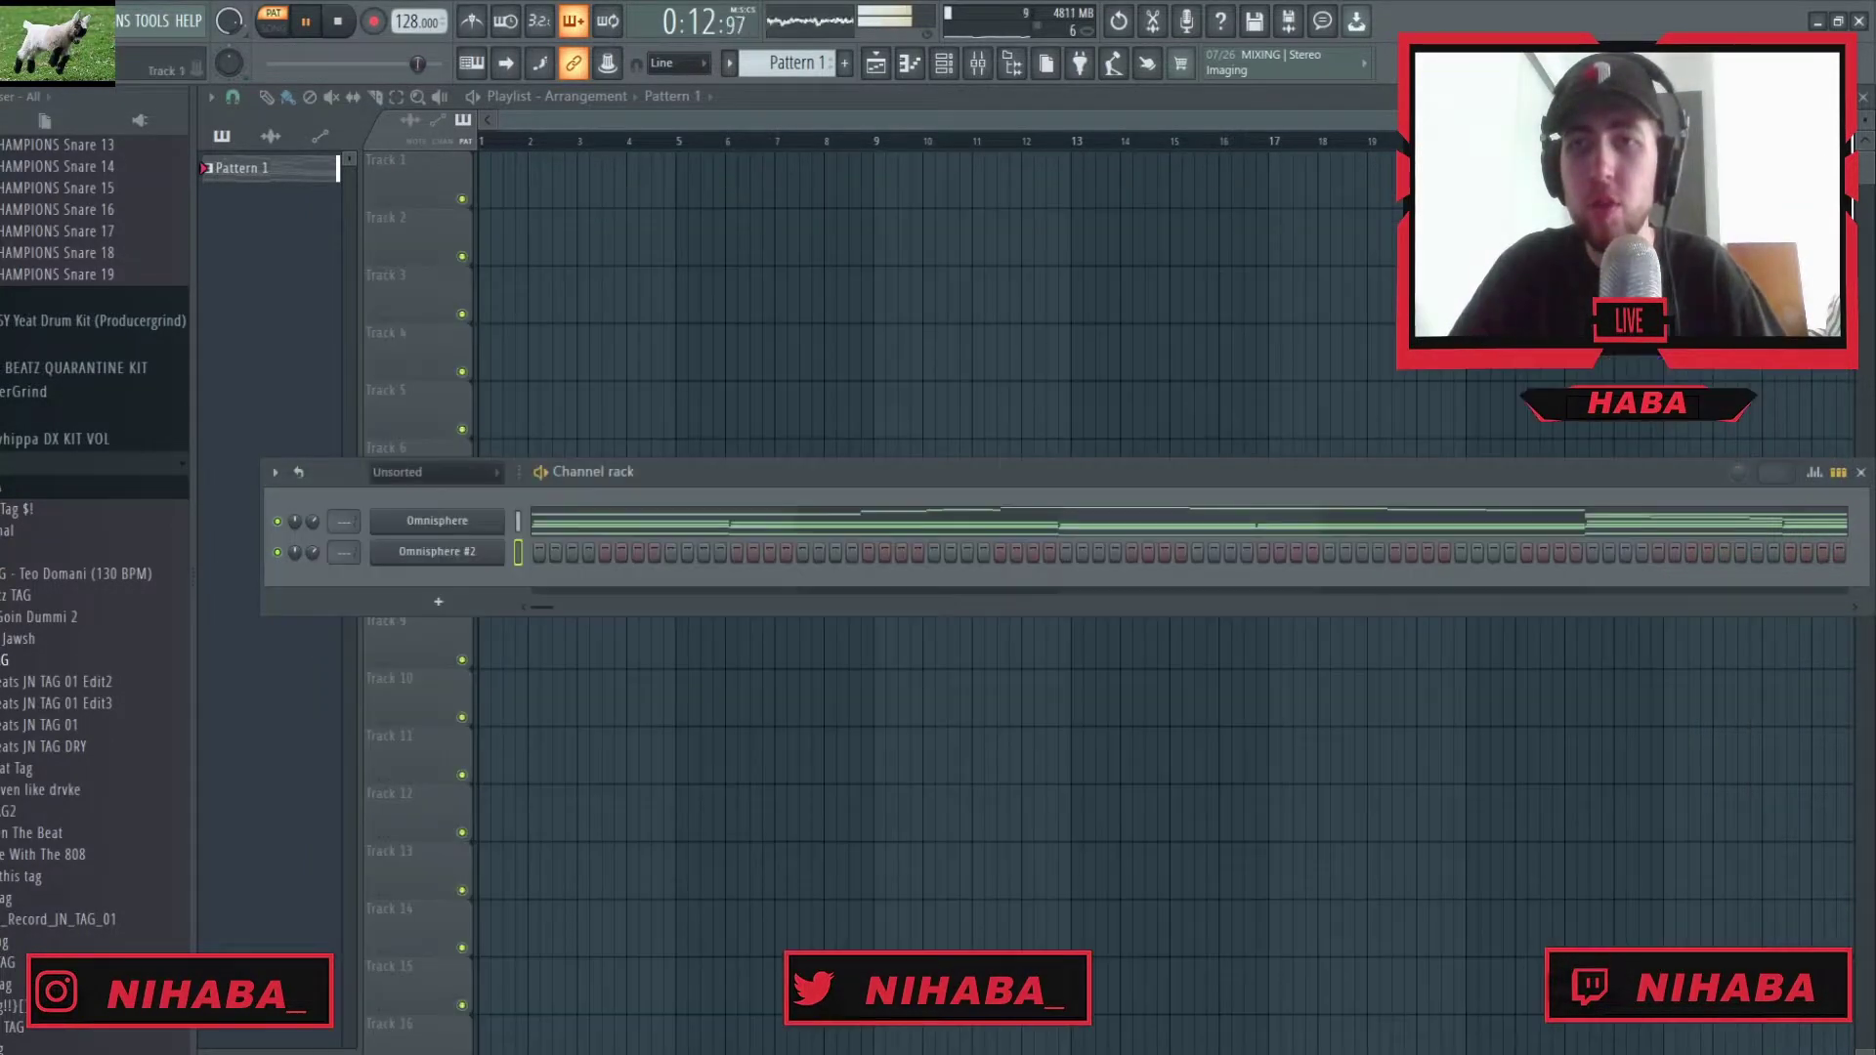
Copy the Omnisphere channel's notes into the Omnisphere #2 channel
{"action": "right_click", "coordinate": [465, 528]}
{"action": "left_click", "coordinate": [737, 541]}
{"action": "right_click", "coordinate": [468, 553]}
{"action": "left_click", "coordinate": [732, 591]}
Delete the melody and counter-melody notes from Omnisphere #2, keep the chords and bass, and play the layered result
{"action": "right_click", "coordinate": [471, 557]}
{"action": "left_click", "coordinate": [570, 555]}
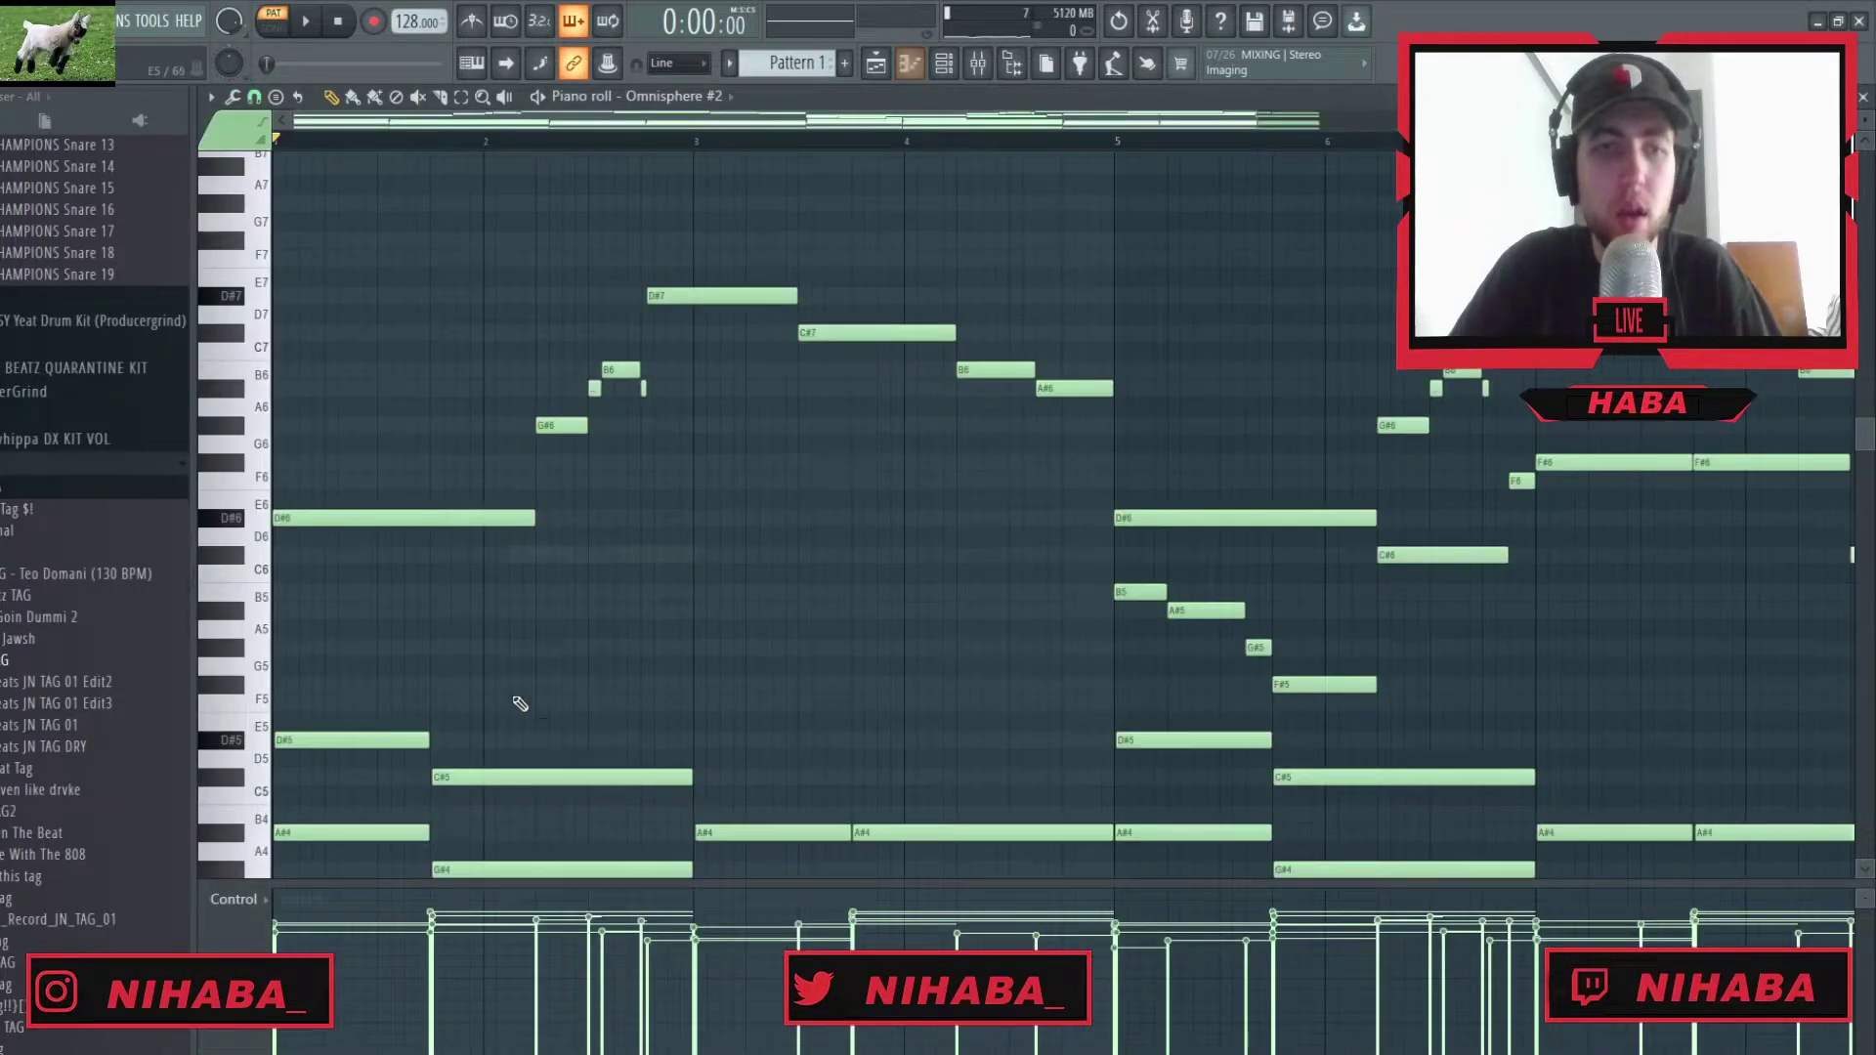
{"action": "left_click_drag", "start_coordinate": [295, 217], "coordinate": [1522, 698]}
{"action": "key", "text": "Delete"}
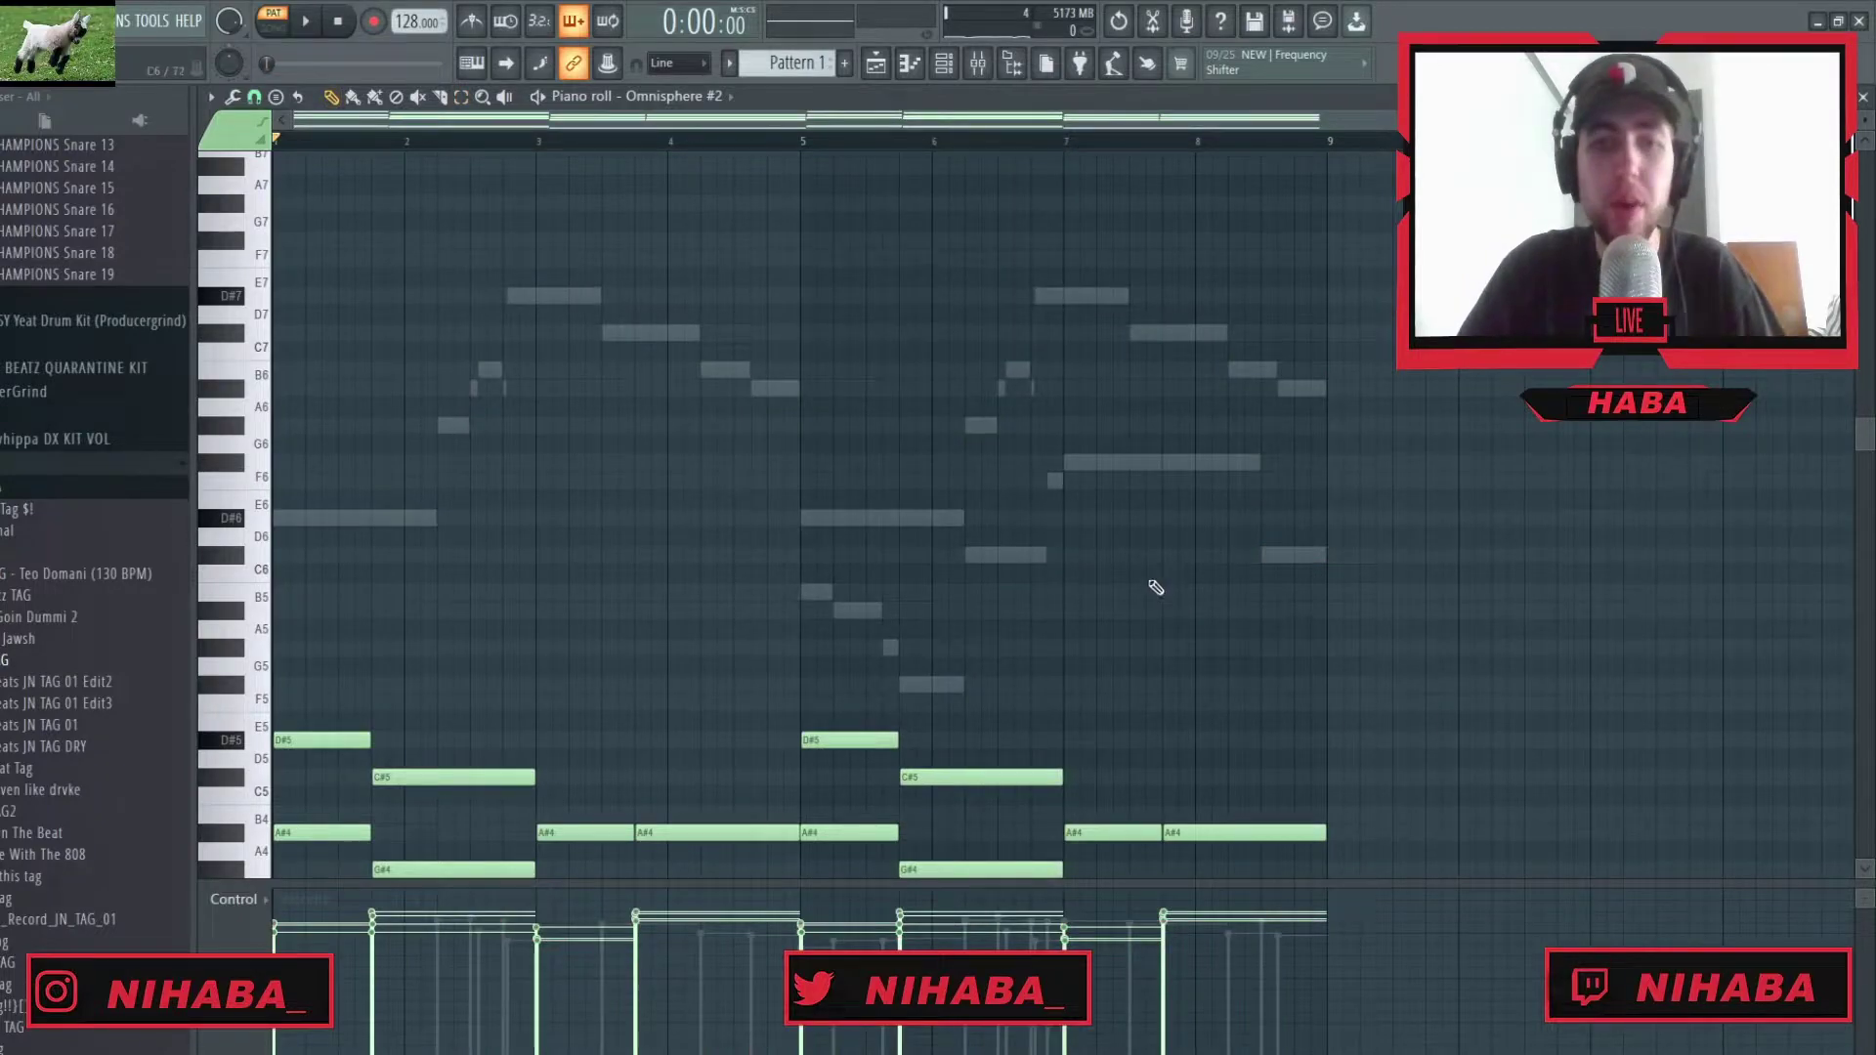
{"action": "scroll", "coordinate": [1169, 599], "scroll_direction": "down", "scroll_amount": 3}
{"action": "key", "text": "space"}
{"action": "scroll", "coordinate": [1075, 460], "scroll_direction": "down", "scroll_amount": 3}
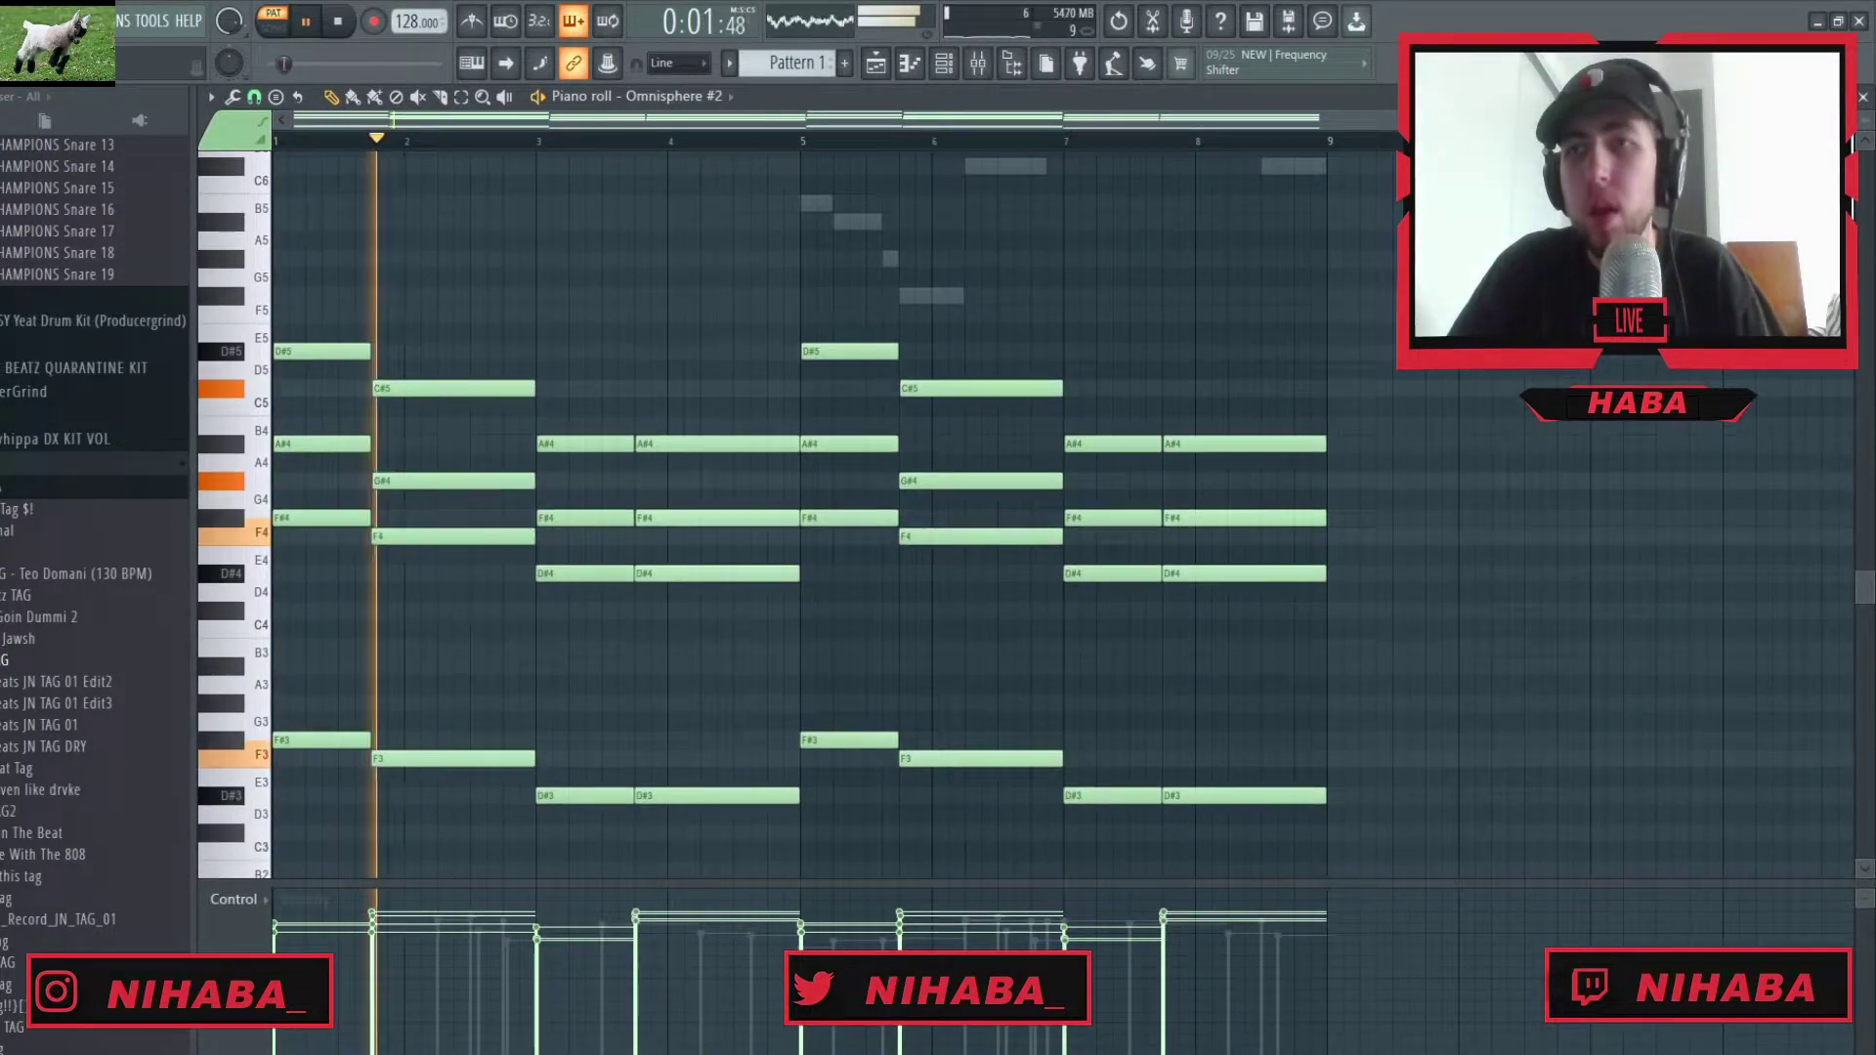
{"action": "left_click", "coordinate": [1863, 99]}
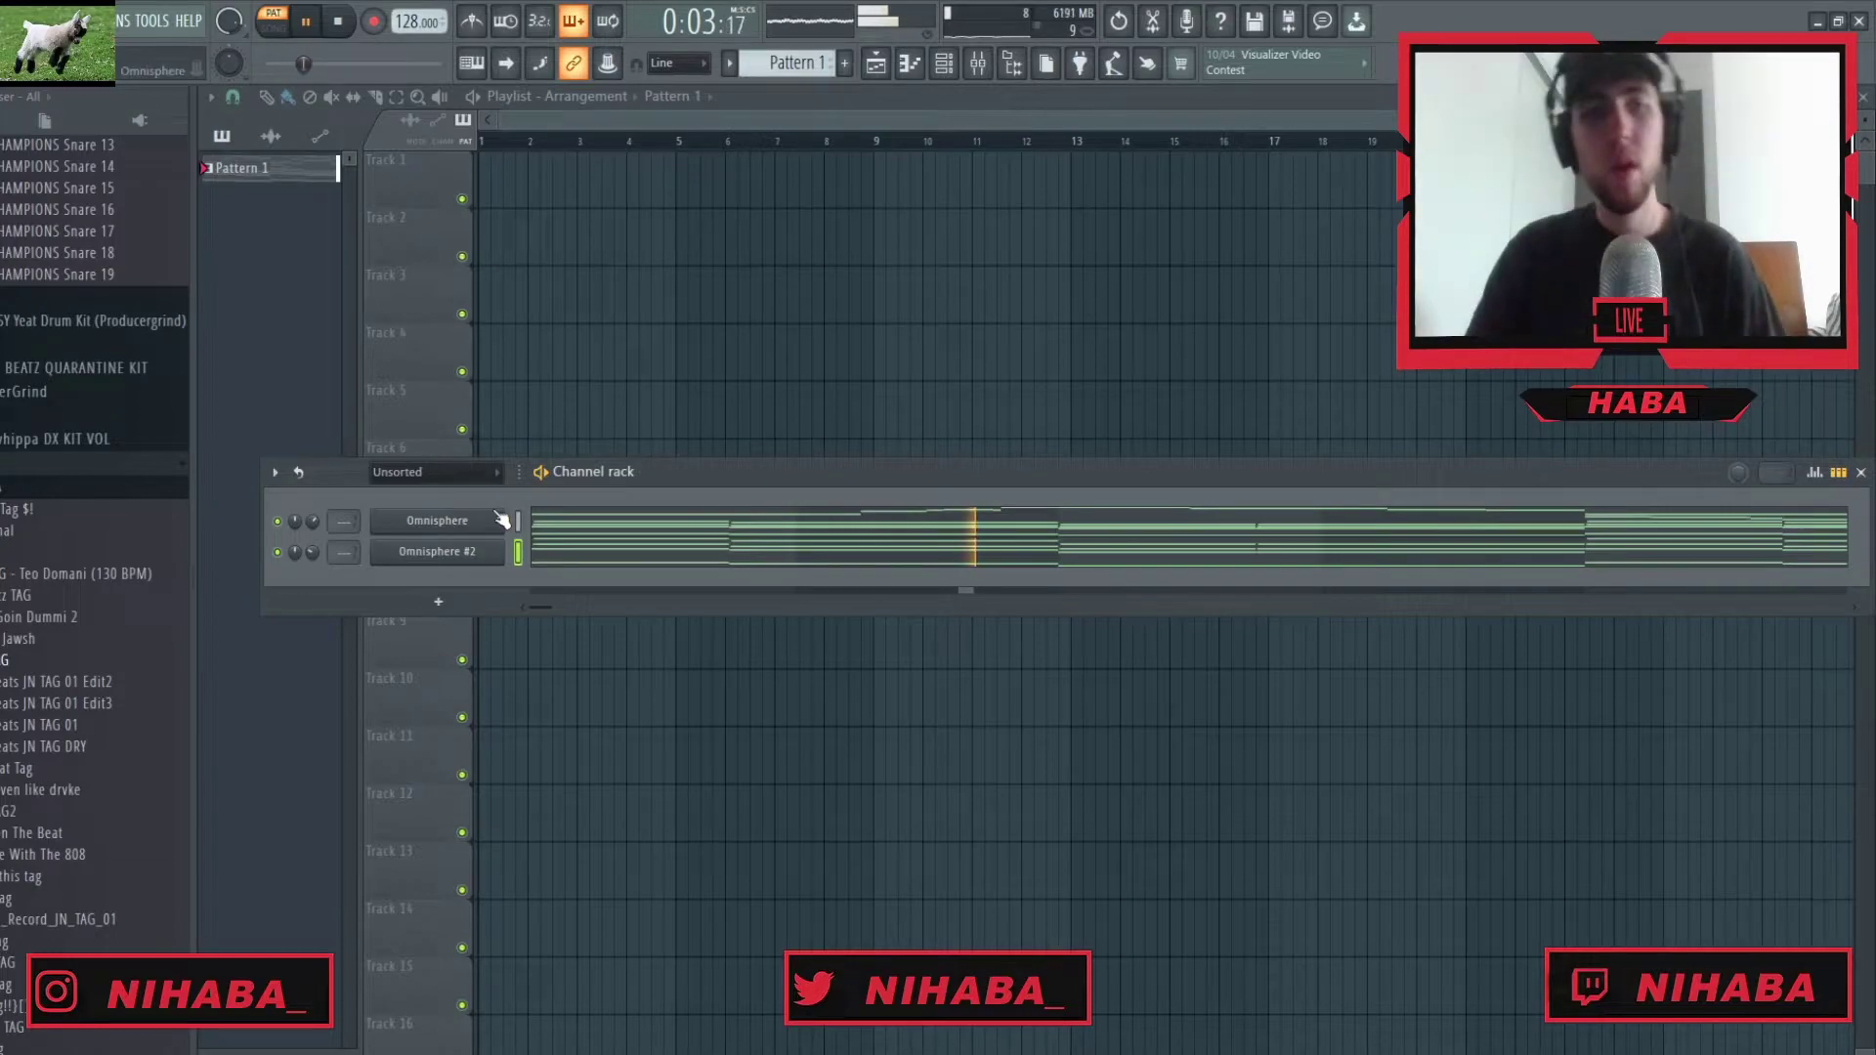
Add an ElectraX instrument channel and open its preset browser
{"action": "left_click", "coordinate": [463, 607]}
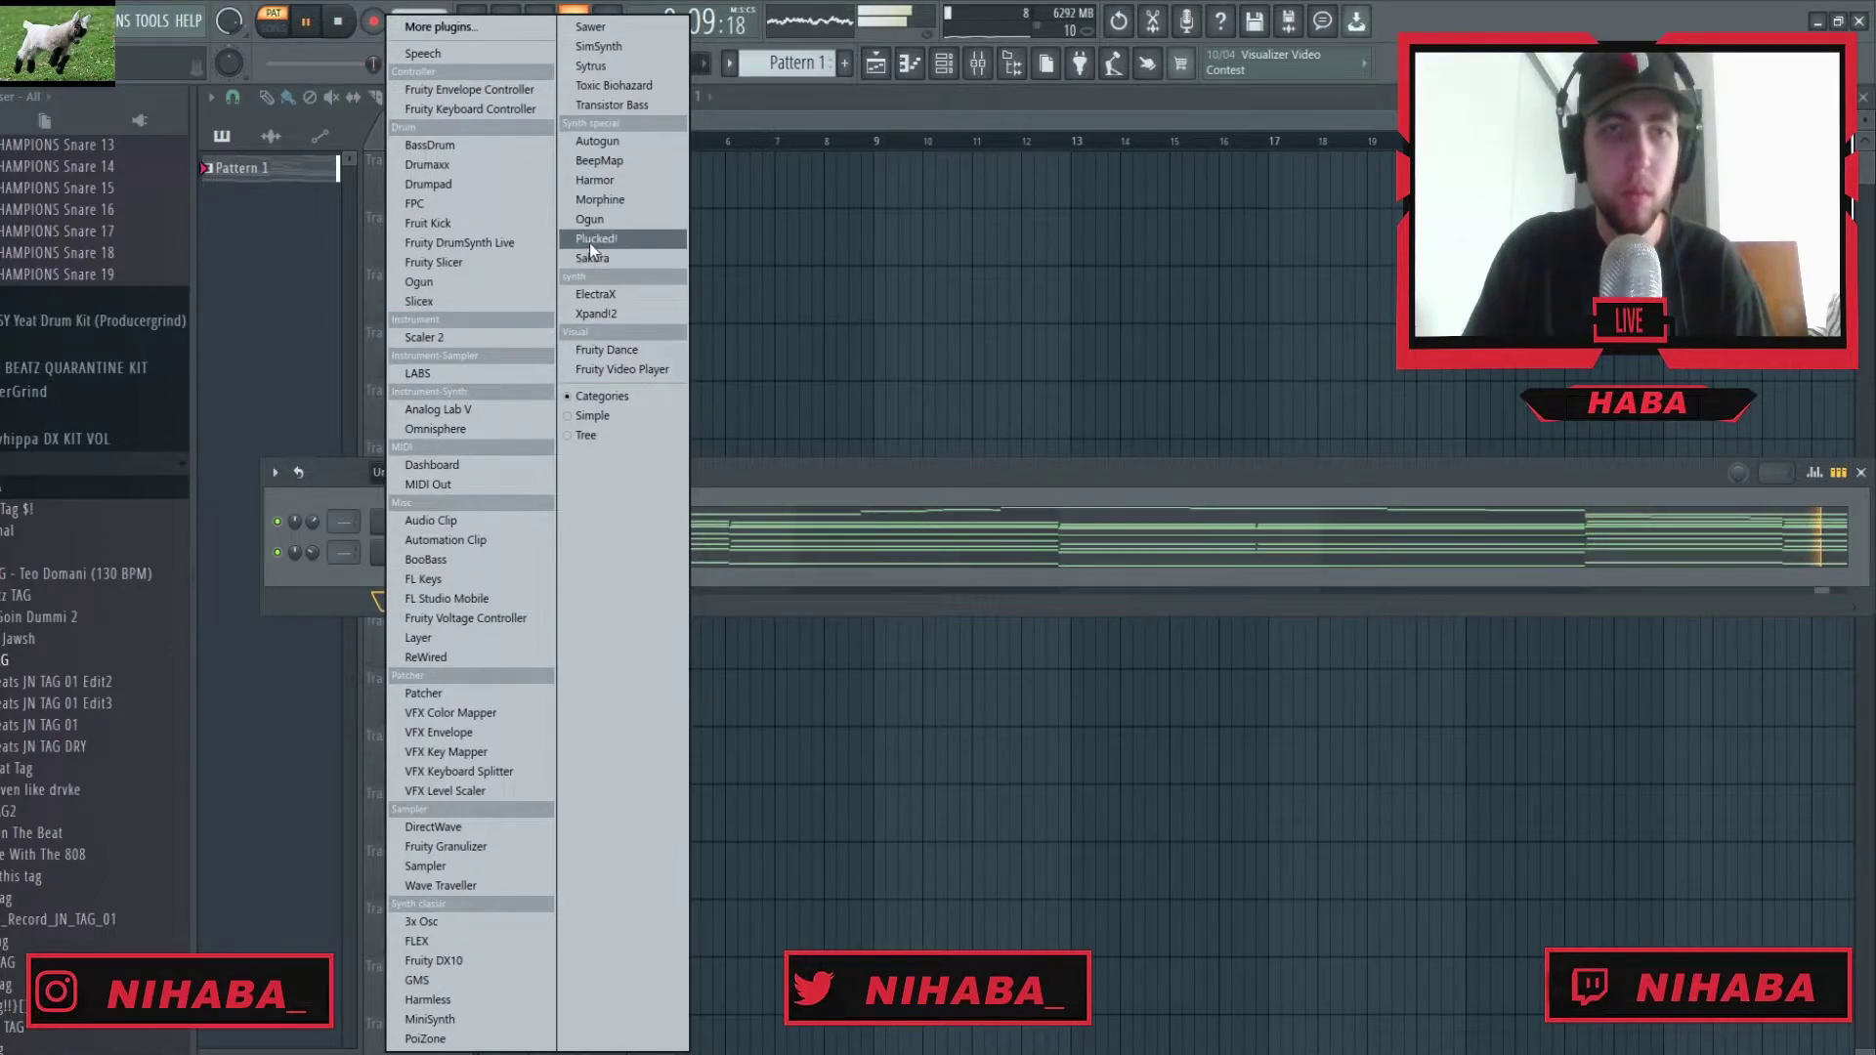
{"action": "left_click", "coordinate": [623, 293]}
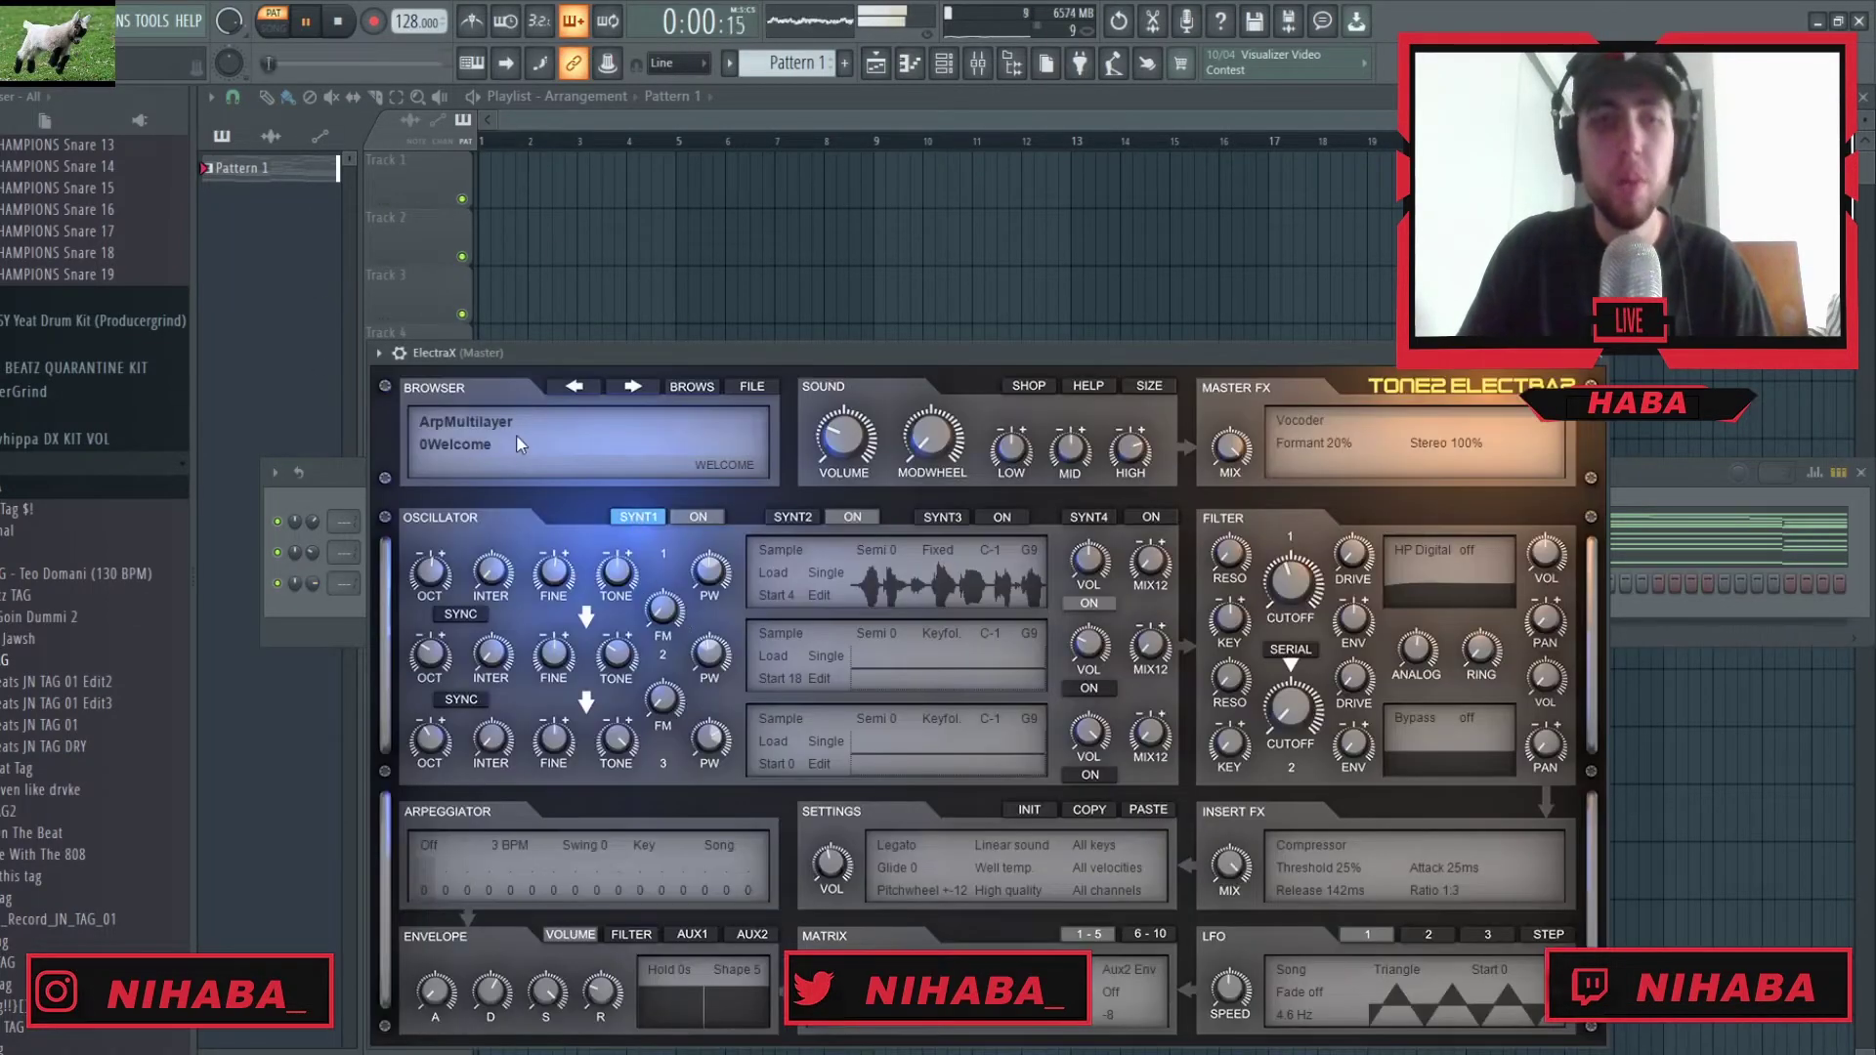
{"action": "left_click", "coordinate": [517, 443]}
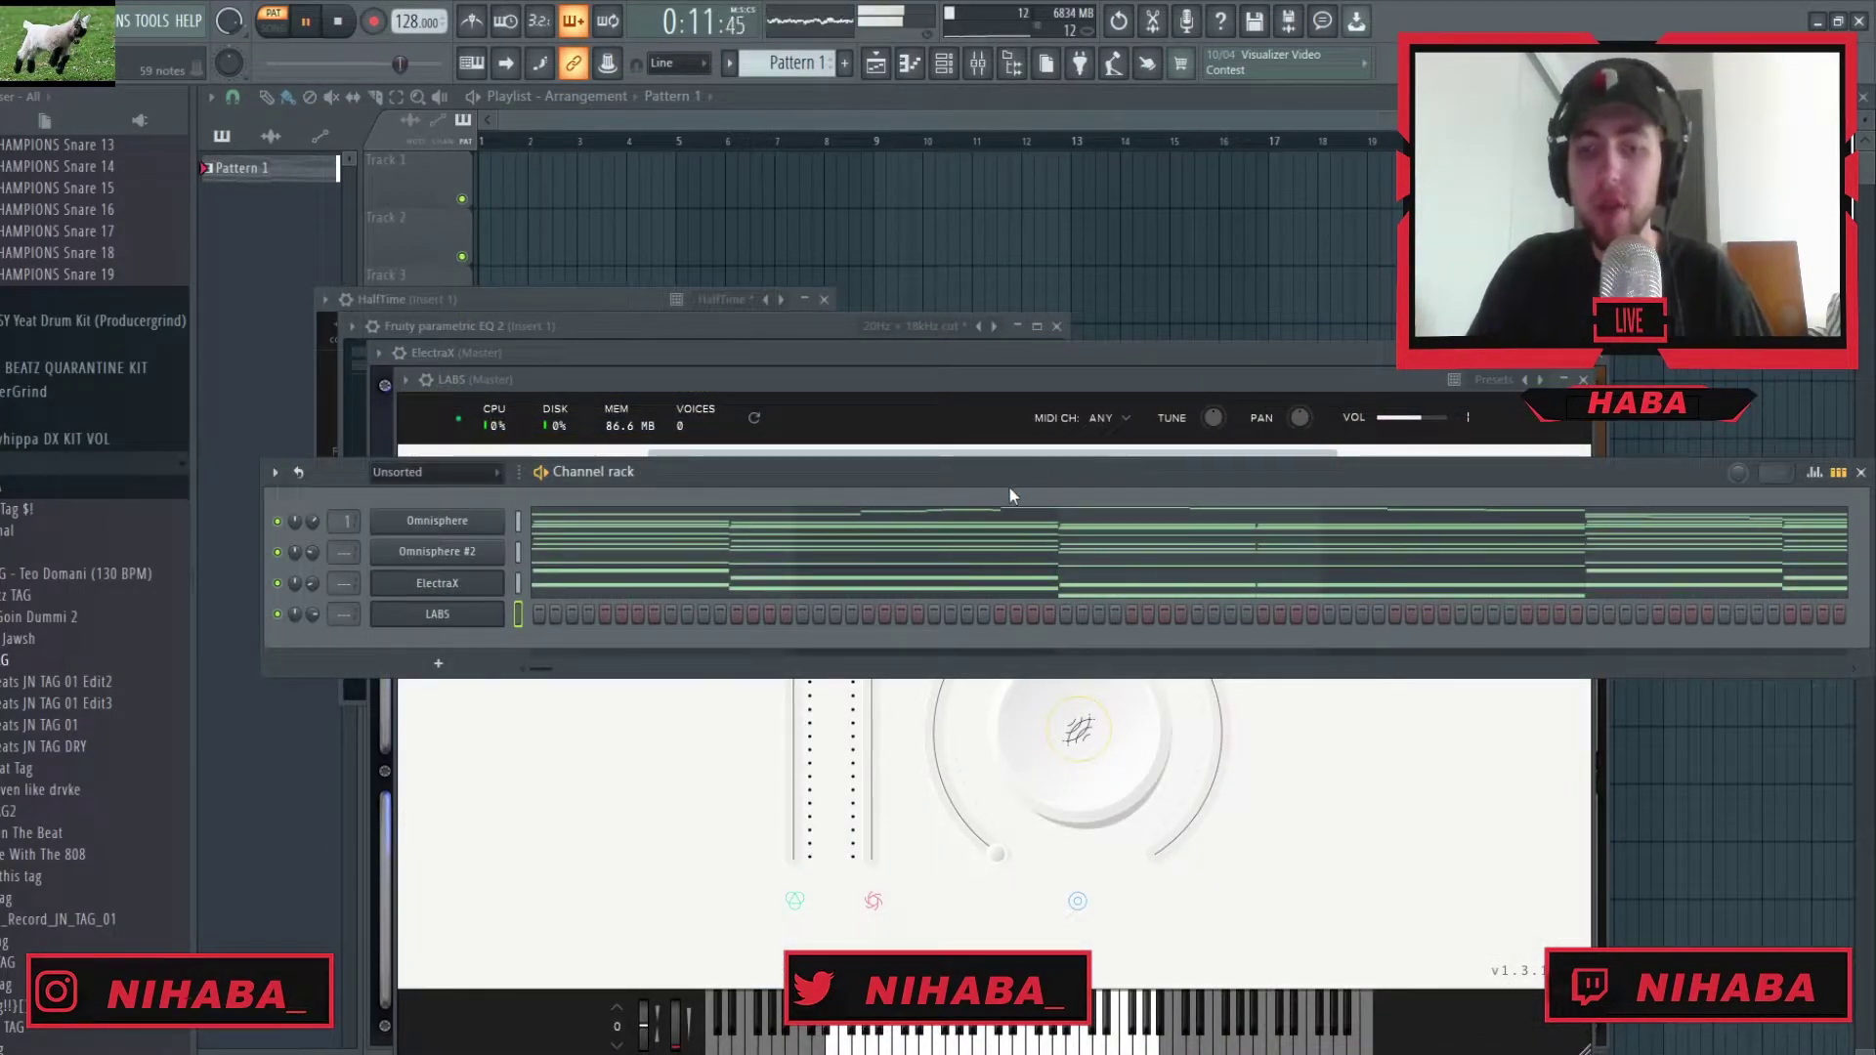
Examine the HalfTime effect and its 1/4 loop setting on mixer insert 1
{"action": "key", "text": "F9"}
{"action": "left_click", "coordinate": [690, 530]}
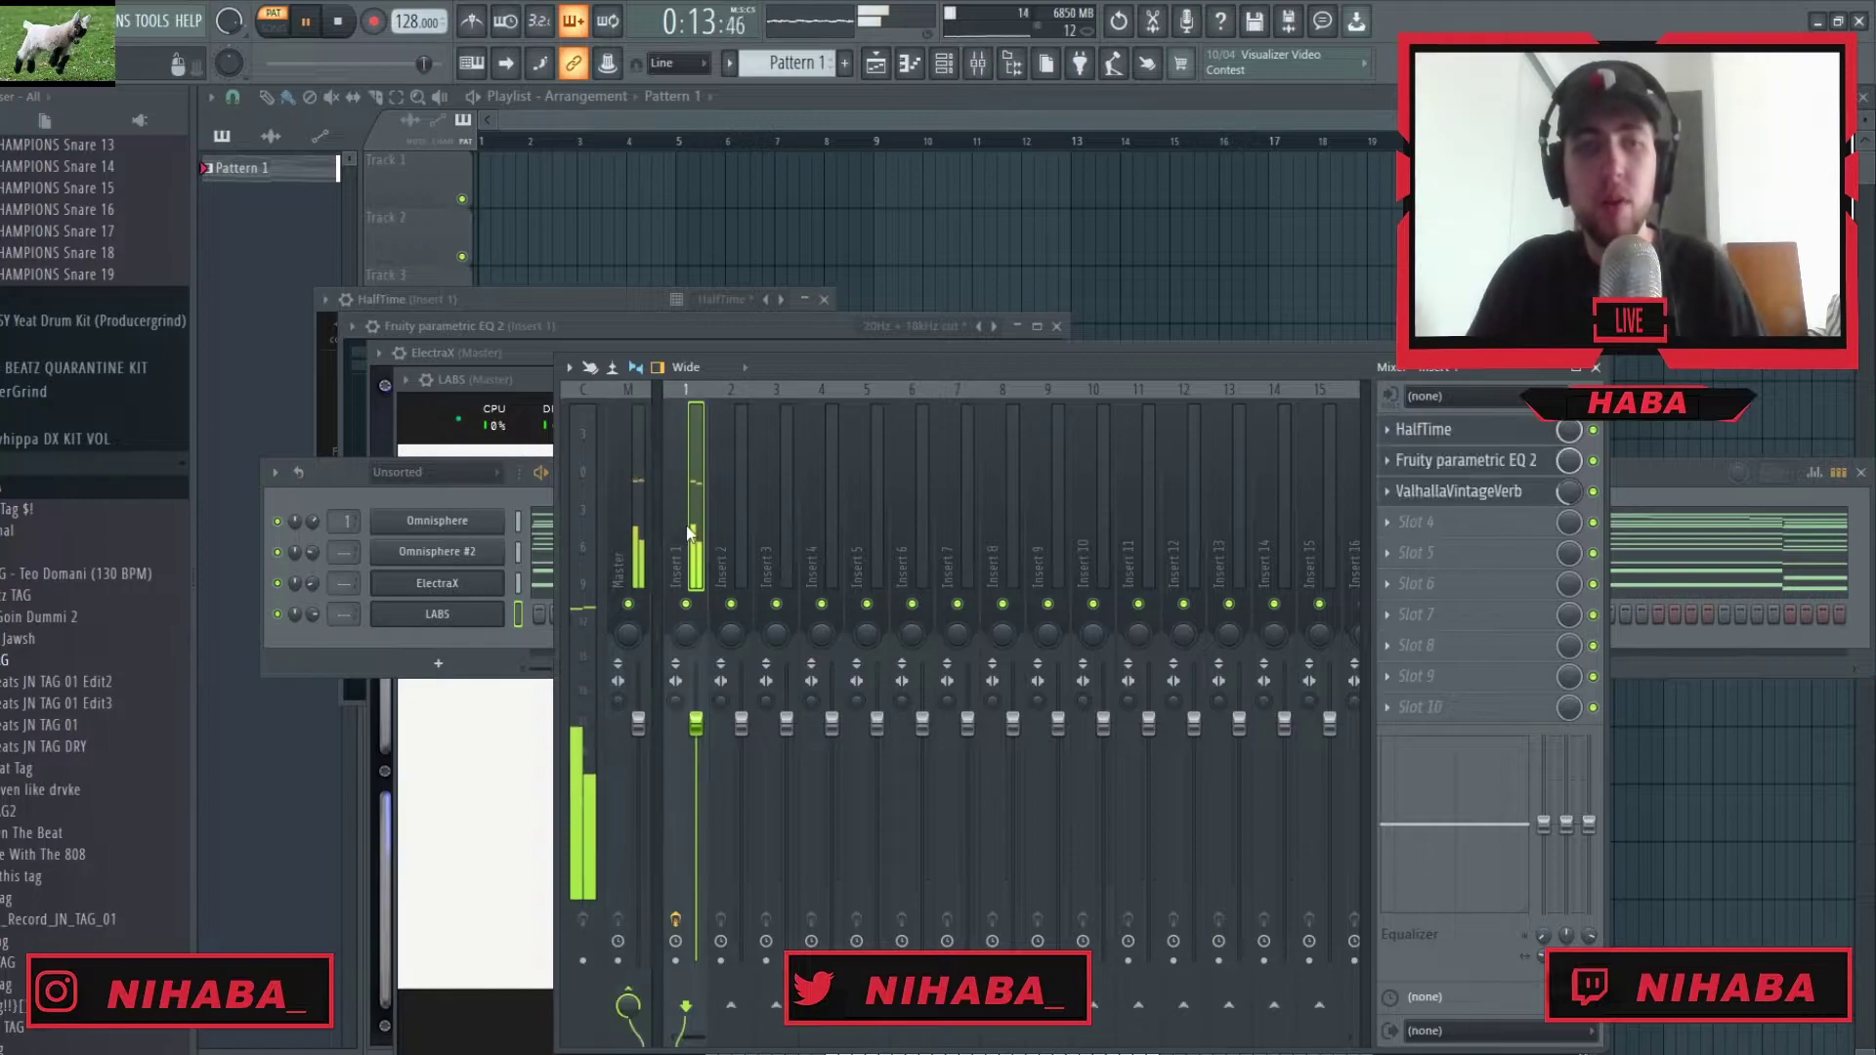
{"action": "left_click", "coordinate": [1440, 432]}
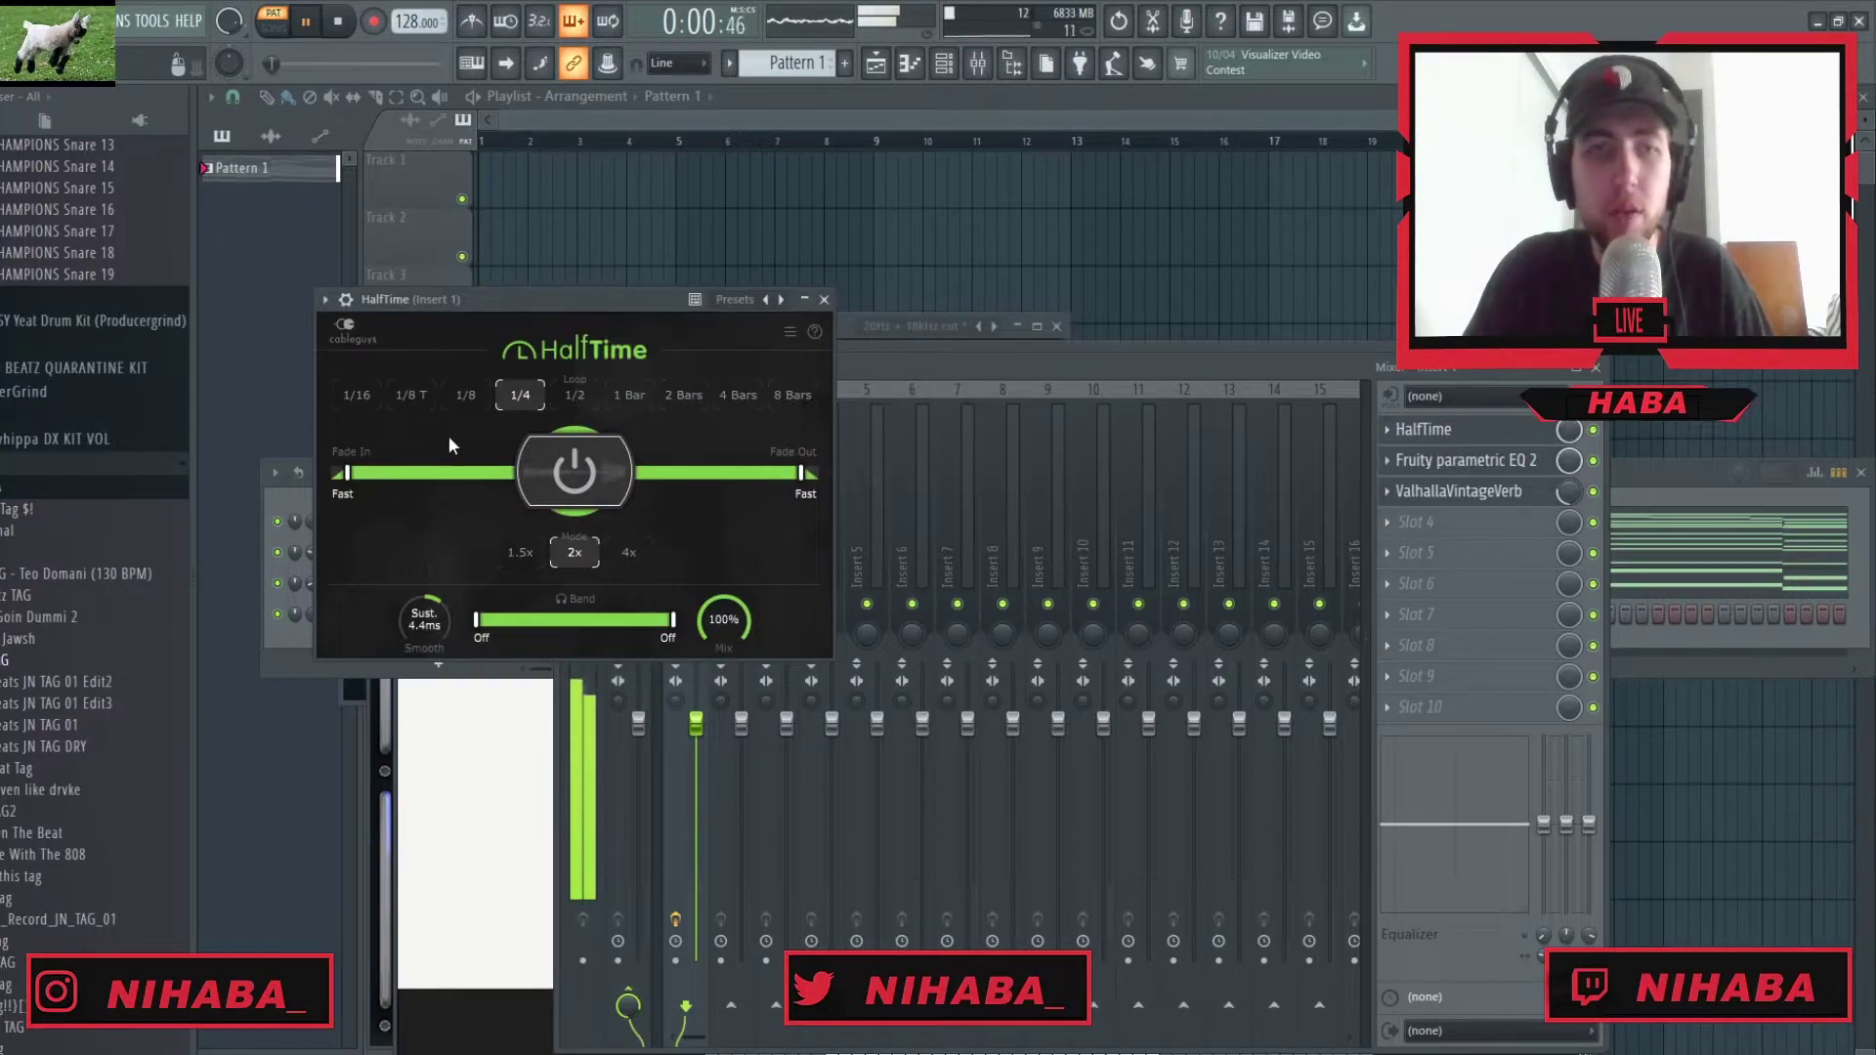
{"action": "left_click", "coordinate": [530, 395]}
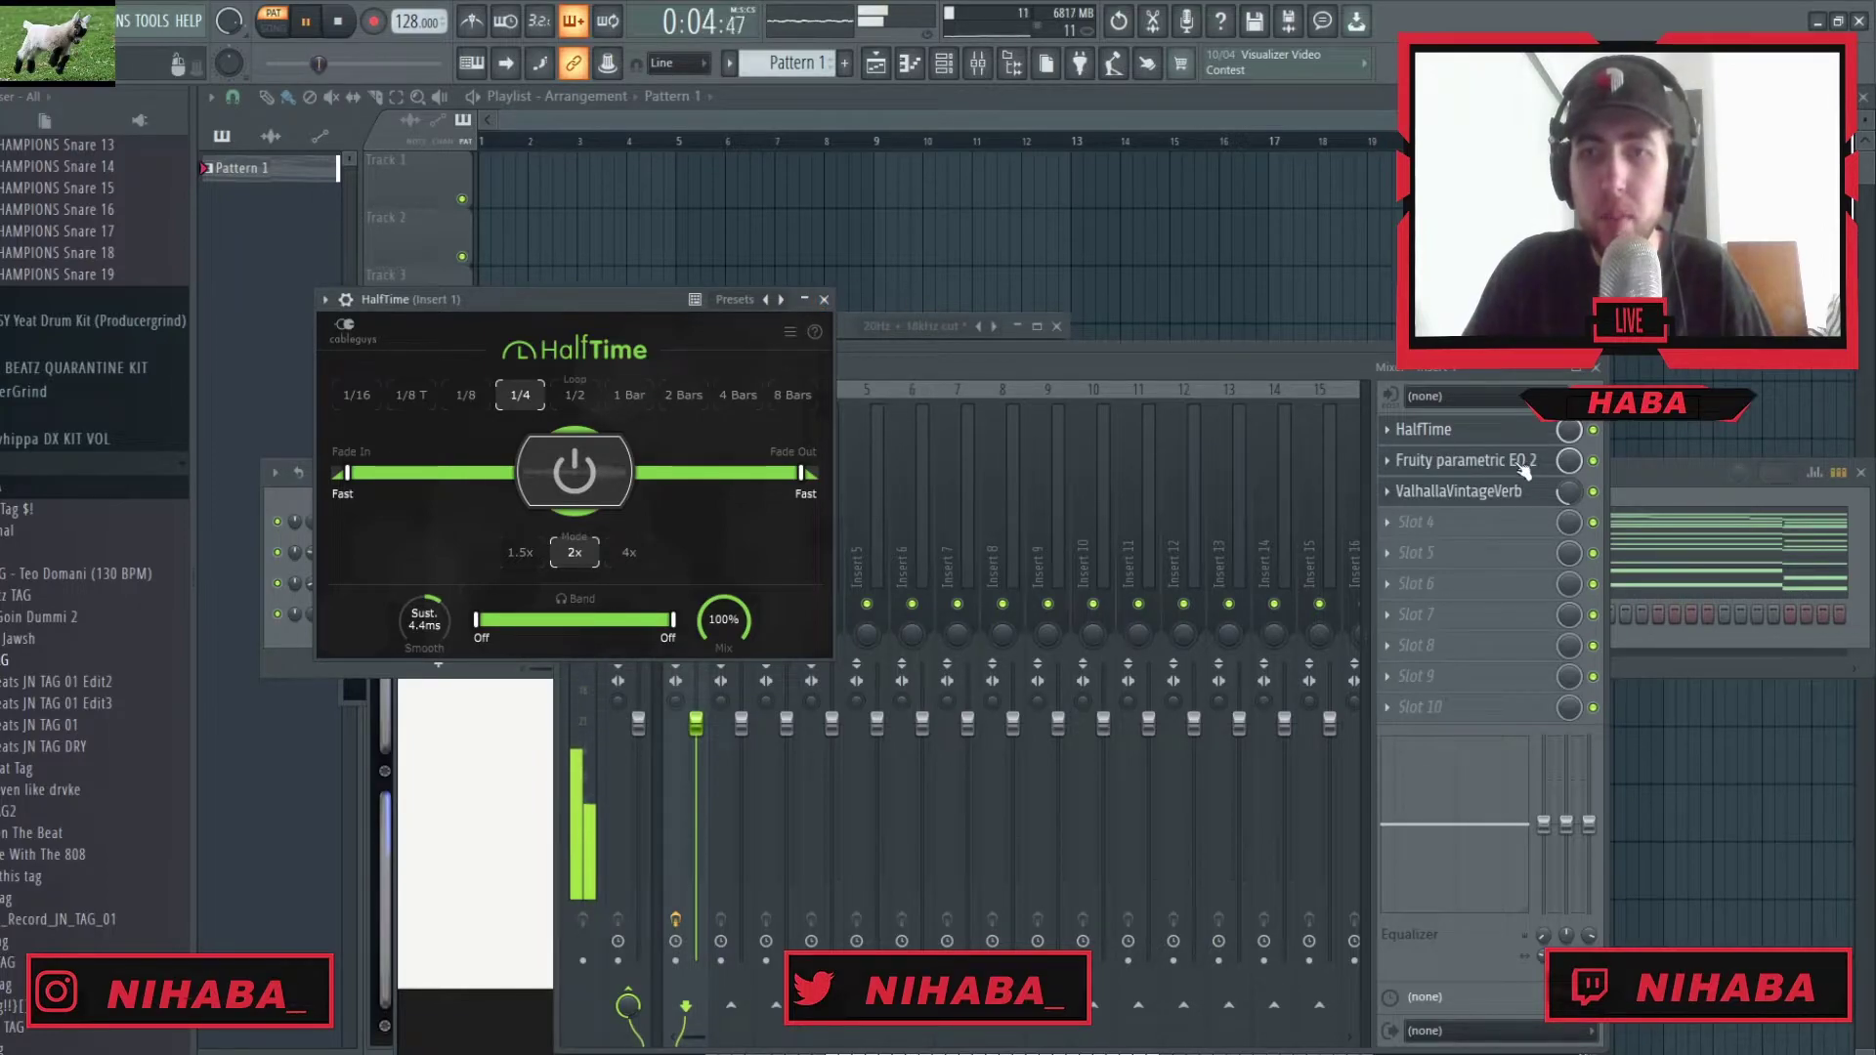
{"action": "left_click", "coordinate": [880, 567]}
Examine the Fruity Parametric EQ 2 curve and ValhallaVintageVerb settings on insert 1, and close the mixer and effect windows
{"action": "left_click", "coordinate": [1466, 460]}
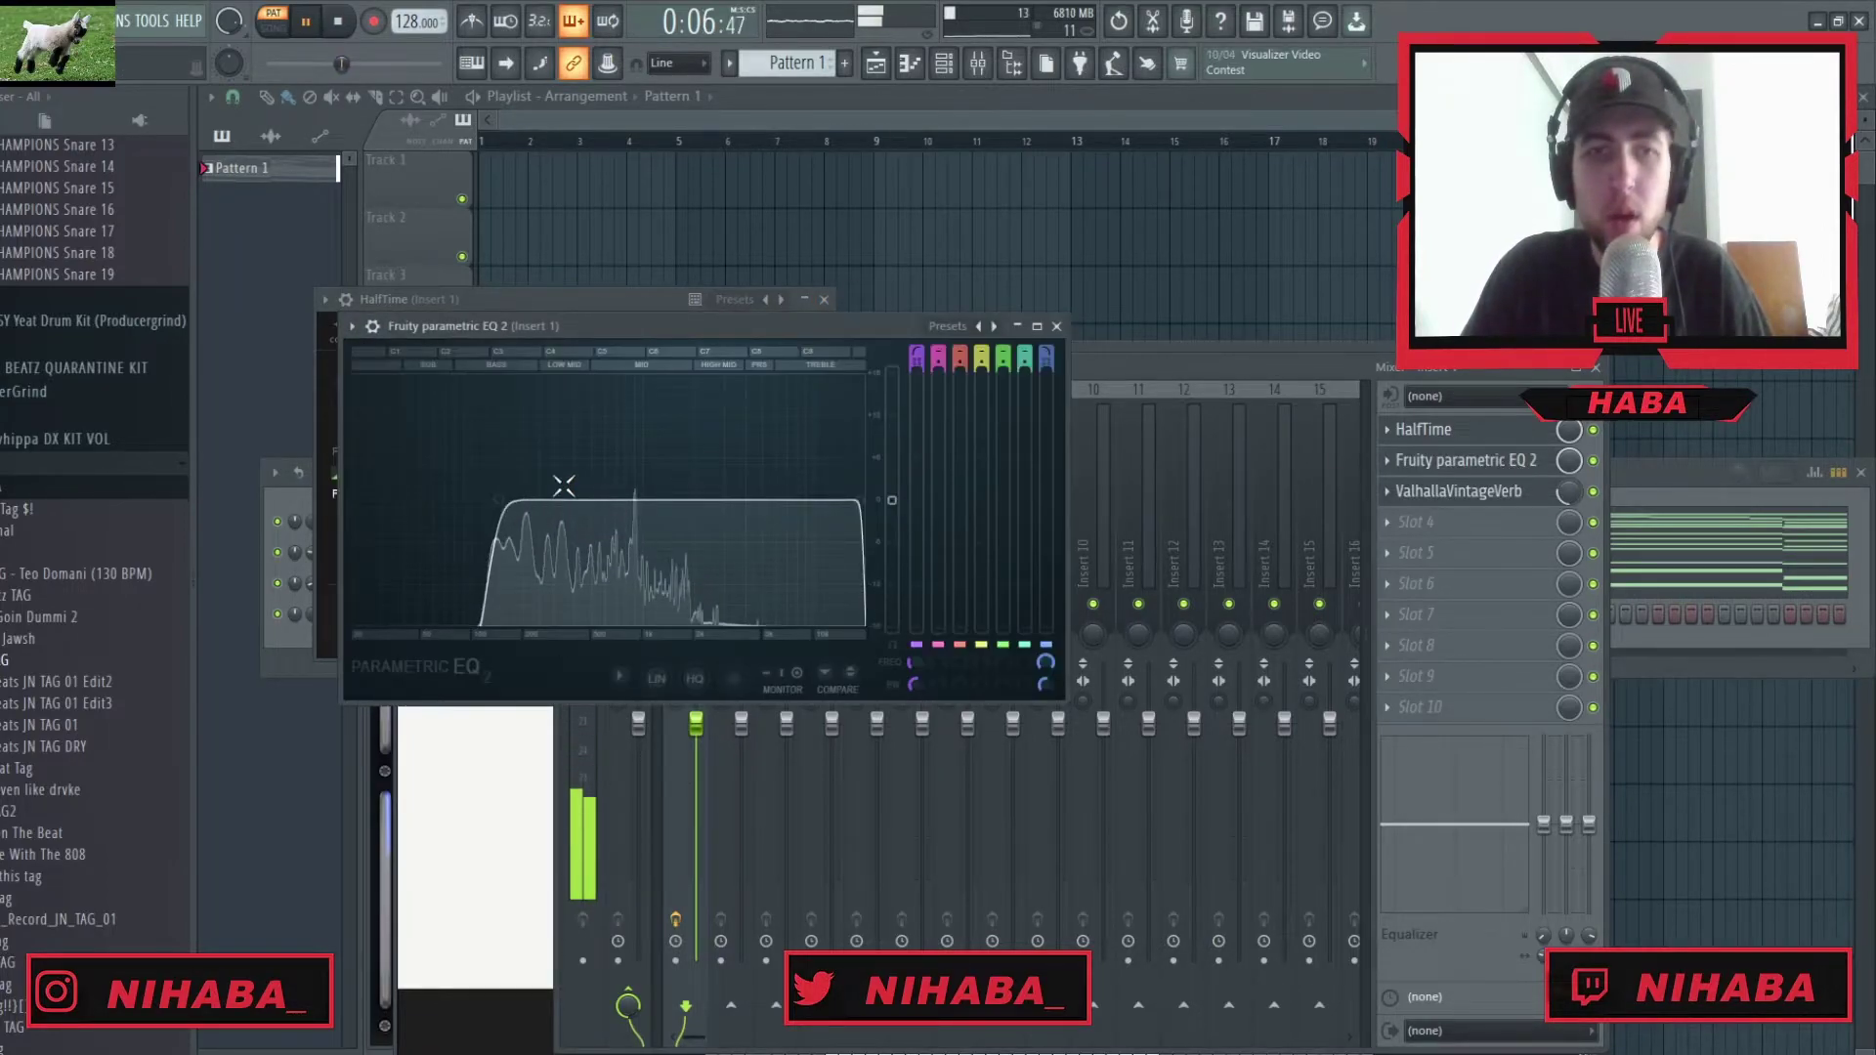
{"action": "left_click", "coordinate": [1517, 499]}
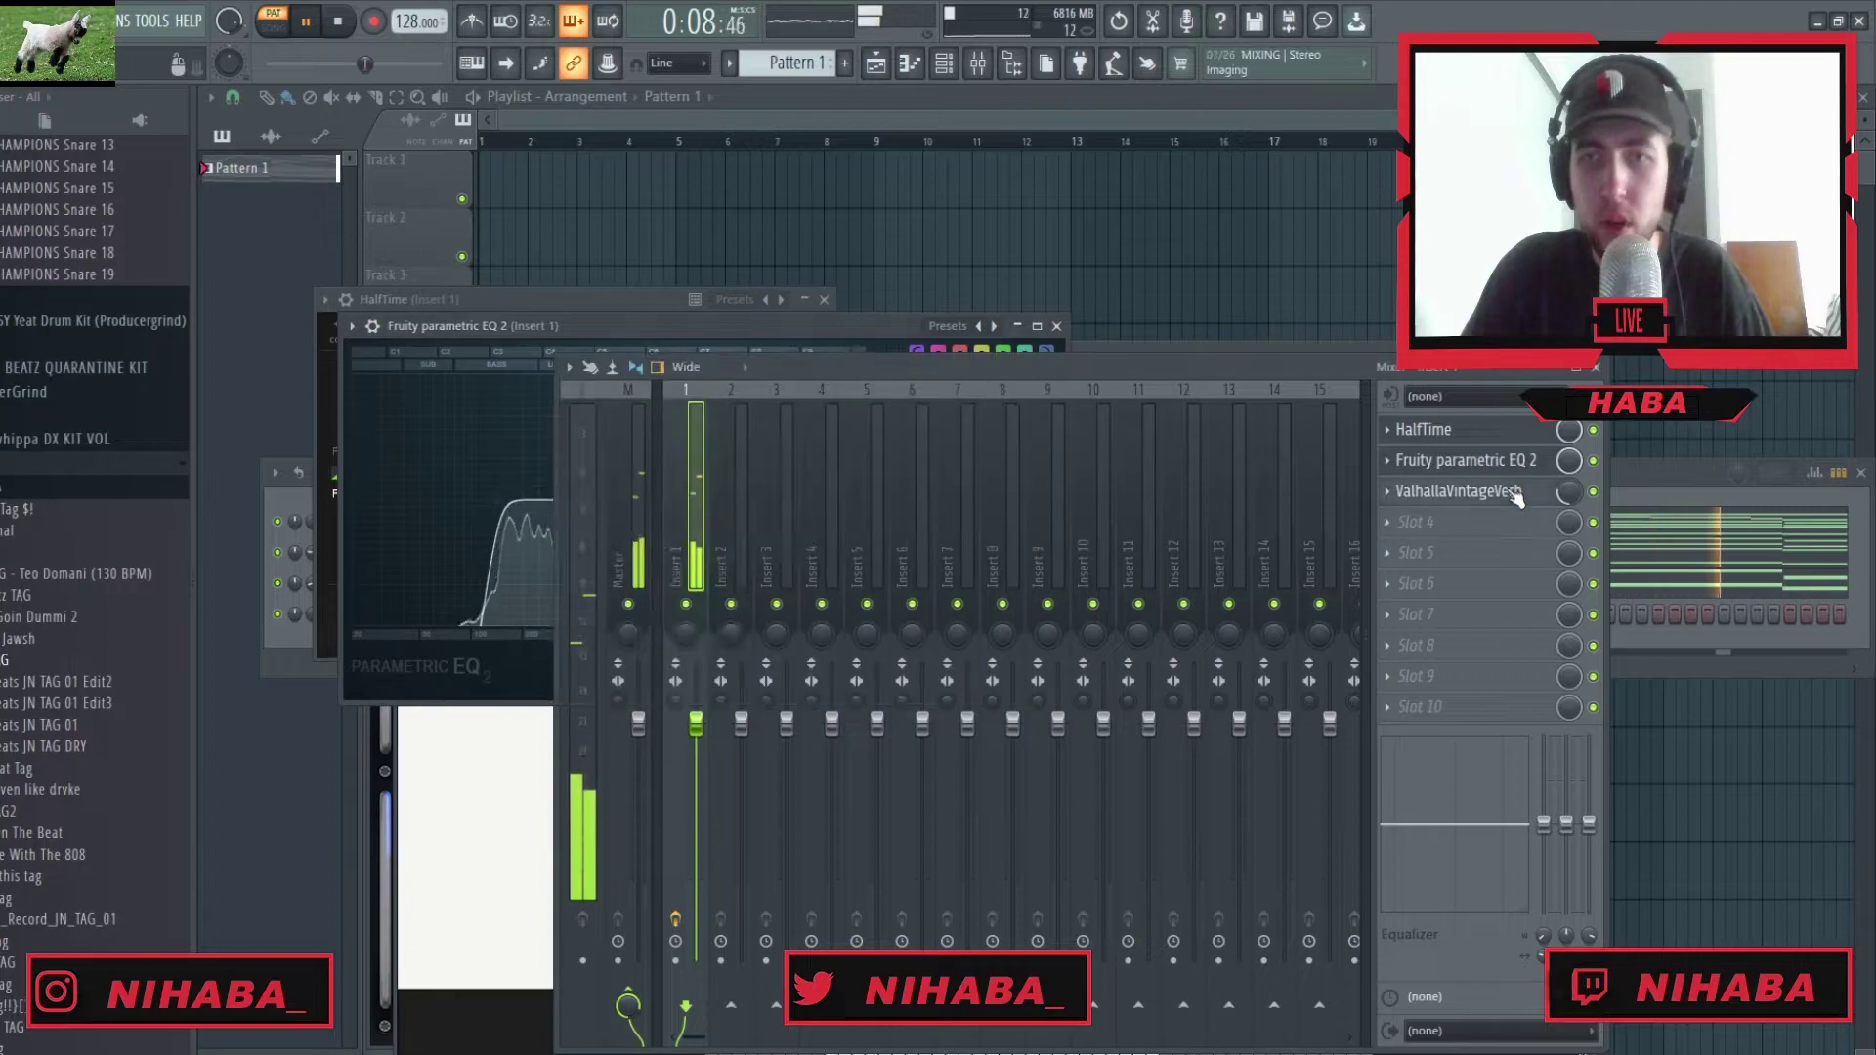
{"action": "left_click", "coordinate": [1517, 495]}
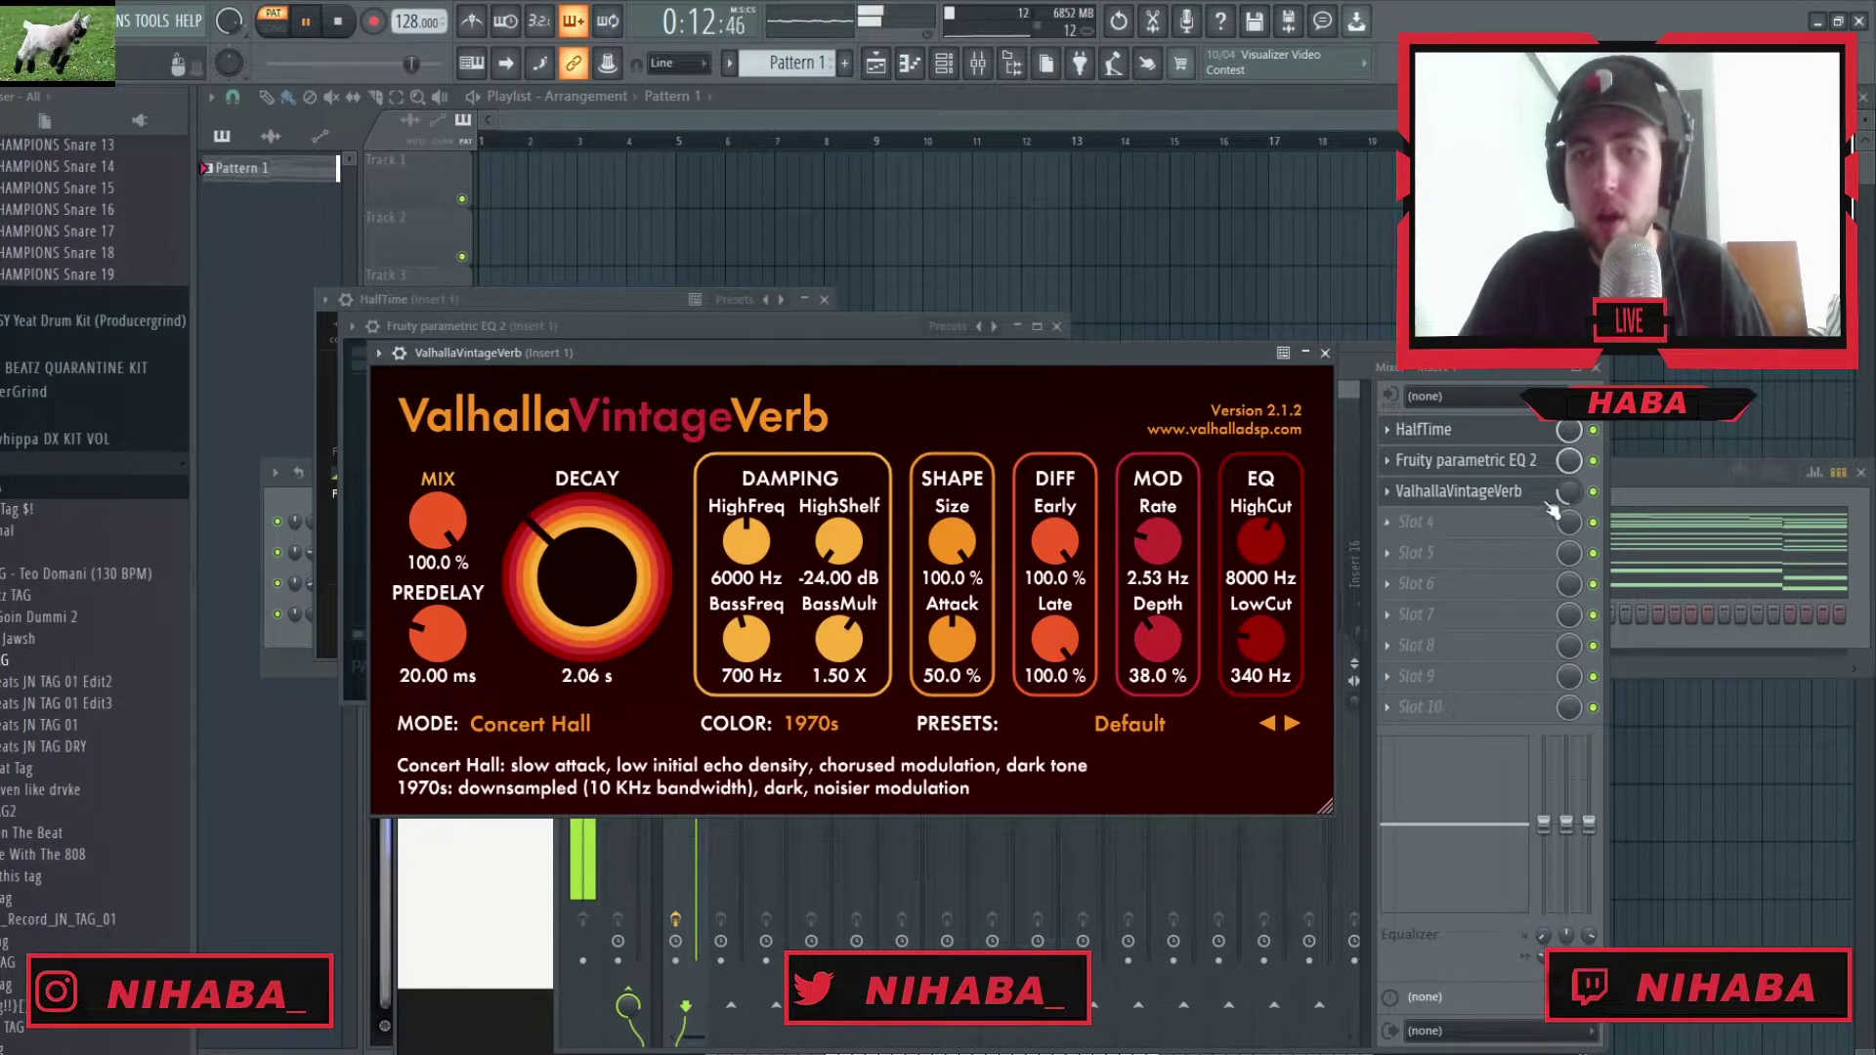
{"action": "left_click", "coordinate": [1591, 370]}
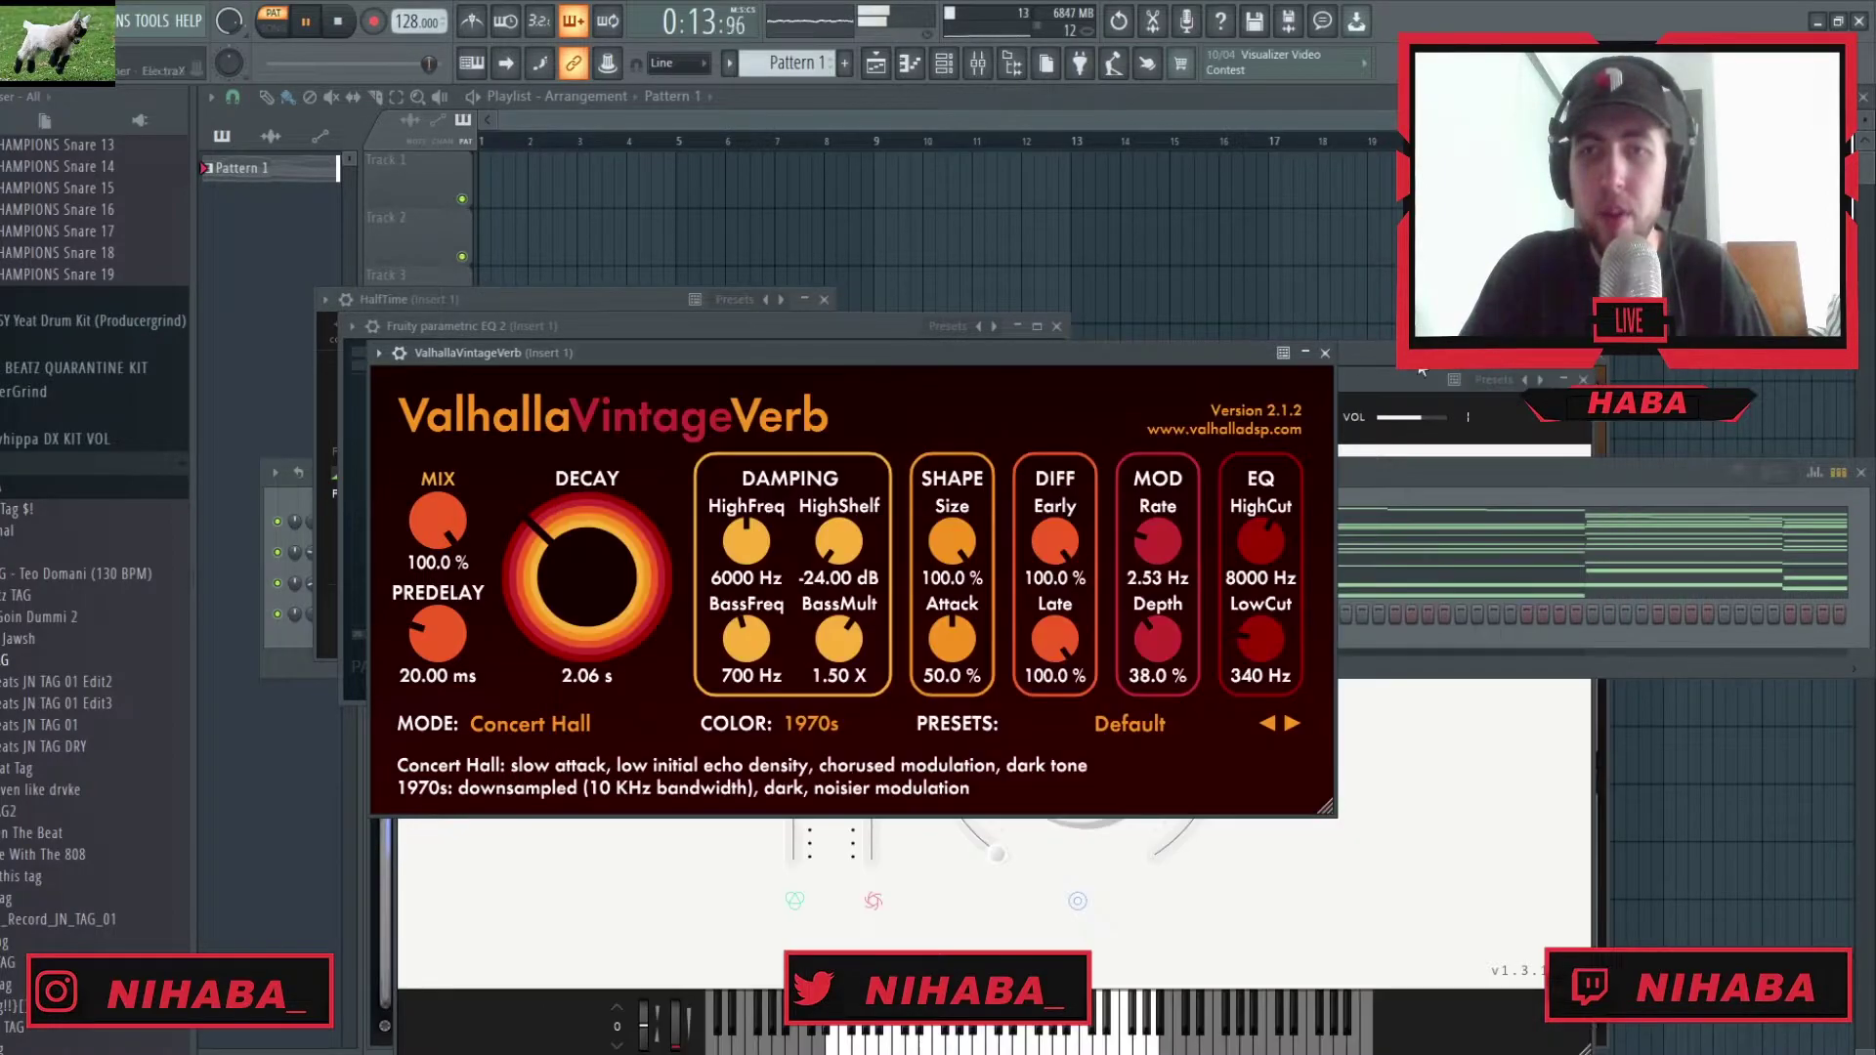
{"action": "left_click", "coordinate": [1325, 353]}
{"action": "left_click", "coordinate": [1058, 327]}
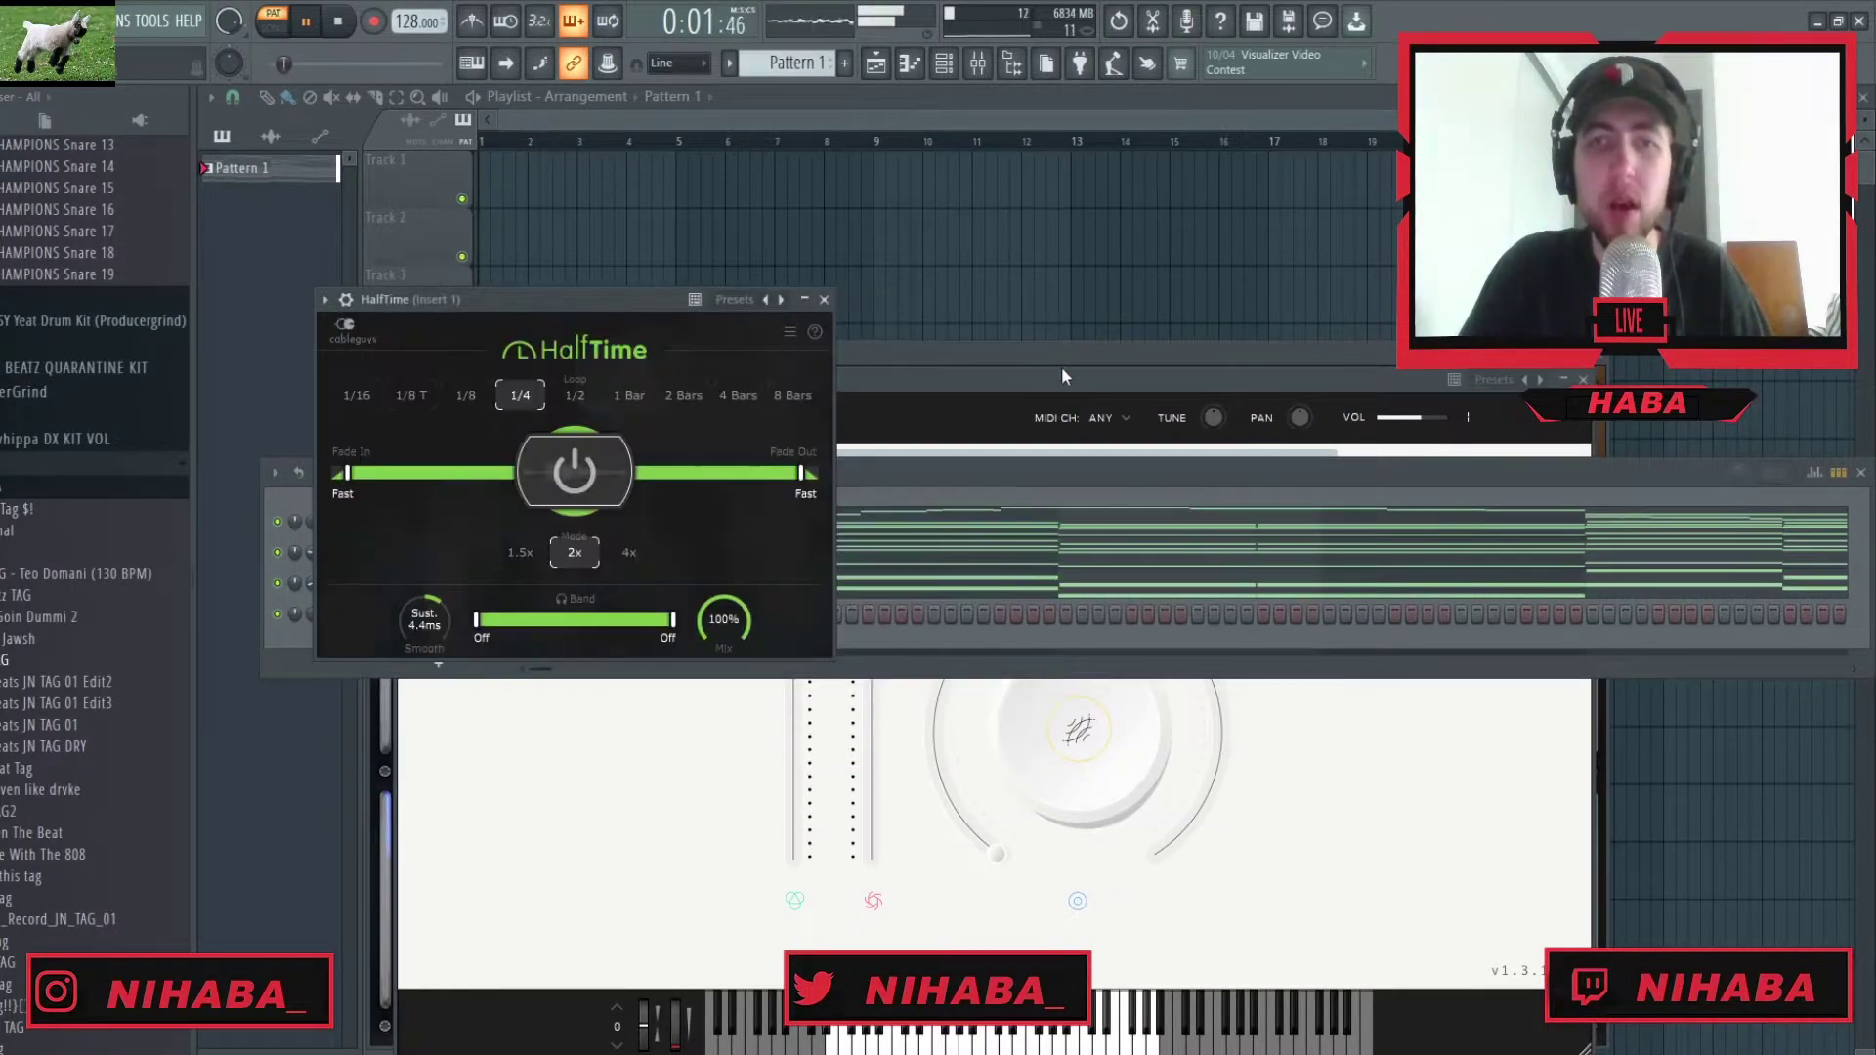
{"action": "left_click", "coordinate": [824, 299]}
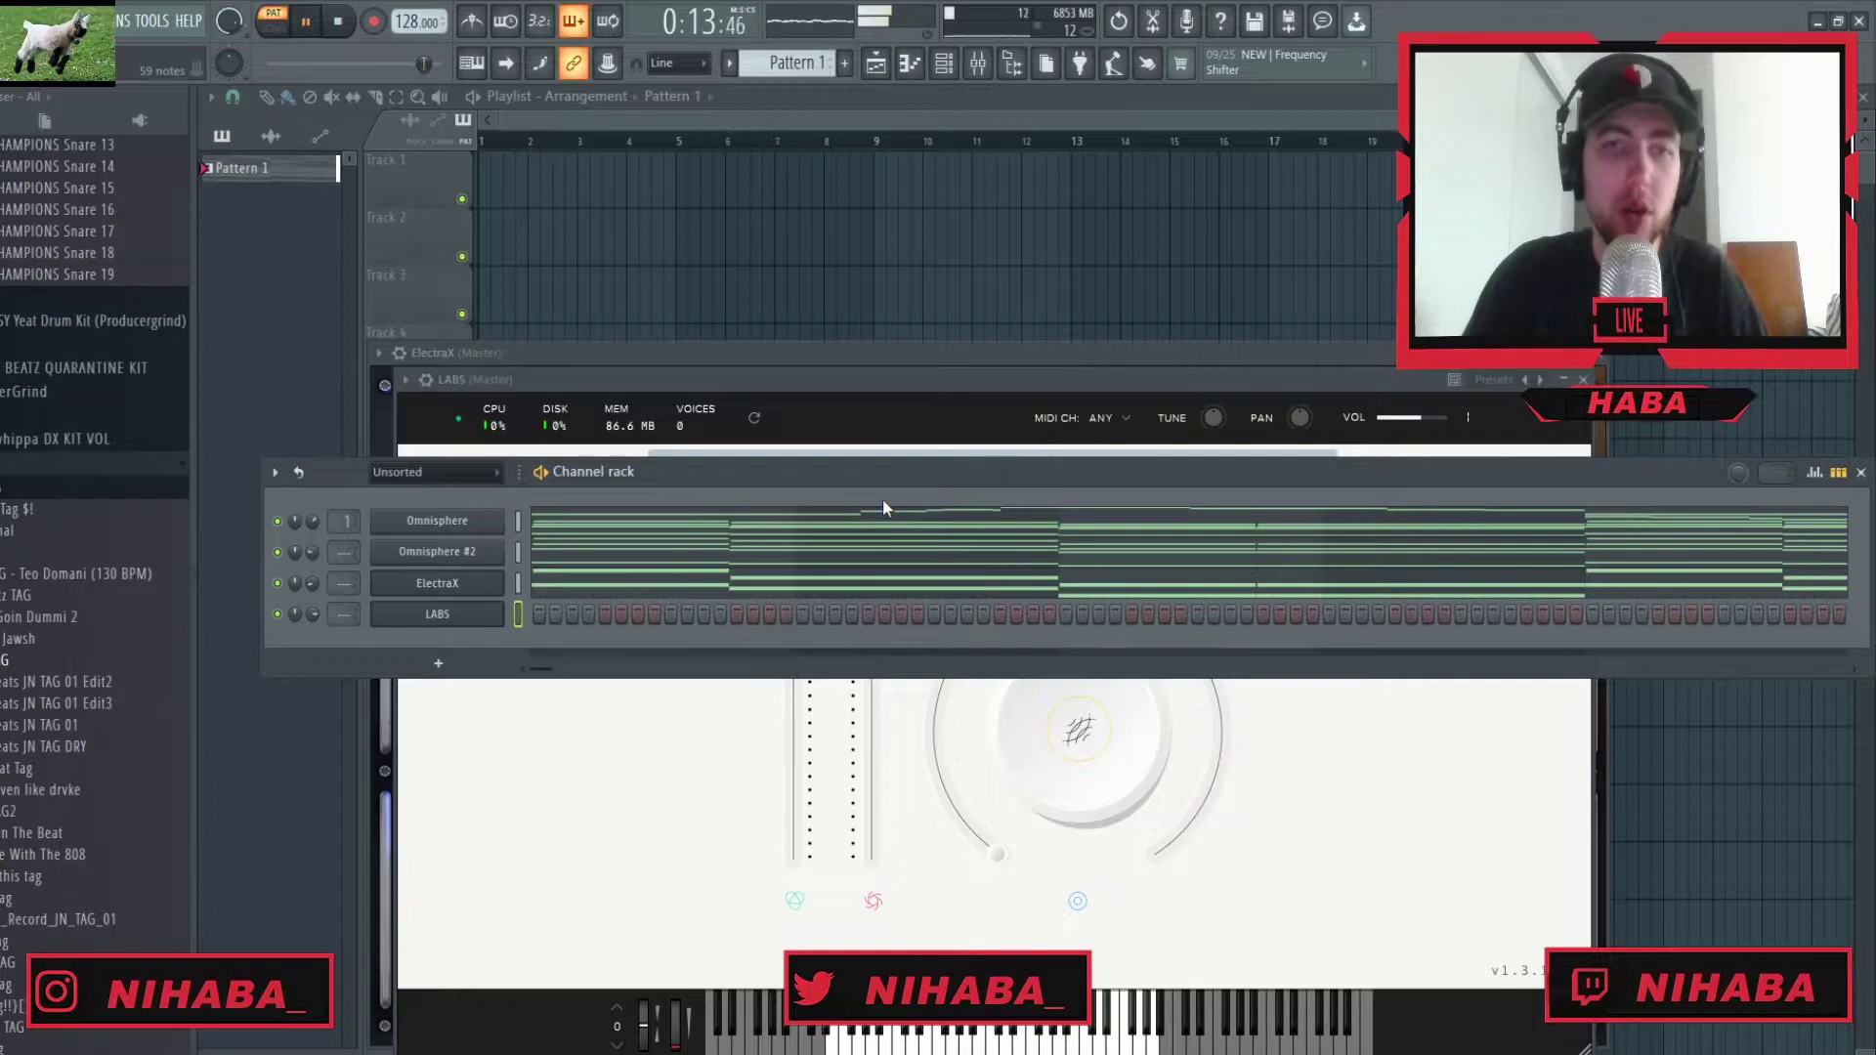
Play the layered pattern and open the LABS channel's piano roll
{"action": "key", "text": "space"}
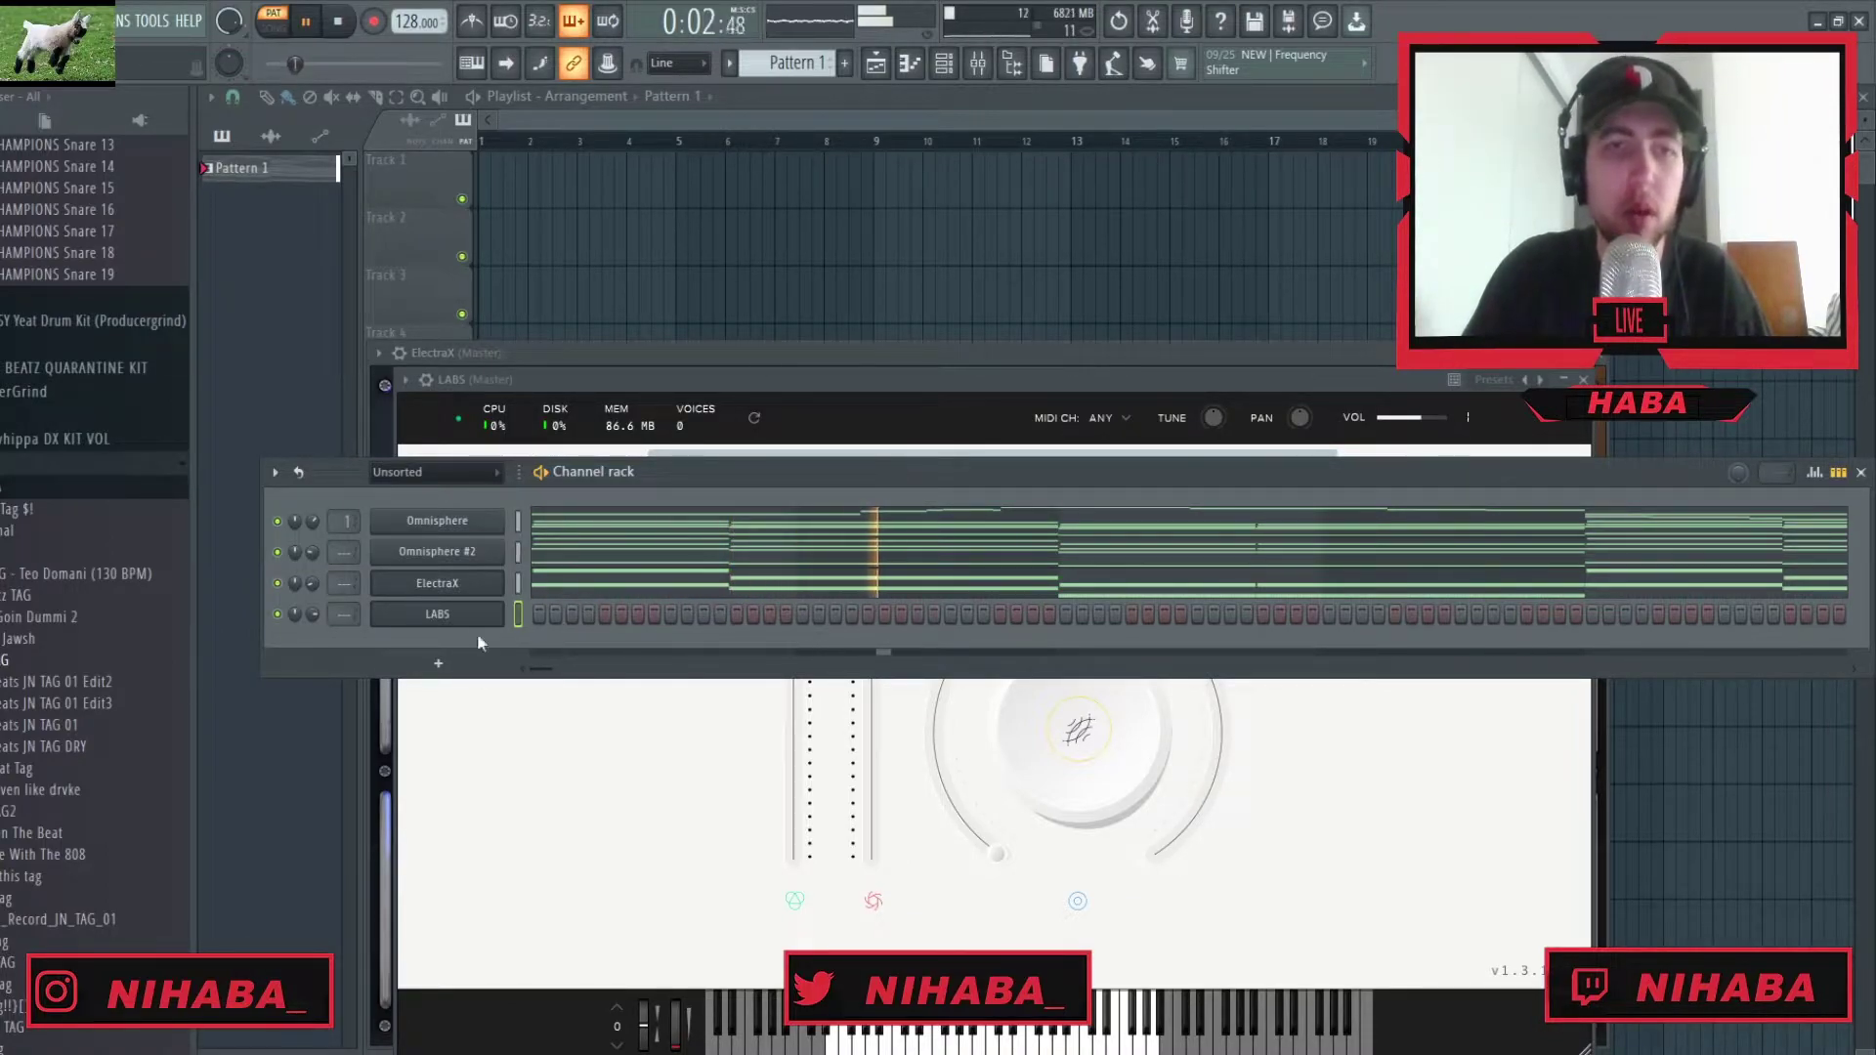
{"action": "right_click", "coordinate": [448, 614]}
{"action": "left_click", "coordinate": [602, 619]}
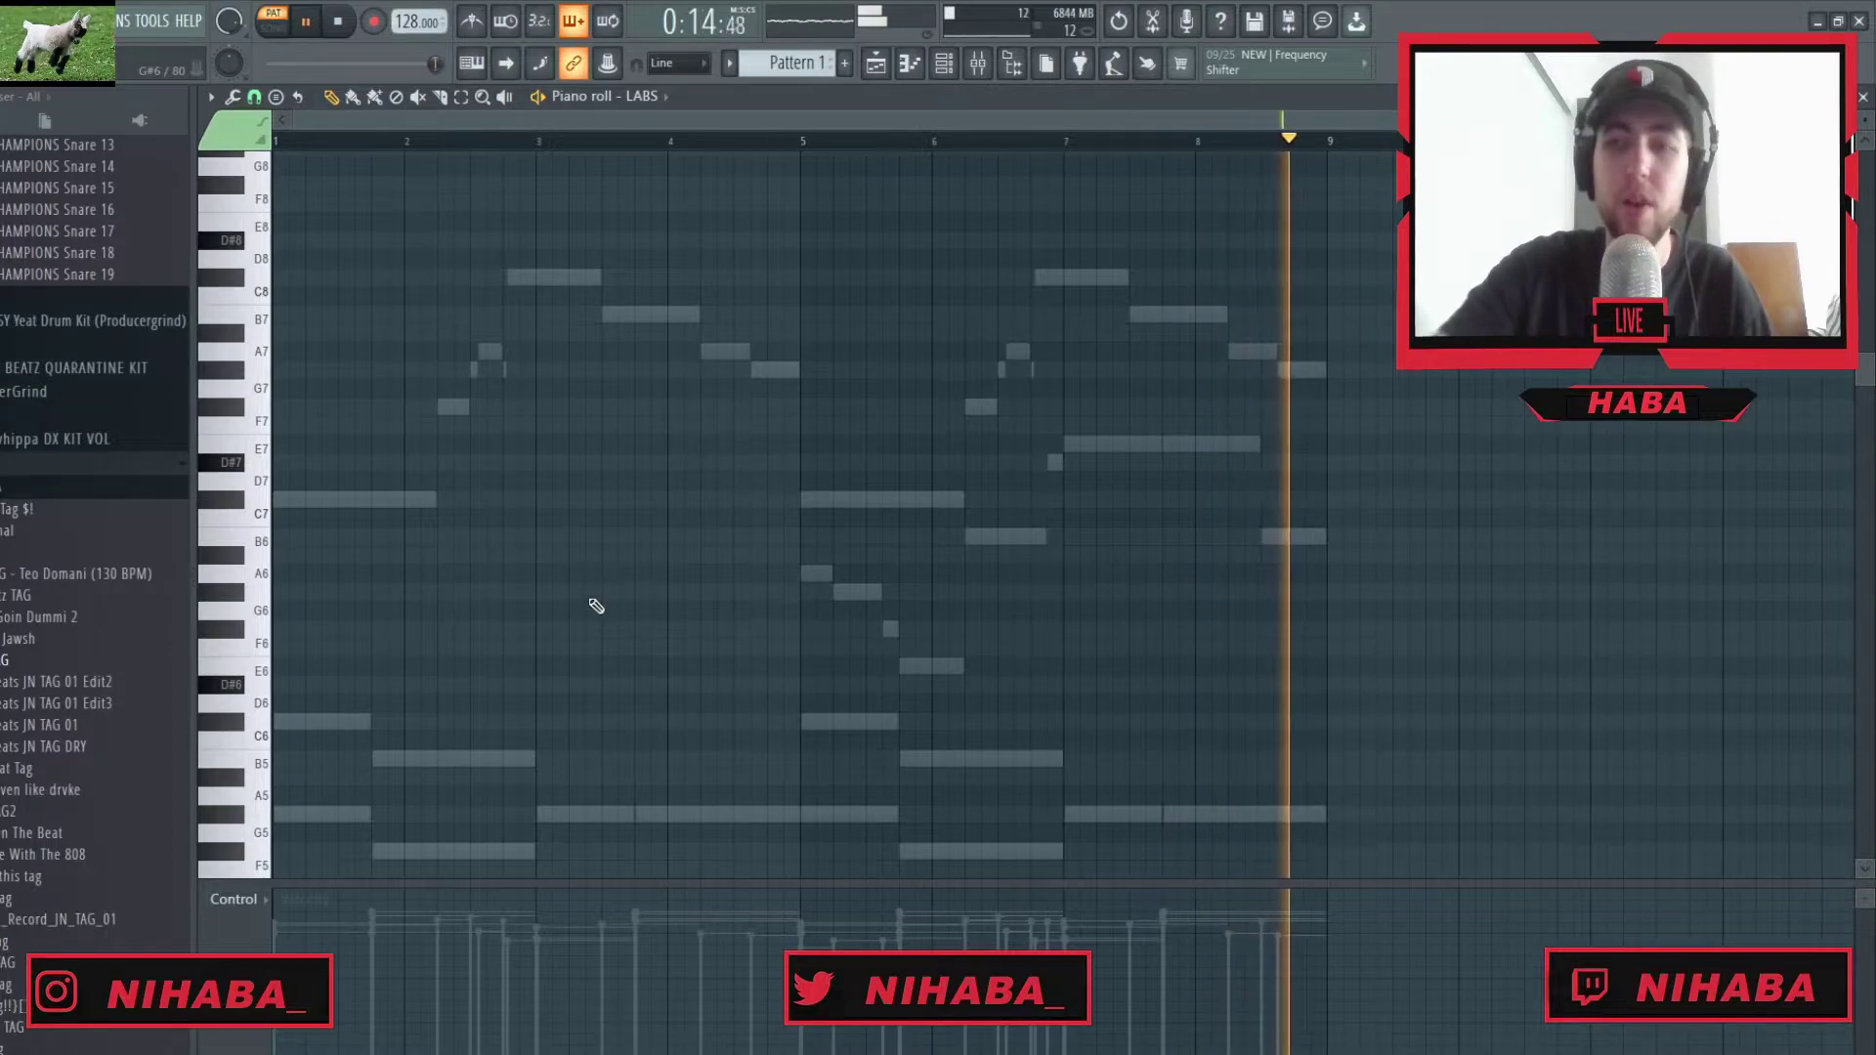
Lengthen the two G#5 notes at bars 3 and 7 in the LABS pattern to about one and three-quarter bars
{"action": "key", "text": "space"}
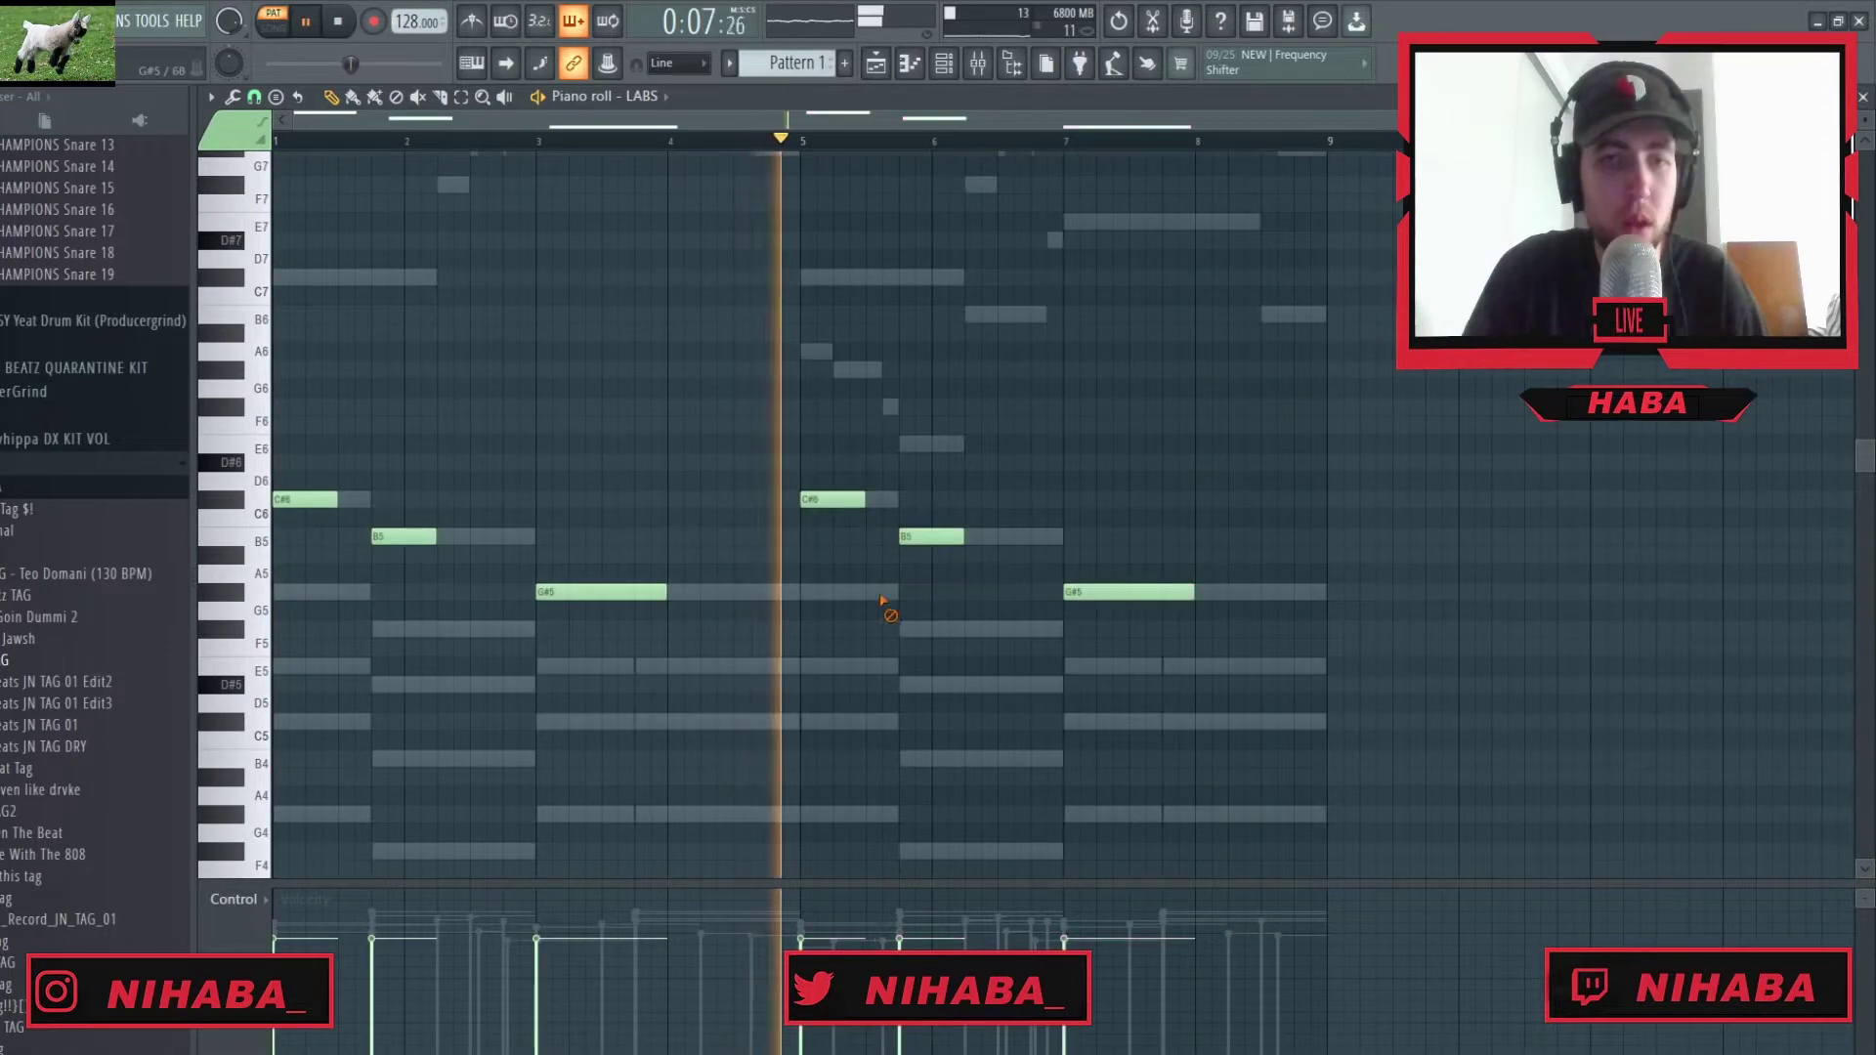
{"action": "left_click_drag", "start_coordinate": [1279, 530], "coordinate": [496, 767]}
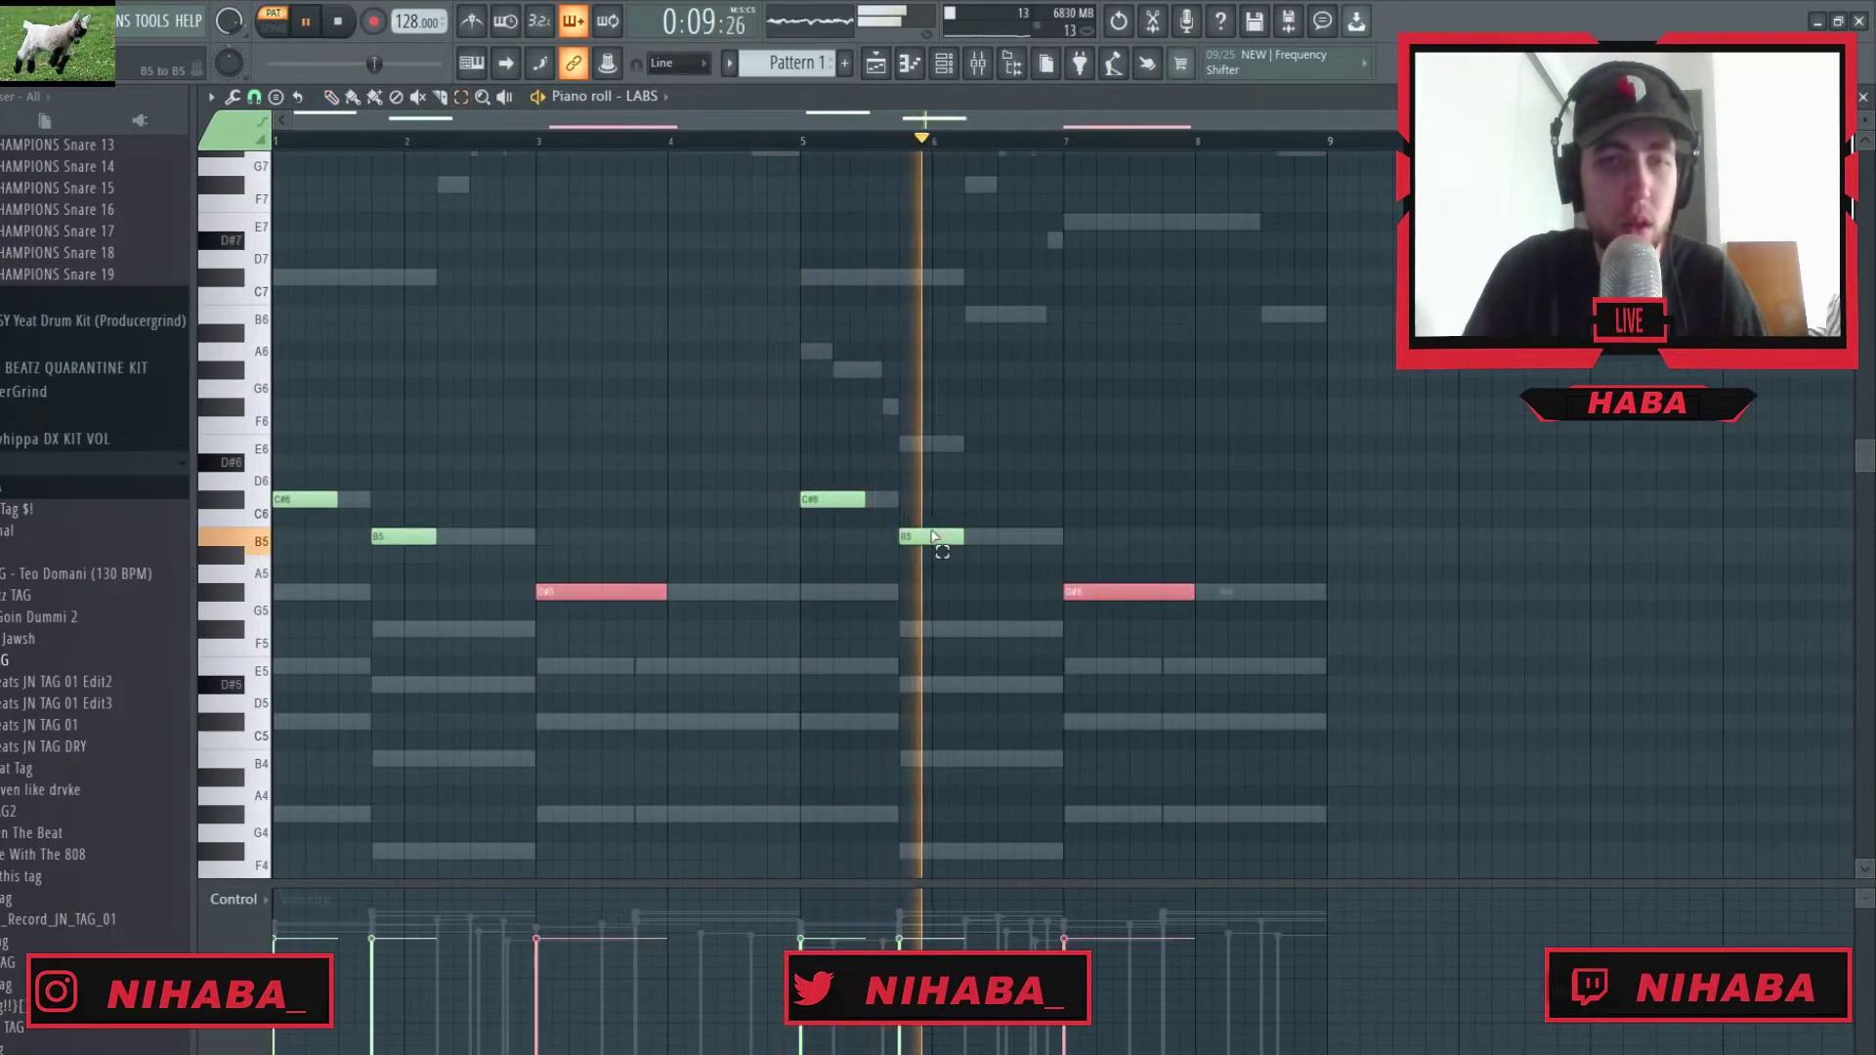
{"action": "left_click_drag", "start_coordinate": [661, 605], "coordinate": [764, 605]}
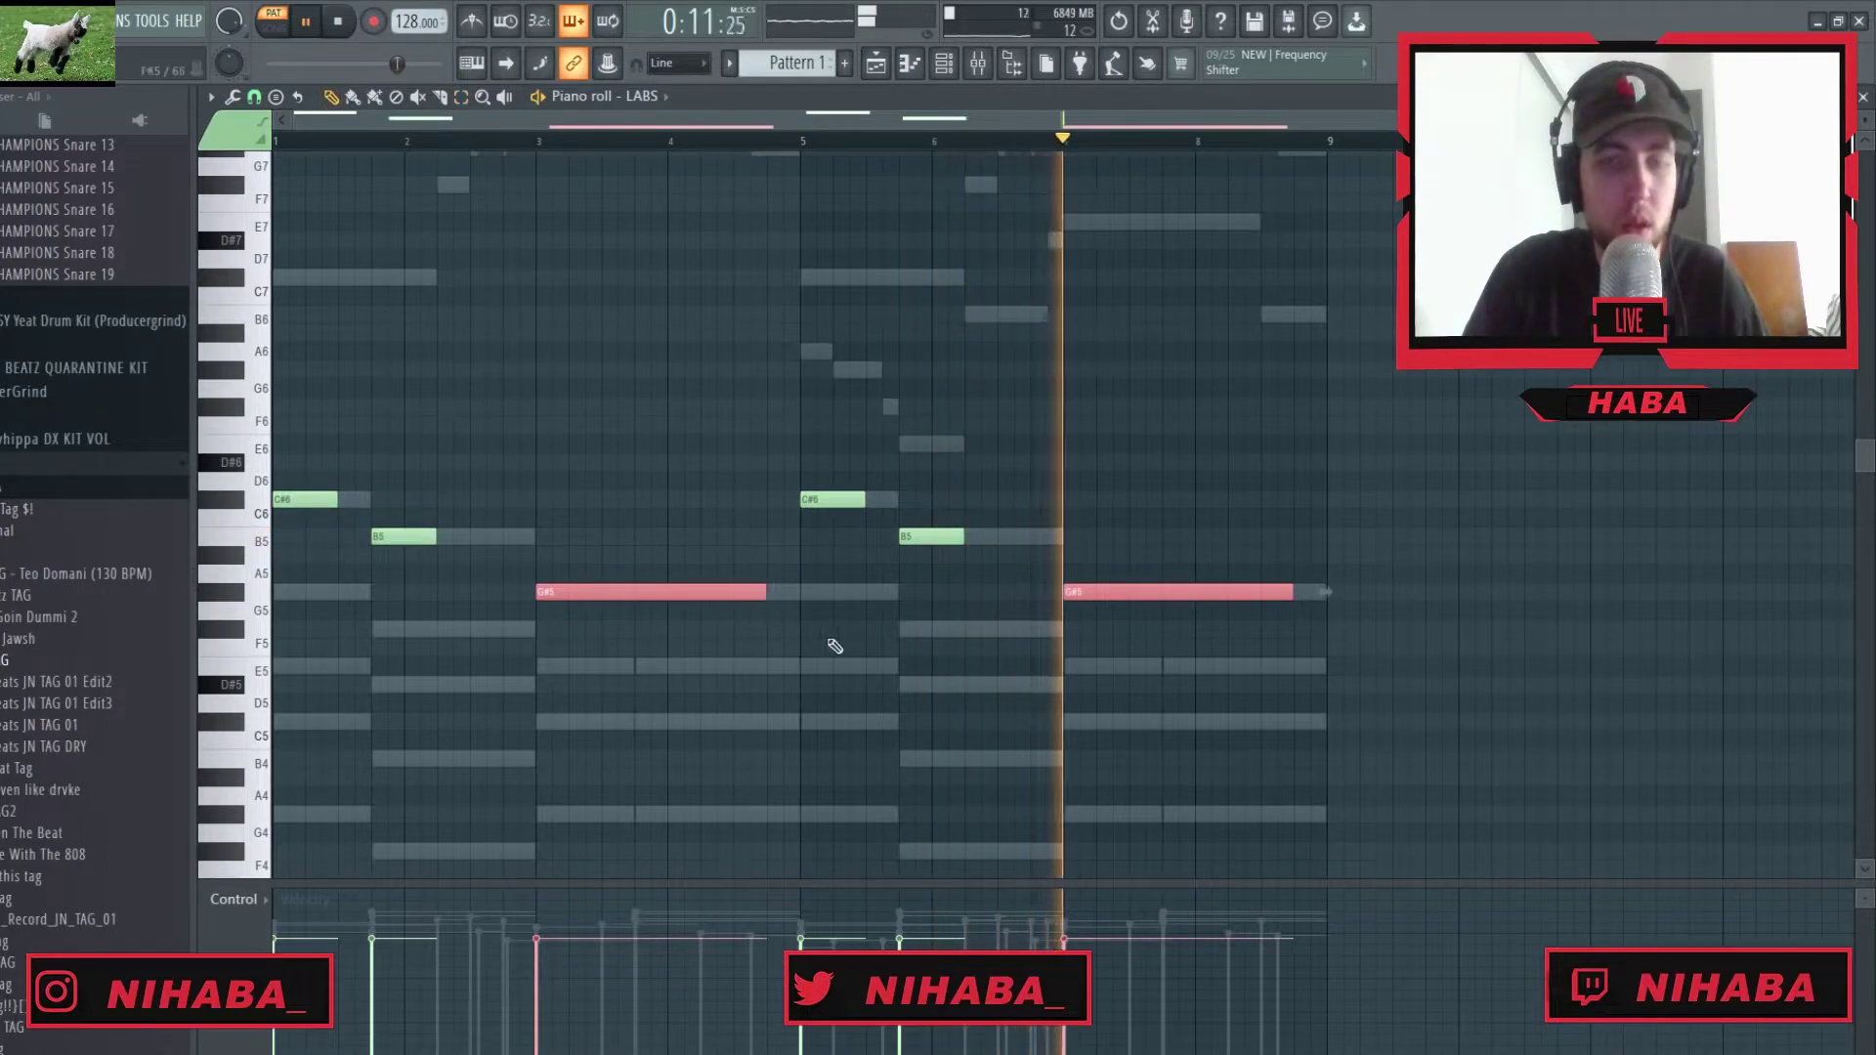
{"action": "left_click", "coordinate": [812, 636]}
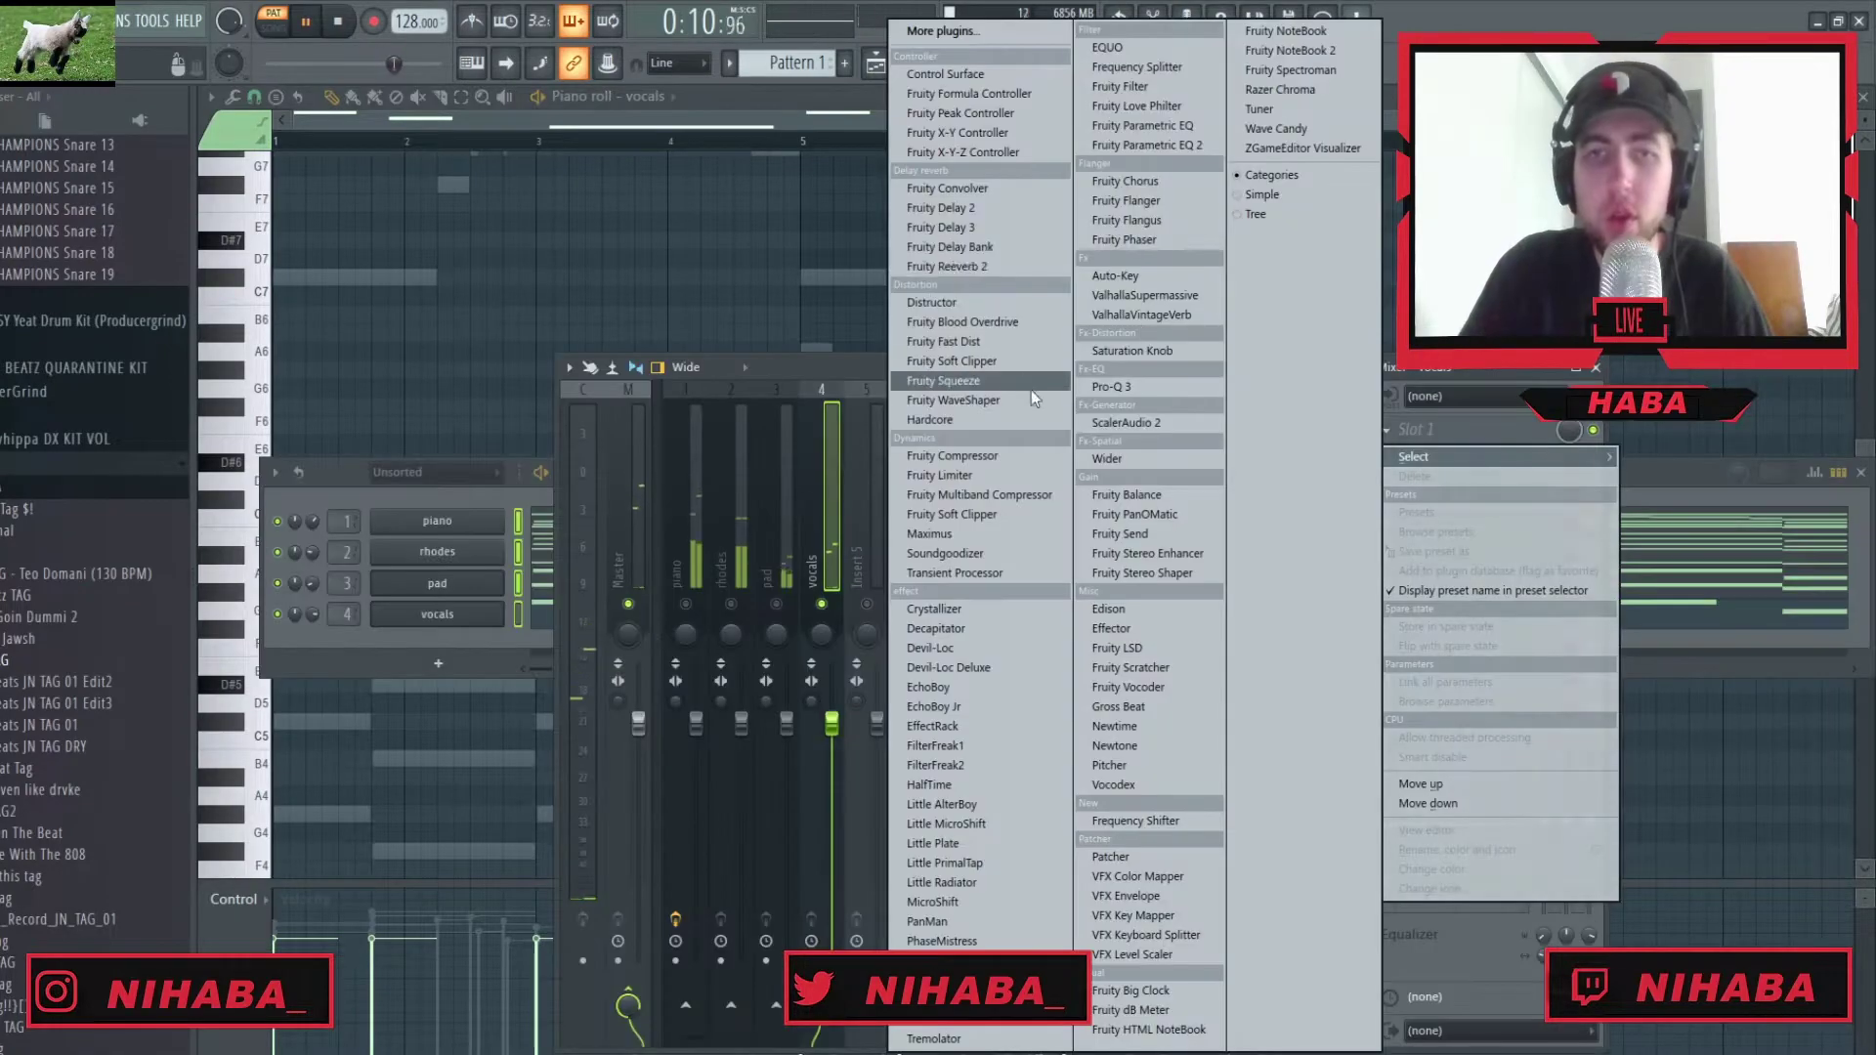
Add Fruity Parametric EQ 2 to the vocals insert with the 20Hz + 18kHz cut preset, narrowing it to about 500 Hz–2.3 kHz
{"action": "left_click", "coordinate": [1185, 147]}
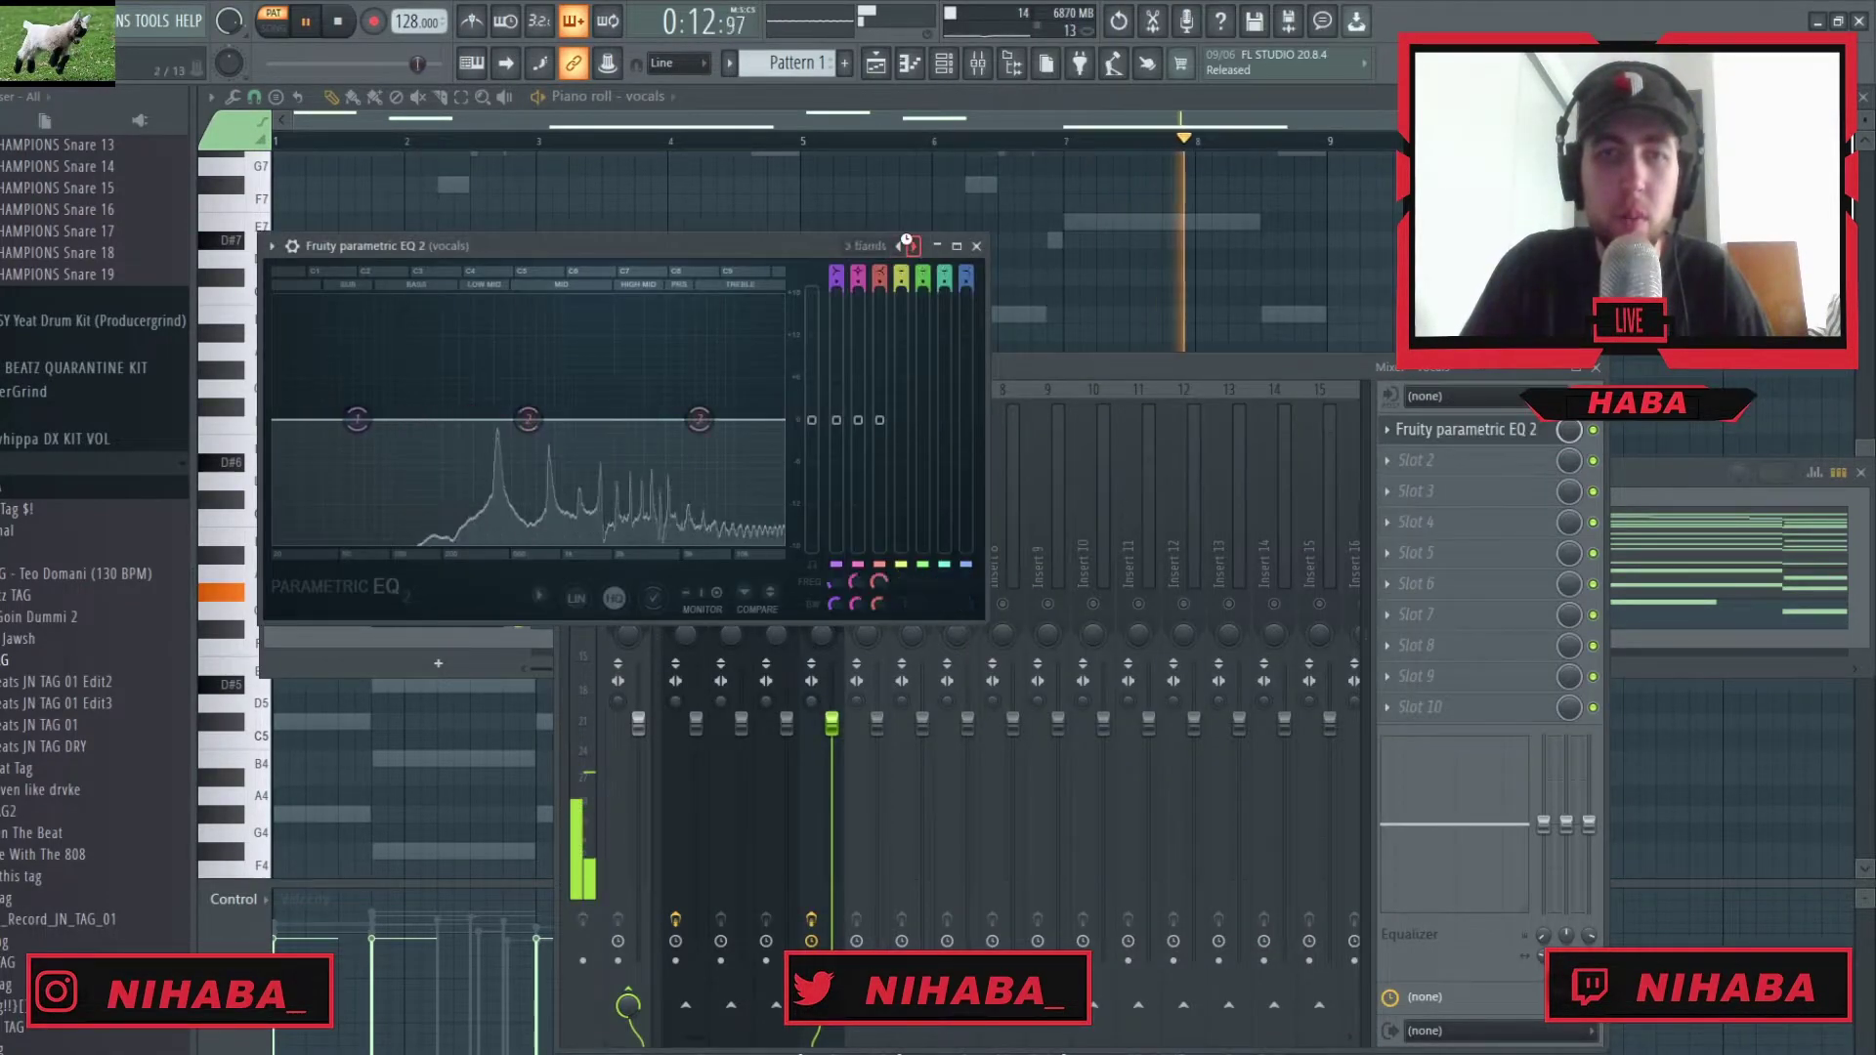
{"action": "left_click_drag", "start_coordinate": [782, 430], "coordinate": [631, 420]}
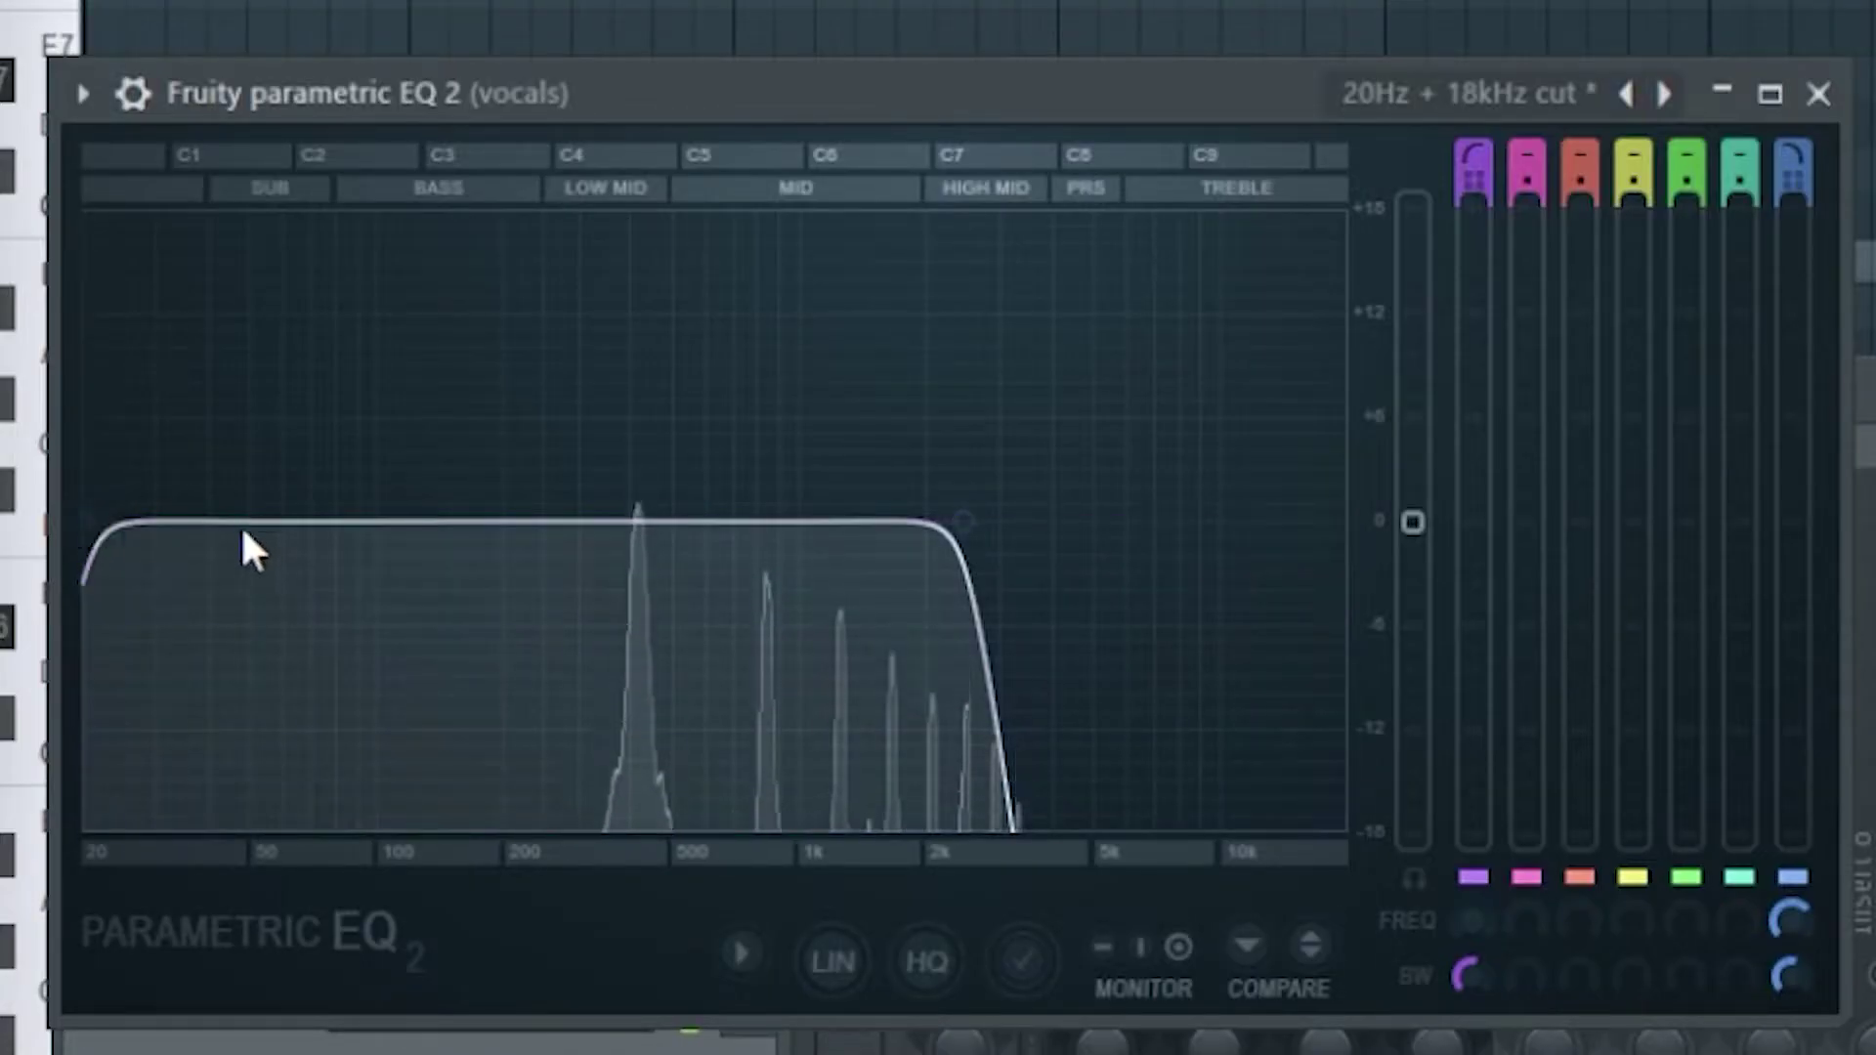
{"action": "left_click_drag", "start_coordinate": [112, 533], "coordinate": [691, 519]}
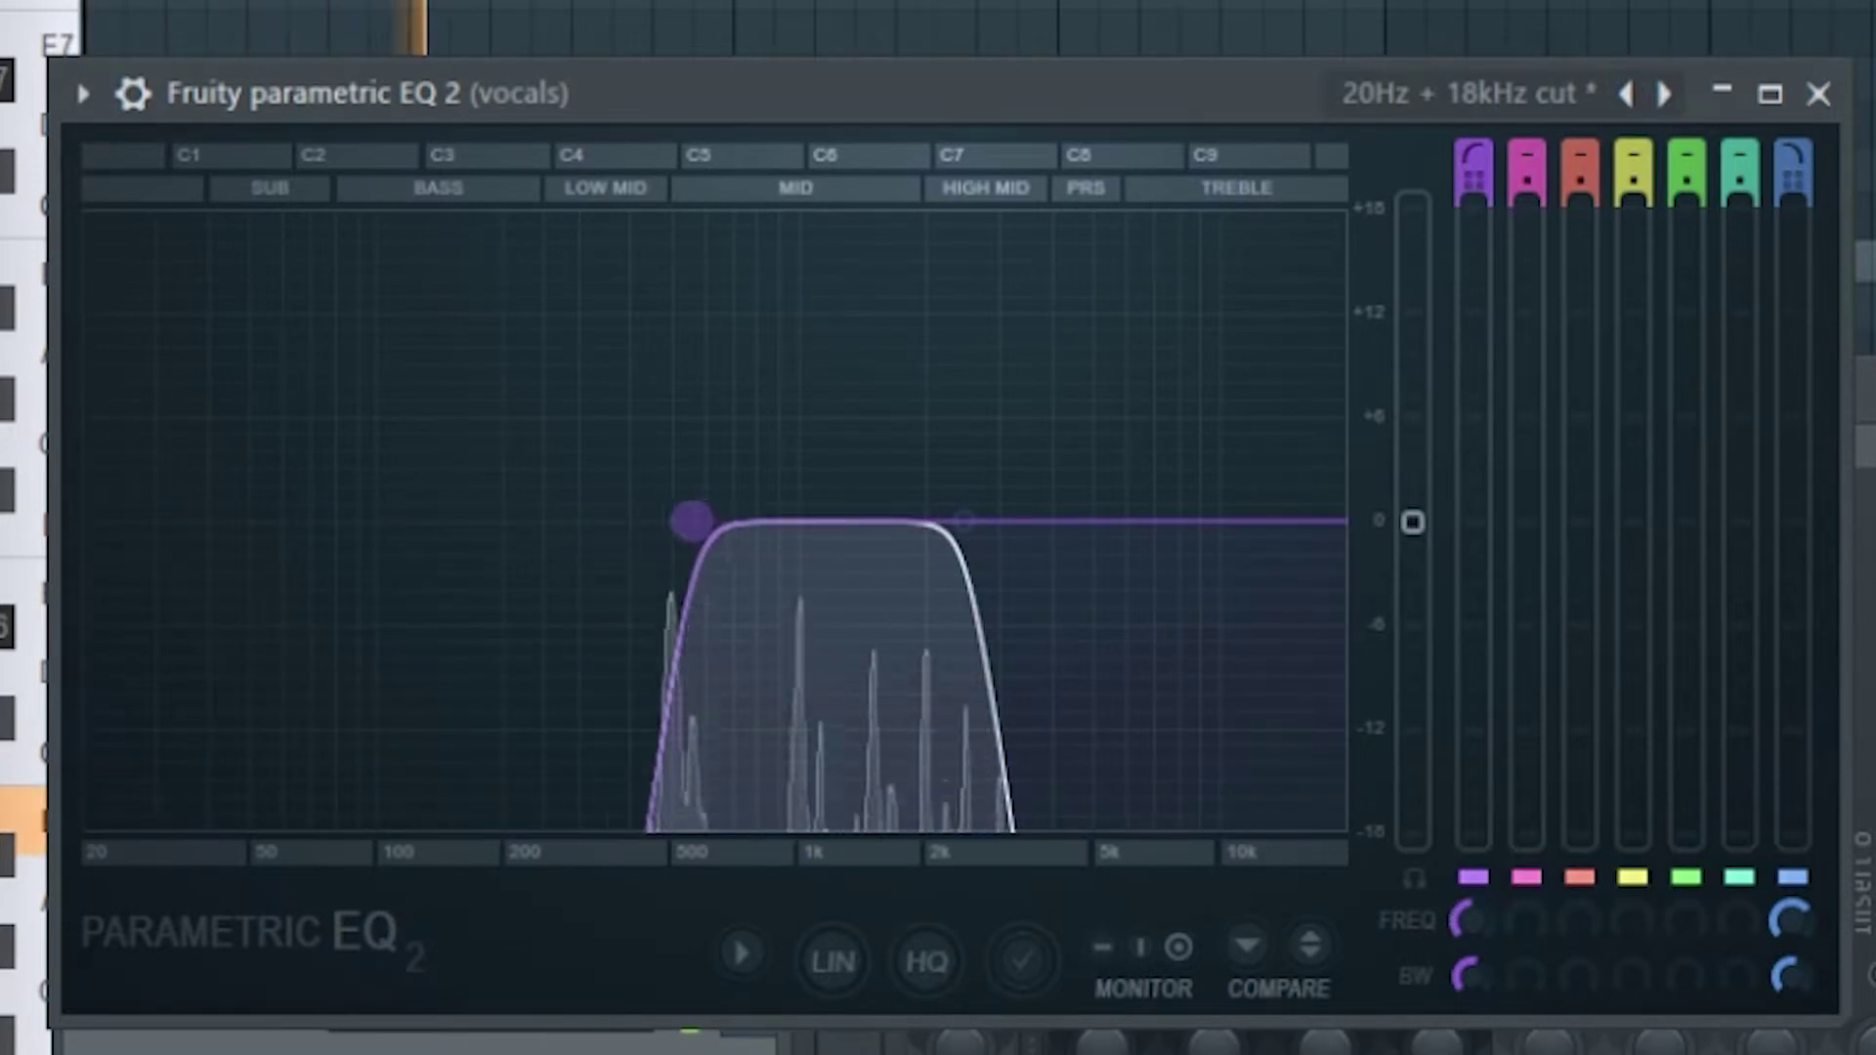
Add ValhallaVintageVerb and Fruity Love Philter to the vocals insert, and close their windows
{"action": "left_click", "coordinate": [1432, 459]}
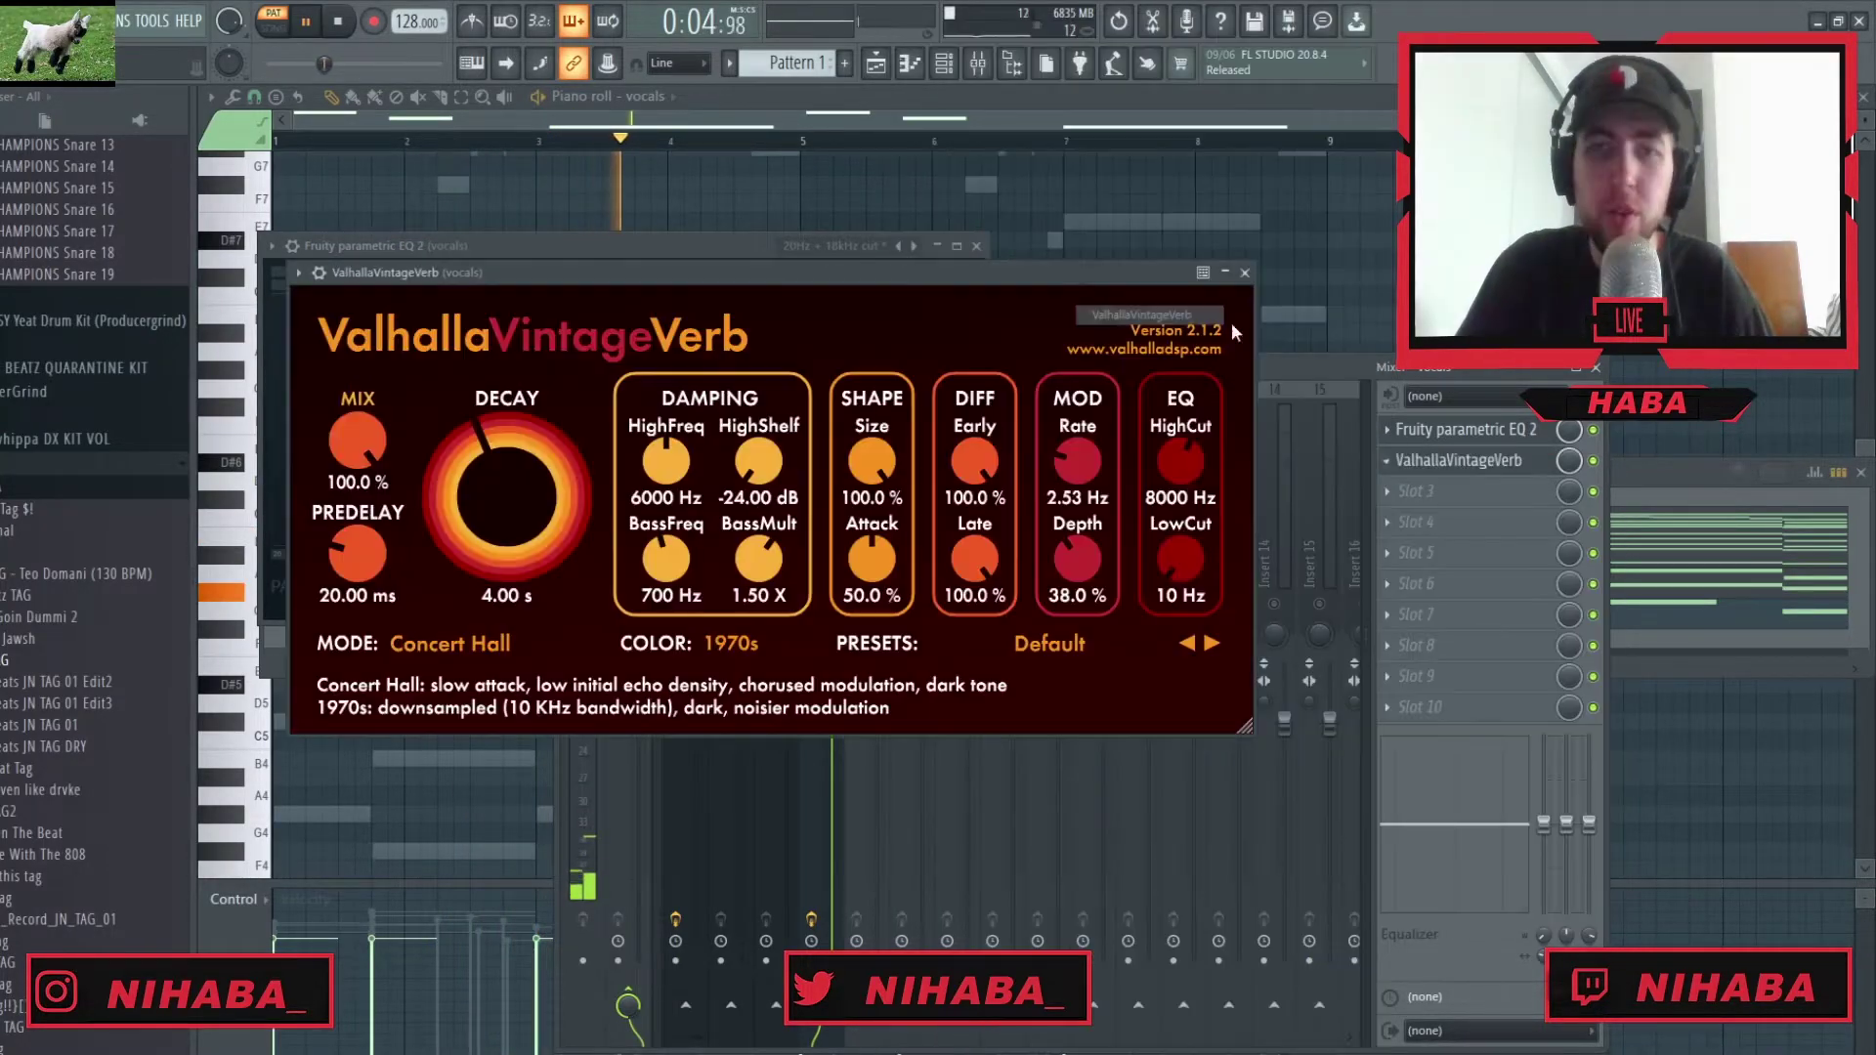
{"action": "left_click", "coordinate": [1159, 314]}
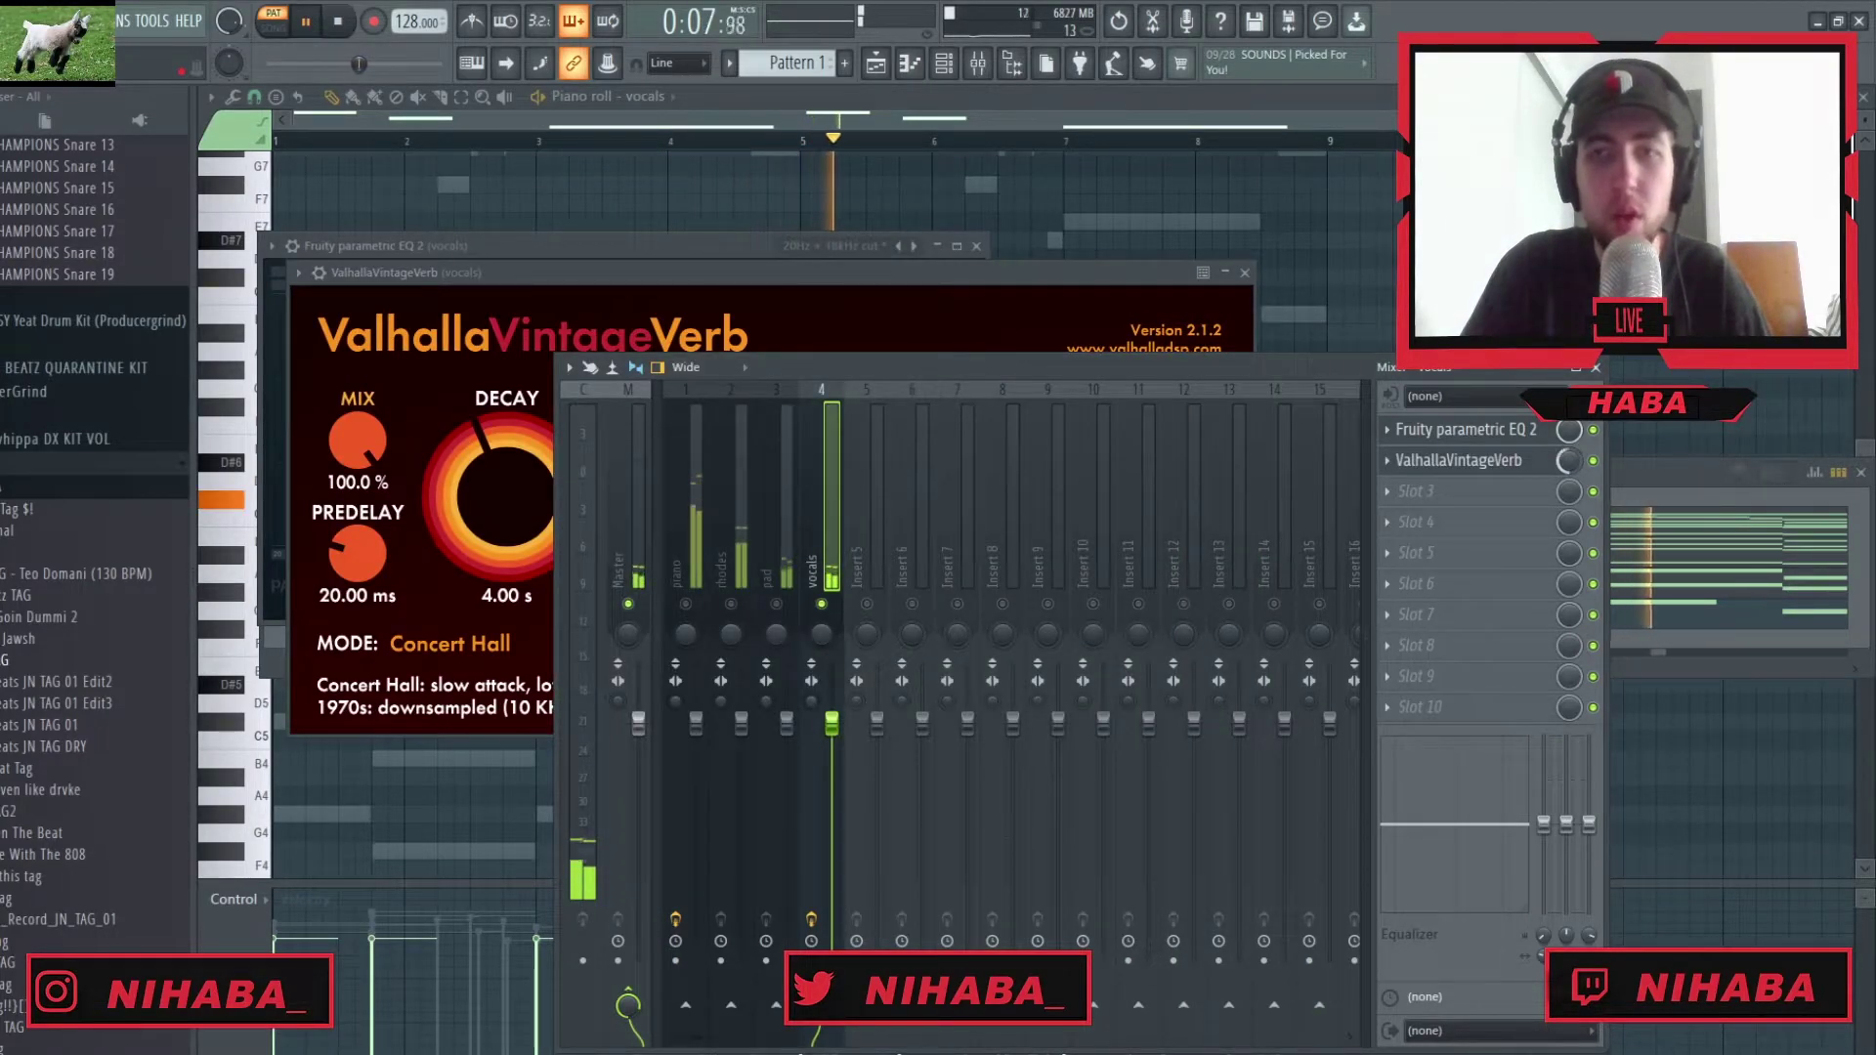
{"action": "left_click", "coordinate": [1433, 492]}
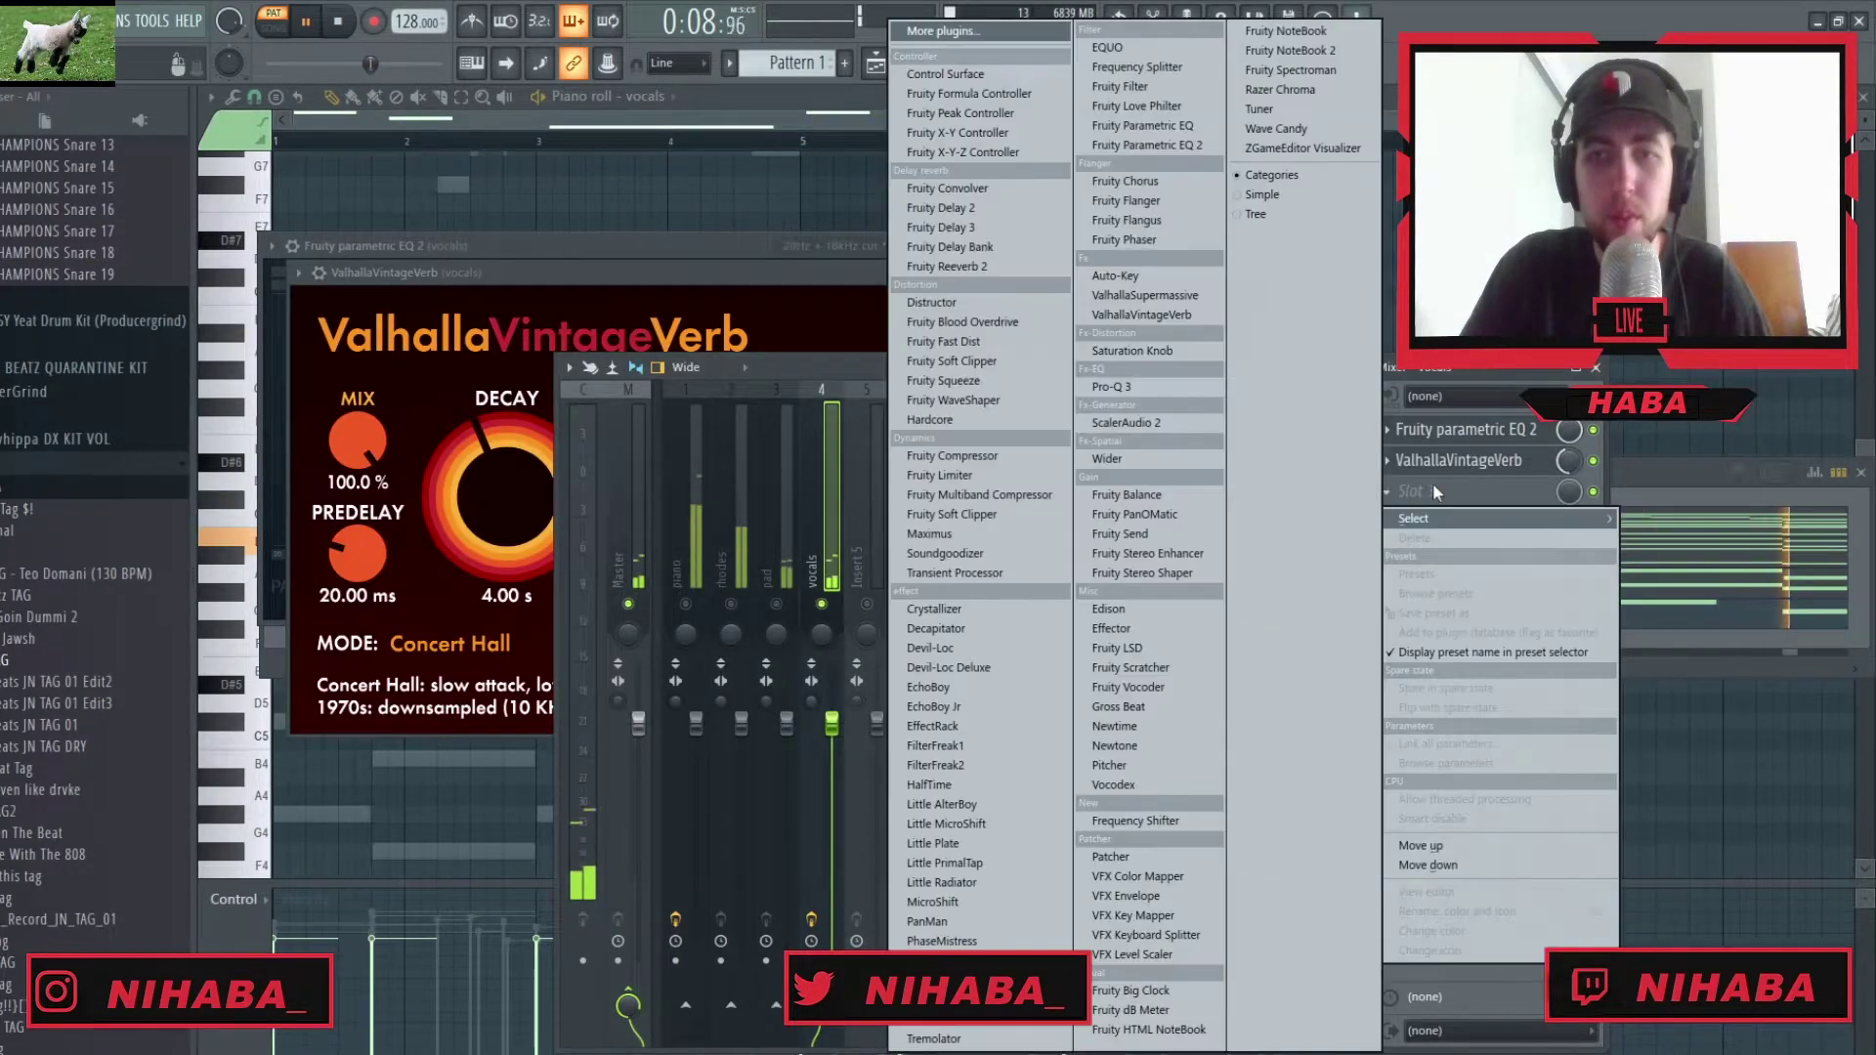
{"action": "left_click", "coordinate": [1167, 106]}
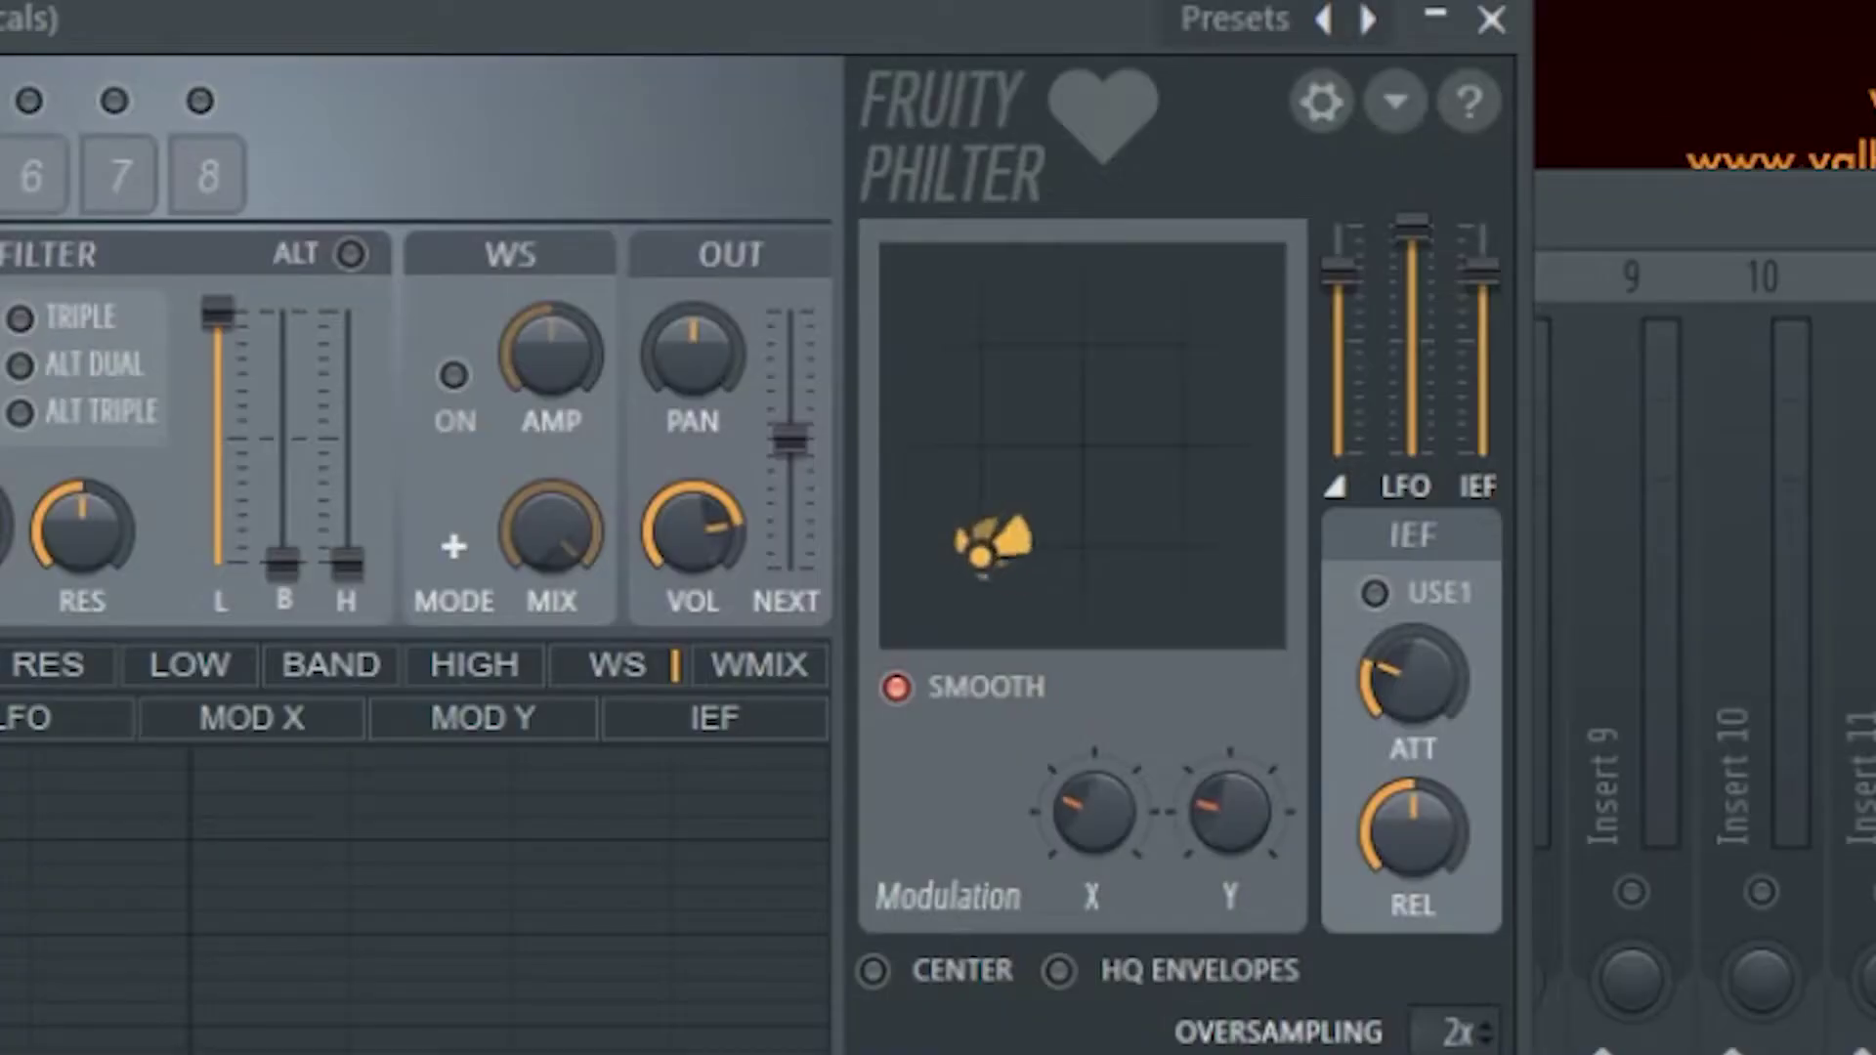
{"action": "left_click", "coordinate": [1489, 22]}
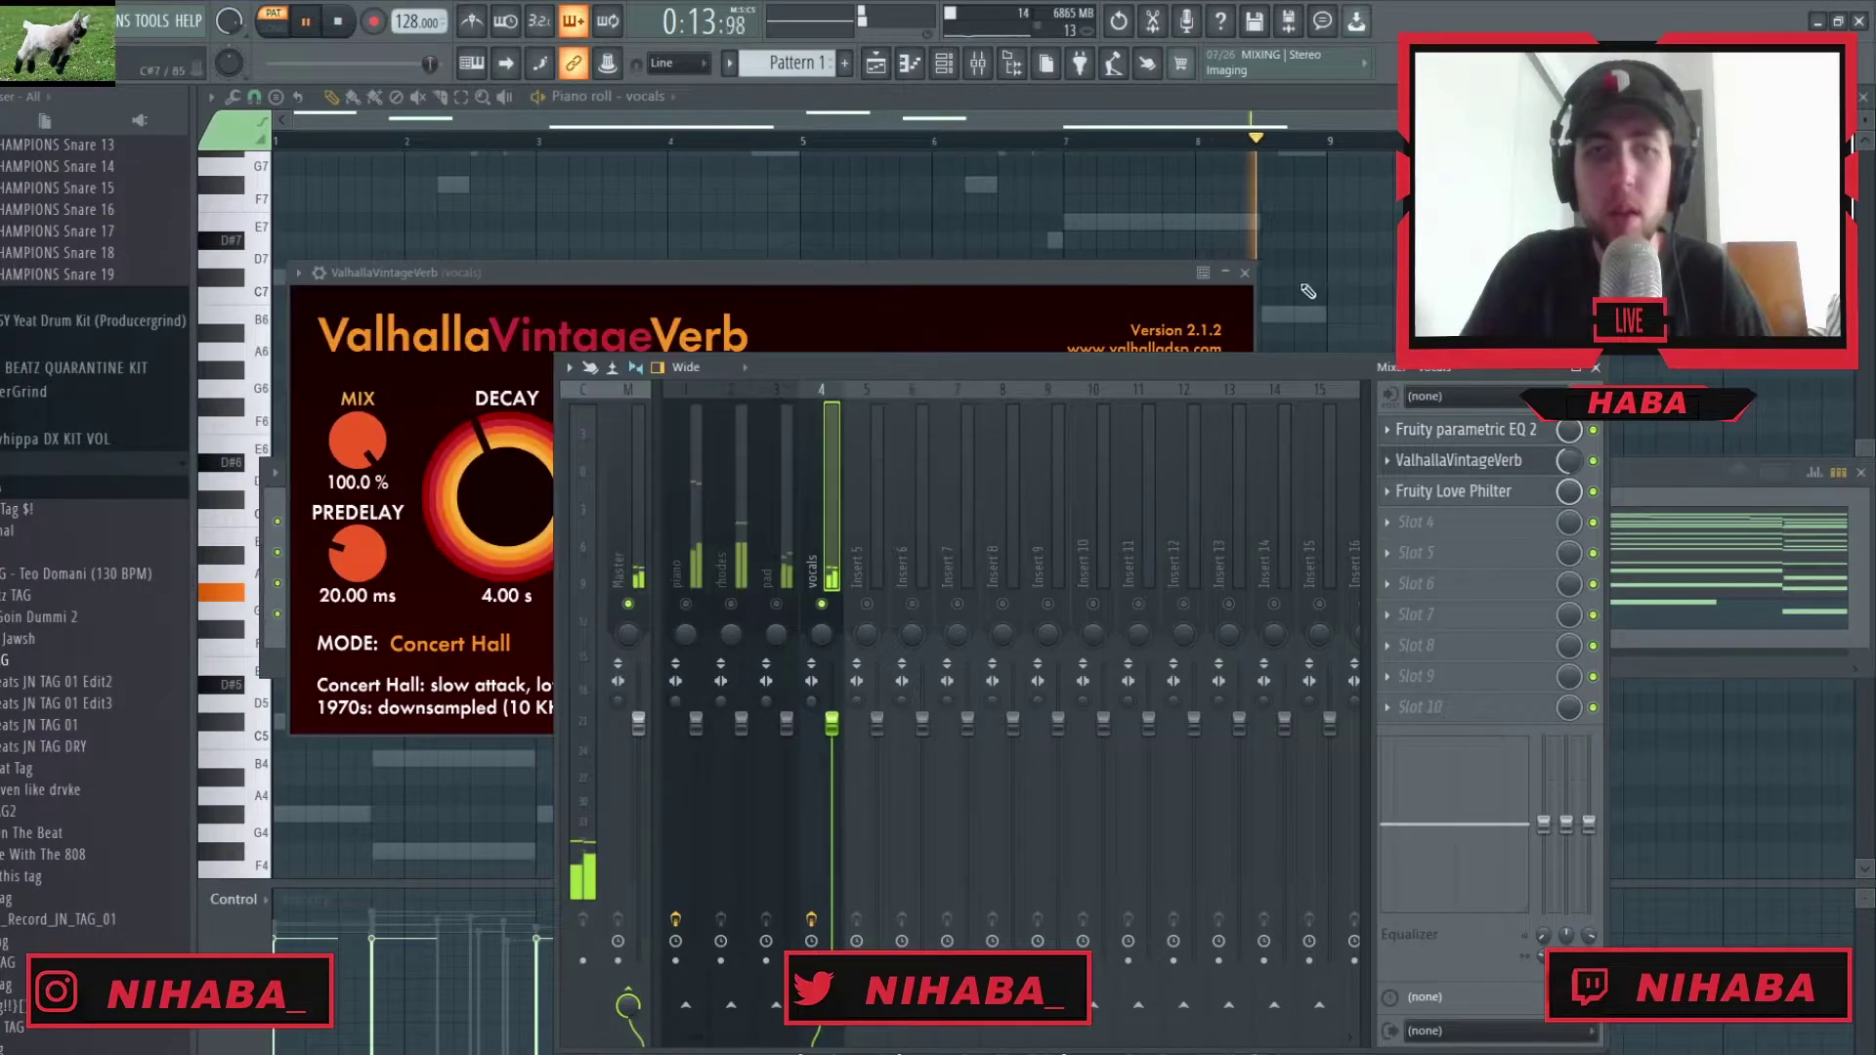
{"action": "left_click", "coordinate": [1245, 273]}
Add EffectRack to the fourth effect slot of the vocals insert and load its High and Bitey vocal preset
{"action": "left_click", "coordinate": [1427, 523]}
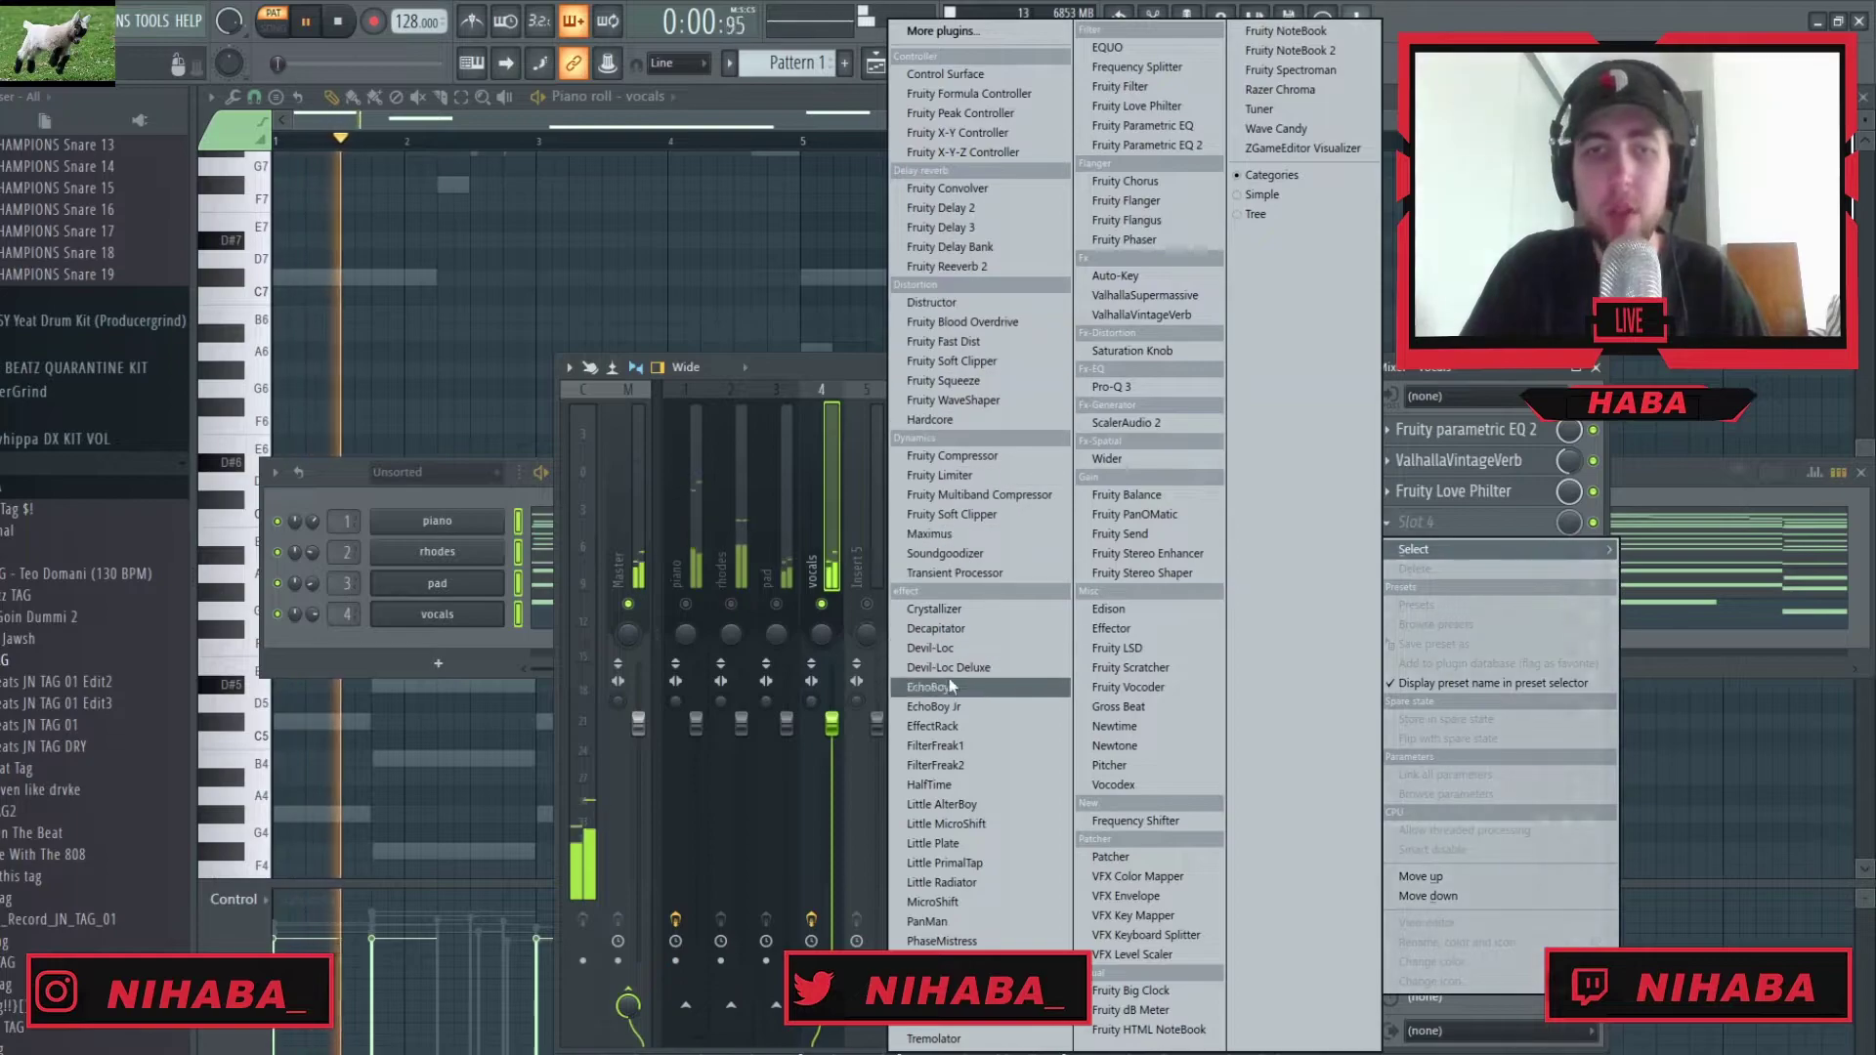
{"action": "left_click", "coordinate": [960, 725]}
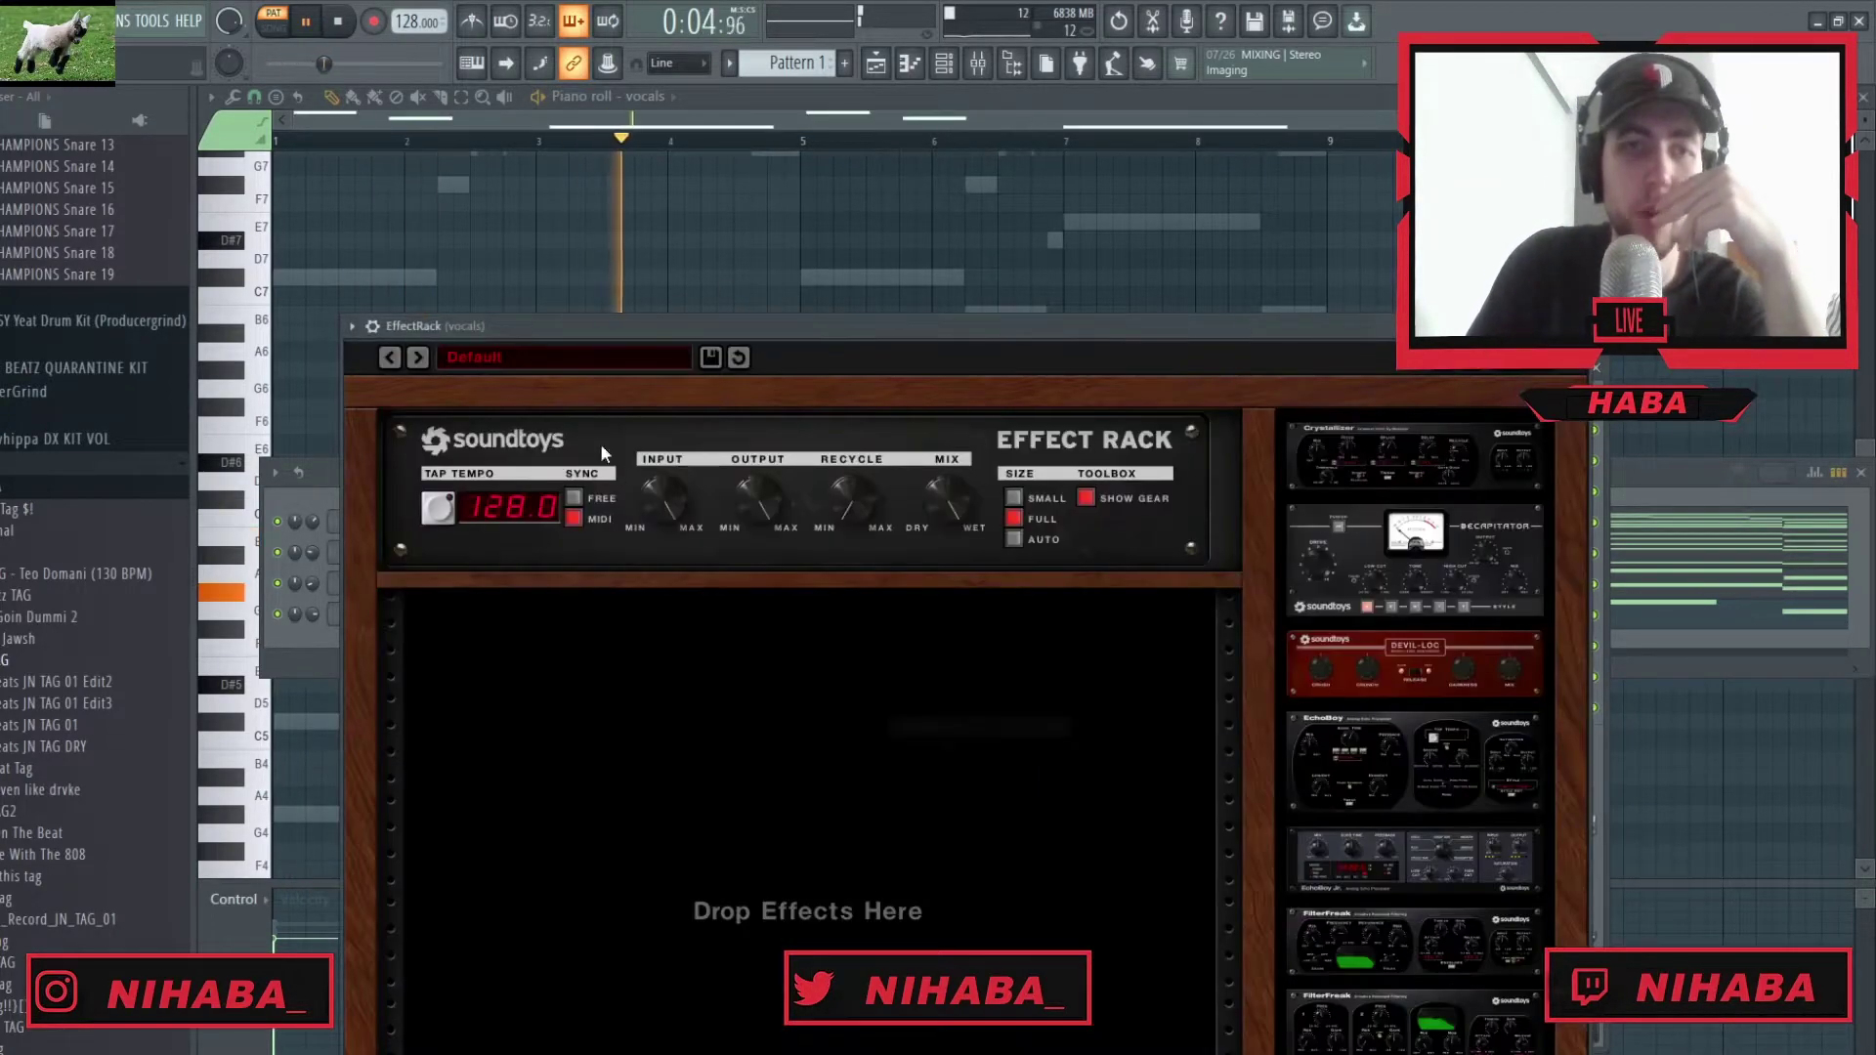
{"action": "left_click", "coordinate": [430, 358]}
{"action": "mouse_move", "coordinate": [529, 527]}
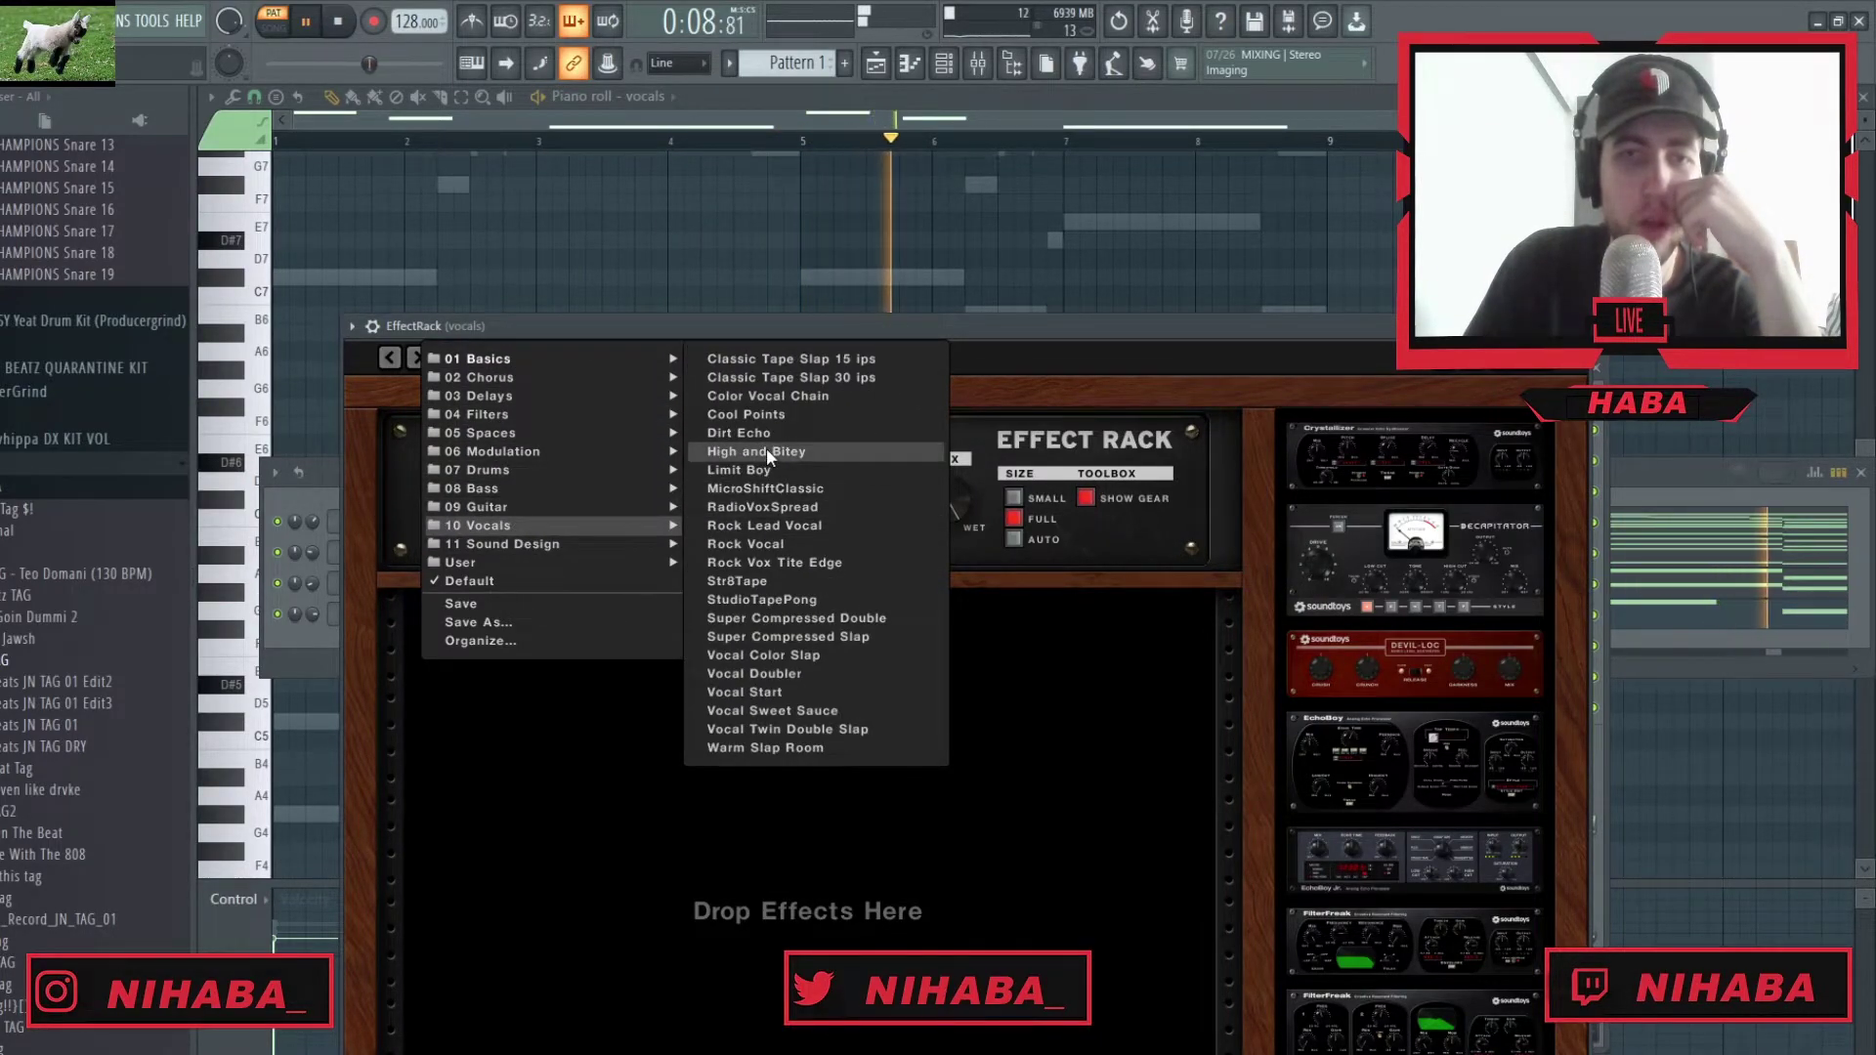
{"action": "left_click", "coordinate": [766, 449]}
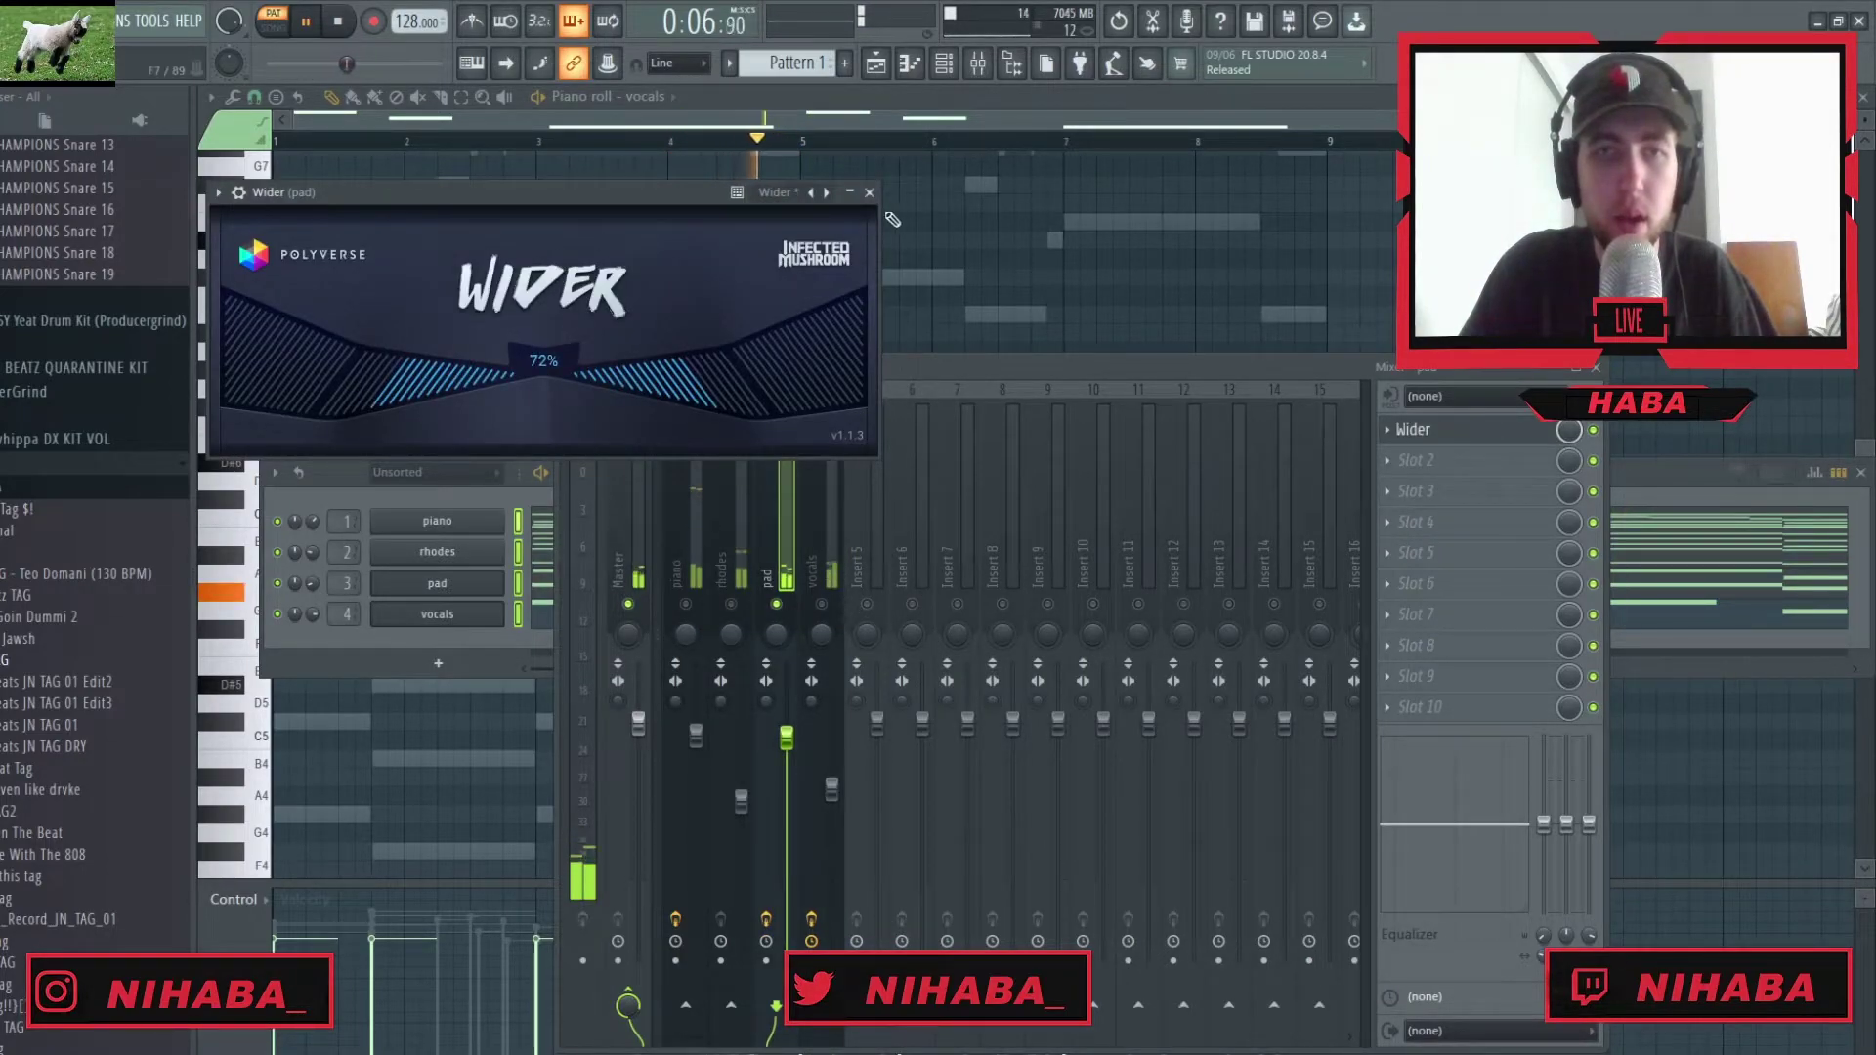
Add Crystallizer after Wider on the pad insert, and close both effect windows
{"action": "left_click", "coordinate": [869, 192]}
{"action": "left_click", "coordinate": [1434, 461]}
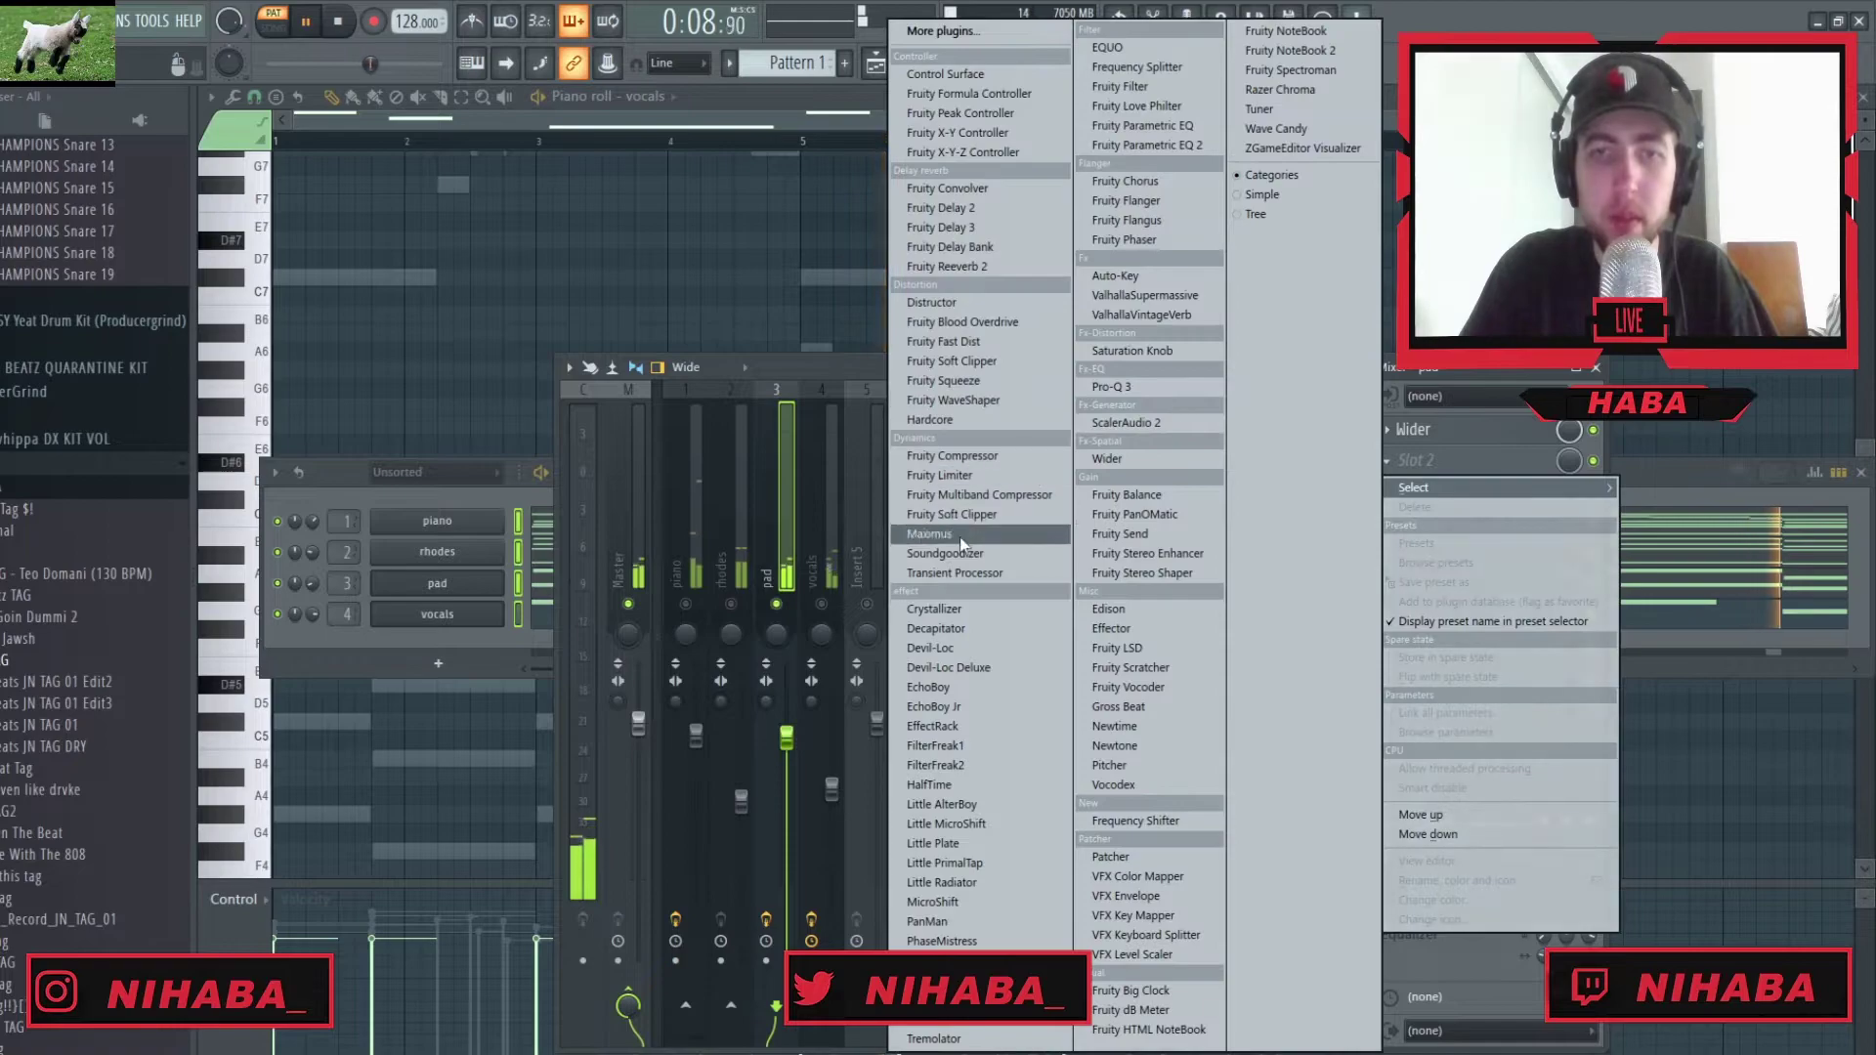
{"action": "left_click", "coordinate": [959, 607]}
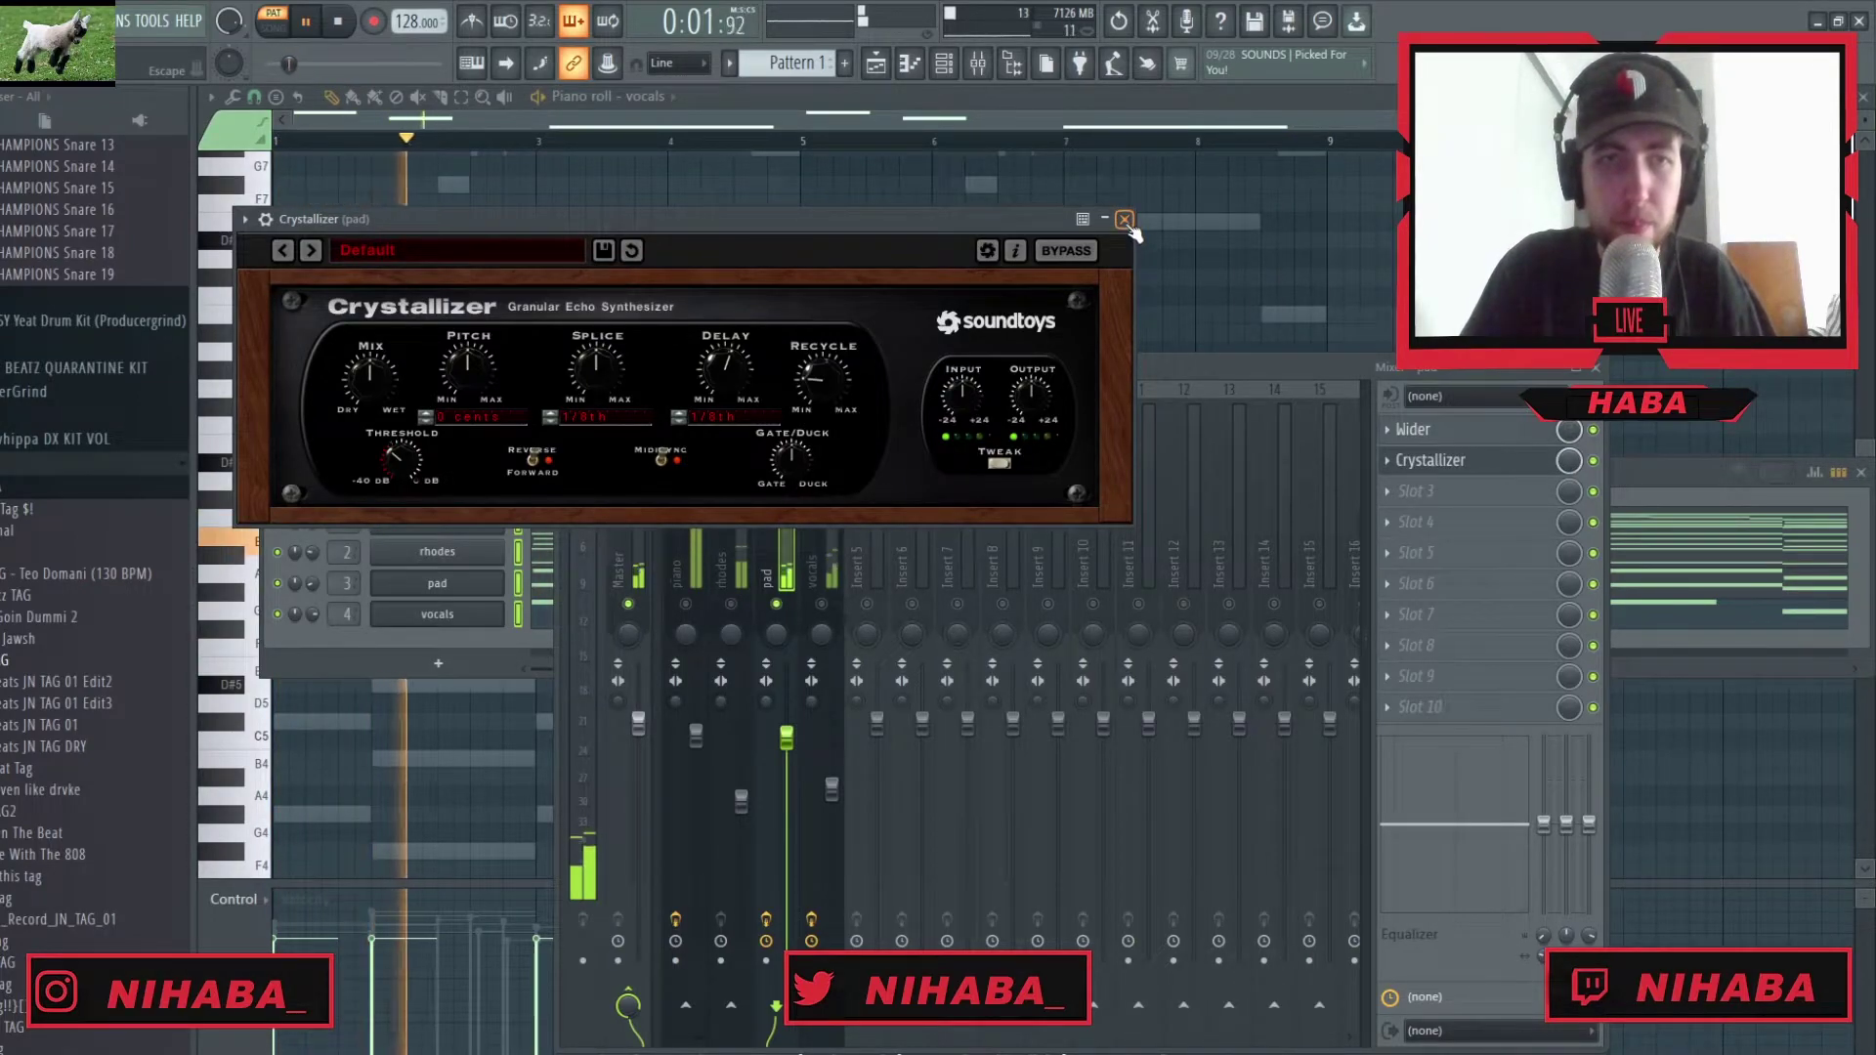
{"action": "left_click", "coordinate": [1125, 219]}
Add Fruity Parametric EQ 2 to the rhodes insert with the 20Hz + 18kHz cut preset and raise its low cut to about 150 Hz
{"action": "left_click", "coordinate": [733, 619]}
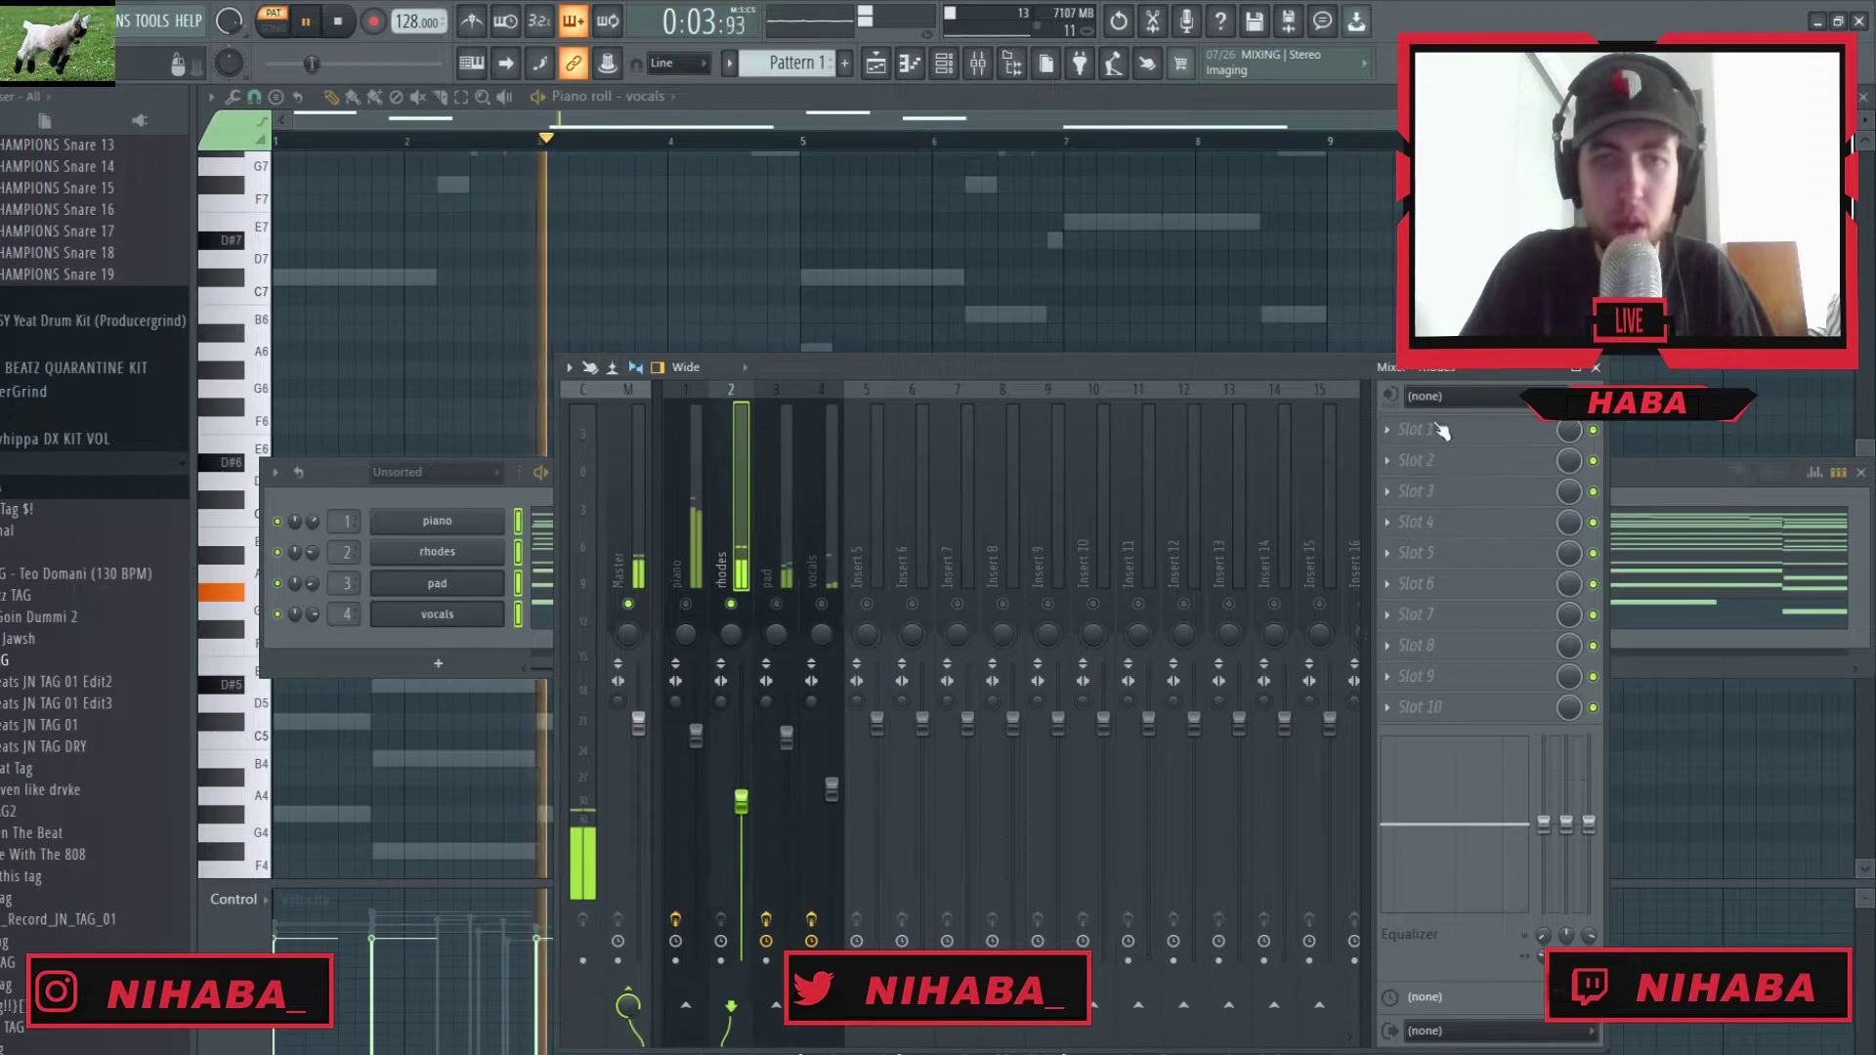
{"action": "left_click", "coordinate": [1435, 428]}
{"action": "left_click", "coordinate": [1163, 147]}
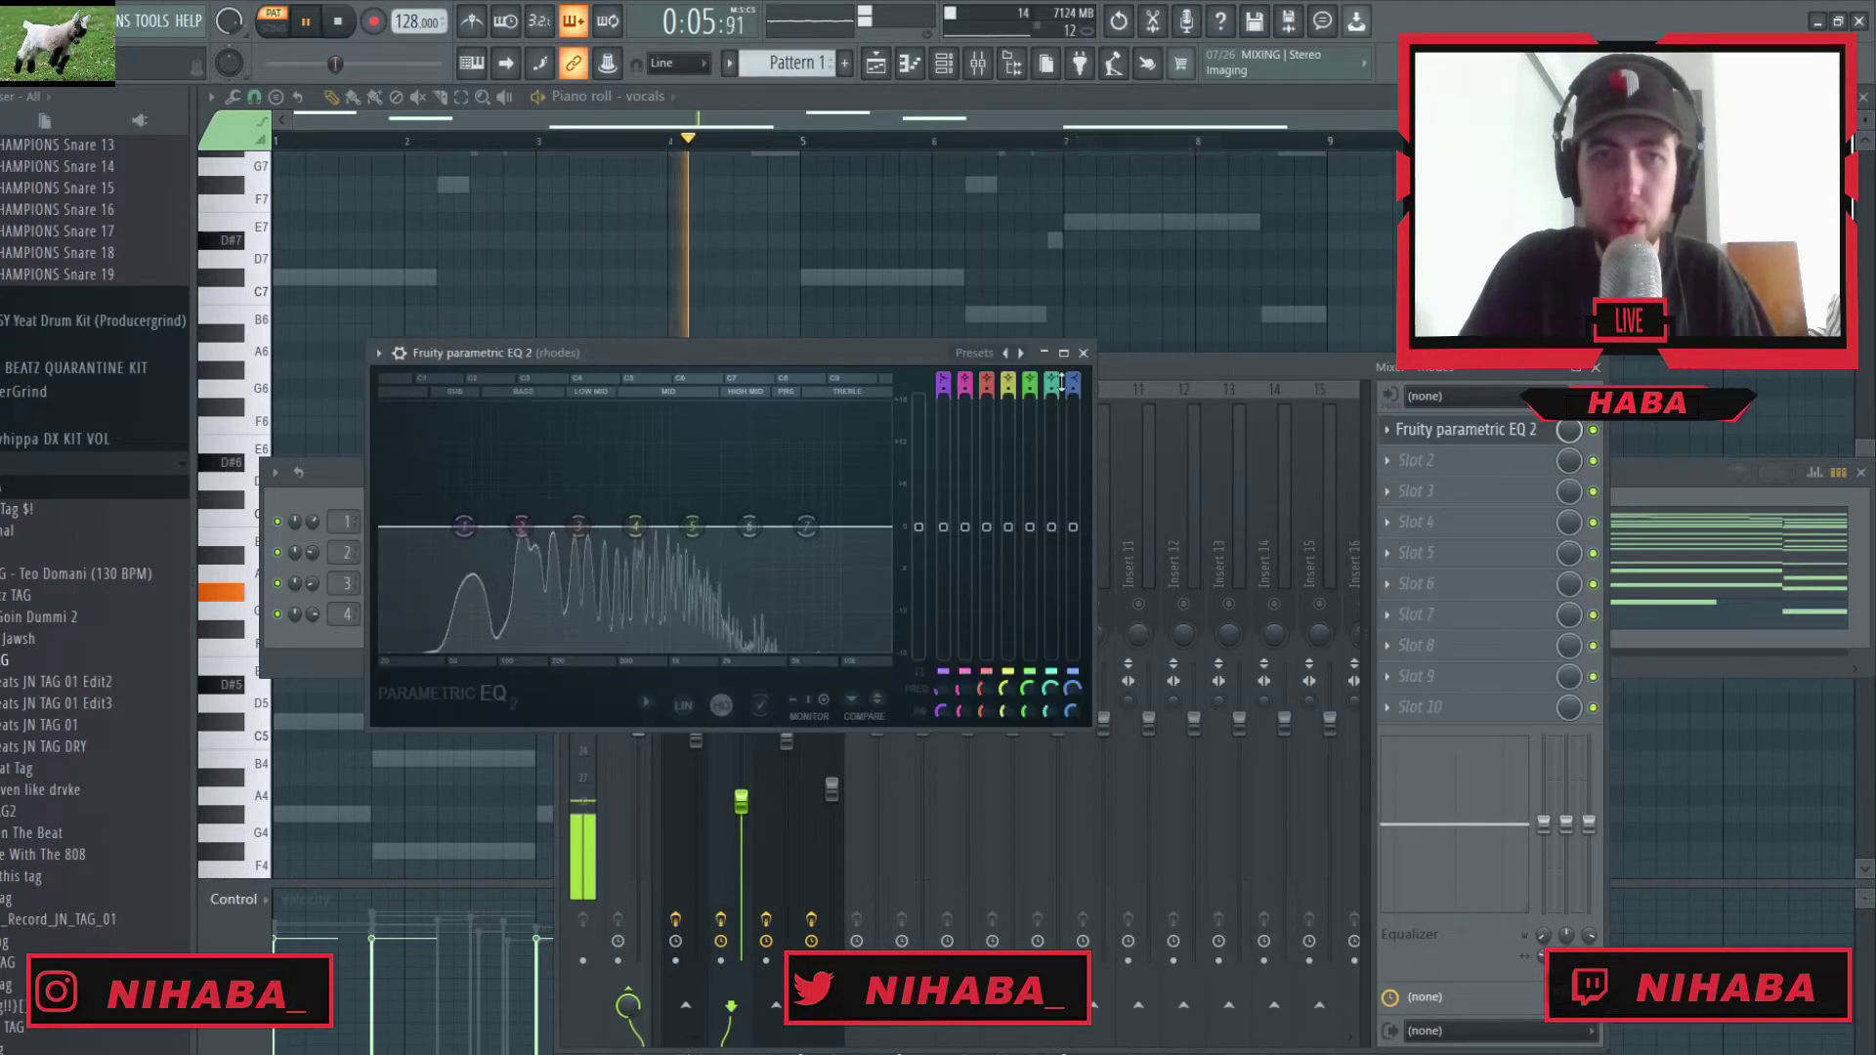
{"action": "left_click", "coordinate": [1019, 353]}
{"action": "left_click", "coordinate": [1019, 353]}
{"action": "left_click", "coordinate": [1019, 353]}
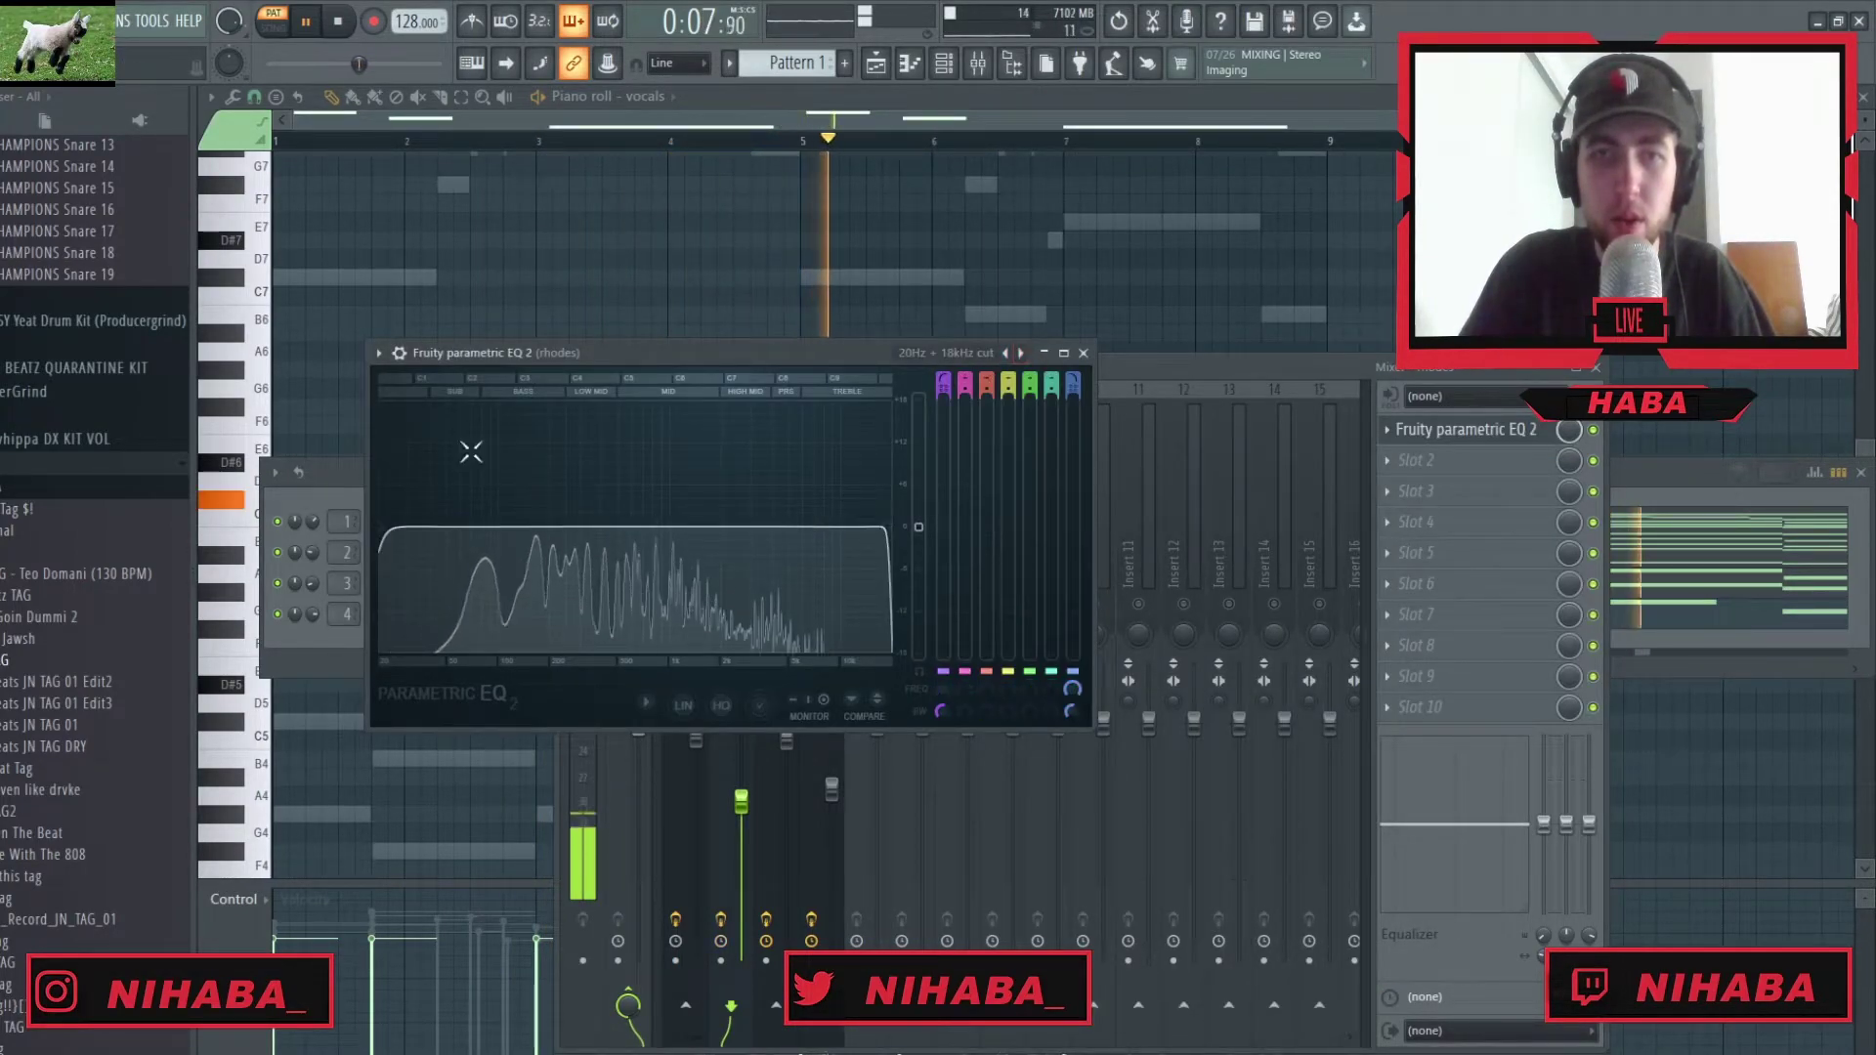
{"action": "left_click_drag", "start_coordinate": [391, 529], "coordinate": [537, 528]}
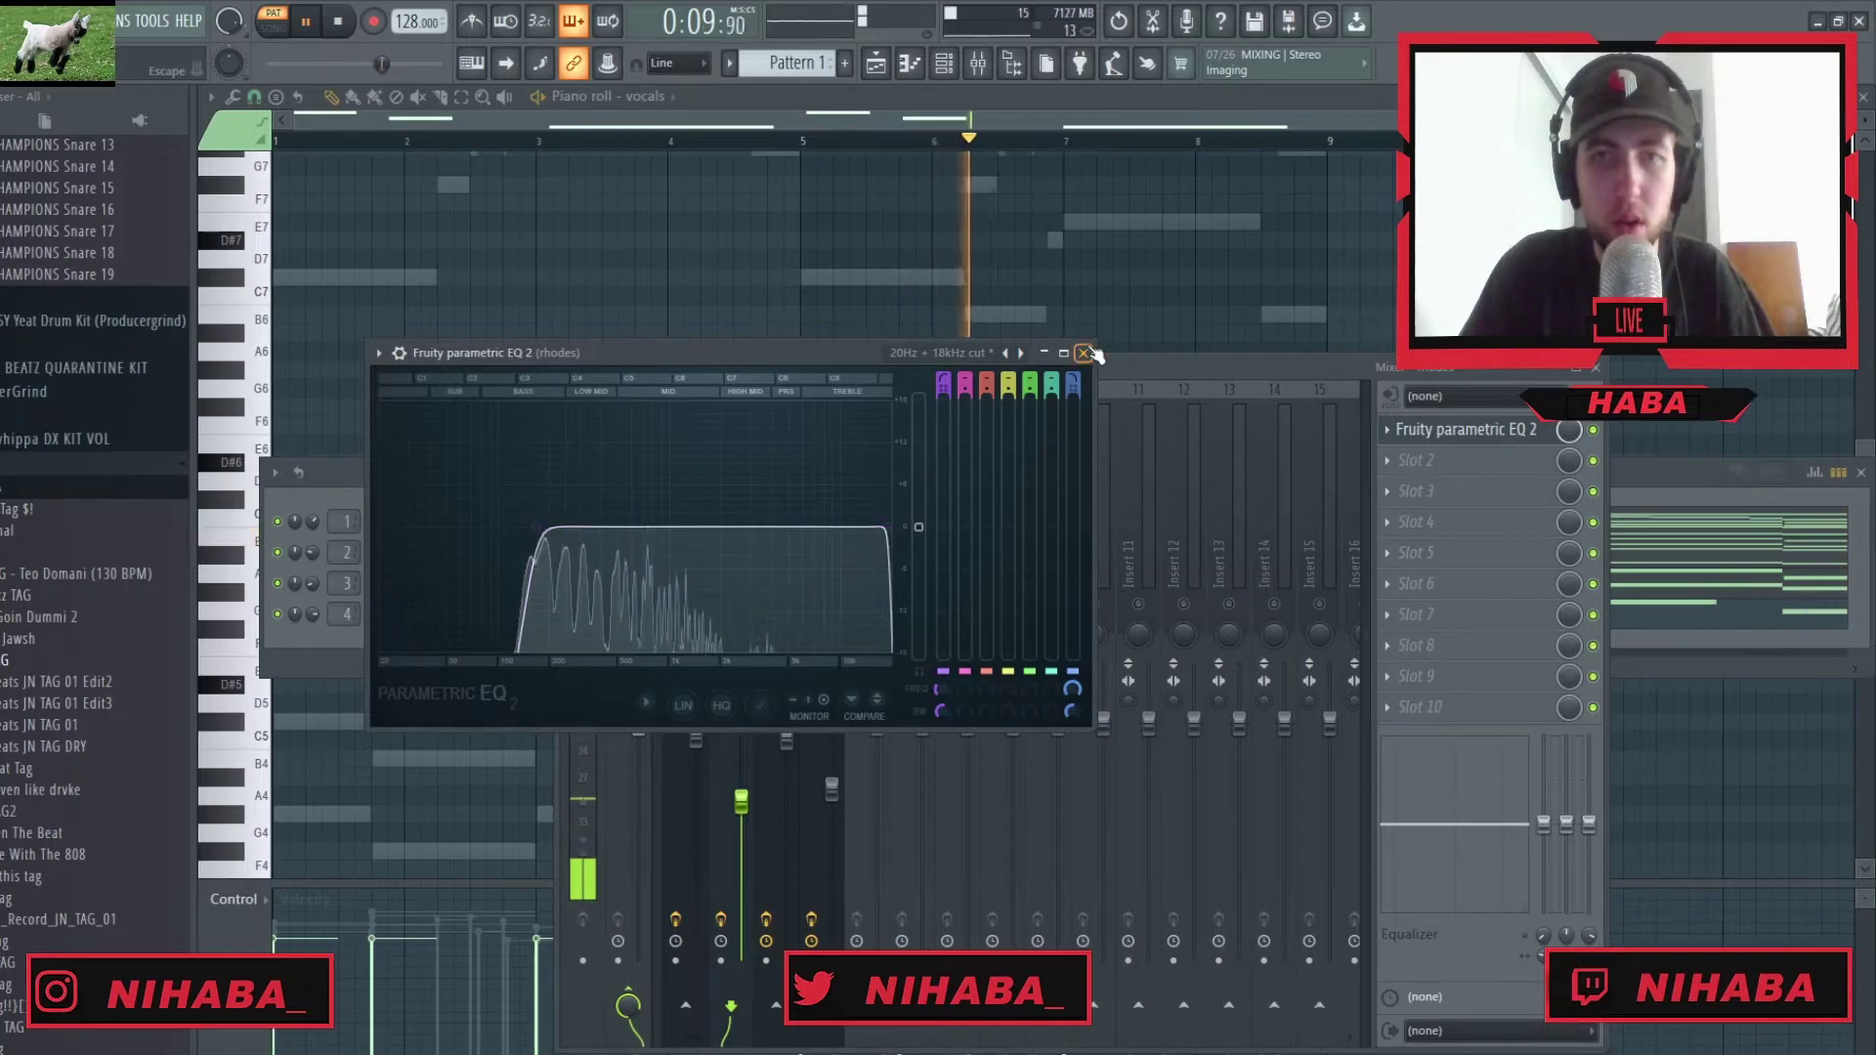
{"action": "left_click", "coordinate": [1082, 353]}
Add Wider to the second effect slot of the rhodes insert with its width set to 87%
{"action": "left_click", "coordinate": [1417, 460]}
{"action": "mouse_move", "coordinate": [1466, 488]}
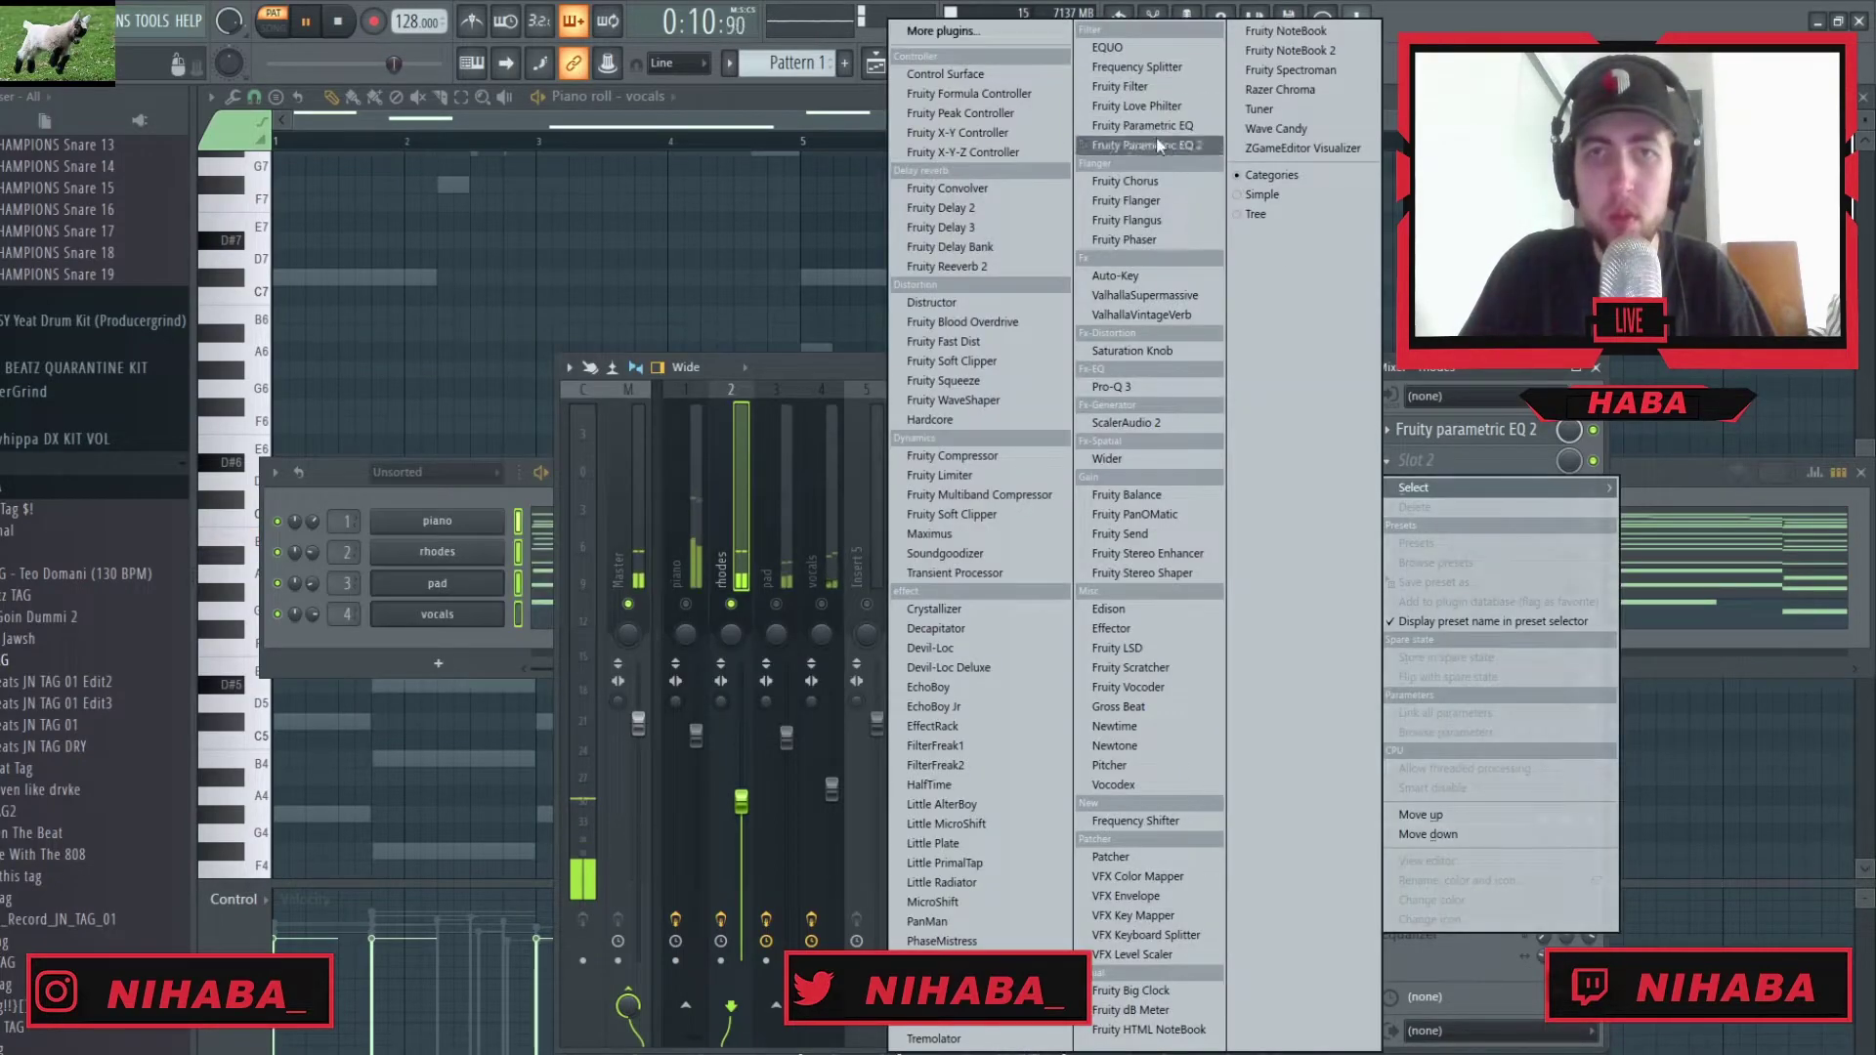
{"action": "left_click", "coordinate": [1127, 453]}
{"action": "left_click_drag", "start_coordinate": [734, 428], "coordinate": [744, 401]}
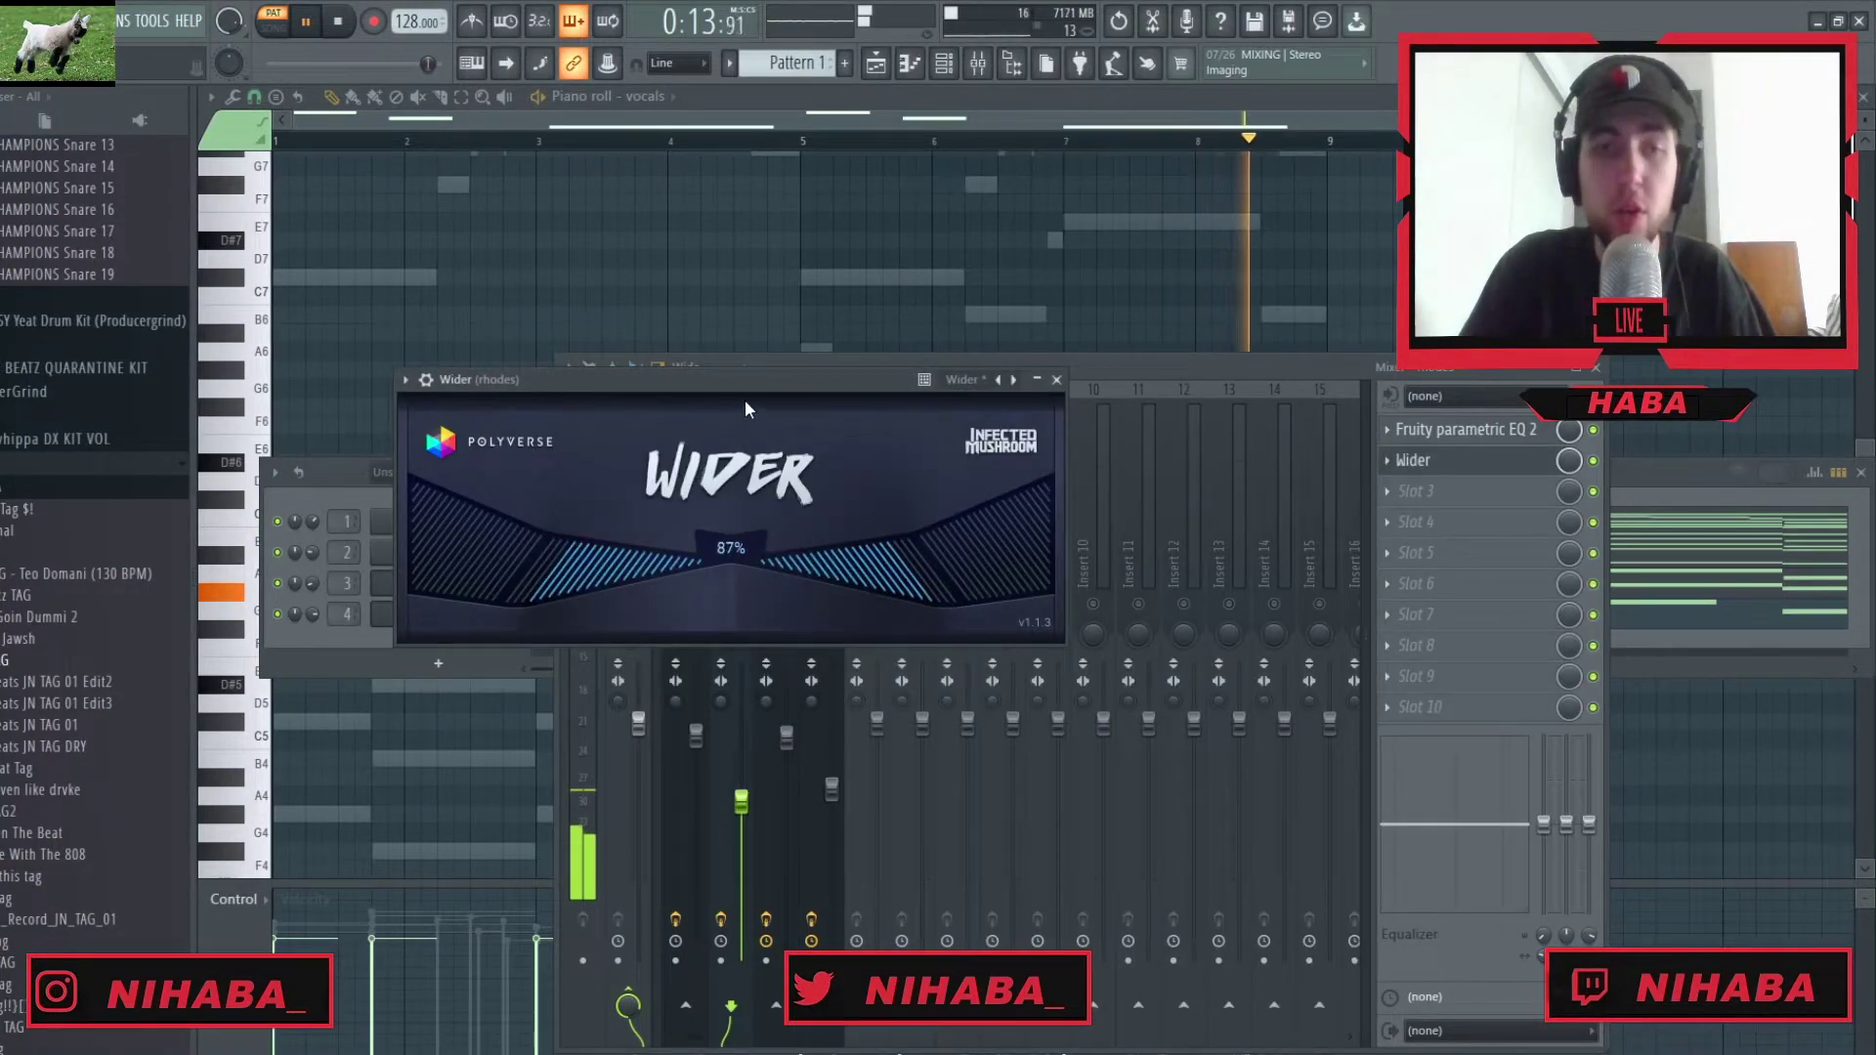
{"action": "left_click", "coordinate": [1056, 379]}
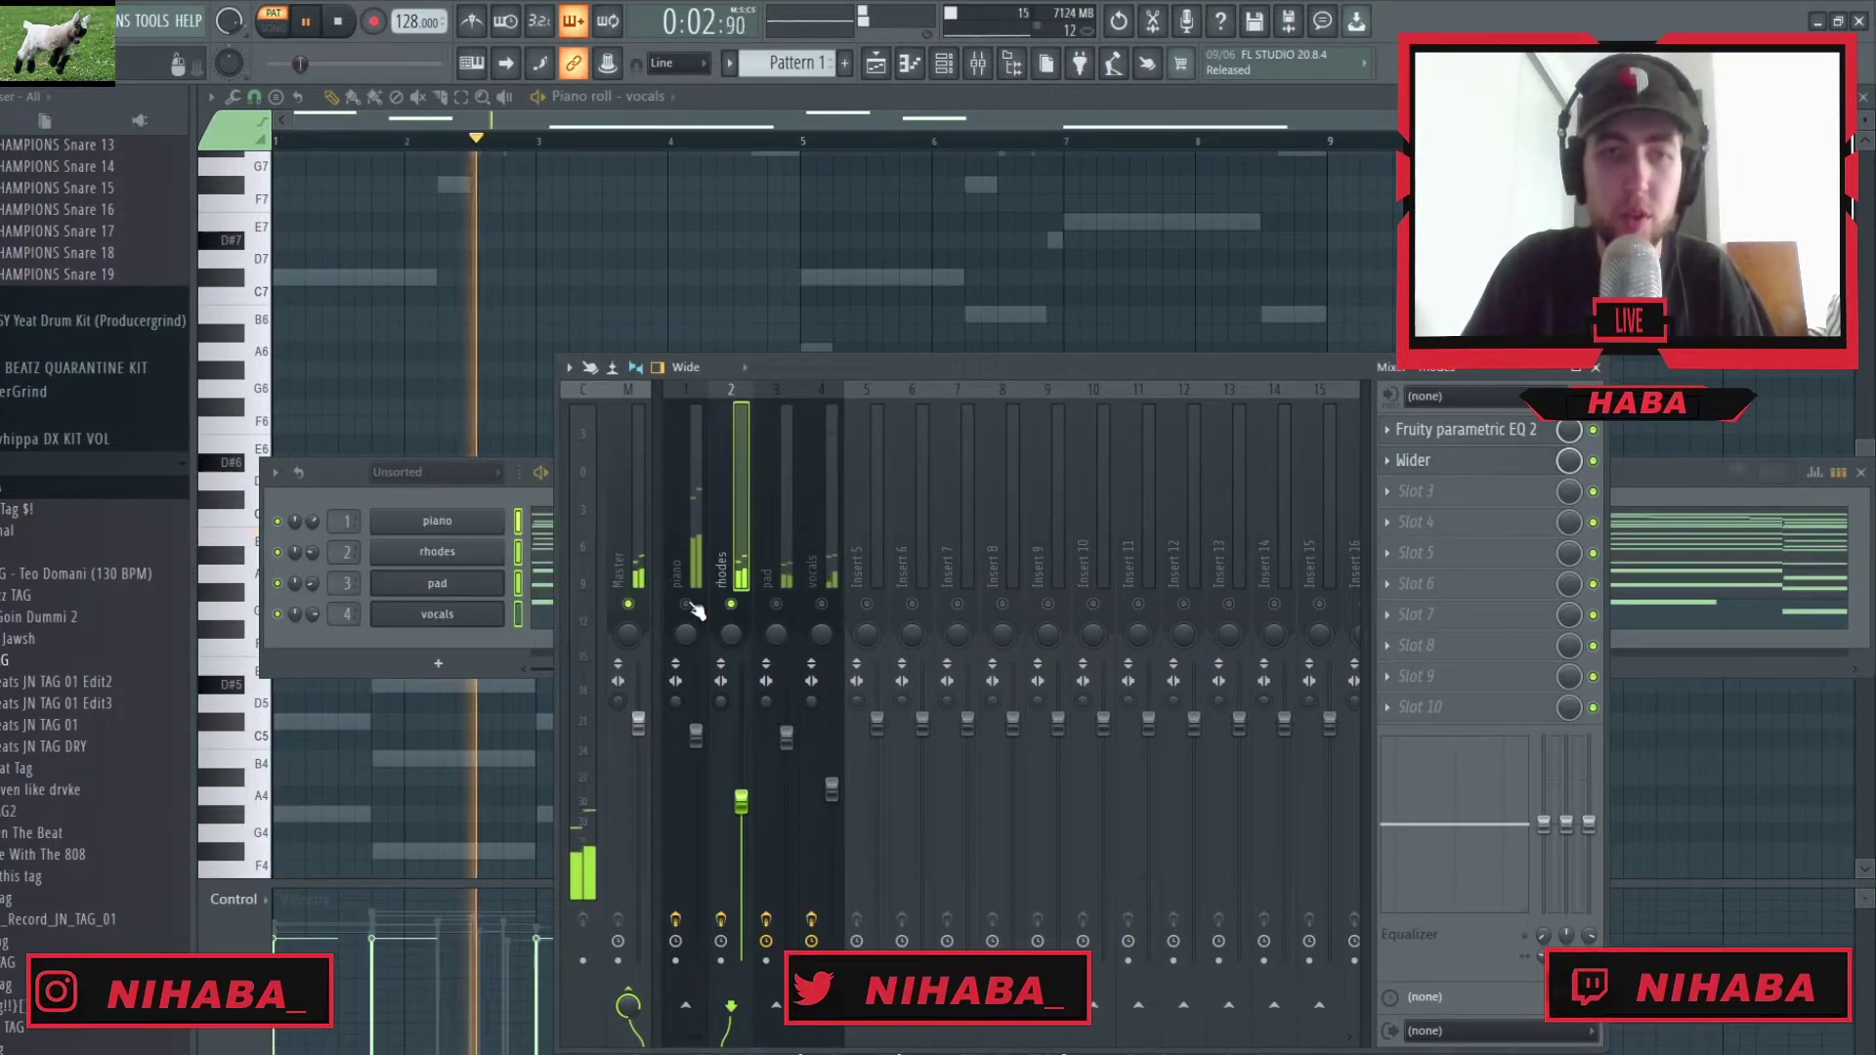
Lower the piano and pad levels slightly in the mixer and select the master track
{"action": "left_click", "coordinate": [695, 705]}
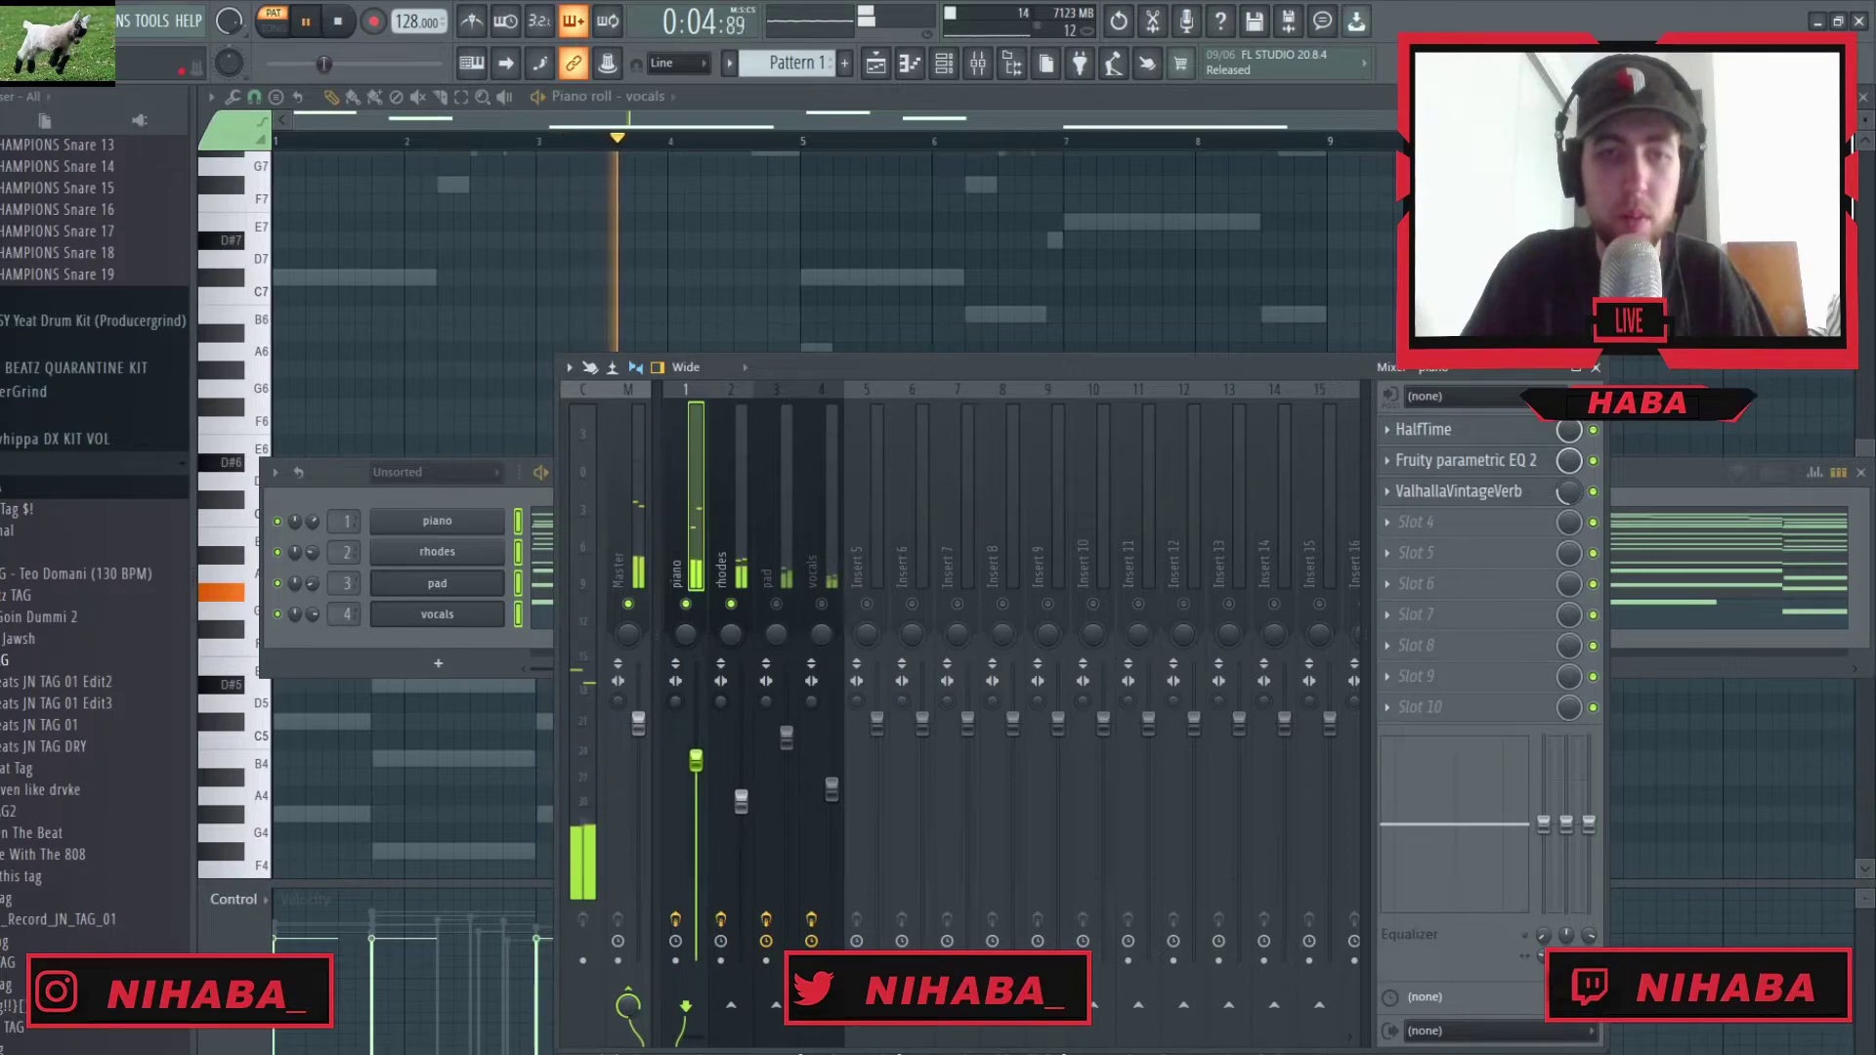
{"action": "left_click", "coordinate": [782, 522]}
{"action": "left_click", "coordinate": [823, 606]}
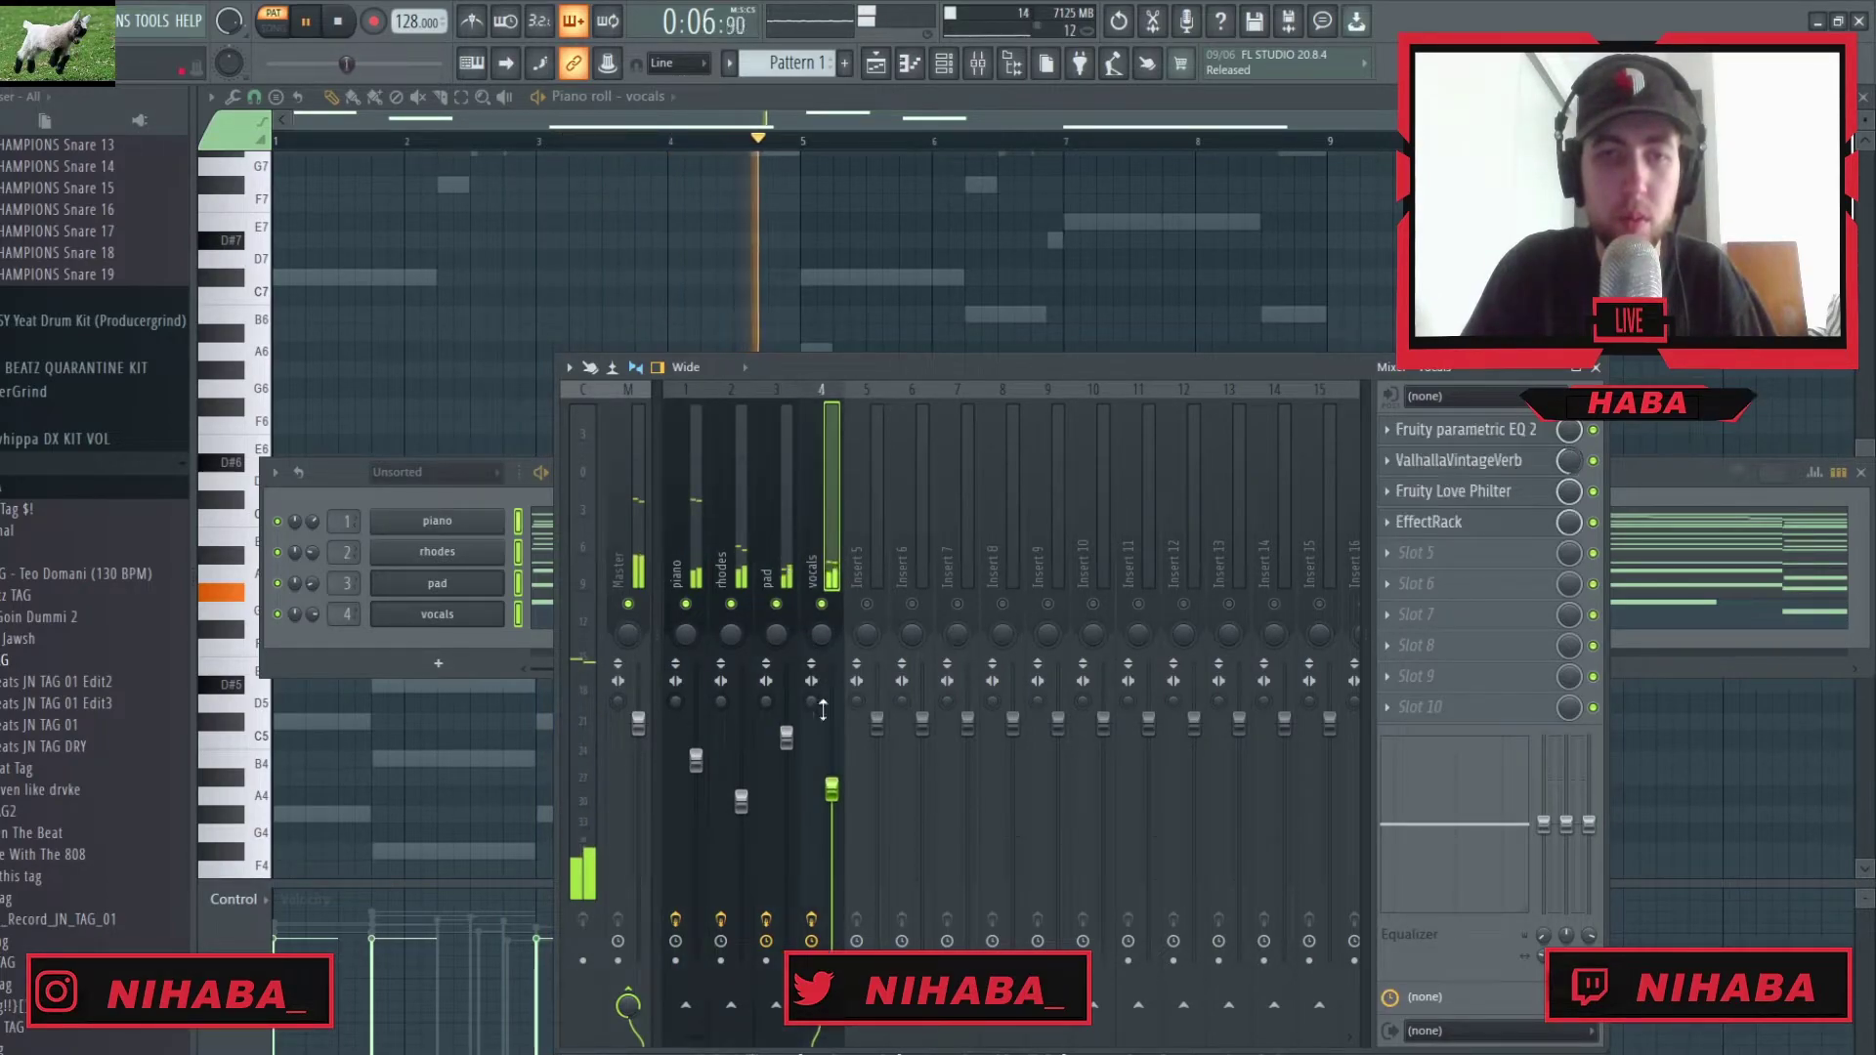
{"action": "left_click_drag", "start_coordinate": [788, 735], "coordinate": [788, 755]}
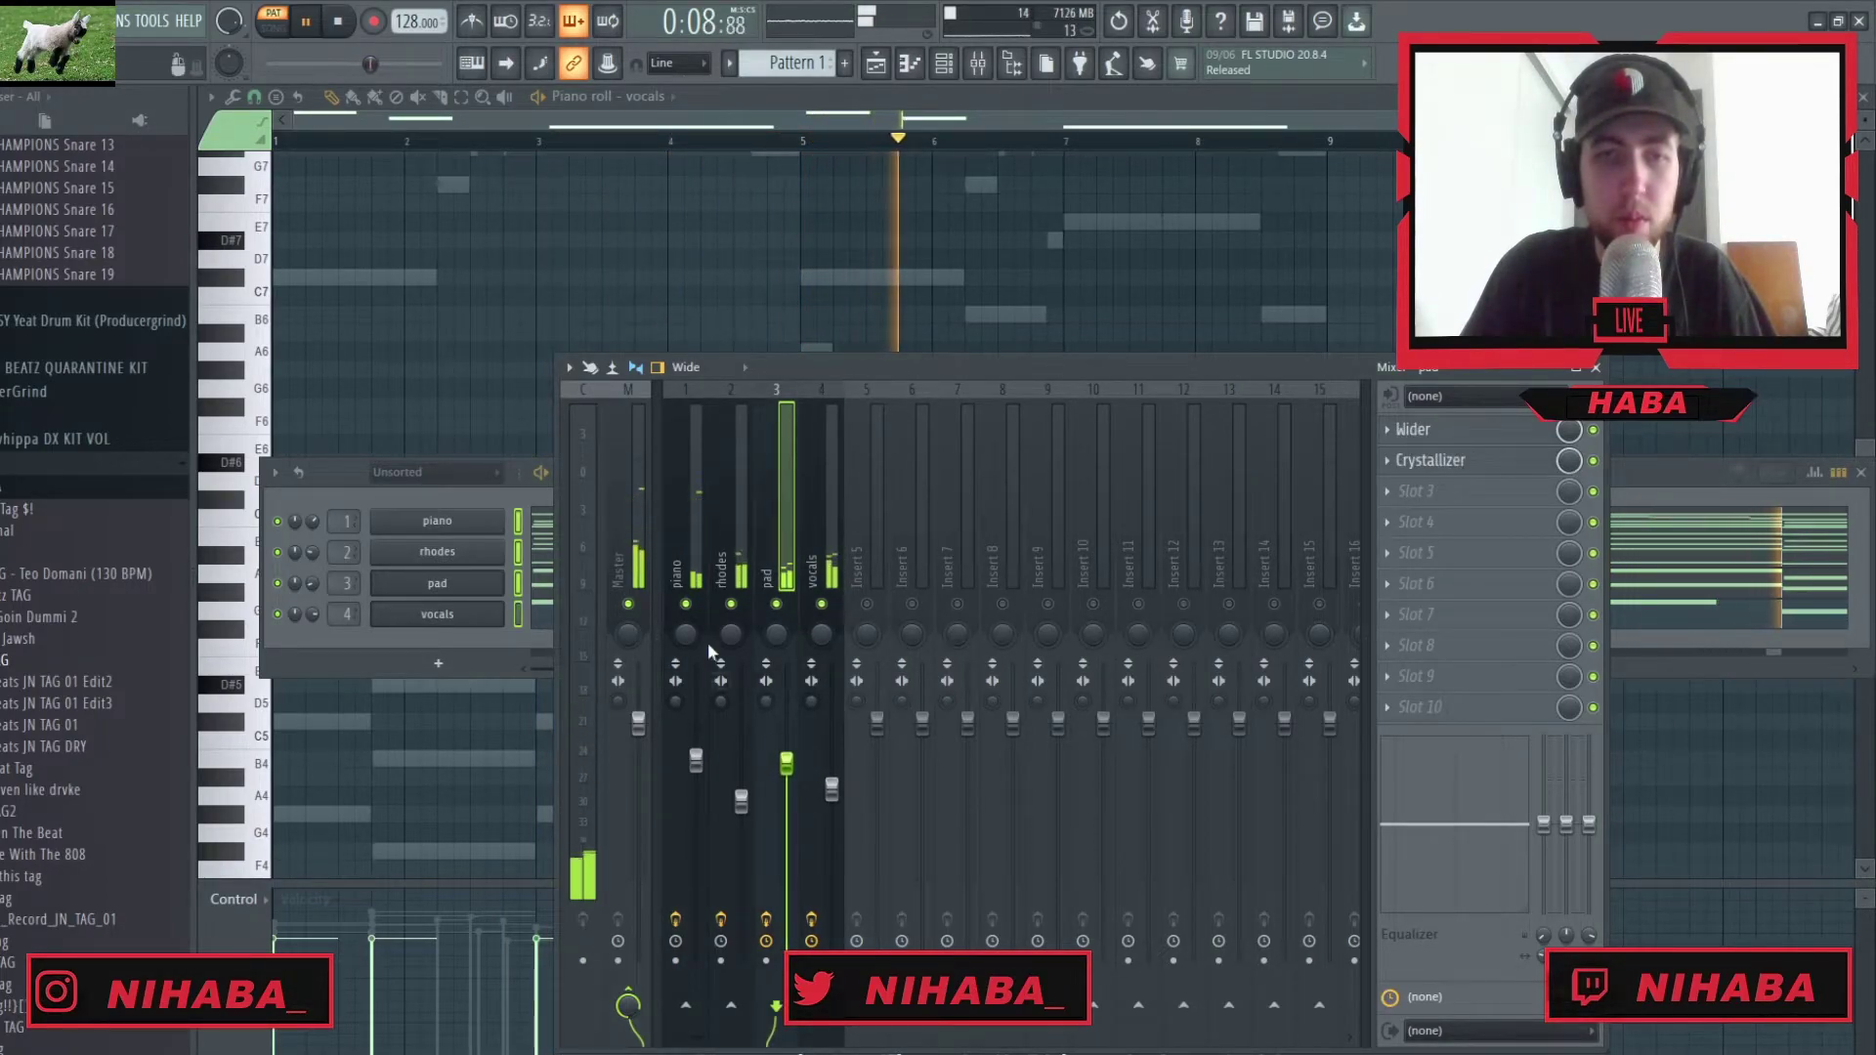
{"action": "left_click", "coordinate": [635, 533]}
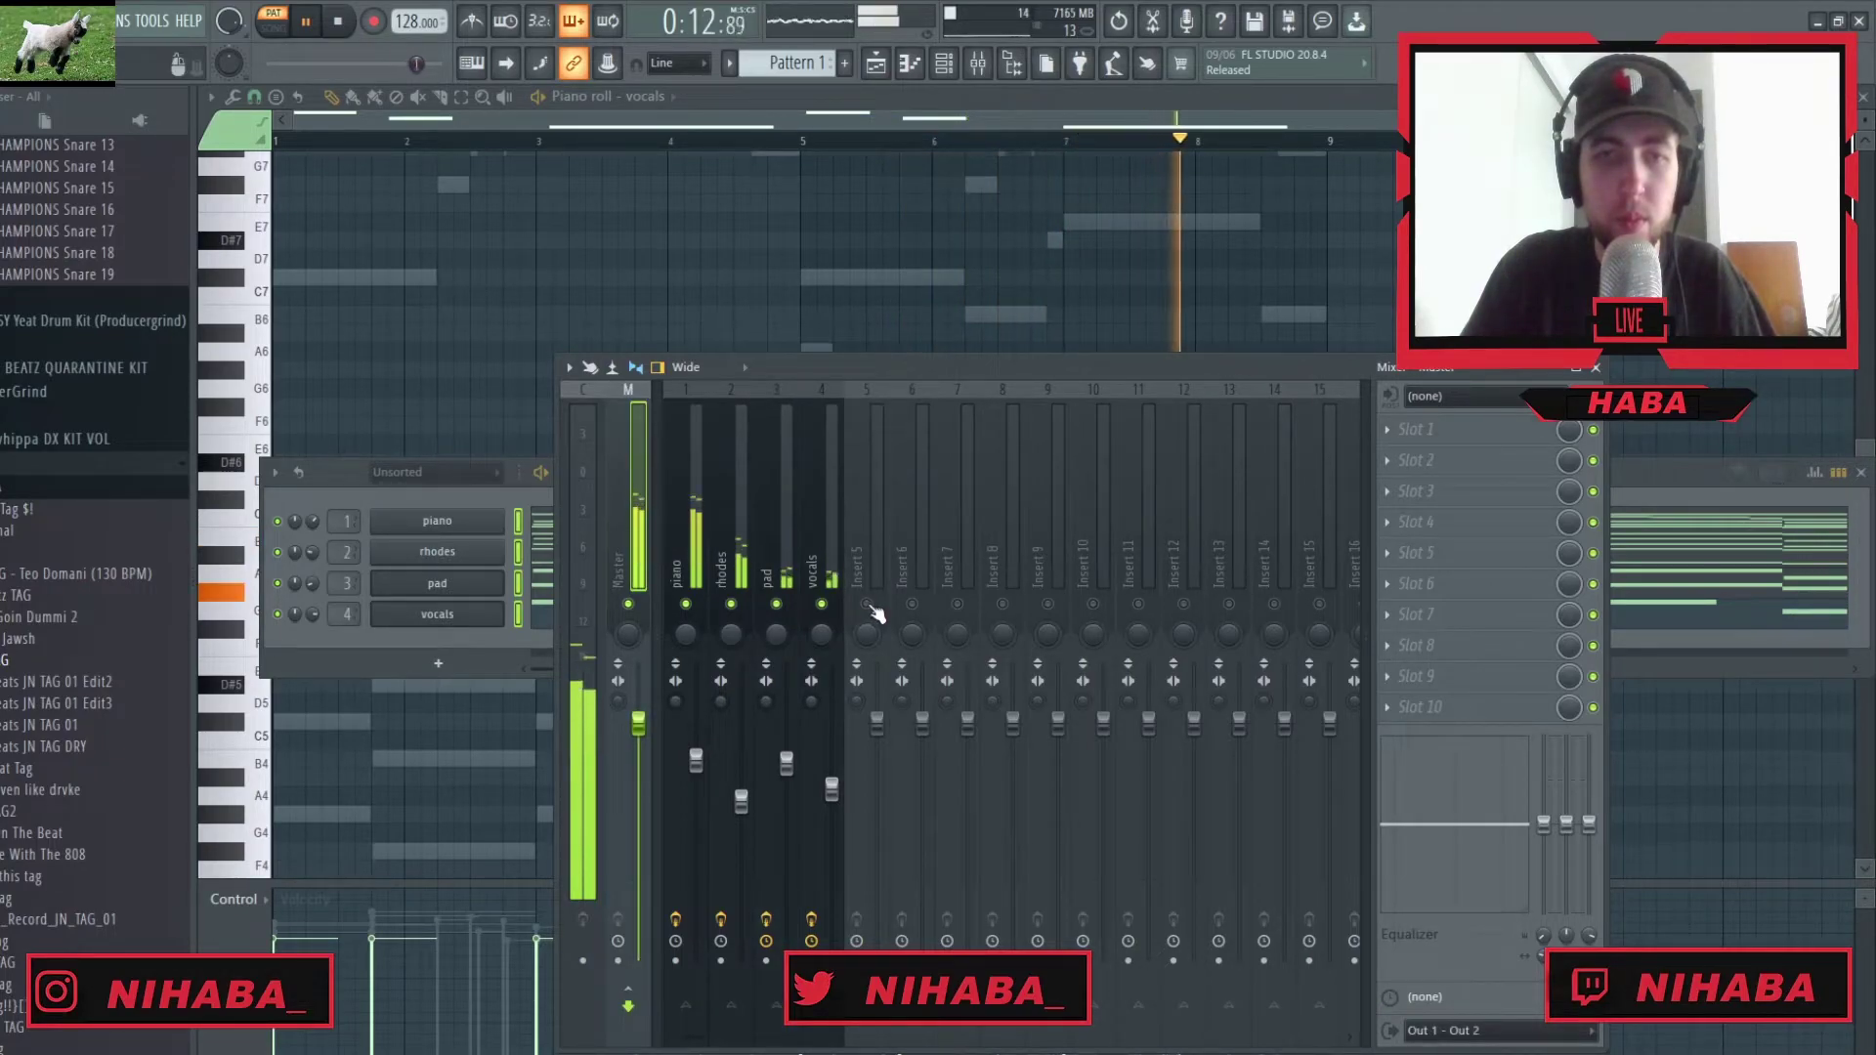
Switch from the mixer to the playlist and close the vocals instrument window
{"action": "left_click", "coordinate": [1599, 372]}
{"action": "key", "text": "F7"}
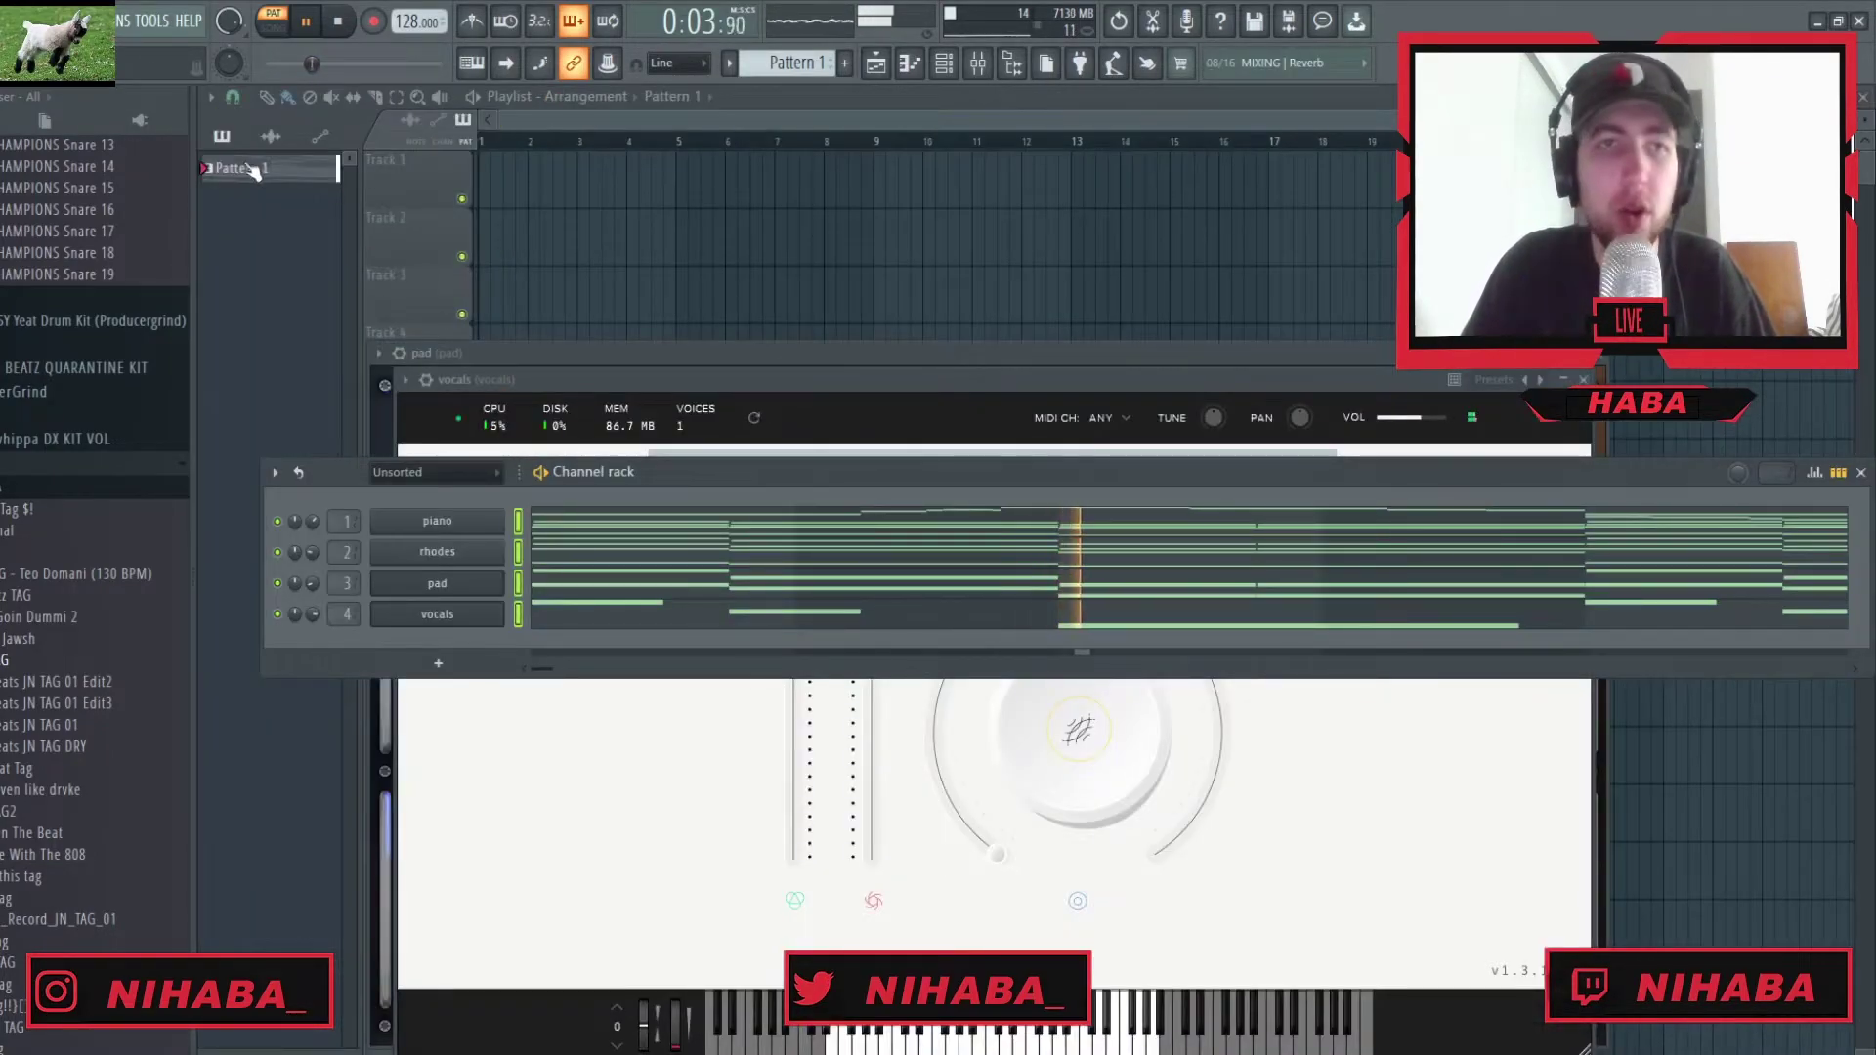
{"action": "left_click", "coordinate": [1583, 379]}
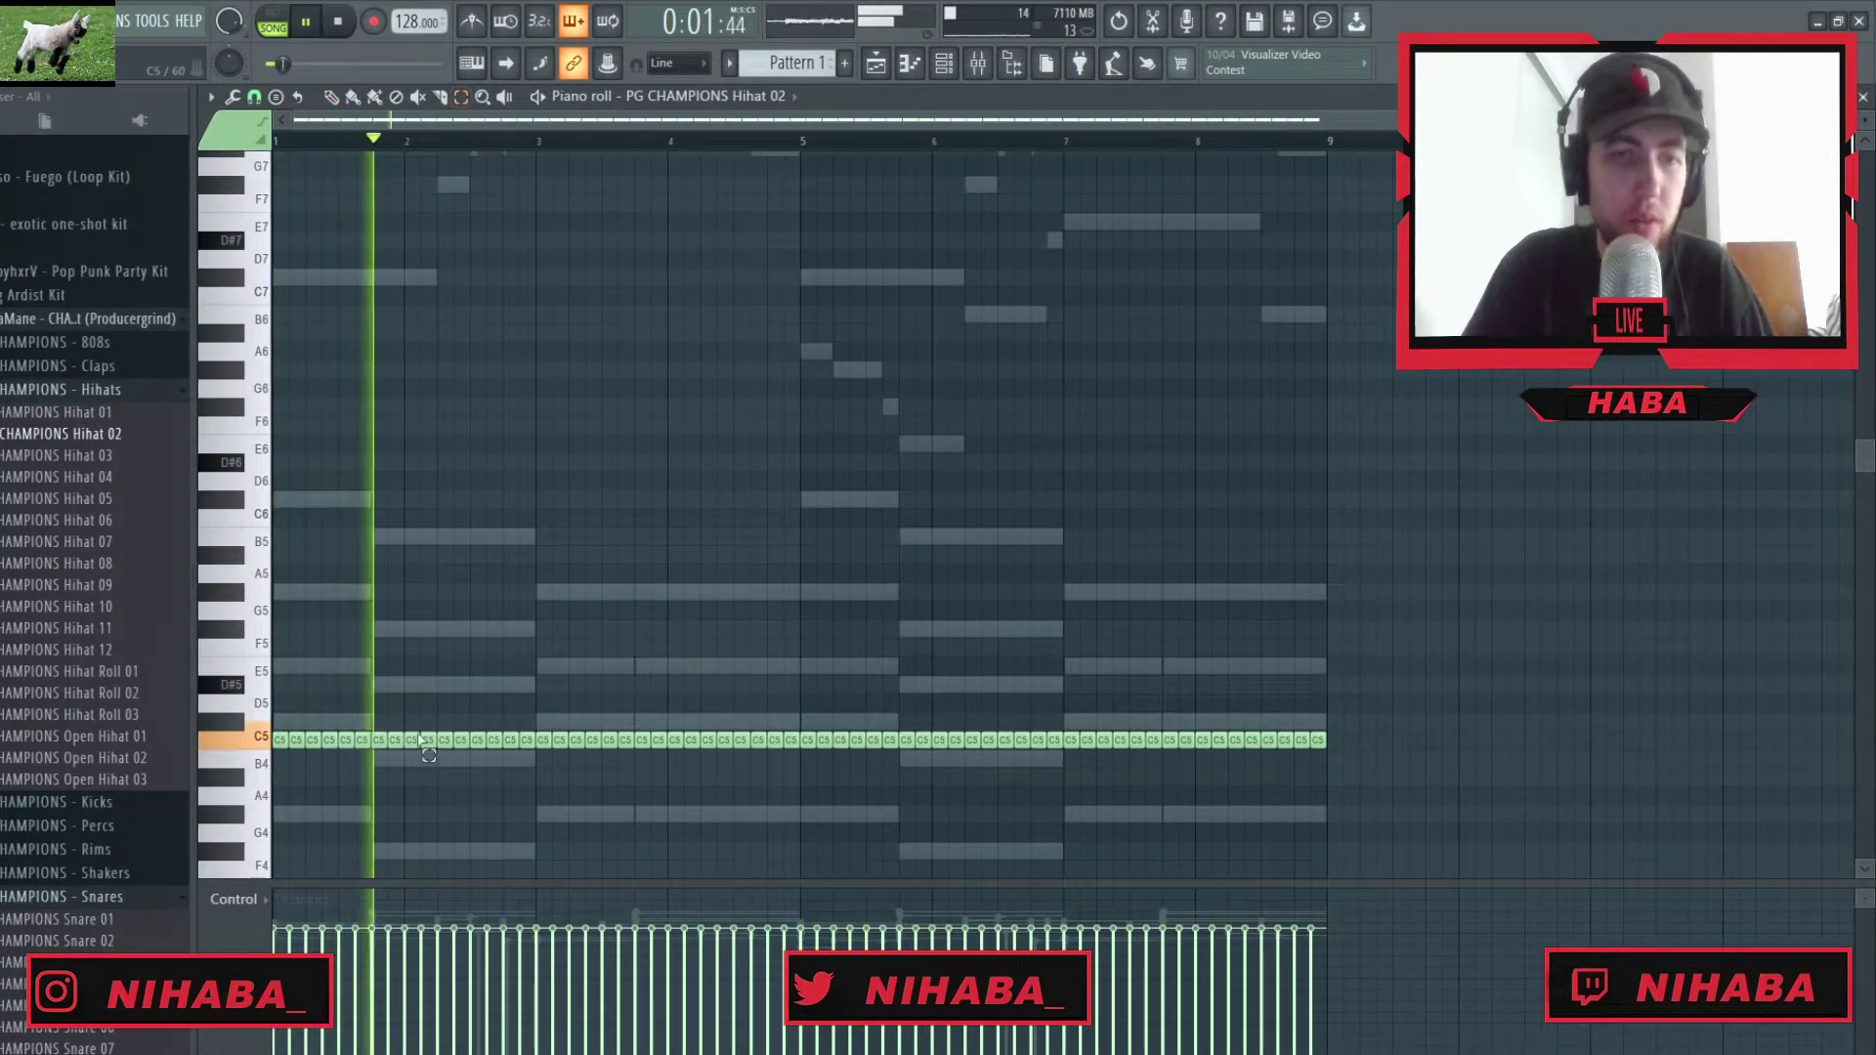
Stop playback and delete all Hihat 02 notes after the first bar
{"action": "key", "text": "space"}
{"action": "left_click_drag", "start_coordinate": [420, 731], "coordinate": [1764, 824]}
{"action": "key", "text": "Delete"}
Lower the velocity of every second hi-hat note in the first bar
{"action": "scroll", "coordinate": [322, 773], "scroll_direction": "up", "scroll_amount": 3}
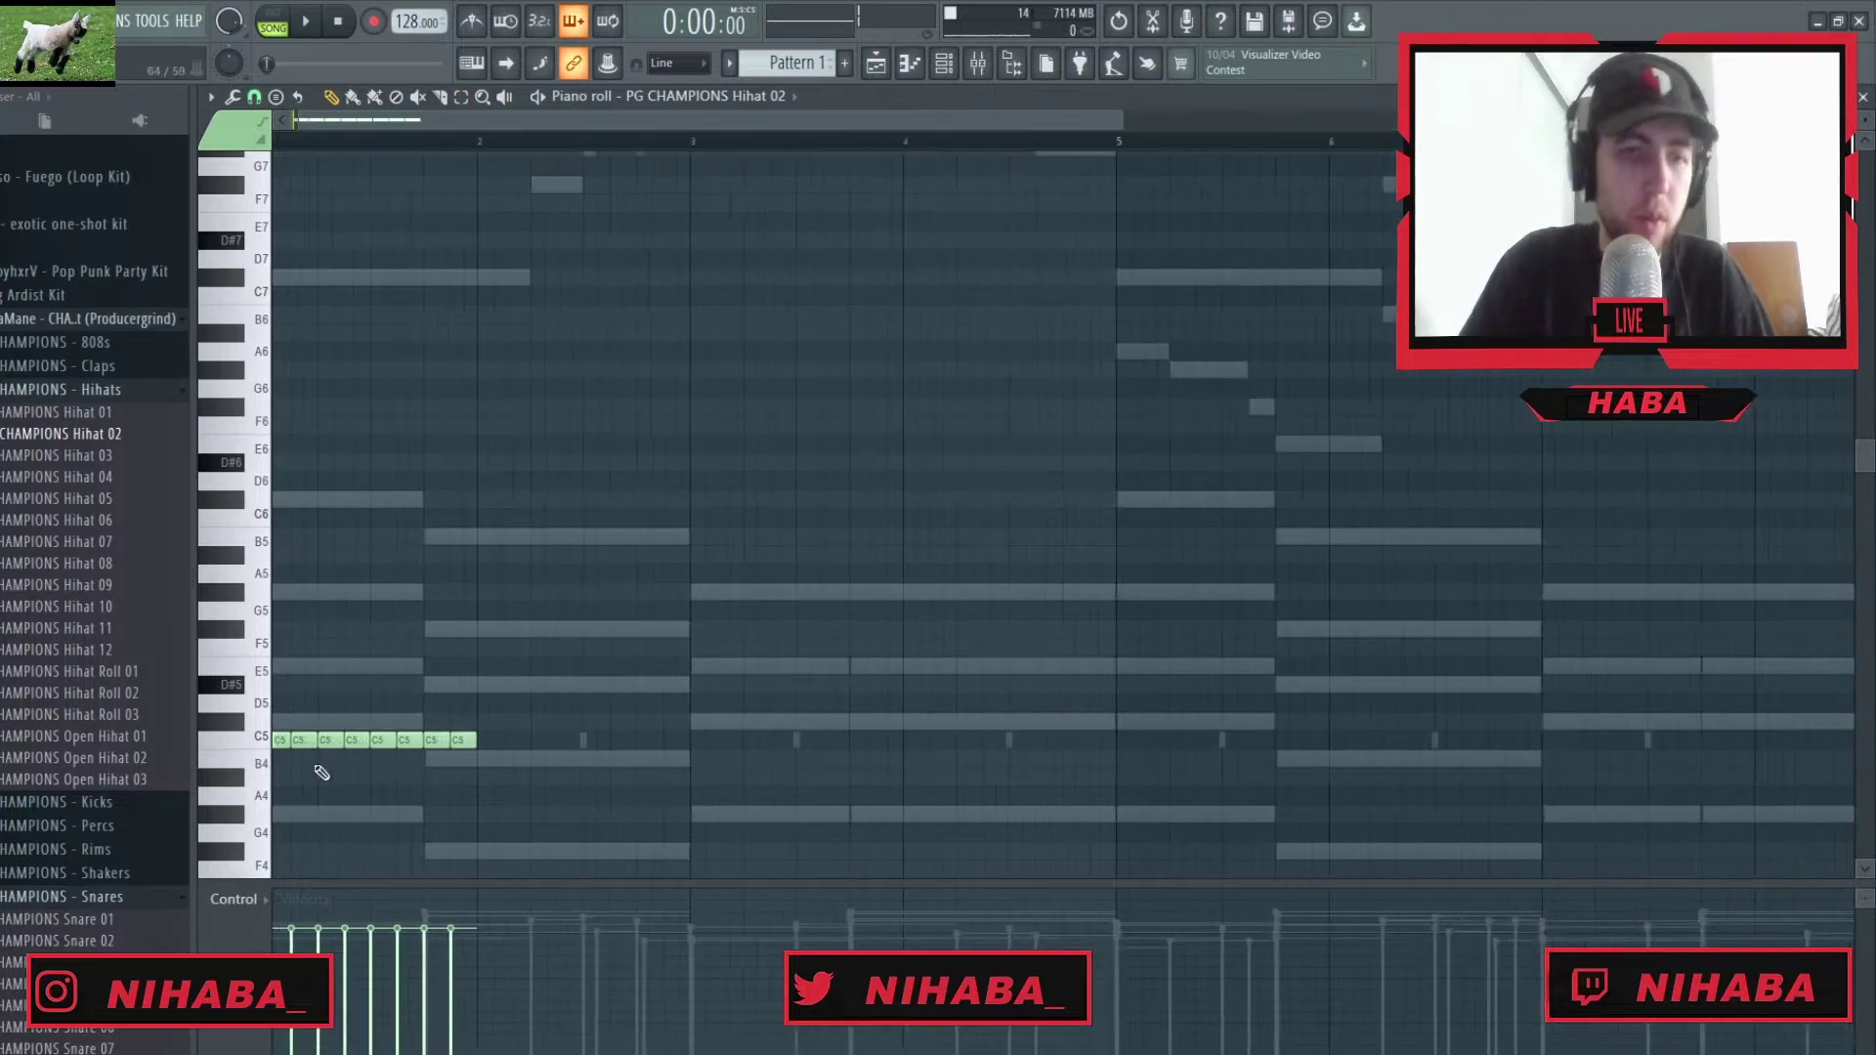
{"action": "scroll", "coordinate": [342, 121], "scroll_direction": "up", "scroll_amount": 2}
{"action": "key", "text": "e"}
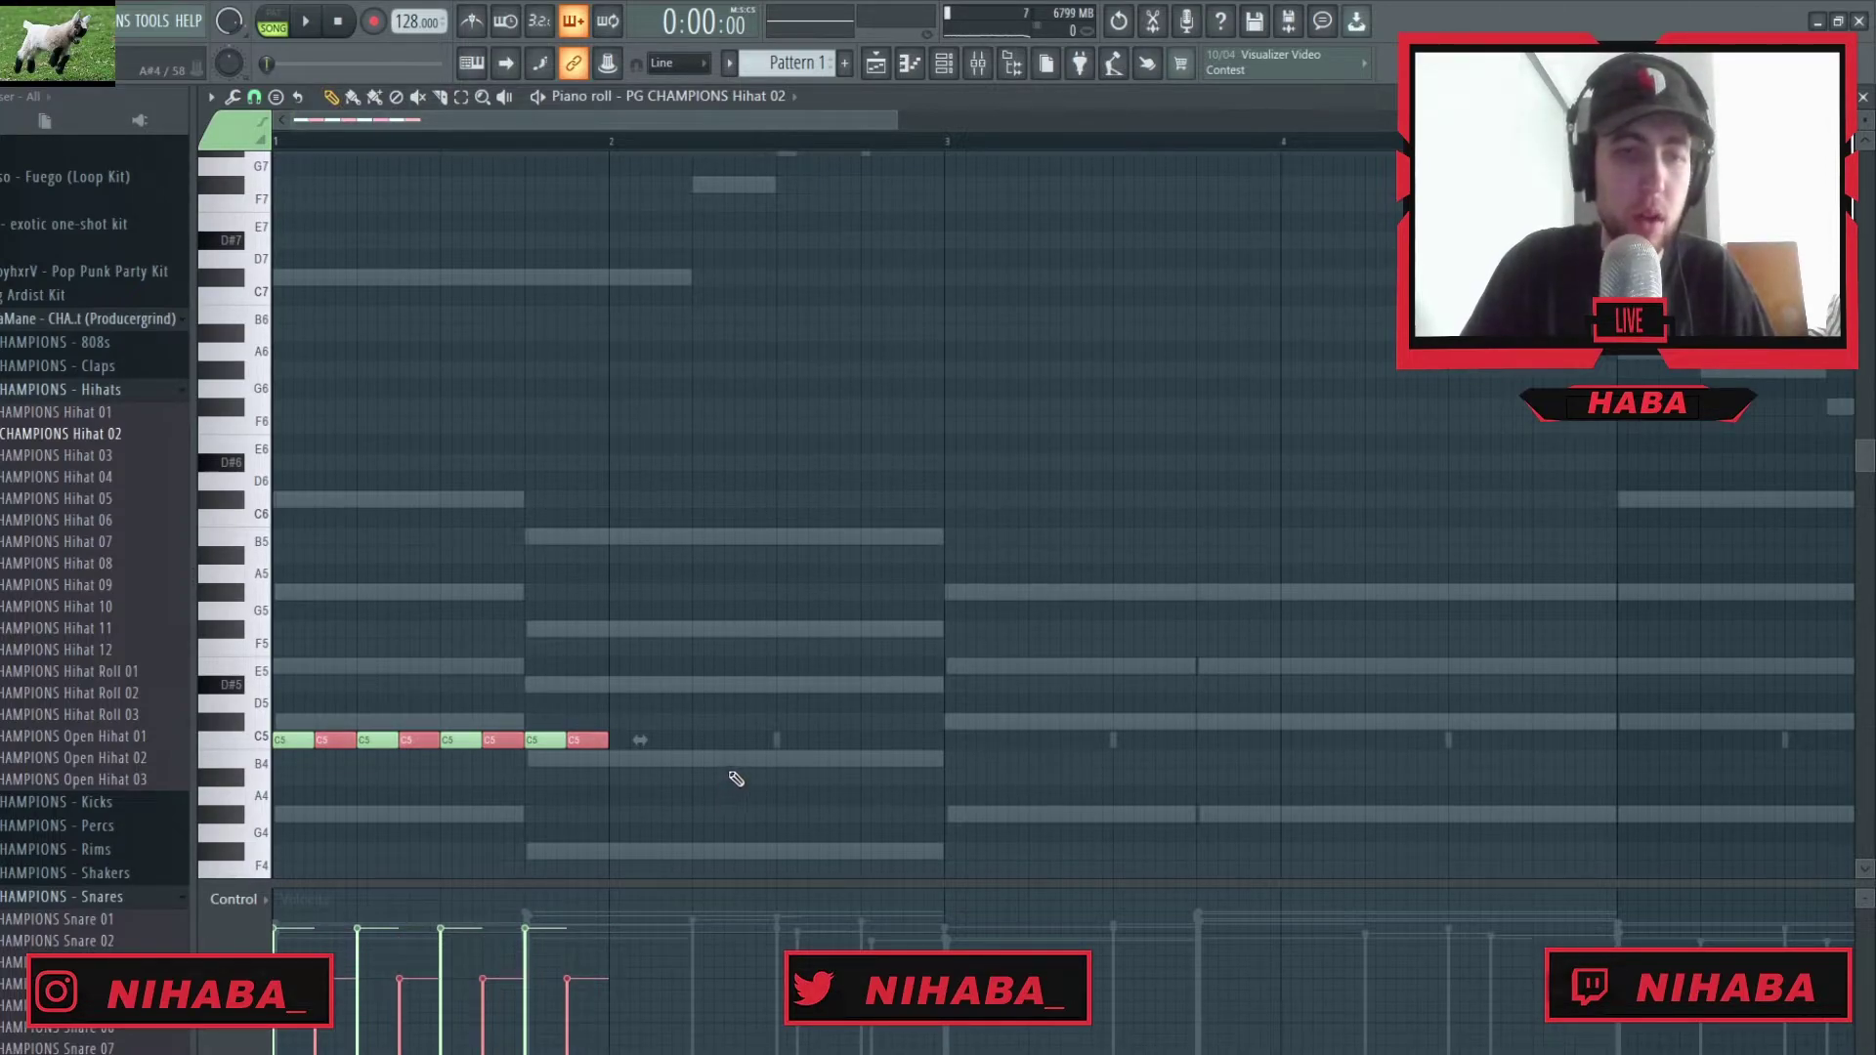
Play the song and duplicate the first-bar hi-hat pattern until it fills all eight bars
{"action": "key", "text": "space"}
{"action": "scroll", "coordinate": [947, 826], "scroll_direction": "down", "scroll_amount": 2}
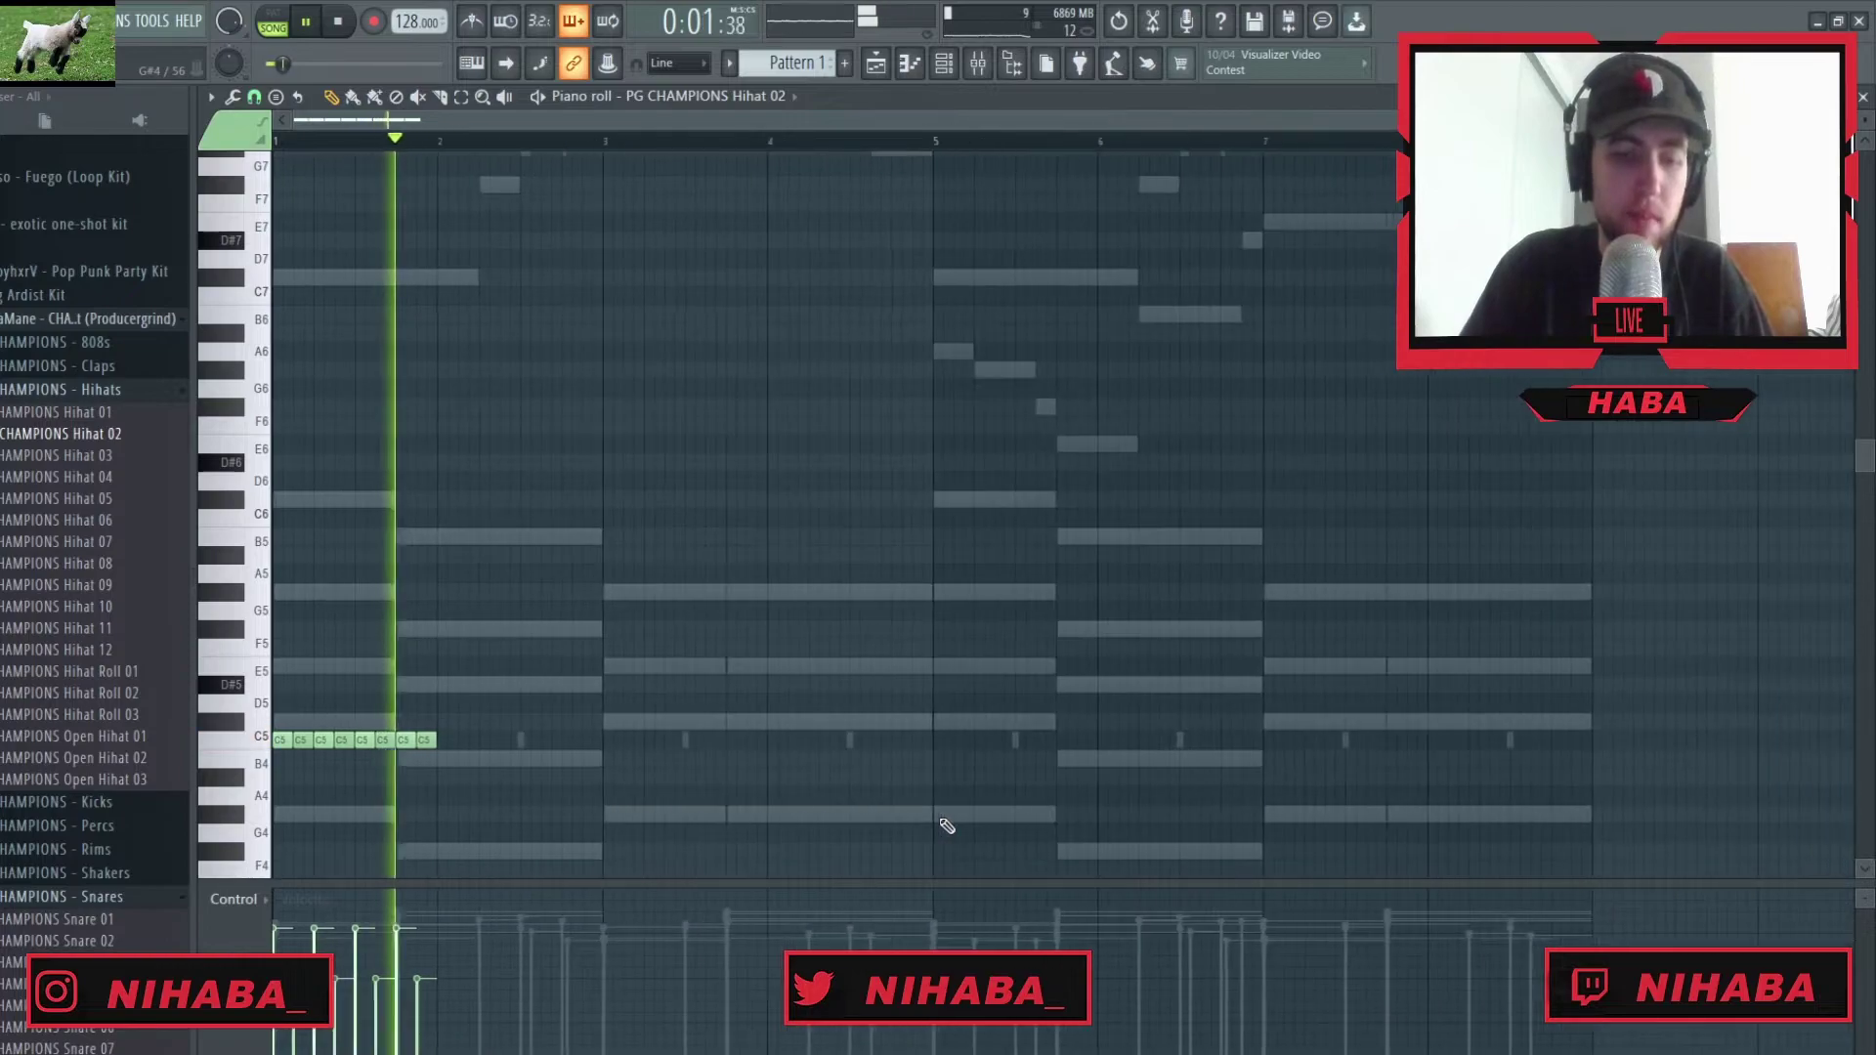
{"action": "scroll", "coordinate": [947, 826], "scroll_direction": "down", "scroll_amount": 1}
{"action": "key", "text": "ctrl+b"}
{"action": "key", "text": "ctrl+b"}
{"action": "key", "text": "ctrl+b"}
{"action": "key", "text": "ctrl+b"}
{"action": "key", "text": "ctrl+b"}
{"action": "key", "text": "ctrl+b"}
{"action": "key", "text": "ctrl+b"}
{"action": "key", "text": "ctrl+d"}
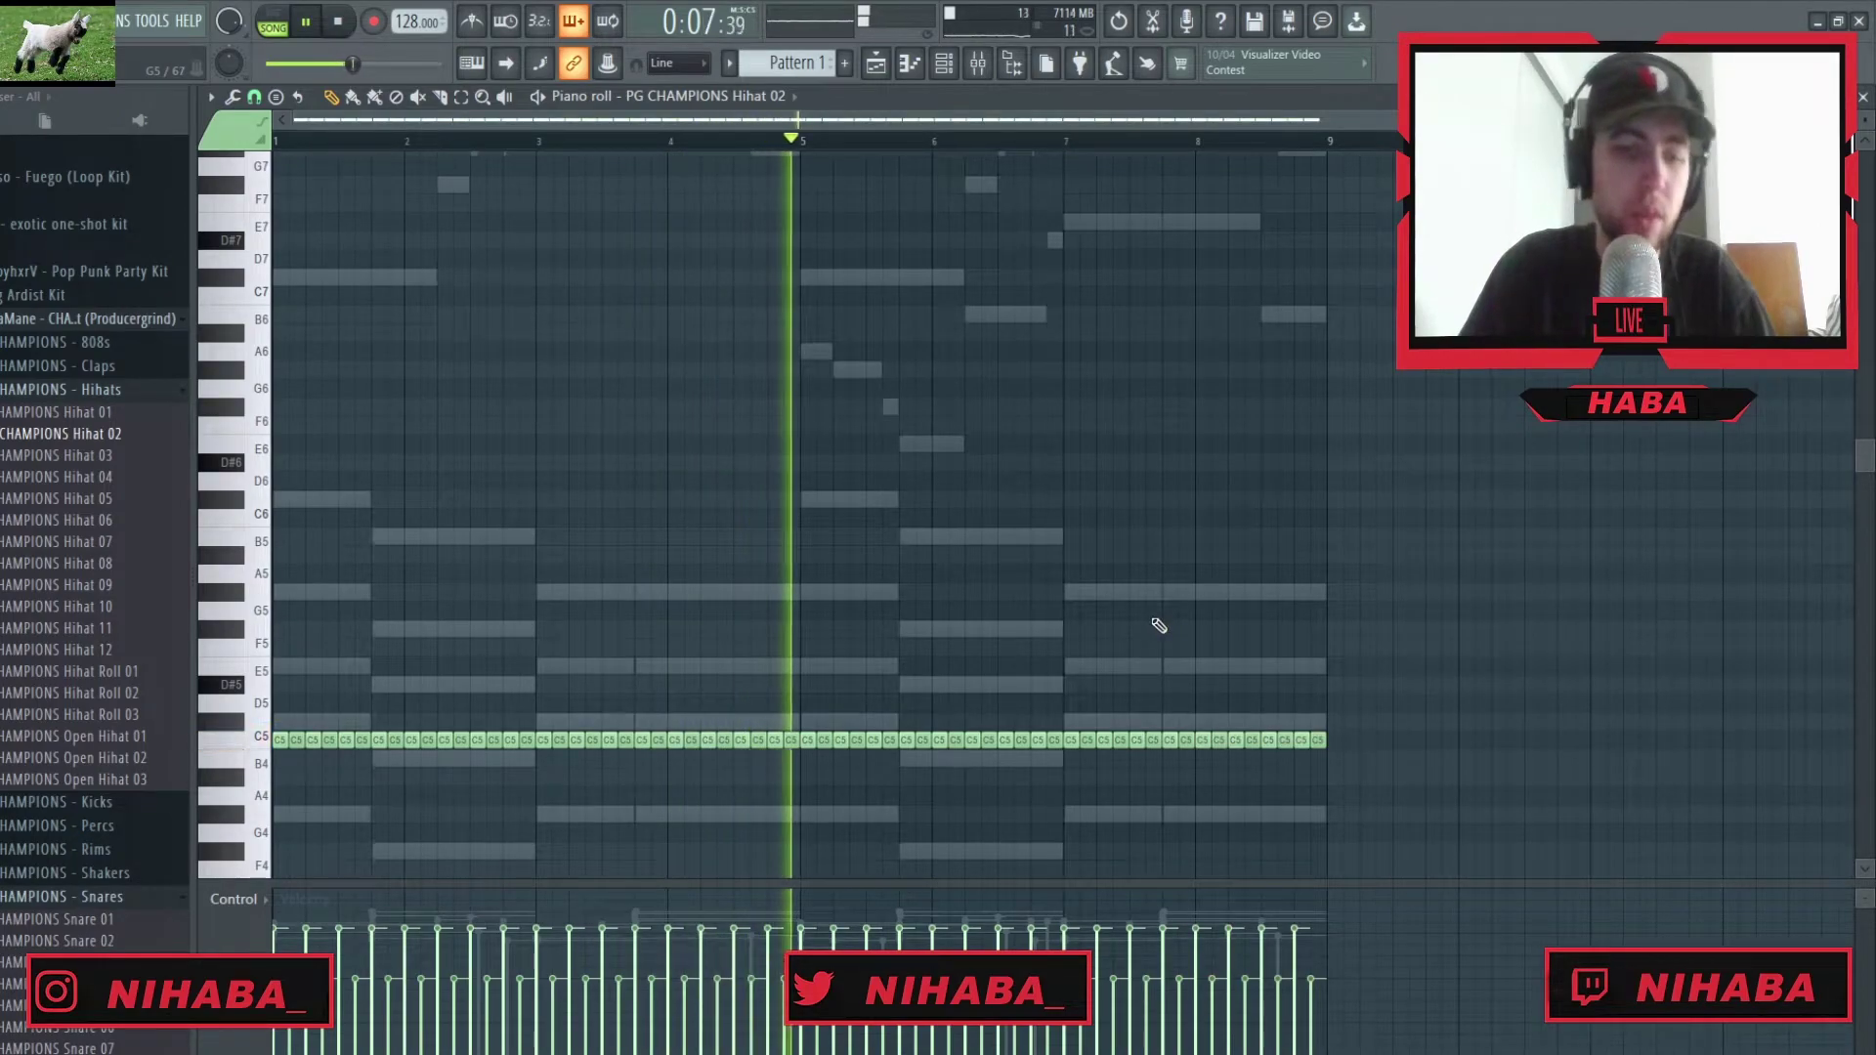
Add PG CHAMPIONS Open Hihat 01 as a new channel with three hits in the first two bars, and shift the third hit slightly earlier
{"action": "key", "text": "F7"}
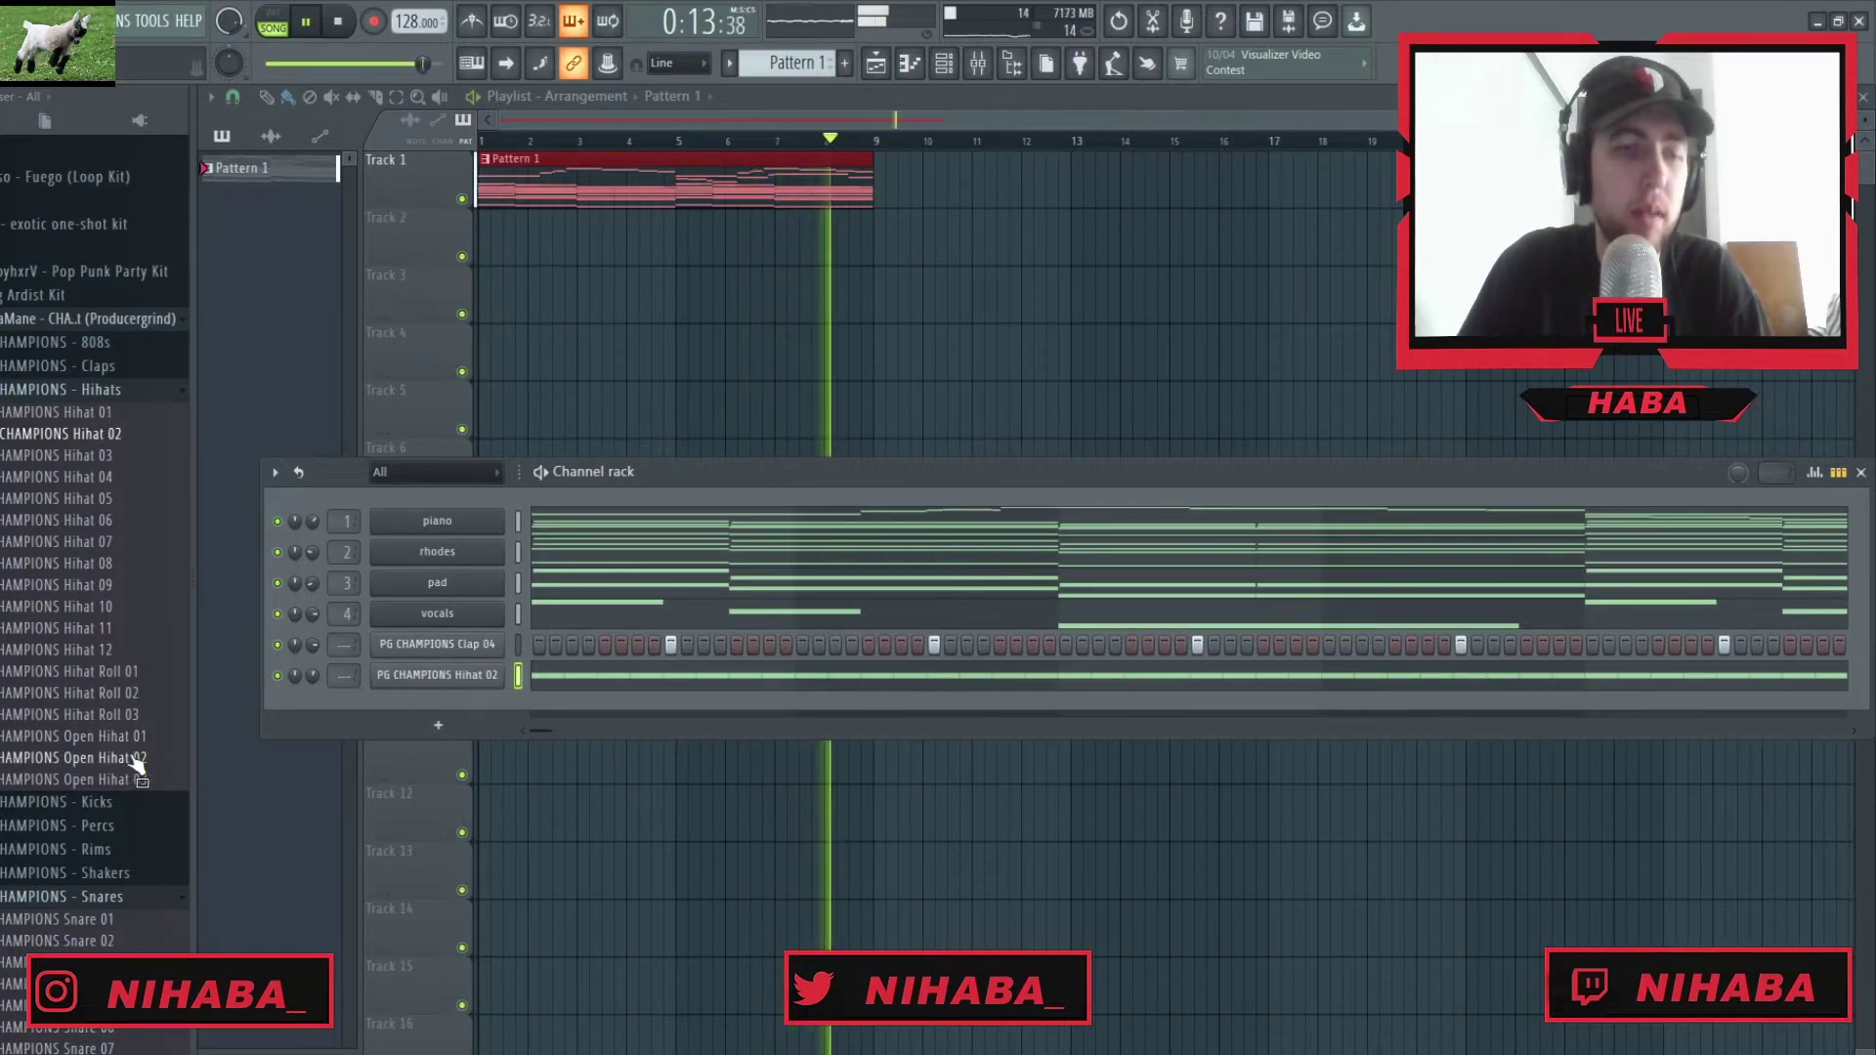
{"action": "left_click_drag", "start_coordinate": [137, 764], "coordinate": [1009, 711]}
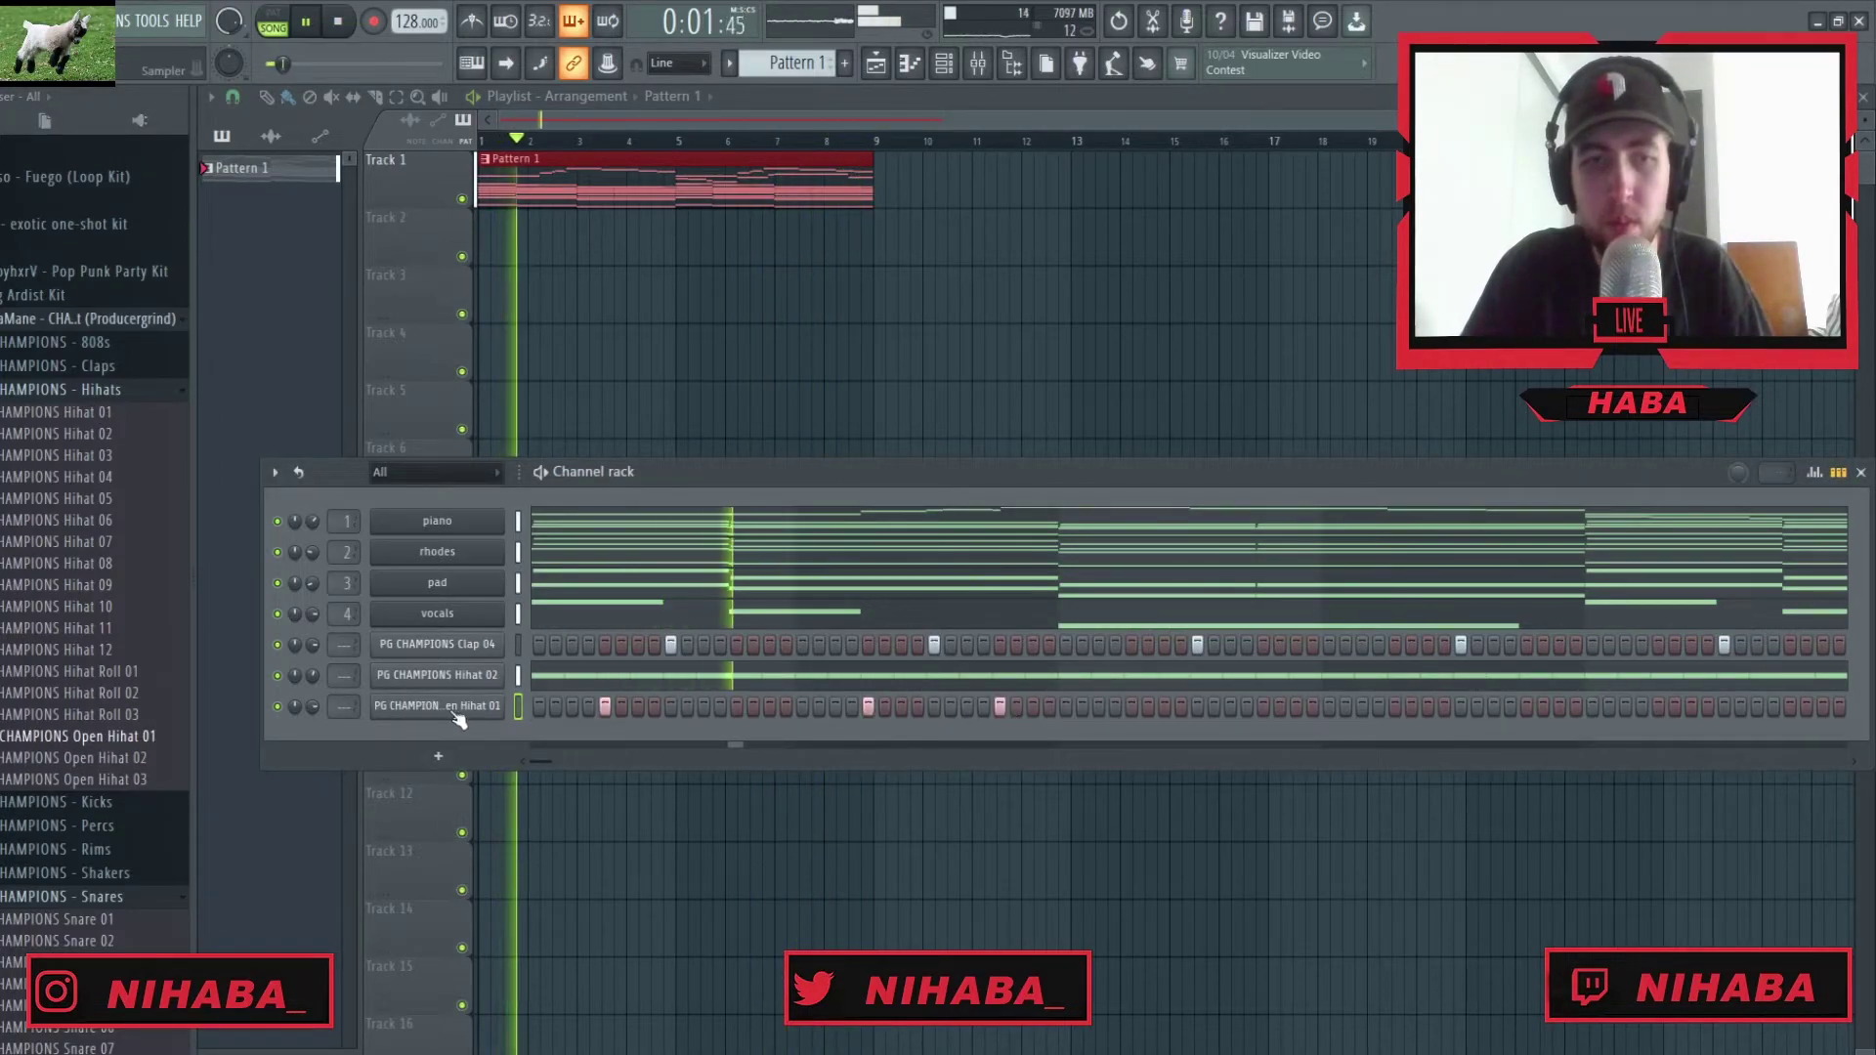
{"action": "right_click", "coordinate": [498, 706]}
{"action": "left_click", "coordinate": [552, 722]}
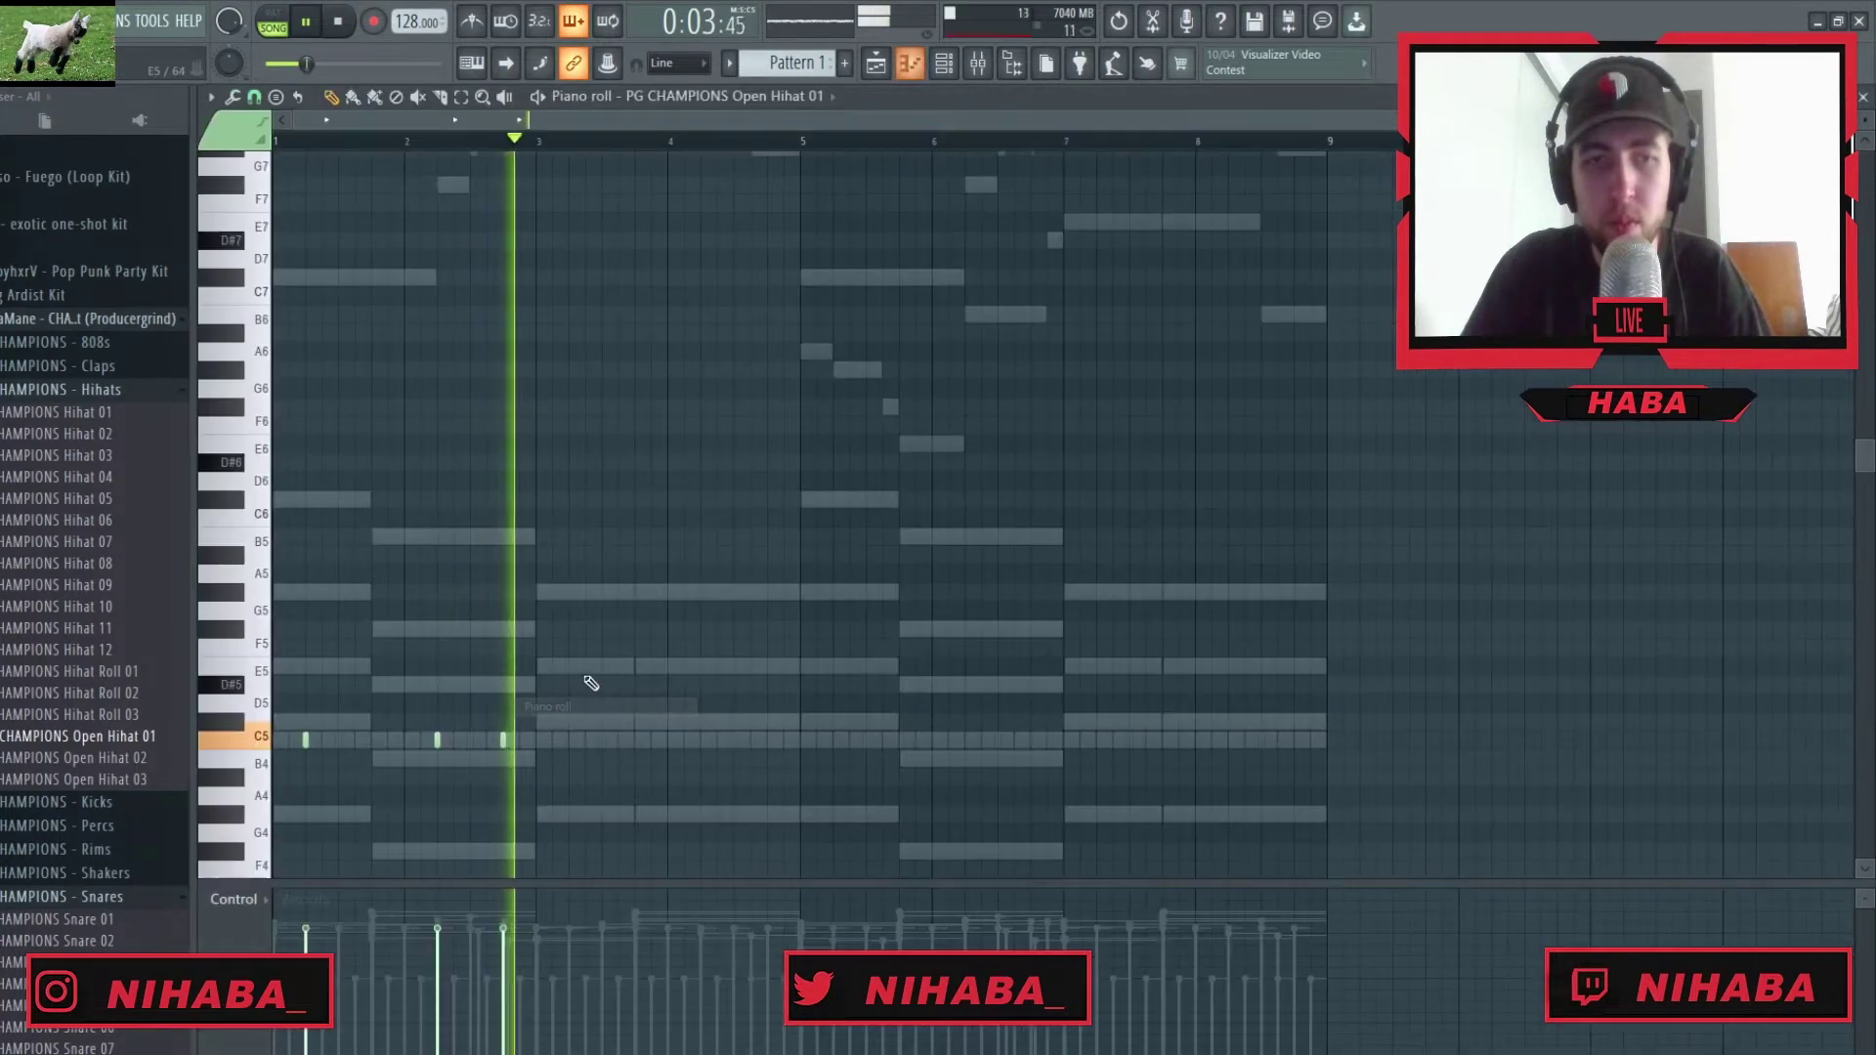
{"action": "left_click_drag", "start_coordinate": [502, 744], "coordinate": [532, 771]}
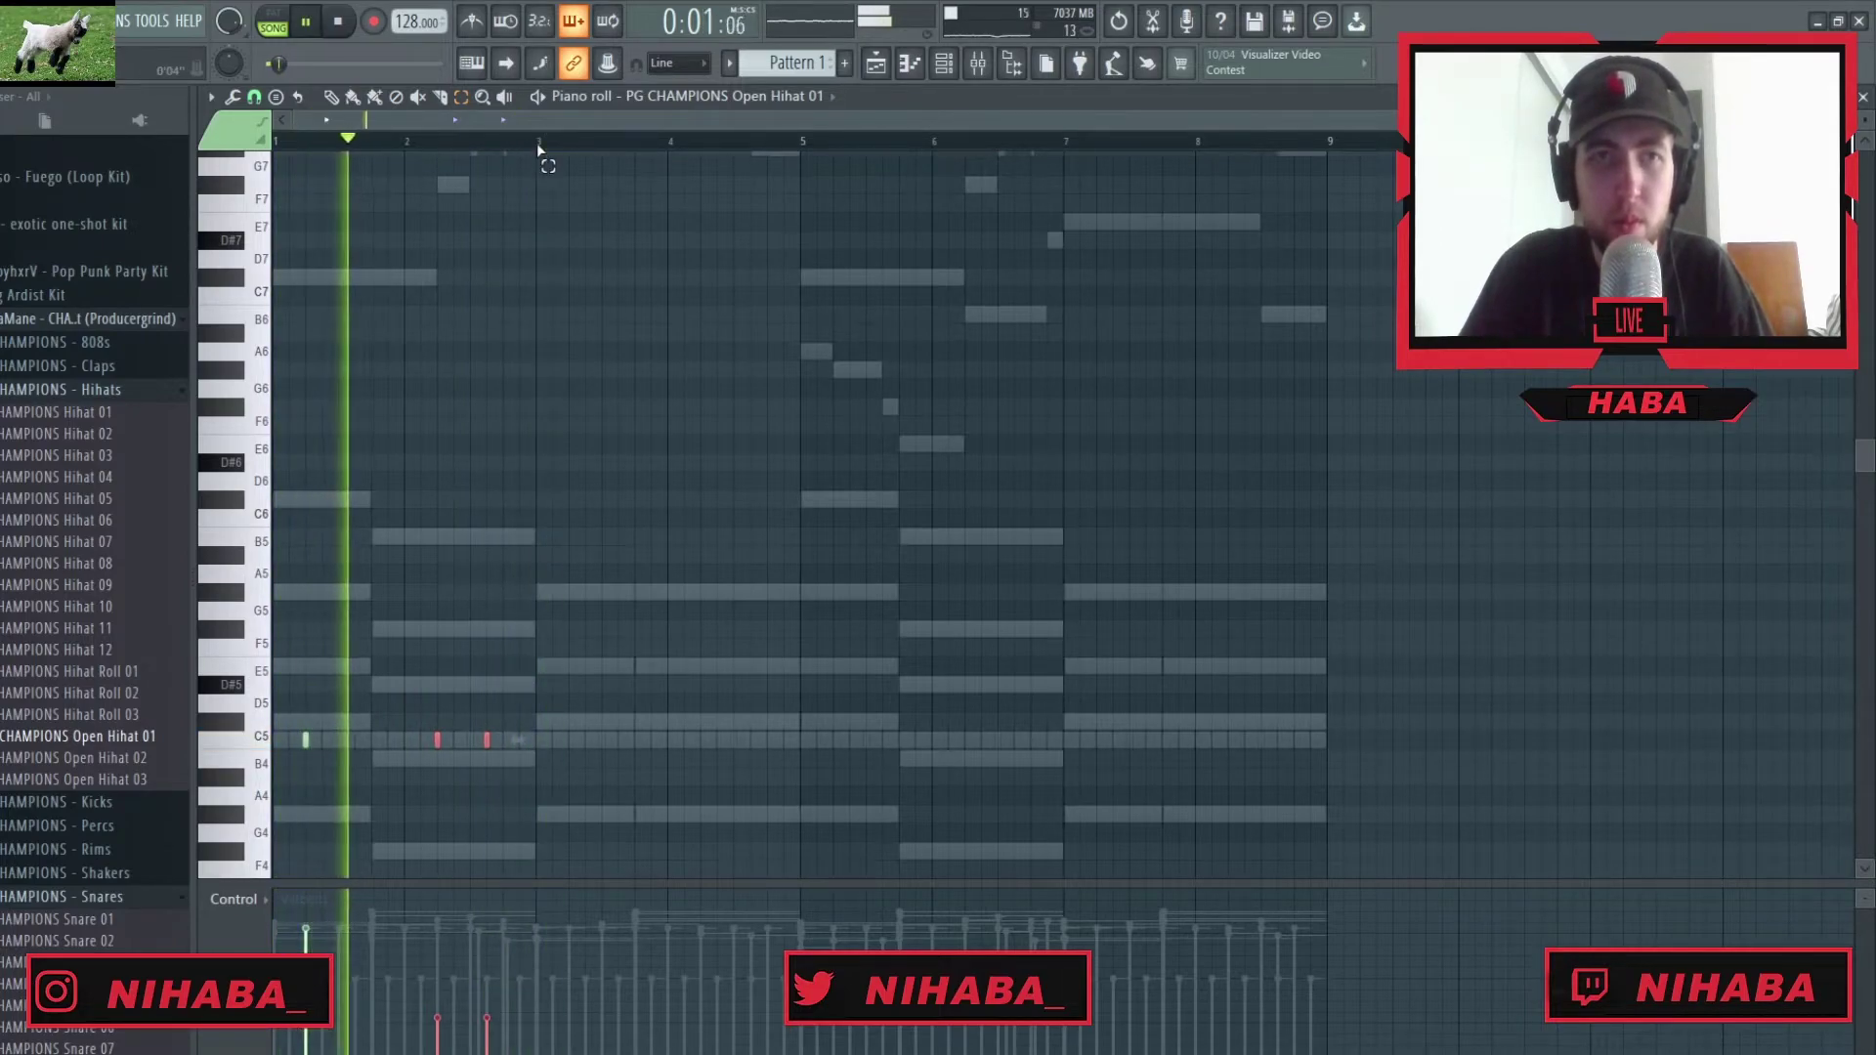
Duplicate the two-bar open hi-hat pattern until it fills all eight bars, and clear the note selection
{"action": "key", "text": "ctrl+a"}
{"action": "key", "text": "ctrl+b"}
{"action": "key", "text": "ctrl+b"}
{"action": "key", "text": "ctrl+b"}
{"action": "key", "text": "ctrl+d"}
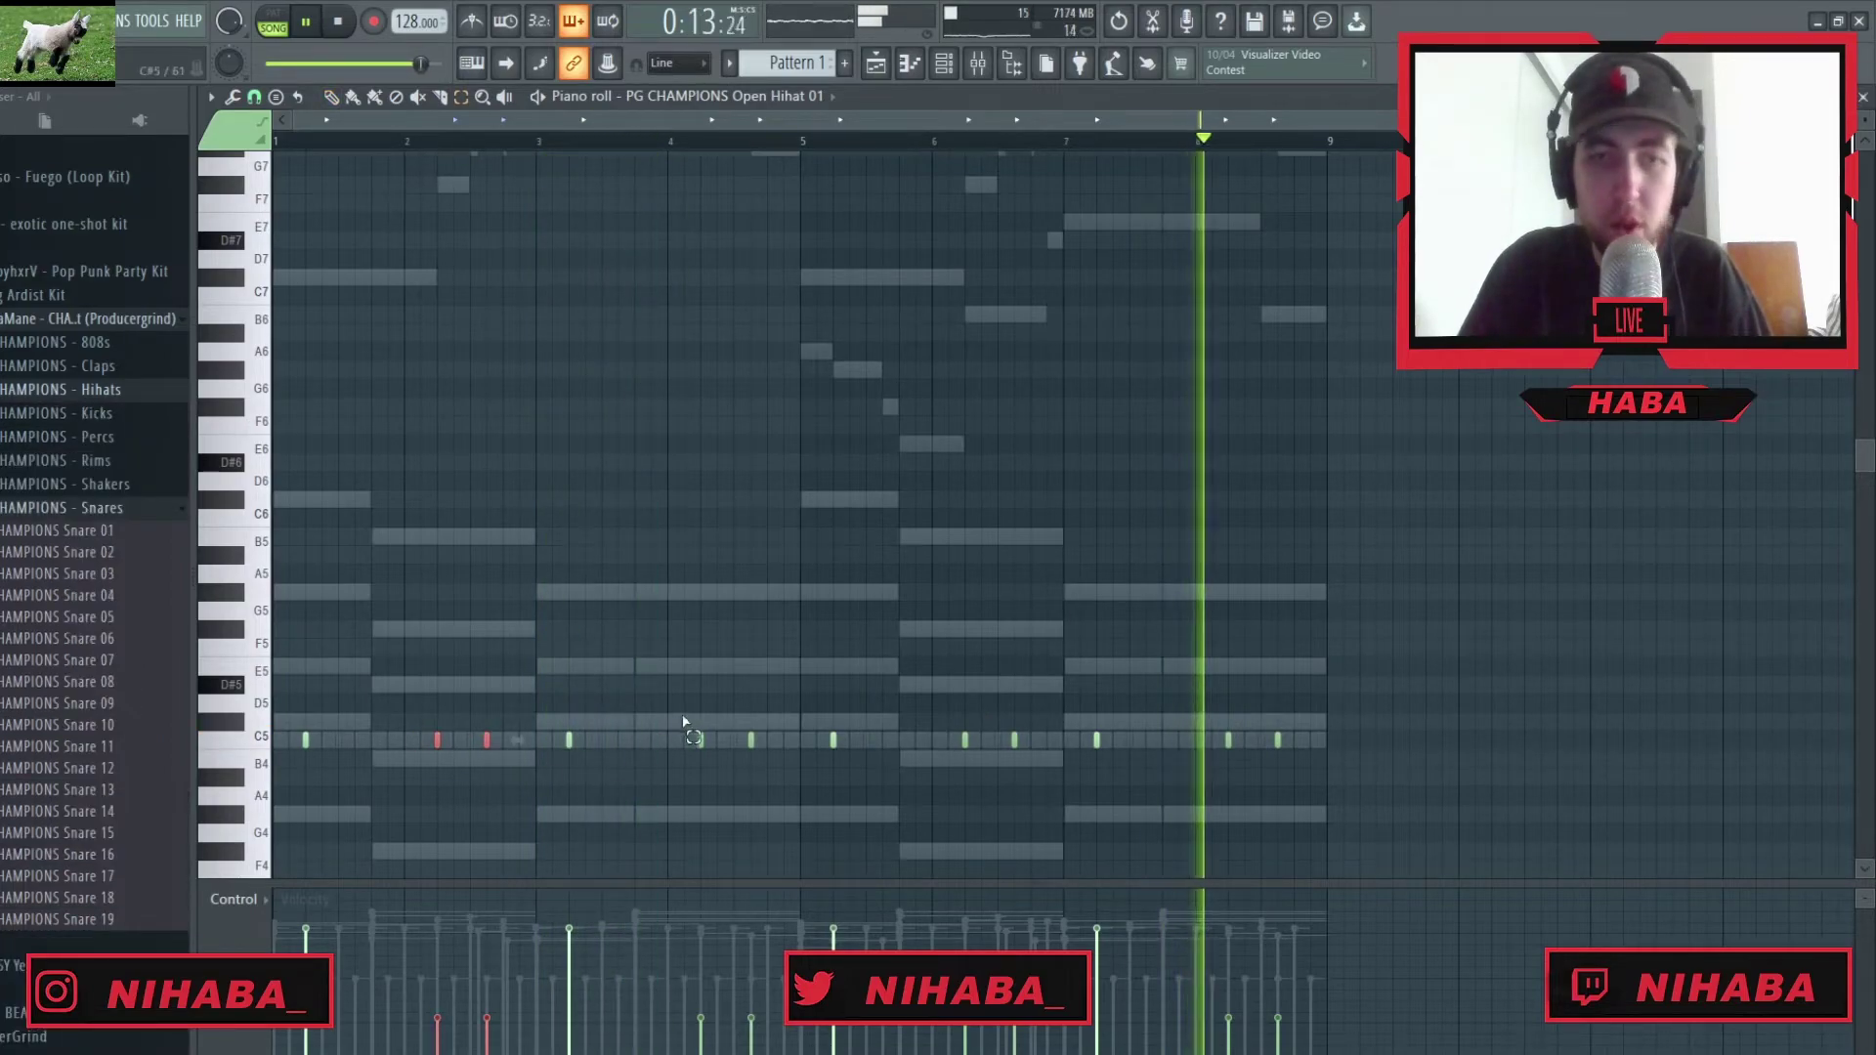
Select the second and third open hi-hat hits of every two-bar repeat and raise their velocity
{"action": "left_click", "coordinate": [700, 740], "text": "ctrl"}
{"action": "left_click", "coordinate": [751, 739], "text": "ctrl"}
{"action": "left_click", "coordinate": [964, 740], "text": "ctrl"}
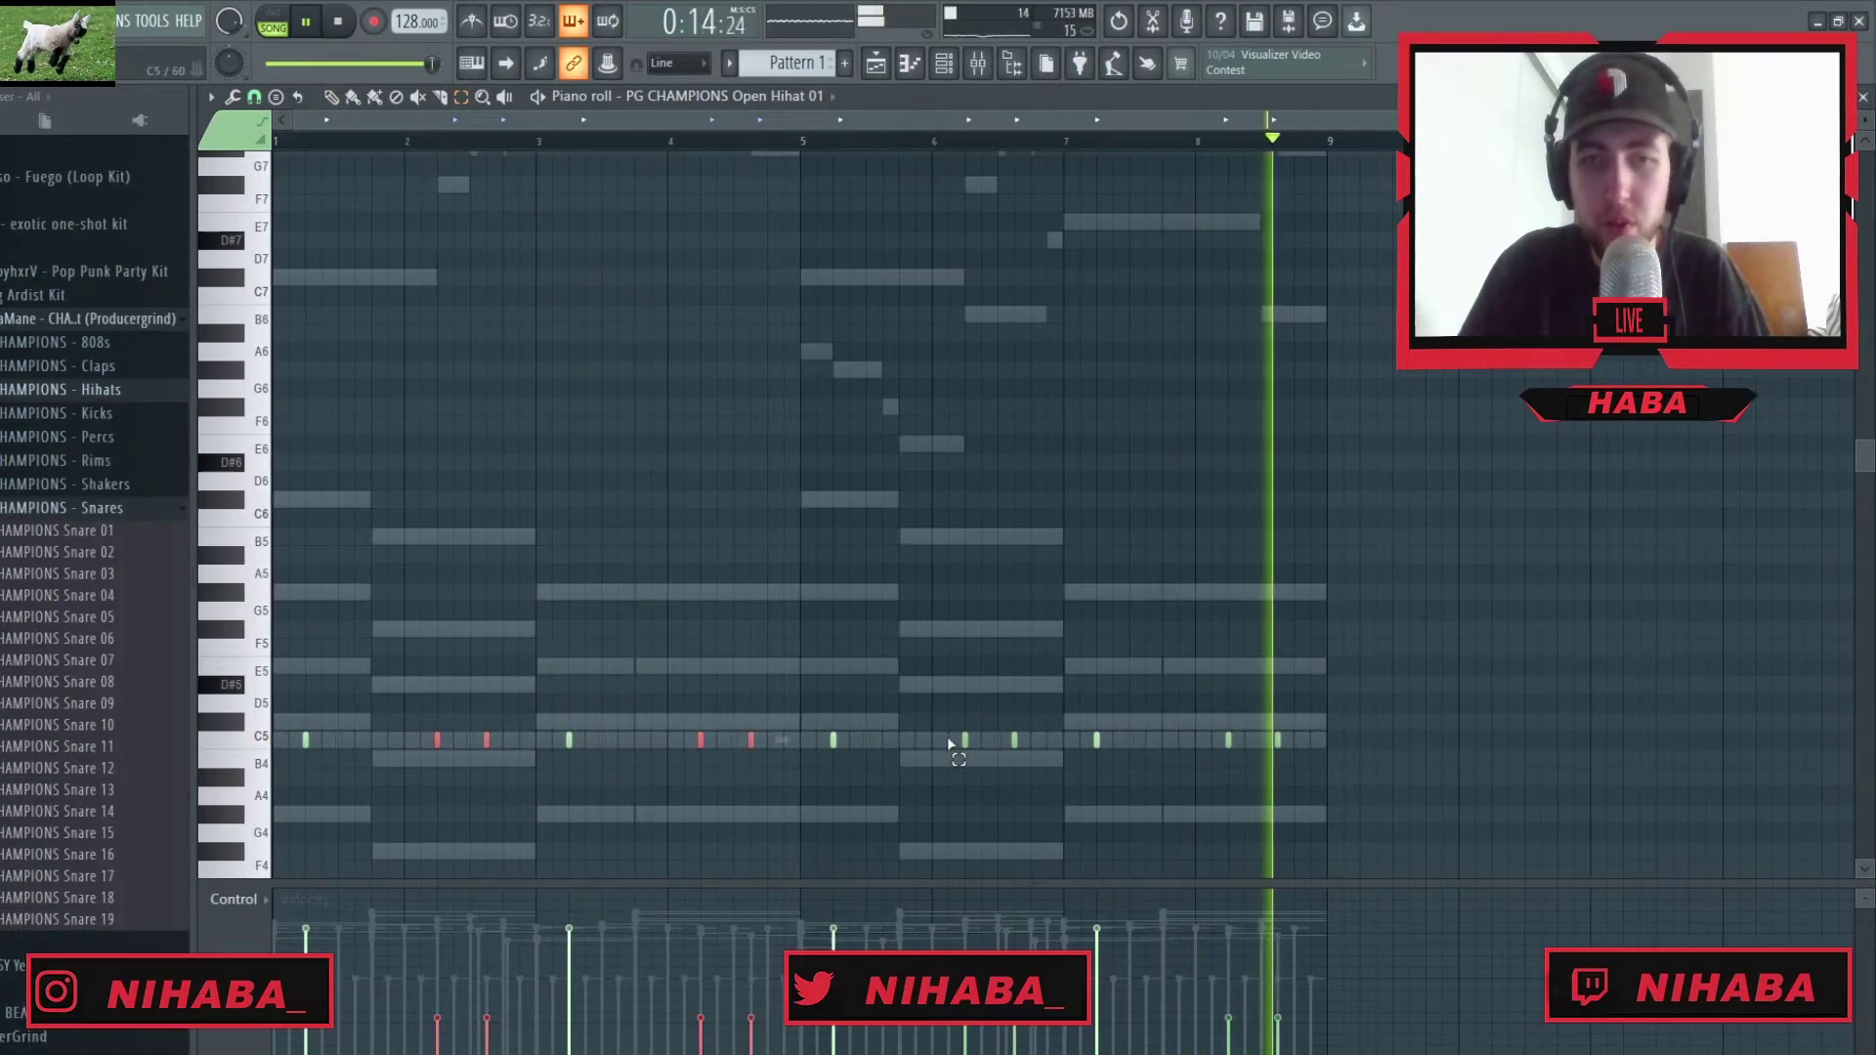
{"action": "left_click", "coordinate": [1015, 739], "text": "ctrl"}
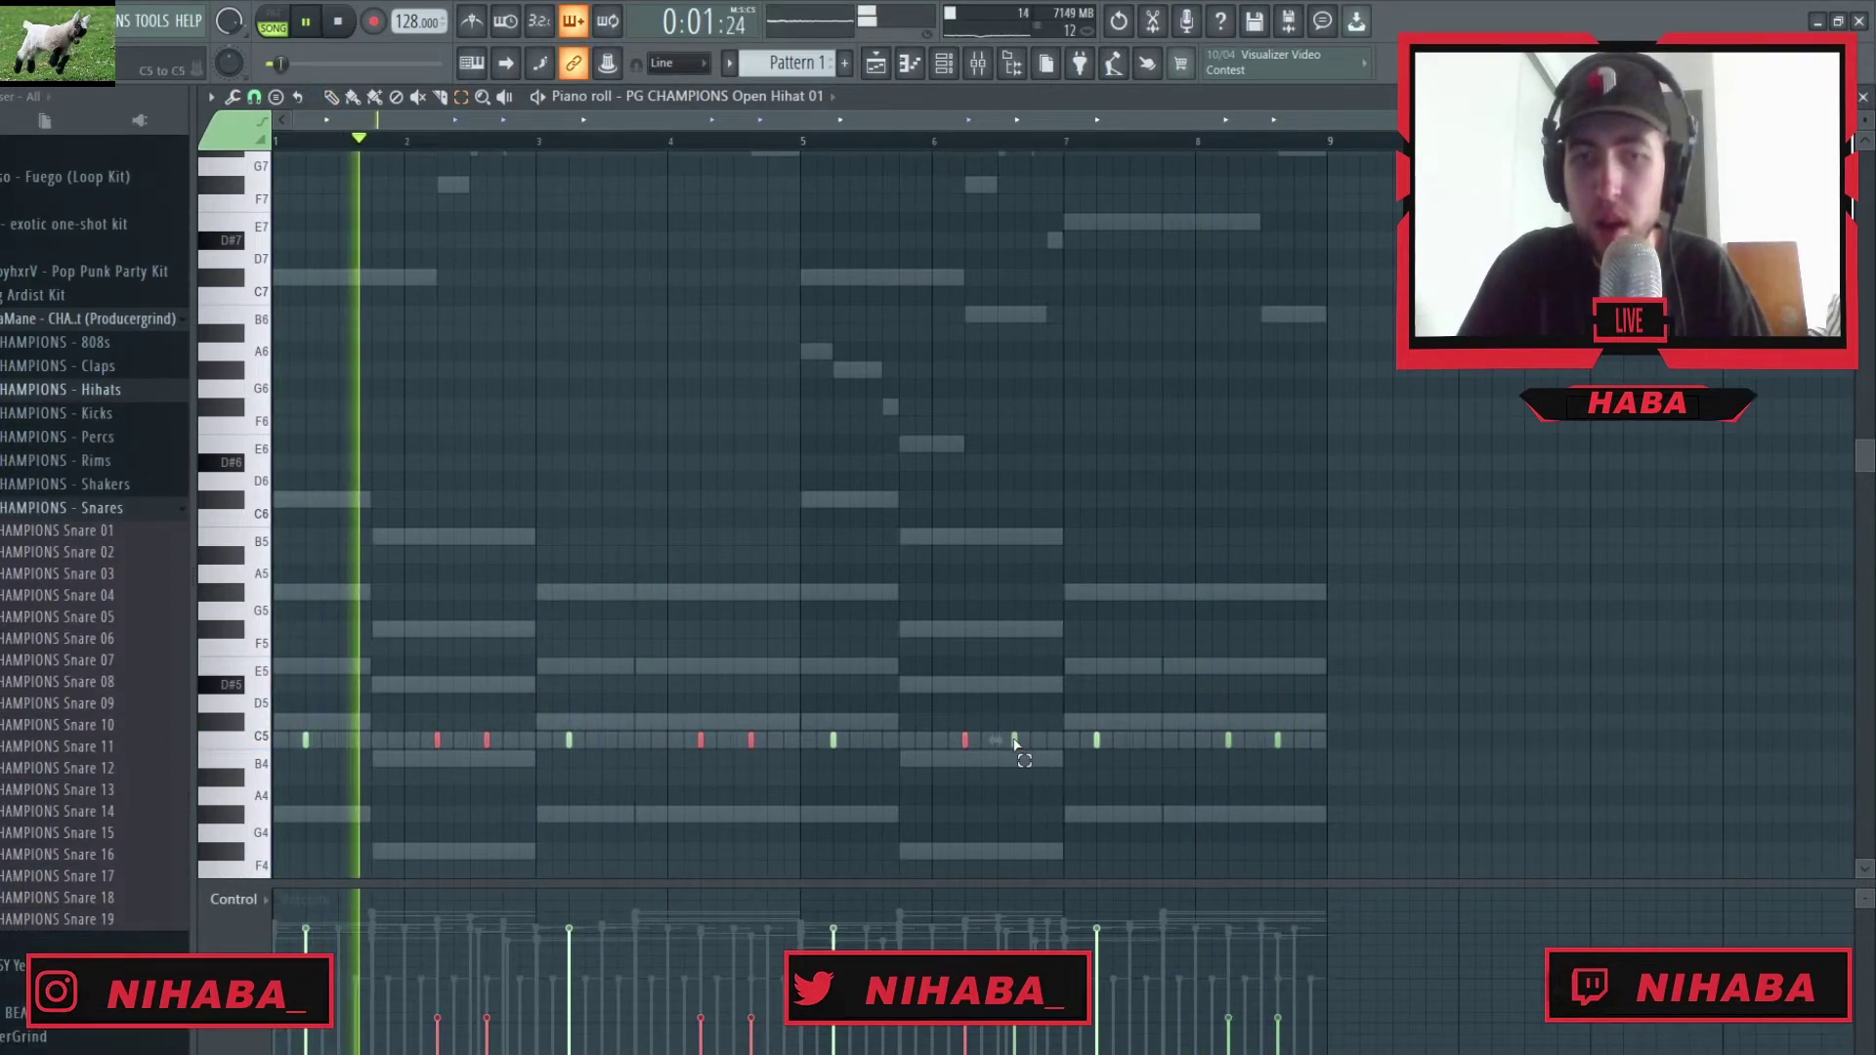
{"action": "left_click", "coordinate": [1228, 740], "text": "ctrl"}
{"action": "left_click", "coordinate": [1277, 740], "text": "ctrl"}
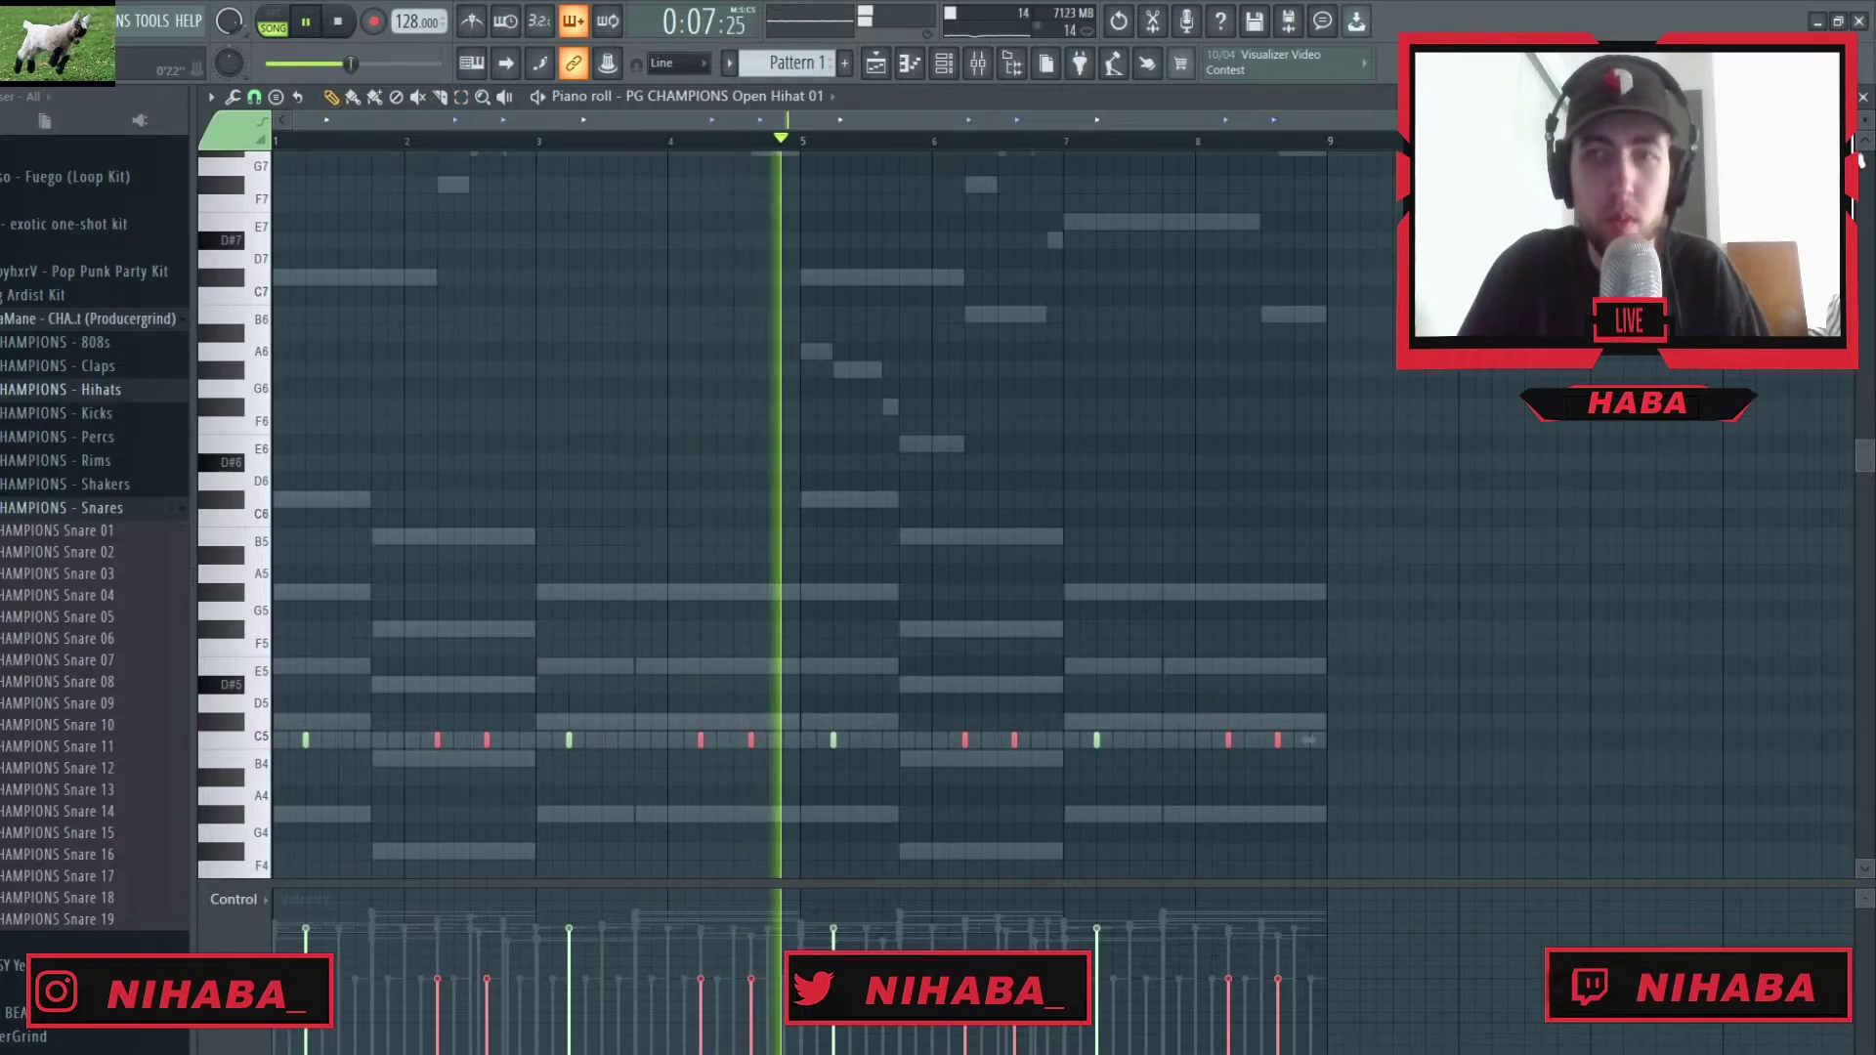
Add PG CHAMPIONS 808 09 - C as a new channel and make it cut itself
{"action": "key", "text": "F7"}
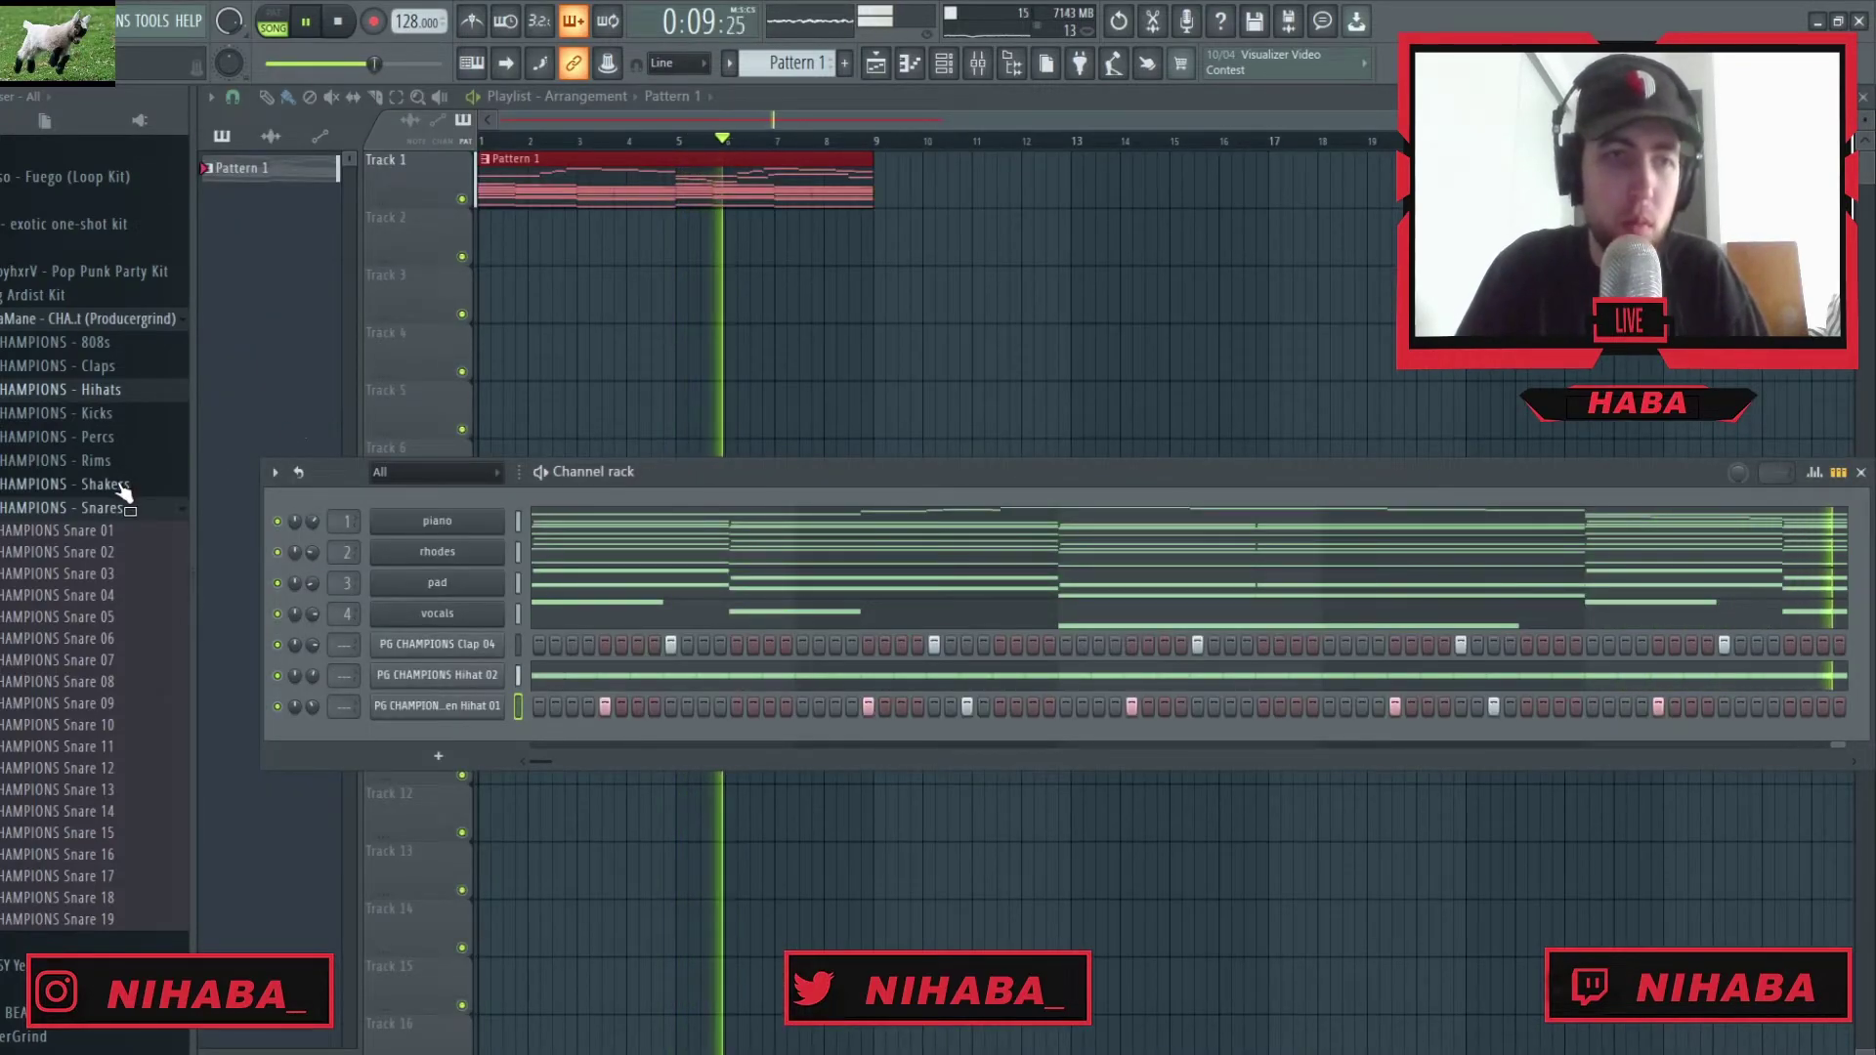
{"action": "left_click", "coordinate": [117, 391]}
{"action": "left_click", "coordinate": [118, 344]}
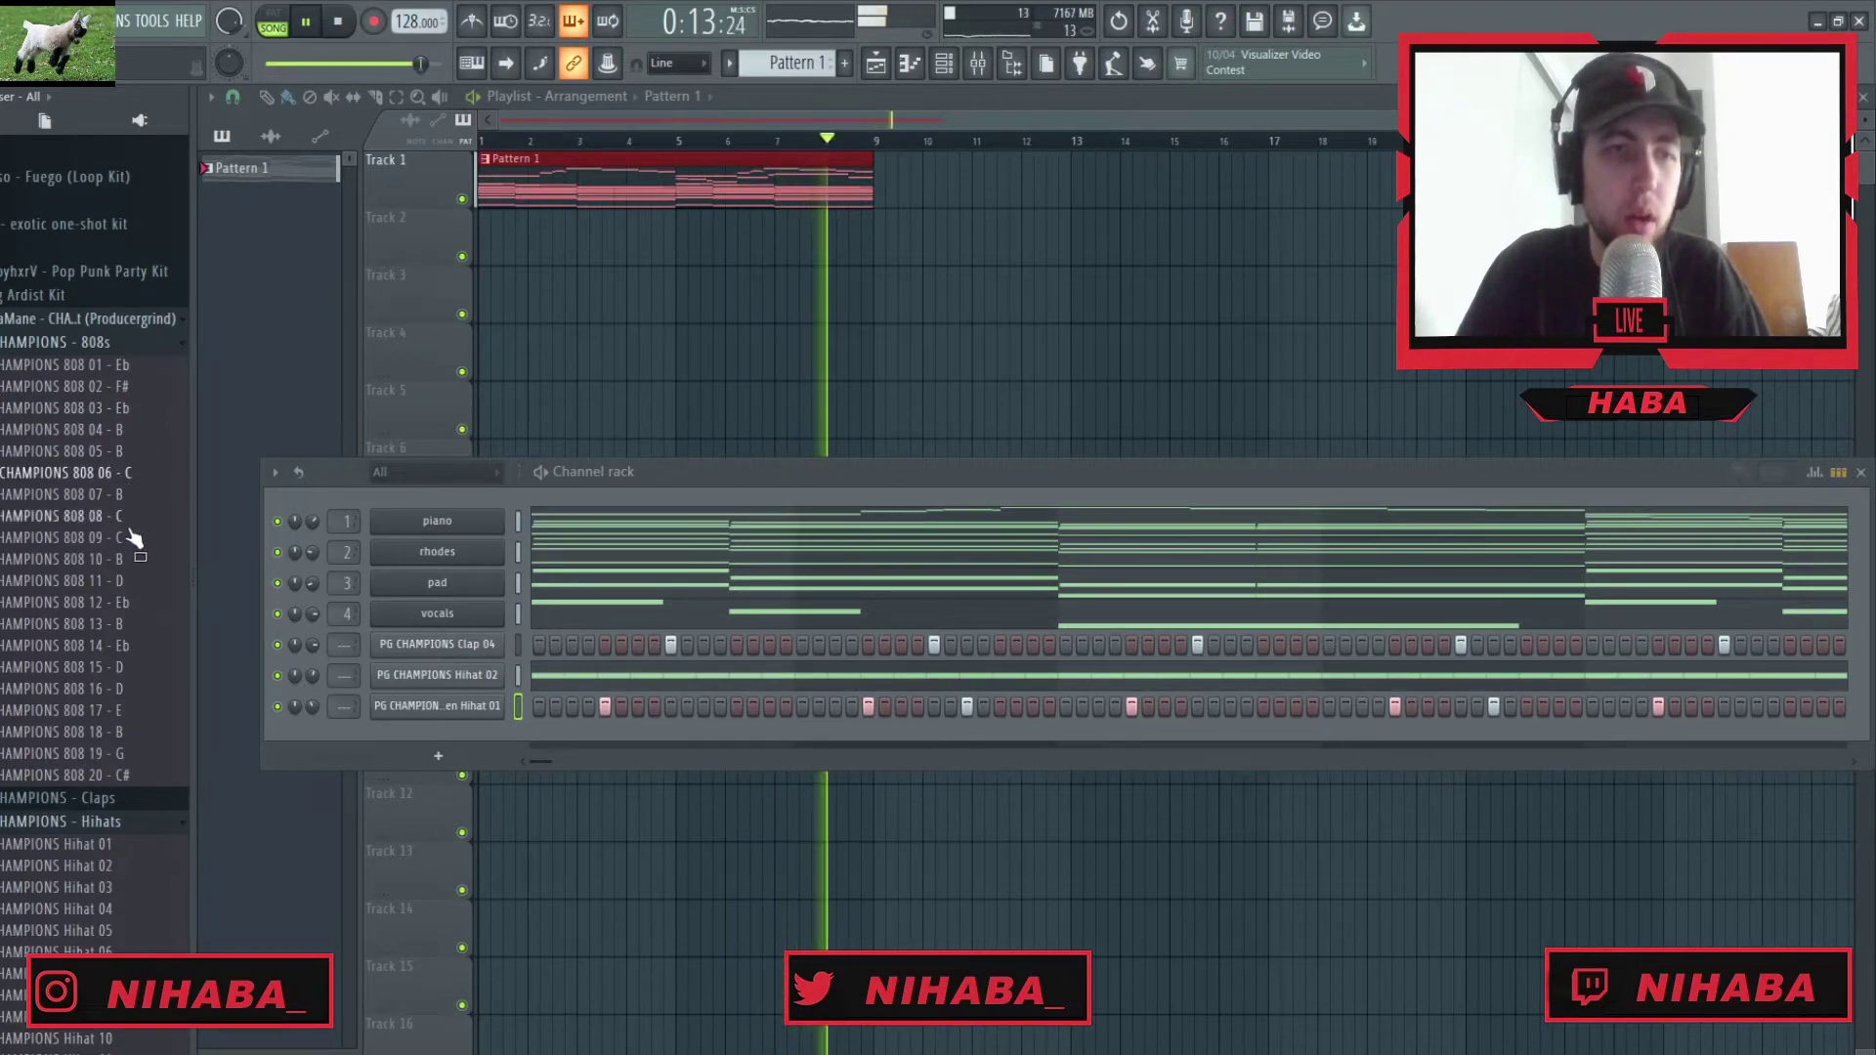
{"action": "left_click_drag", "start_coordinate": [445, 679], "coordinate": [449, 689]}
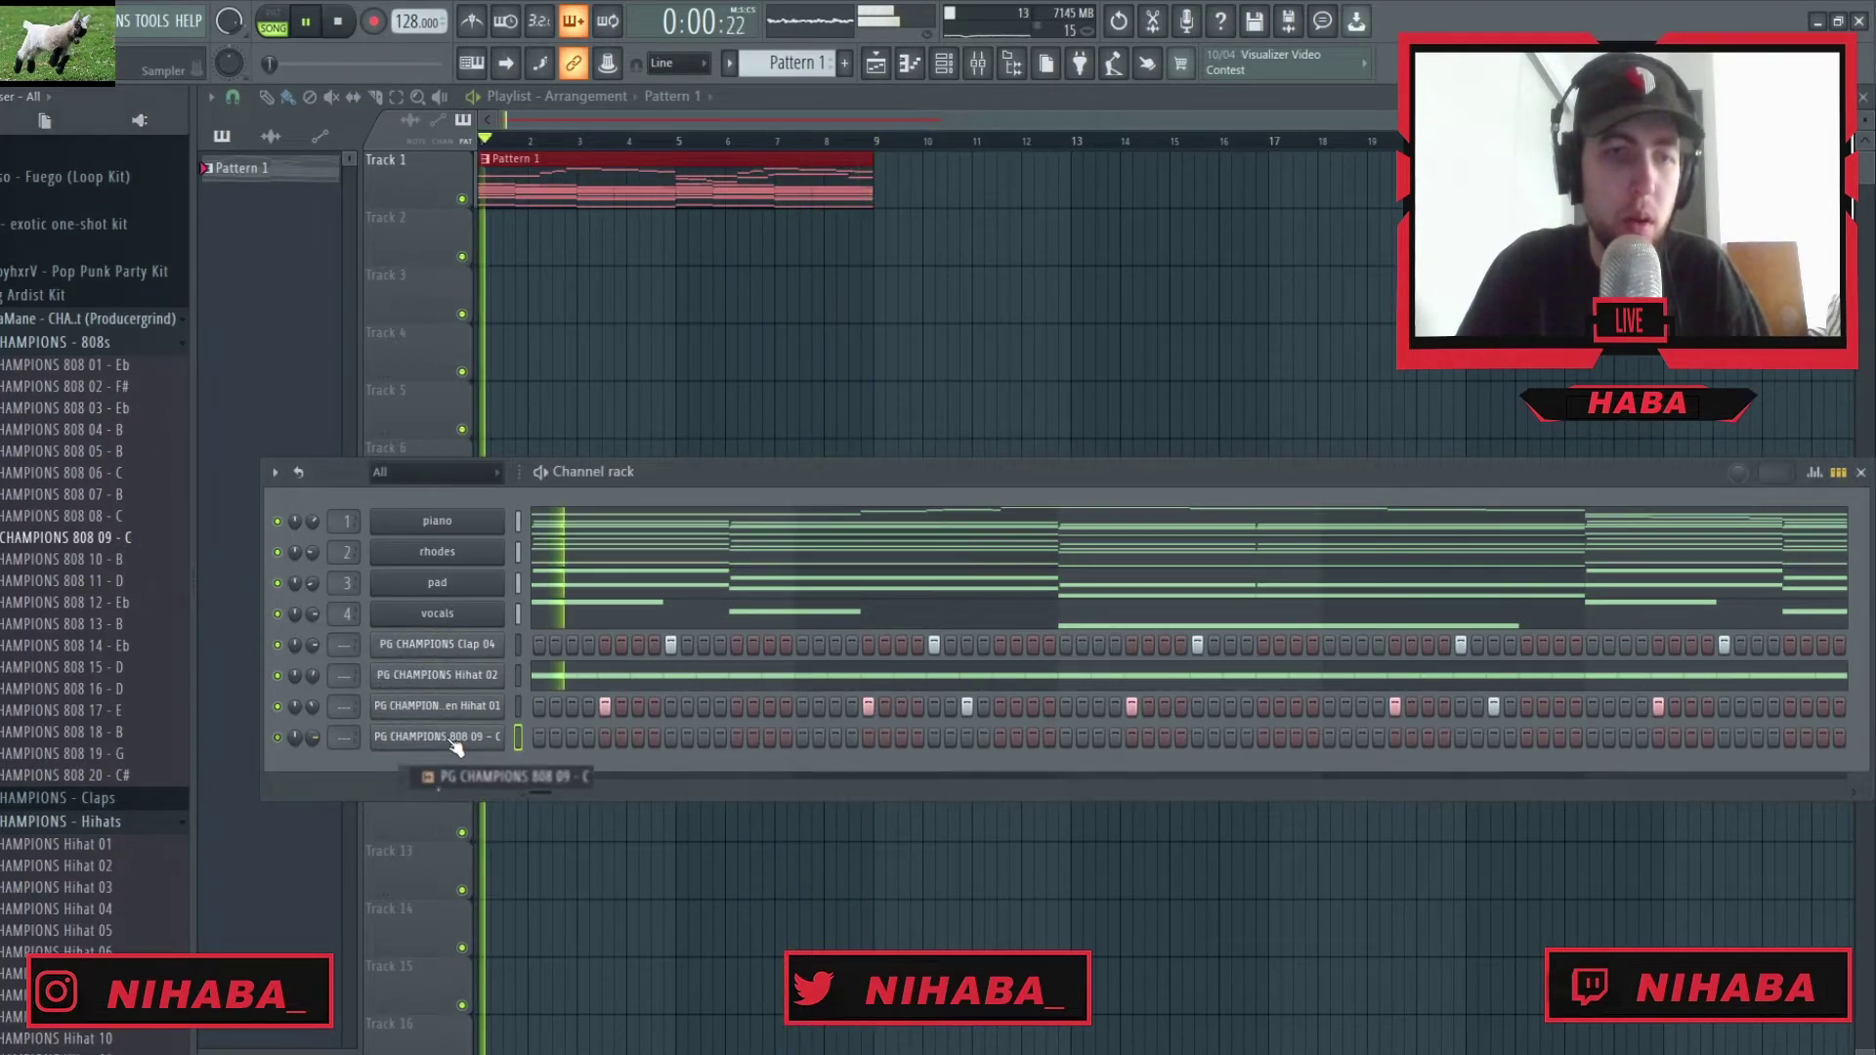
{"action": "left_click", "coordinate": [403, 309]}
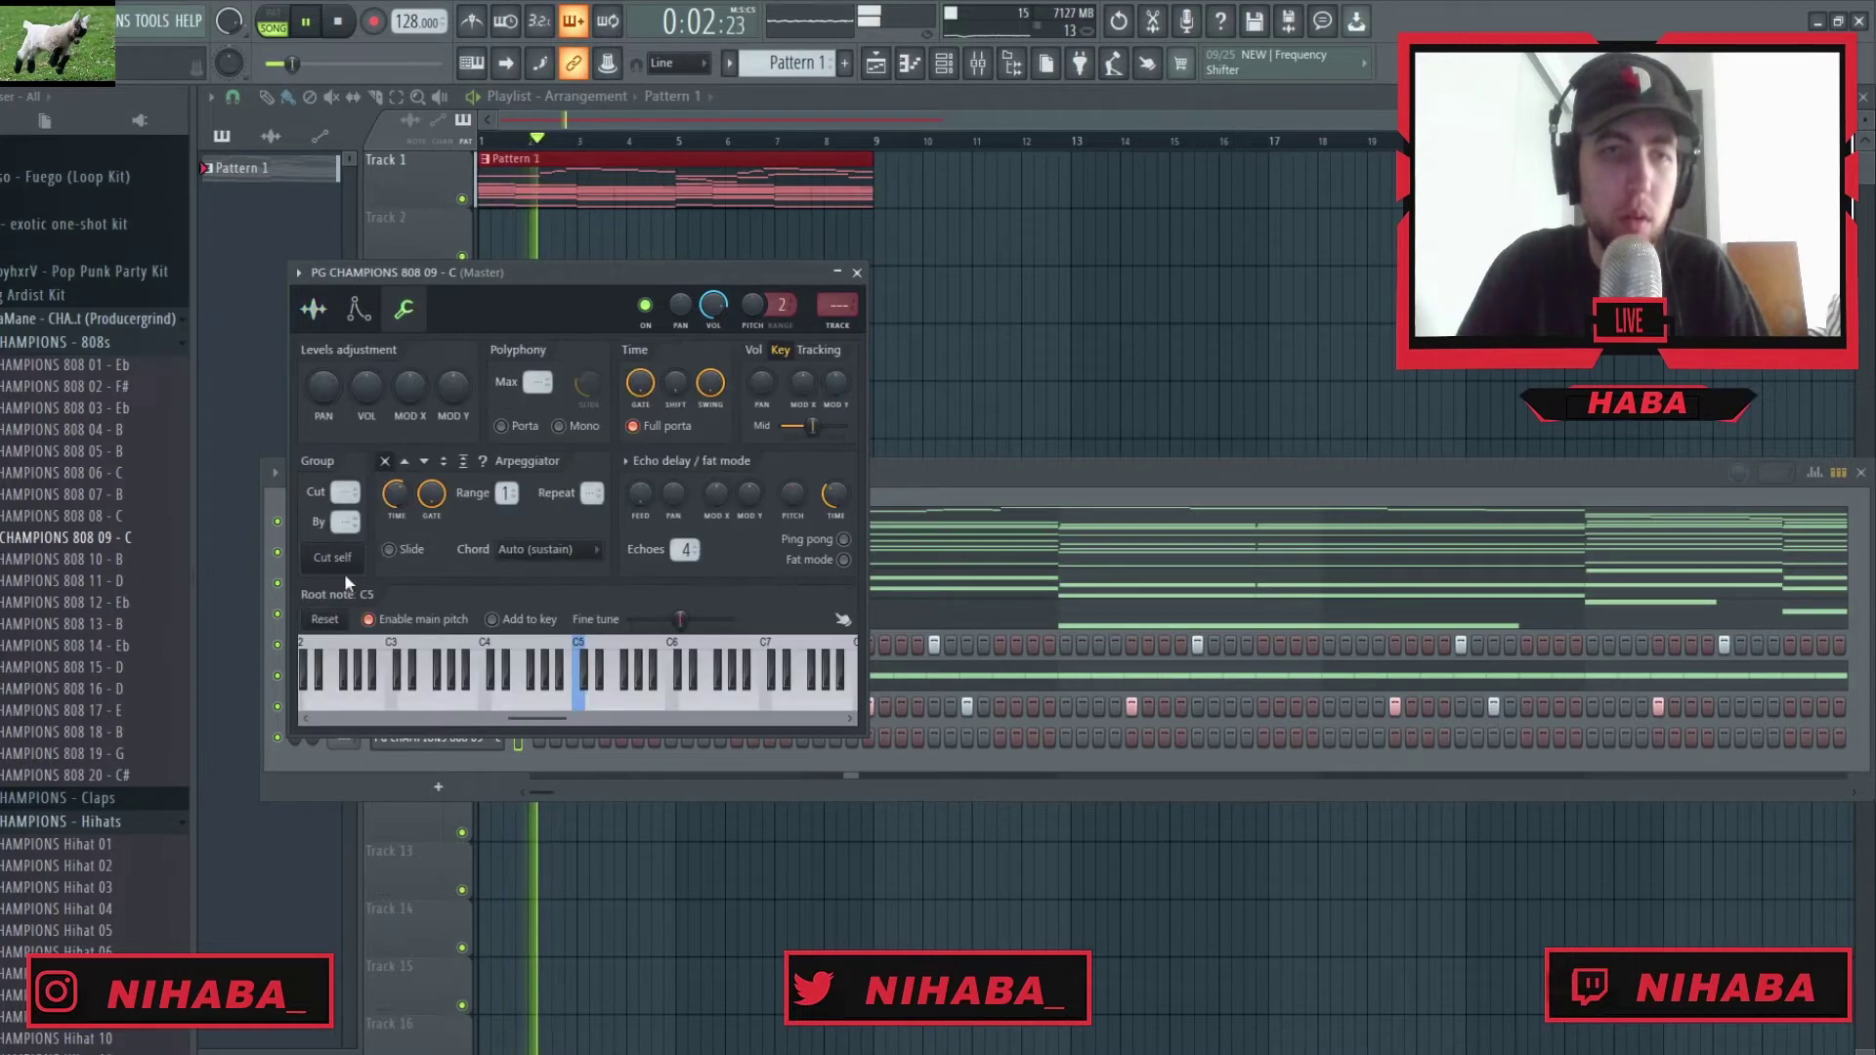
{"action": "left_click", "coordinate": [857, 273]}
Draw 808 notes E3, D#3 and C#3 on the first three chord changes, move them up two octaves and play the song
{"action": "right_click", "coordinate": [493, 737]}
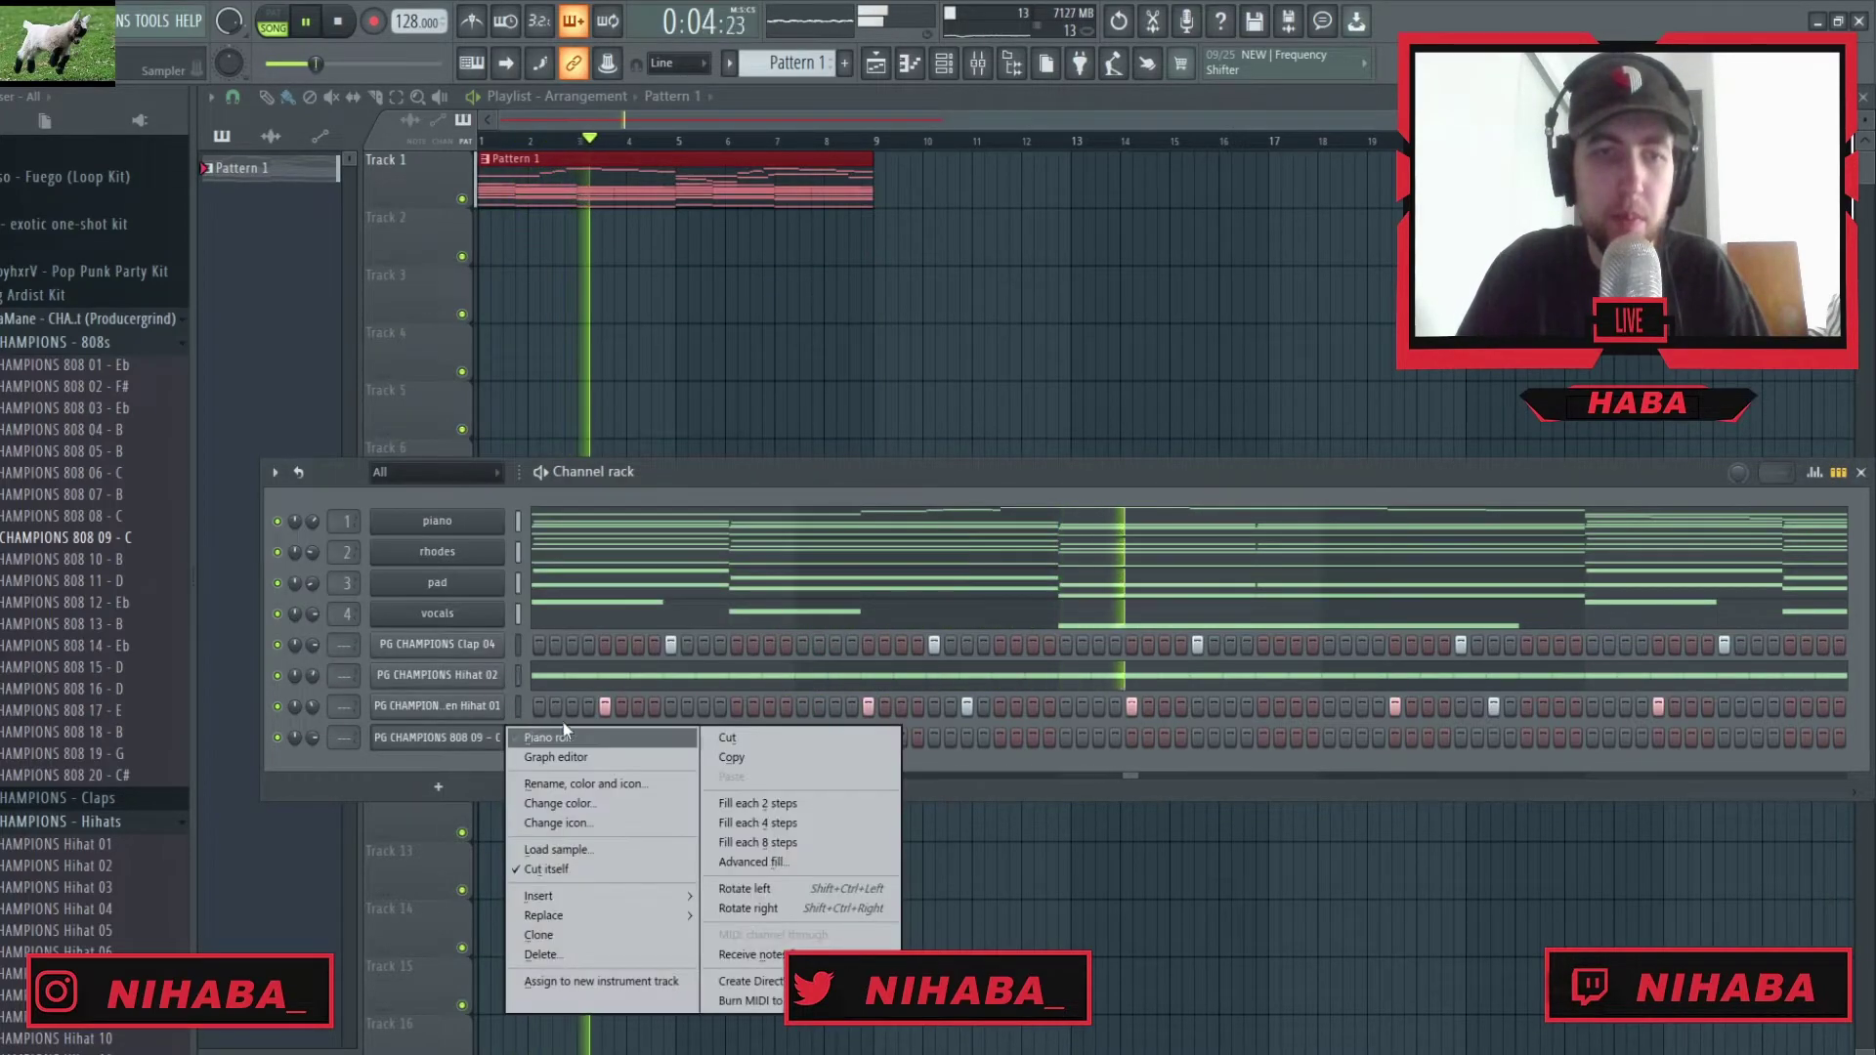
{"action": "left_click", "coordinate": [561, 745]}
{"action": "key", "text": "space"}
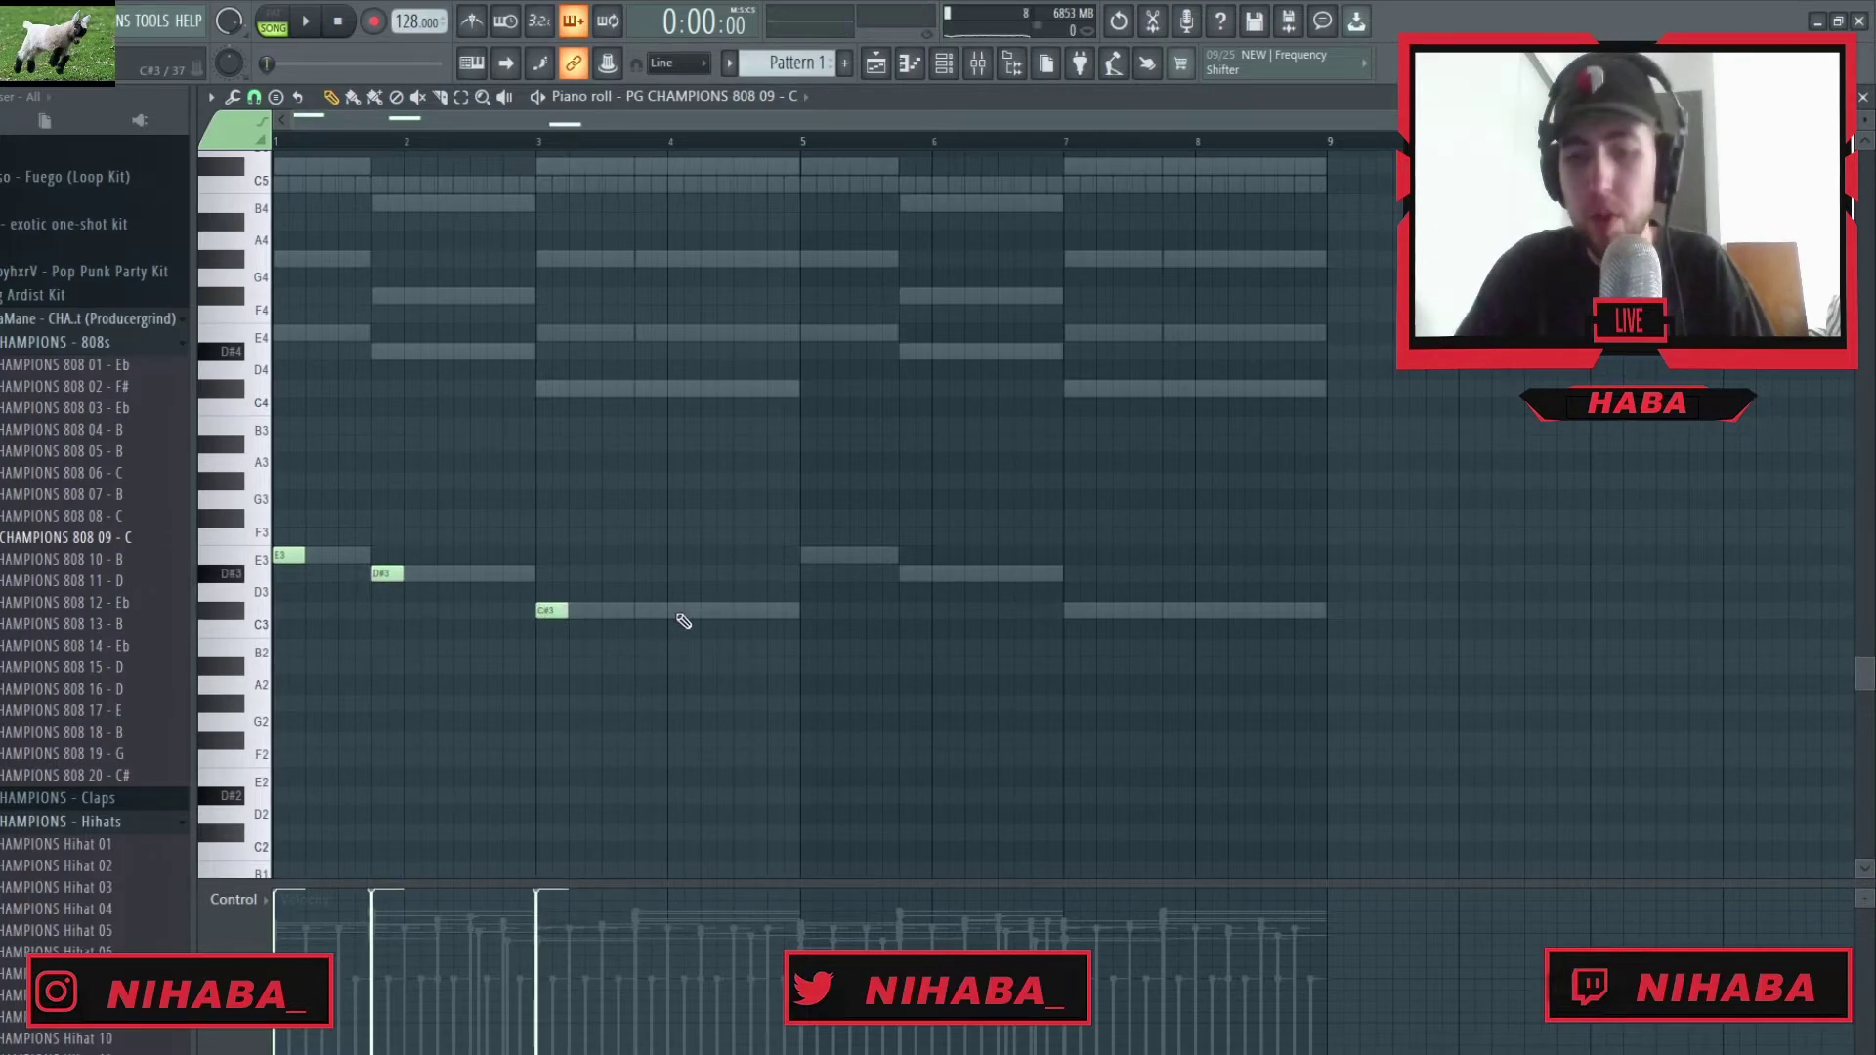
{"action": "scroll", "coordinate": [684, 621], "scroll_direction": "up", "scroll_amount": 8}
{"action": "key", "text": "space"}
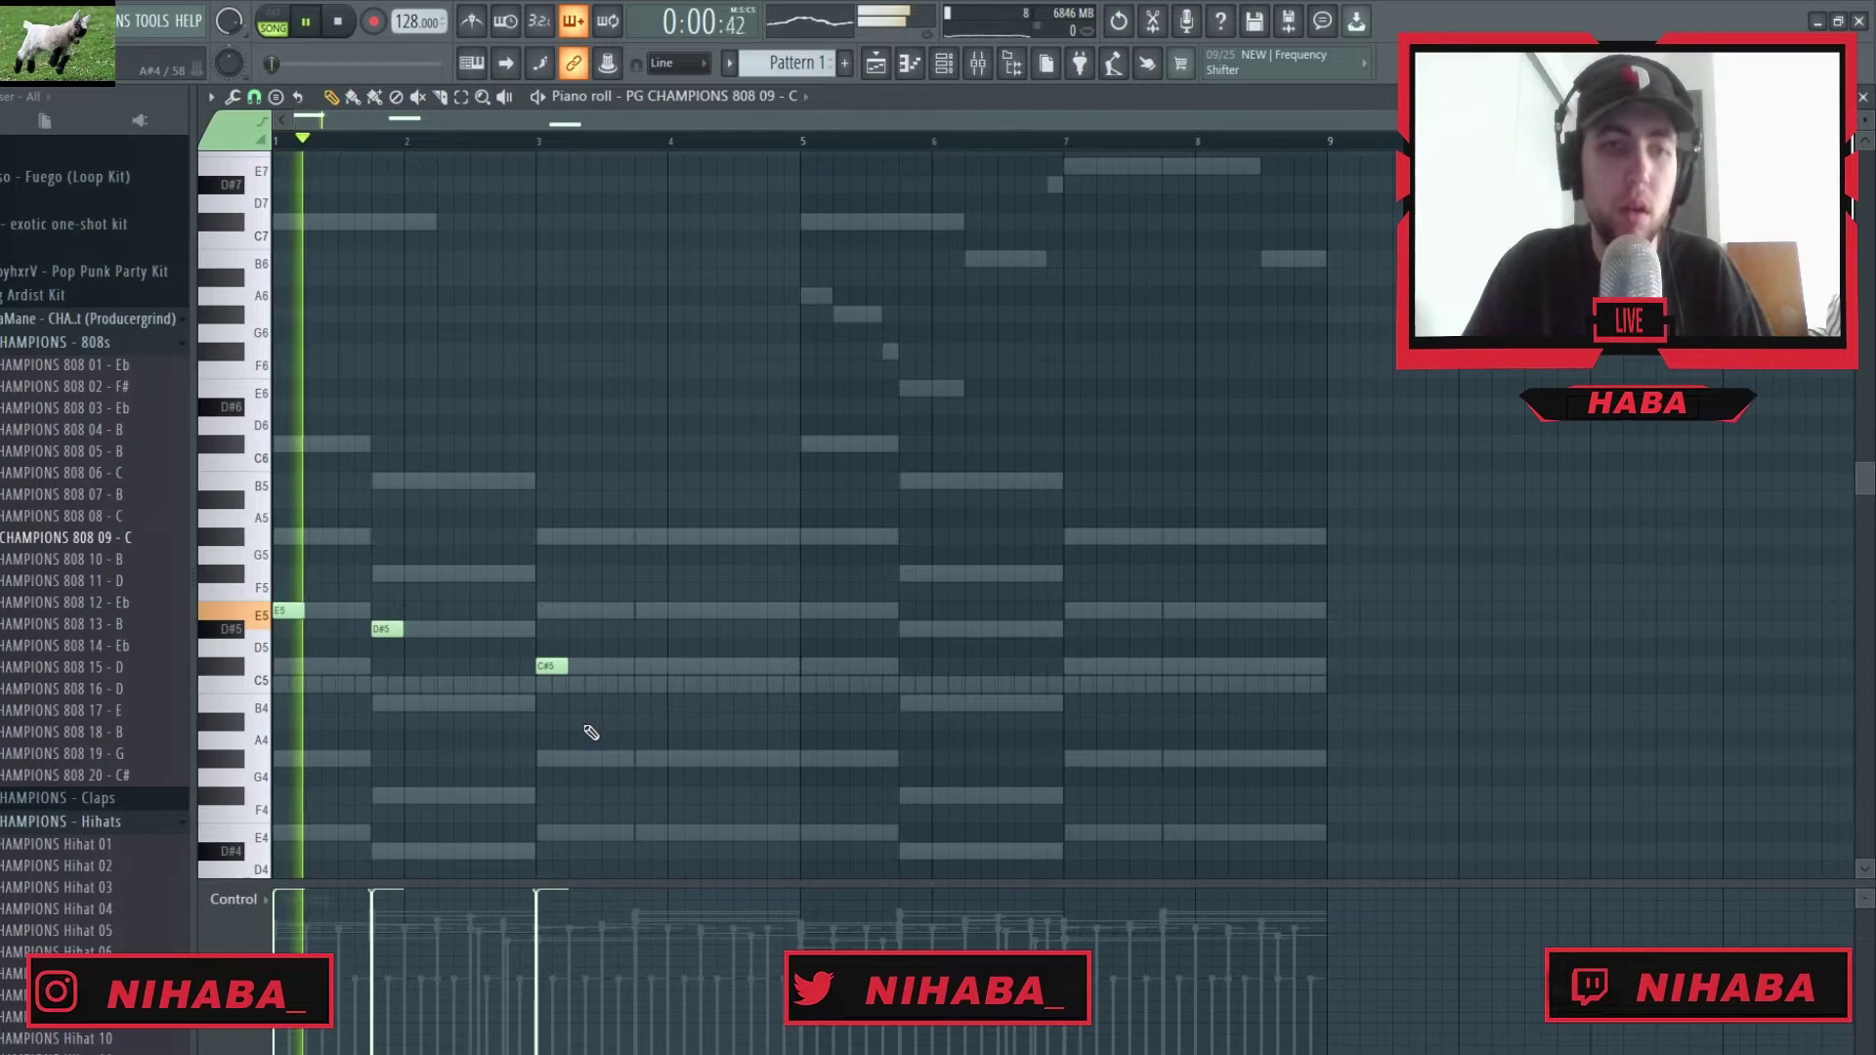
Add three more C#5 notes to the 808 line in bars three and four, leaving no extra D#5 at the end of bar two
{"action": "left_click", "coordinate": [507, 632]}
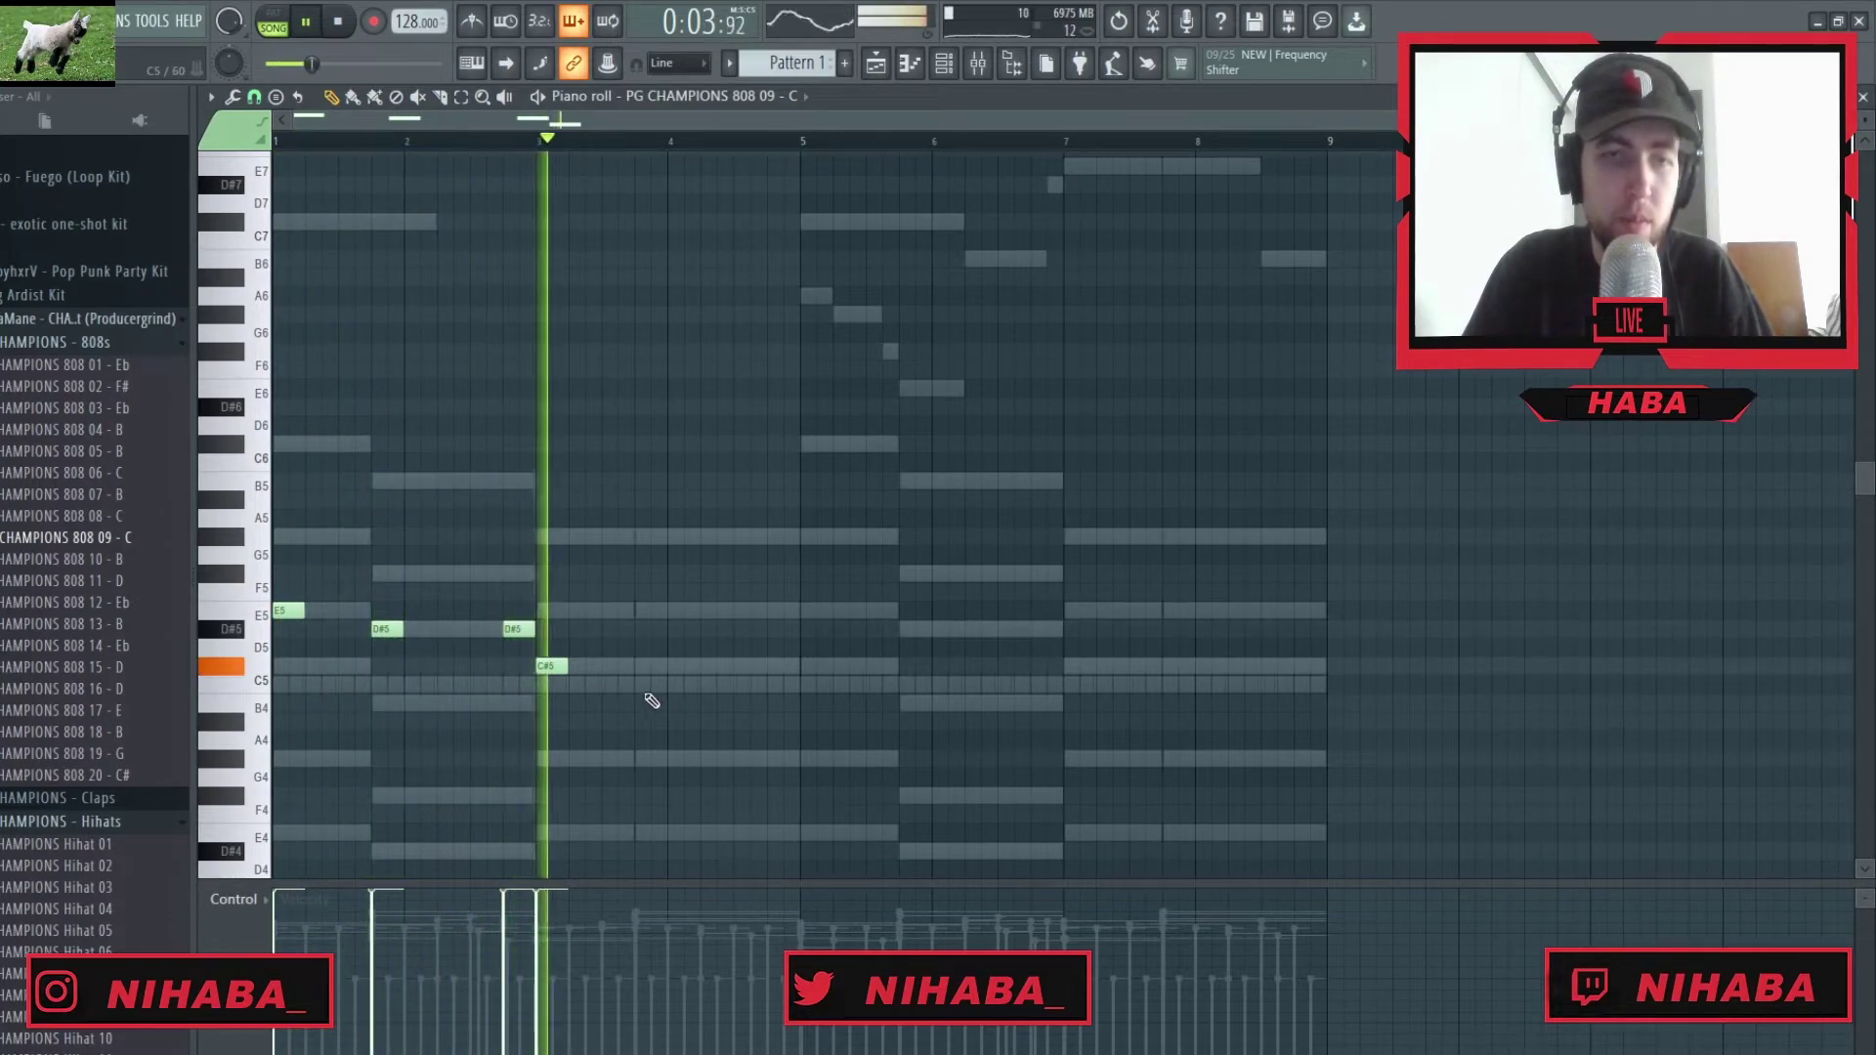
{"action": "left_click", "coordinate": [636, 669]}
{"action": "left_click", "coordinate": [703, 669]}
{"action": "left_click", "coordinate": [755, 668]}
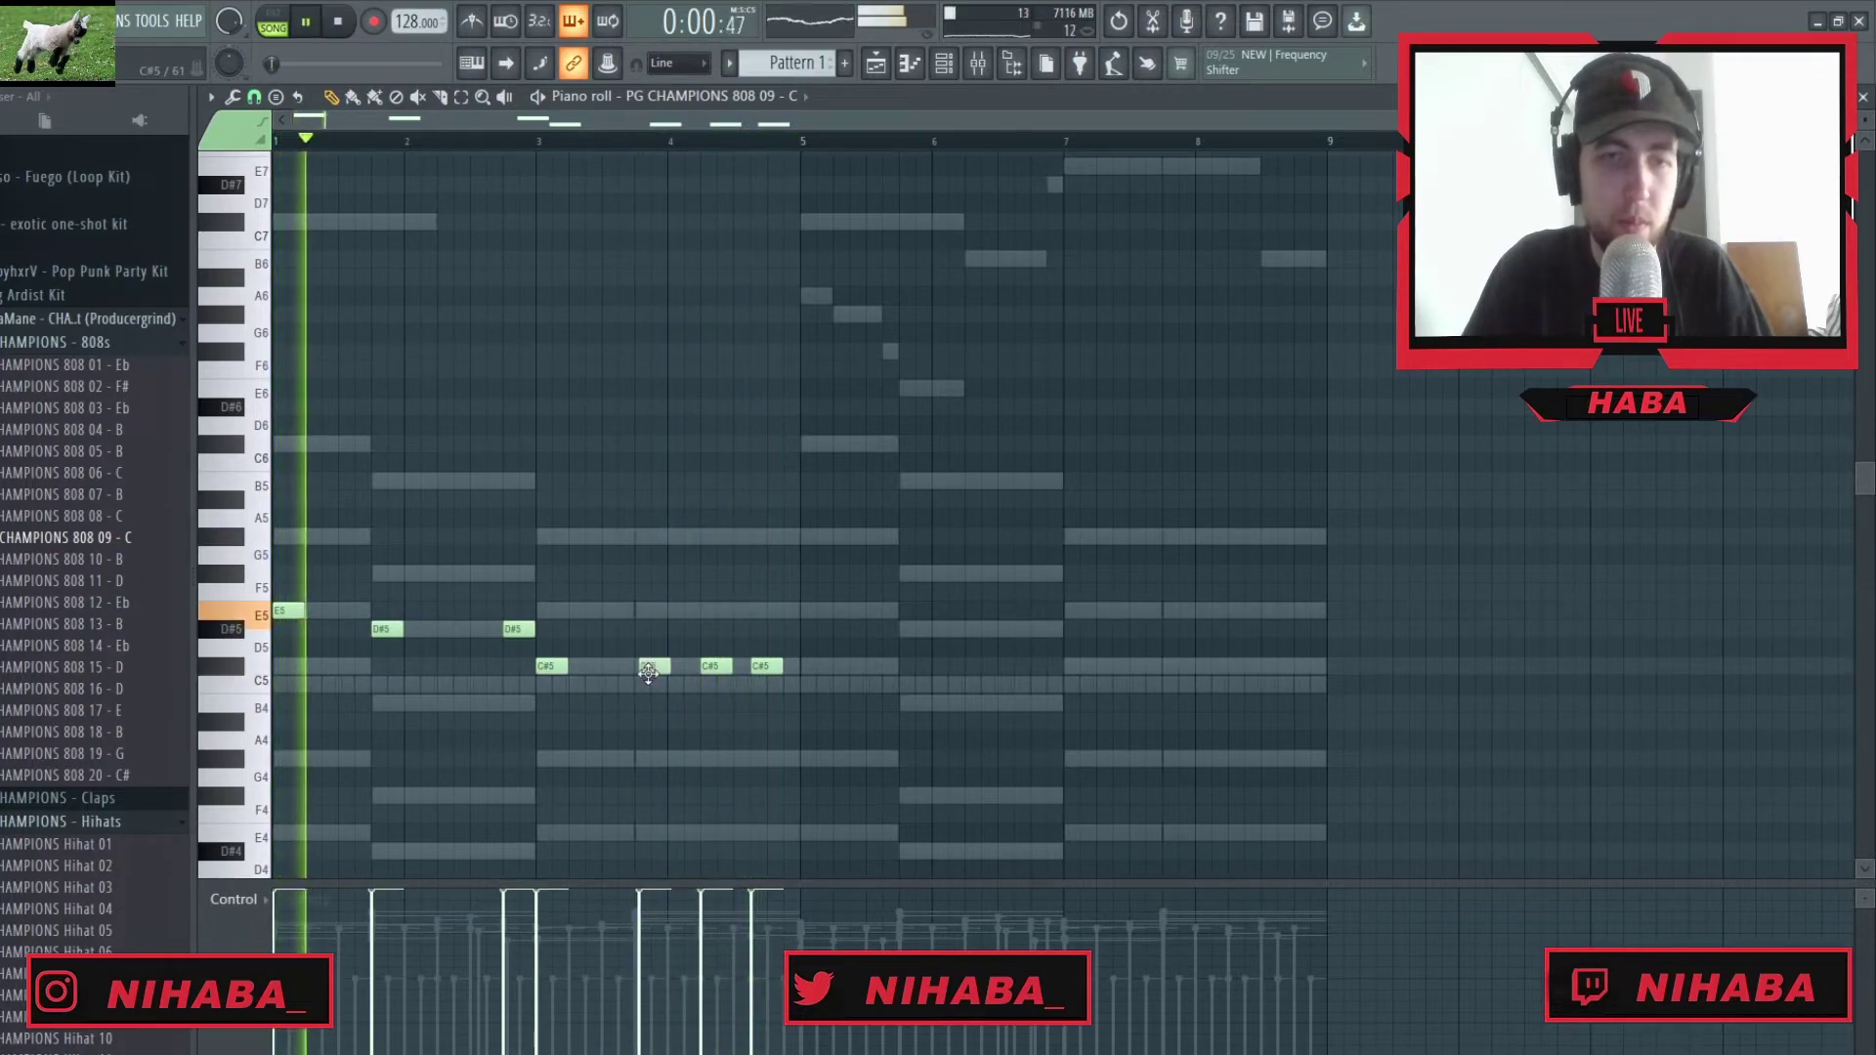
{"action": "right_click", "coordinate": [520, 629]}
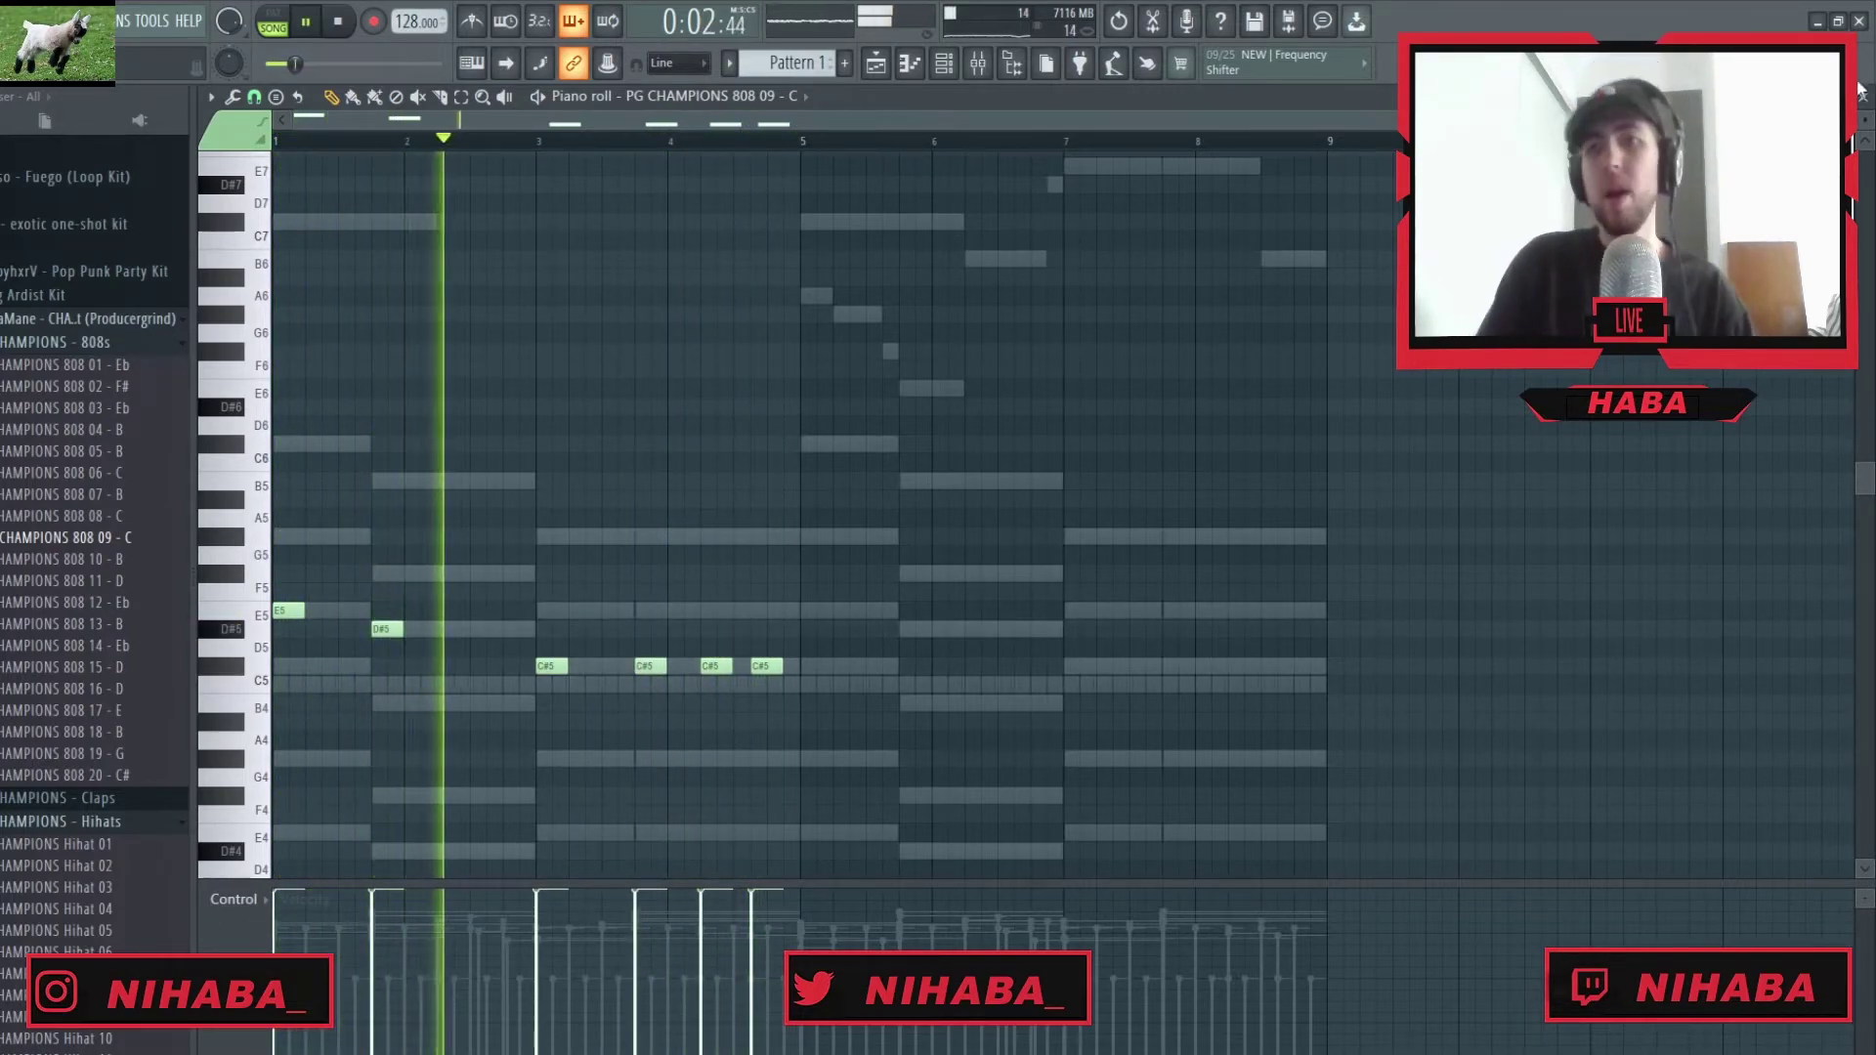
Try the 808 line without the second C#5 note, near the end of bar three
{"action": "scroll", "coordinate": [586, 684], "scroll_direction": "down", "scroll_amount": 4}
{"action": "scroll", "coordinate": [616, 649], "scroll_direction": "up", "scroll_amount": 3}
{"action": "right_click", "coordinate": [684, 445]}
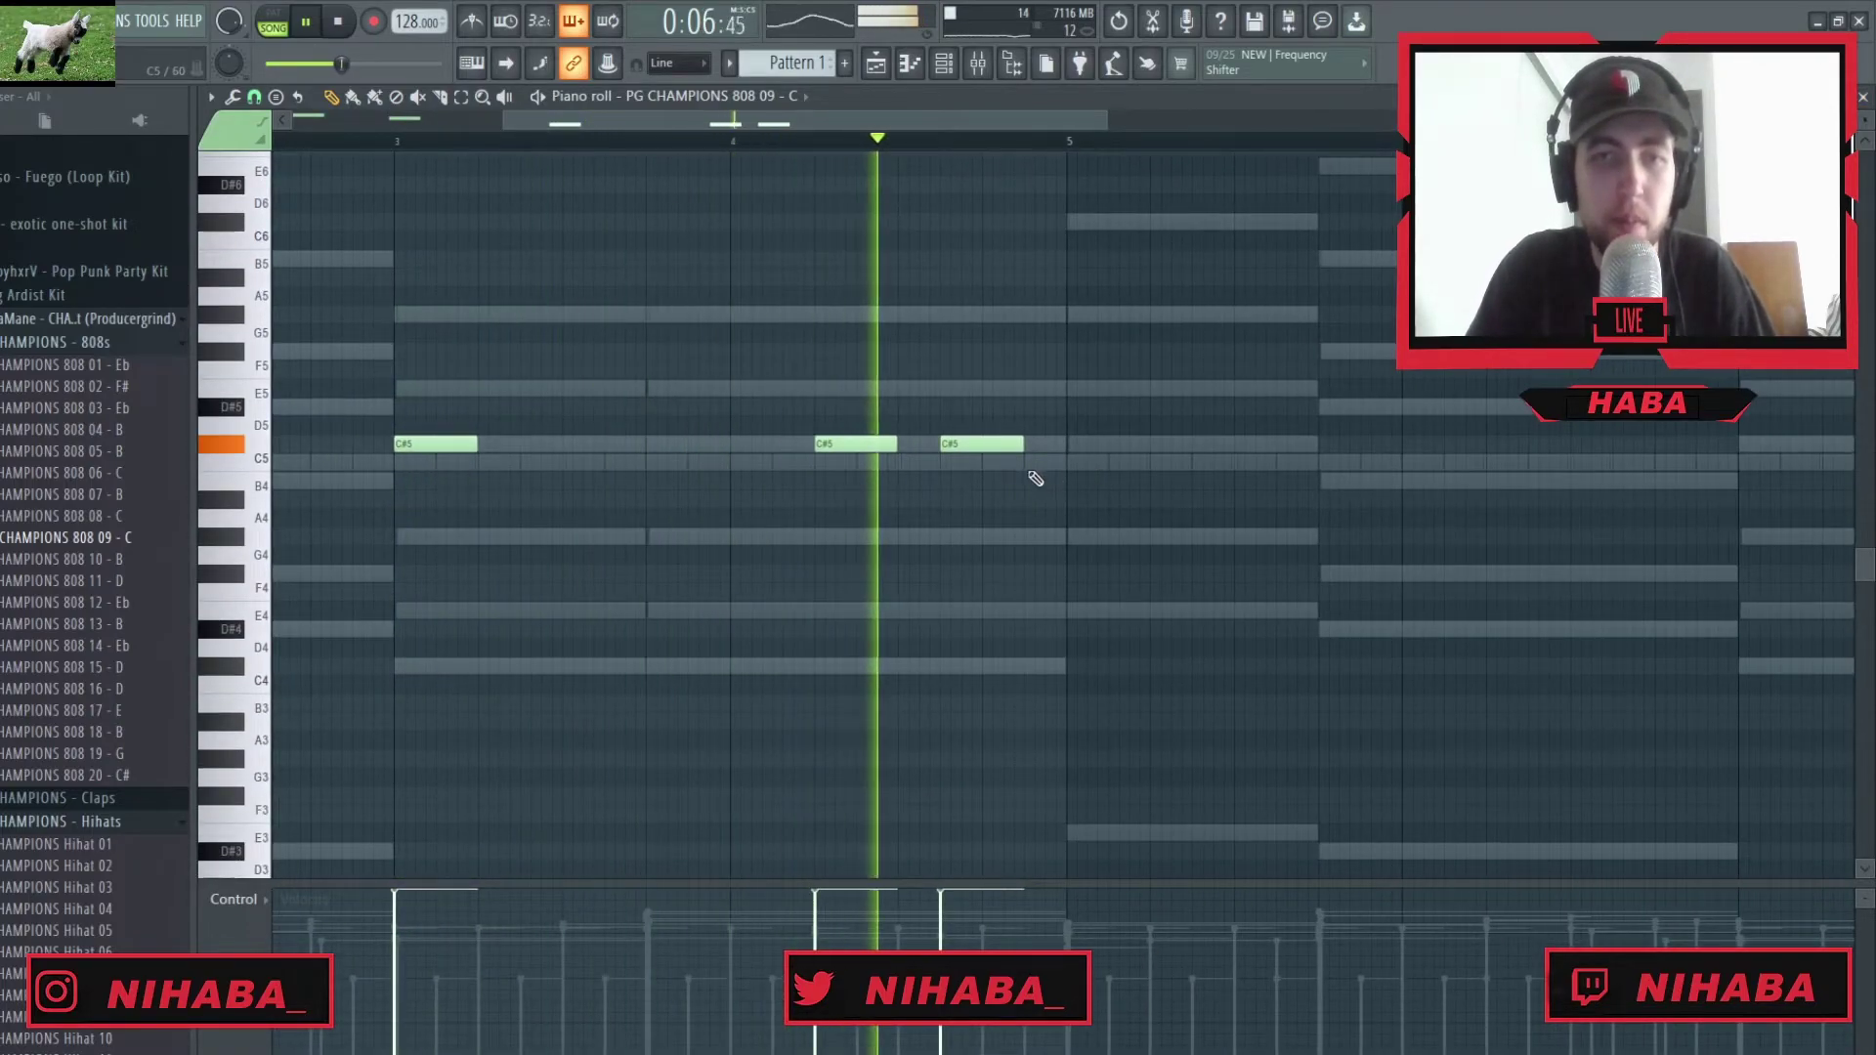
{"action": "key", "text": "space"}
{"action": "scroll", "coordinate": [640, 498], "scroll_direction": "down", "scroll_amount": 3}
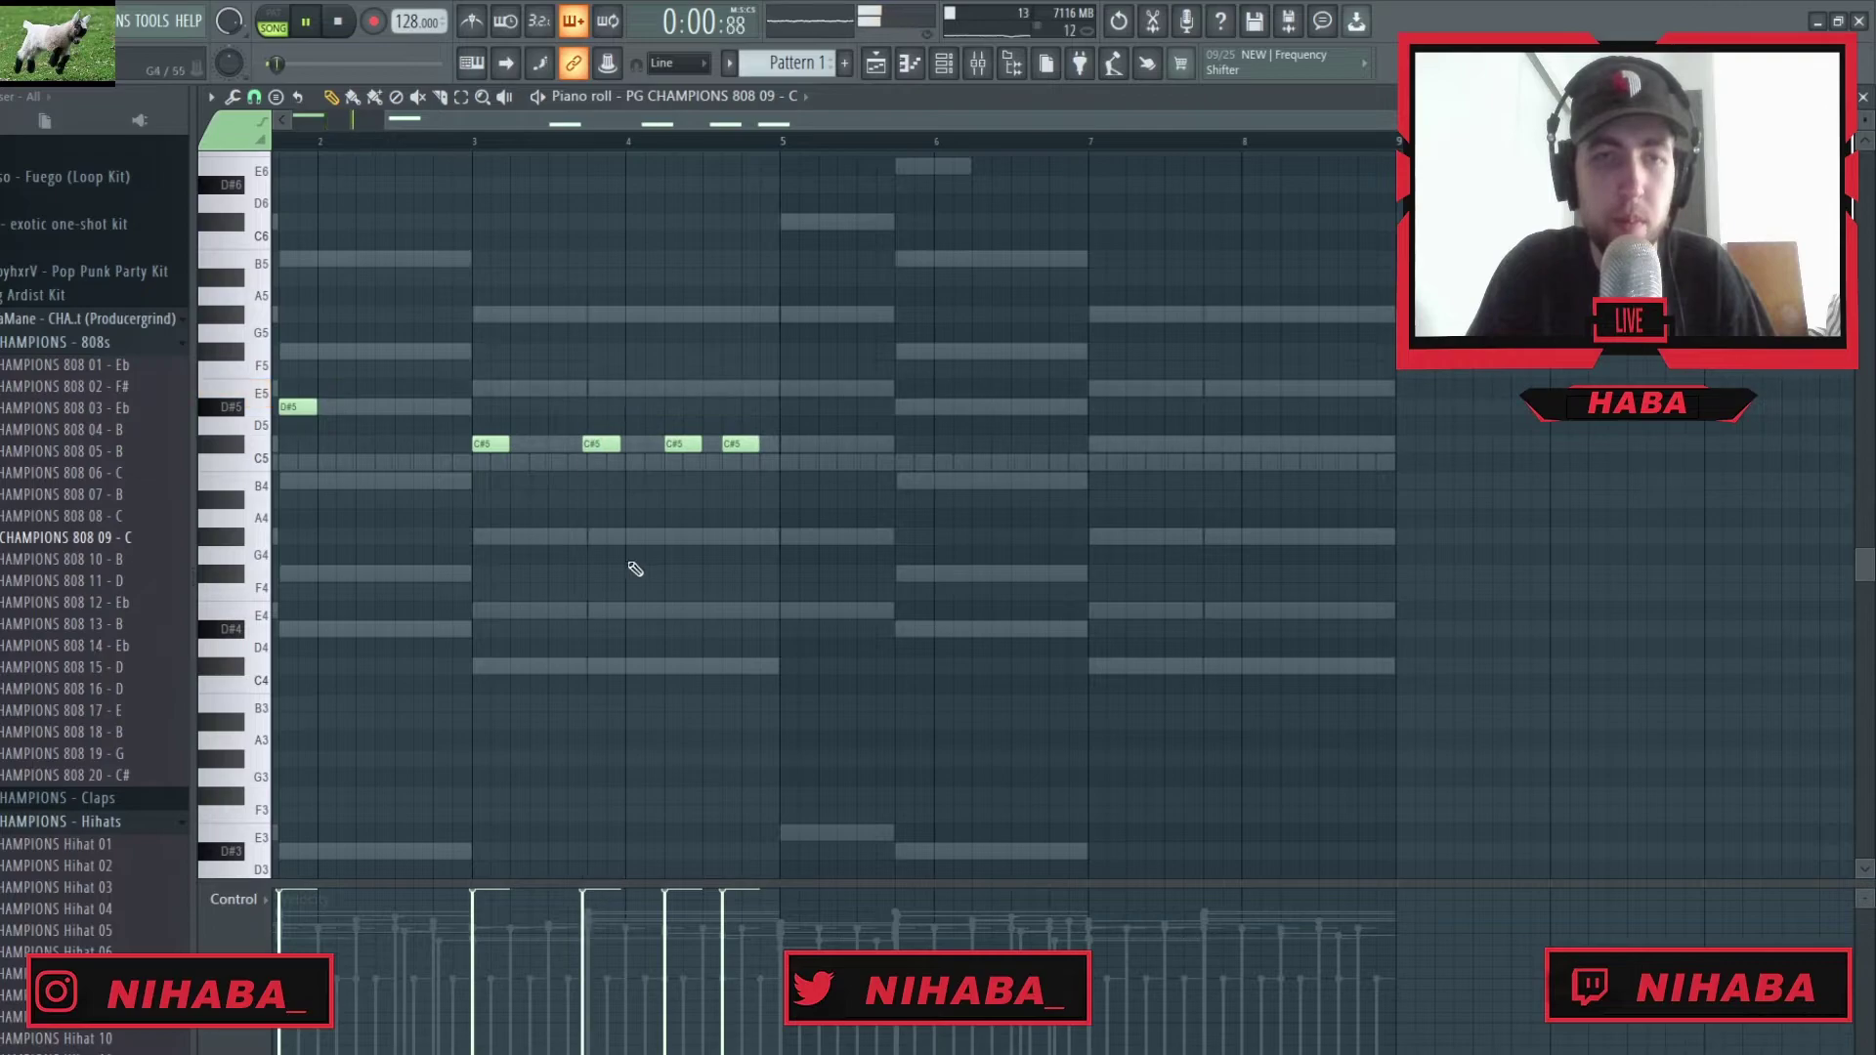
Duplicate the four-bar 808 line and align the copy with the start of bar five
{"action": "scroll", "coordinate": [420, 660], "scroll_direction": "down", "scroll_amount": 2}
{"action": "left_click_drag", "start_coordinate": [1053, 251], "coordinate": [543, 430]}
{"action": "key", "text": "ctrl+a"}
{"action": "key", "text": "ctrl+b"}
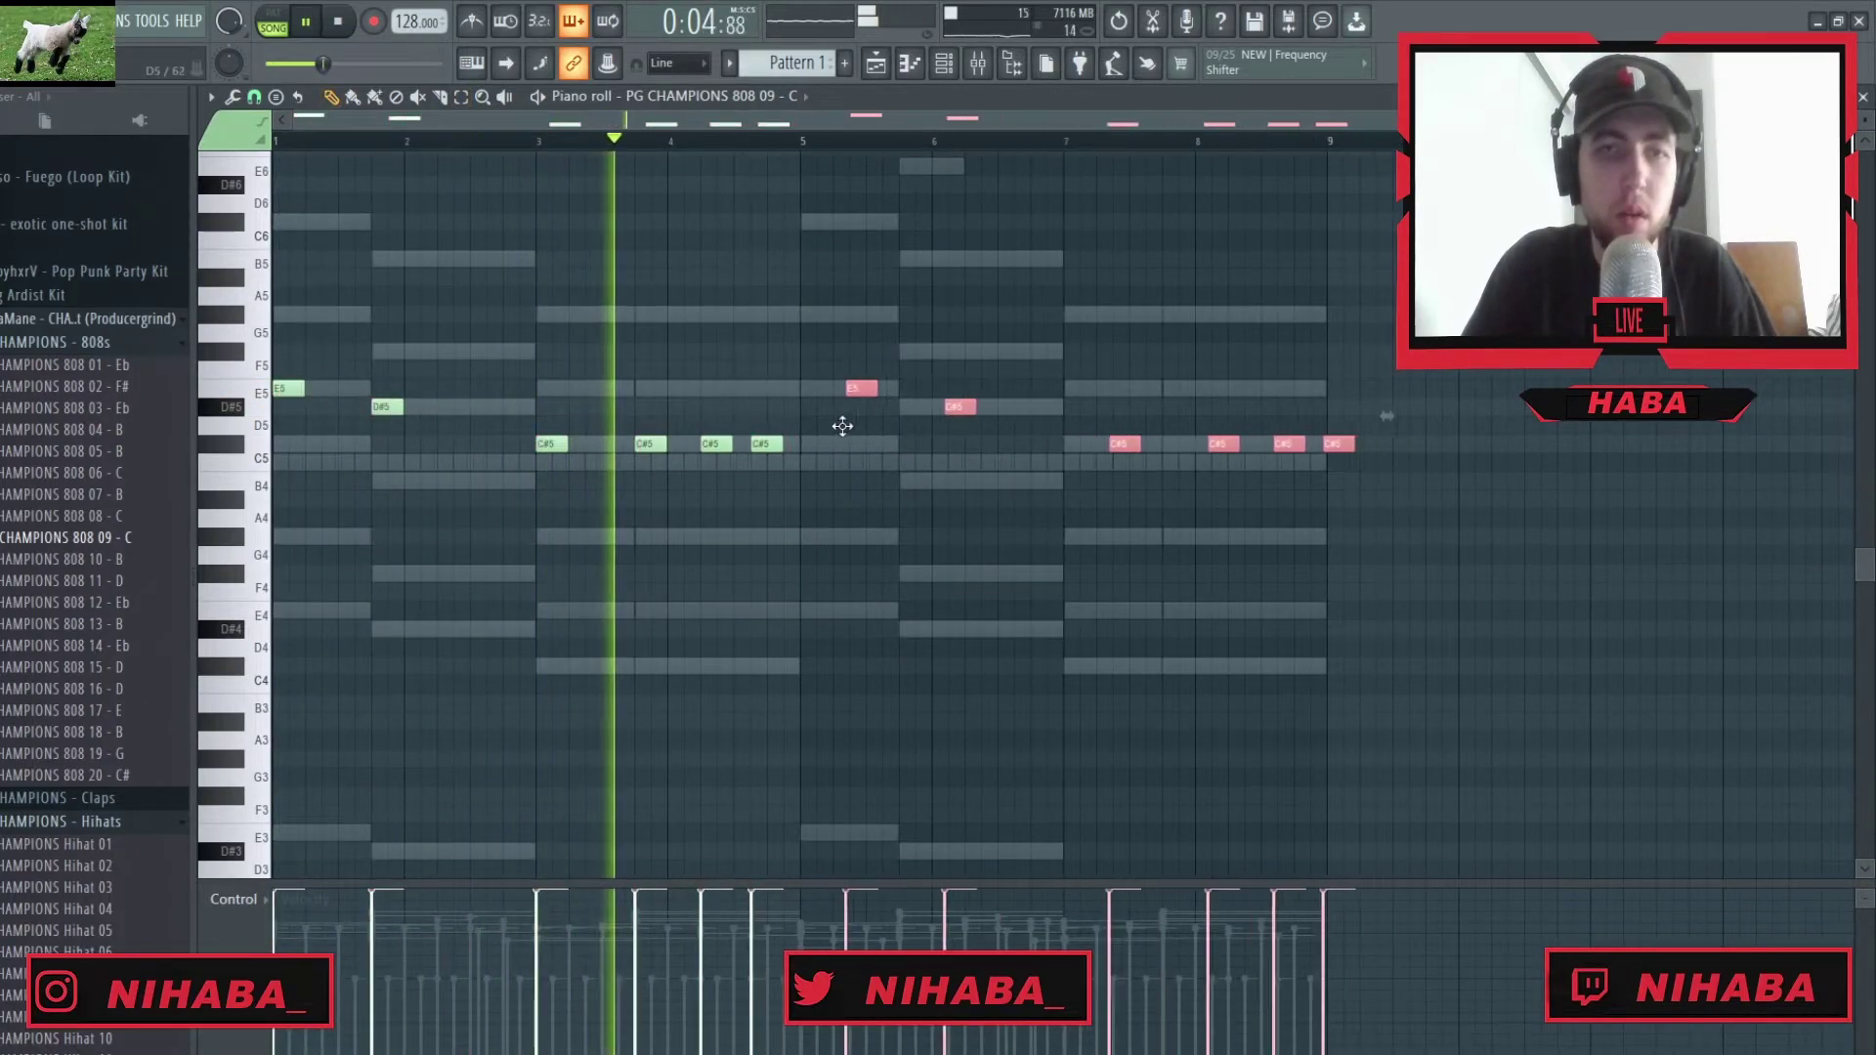
{"action": "key", "text": "ctrl+d"}
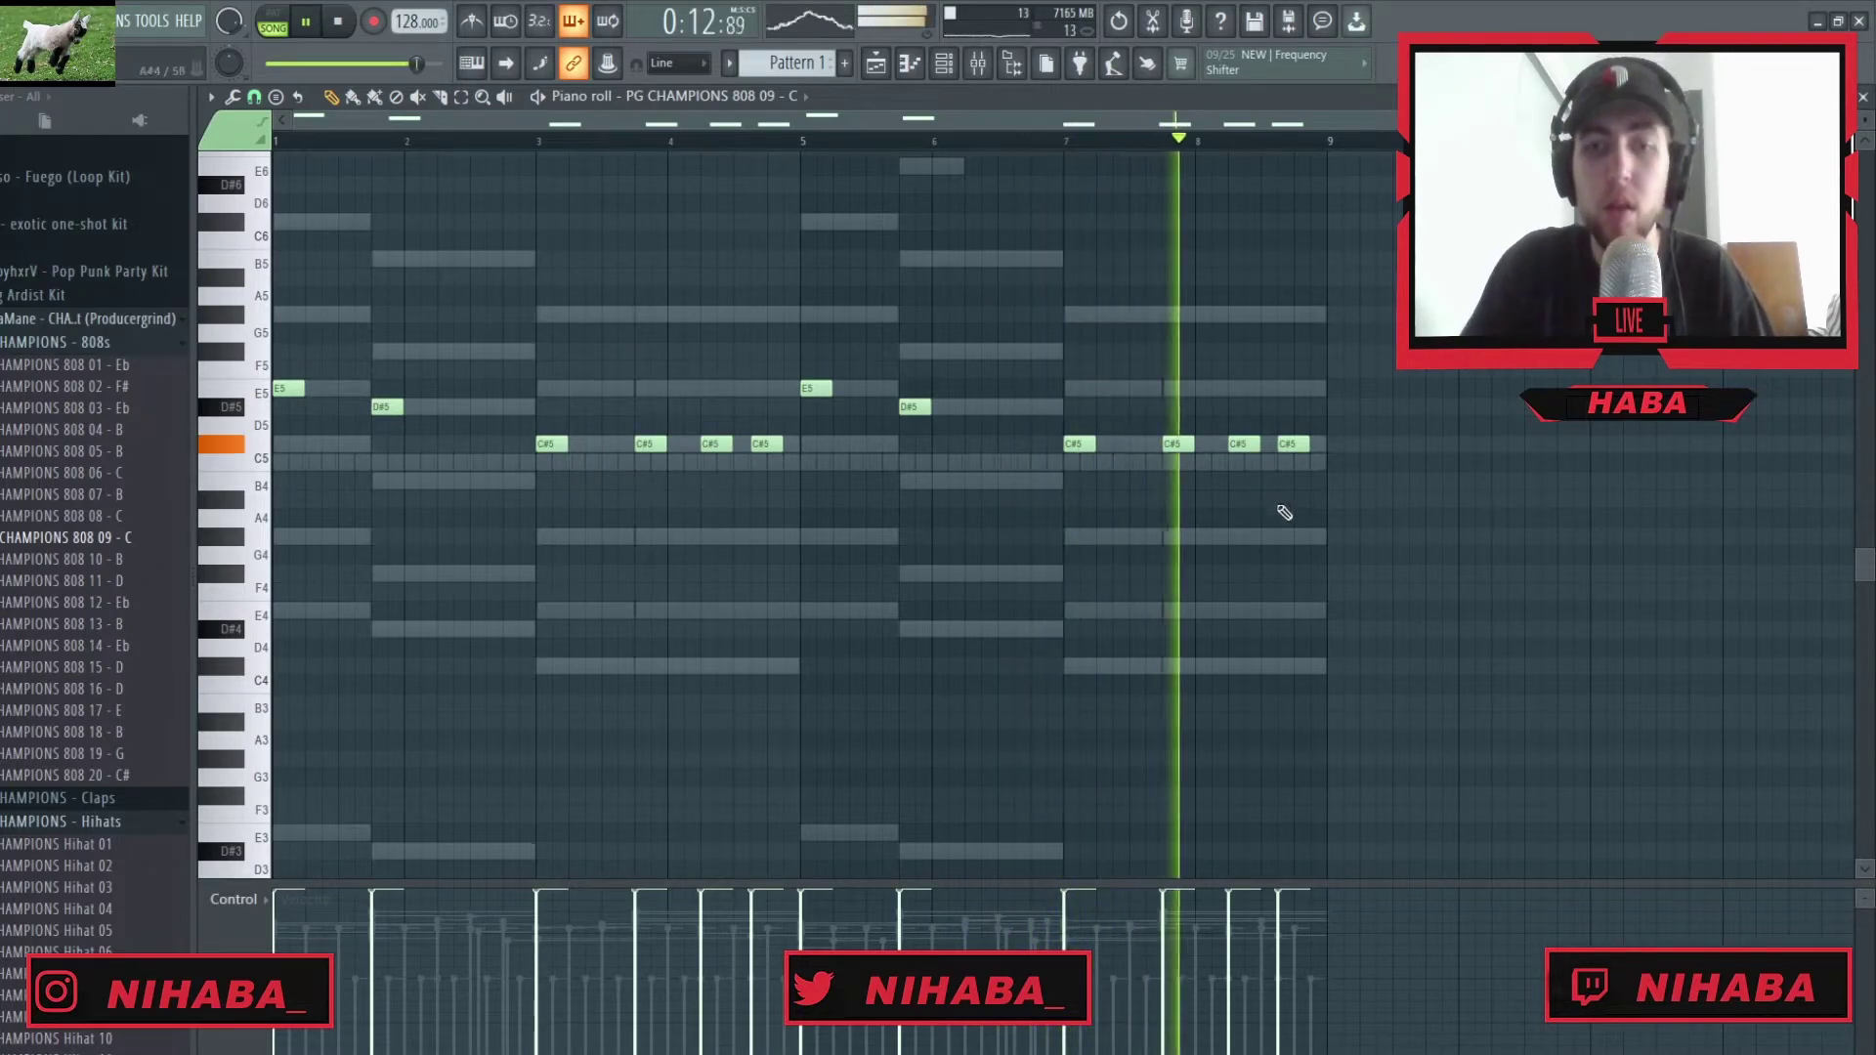
Close the piano roll and open the 808 channel's sample settings
{"action": "left_click", "coordinate": [1864, 96]}
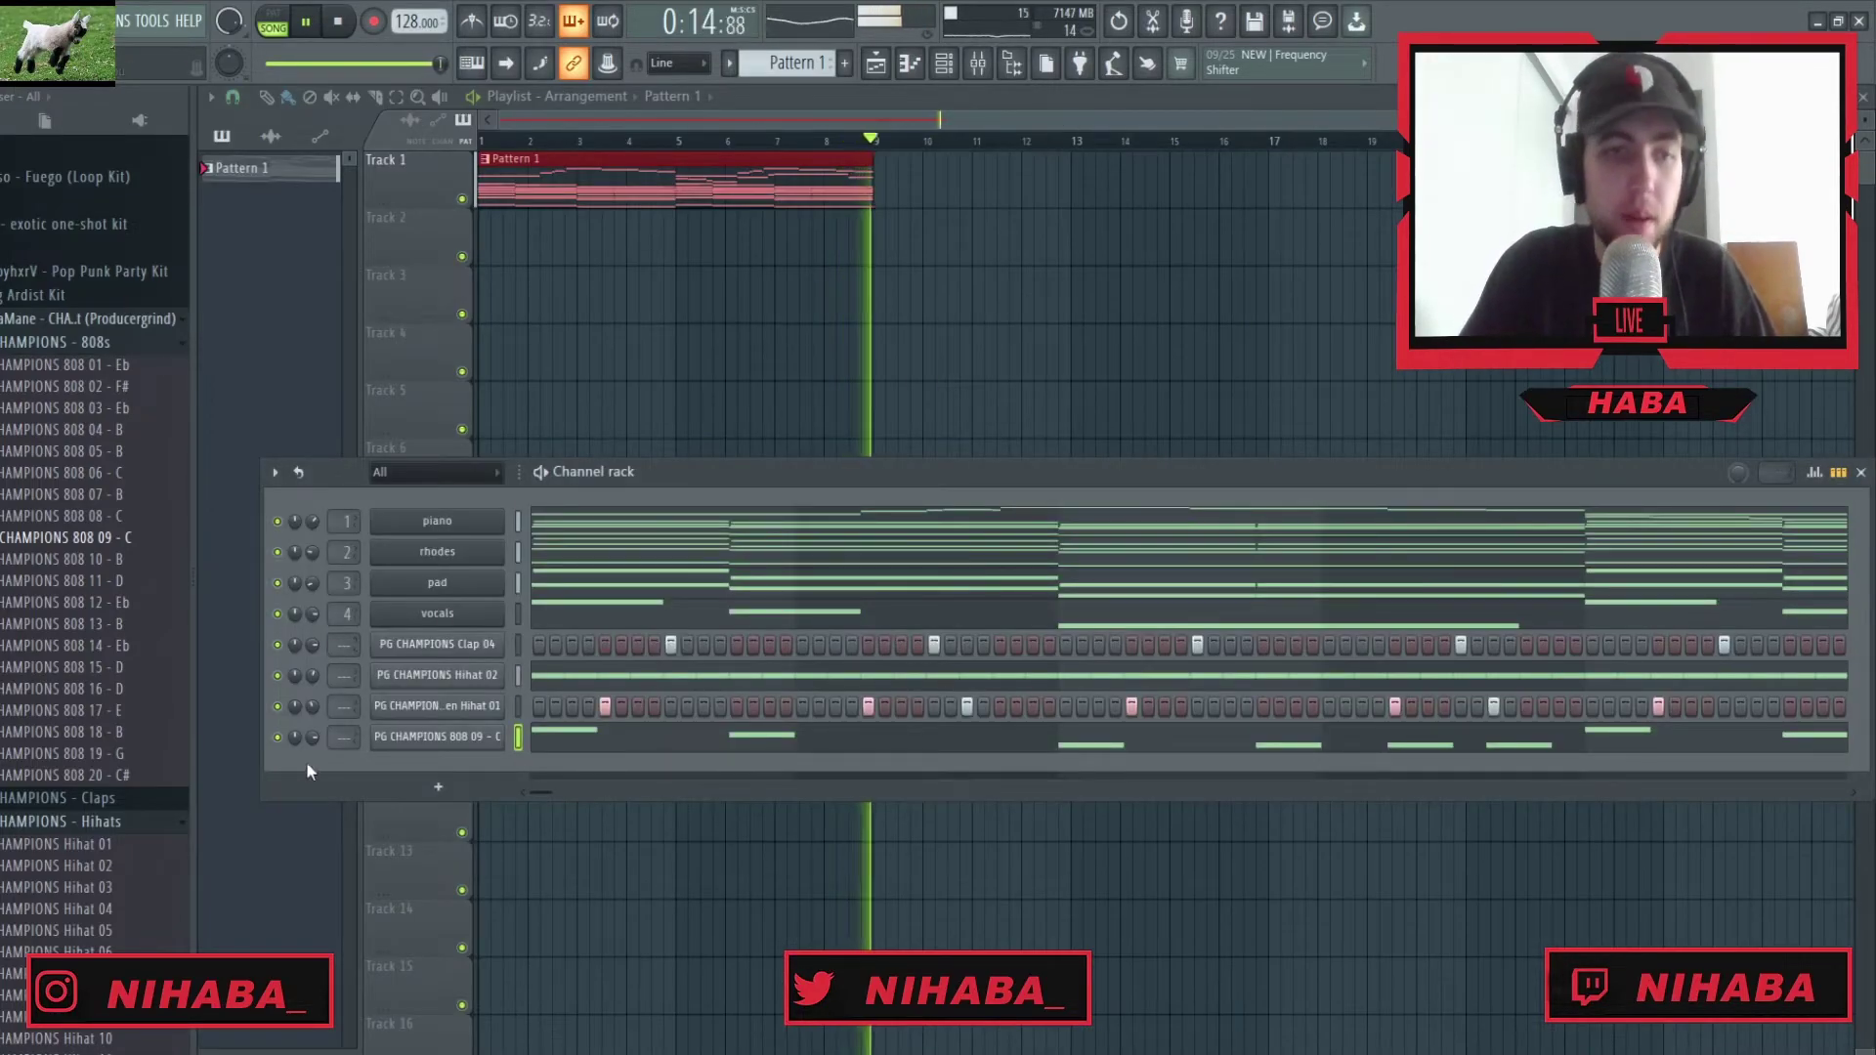
{"action": "left_click", "coordinate": [456, 738]}
{"action": "left_click", "coordinate": [313, 308]}
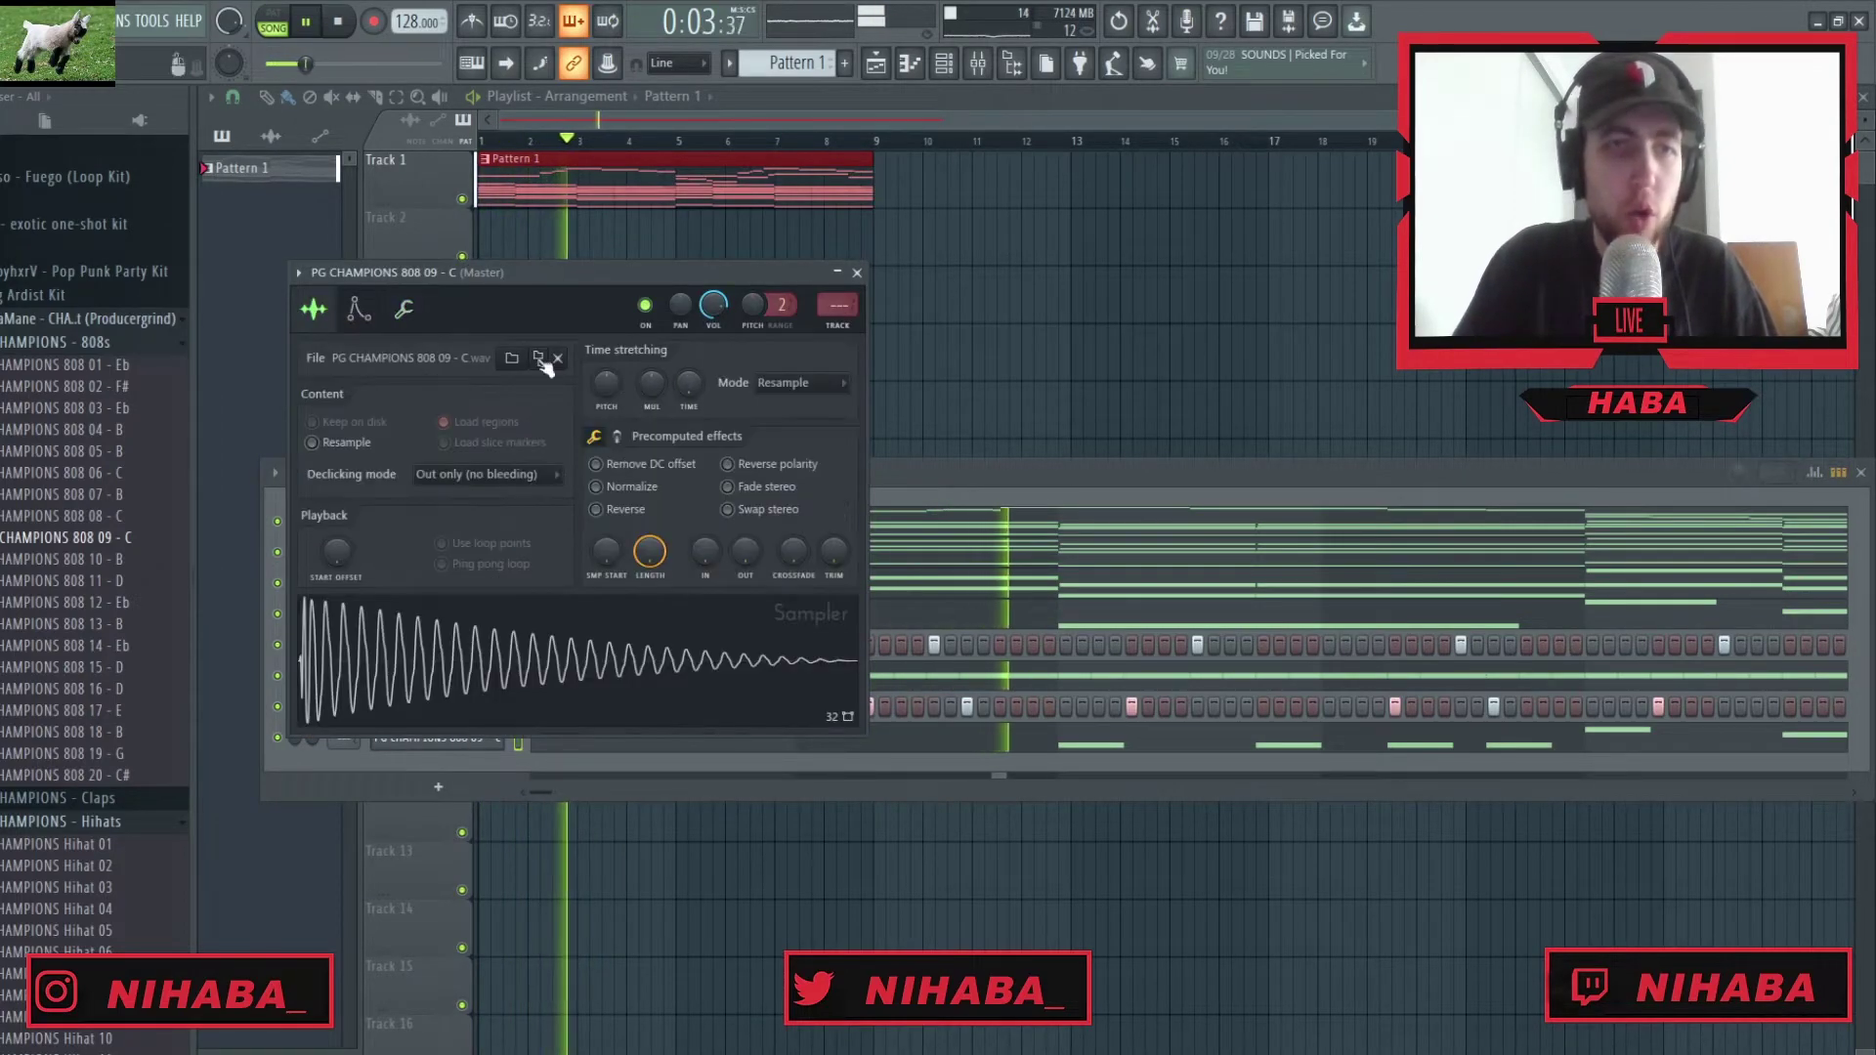
{"action": "left_click", "coordinate": [630, 440]}
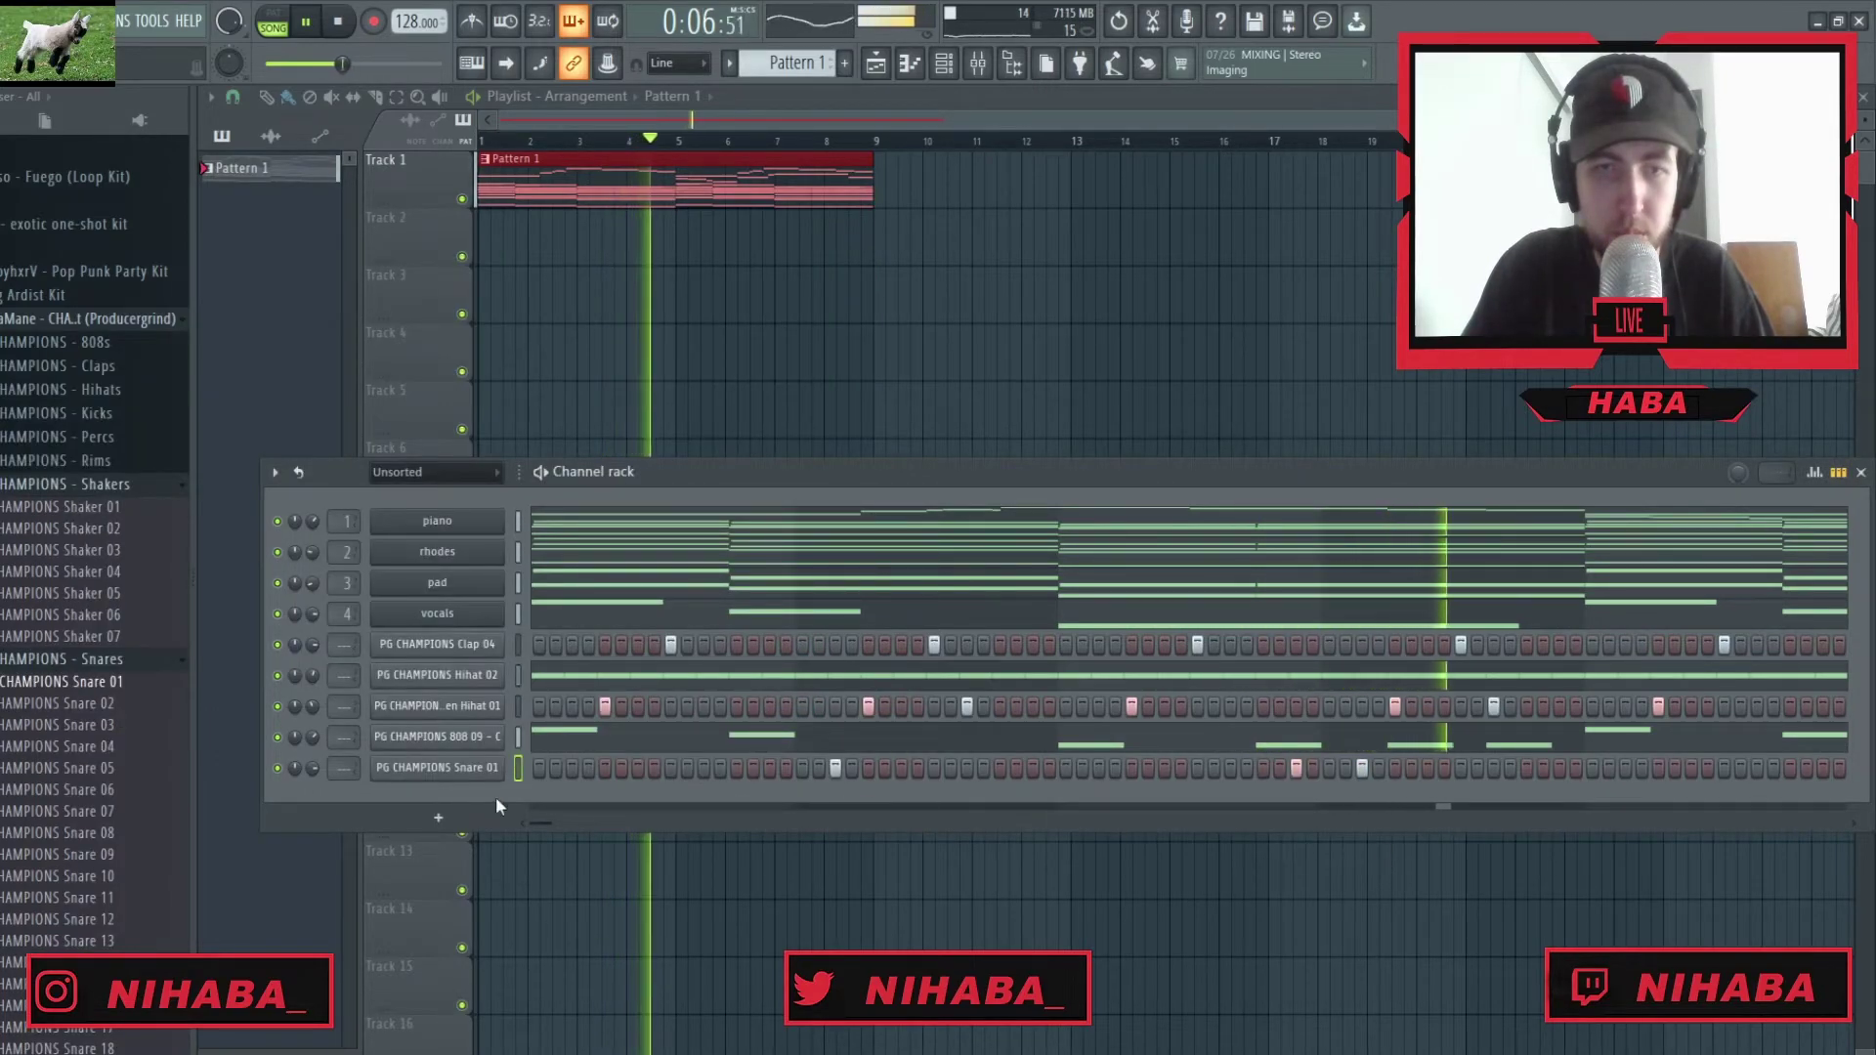
Open the Snare 01 notes and duplicate the three-hit four-bar pattern into bars five to eight
{"action": "right_click", "coordinate": [497, 768]}
{"action": "left_click", "coordinate": [532, 772]}
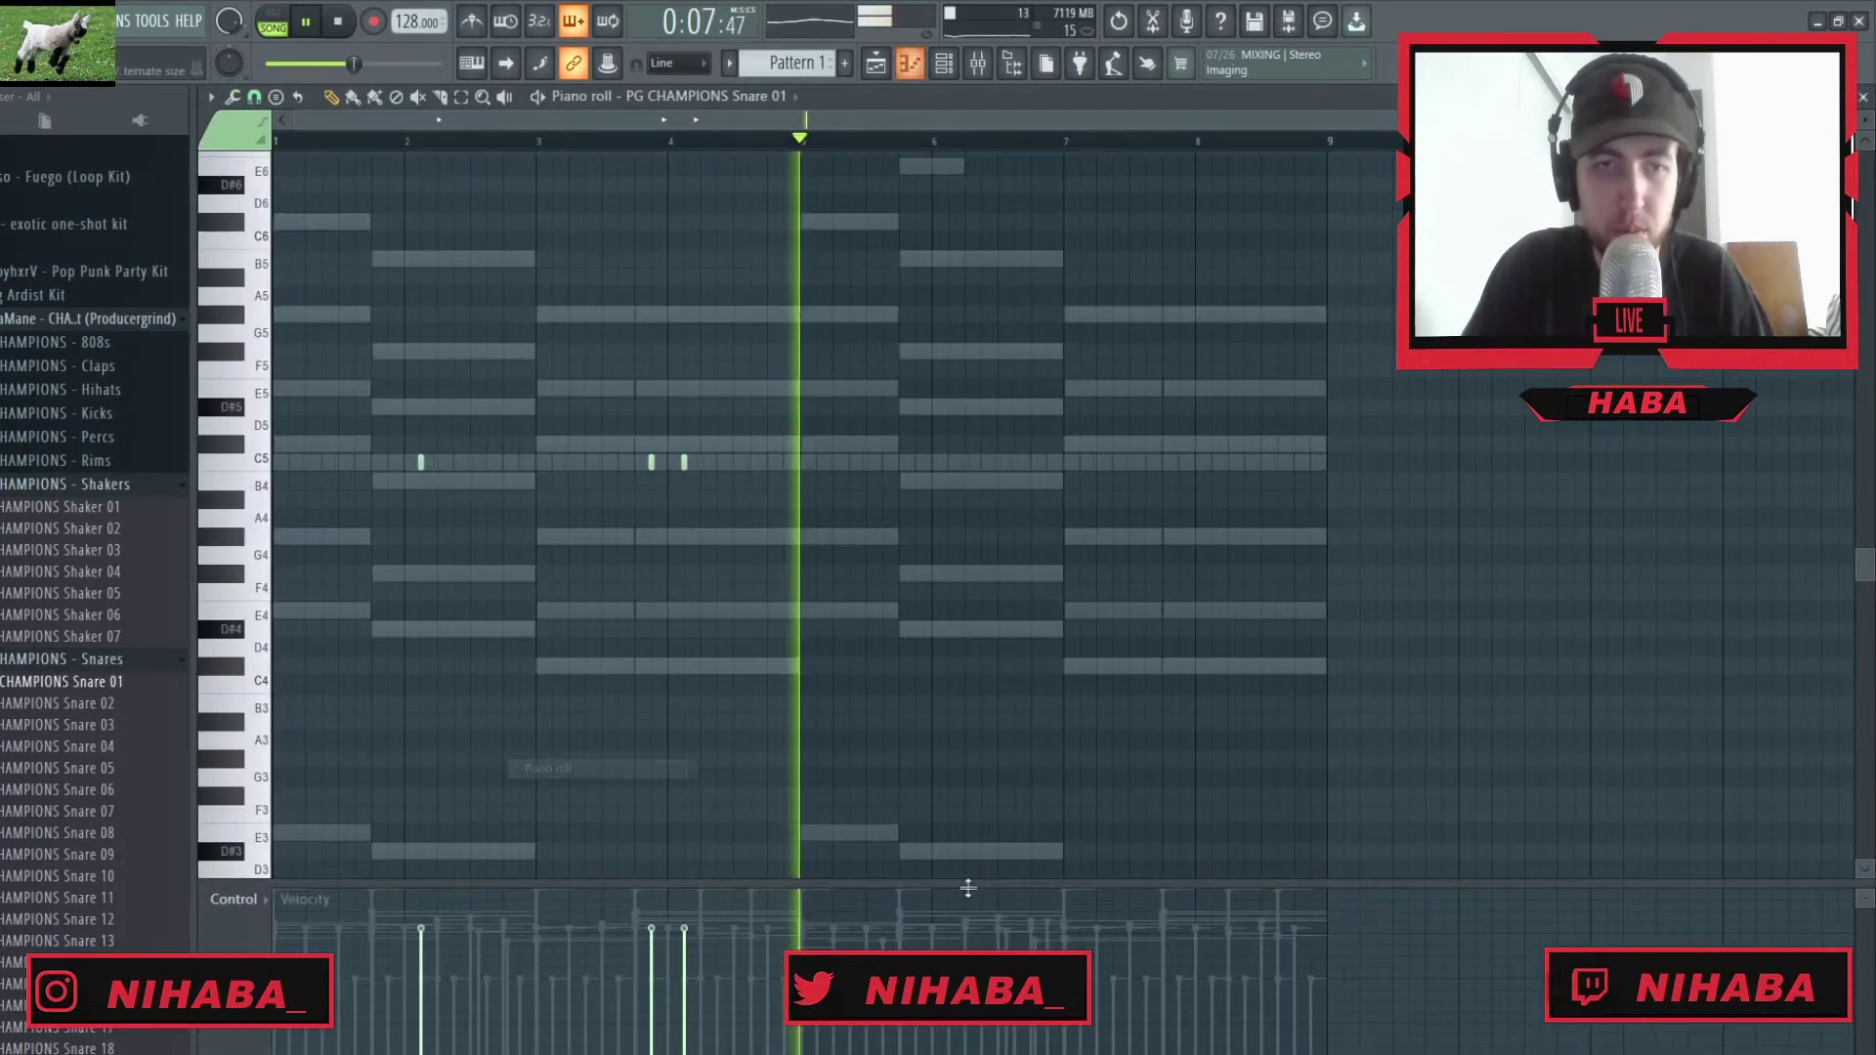
{"action": "double_click", "coordinate": [808, 143]}
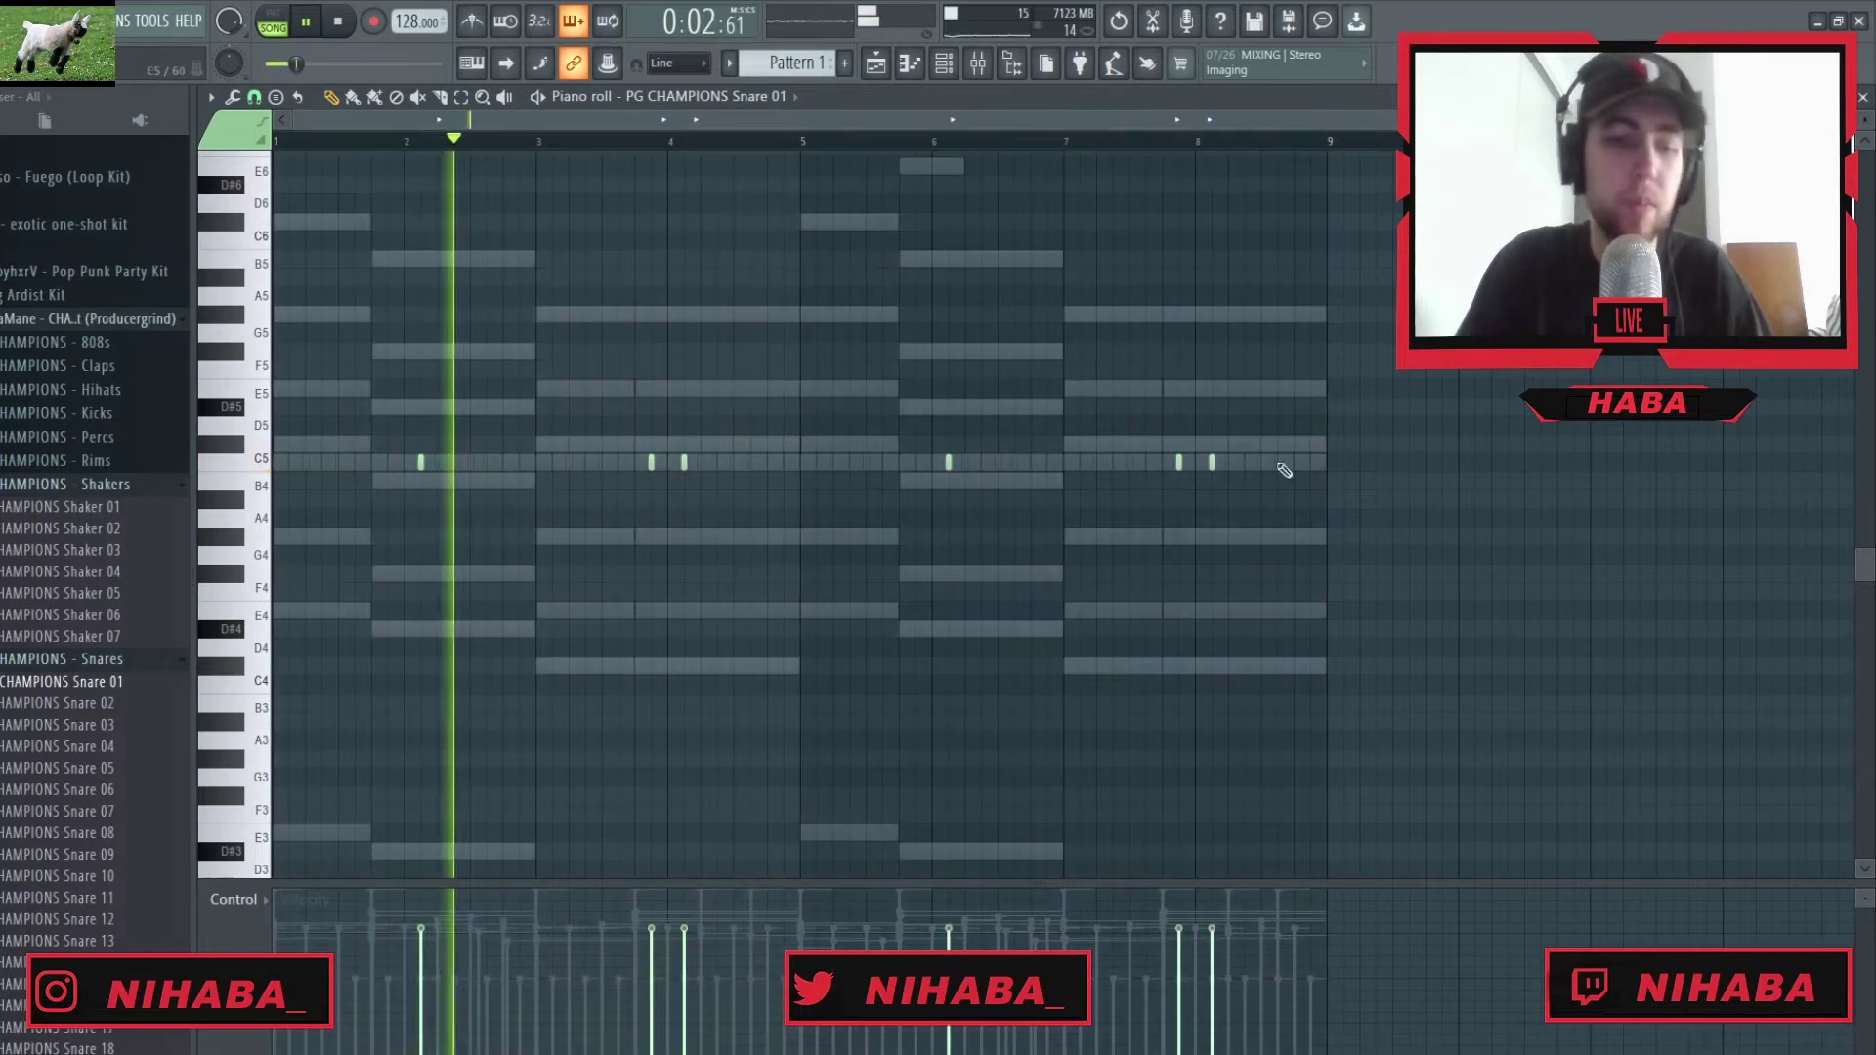
Add PG CHAMPIONS Rim 04 as a new channel with a hit on beat four of bar one, and adjust its volume
{"action": "key", "text": "F7"}
{"action": "left_click", "coordinate": [68, 460]}
{"action": "key", "text": "space"}
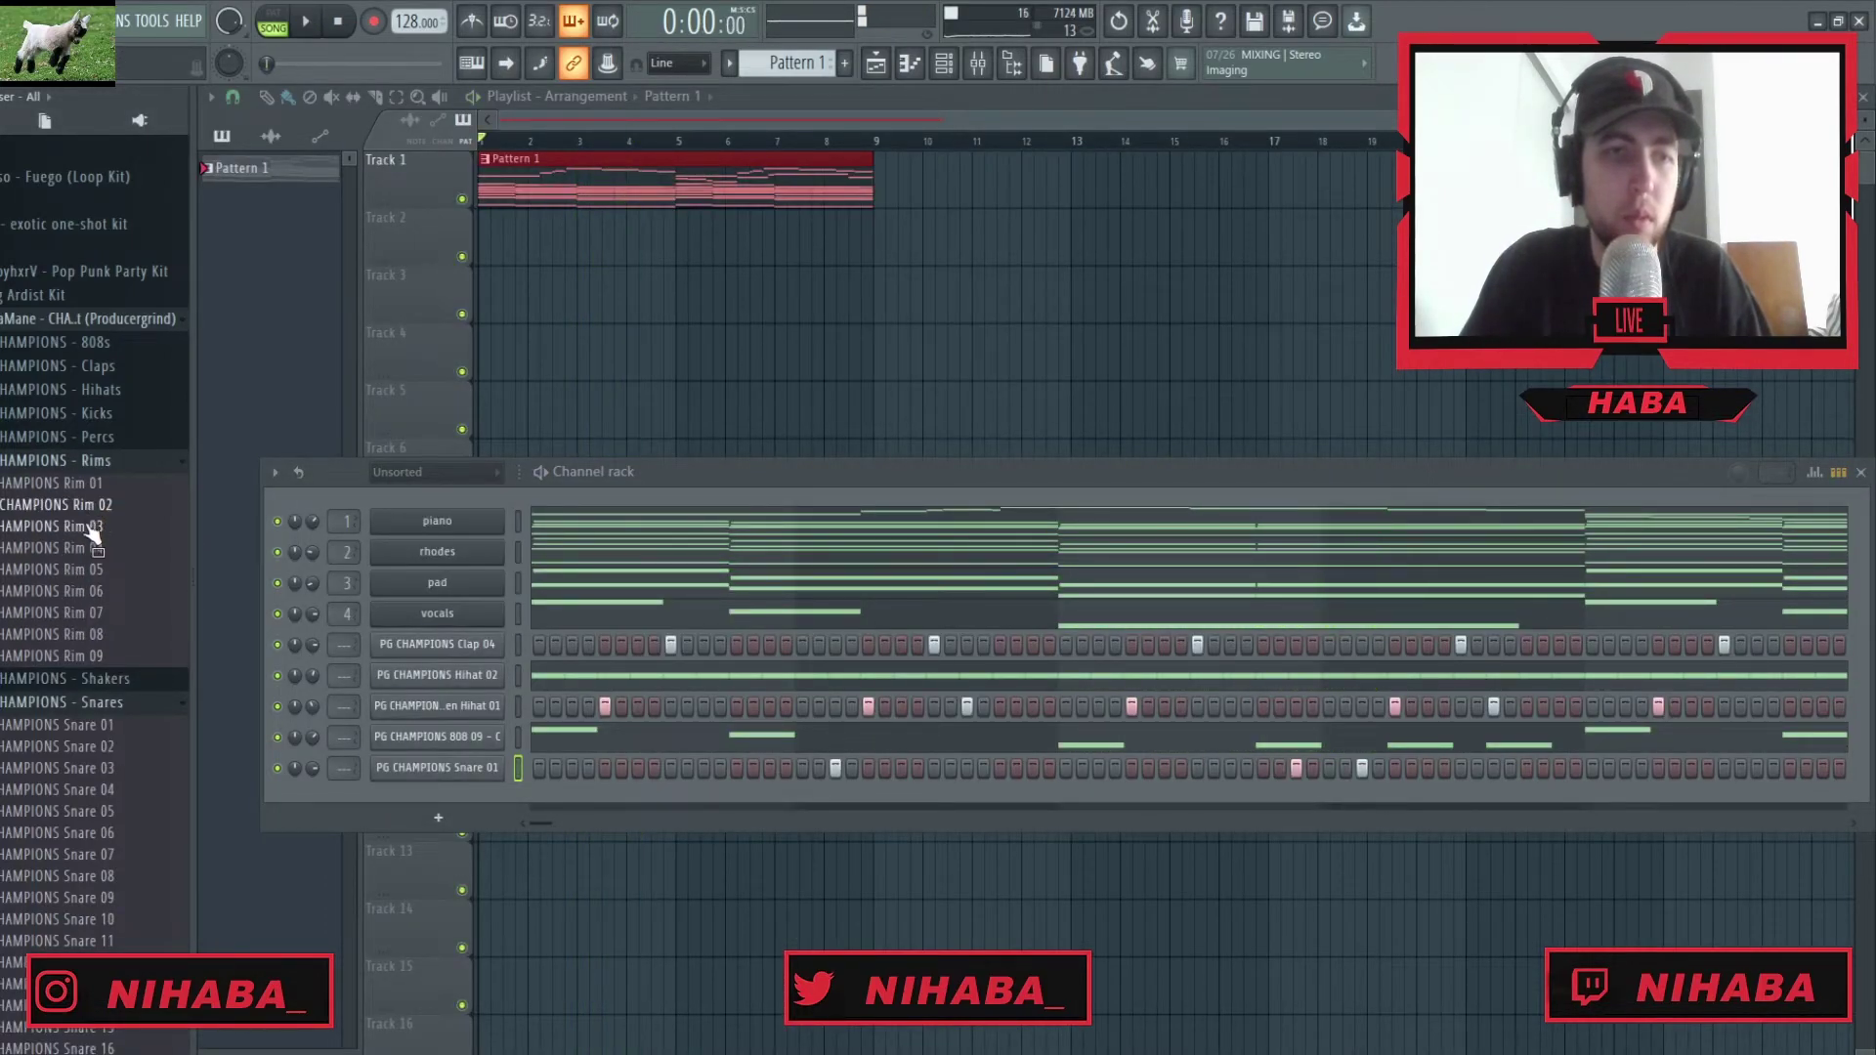
{"action": "left_click_drag", "start_coordinate": [481, 825], "coordinate": [483, 827]}
{"action": "key", "text": "space"}
{"action": "left_click", "coordinate": [737, 798]}
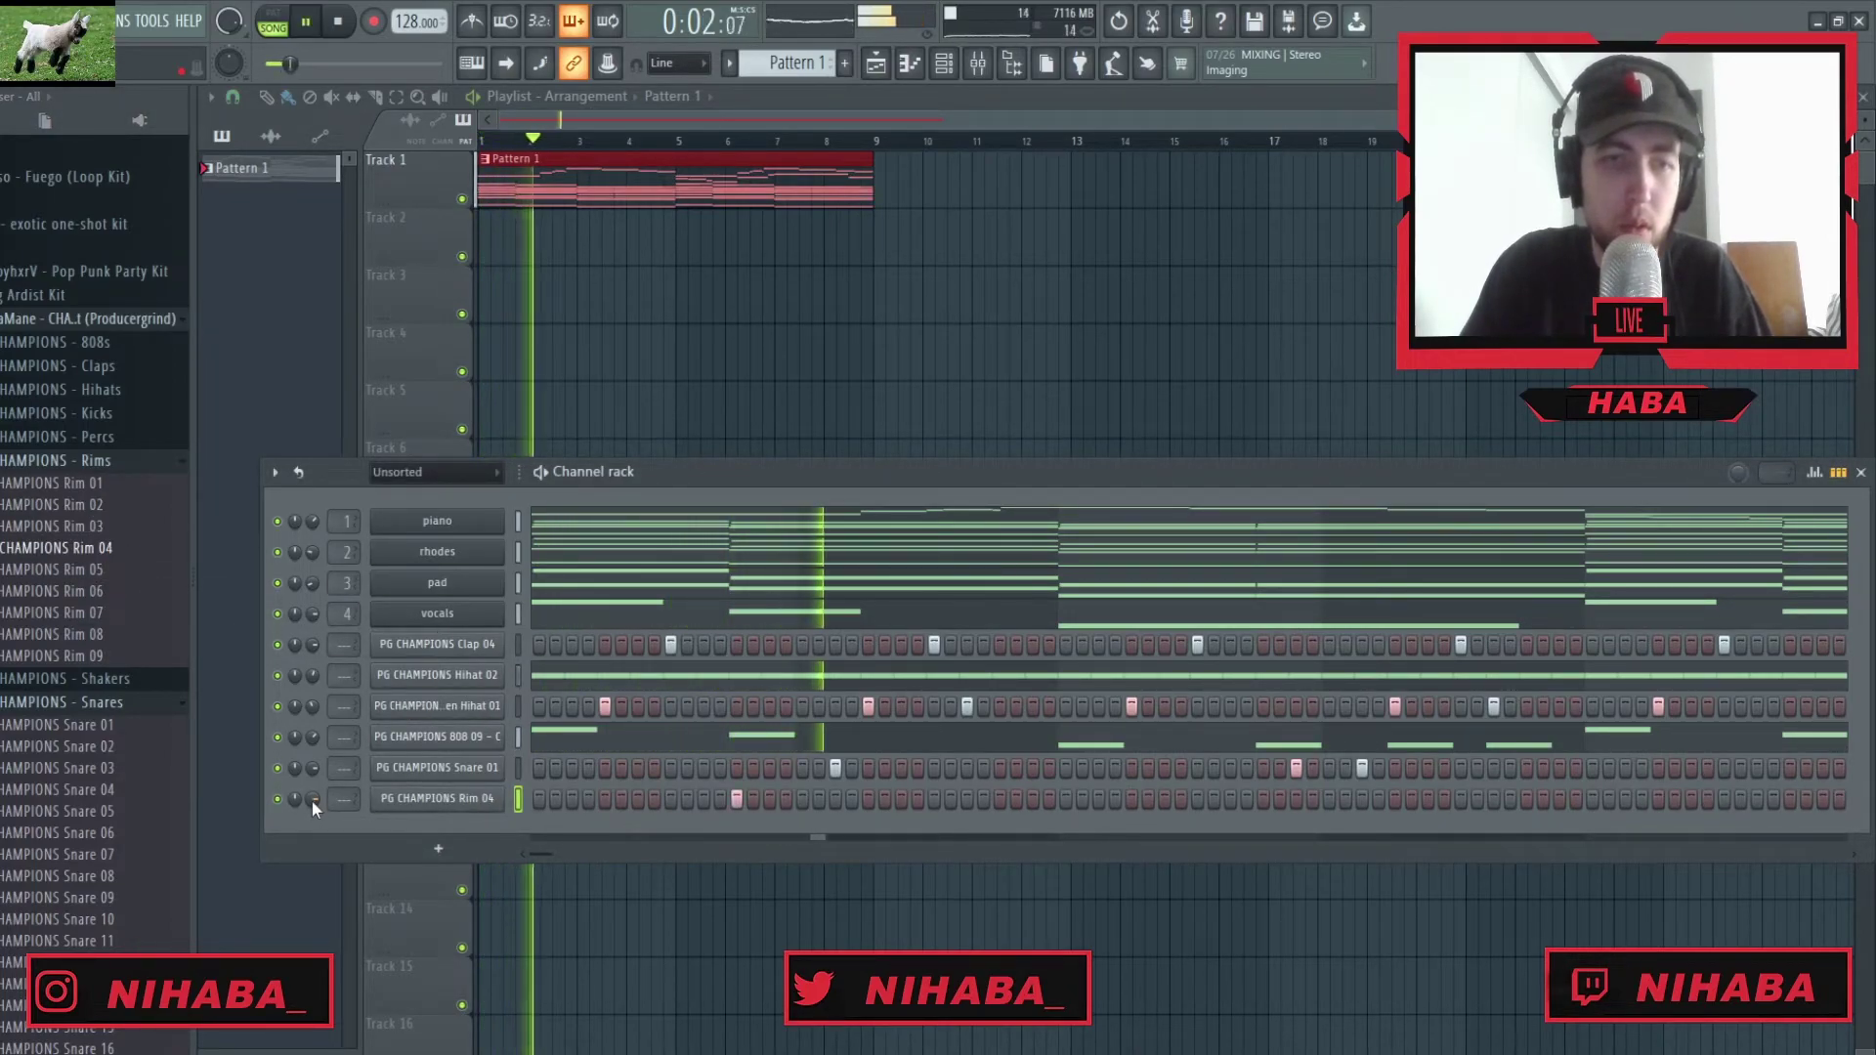
{"action": "left_click_drag", "start_coordinate": [313, 802], "coordinate": [312, 786]}
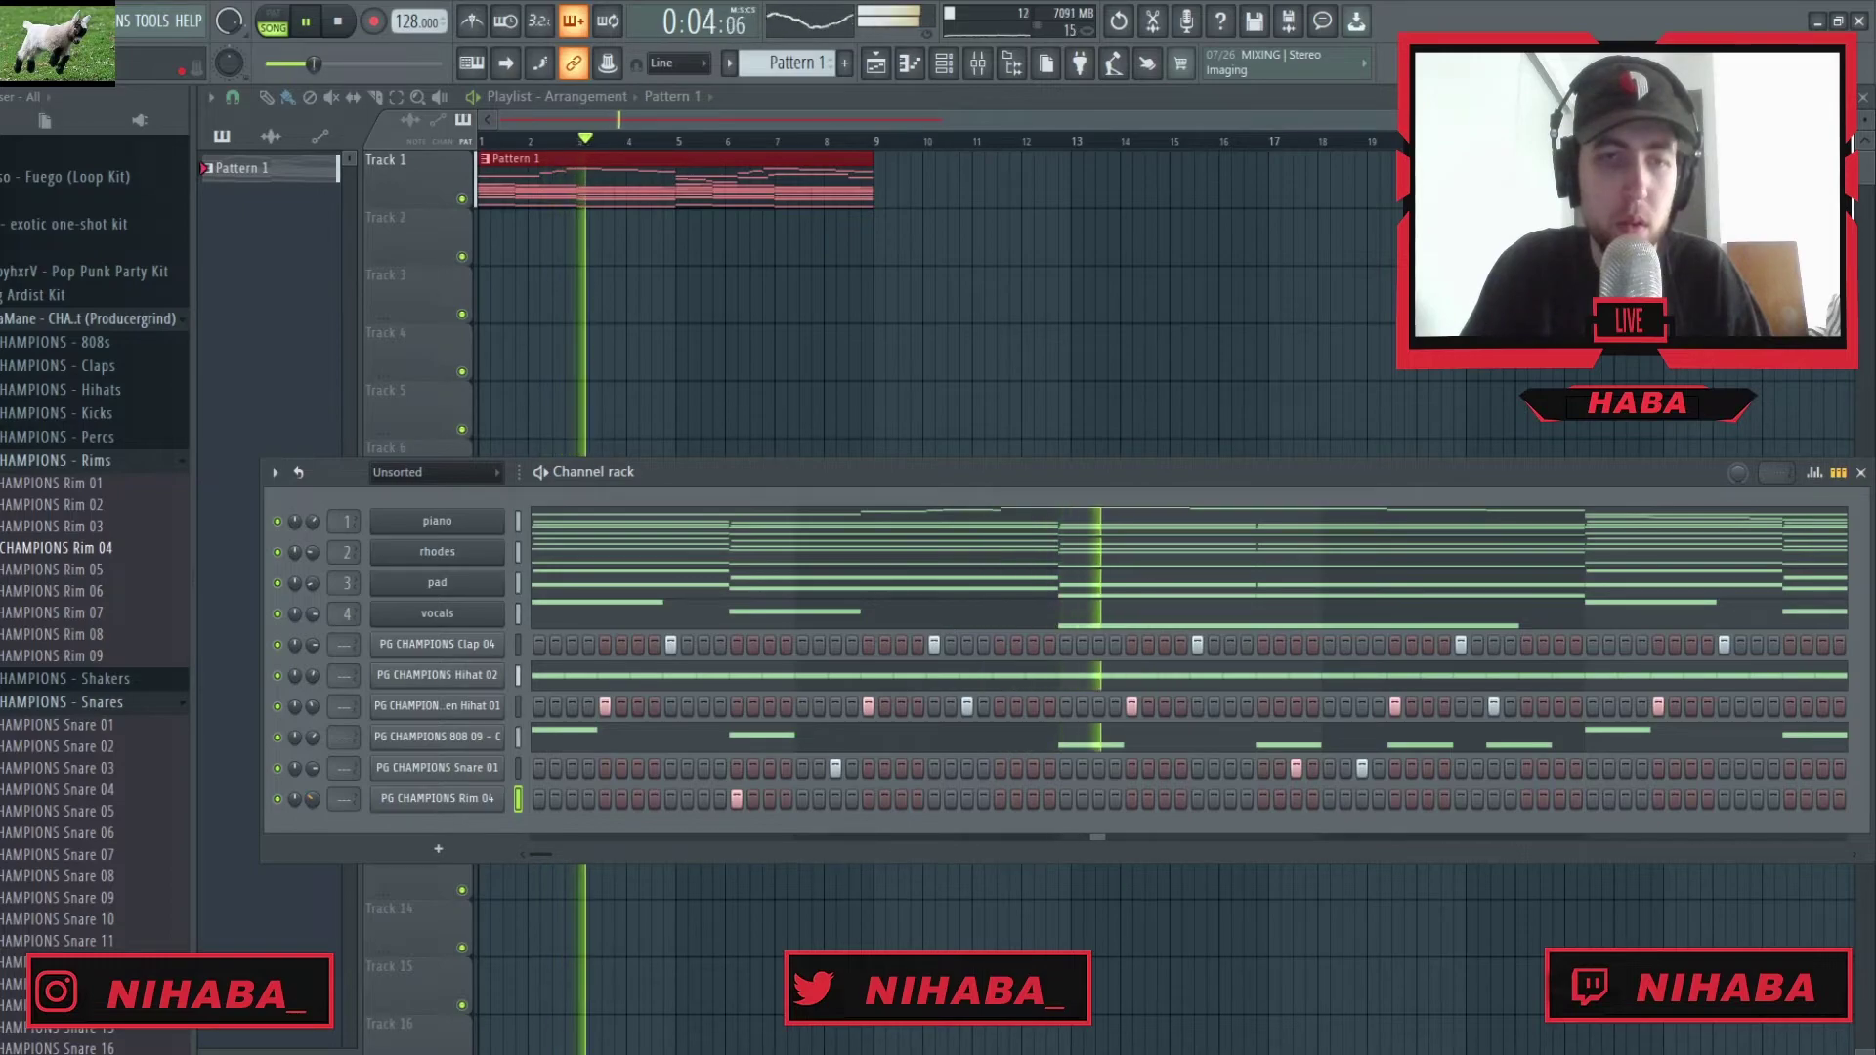
Repeat the rim hit on beat four of bar five and return to the channel rack
{"action": "right_click", "coordinate": [469, 800]}
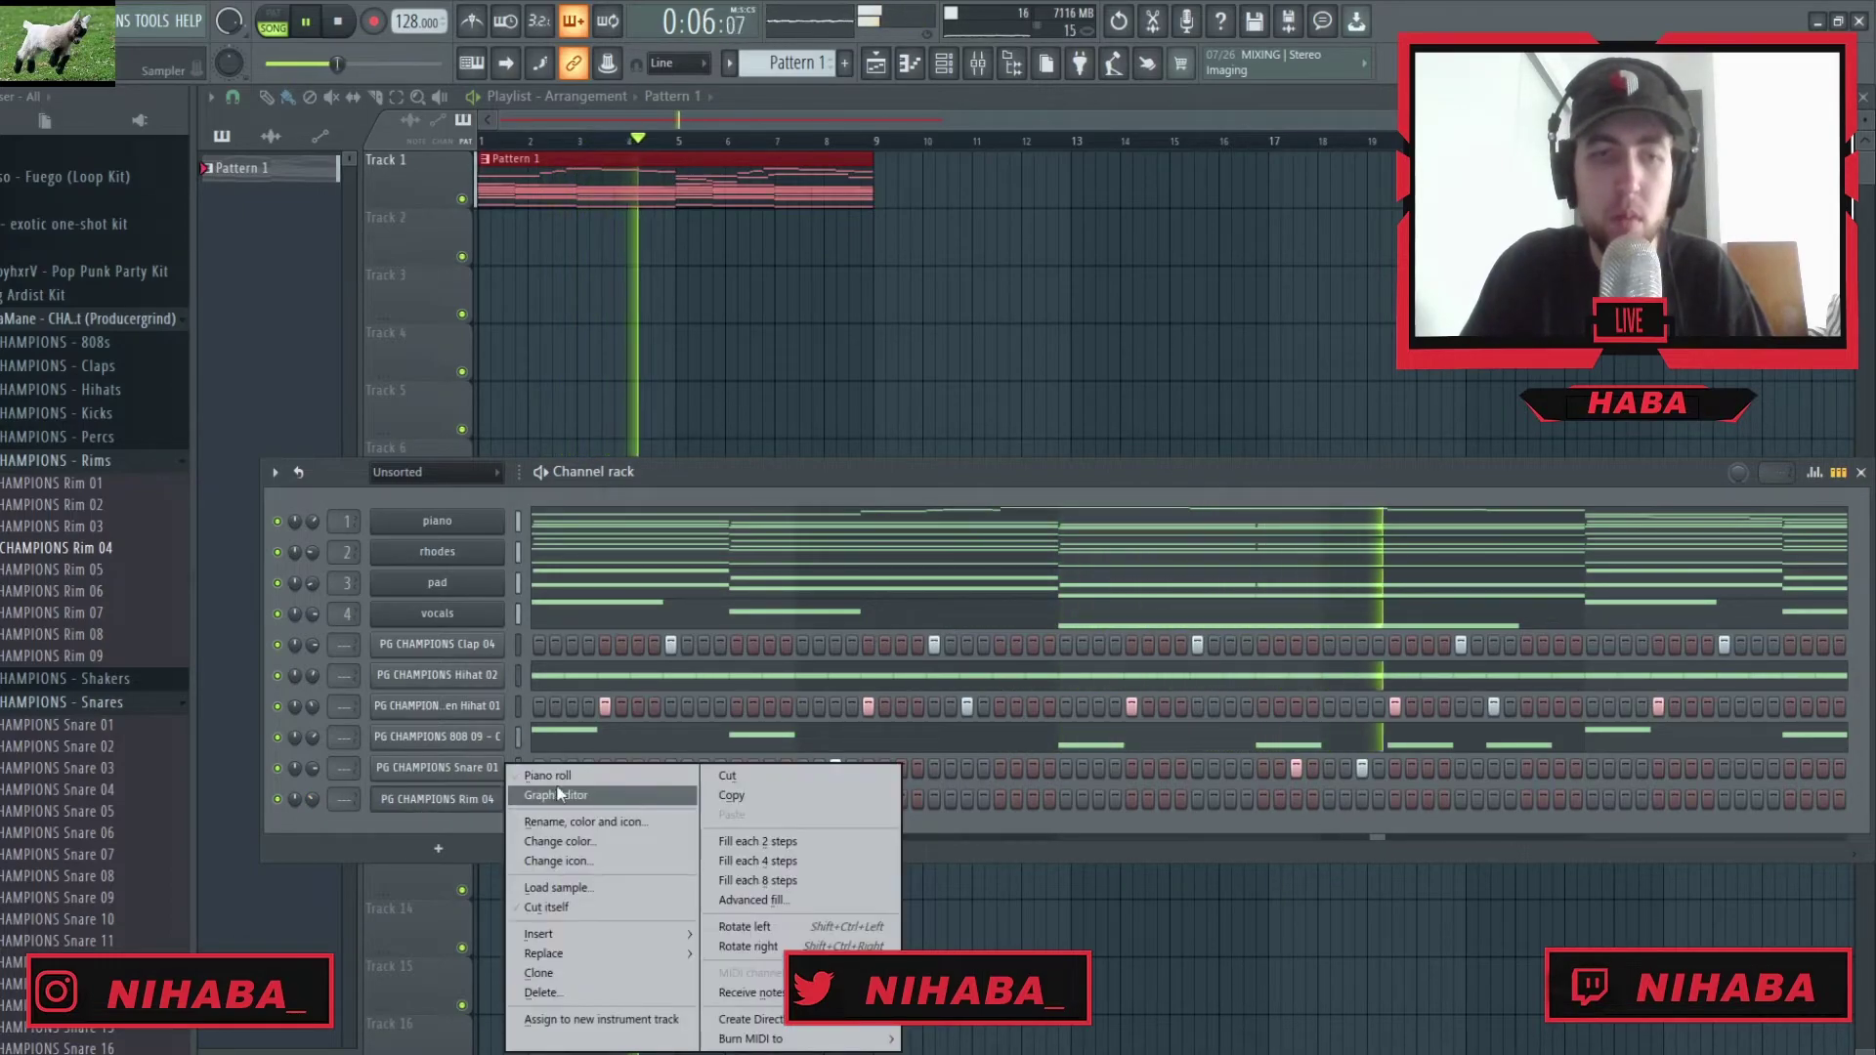
{"action": "left_click", "coordinate": [544, 772]}
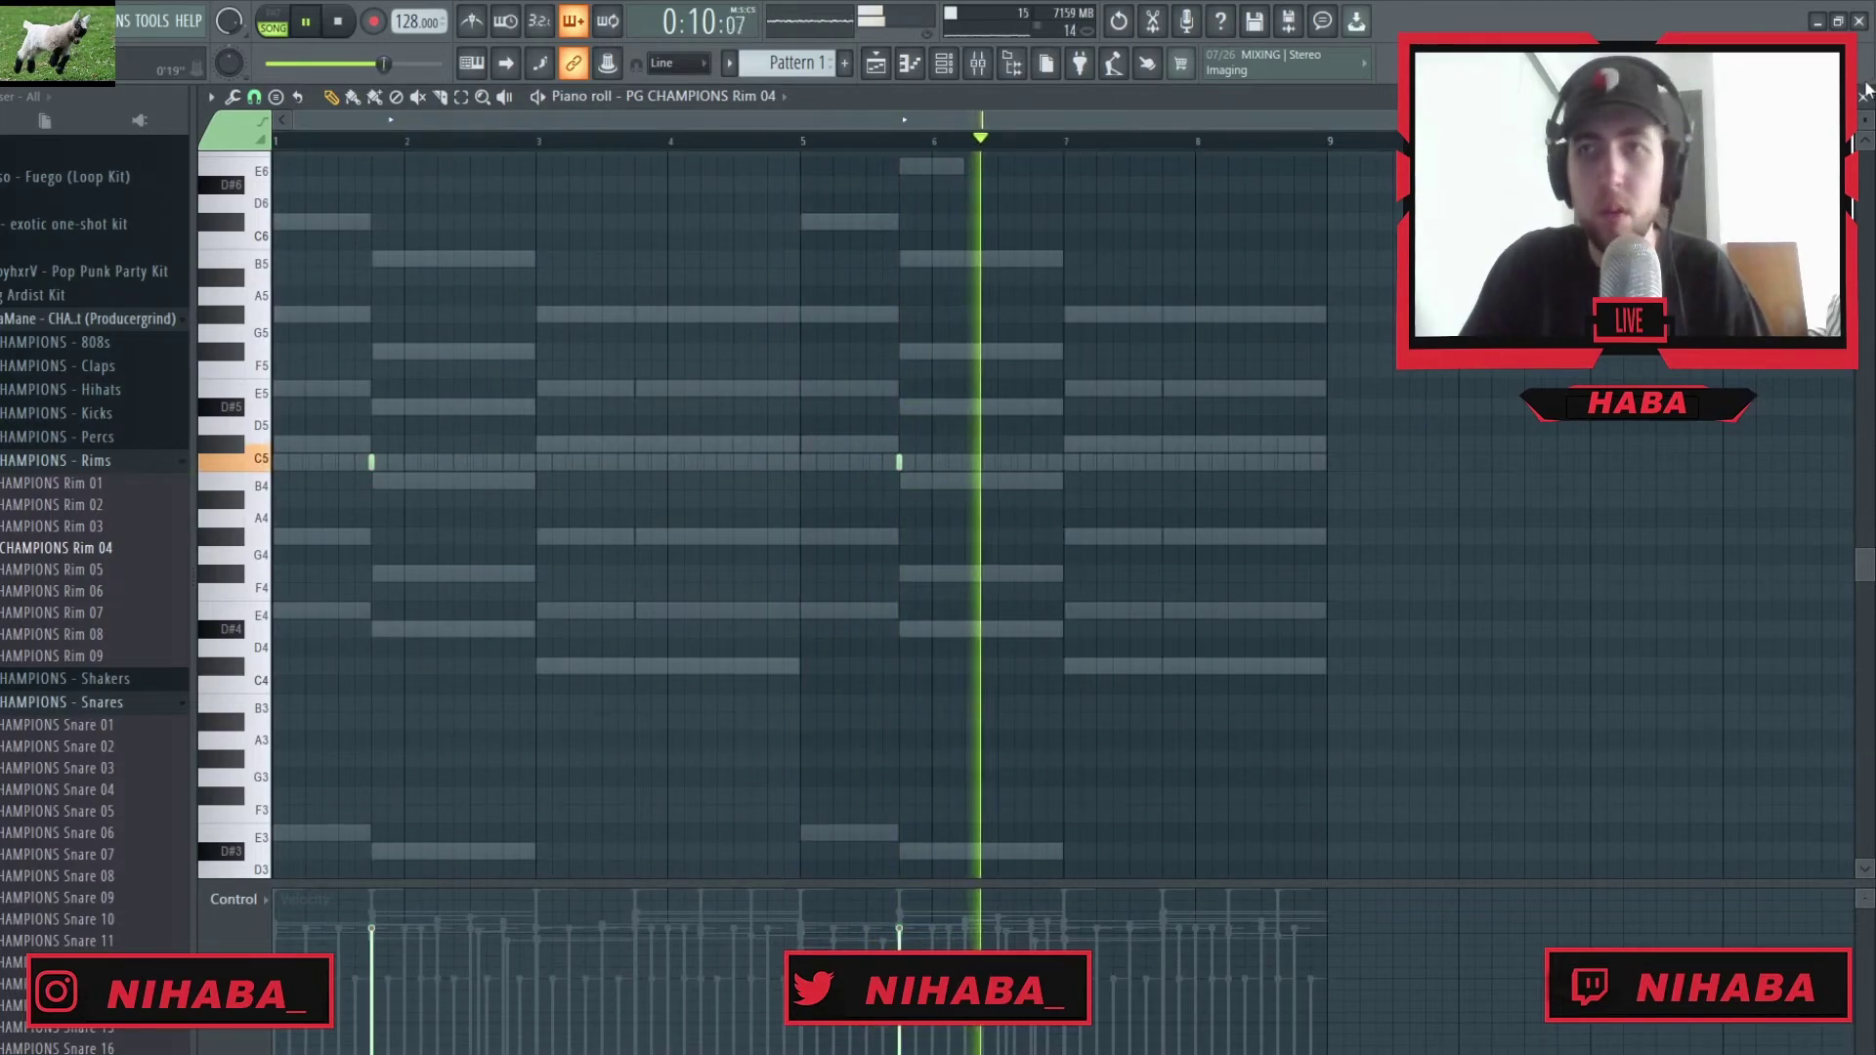
{"action": "key", "text": "F7"}
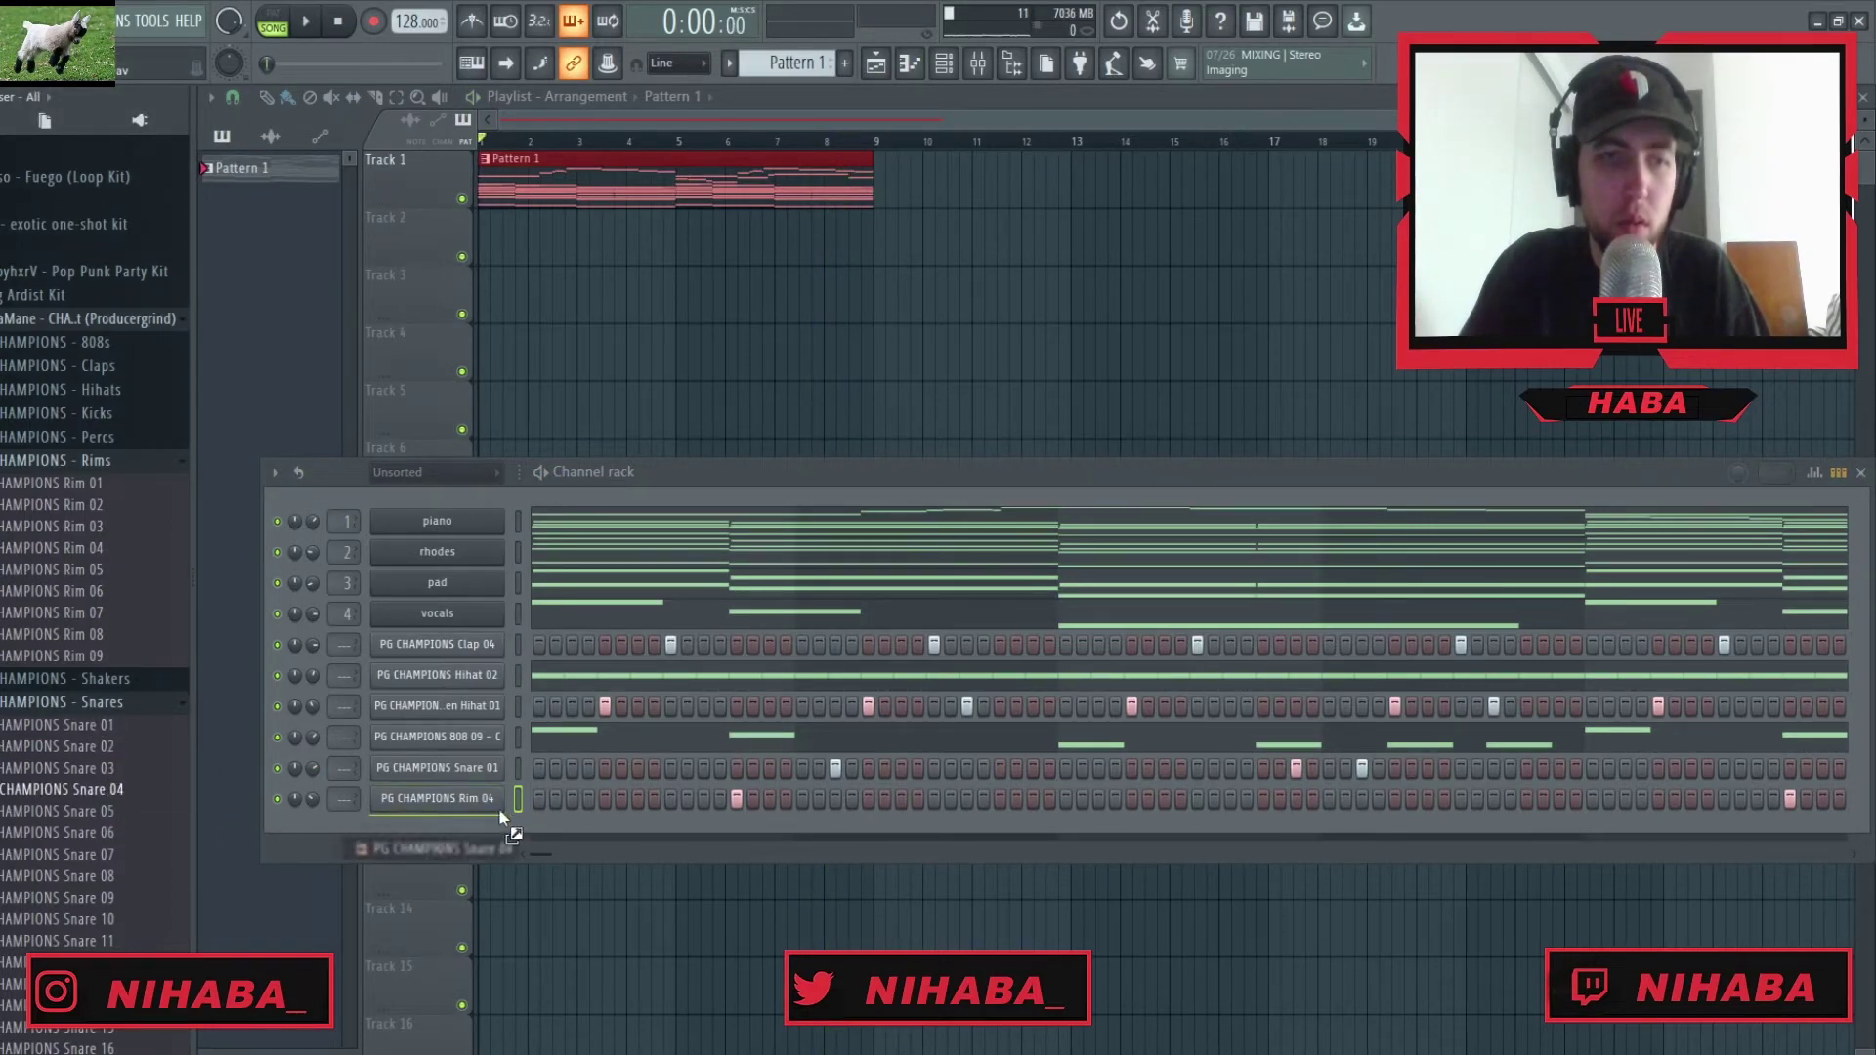
Replace the Snare 01 sample with PG CHAMPIONS Snare 04 and play the song
{"action": "left_click_drag", "start_coordinate": [481, 777], "coordinate": [555, 780]}
{"action": "key", "text": "space"}
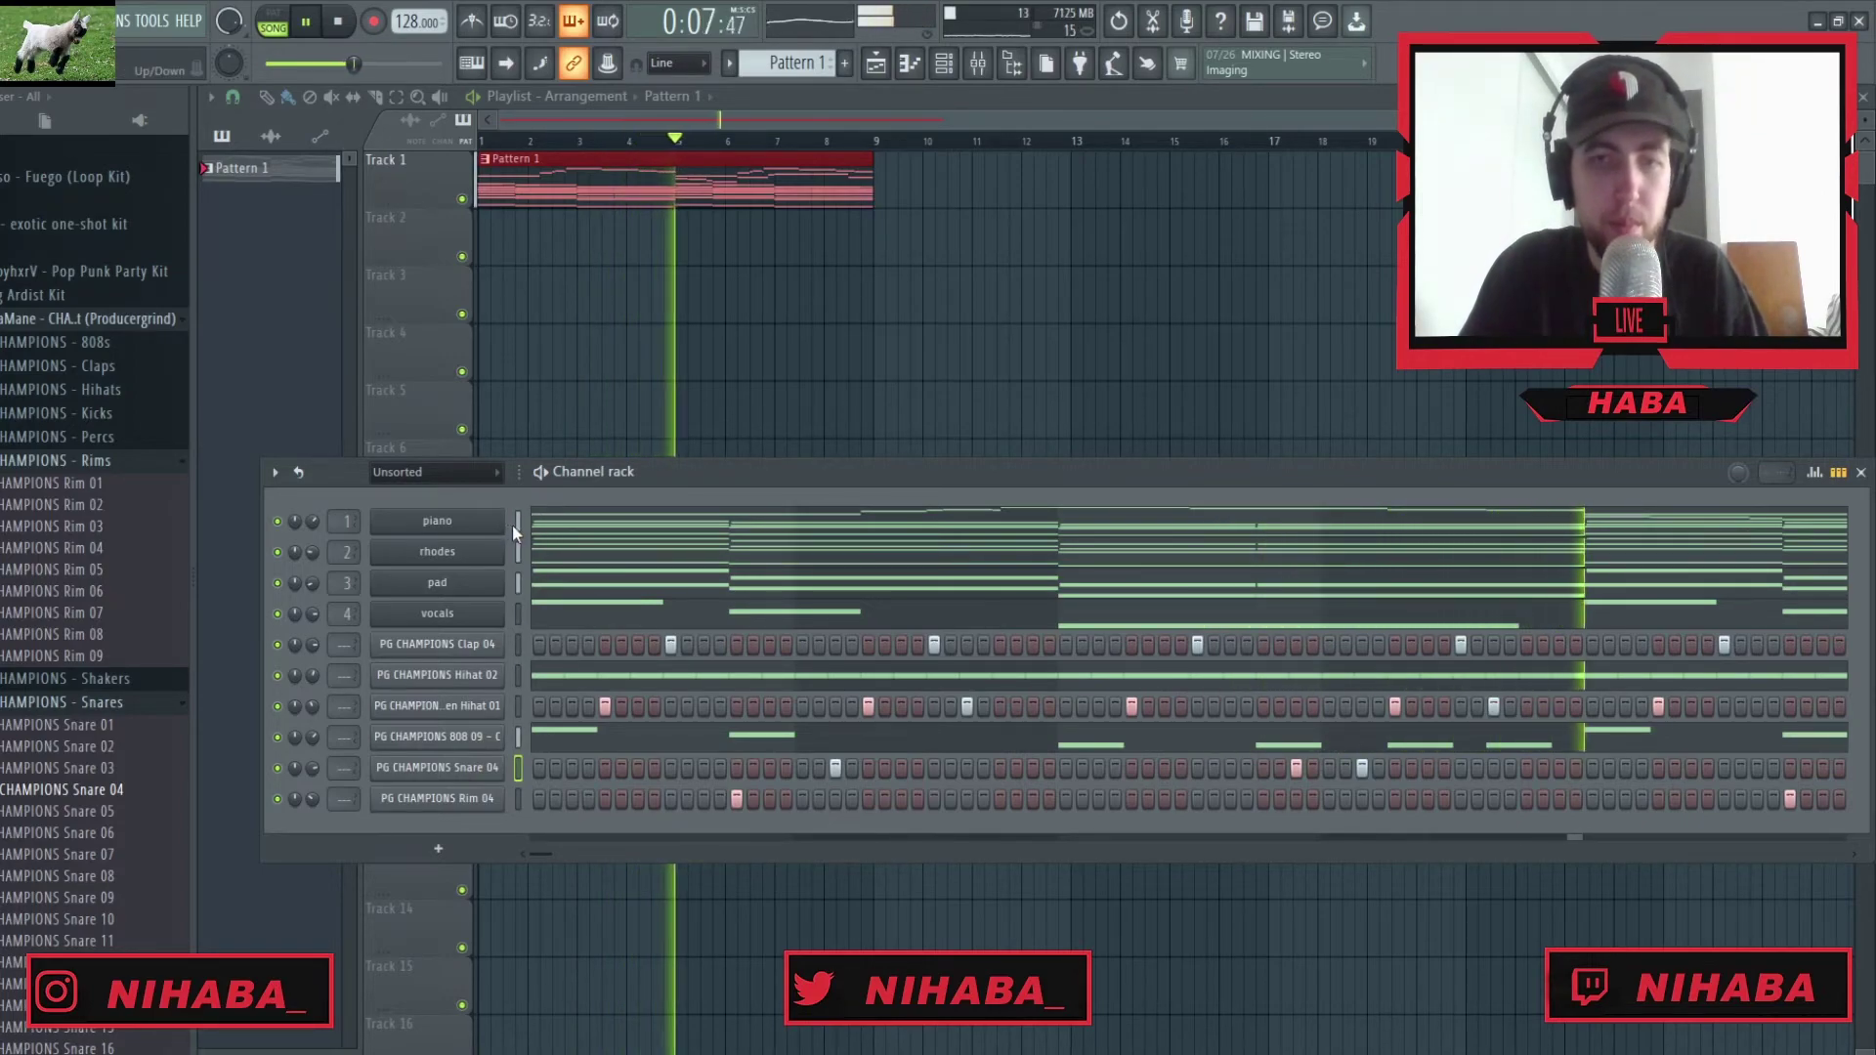
Delete the two Open Hihat 01 hits in bar four and the two in bar eight, and return to the channel rack
{"action": "right_click", "coordinate": [461, 705]}
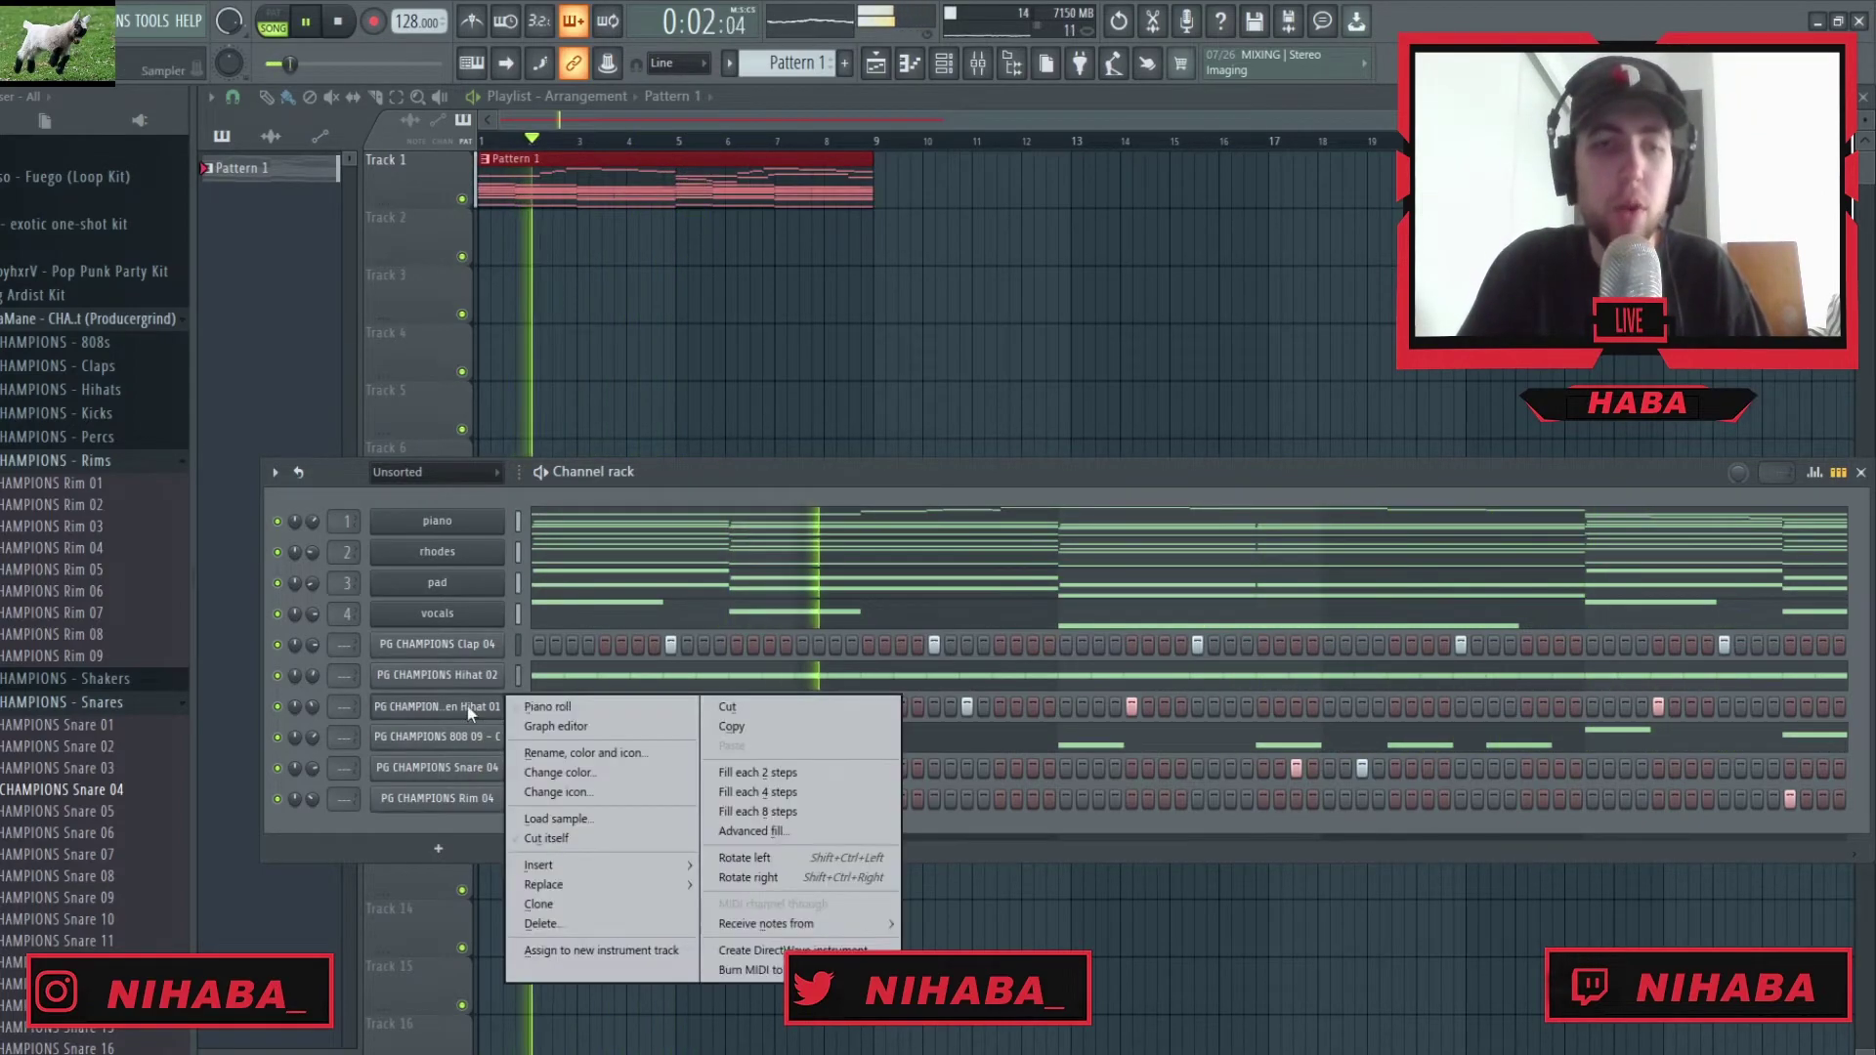
{"action": "left_click", "coordinate": [605, 708]}
{"action": "right_click", "coordinate": [1228, 462]}
{"action": "right_click", "coordinate": [1277, 462]}
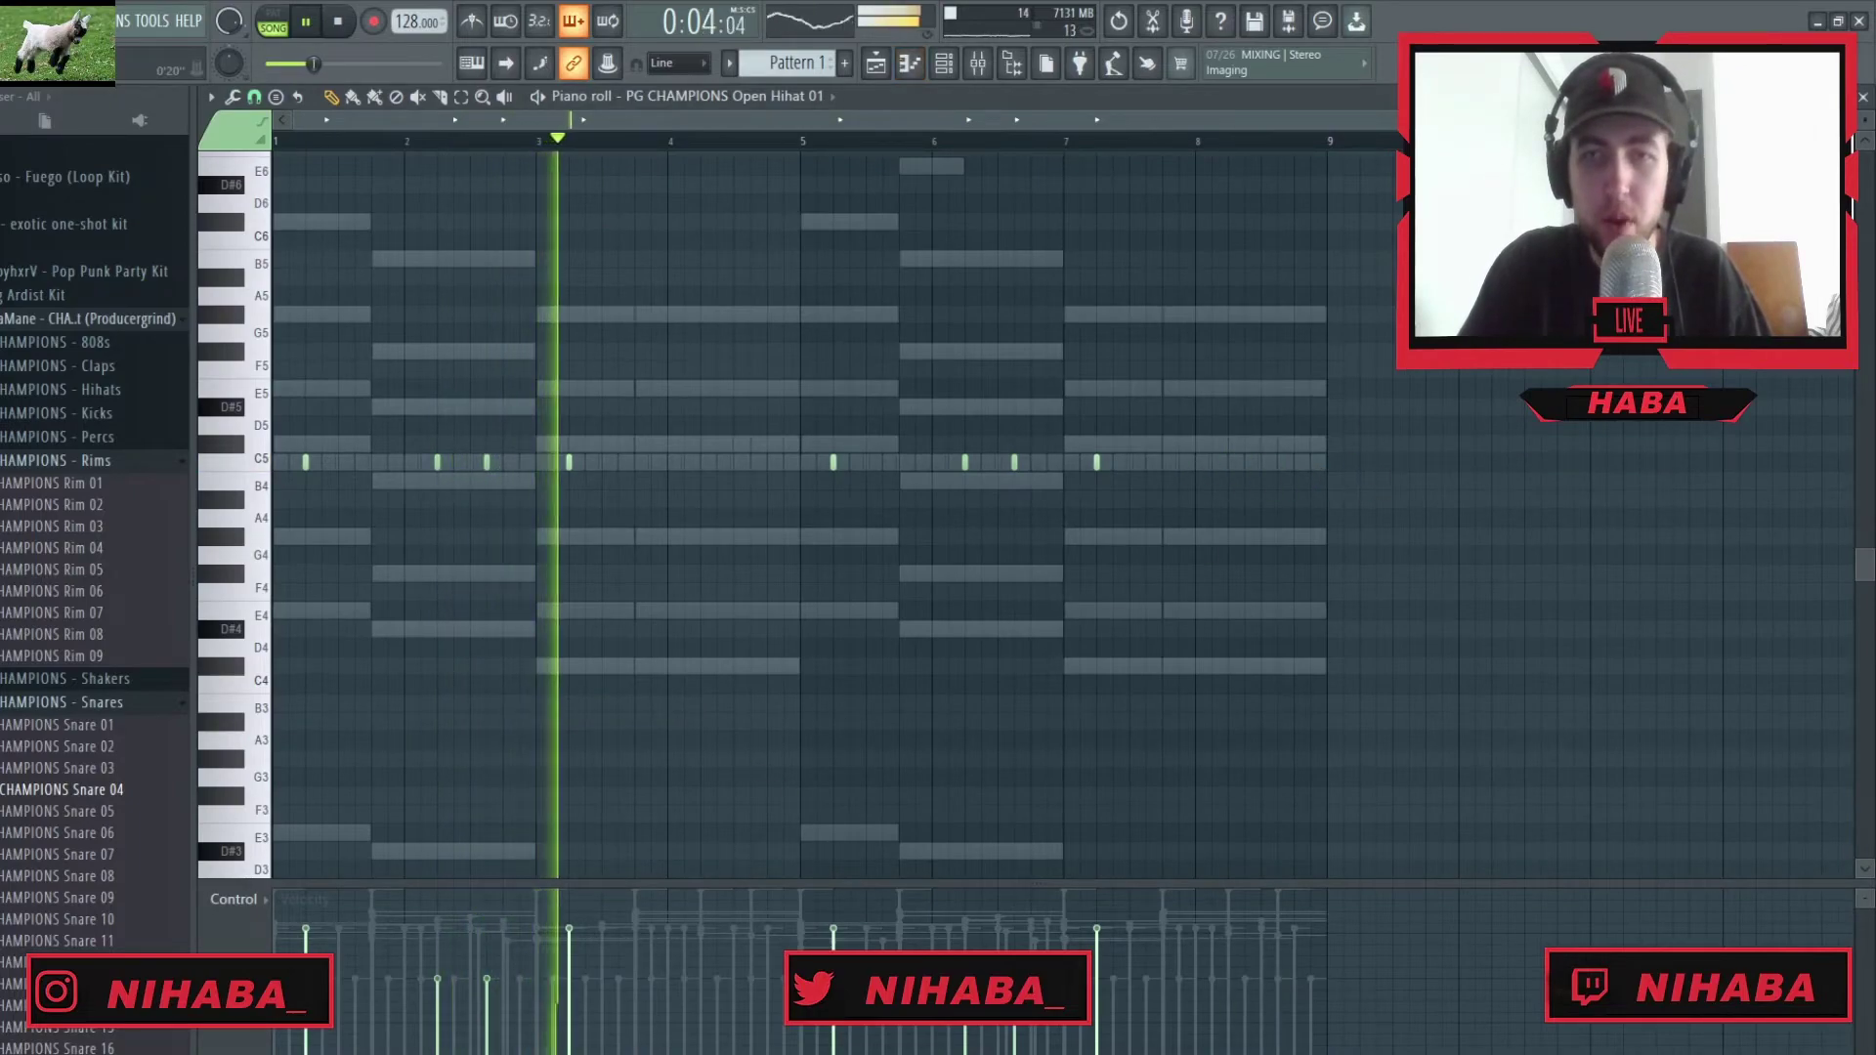
{"action": "left_click", "coordinate": [1863, 98]}
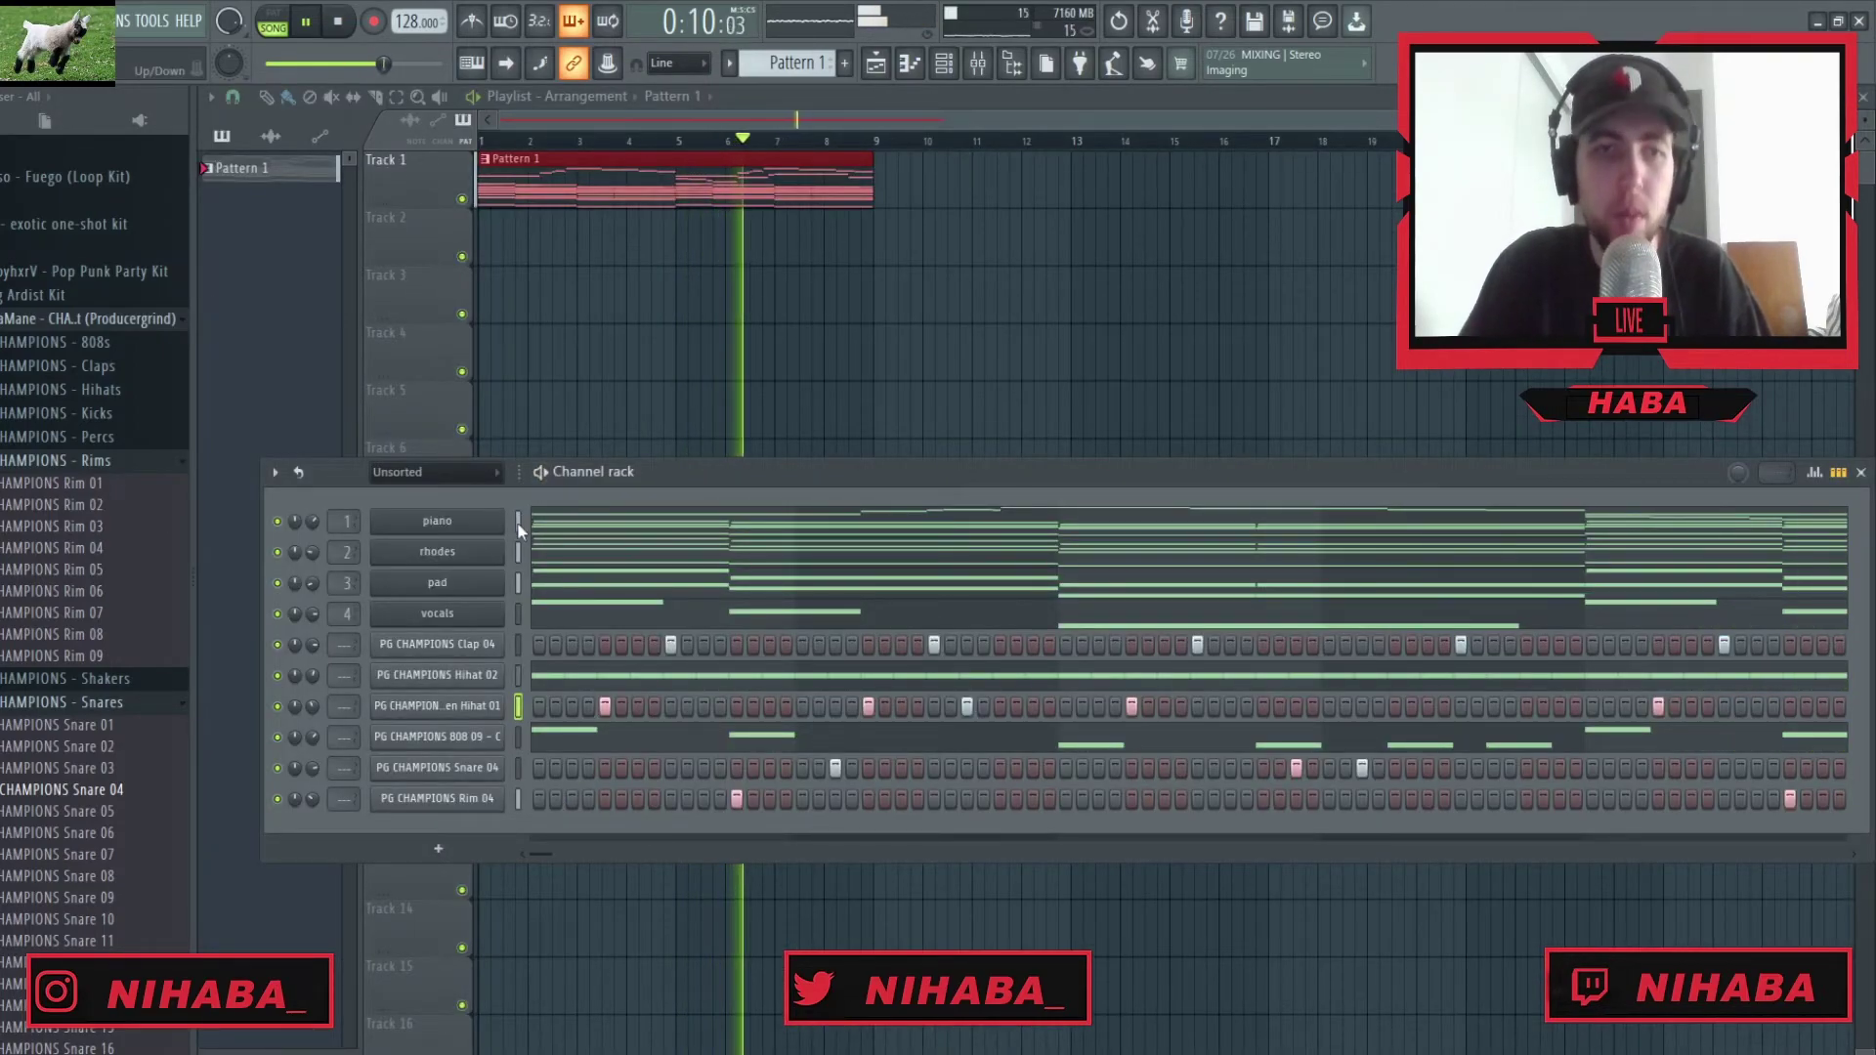
Add PG CHAMPIONS Kick 03 as a new channel with C5 hits at the start of bars one, three, five and seven, and play the song
{"action": "left_click", "coordinate": [97, 461]}
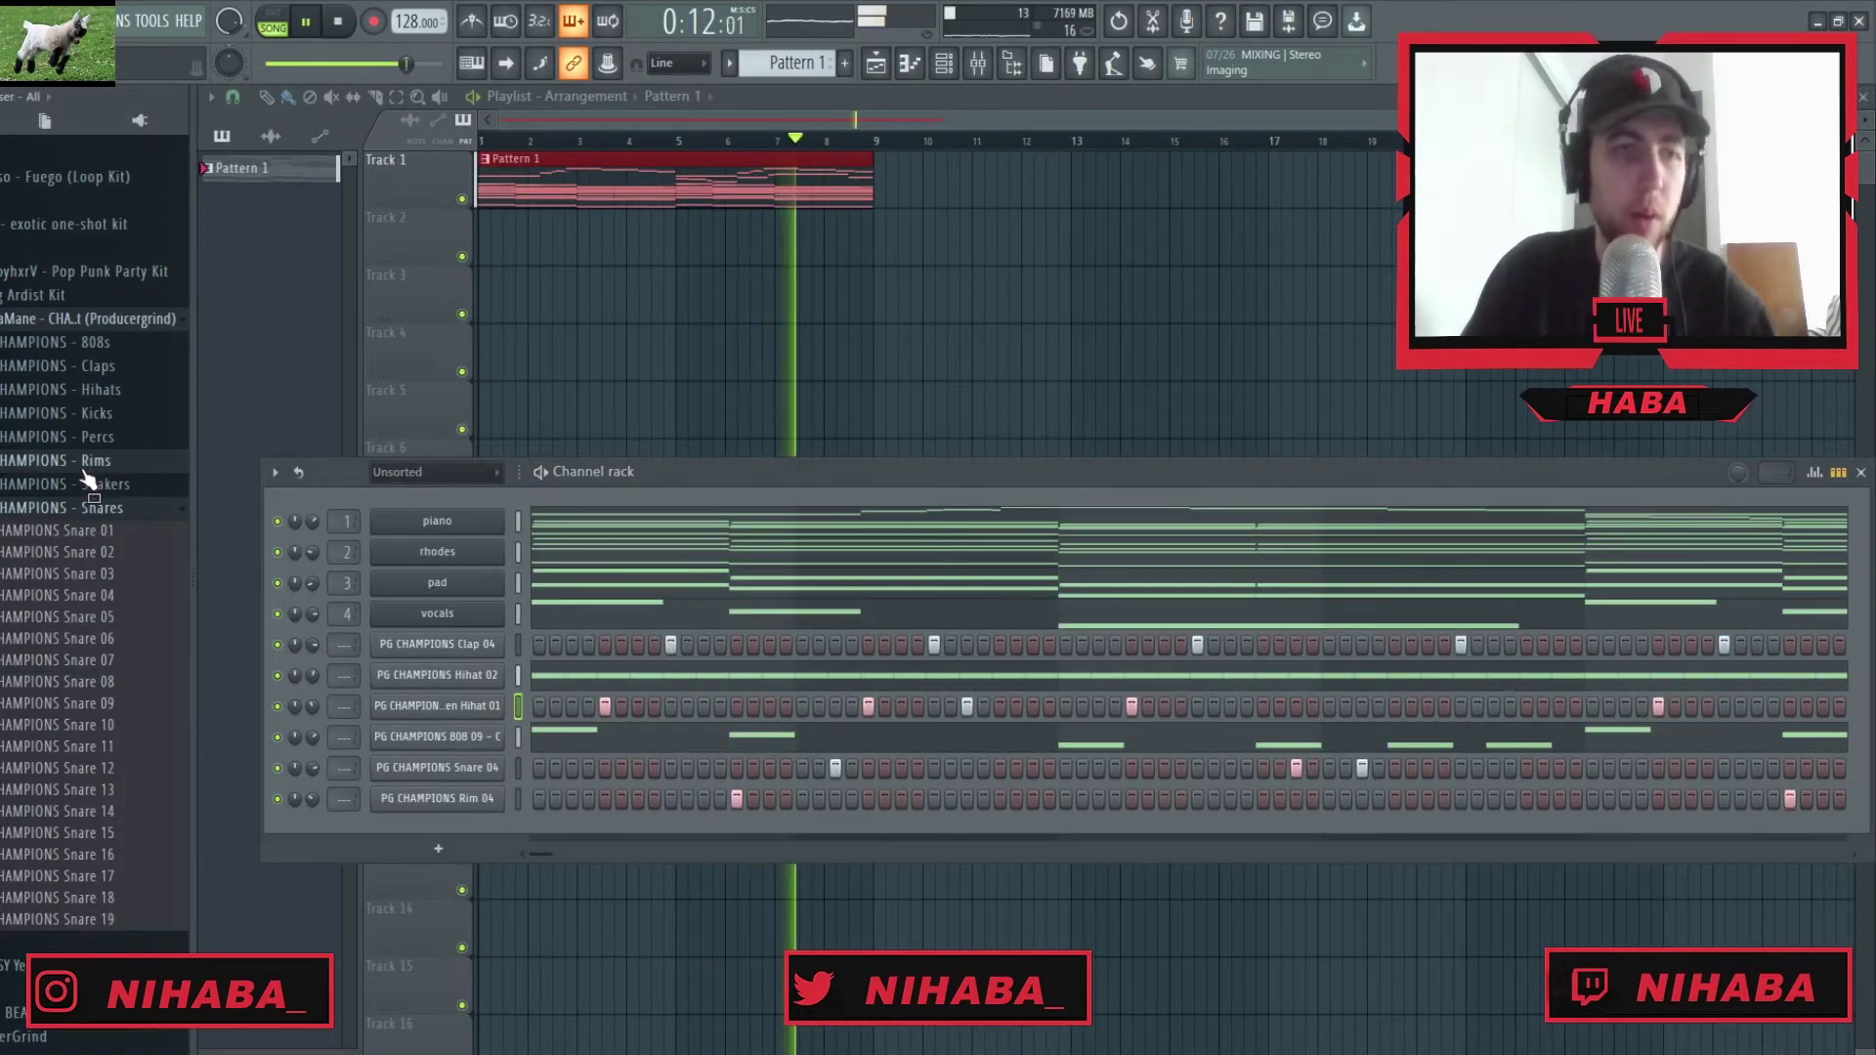
{"action": "left_click", "coordinate": [93, 414]}
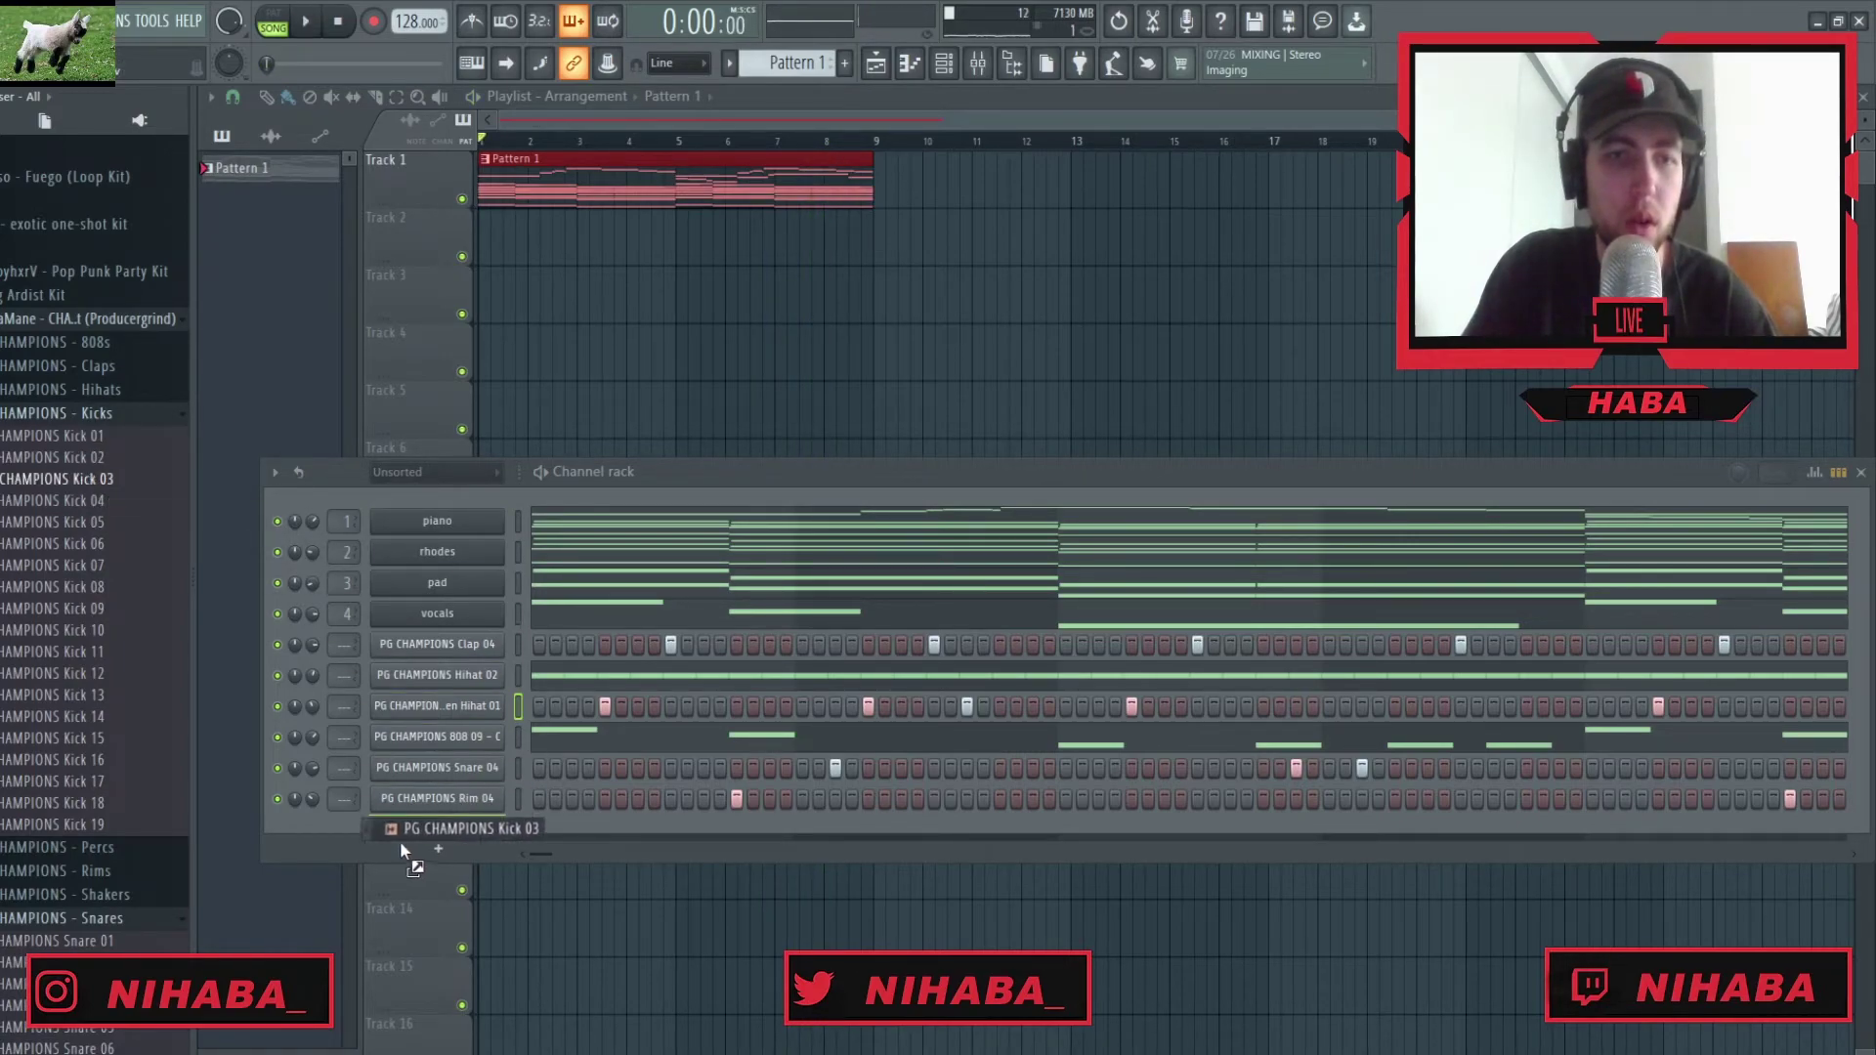
{"action": "left_click_drag", "start_coordinate": [397, 842], "coordinate": [449, 831]}
{"action": "right_click", "coordinate": [503, 769]}
{"action": "left_click", "coordinate": [582, 771]}
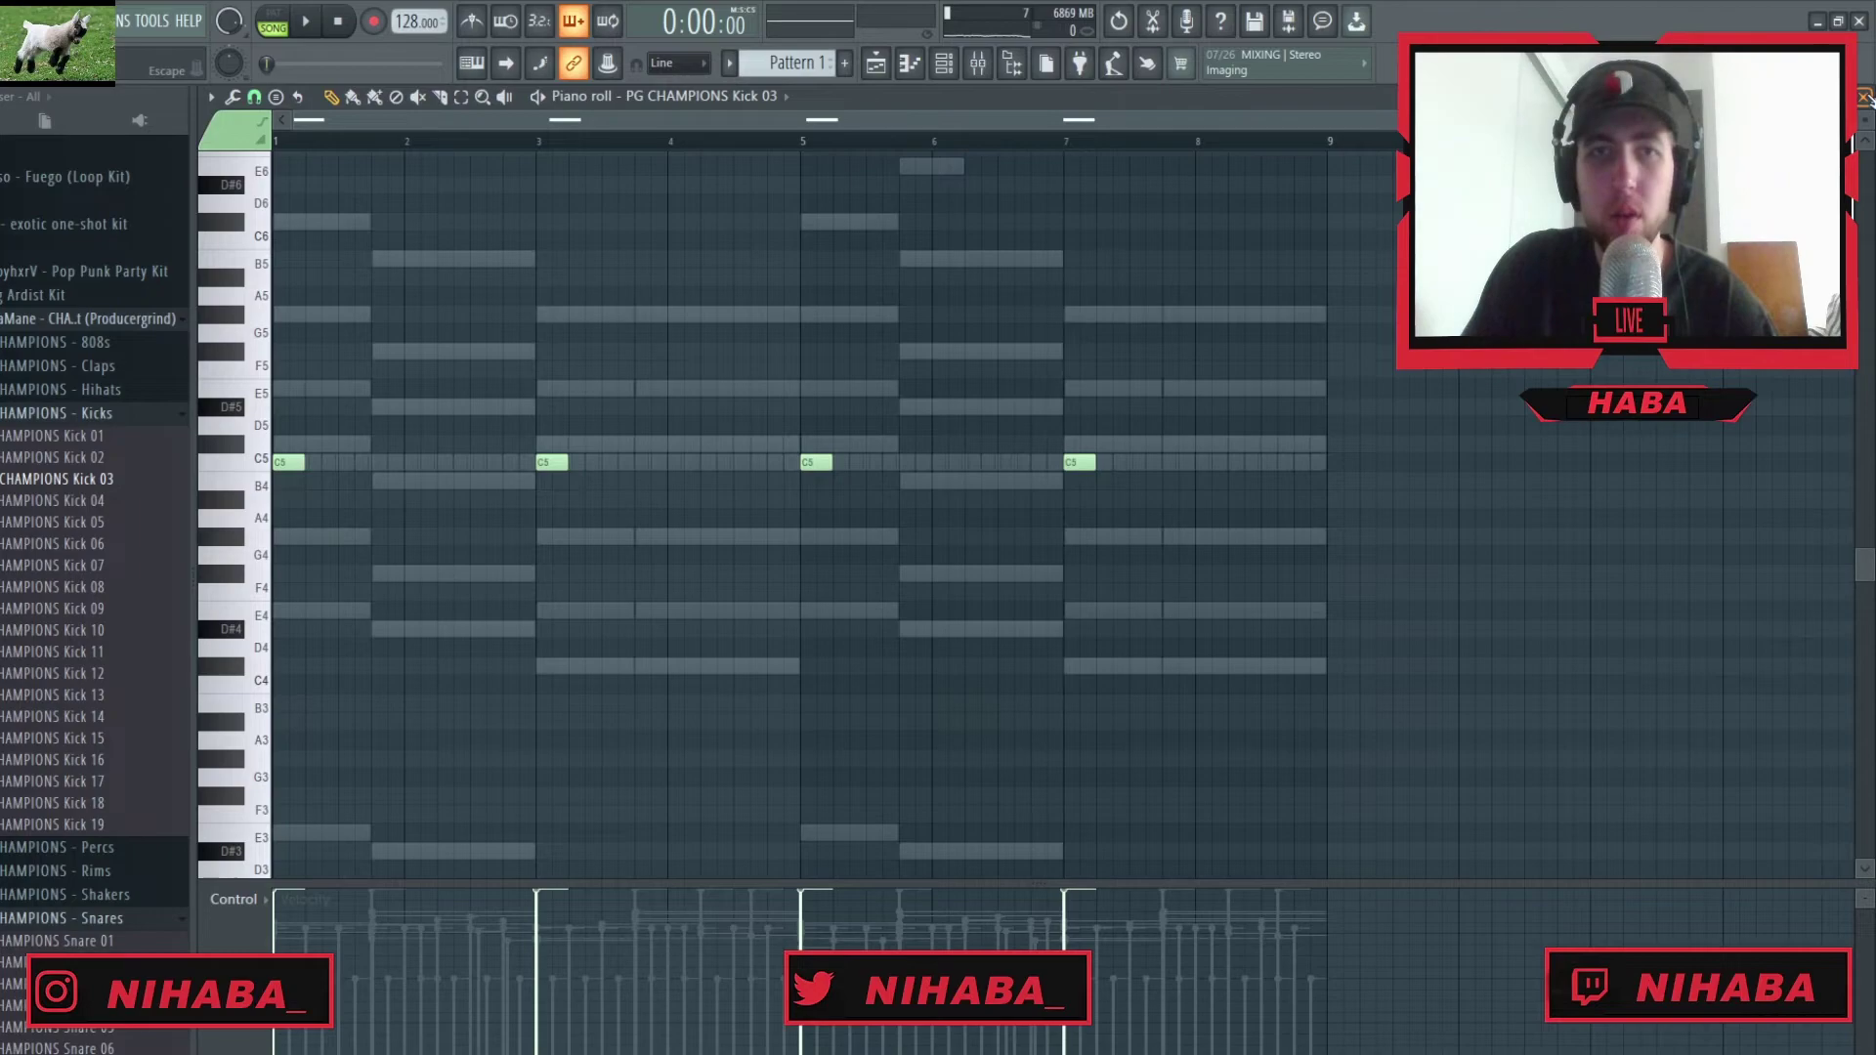
{"action": "left_click", "coordinate": [1865, 96]}
{"action": "key", "text": "space"}
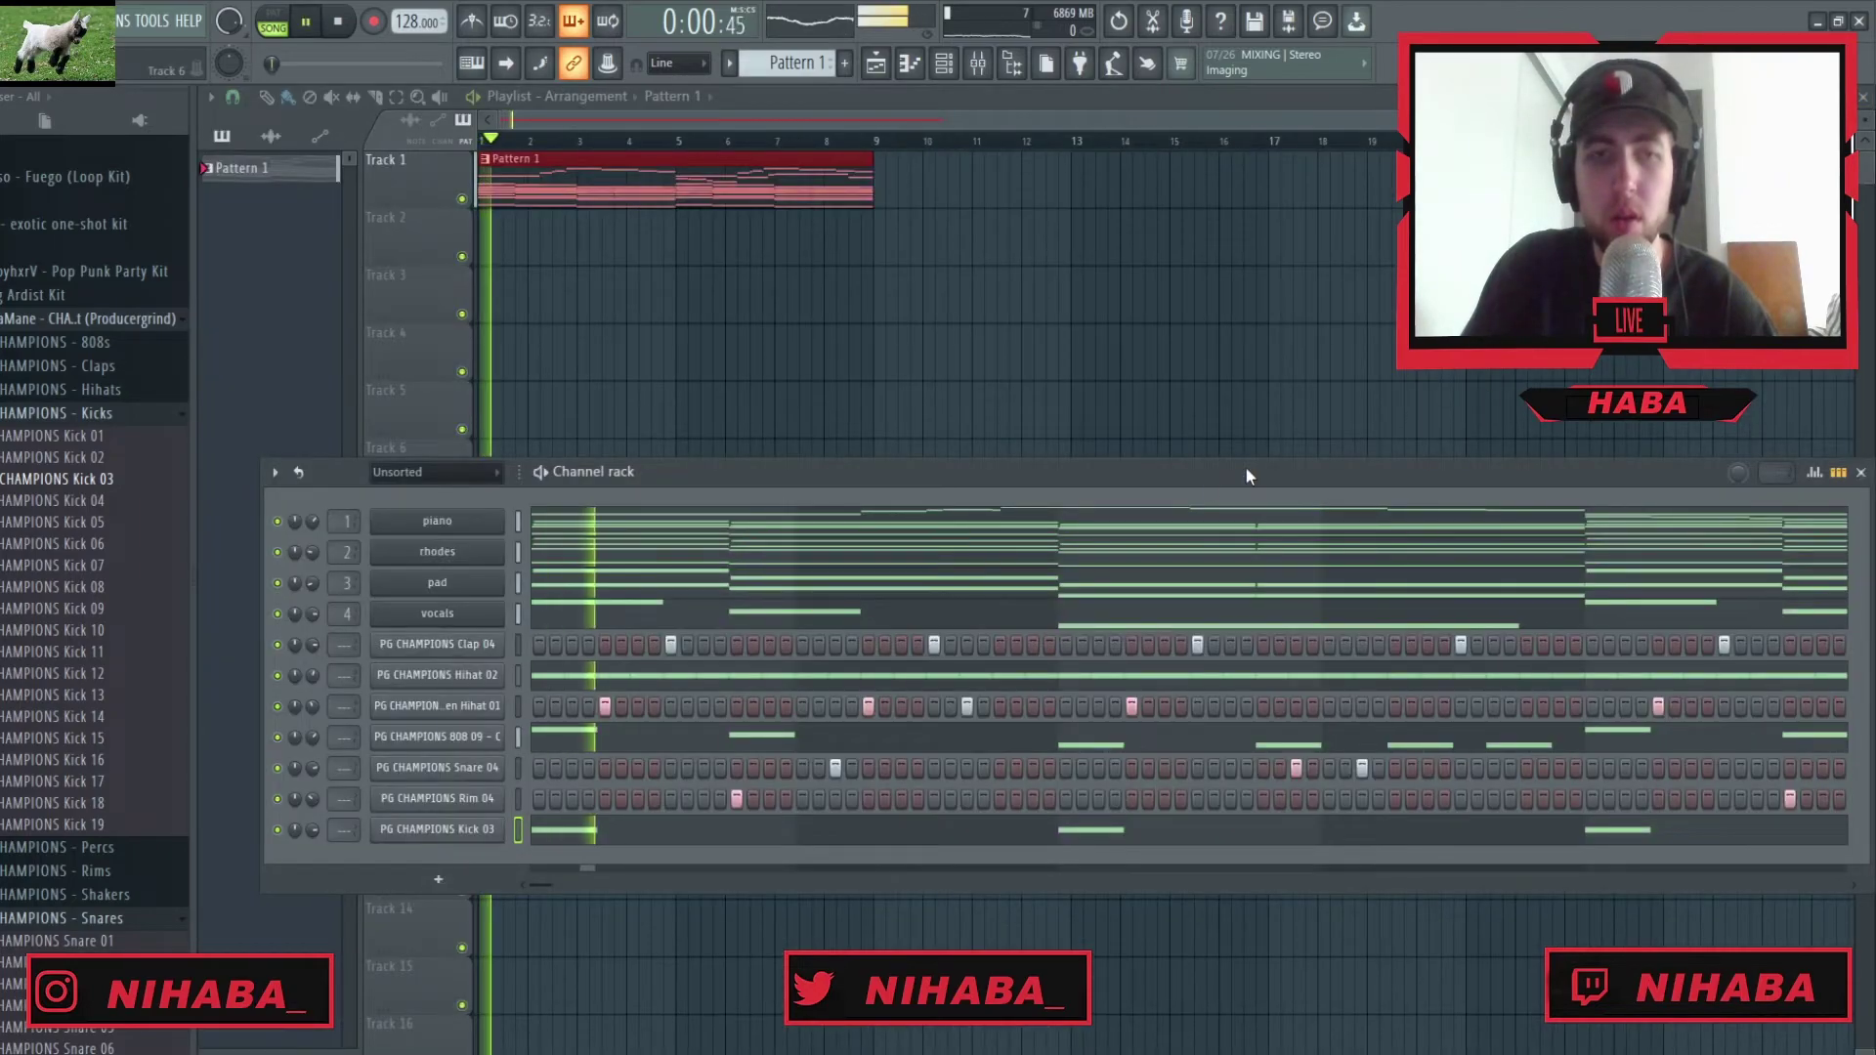
{"action": "right_click", "coordinate": [448, 833]}
{"action": "left_click", "coordinate": [605, 772]}
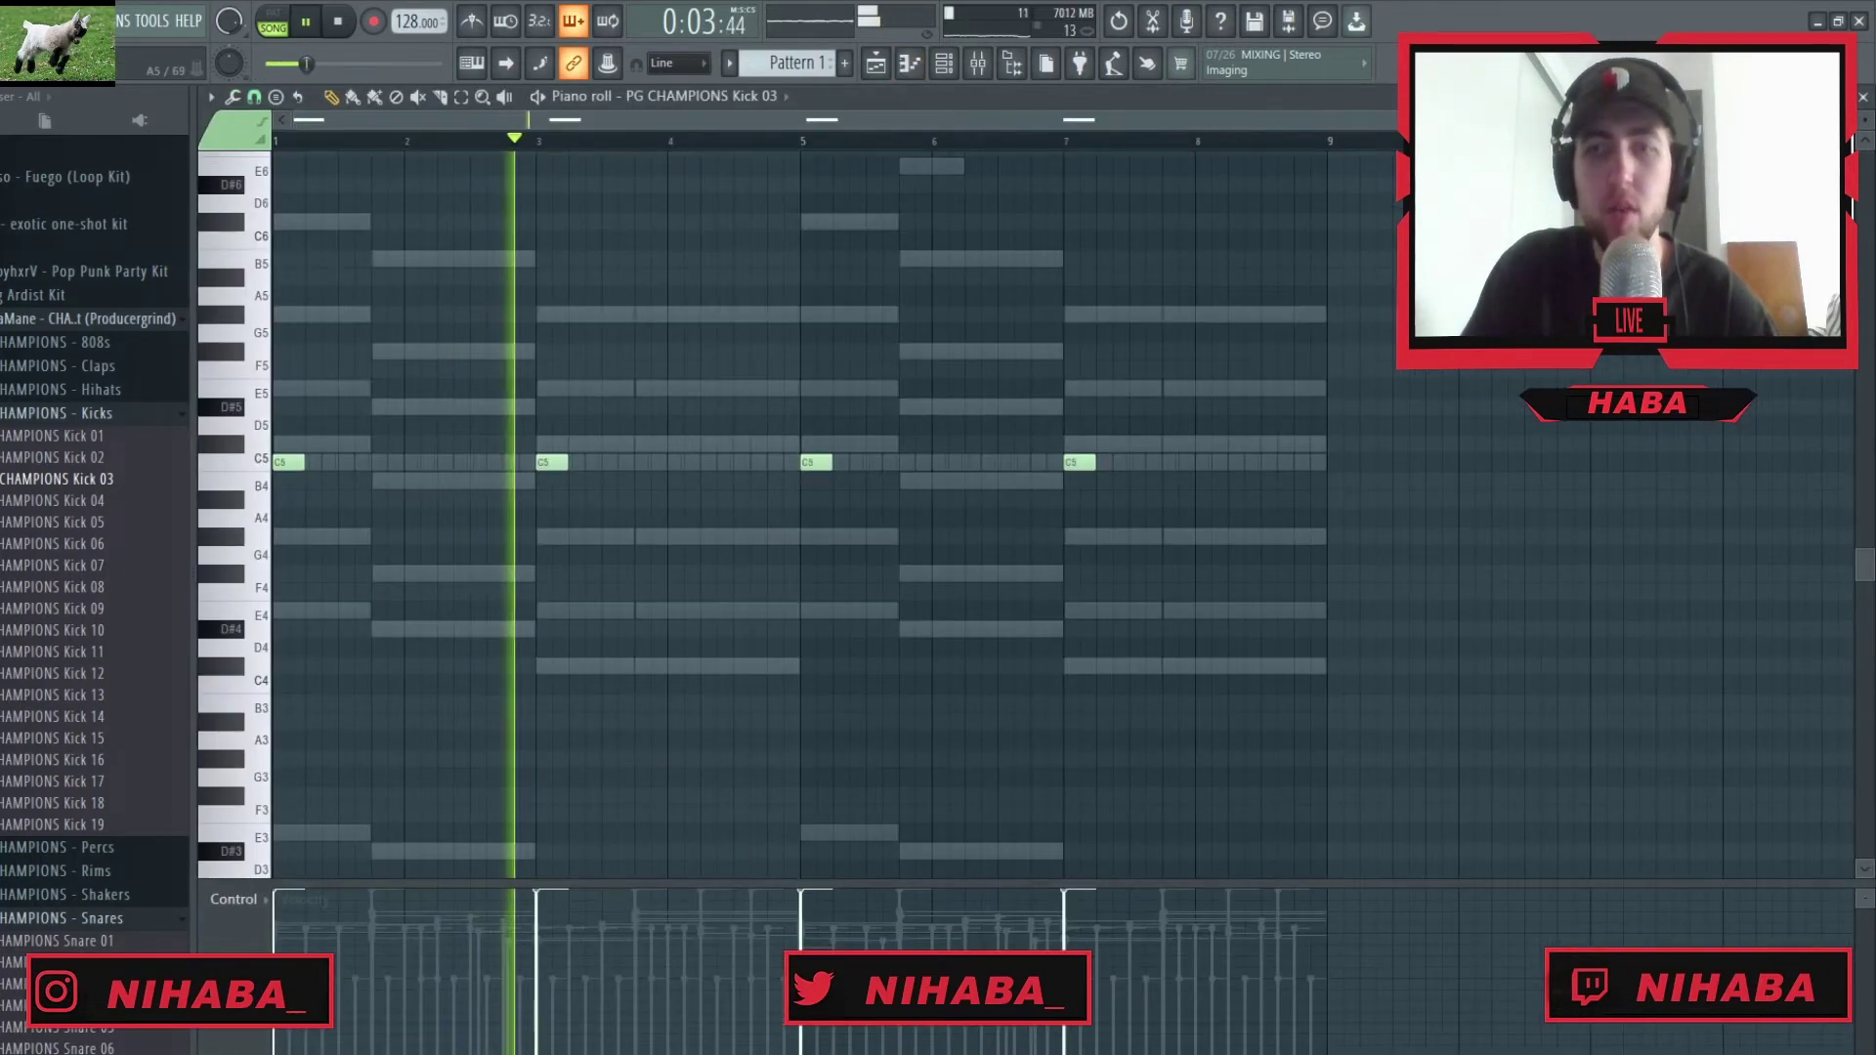
{"action": "key", "text": "F7"}
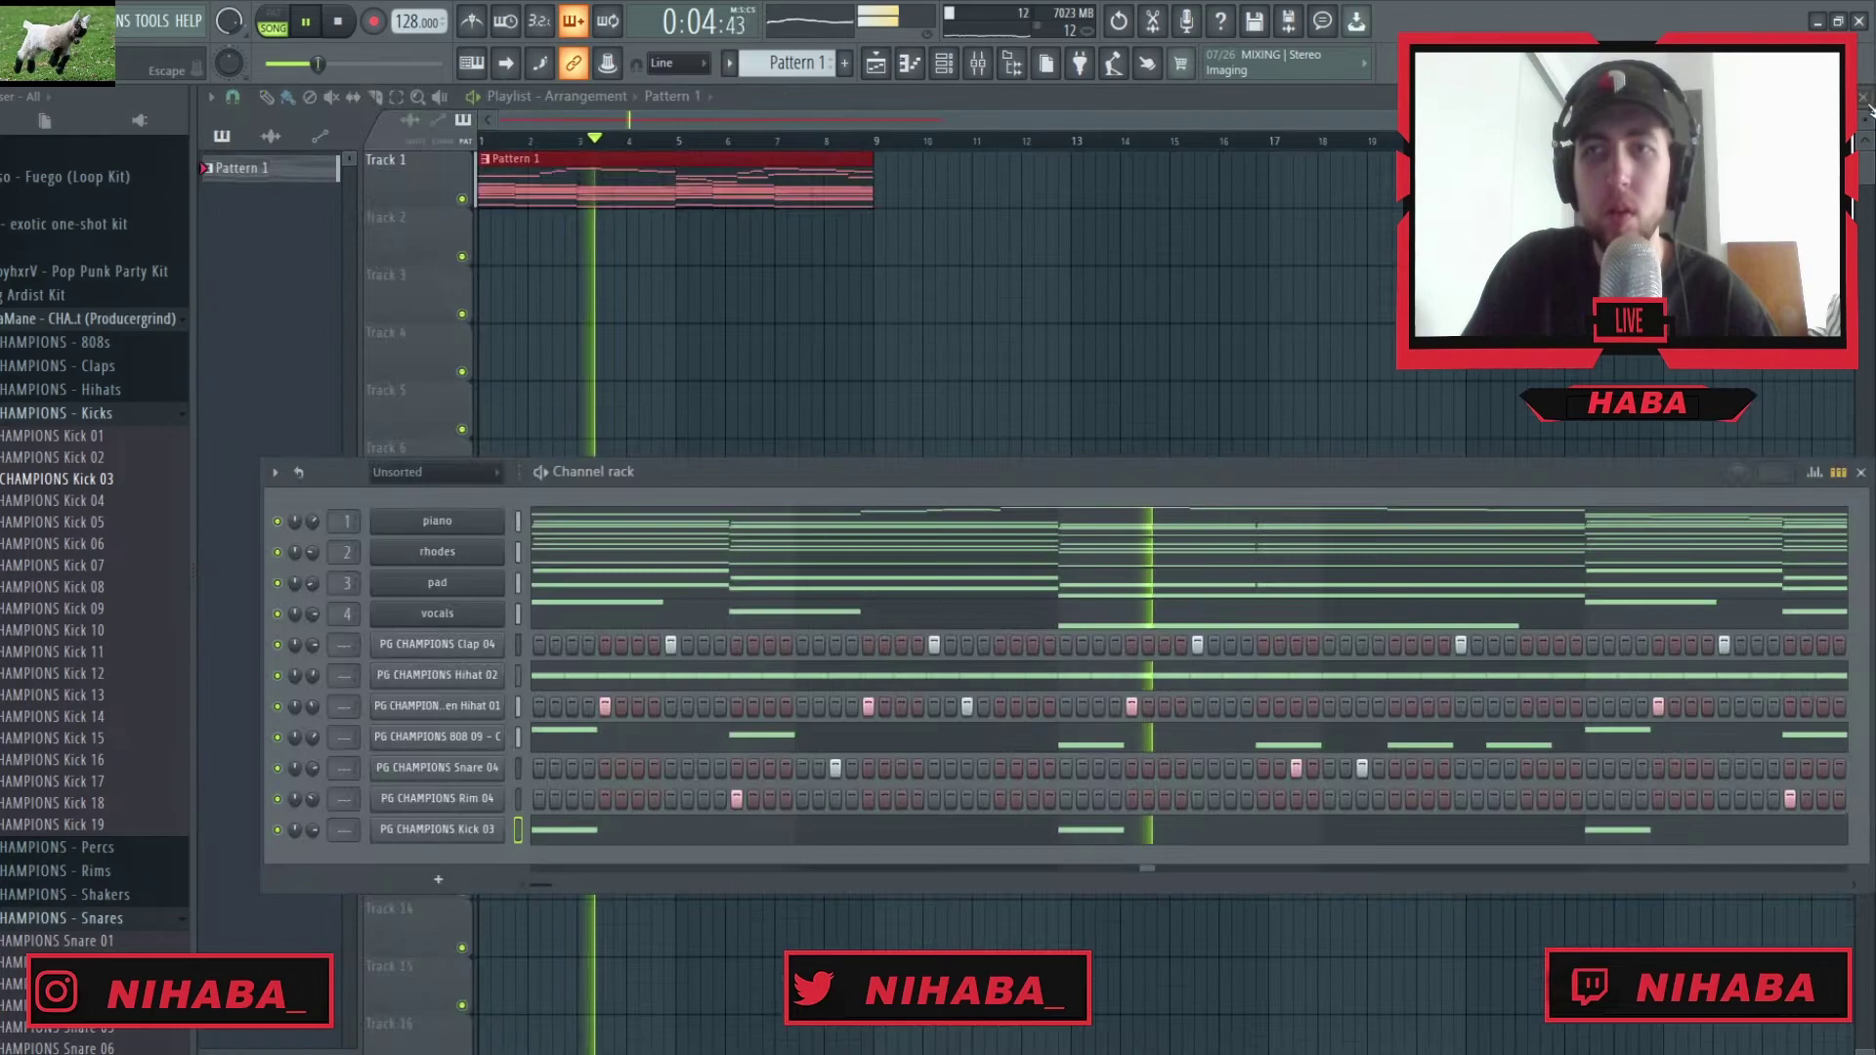
Select all eleven channels and route them to their own mixer tracks 1 to 11
{"action": "right_click", "coordinate": [519, 527]}
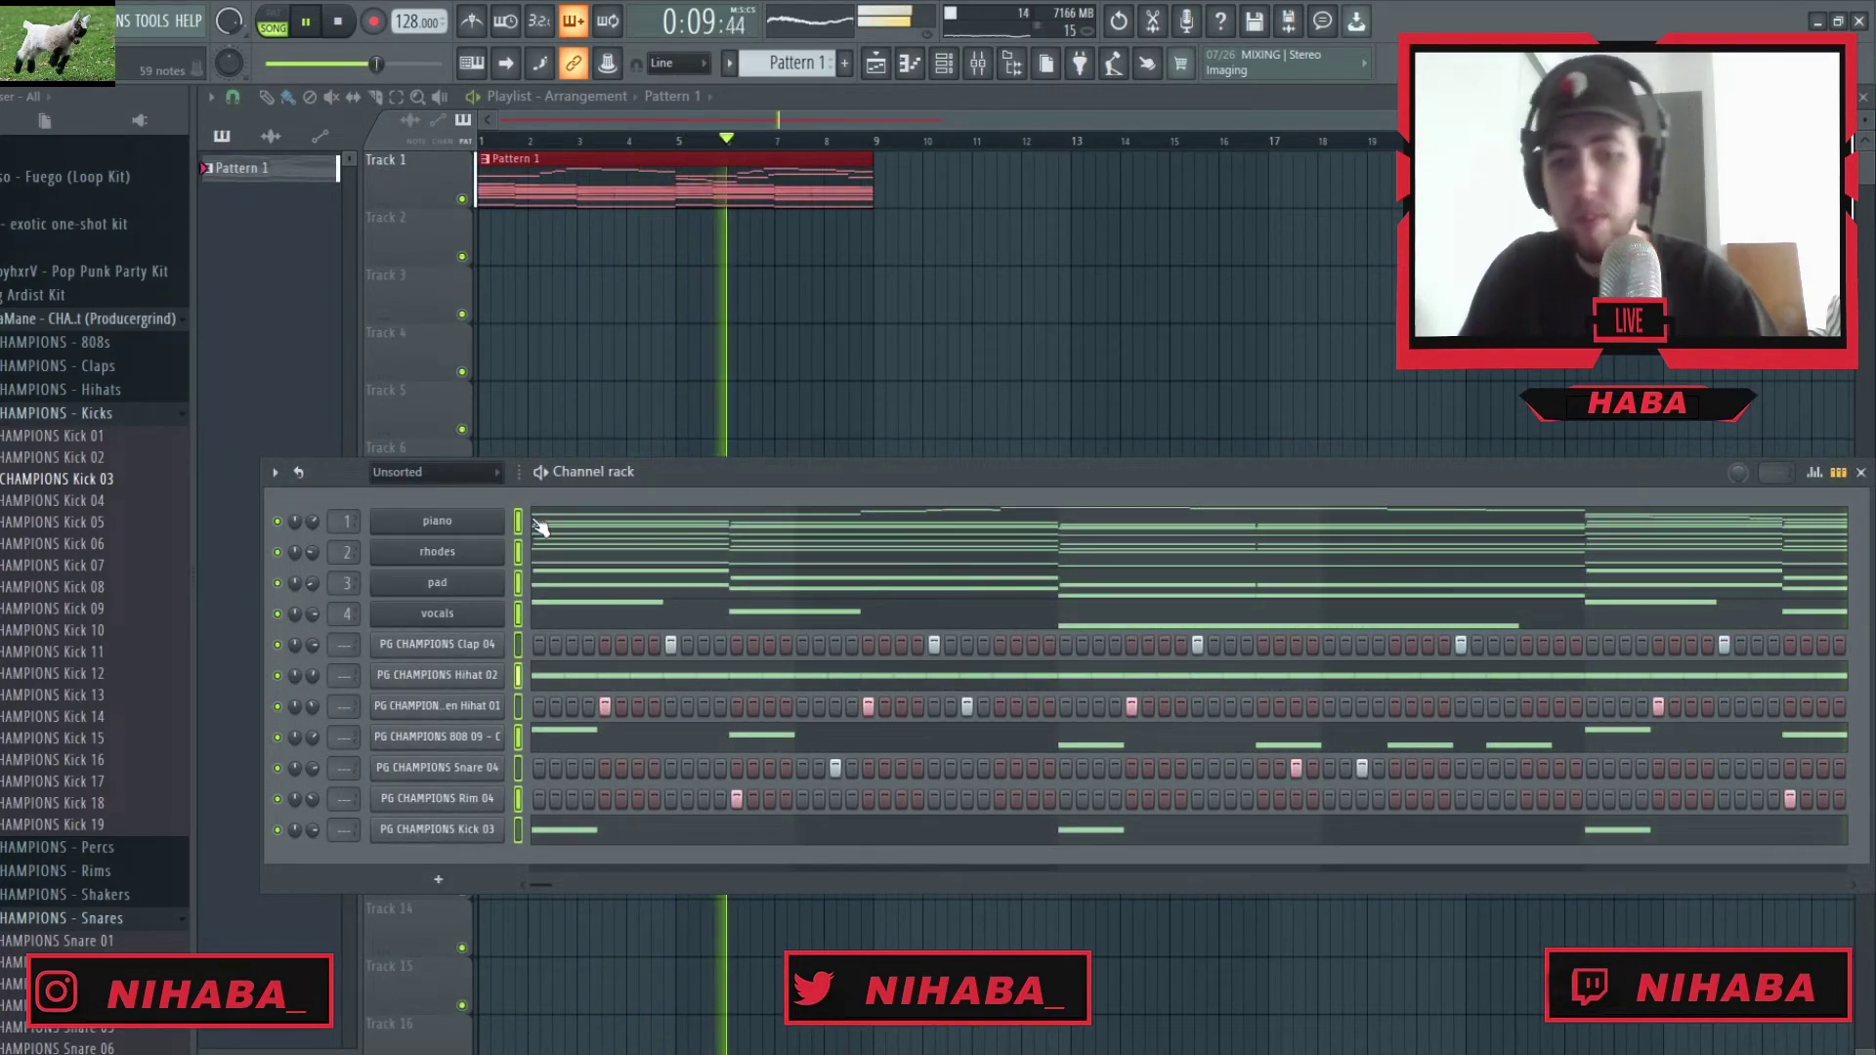
{"action": "key", "text": "F9"}
{"action": "key", "text": "ctrl+l"}
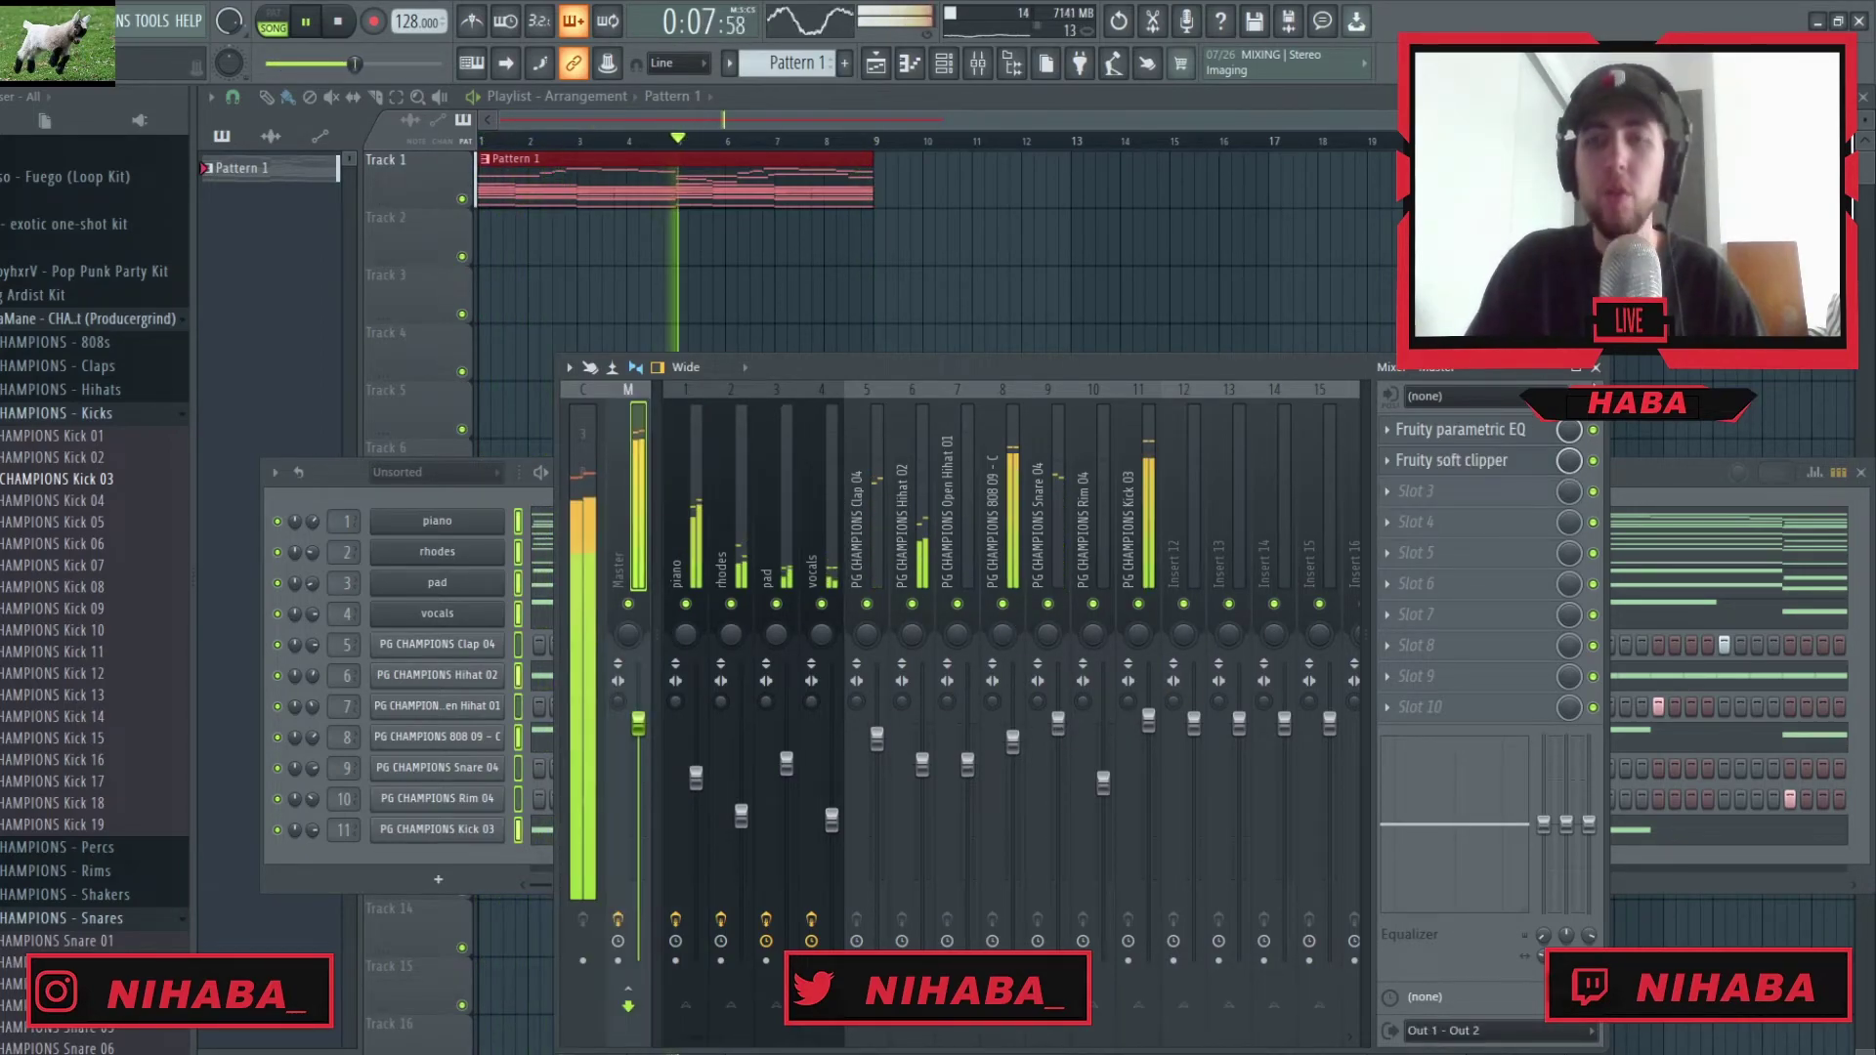
{"action": "key", "text": "F9"}
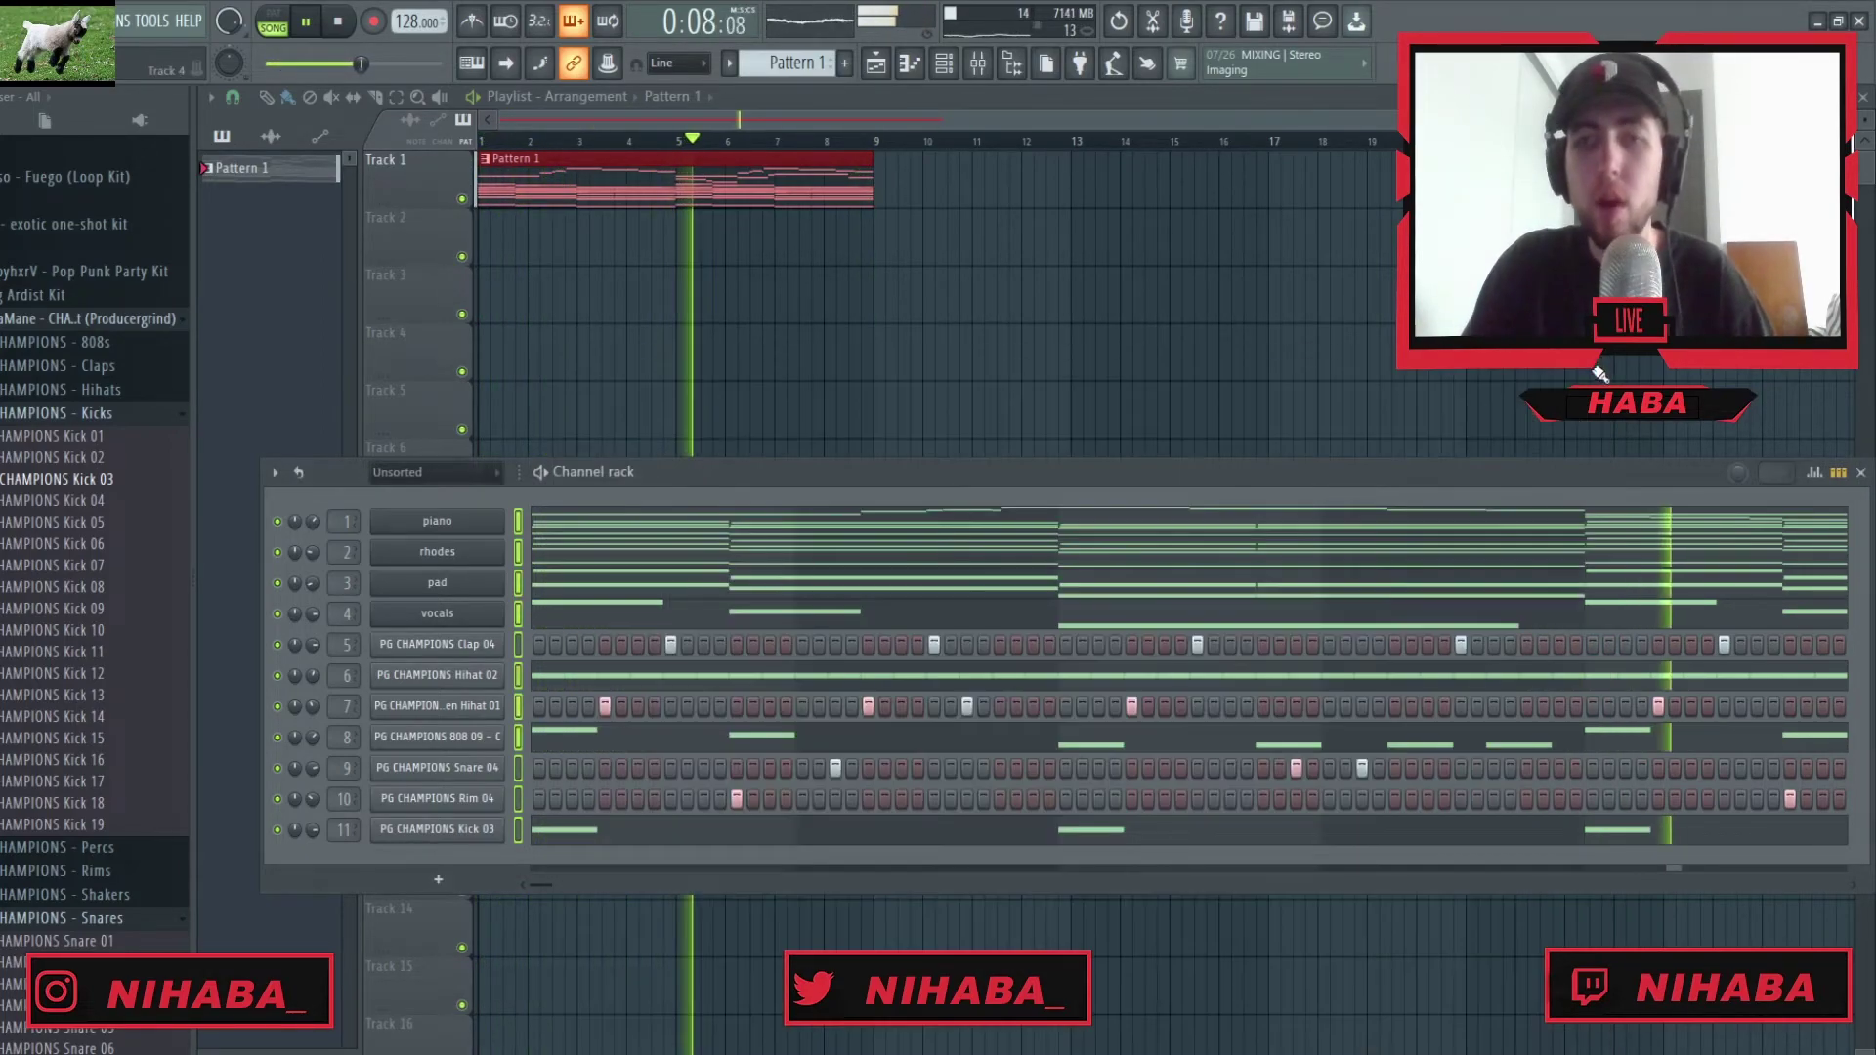
Split Pattern 1 by channel into separate patterns
{"action": "key", "text": "F6"}
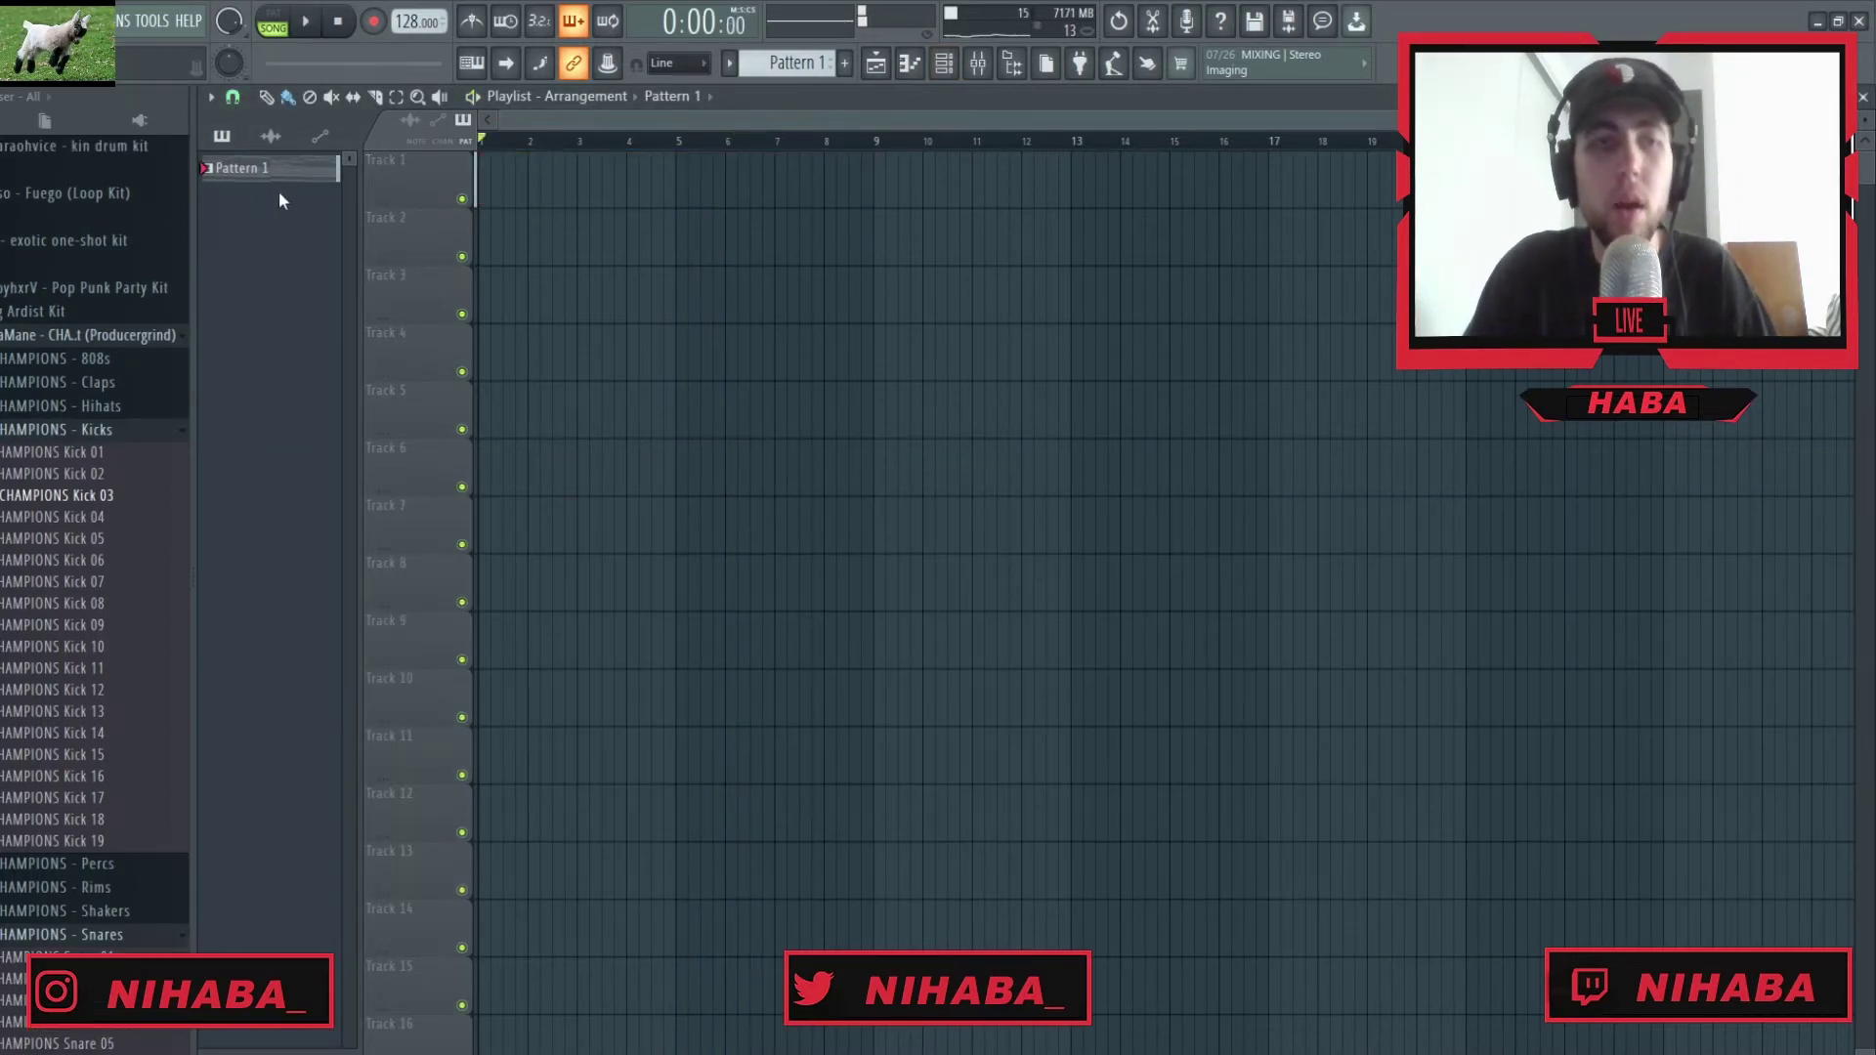
{"action": "right_click", "coordinate": [272, 177]}
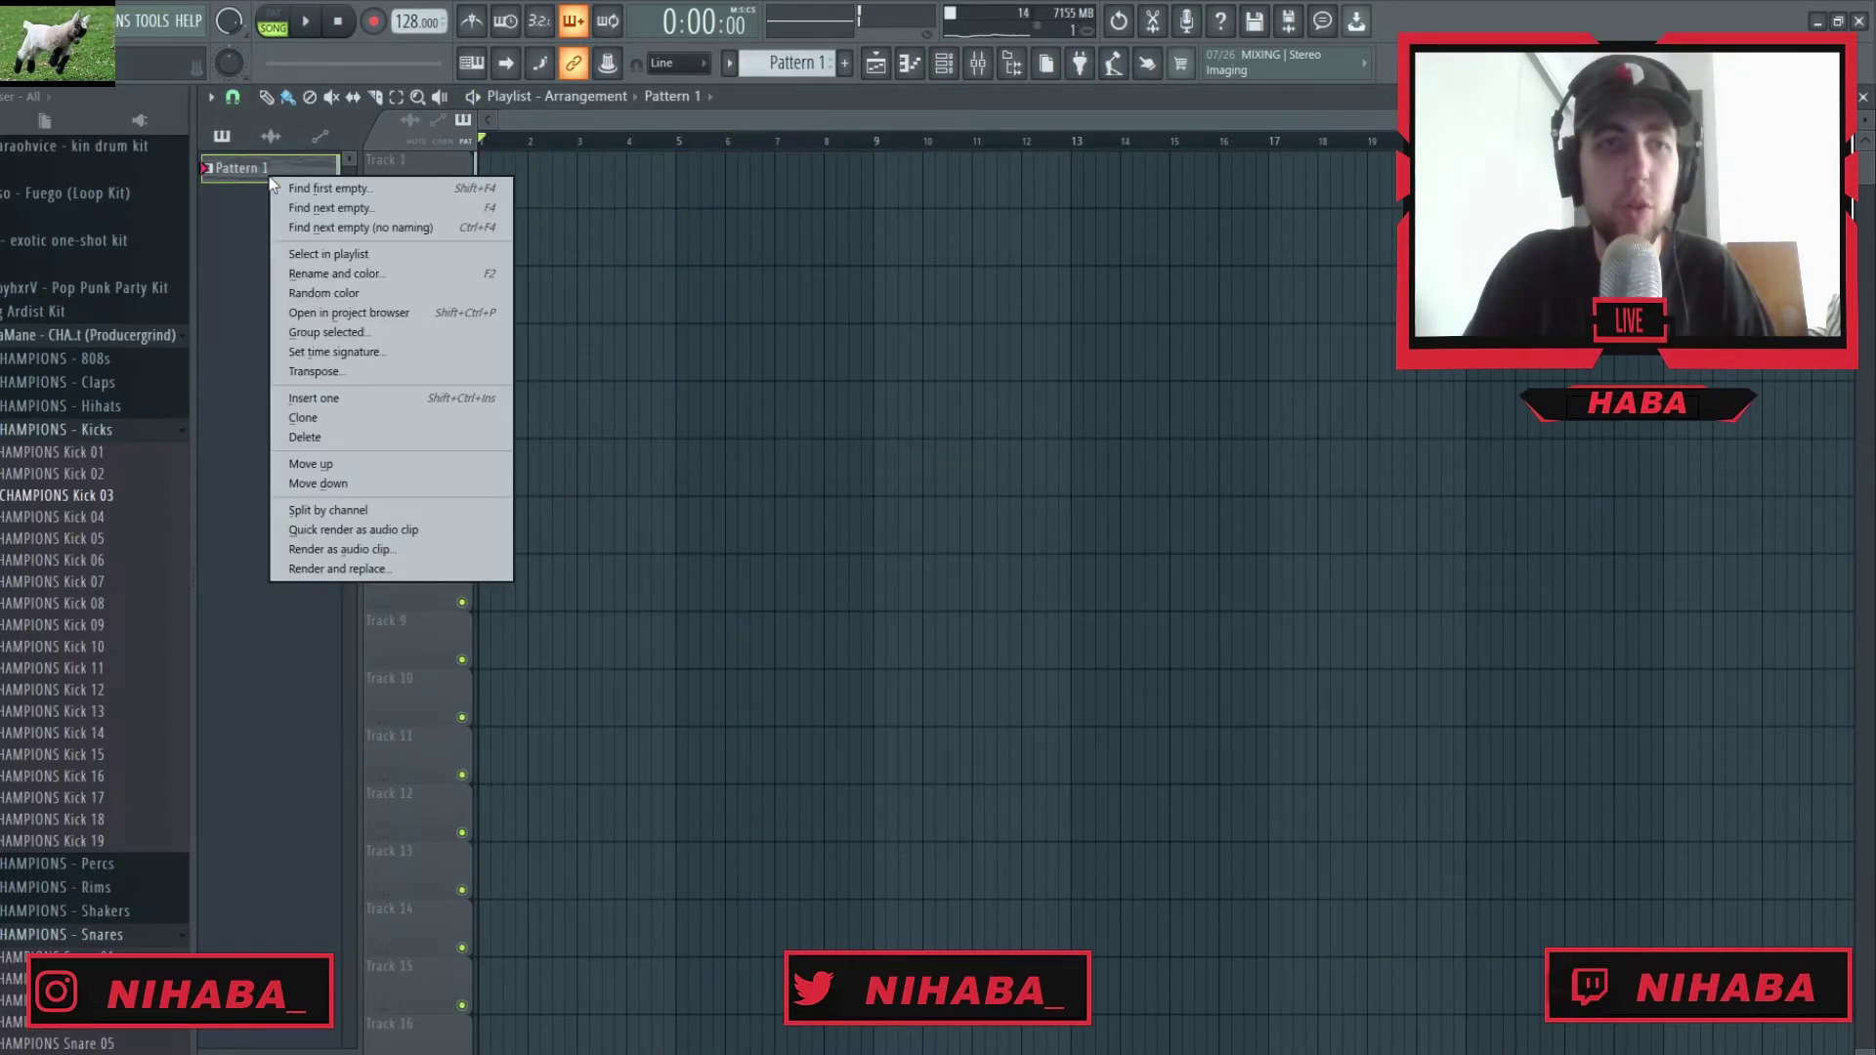
{"action": "left_click", "coordinate": [367, 510]}
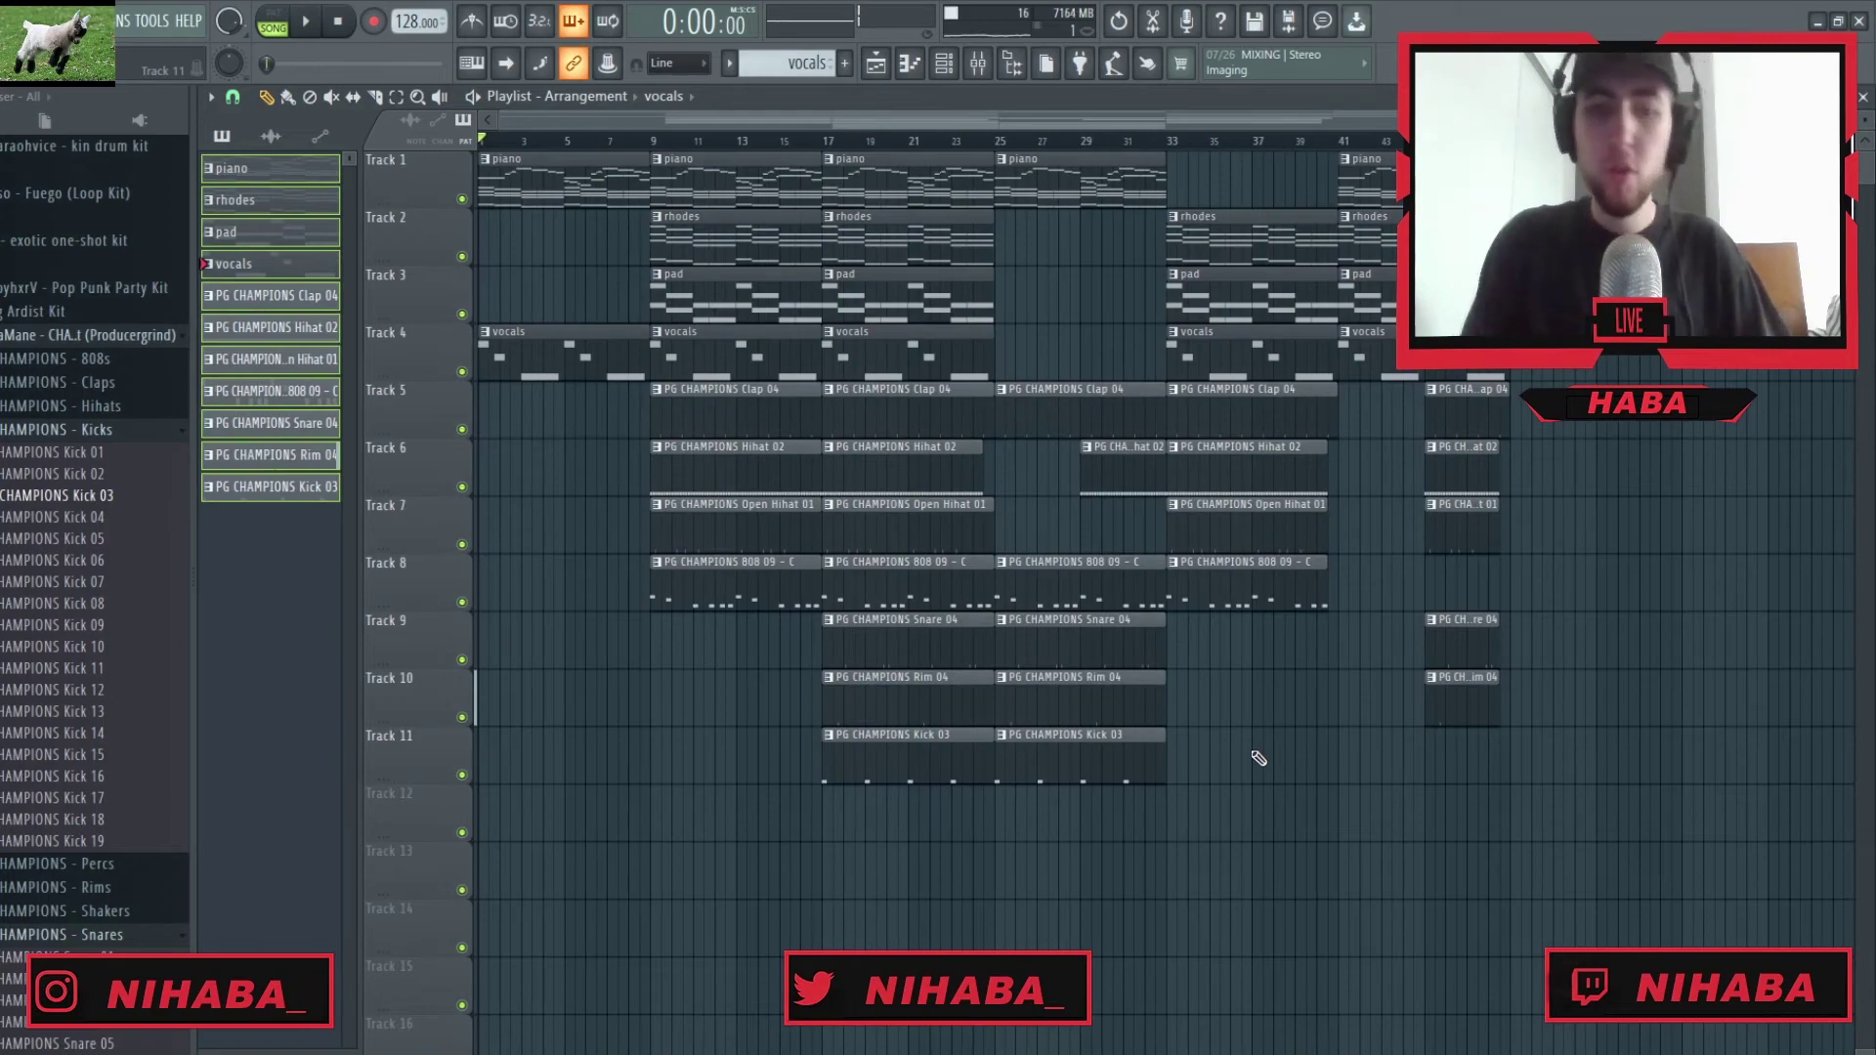
Create an automation clip for the HalfTime mix level on the piano mixer track and close the mixer
{"action": "key", "text": "F9"}
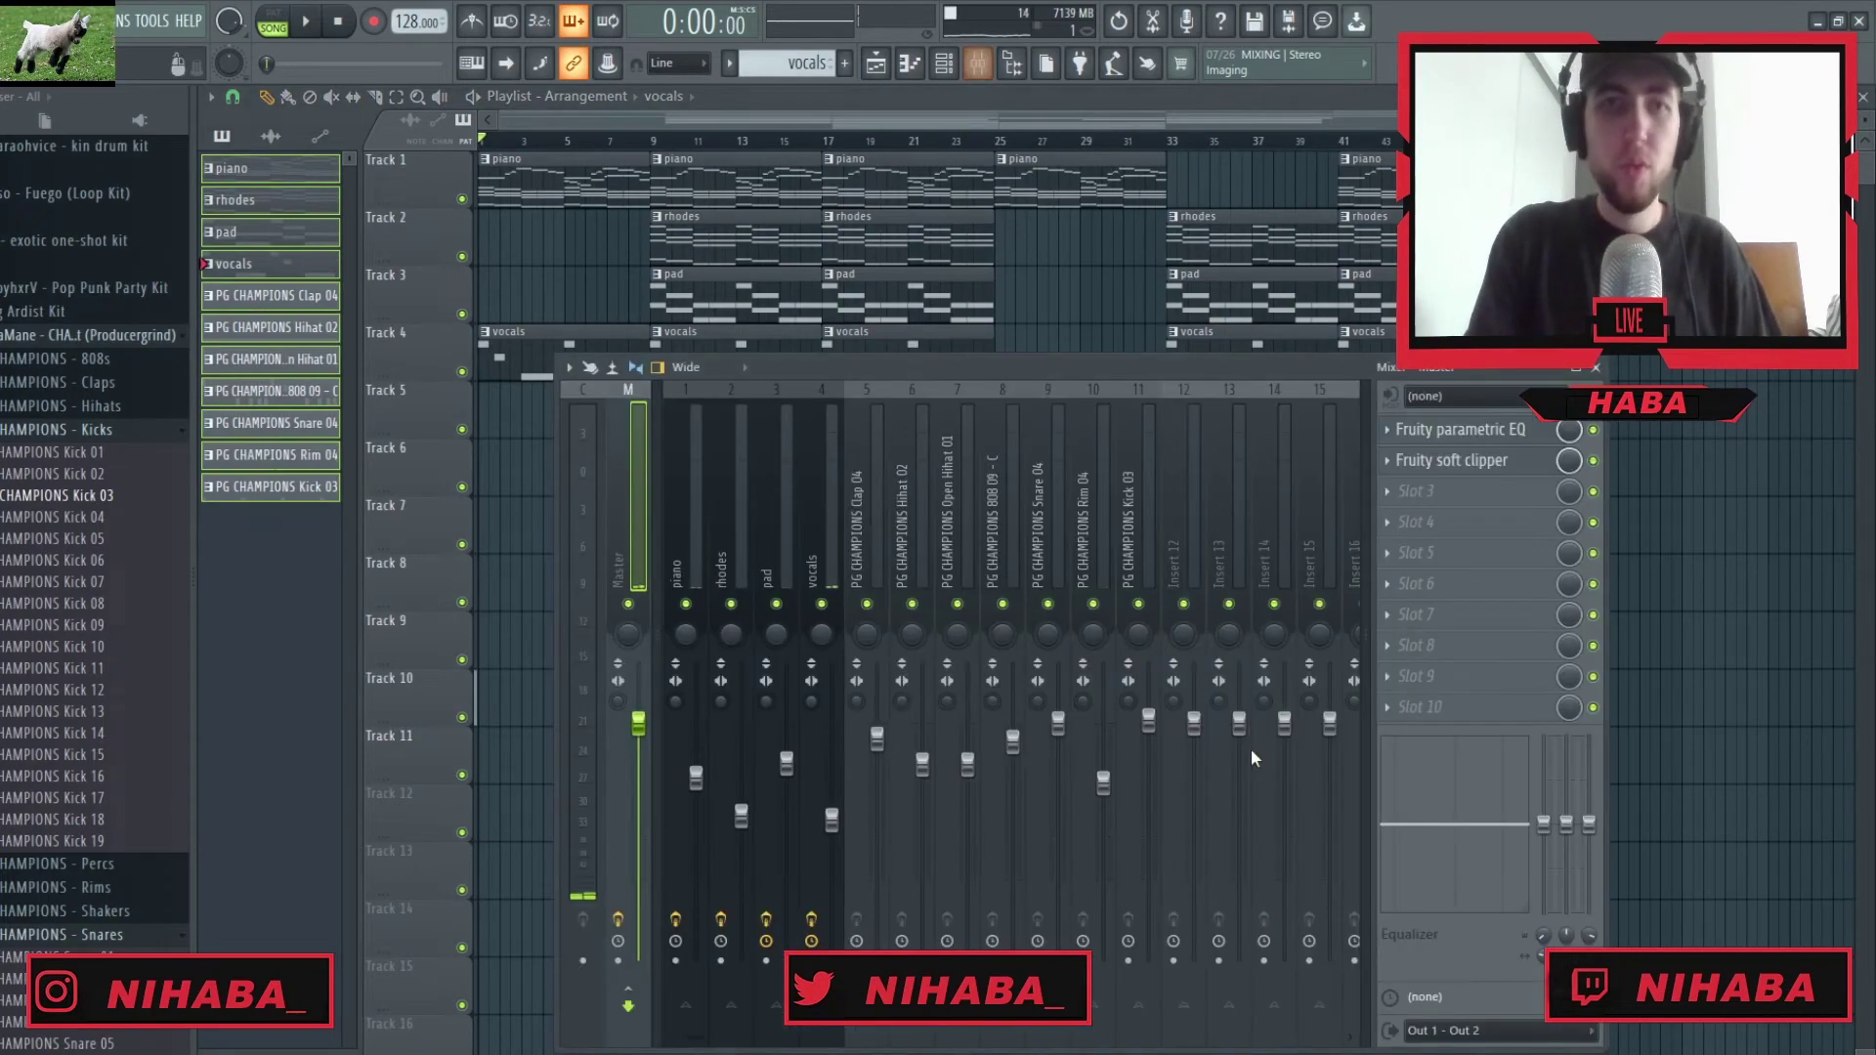
{"action": "left_click", "coordinate": [698, 540]}
{"action": "right_click", "coordinate": [1571, 433]}
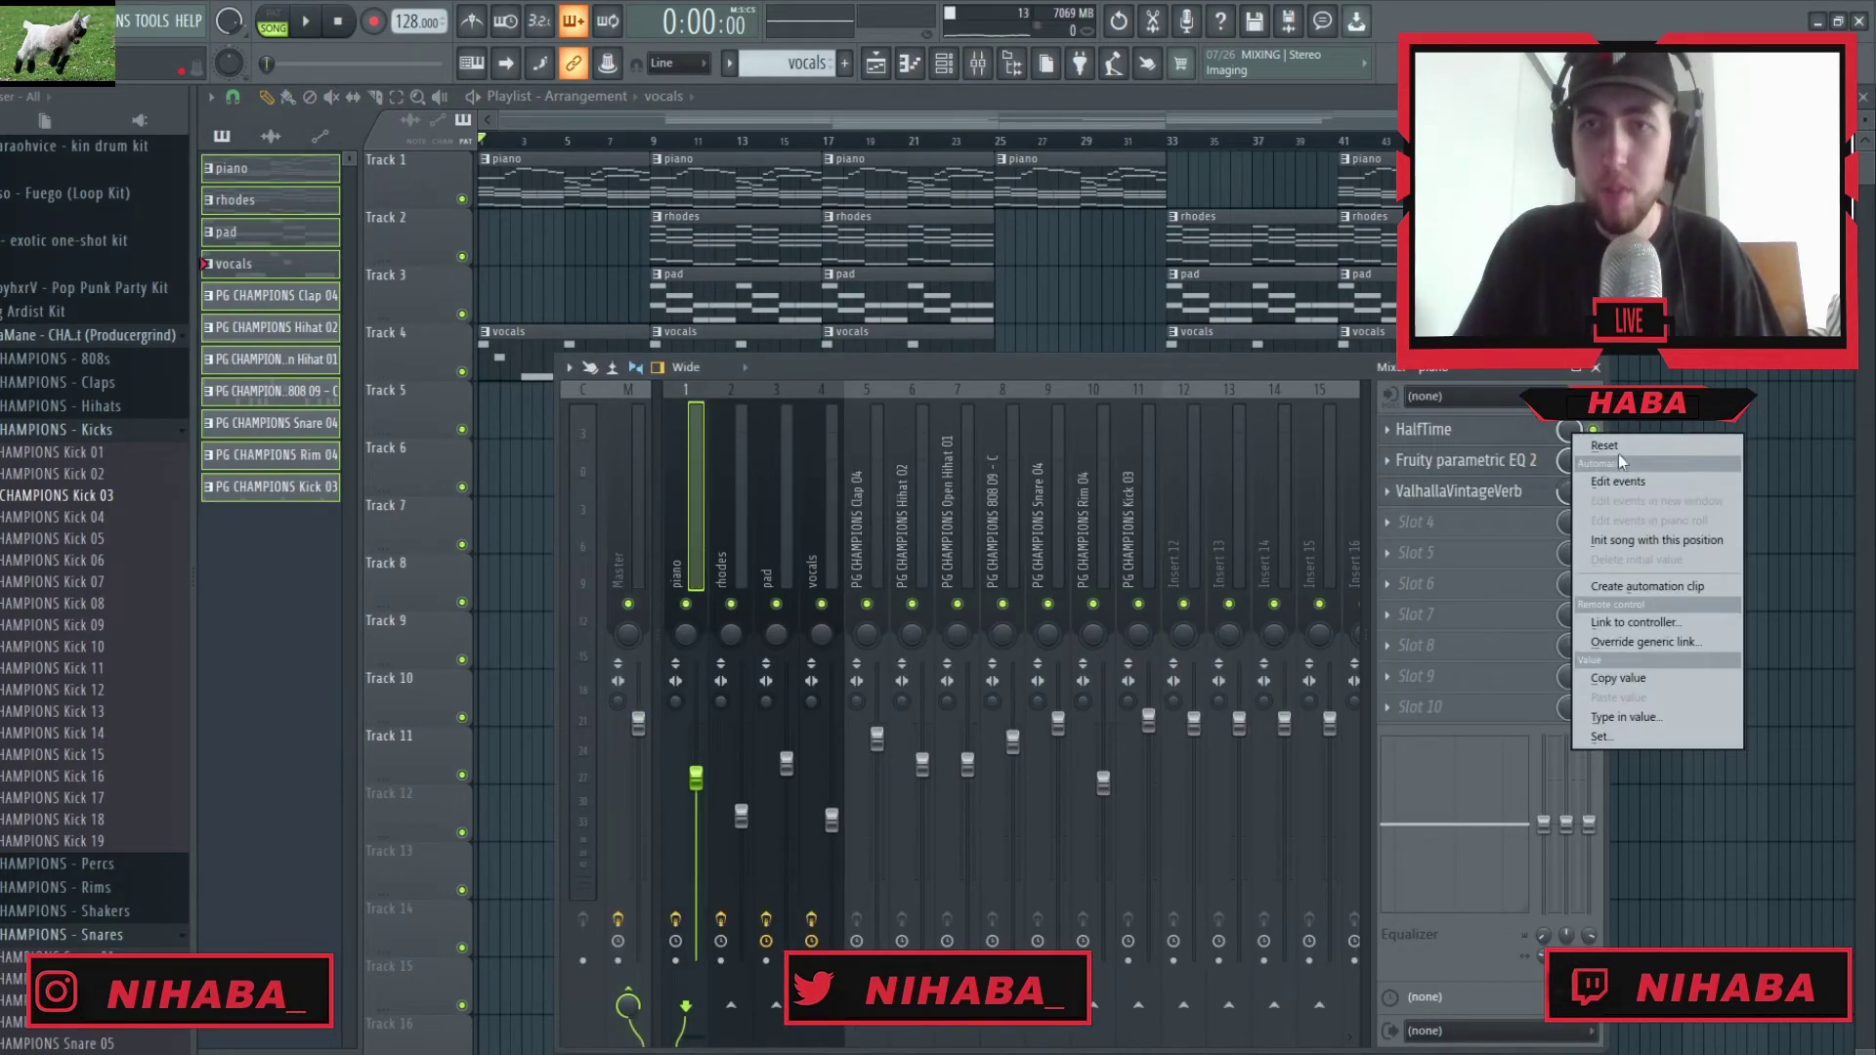
{"action": "left_click", "coordinate": [1633, 589]}
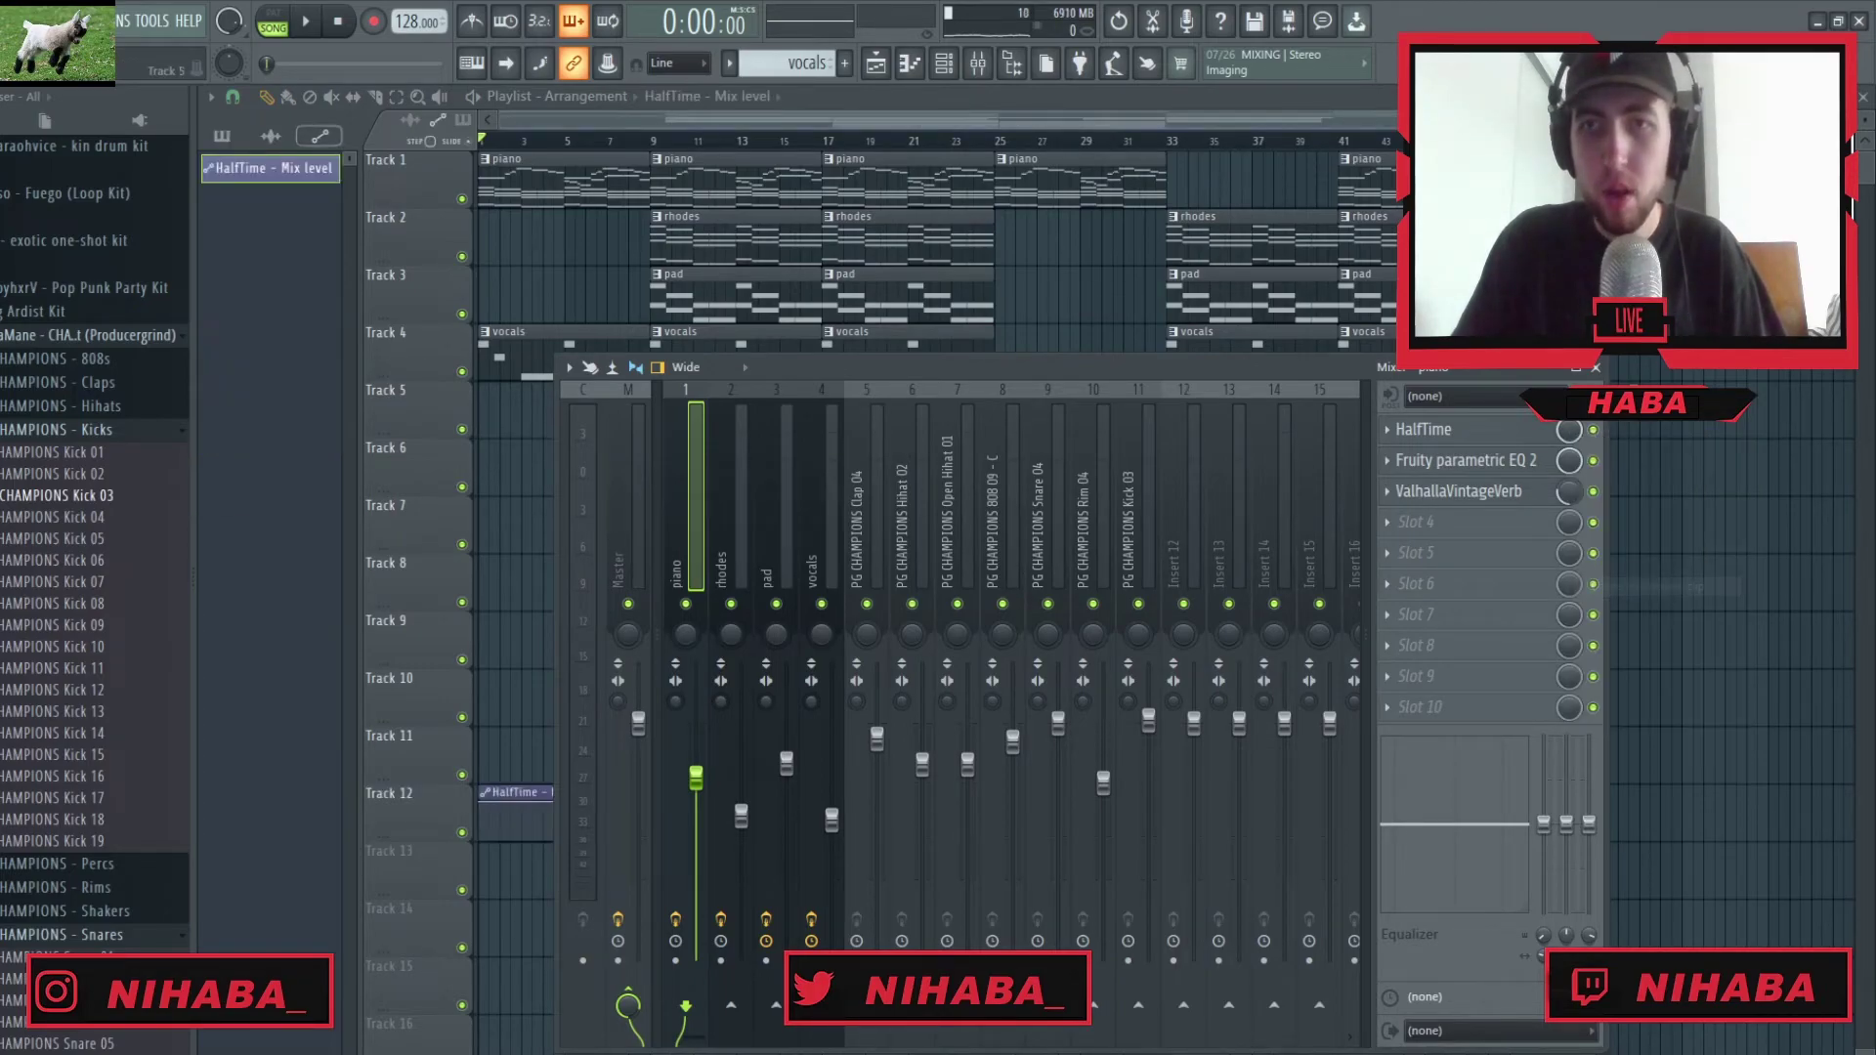
{"action": "left_click", "coordinate": [1595, 371]}
Make the HalfTime mix level automation drop abruptly to 71% at the start of bar 9
{"action": "scroll", "coordinate": [617, 730], "scroll_direction": "up", "scroll_amount": 2}
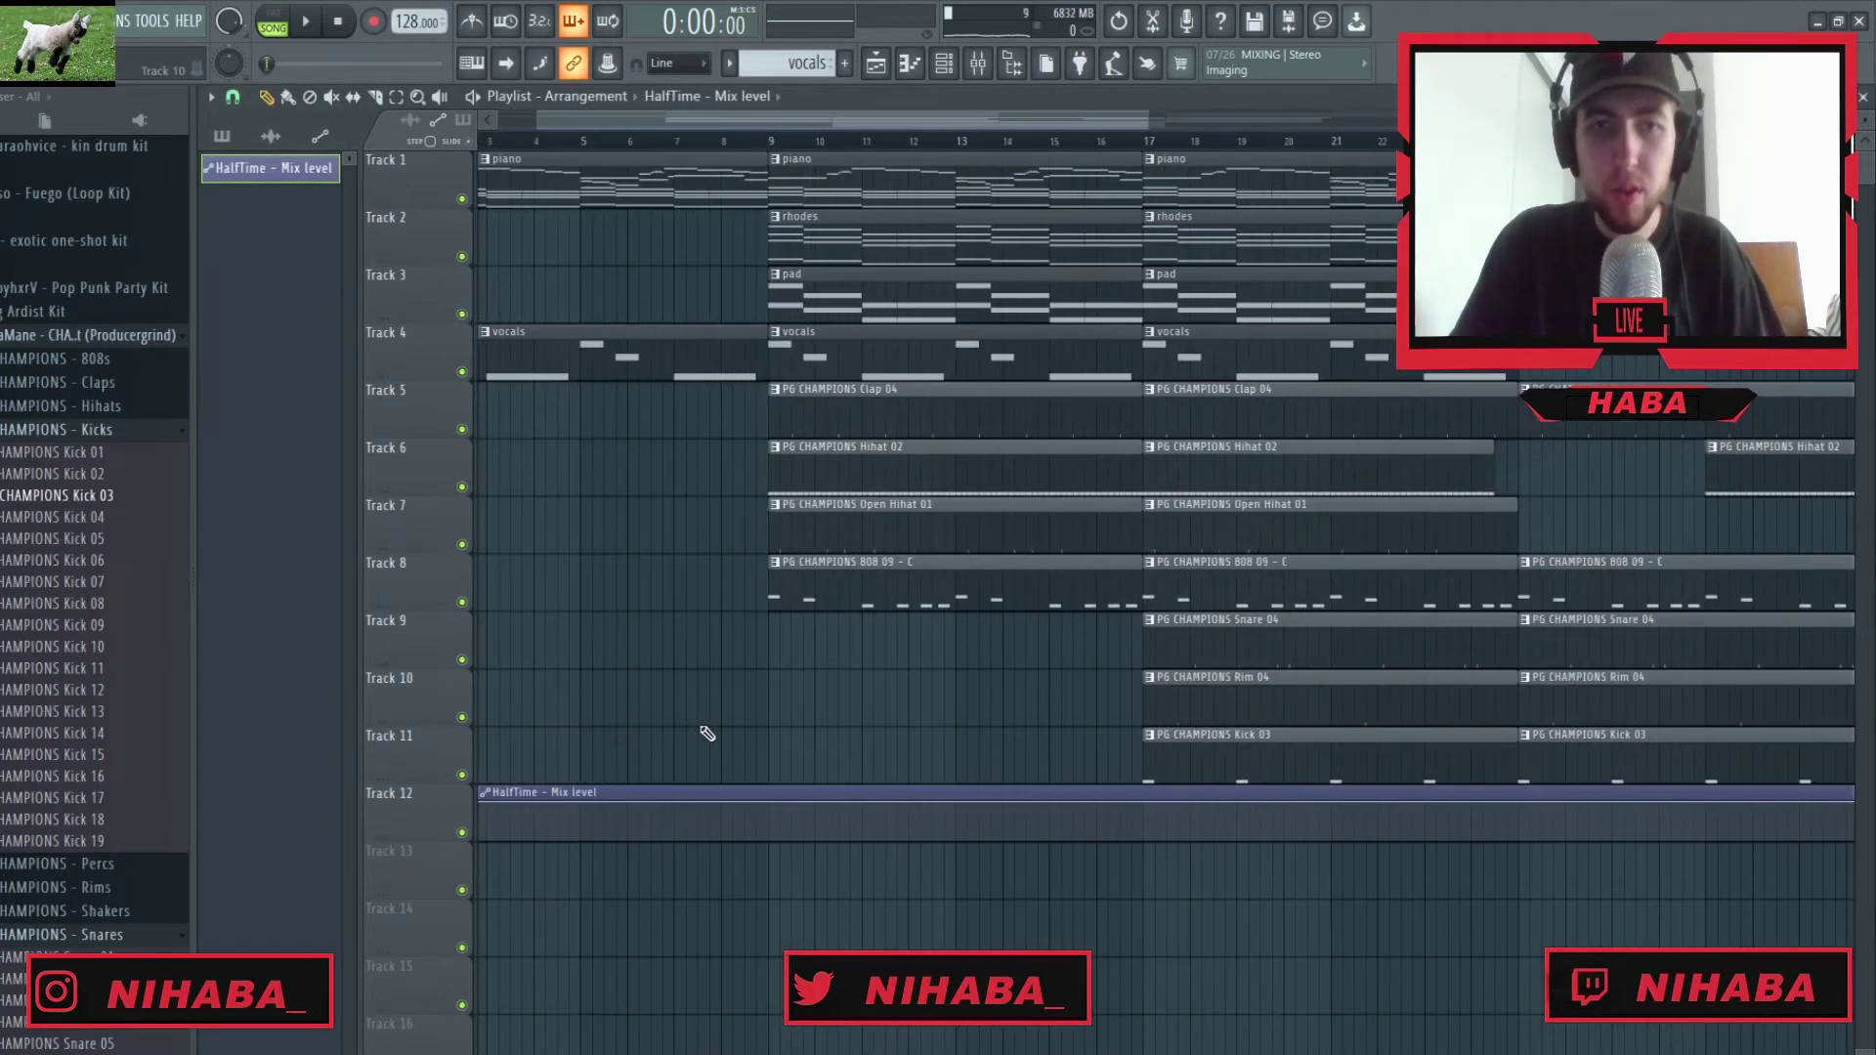
{"action": "scroll", "coordinate": [707, 732], "scroll_direction": "up", "scroll_amount": 1}
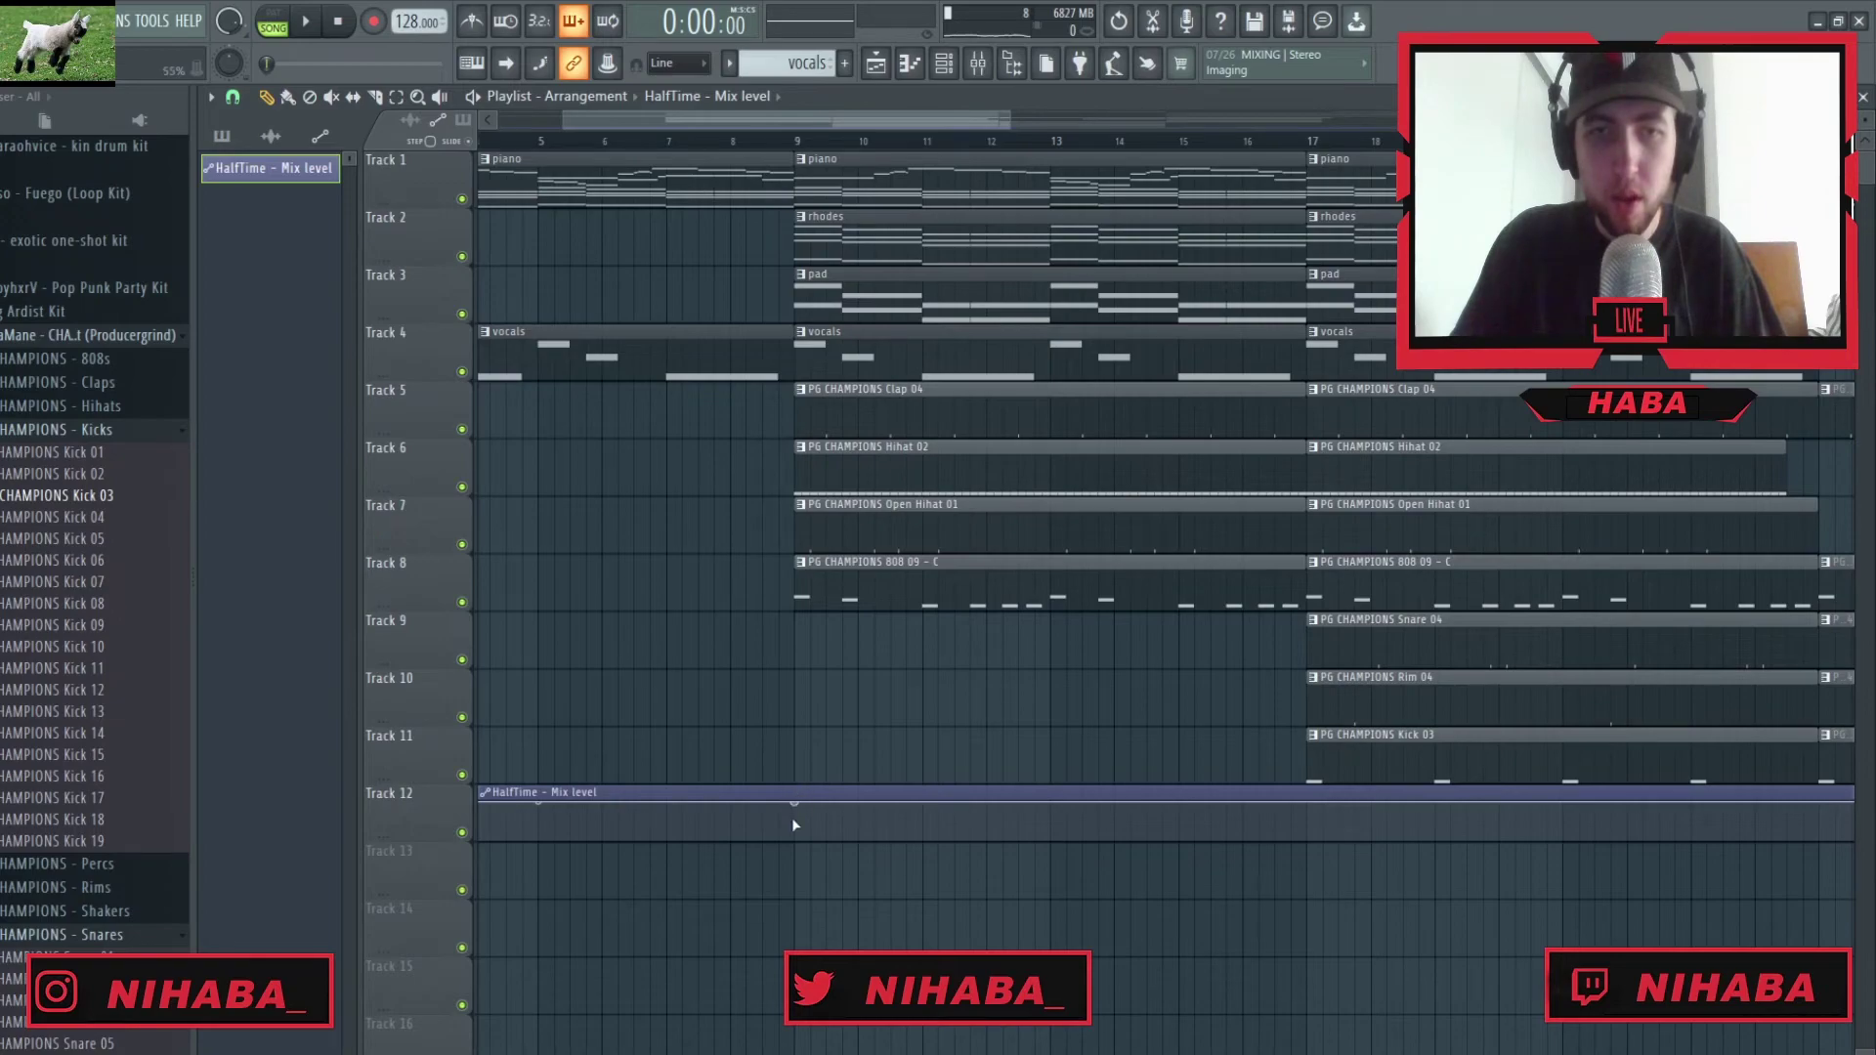
{"action": "left_click_drag", "start_coordinate": [795, 812], "coordinate": [798, 818]}
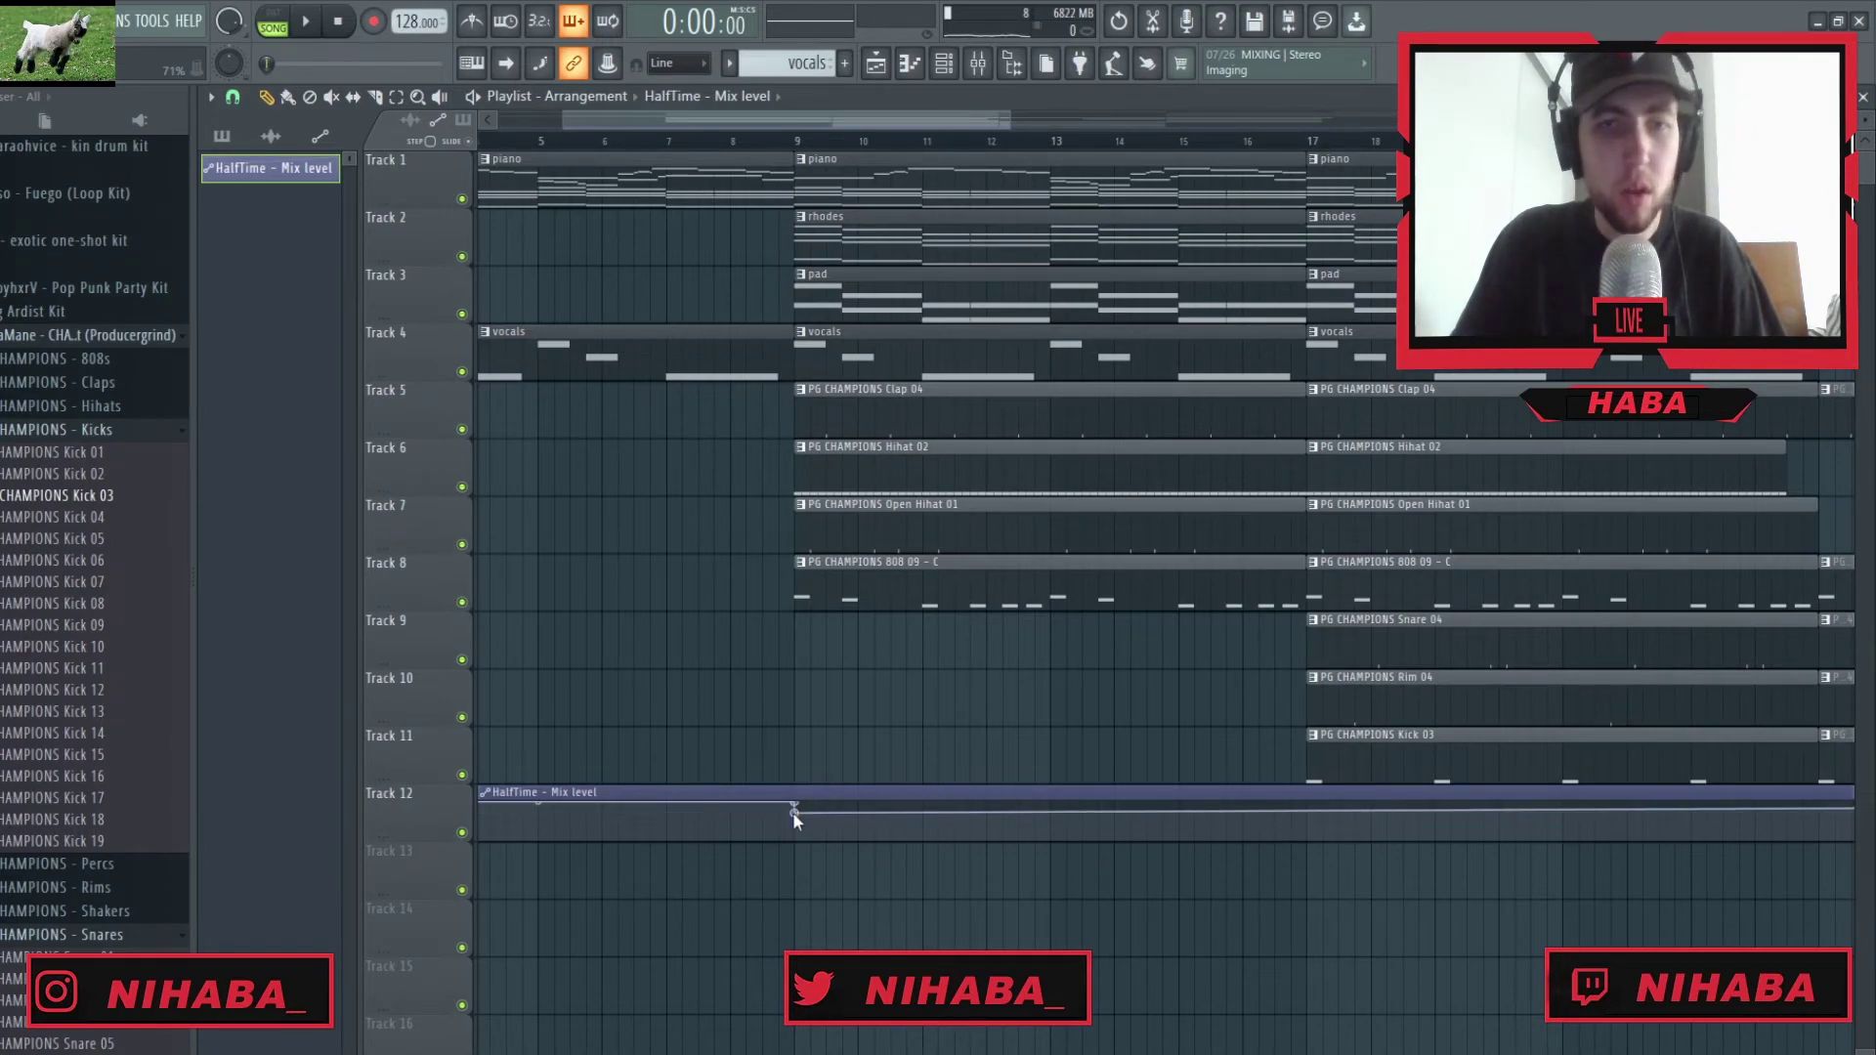
{"action": "right_click", "coordinate": [796, 812]}
{"action": "left_click", "coordinate": [760, 794]}
{"action": "right_click", "coordinate": [793, 810]}
{"action": "left_click", "coordinate": [1023, 789]}
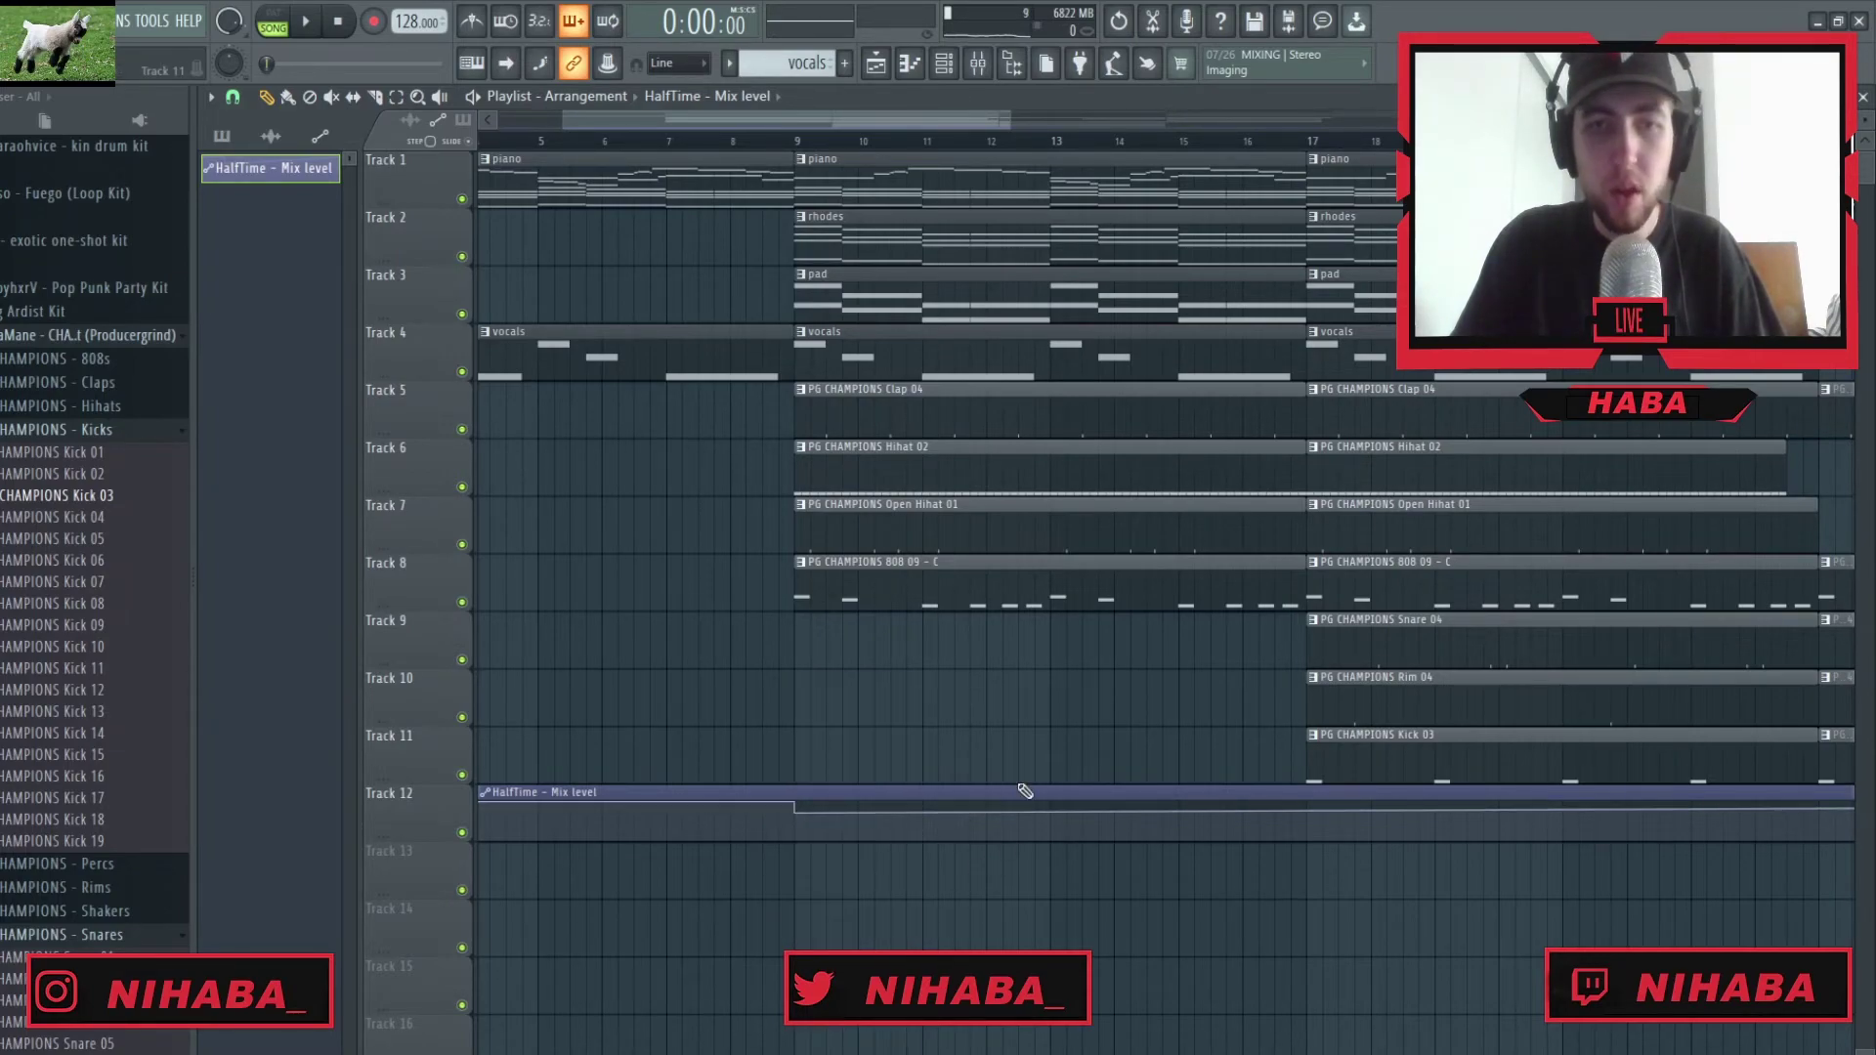
Hold the HalfTime mix level at 71% up to bar 25 and raise it abruptly from that point
{"action": "scroll", "coordinate": [1417, 879], "scroll_direction": "down", "scroll_amount": 2, "text": "ctrl"}
{"action": "scroll", "coordinate": [1405, 997], "scroll_direction": "up", "scroll_amount": 4, "text": "ctrl"}
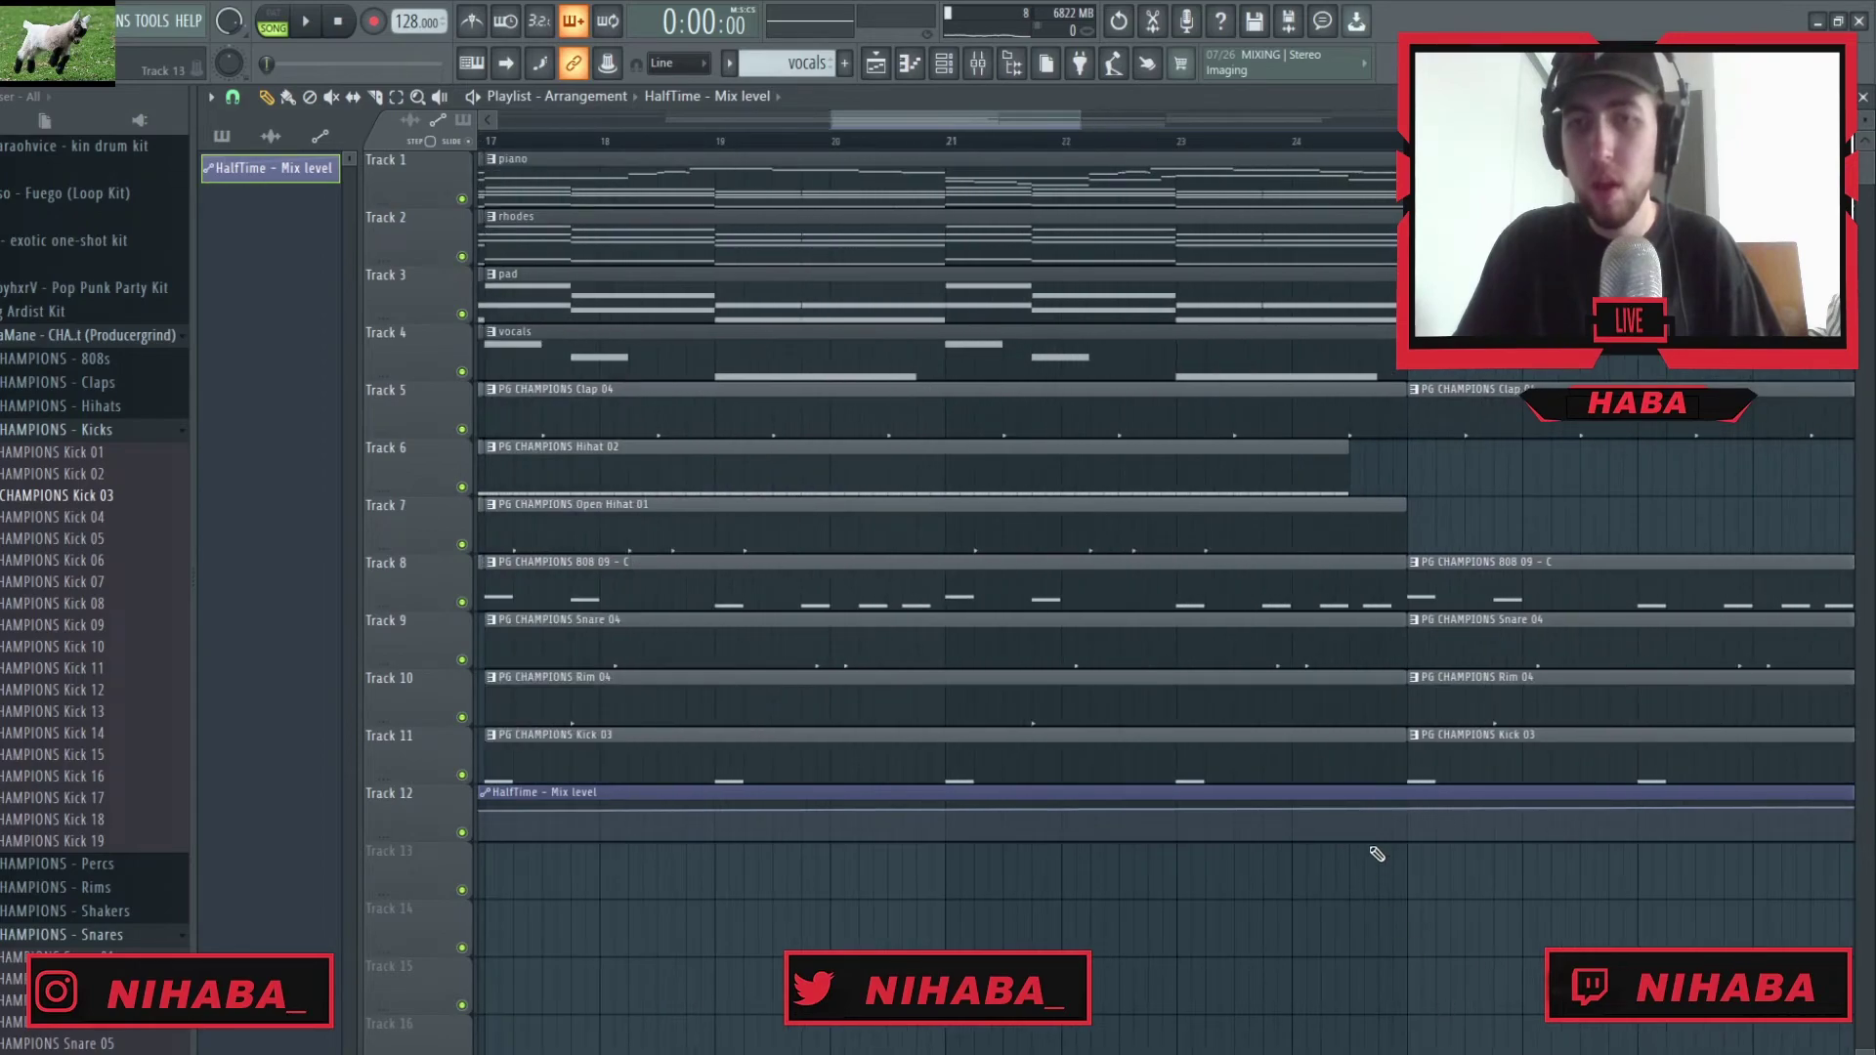
{"action": "right_click", "coordinate": [1409, 811]}
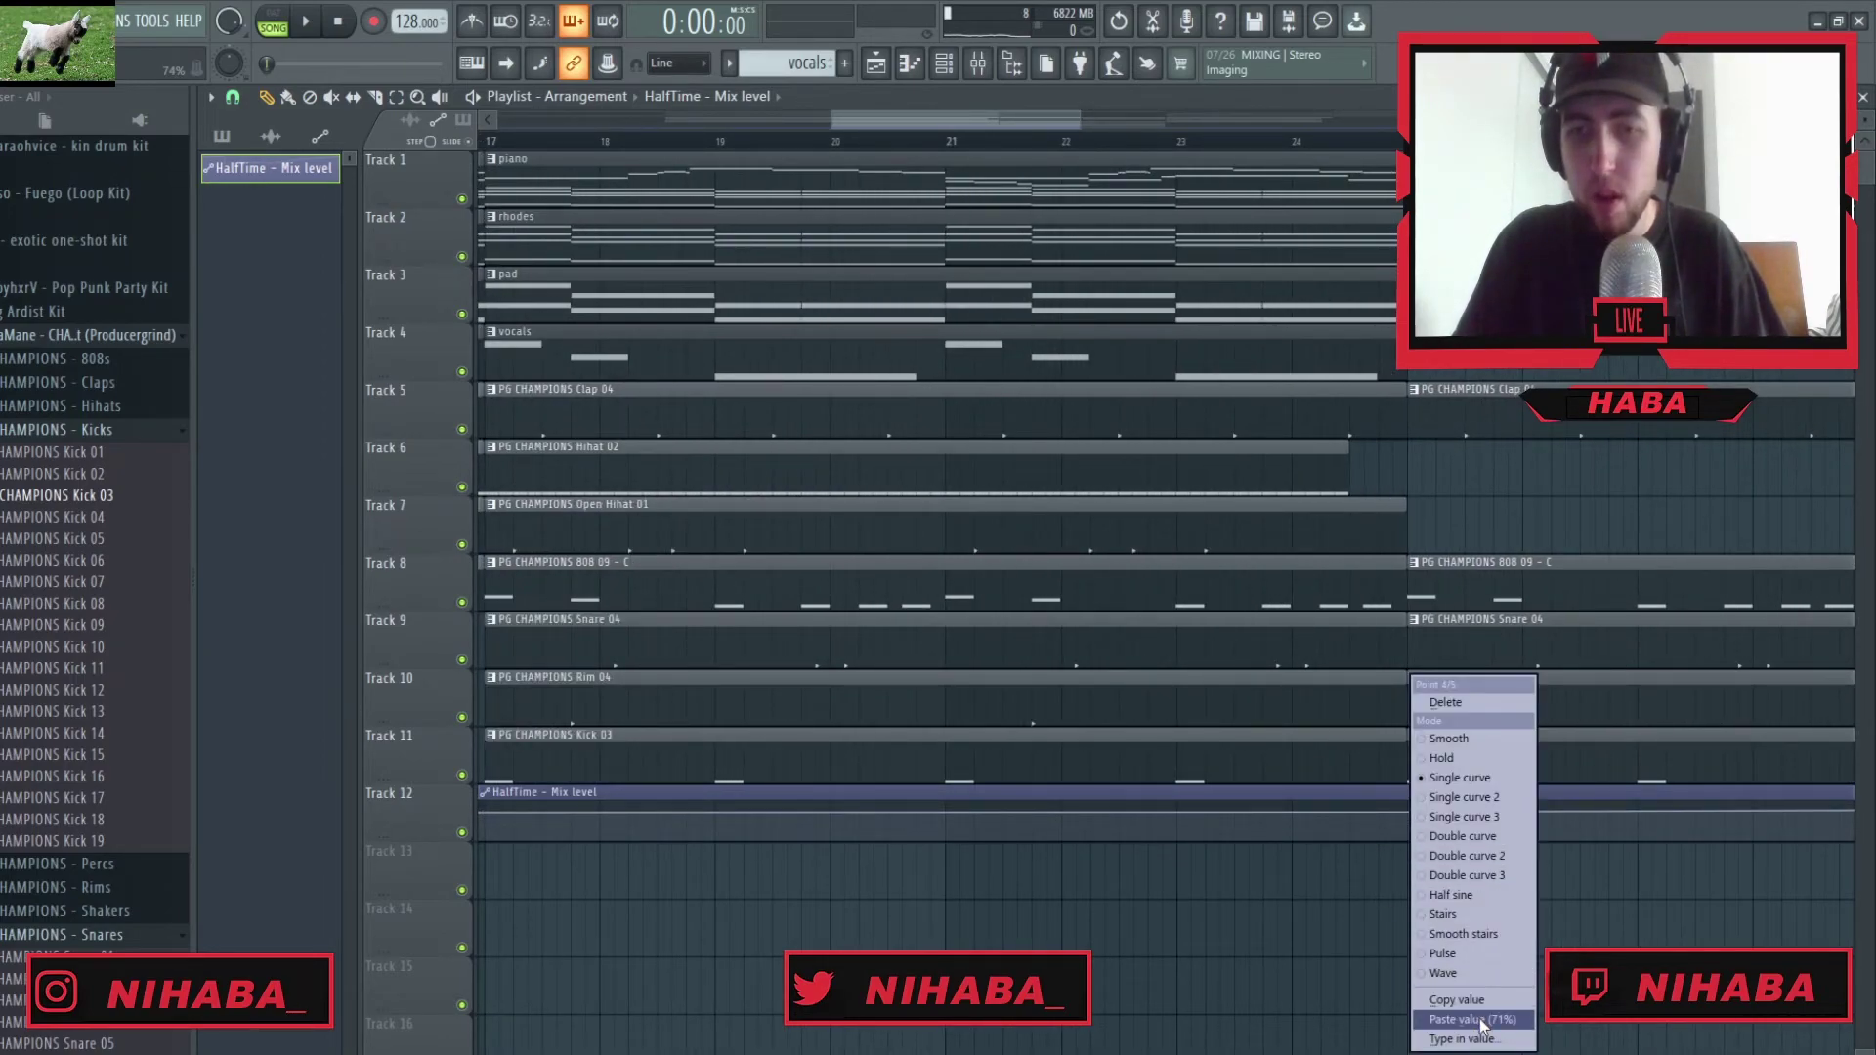
{"action": "left_click", "coordinate": [1481, 1020]}
{"action": "right_click", "coordinate": [1411, 811]}
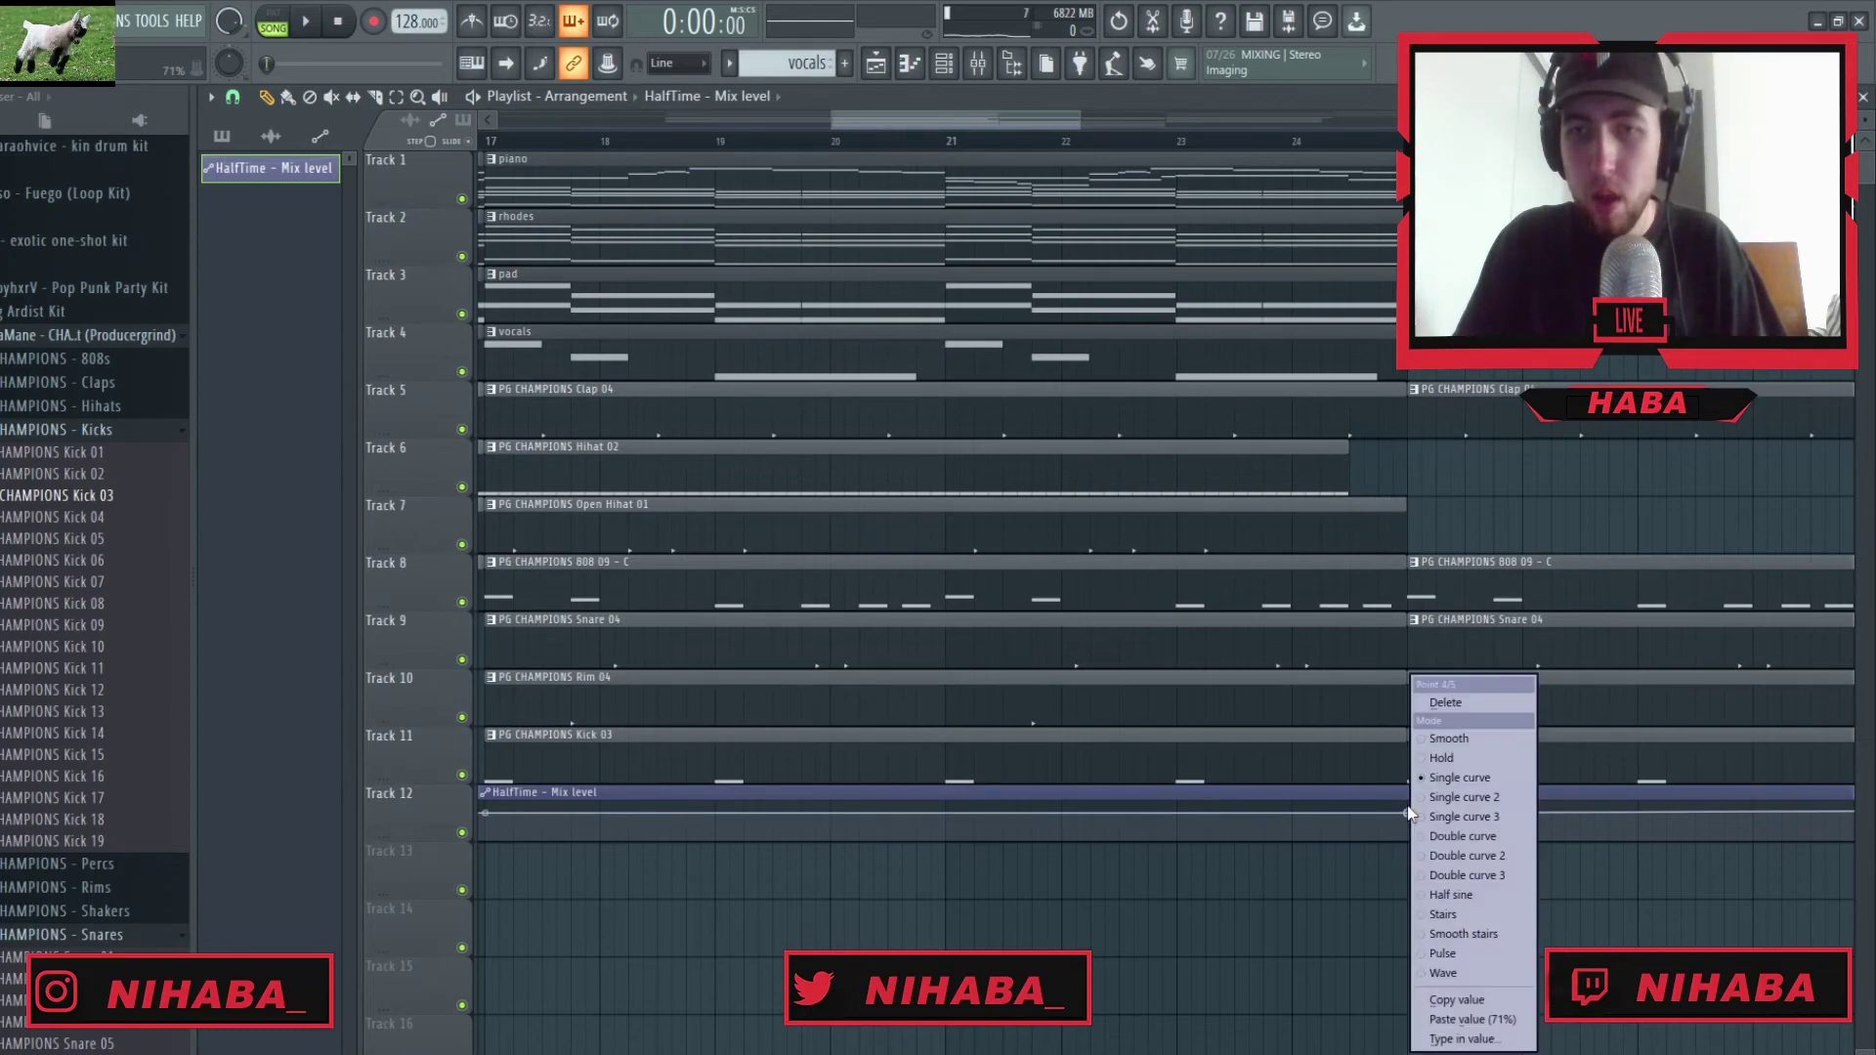
{"action": "left_click_drag", "start_coordinate": [1408, 811], "coordinate": [1412, 804]}
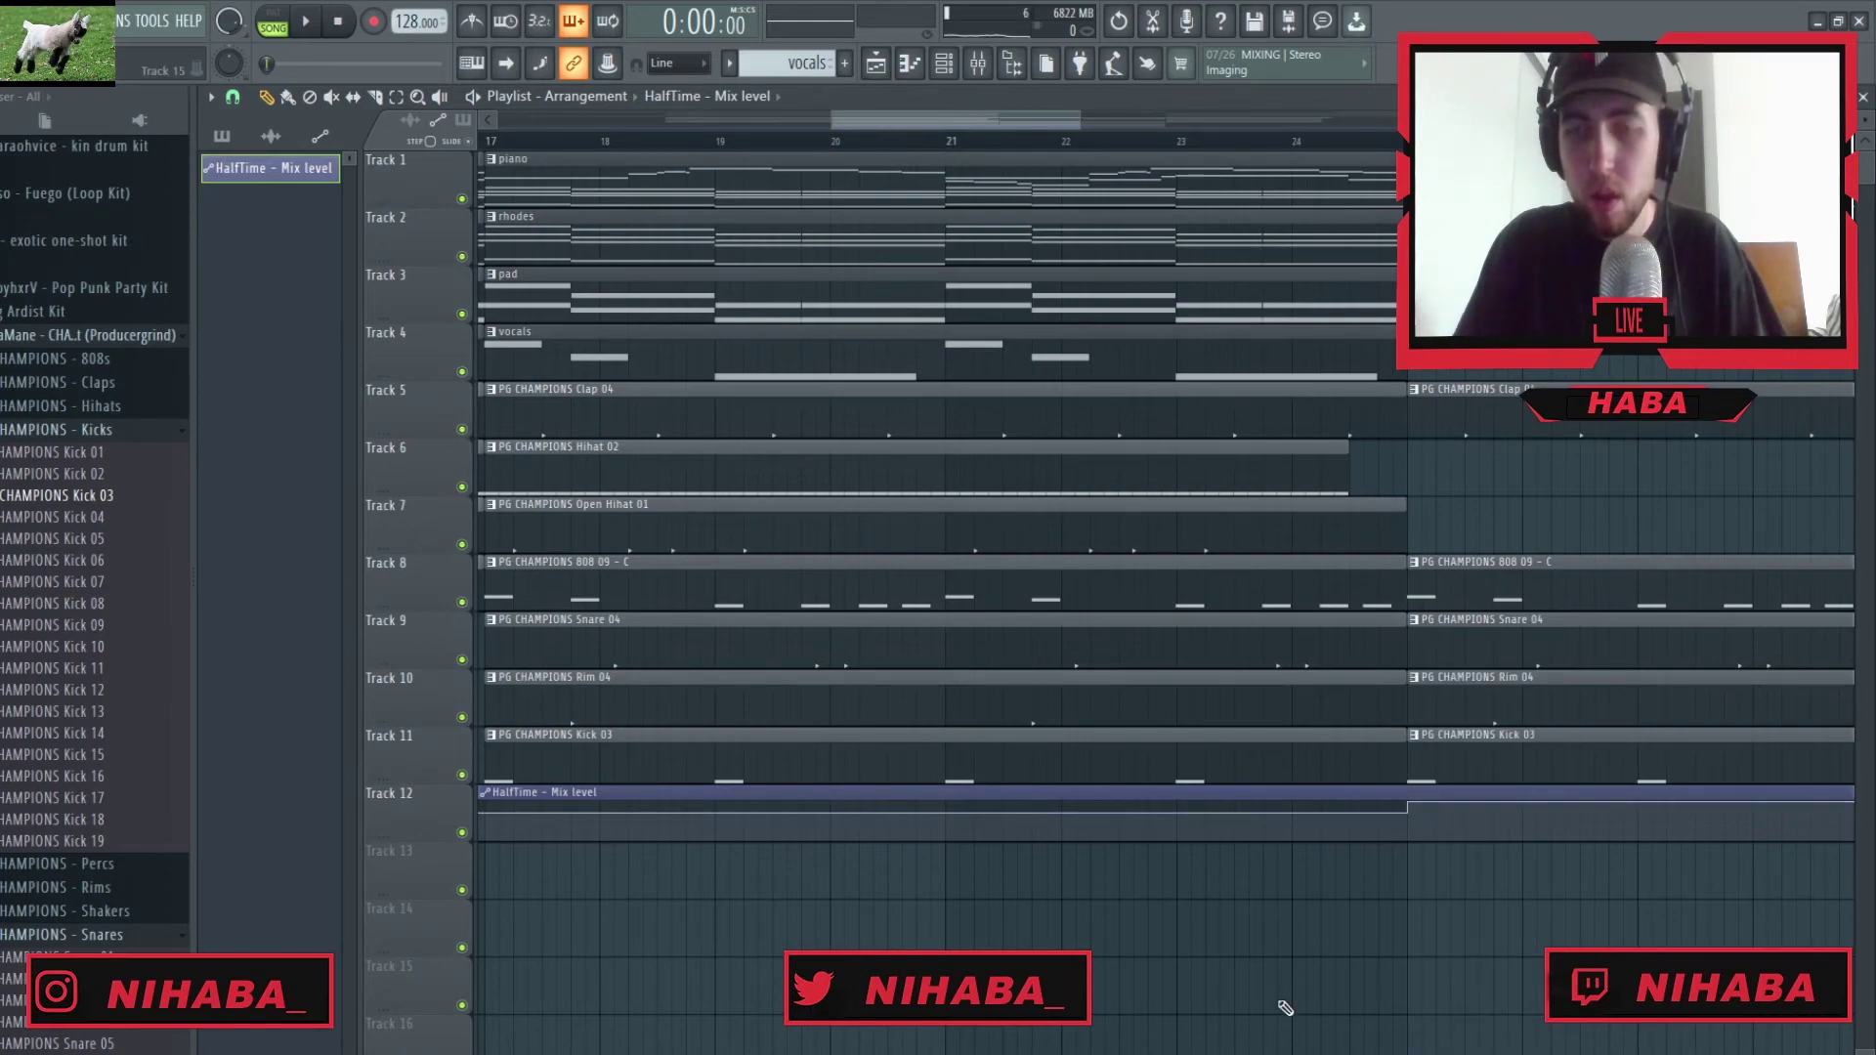
Slice the HalfTime automation clip at bar 9 and play the arrangement
{"action": "scroll", "coordinate": [1285, 1009], "scroll_direction": "down", "scroll_amount": 5}
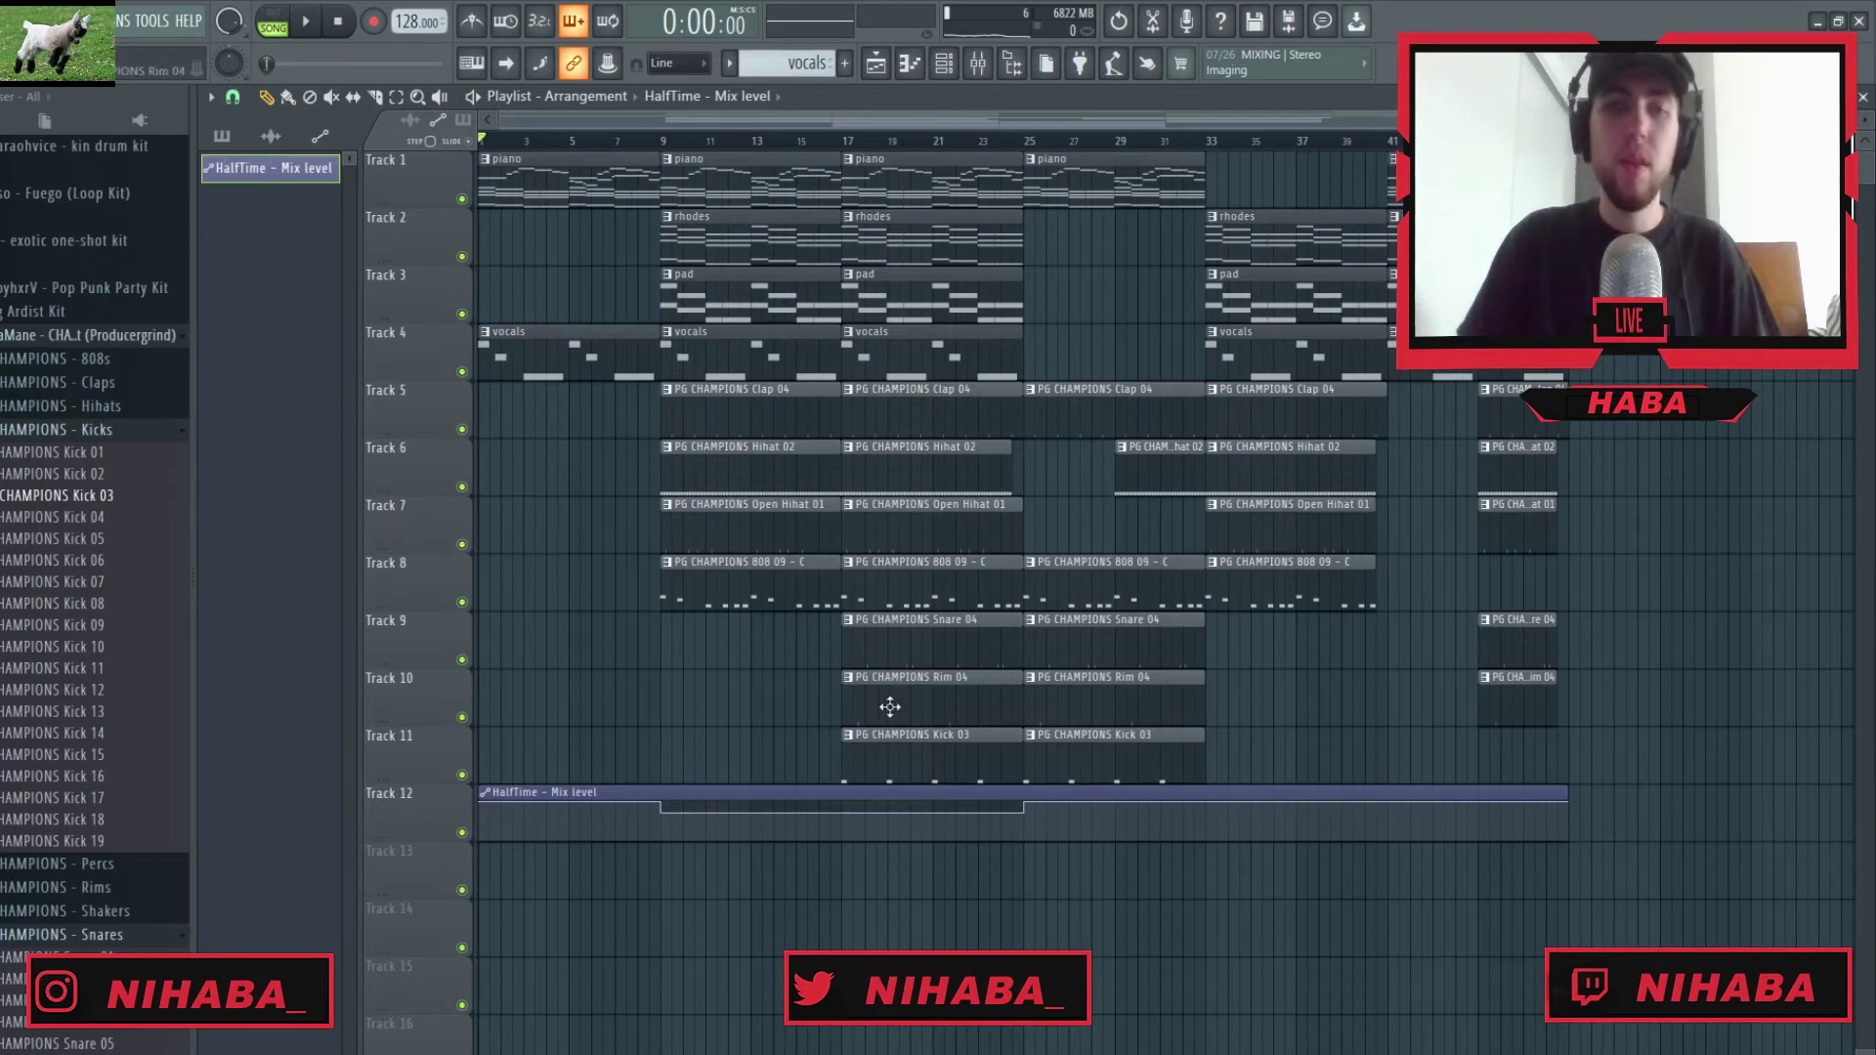
{"action": "scroll", "coordinate": [574, 854], "scroll_direction": "up", "scroll_amount": 5}
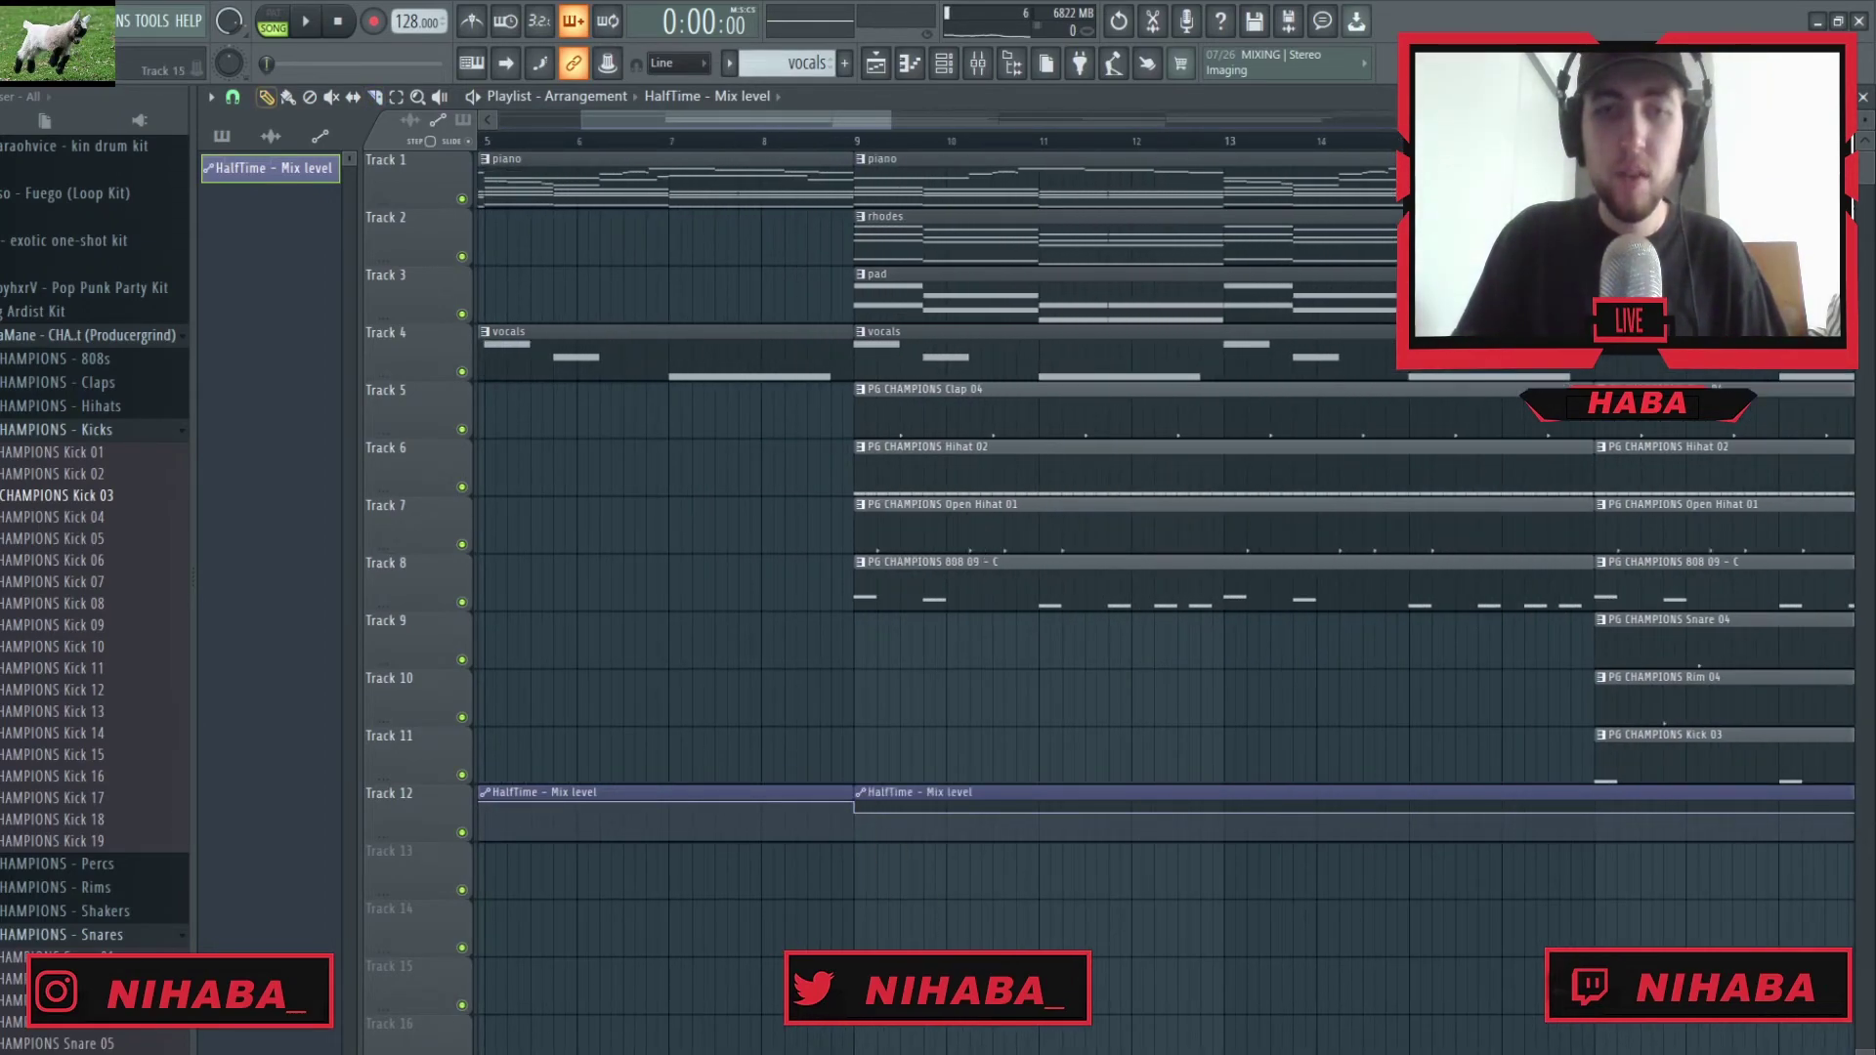
{"action": "scroll", "coordinate": [985, 946], "scroll_direction": "down", "scroll_amount": 5}
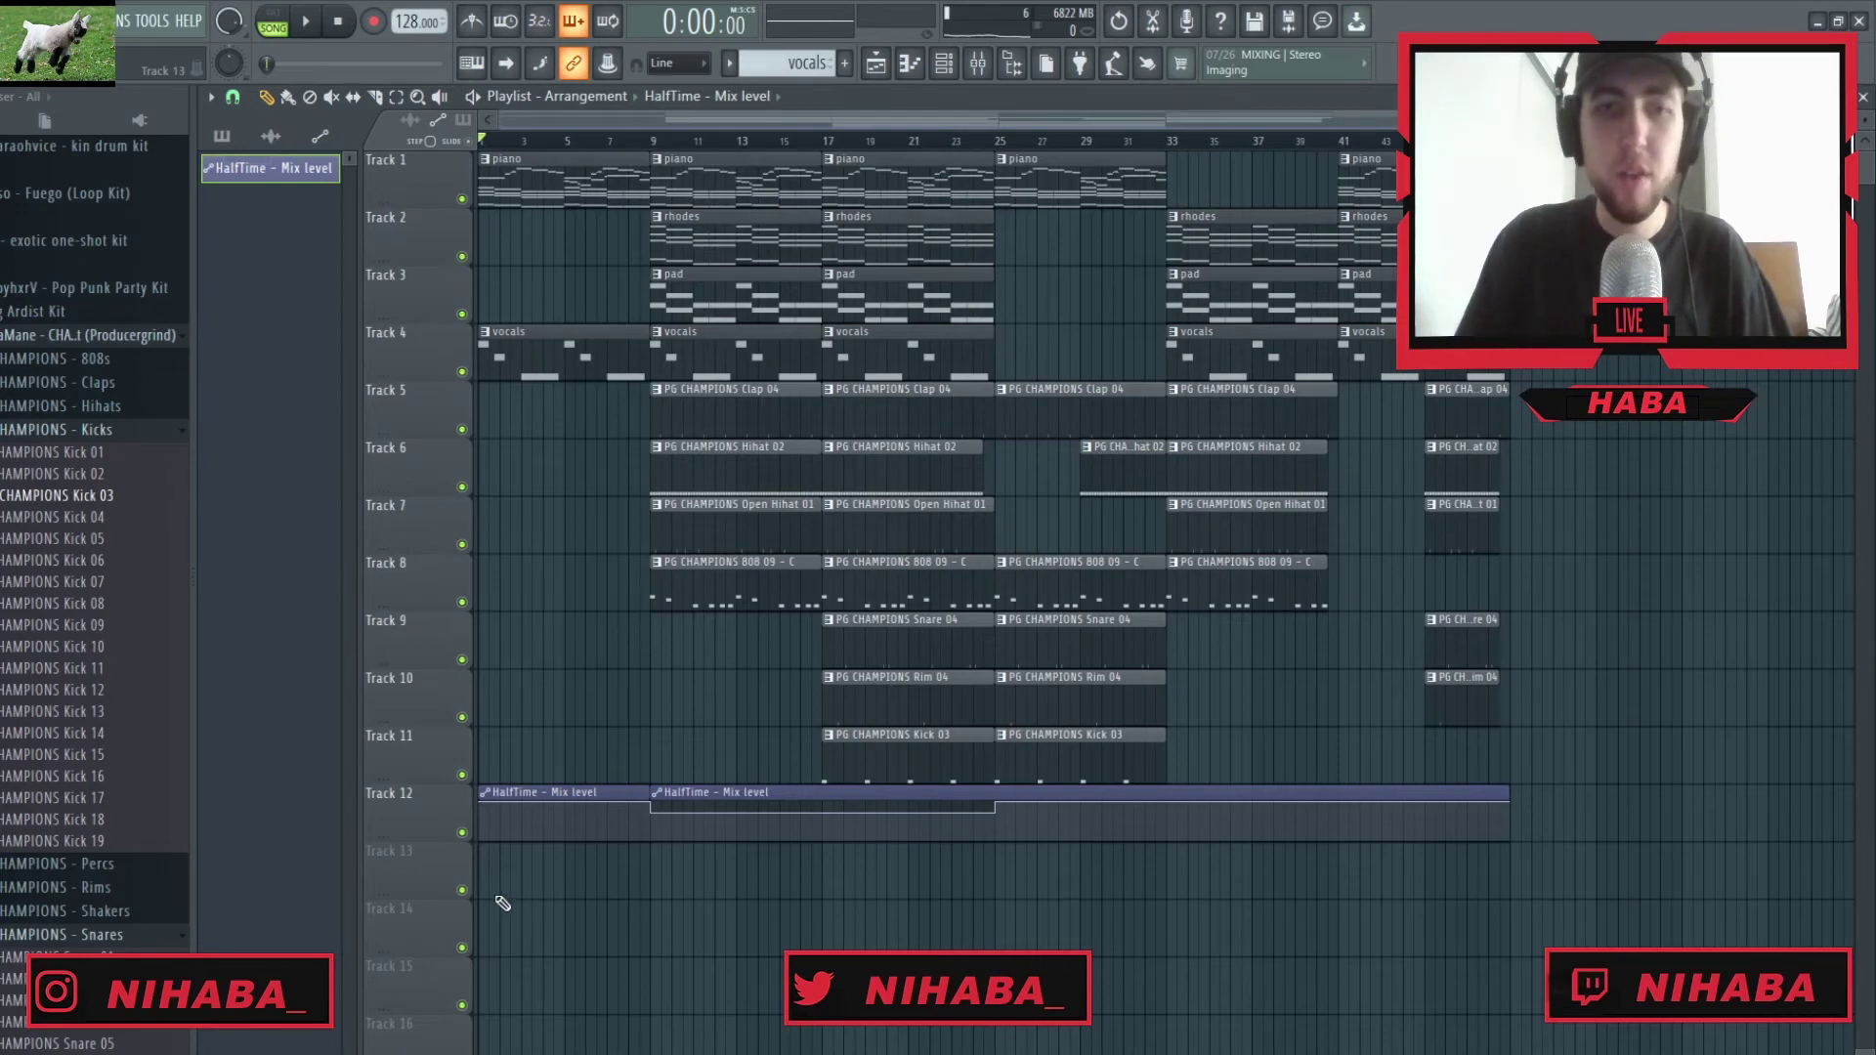
{"action": "scroll", "coordinate": [1040, 244], "scroll_direction": "up", "scroll_amount": 3}
{"action": "key", "text": "space"}
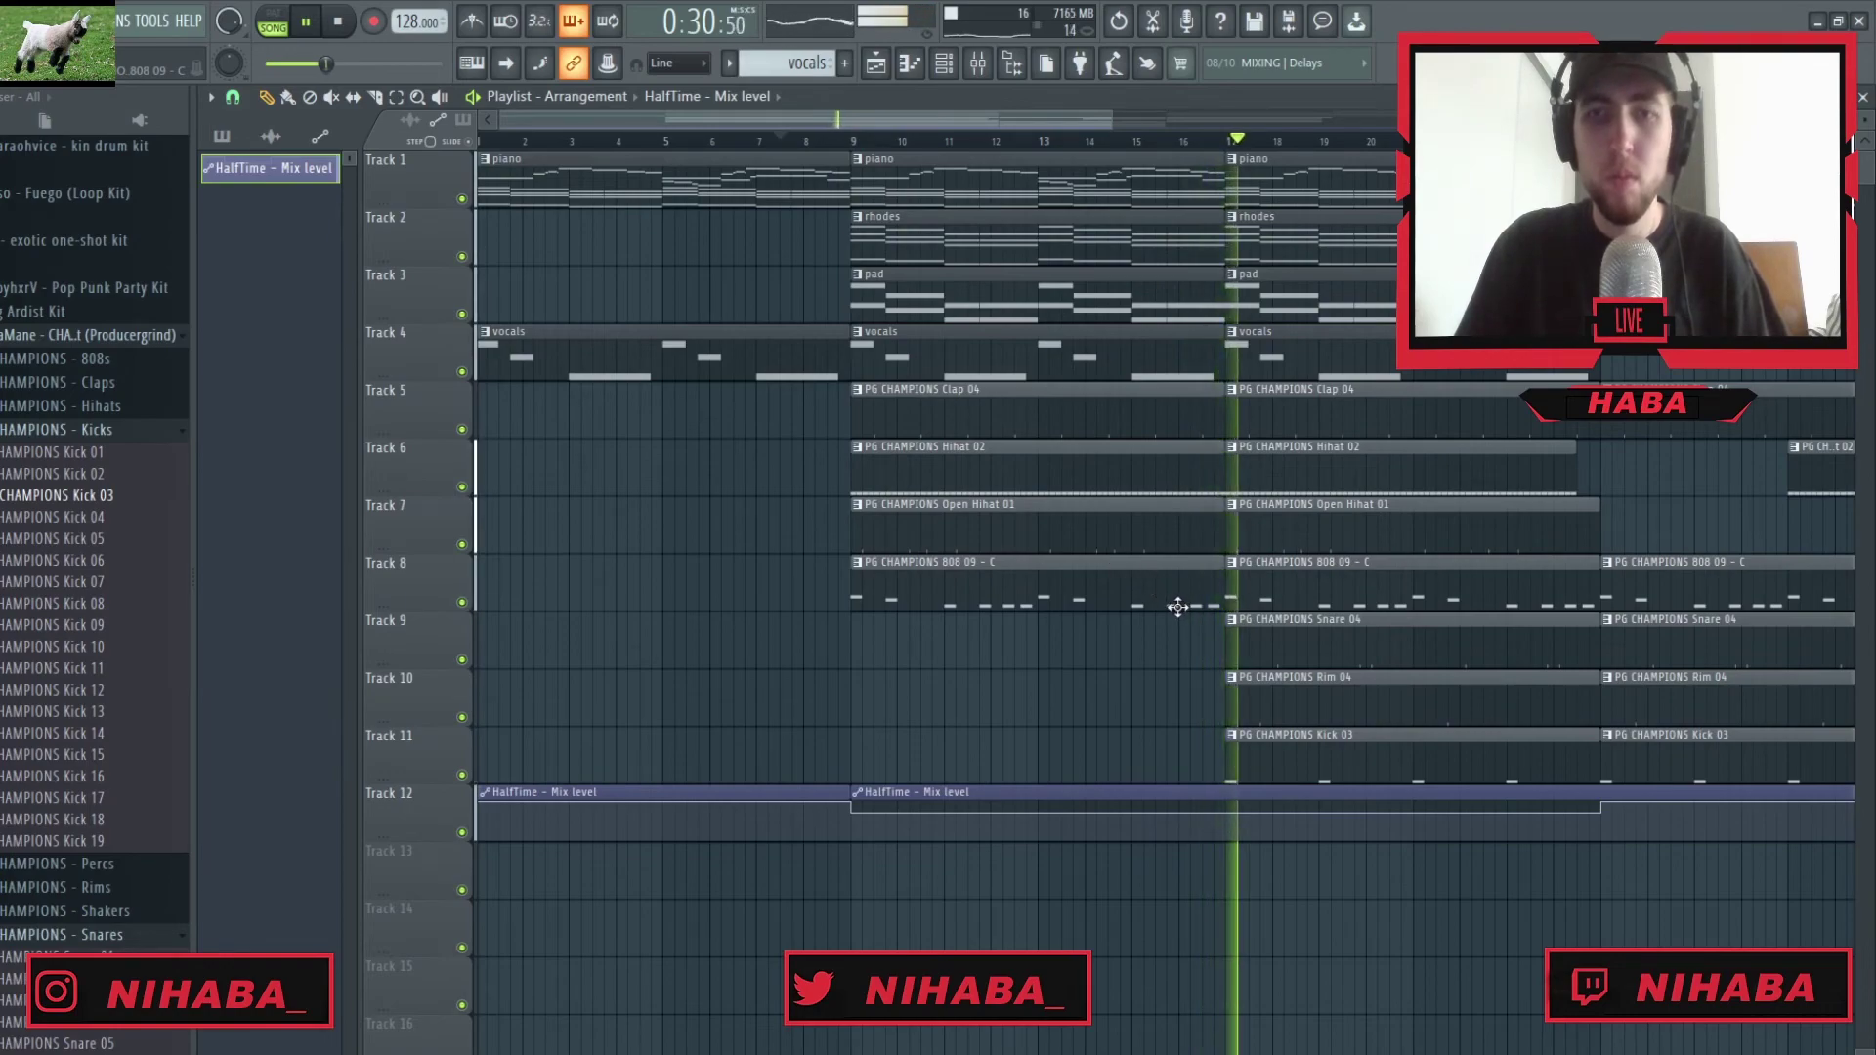
Select every clip from bar 9 onward and duplicate them so the copies start at bar 49
{"action": "scroll", "coordinate": [1229, 771], "scroll_direction": "down", "scroll_amount": 2}
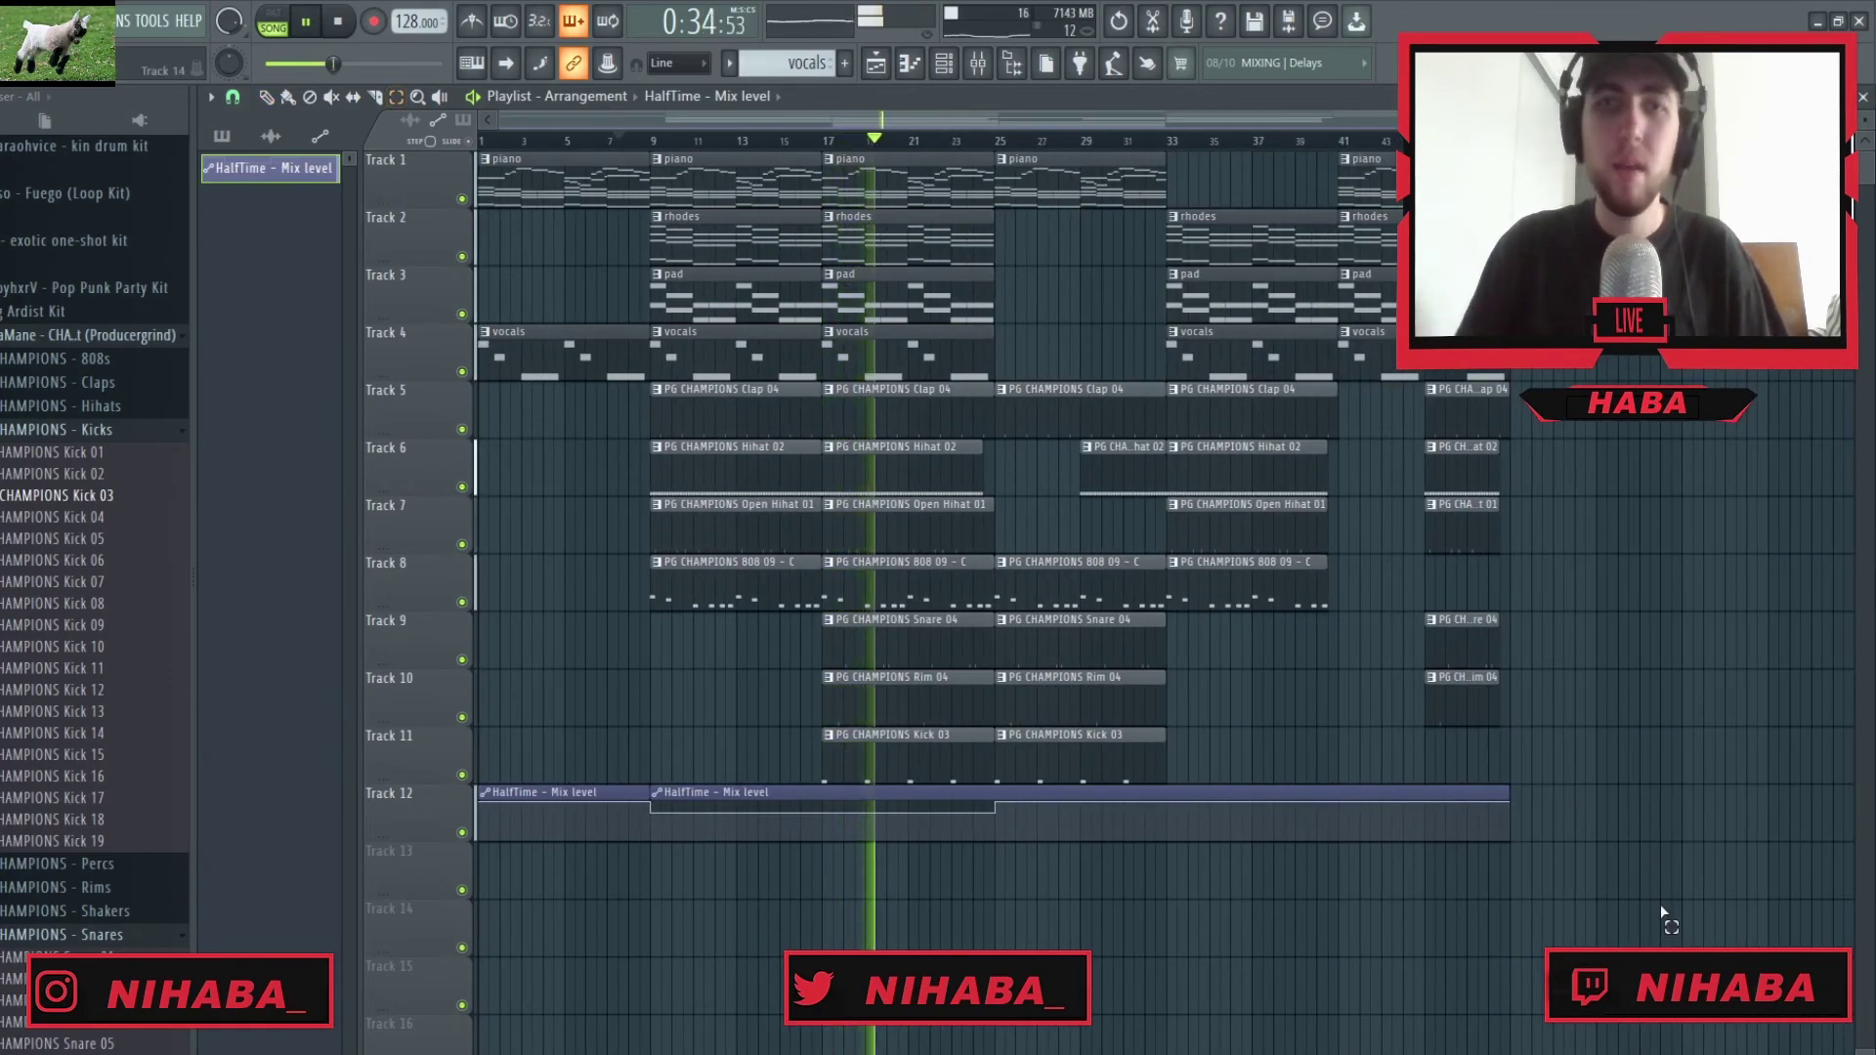
{"action": "left_click_drag", "start_coordinate": [1661, 905], "coordinate": [706, 156]}
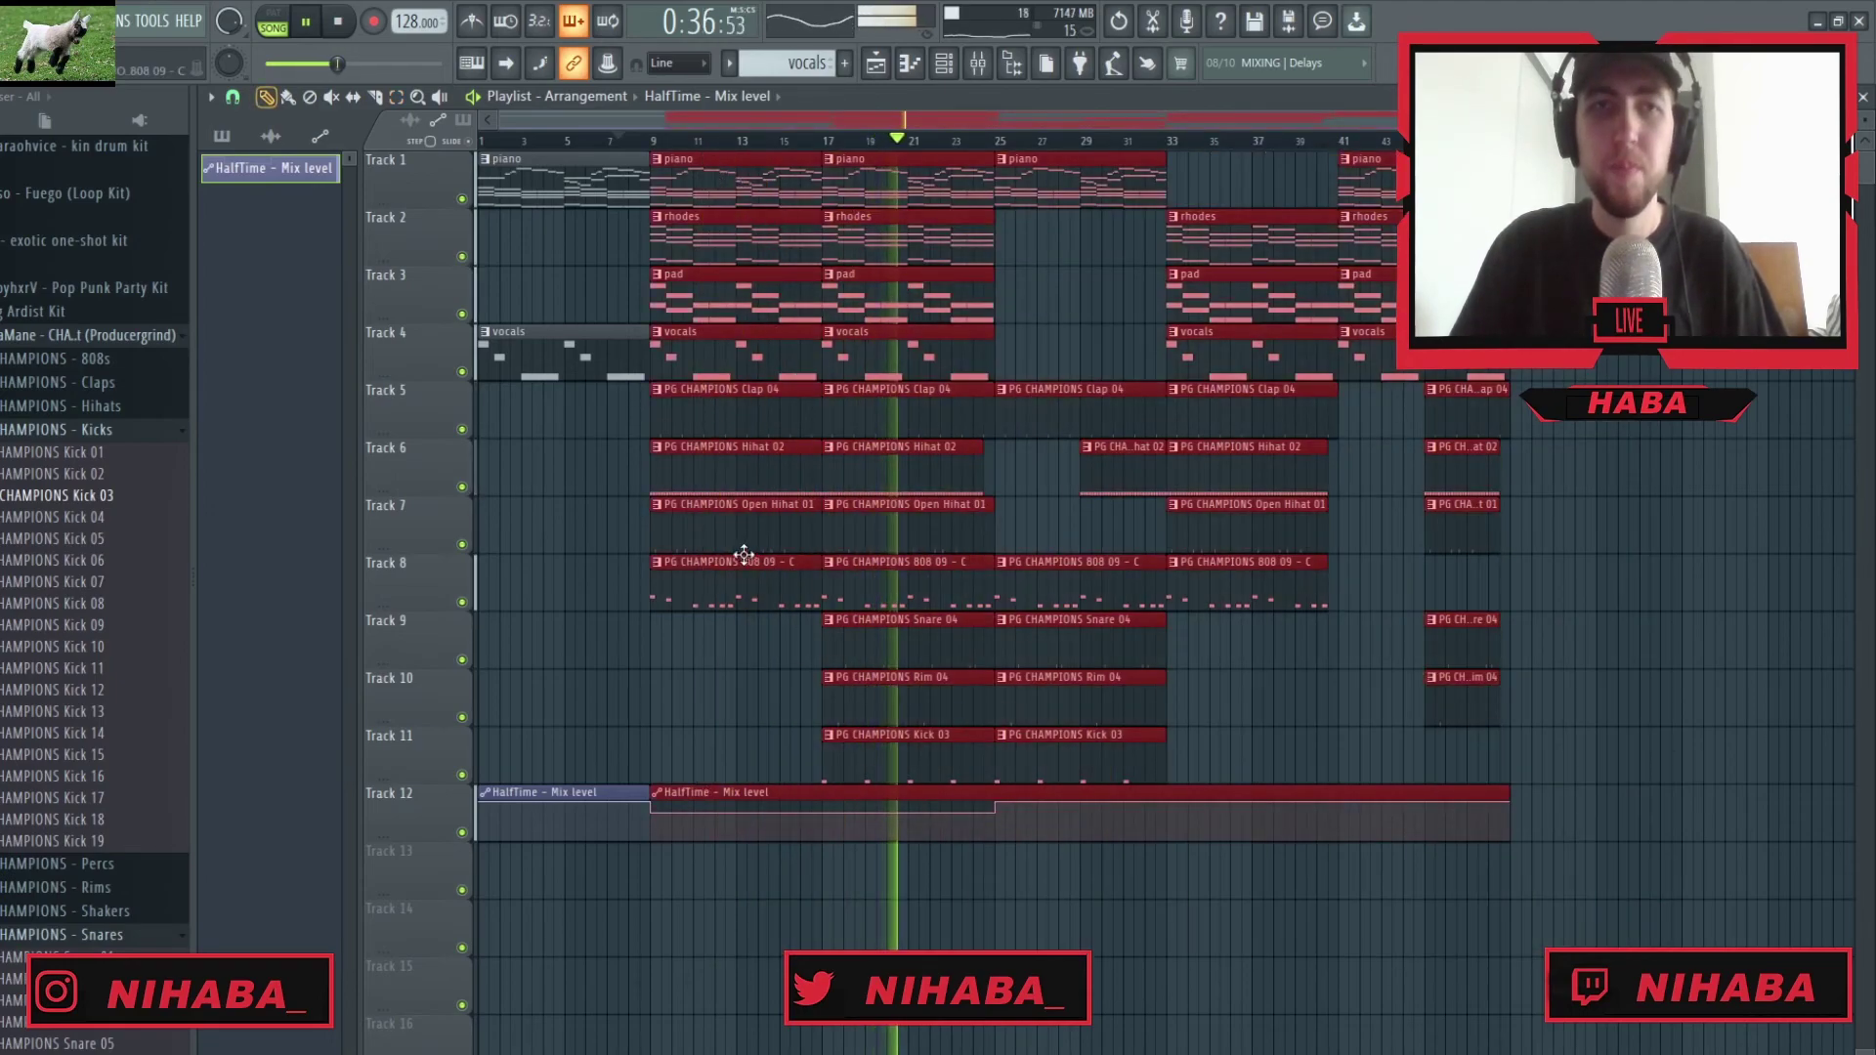
{"action": "key", "text": "ctrl+b"}
{"action": "scroll", "coordinate": [792, 557], "scroll_direction": "down", "scroll_amount": 2}
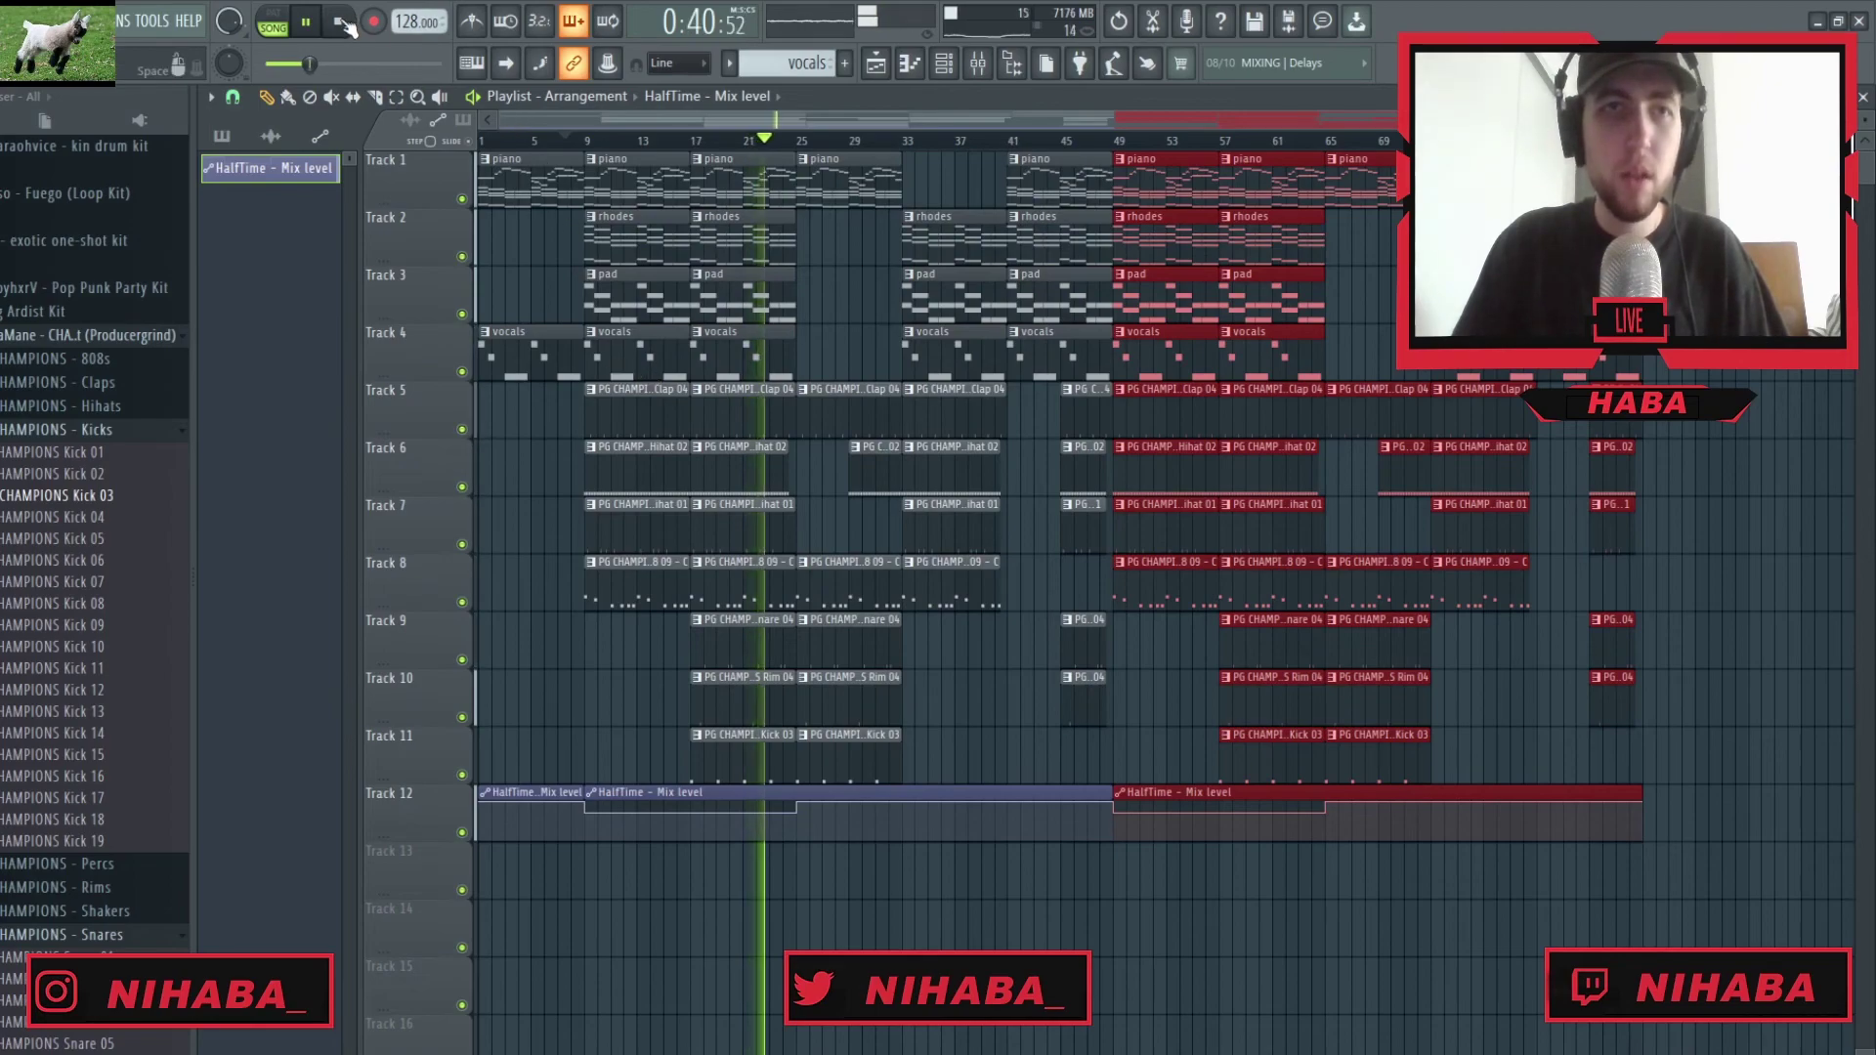
{"action": "scroll", "coordinate": [516, 662], "scroll_direction": "up", "scroll_amount": 1}
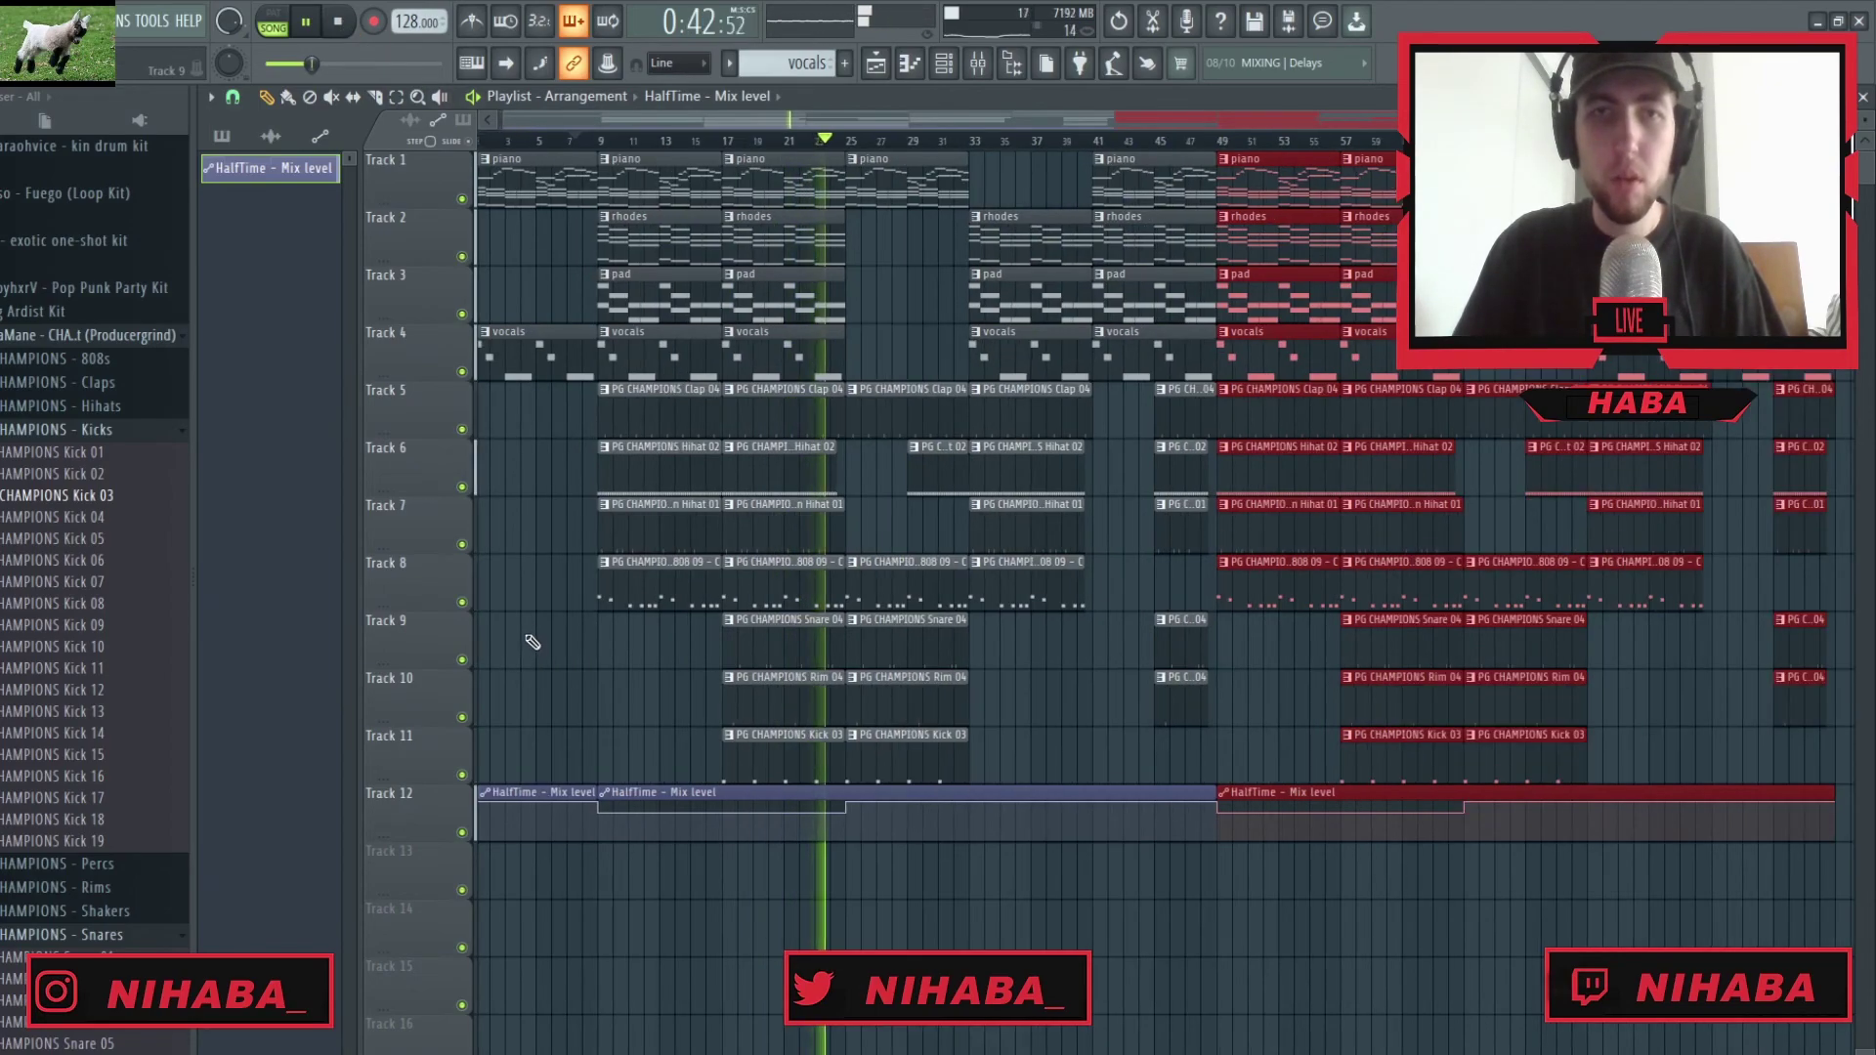
{"action": "scroll", "coordinate": [557, 629], "scroll_direction": "up", "scroll_amount": 3}
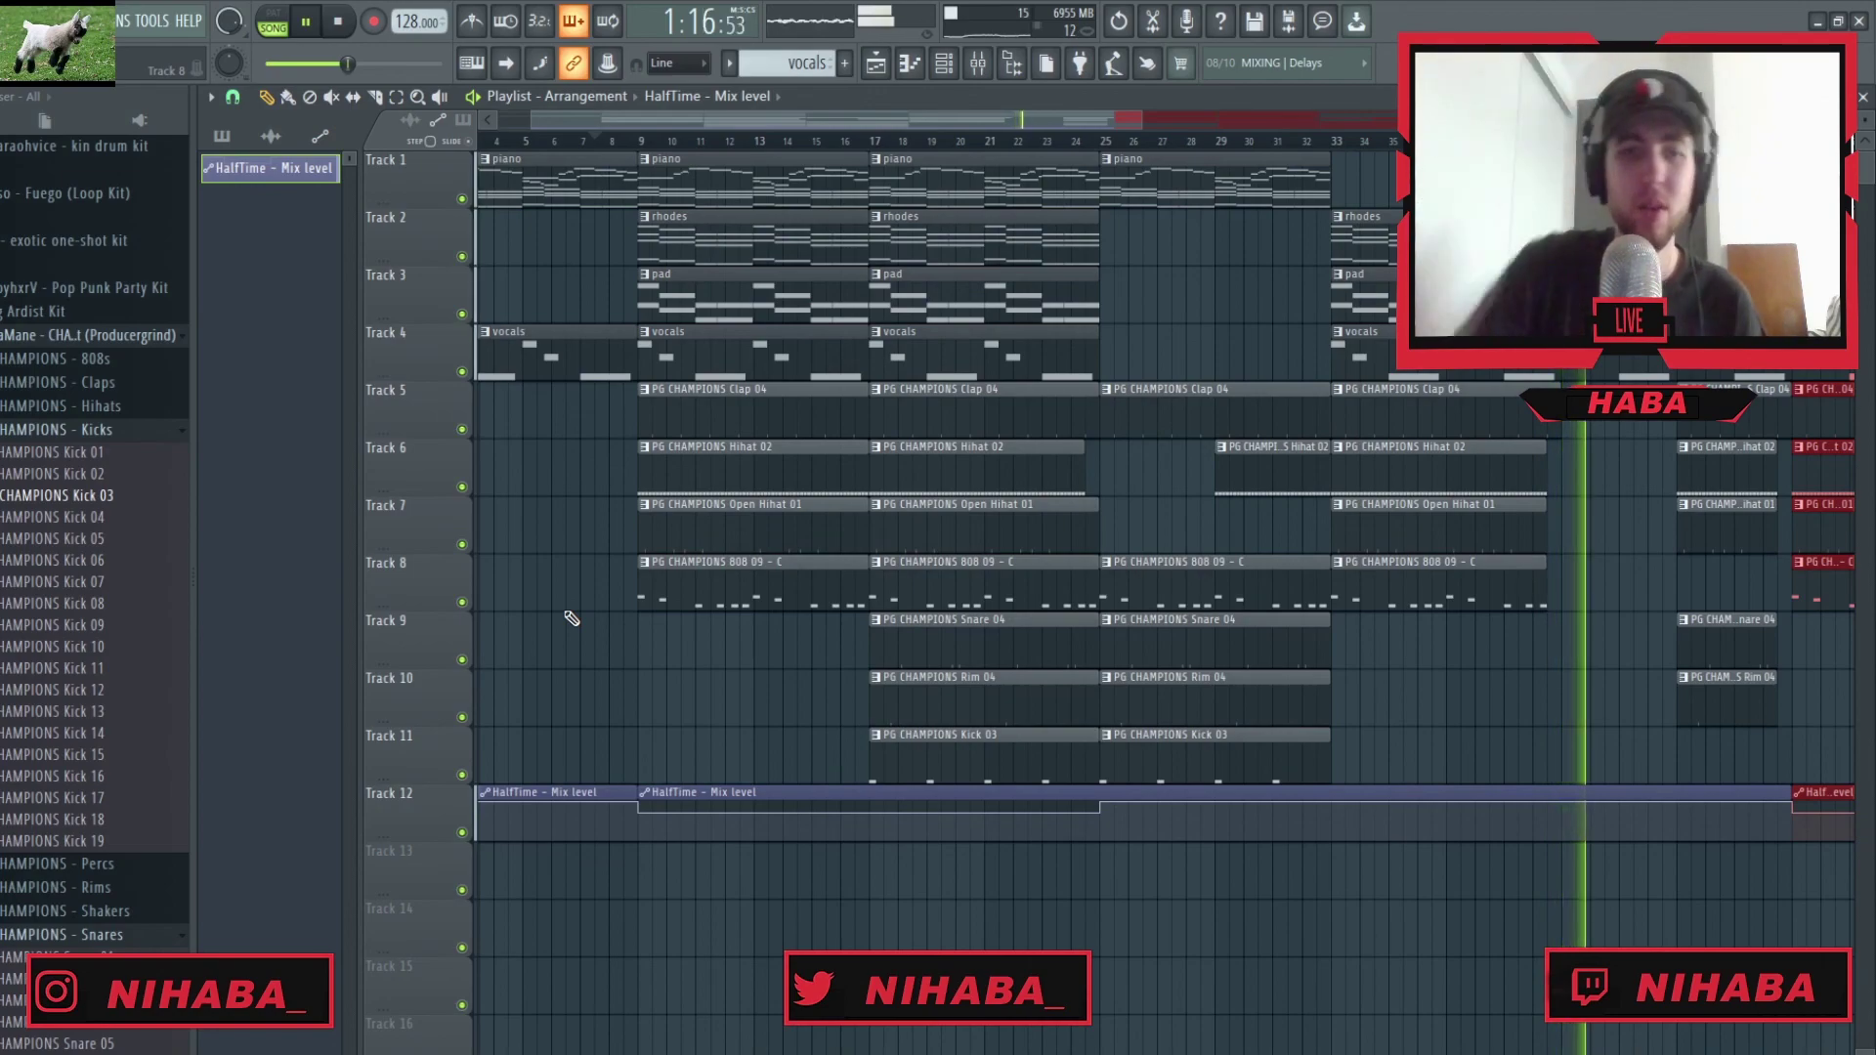
{"action": "key", "text": "alt+Tab"}
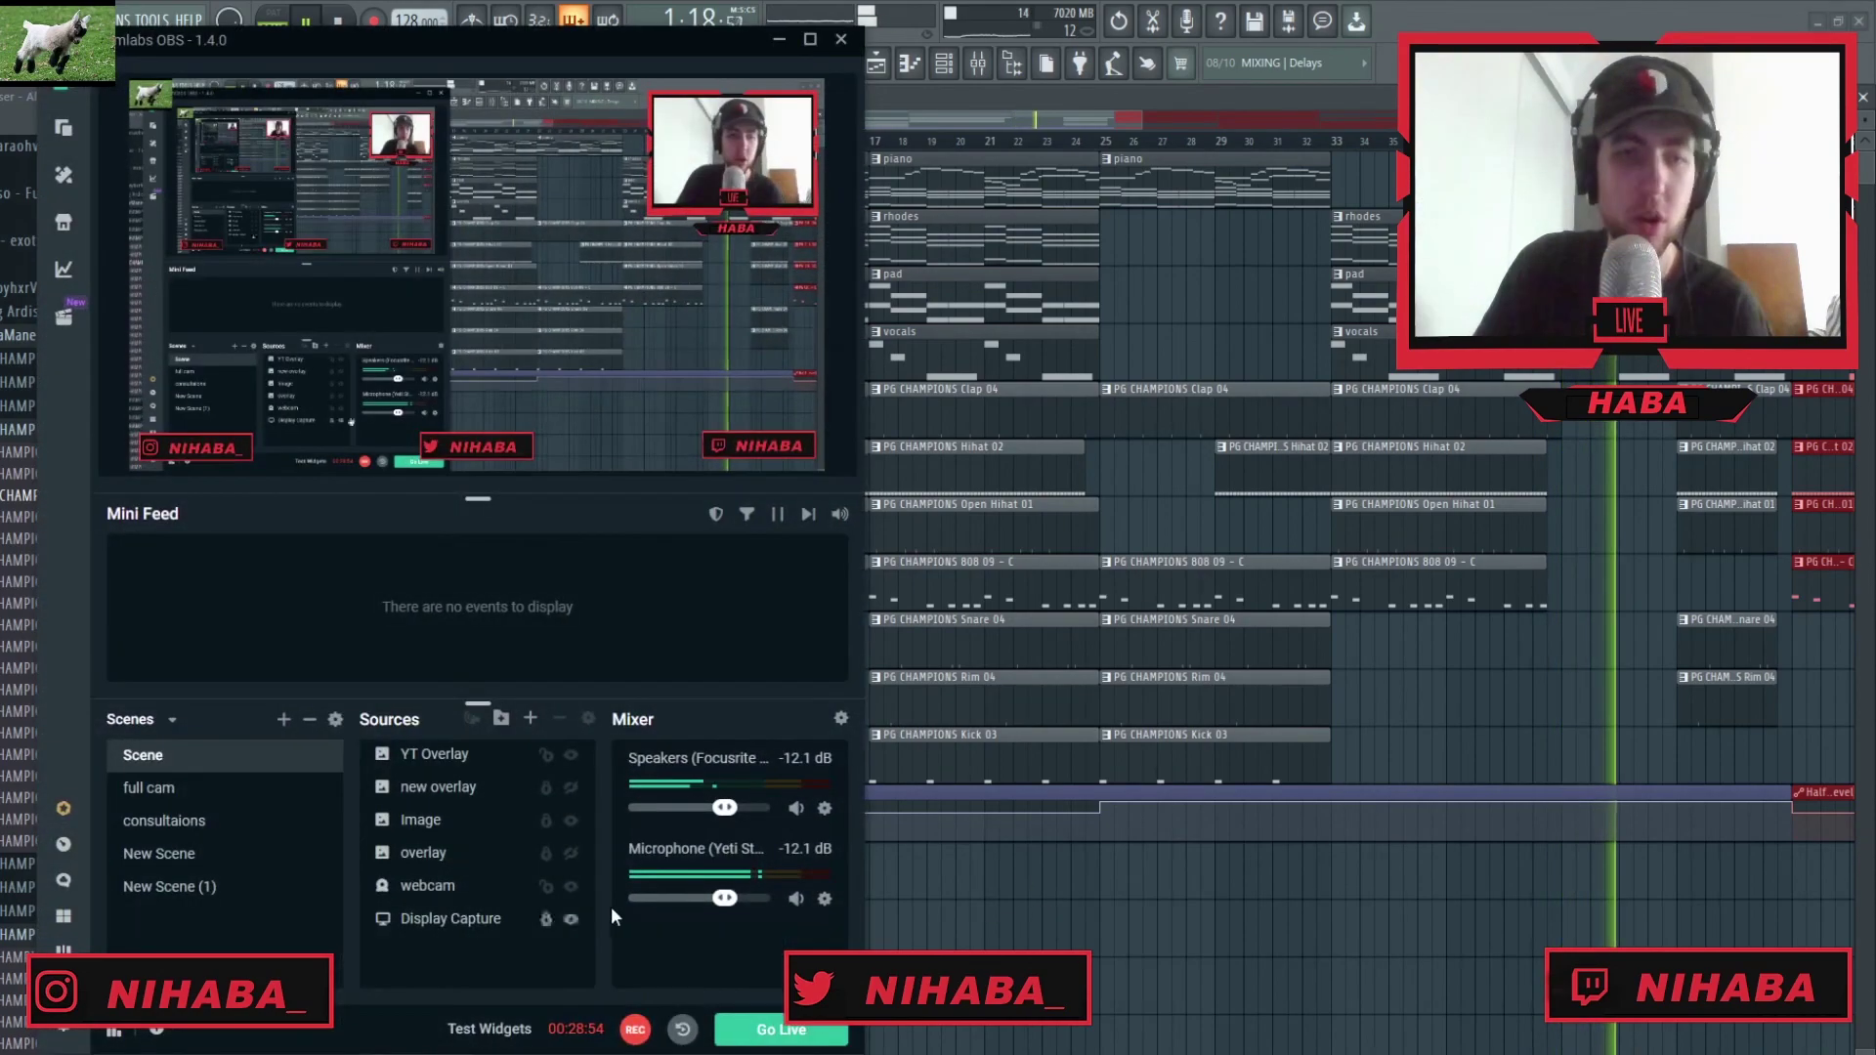